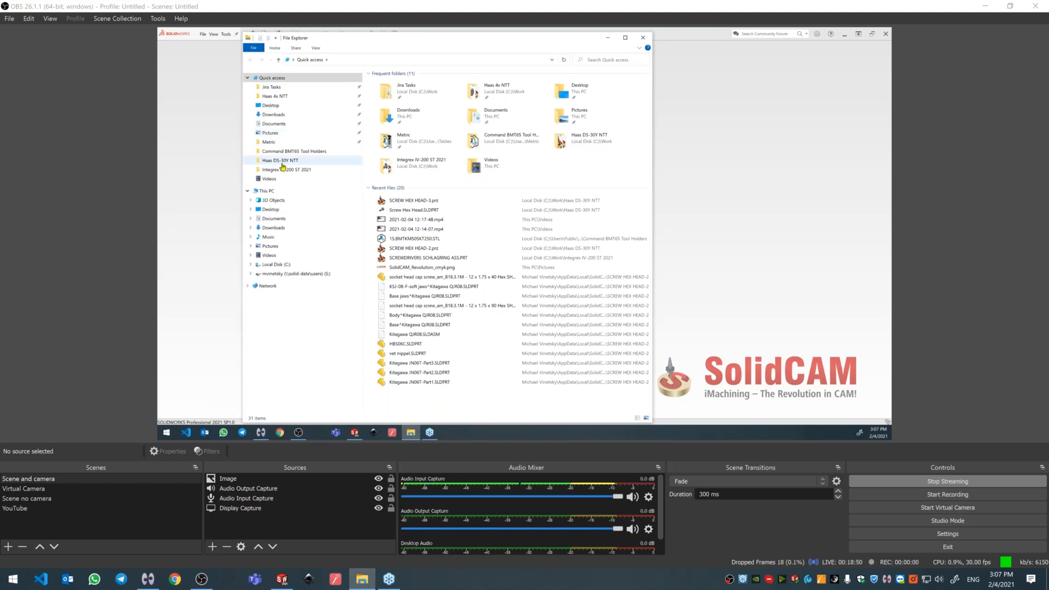
Look into the Command BMT65 Tool Holders folder, and create a new SolidCAM ToolKit library for tool components in SOLIDWORKS.
left_click(295, 152)
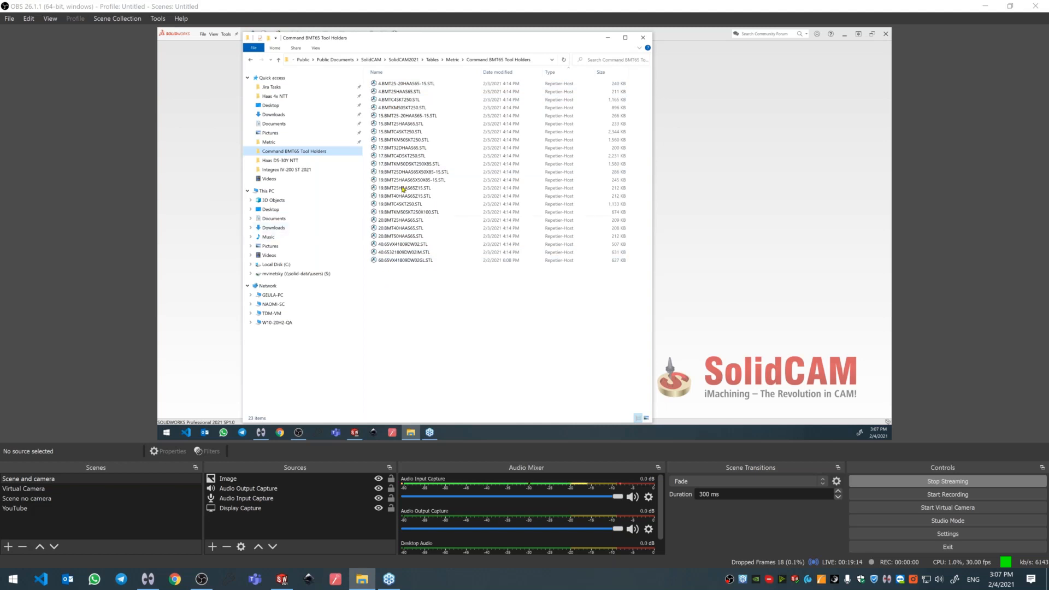
left_click(193, 86)
left_click(227, 35)
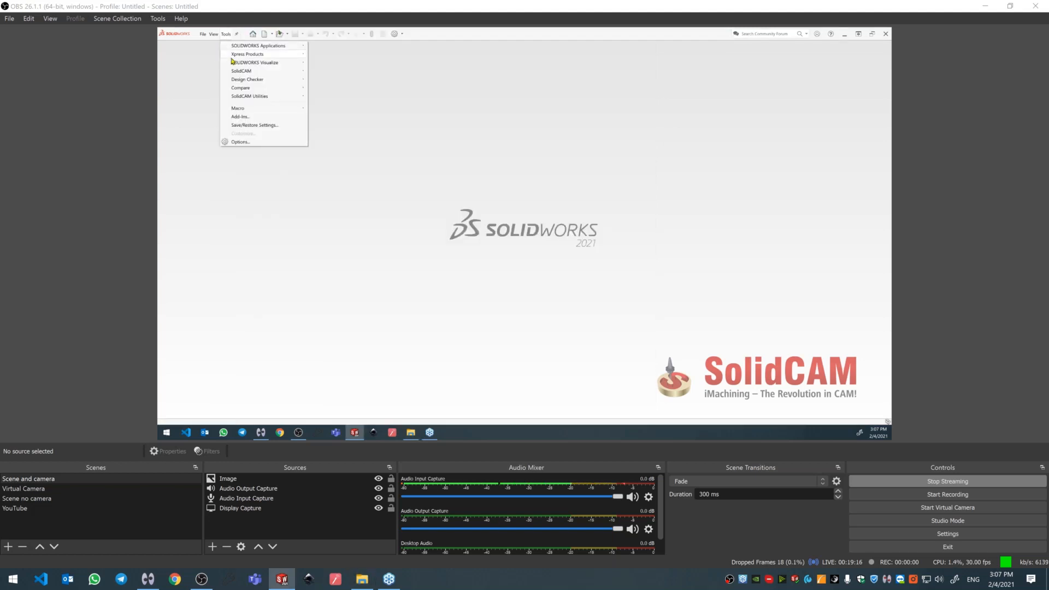
mouse_move(257, 73)
mouse_move(336, 139)
mouse_move(432, 139)
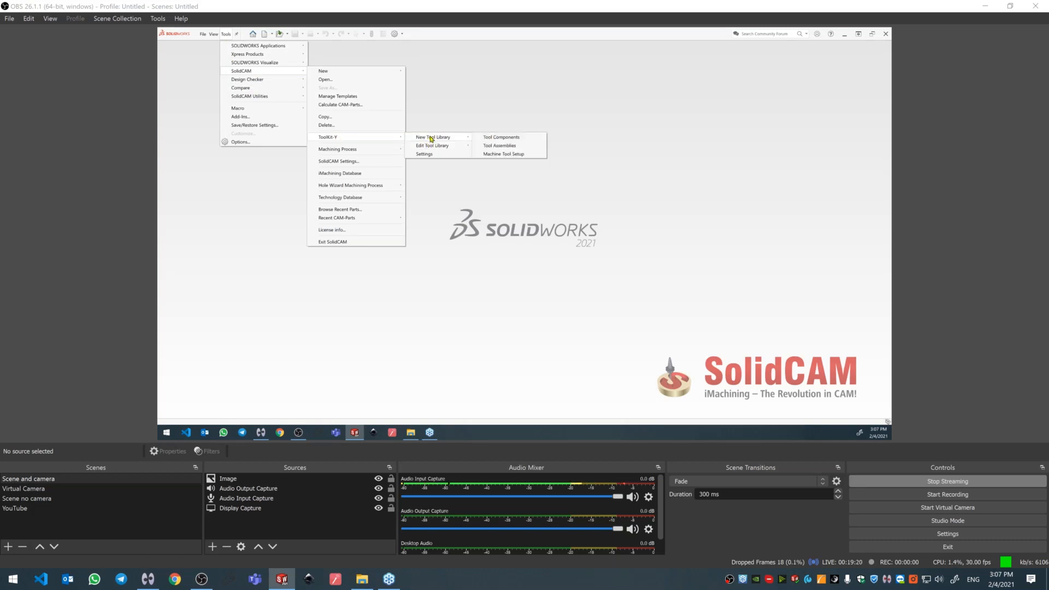
left_click(514, 141)
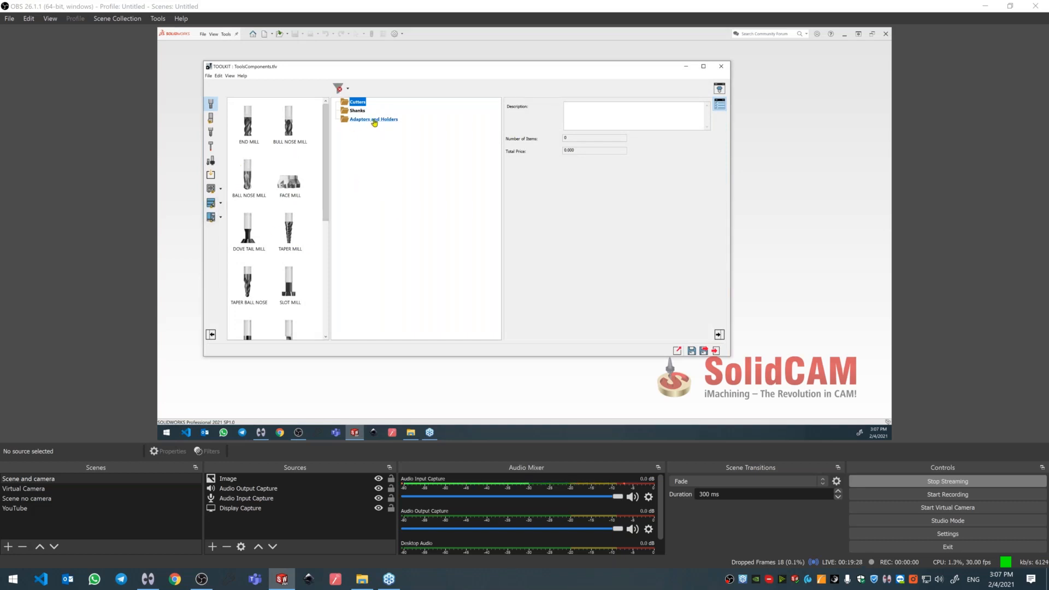
Import the folder structure of Command BMT65 Tool Holders into the Adaptors and Holders group.
left_click(411, 435)
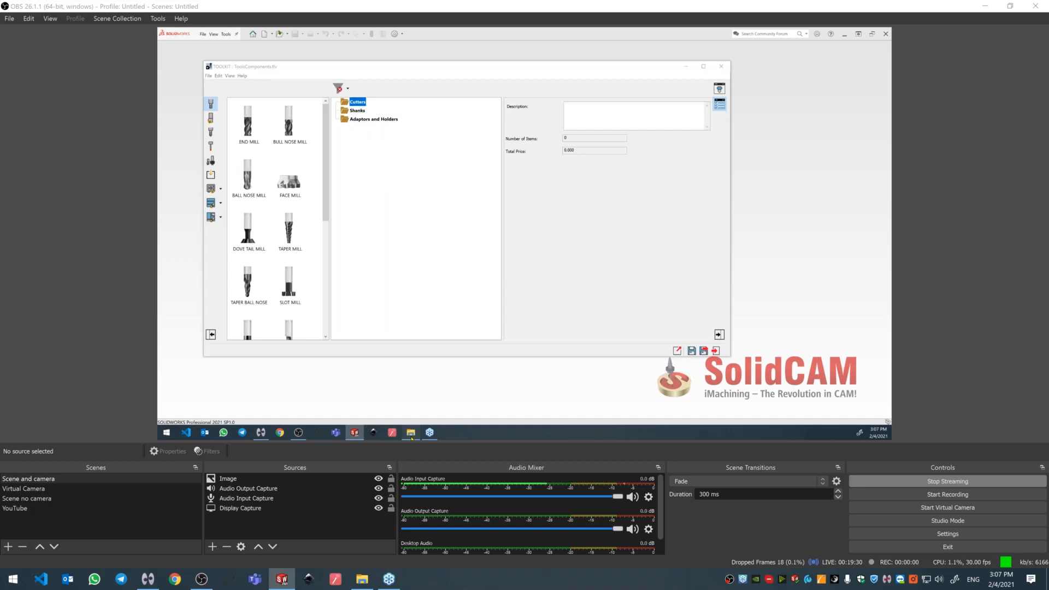
left_click(668, 221)
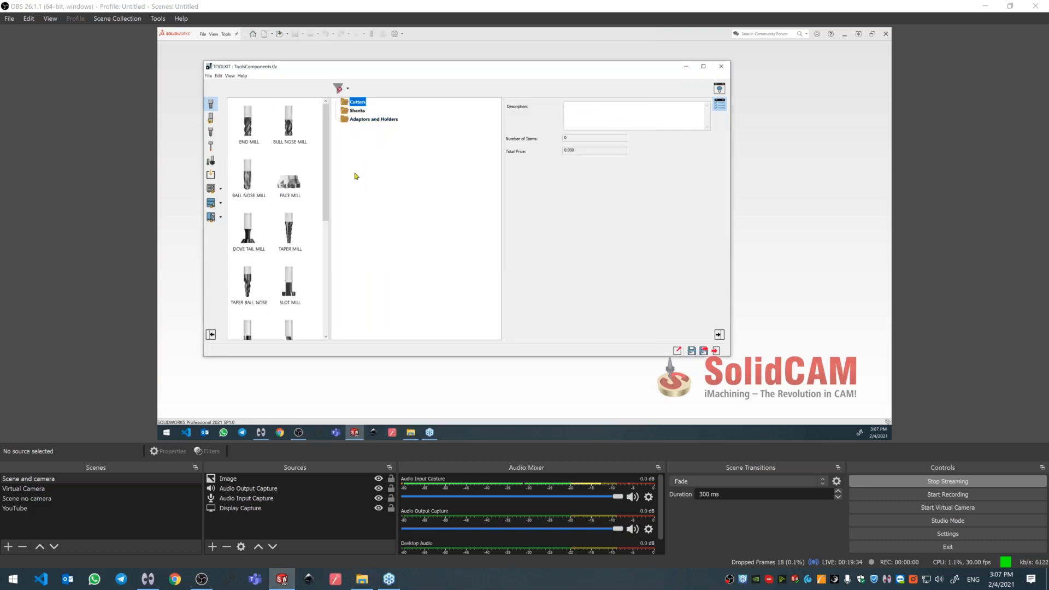
right_click(359, 119)
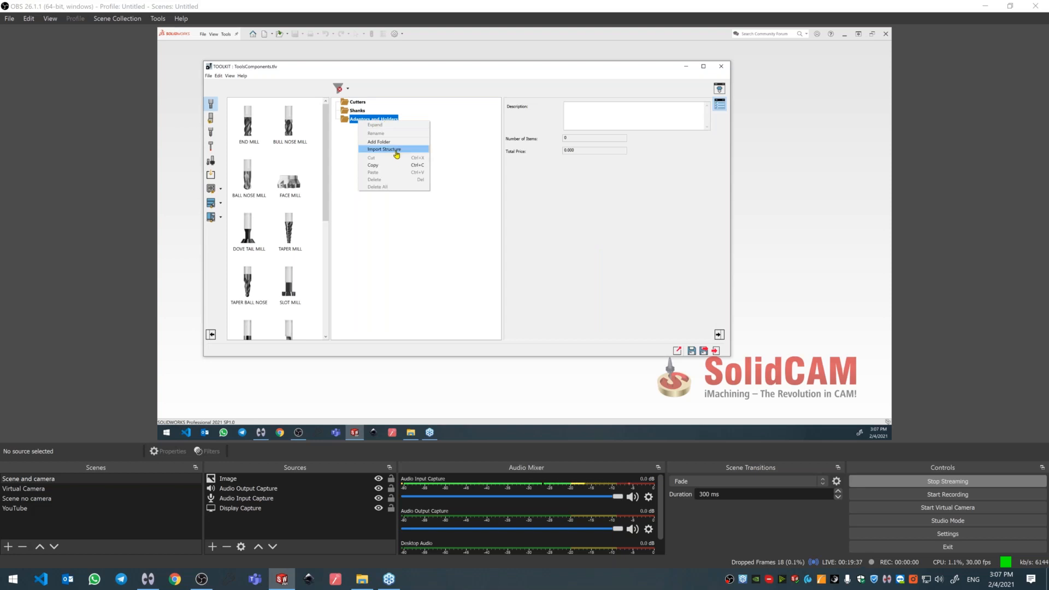
left_click(396, 151)
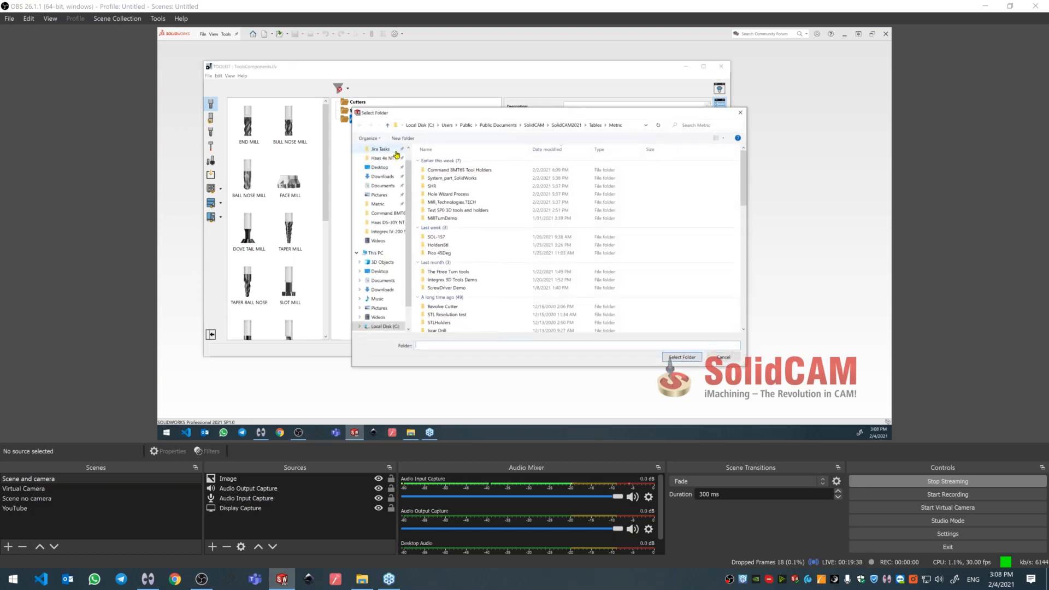
left_click(462, 173)
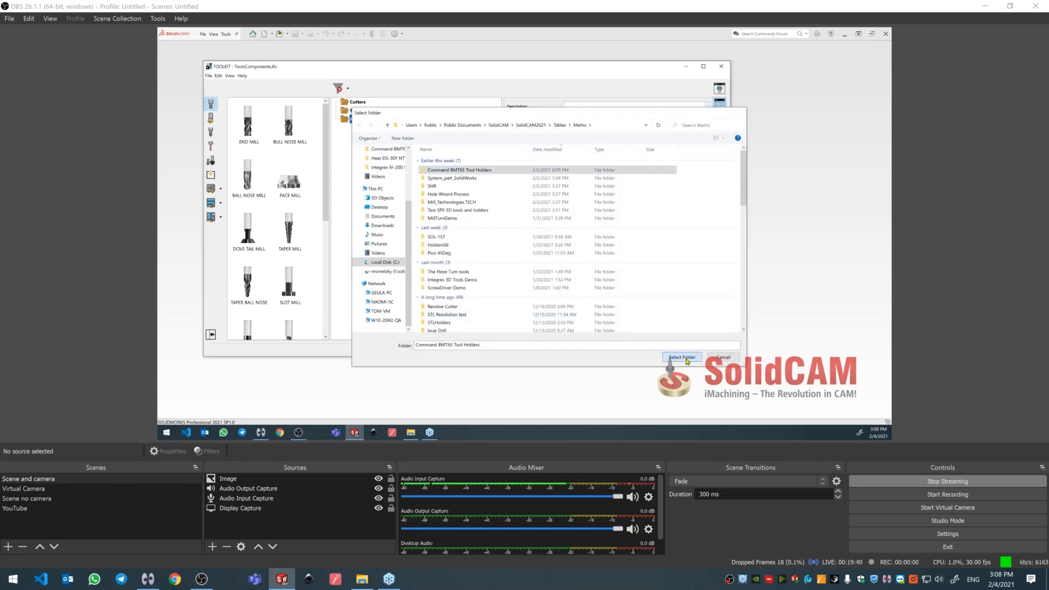
left_click(683, 357)
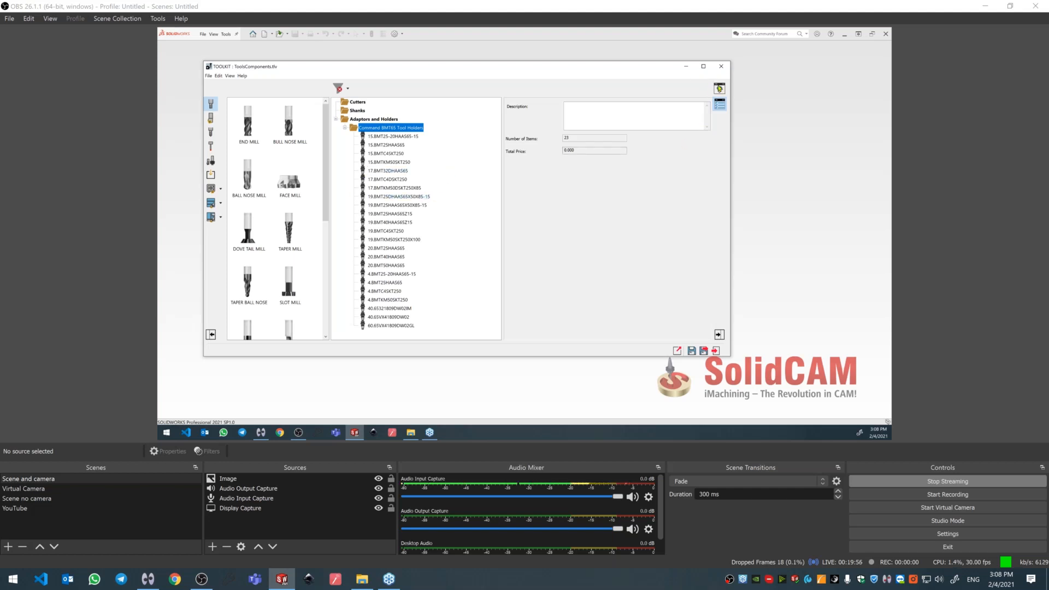
Show the tool viewer and inspect the imported holders 4.BMT25HAAS65 and 40.65VX41809DW02 in 3D.
left_click(720, 89)
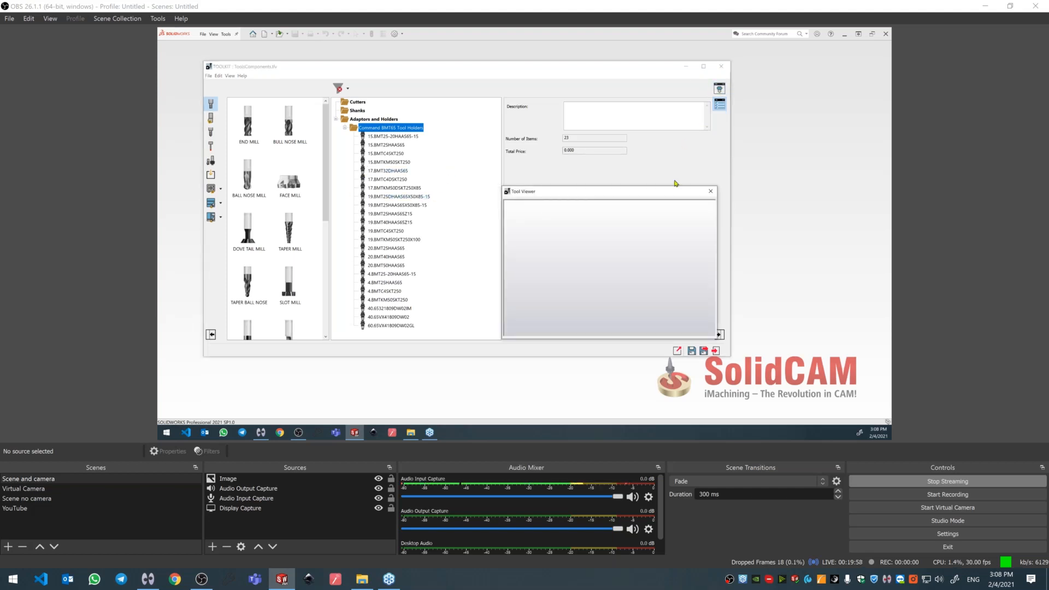
left_click(384, 282)
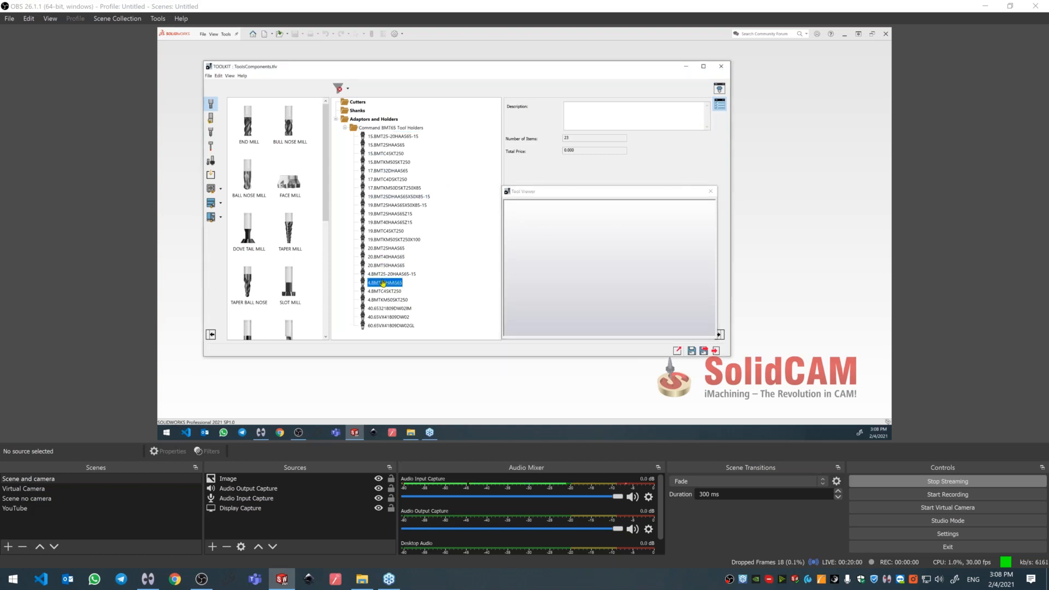
middle_click_drag(604, 278, 596, 232)
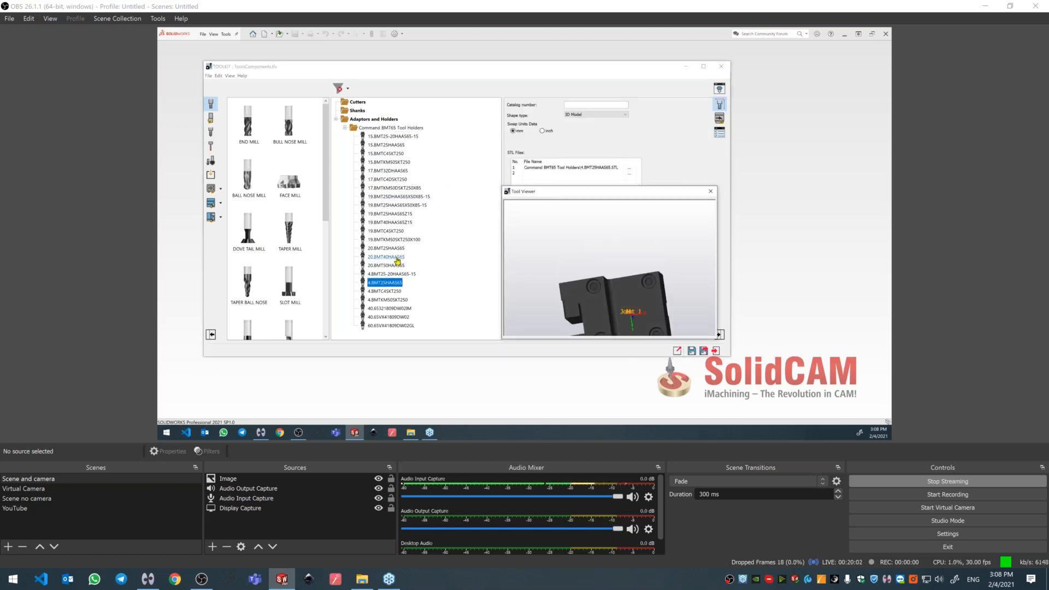
left_click(386, 319)
middle_click_drag(608, 295, 592, 271)
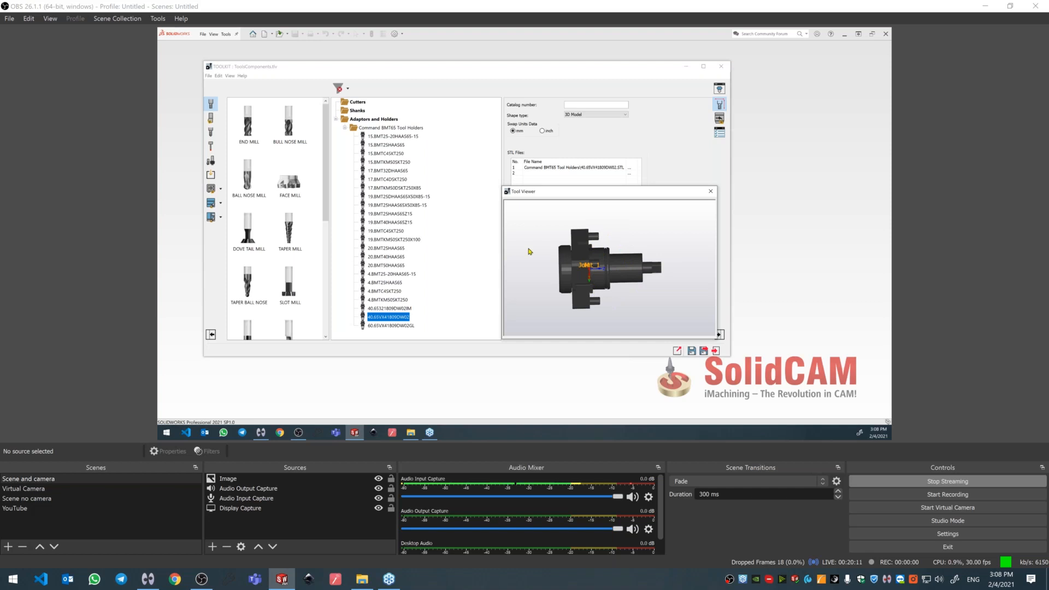
Display the mounting and joint settings of the 40.65VX41809DW02 holder, with the tool viewer moved clear of them.
left_click(719, 118)
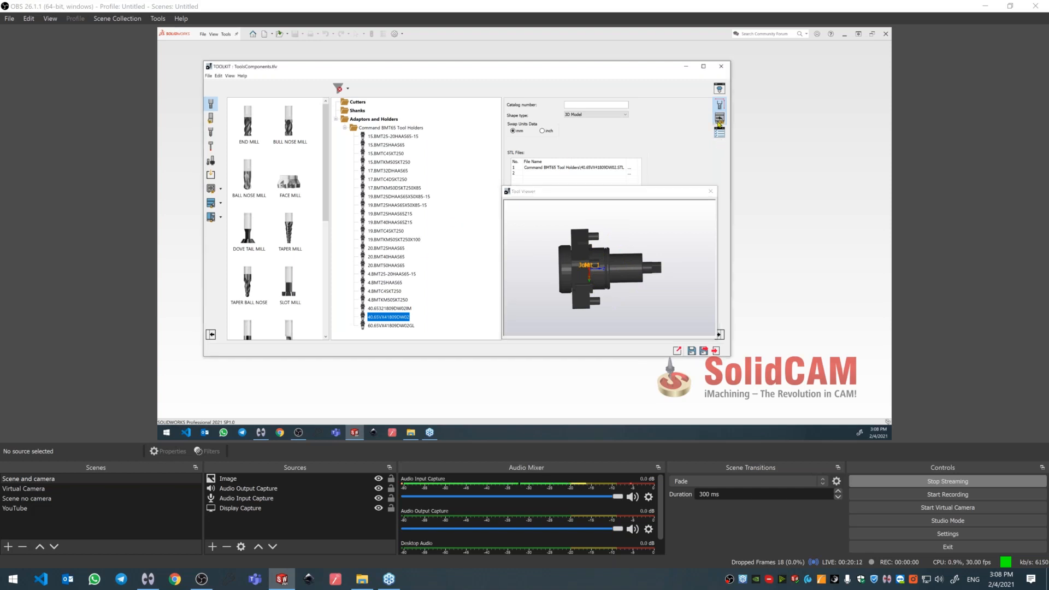
left_click_drag(624, 199, 370, 140)
left_click(649, 223)
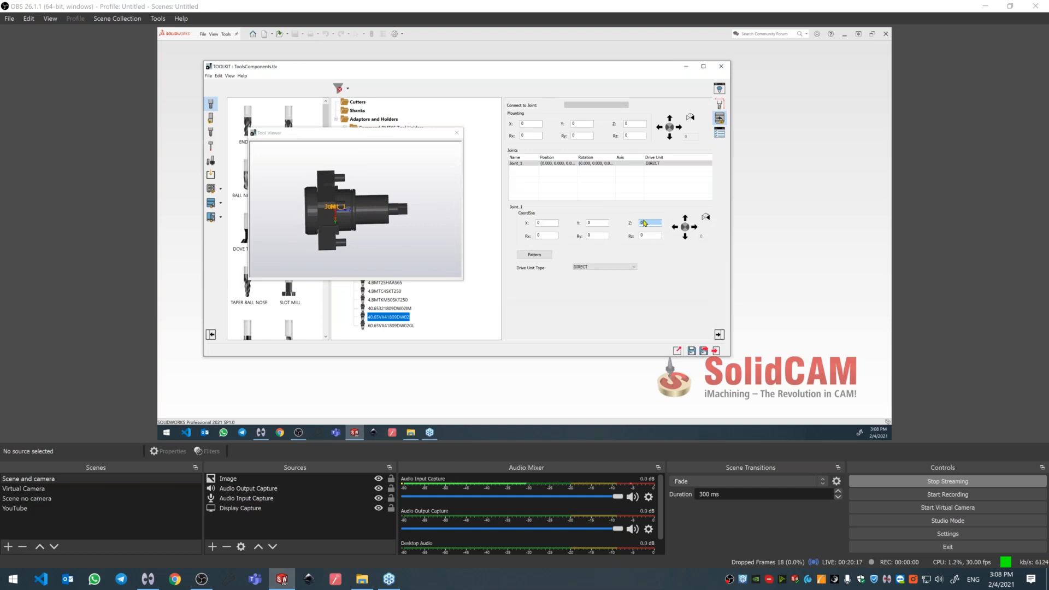
double_click(640, 223)
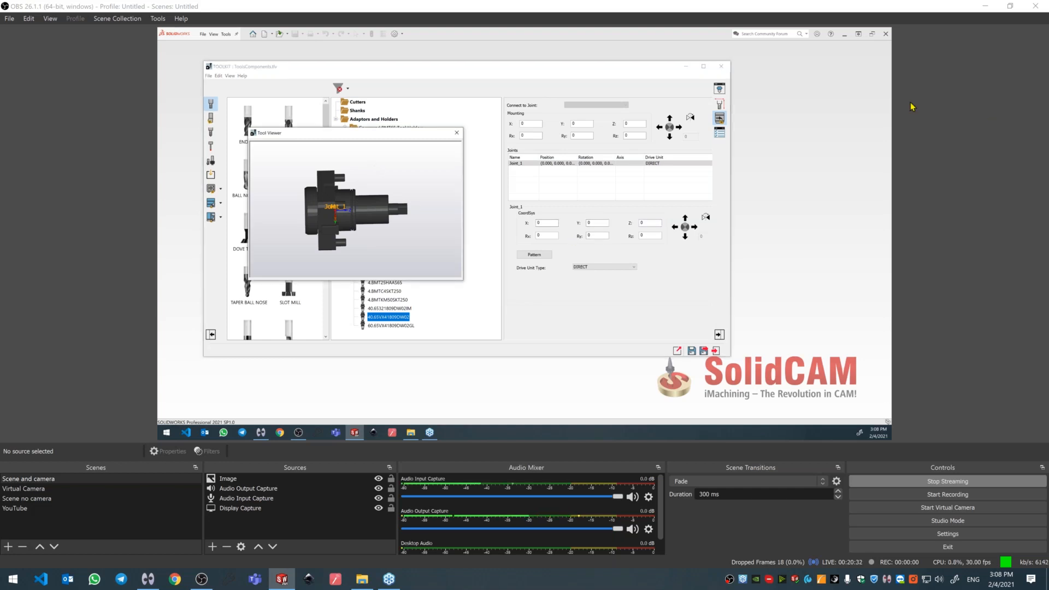
left_click(1031, 90)
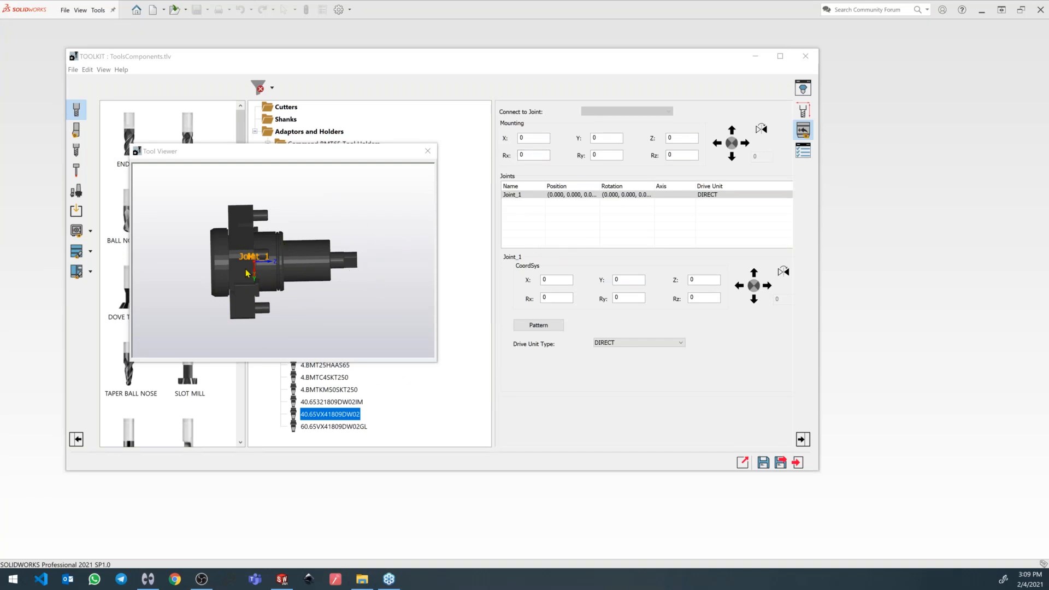
Set the Z position of Joint_1 on the 40.65VX41809DW02 holder to -45.
mouse_move(274, 262)
middle_mouse_down()
mouse_move(276, 244)
mouse_move(277, 265)
mouse_move(300, 277)
mouse_move(271, 268)
middle_mouse_up()
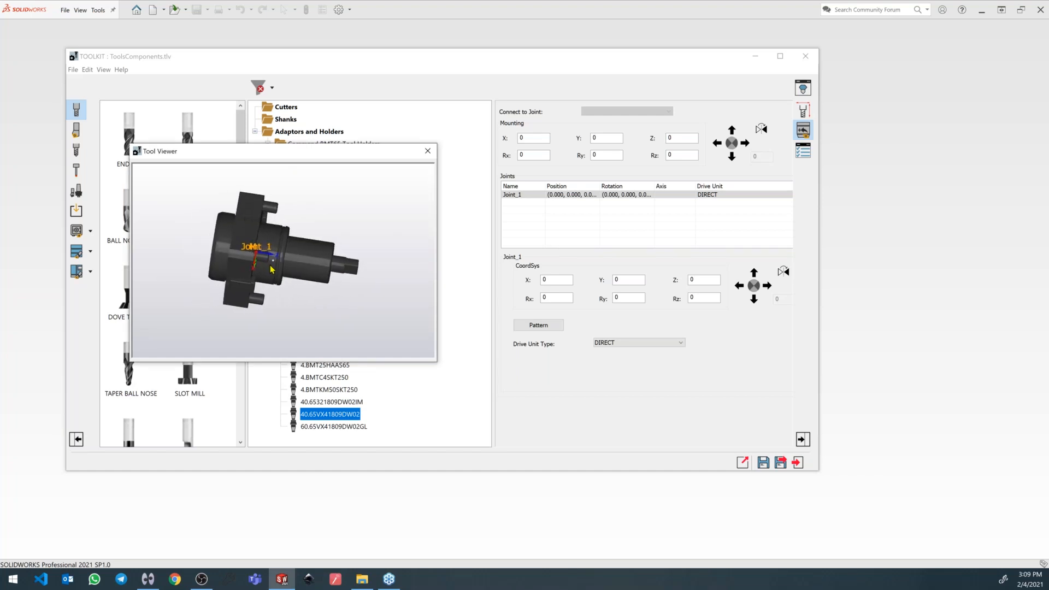
left_click(705, 280)
scroll(705, 280, "down", 12)
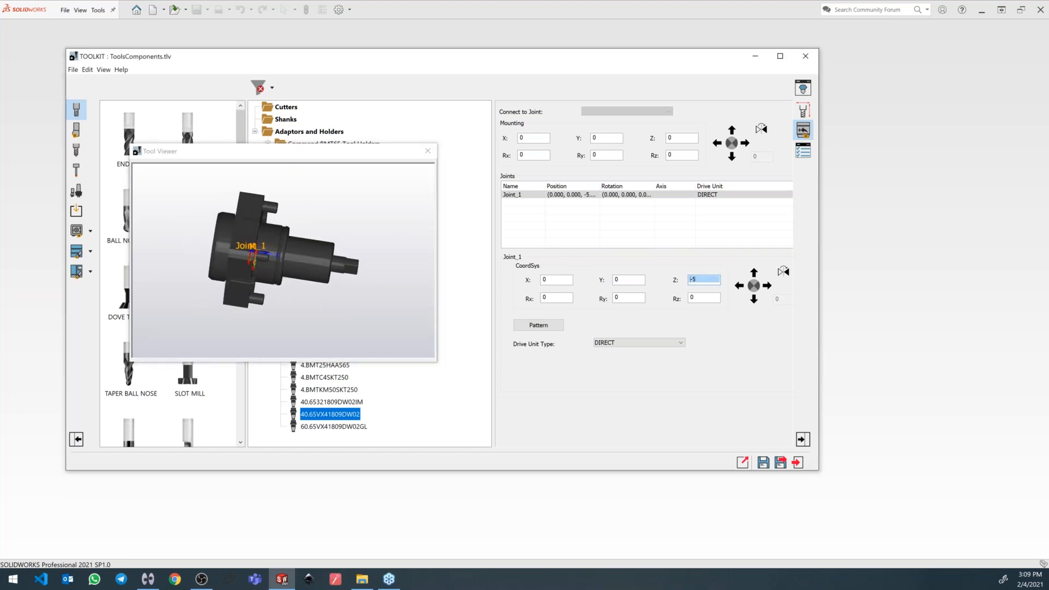
scroll(704, 279, "down", 20)
scroll(705, 279, "down", 6)
middle_click_drag(226, 257, 217, 235)
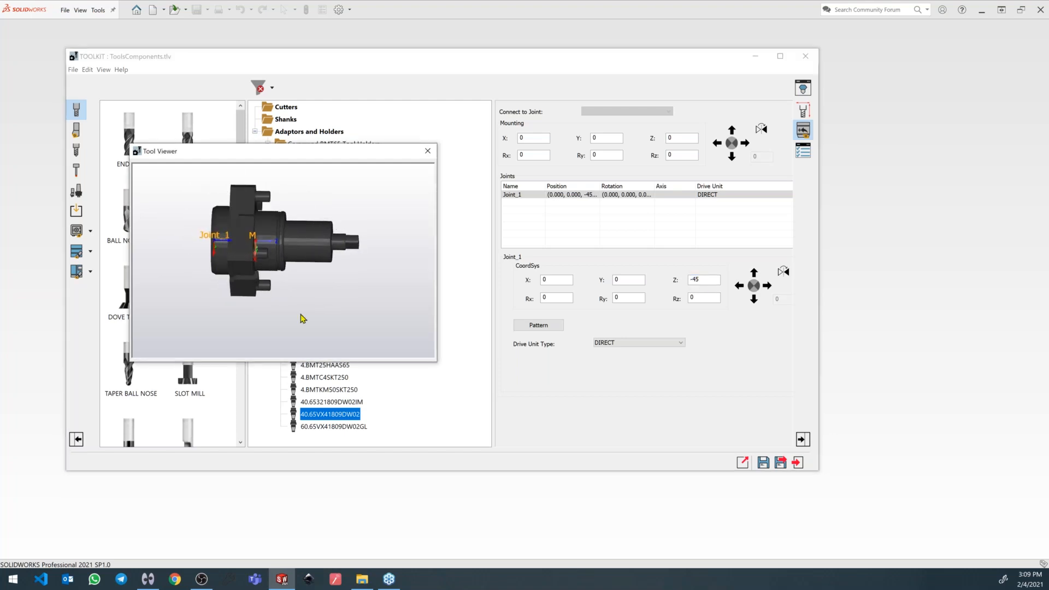
Set the Z position of Joint_1 on the 40.65321809DW02IM holder to -45.
left_click(328, 403)
left_click(705, 281)
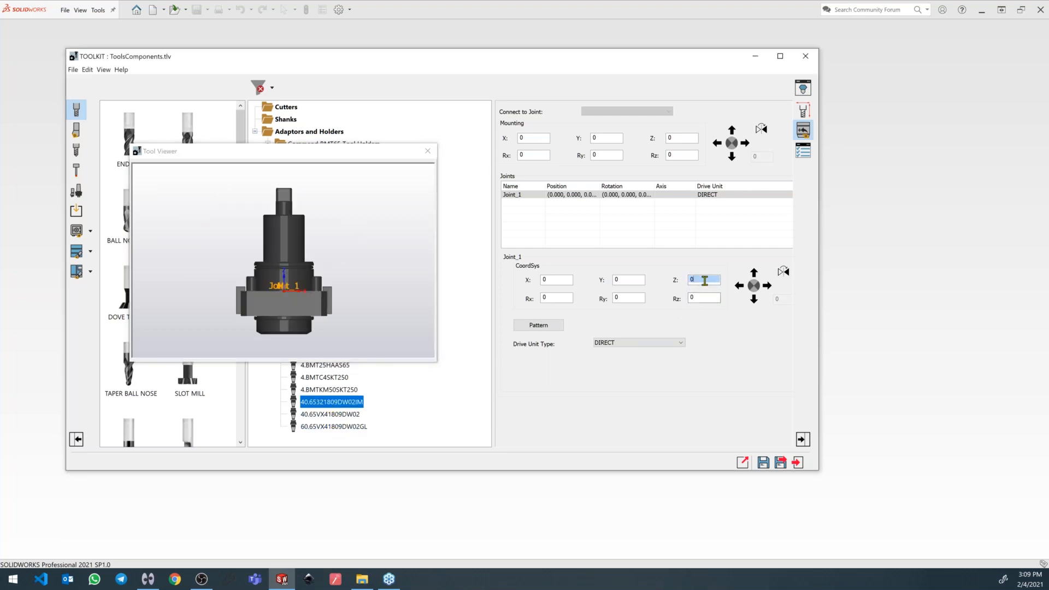
scroll(705, 281, "down", 8)
scroll(705, 280, "down", 20)
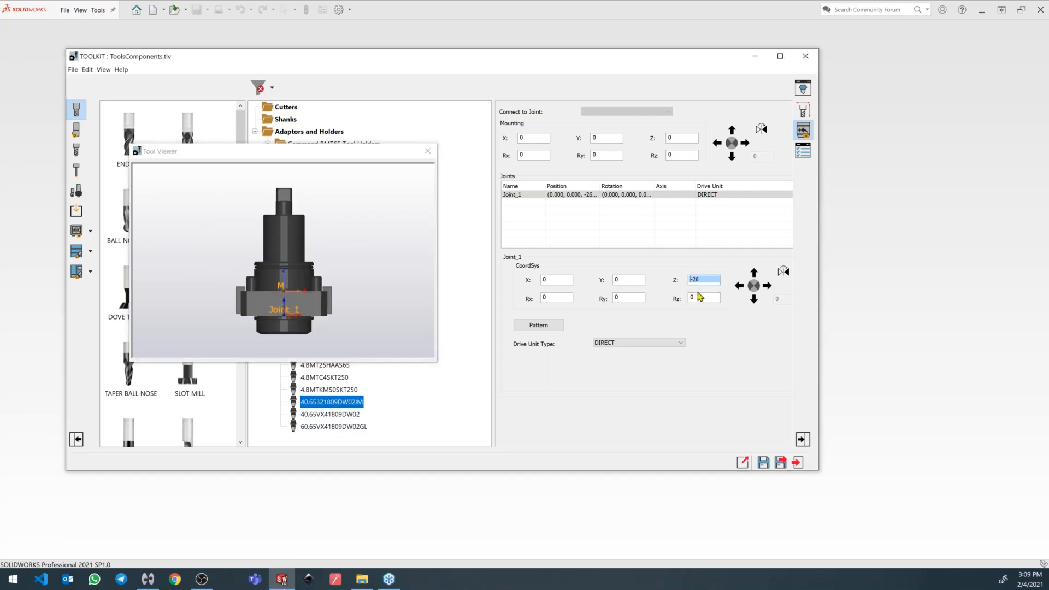
scroll(705, 279, "down", 9)
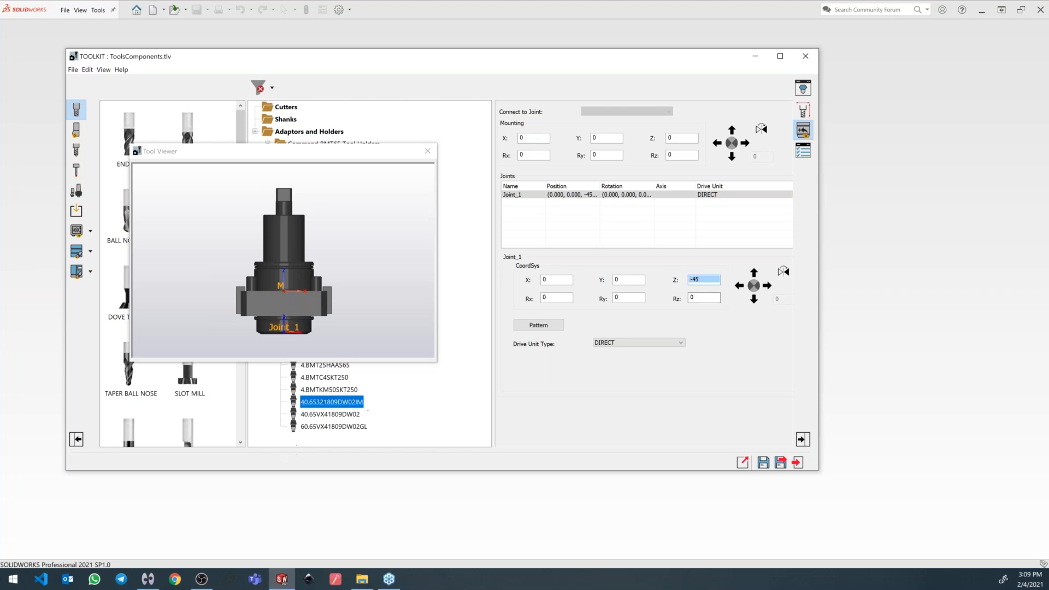
Preview the 4.BMTKM50SKT250 holder, and set the Z position of Joint_1 on the 60.65VX41809DW02GL holder to -70.
left_click(327, 389)
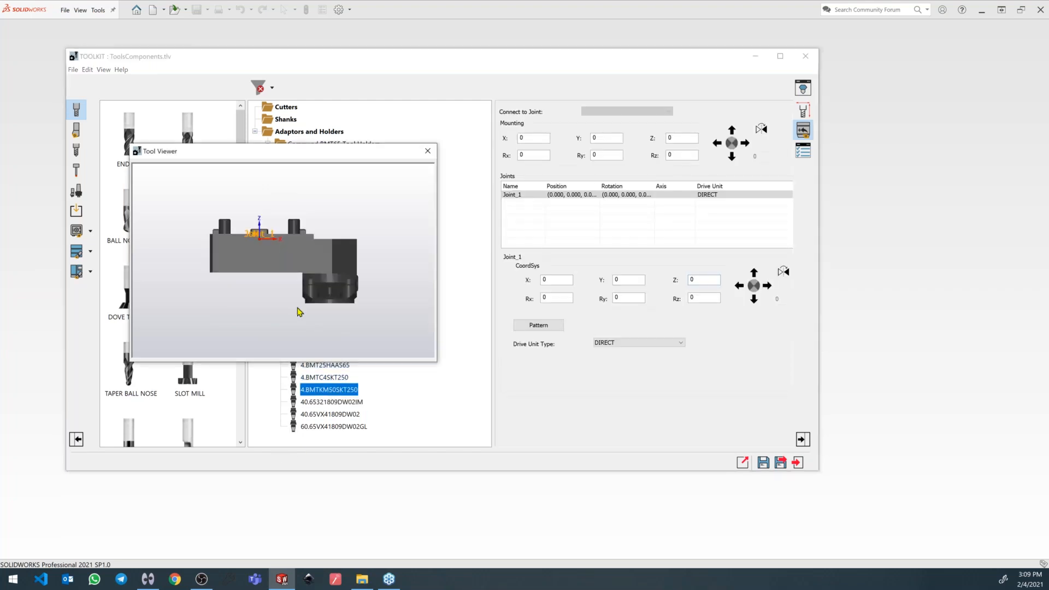
left_click_drag(300, 306, 311, 230)
left_click(330, 427)
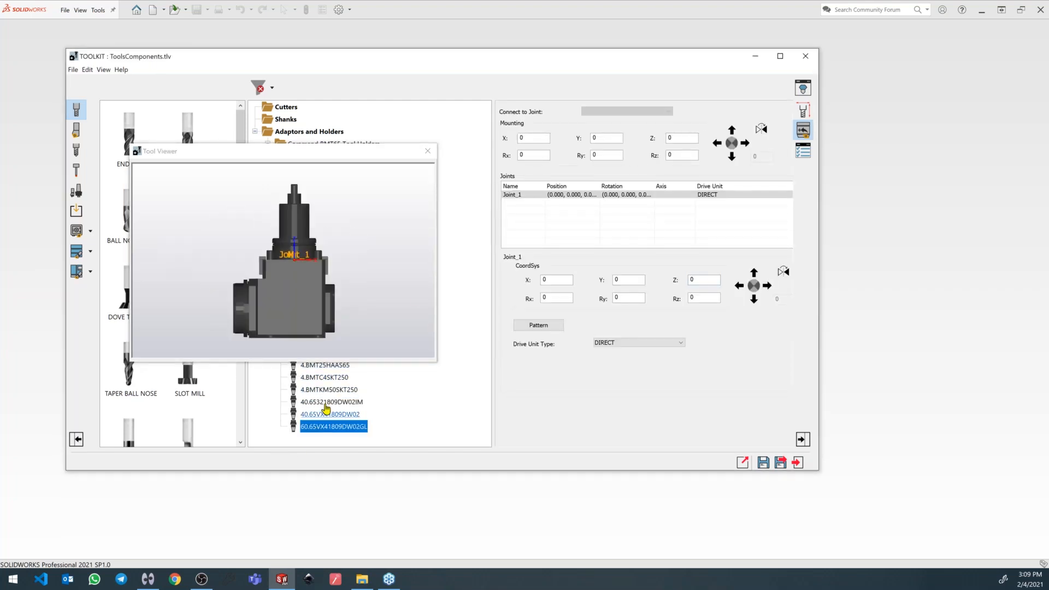
scroll(271, 323, "up", 3)
double_click(705, 279)
type("-10")
key("Return")
scroll(705, 280, "down", 6)
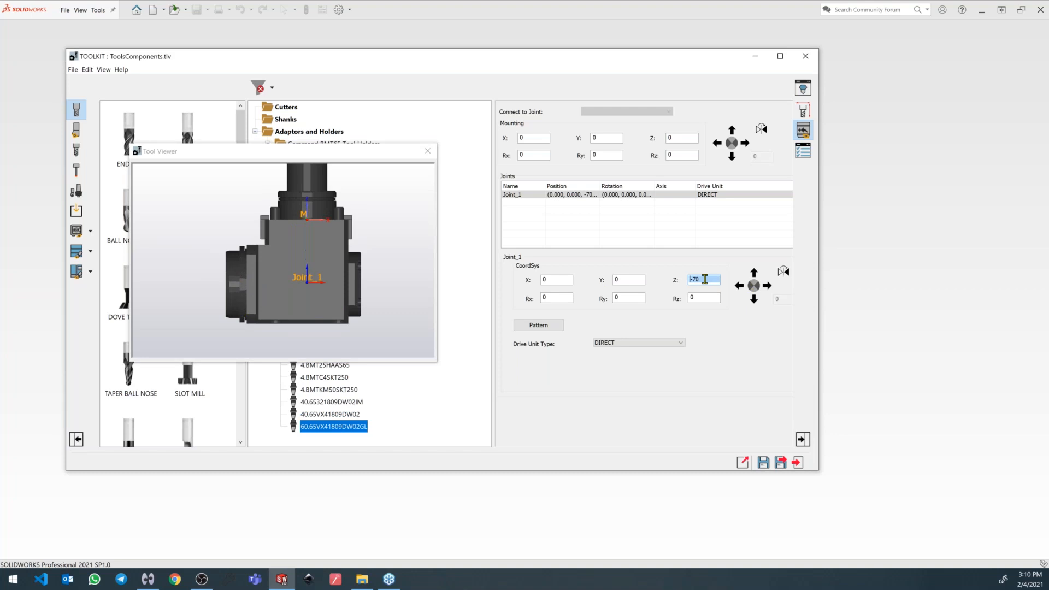
Set the X position of Joint_1 on the 60.65VX41809DW02GL angle holder to -89.2.
double_click(556, 280)
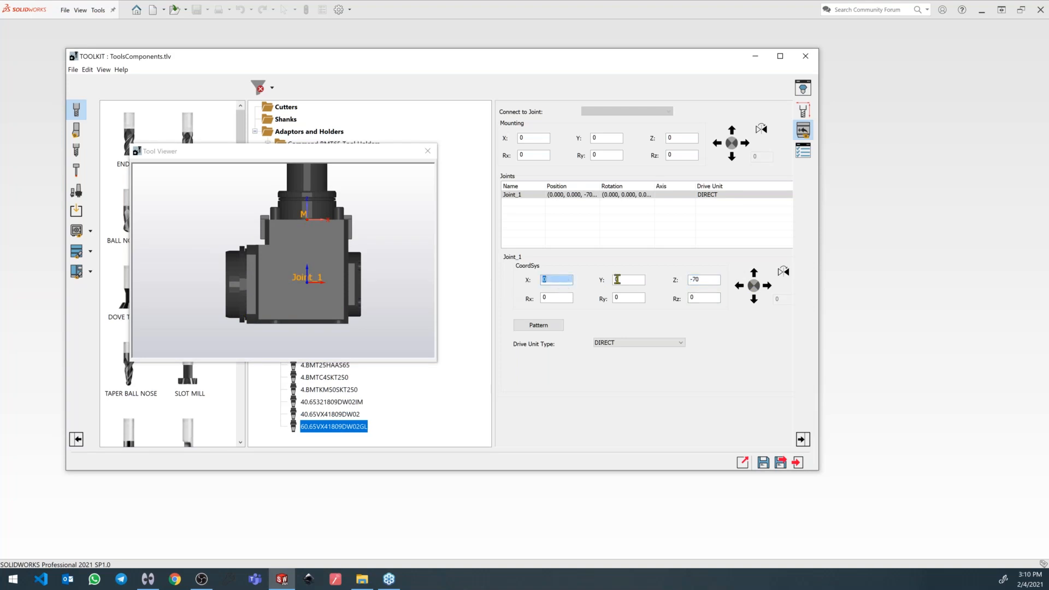
type("-90")
key("Return")
type("-92")
key("Return")
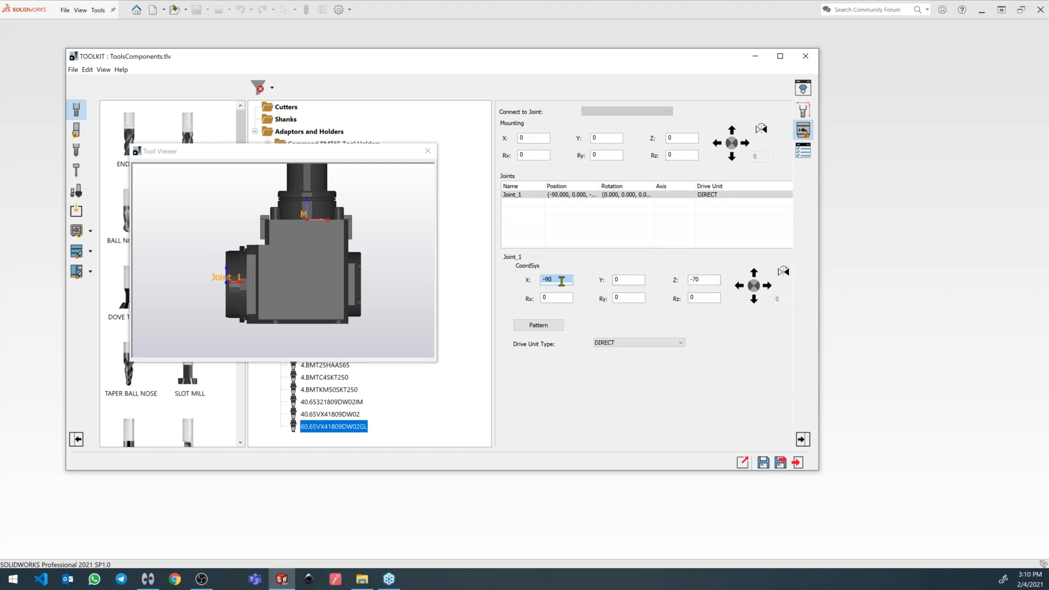
scroll(556, 279, "up", 2)
middle_click_drag(280, 305, 293, 282)
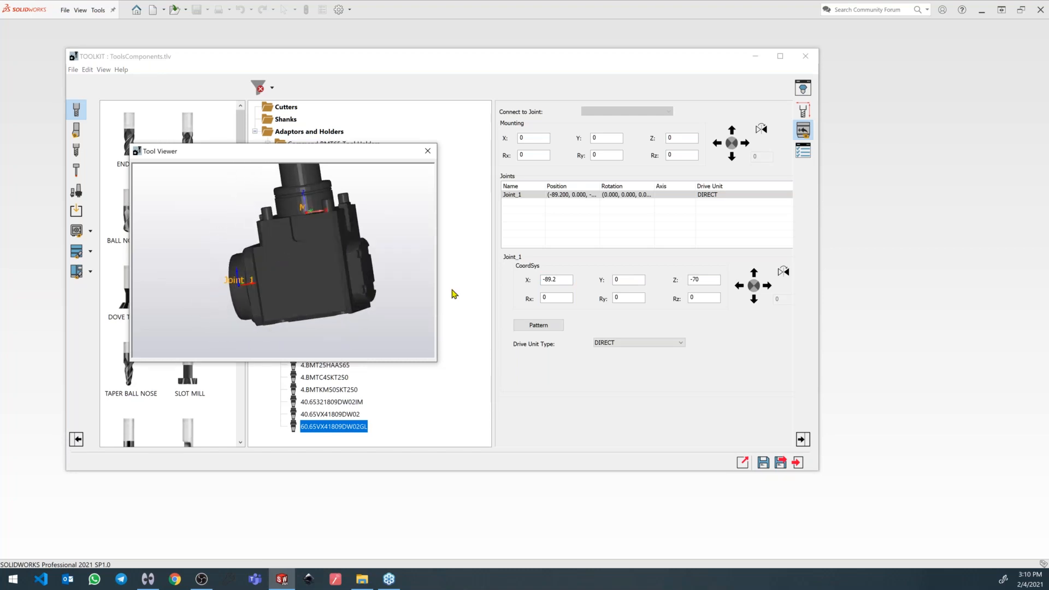
Set the Ry rotation of Joint_1 on the 60.65VX41809DW02GL holder to 90, and check its orientation in the viewer.
left_click(629, 298)
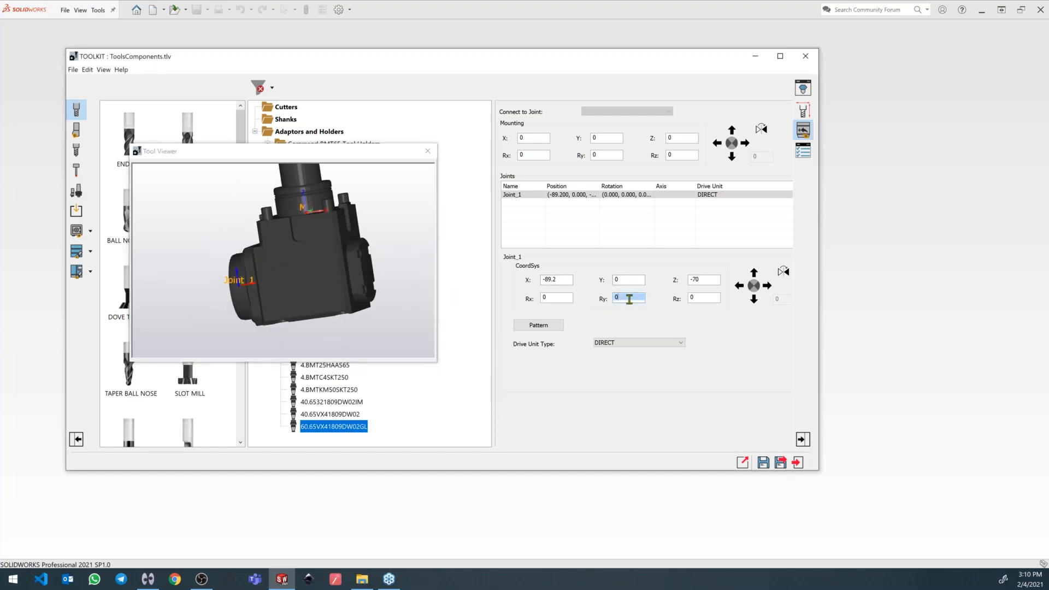
type("20")
left_click(317, 309)
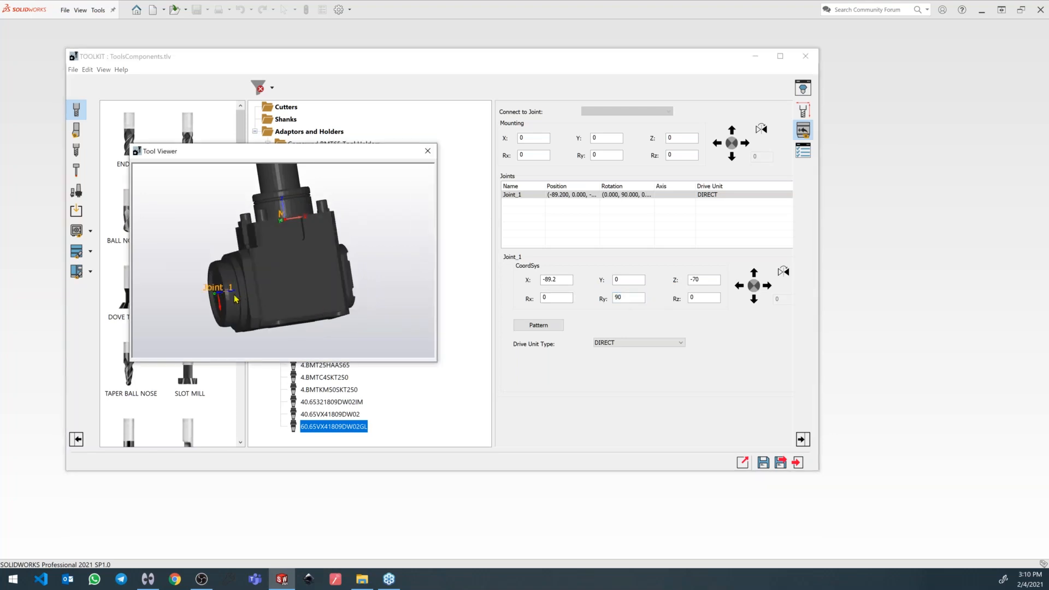
middle_click_drag(235, 302, 226, 296)
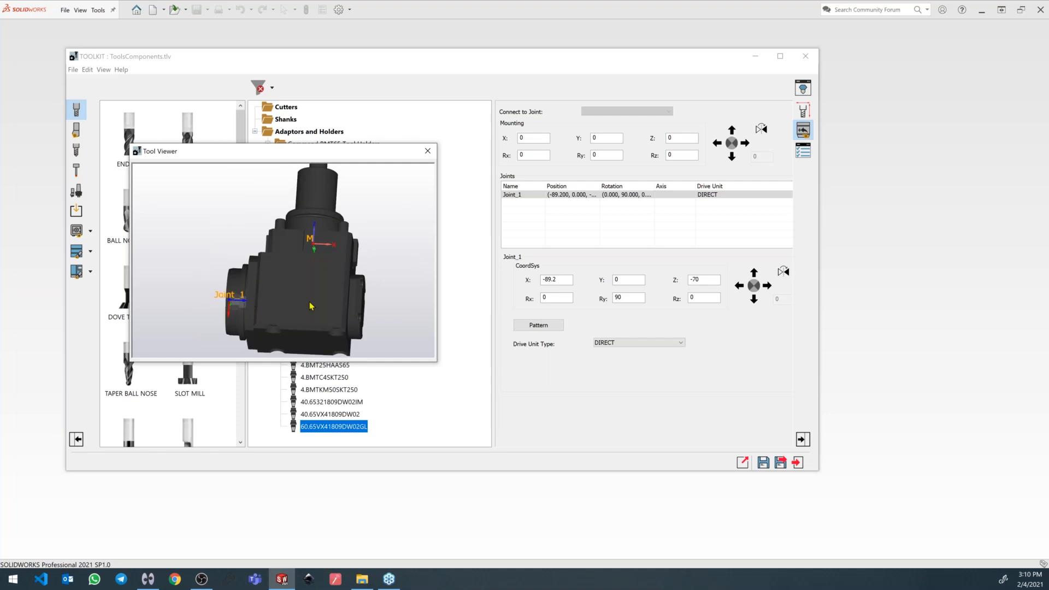
left_click_drag(283, 307, 498, 308)
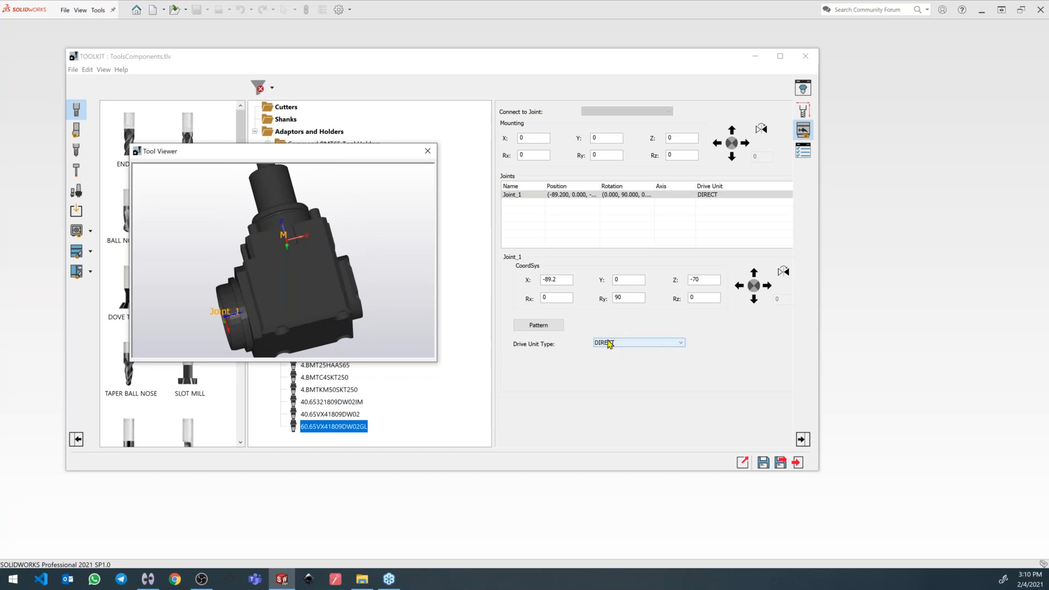
left_click_drag(307, 242, 282, 200)
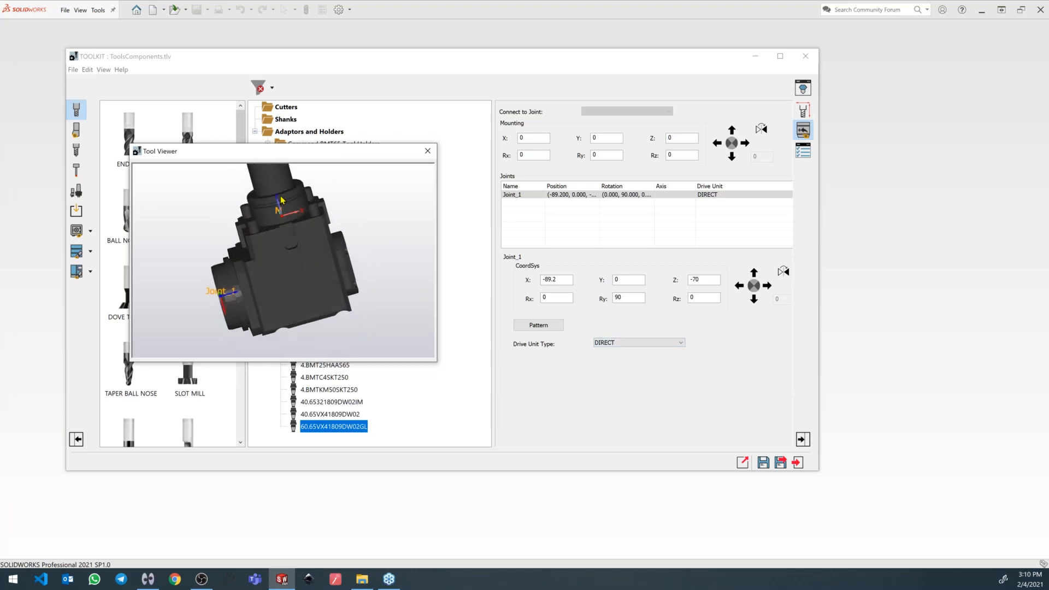
Set the drive unit type of Joint_1 on the 60.65VX41809DW02GL holder to GEAR.
left_click(654, 343)
left_click(638, 373)
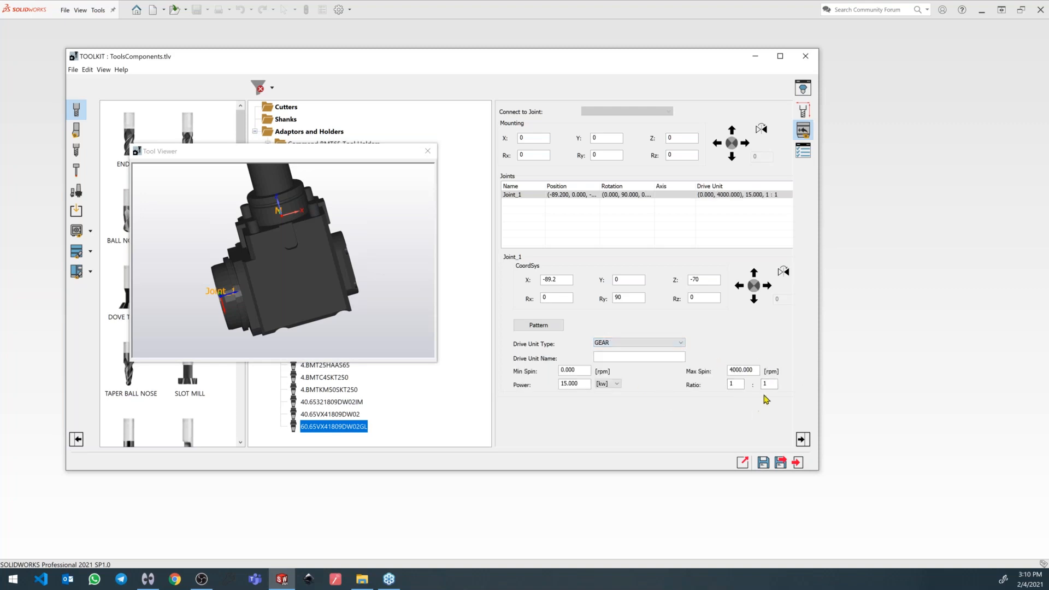
left_click(432, 274)
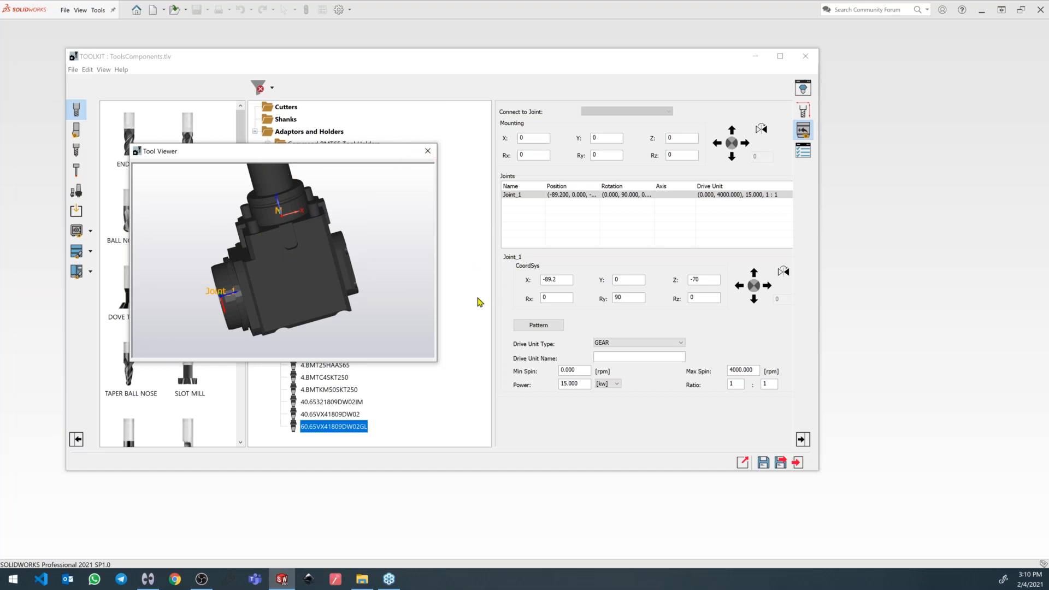
left_click_drag(295, 159, 548, 182)
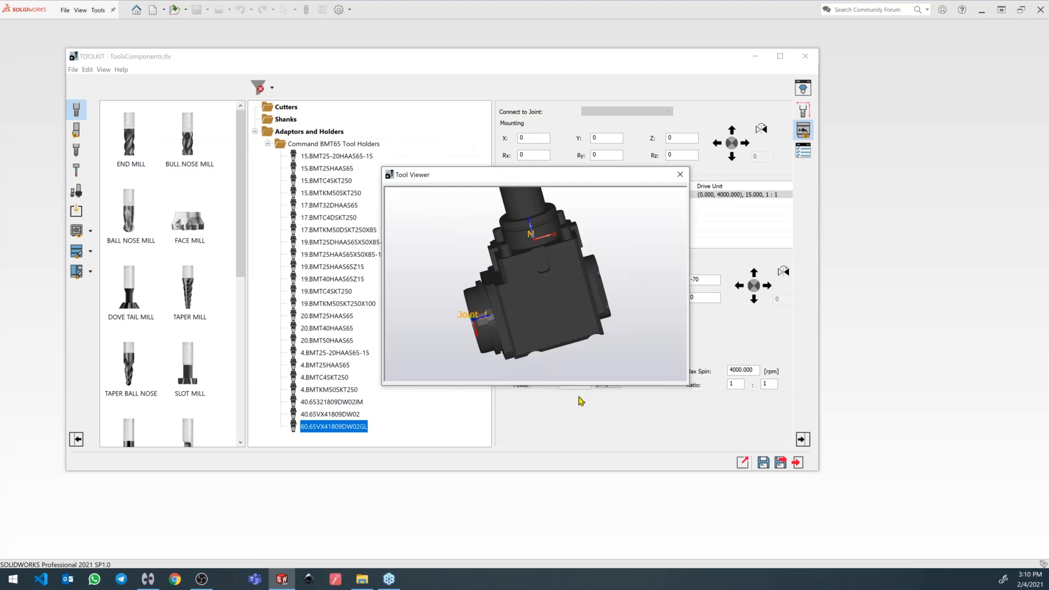
Close the ToolsComponents library and open the tool components library RedLine Haas BMT65 holders.tlv for editing.
left_click(808, 57)
left_click(476, 290)
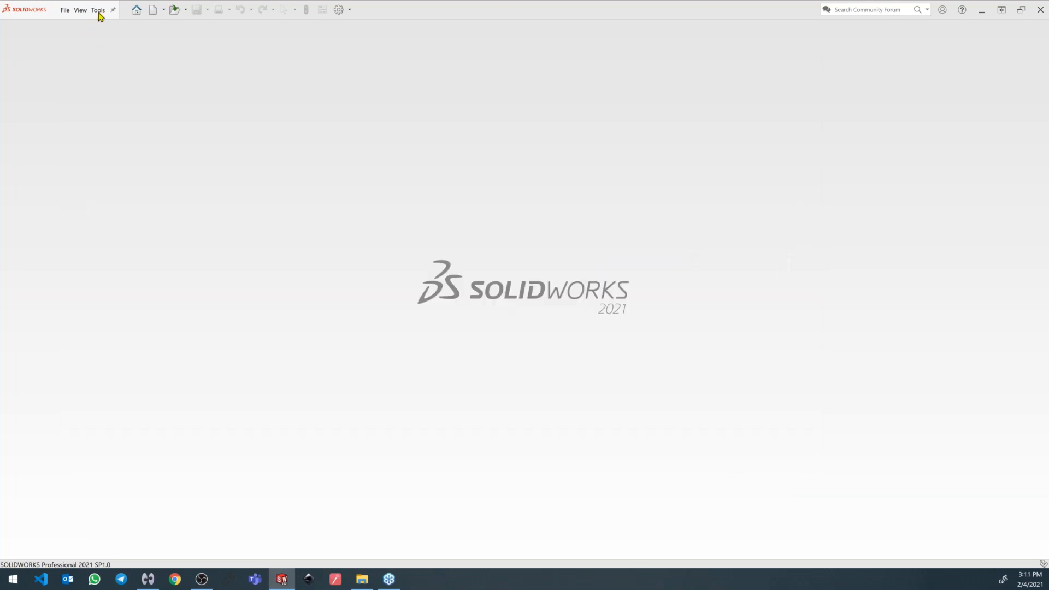
left_click(99, 11)
mouse_move(121, 63)
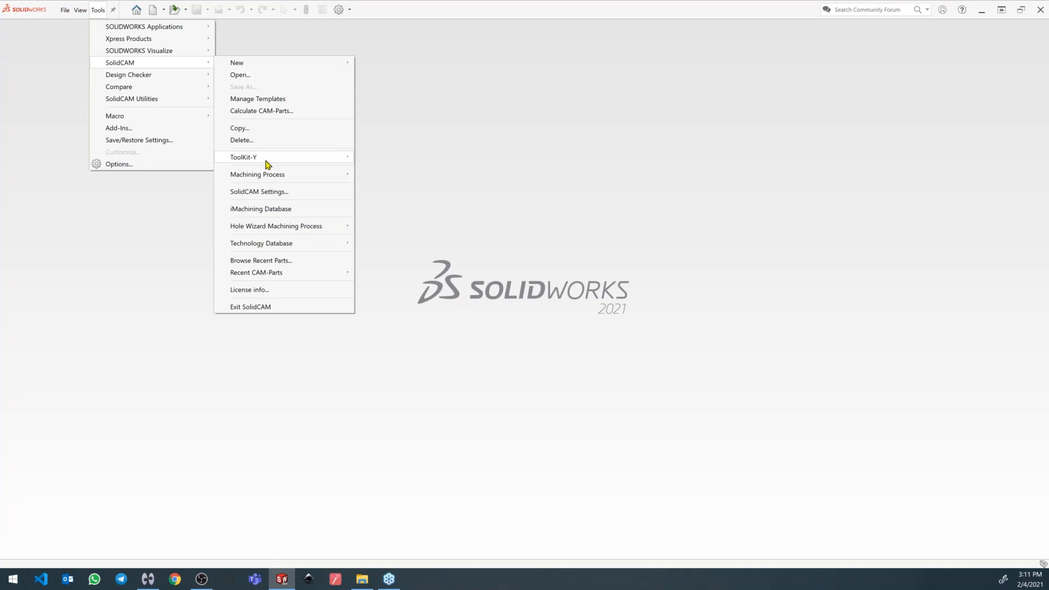
mouse_move(266, 161)
mouse_move(431, 172)
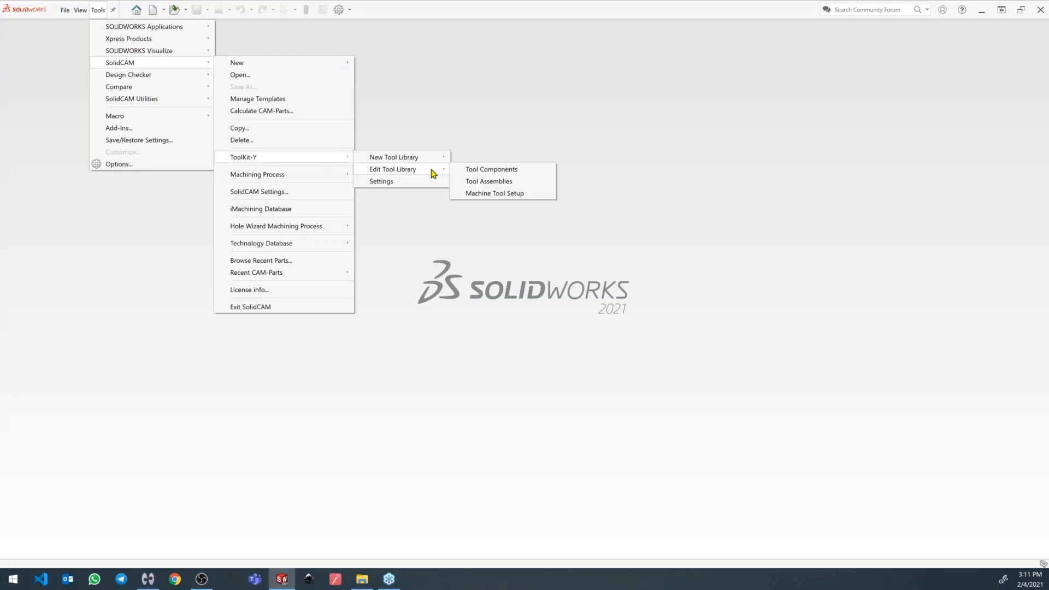
left_click(515, 173)
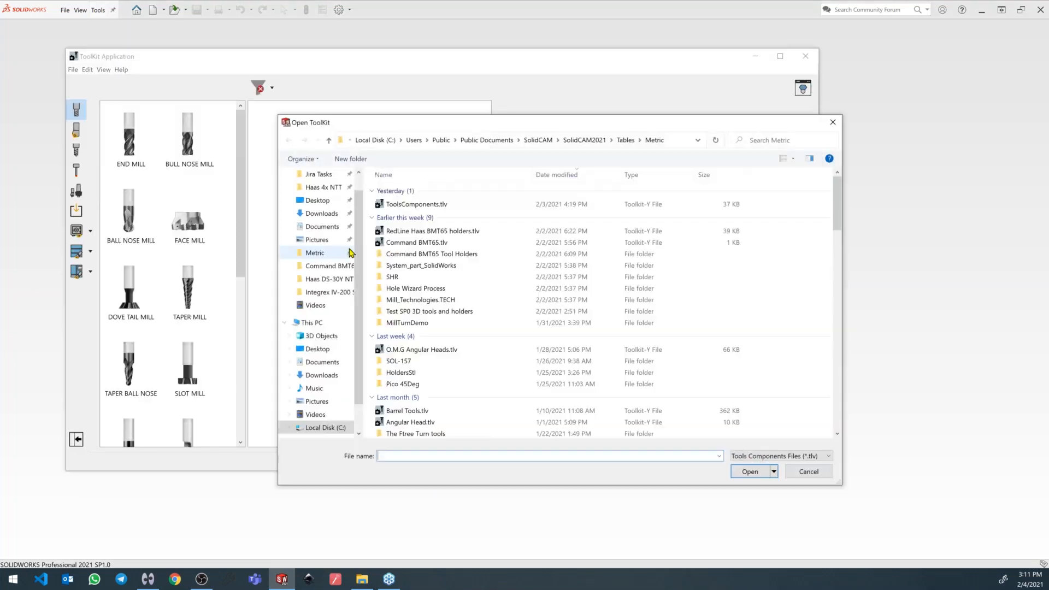
left_click(431, 233)
left_click(751, 472)
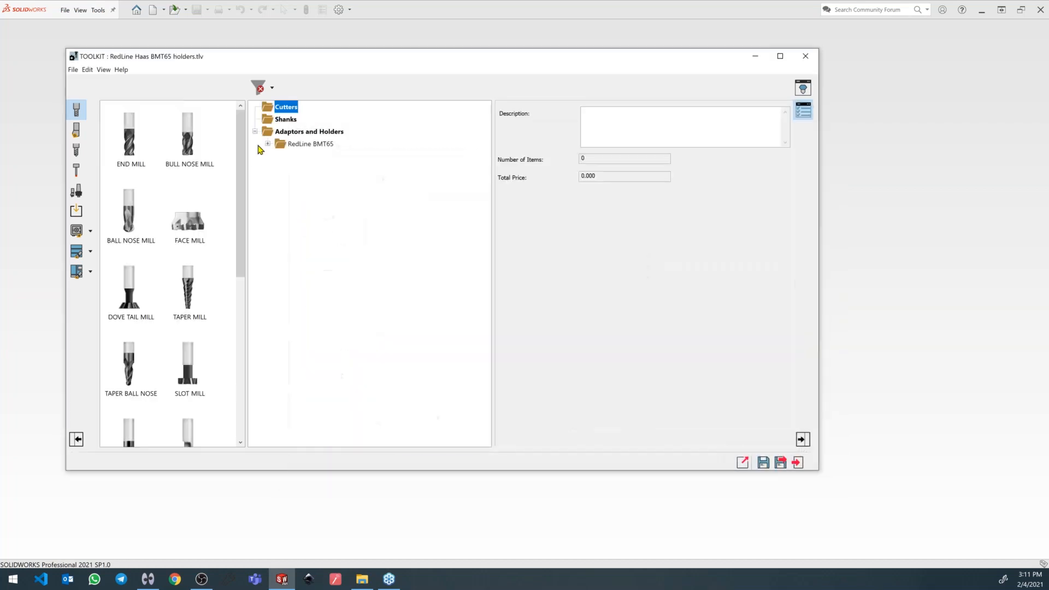
Preview several RedLine BMT65 holders in the viewer, including RB65MID40MMSP, RB65MOD2025MMHI and RB65ID100SP.
left_click(268, 144)
left_click(320, 168)
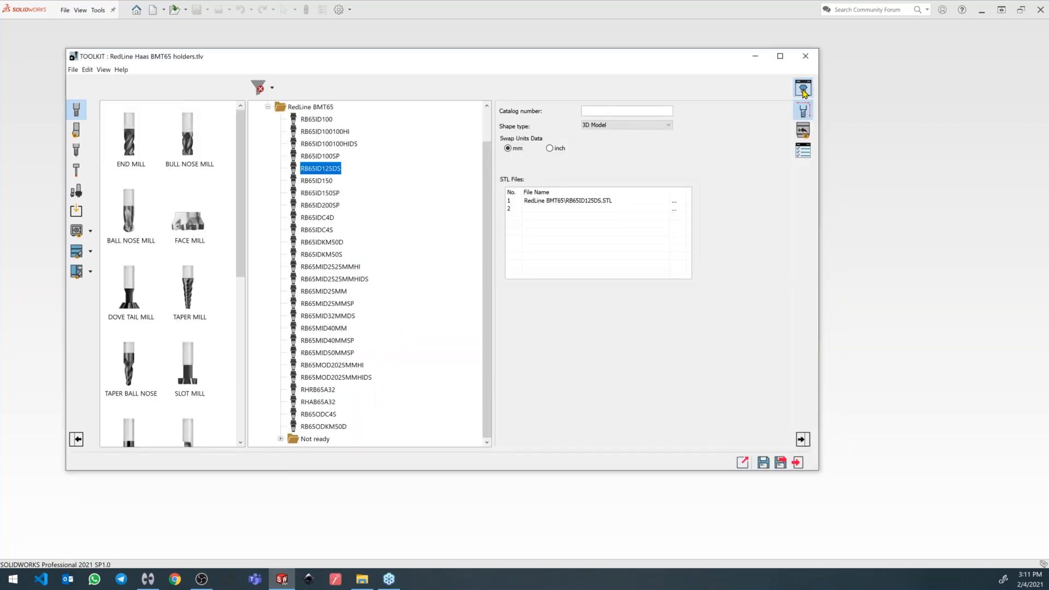
left_click(327, 340)
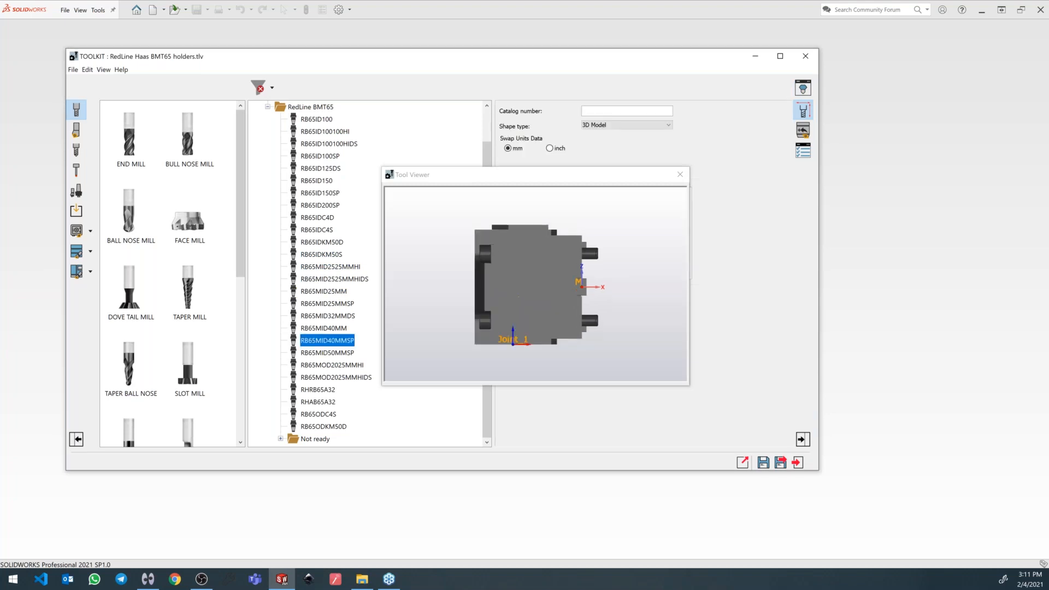
left_click_drag(508, 297, 534, 257)
left_click(323, 366)
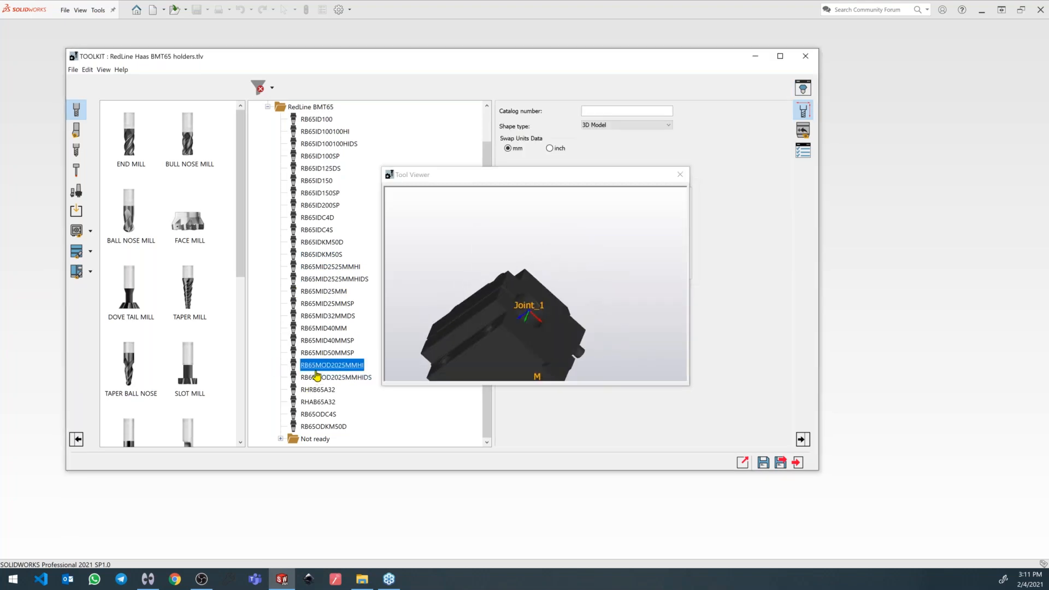
left_click(320, 255)
left_click(303, 193)
left_click(306, 156)
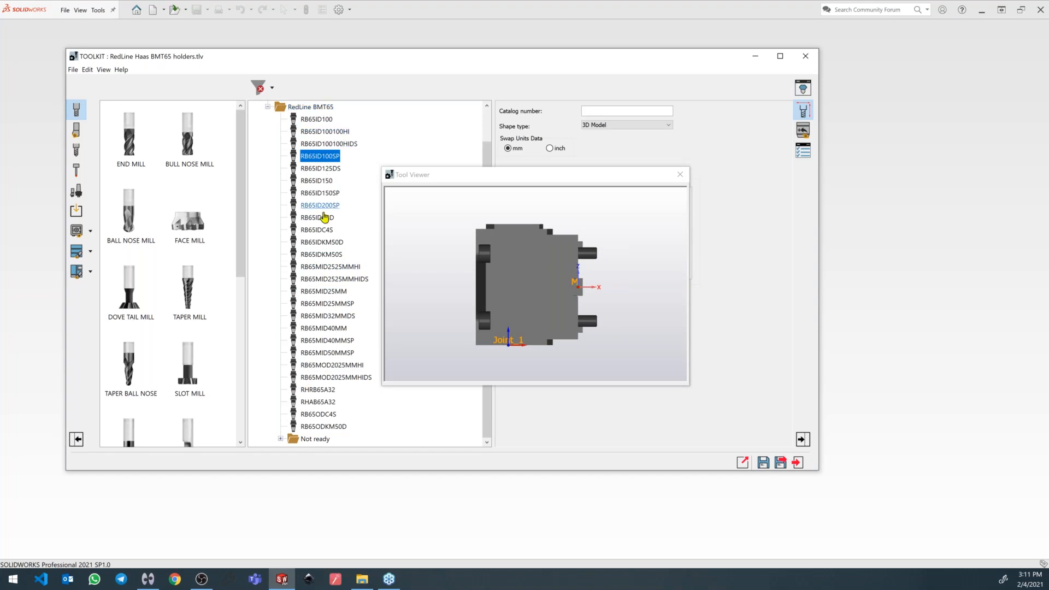
Inspect the tool joints on the RB65ID100 and RB65ID100100HI holders from several angles, and close the library.
scroll(314, 181, "up", 1)
left_click(312, 156)
middle_click_drag(480, 303, 523, 248)
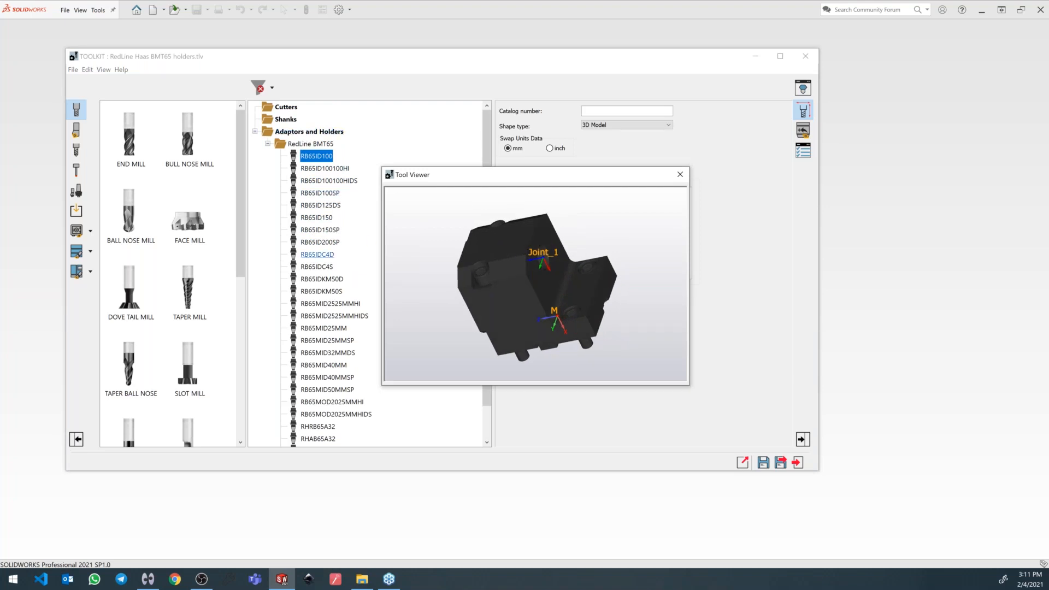
left_click(324, 170)
middle_click_drag(486, 293, 504, 253)
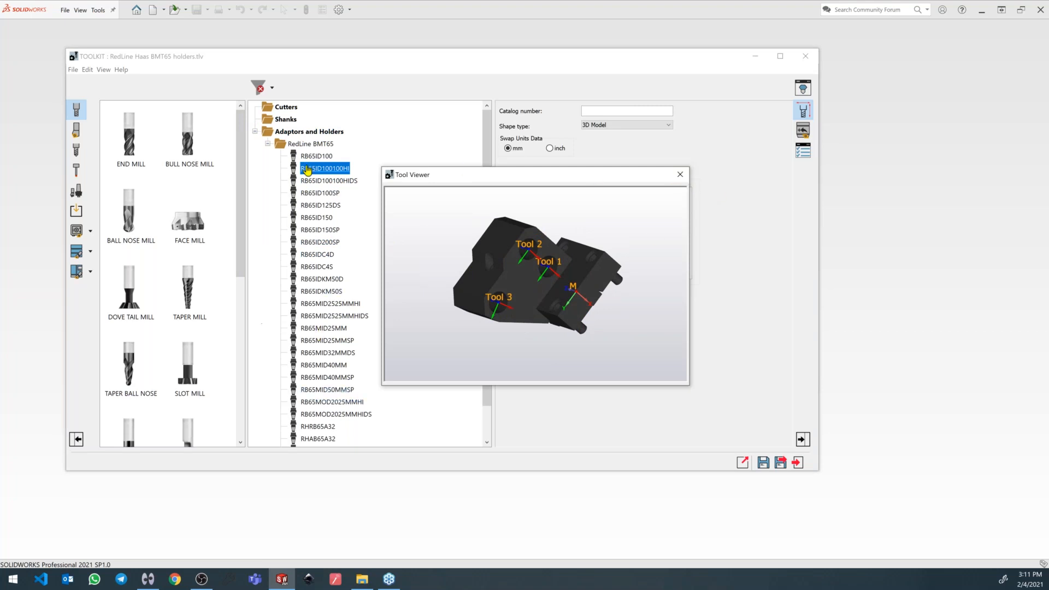
middle_click_drag(472, 296, 467, 302)
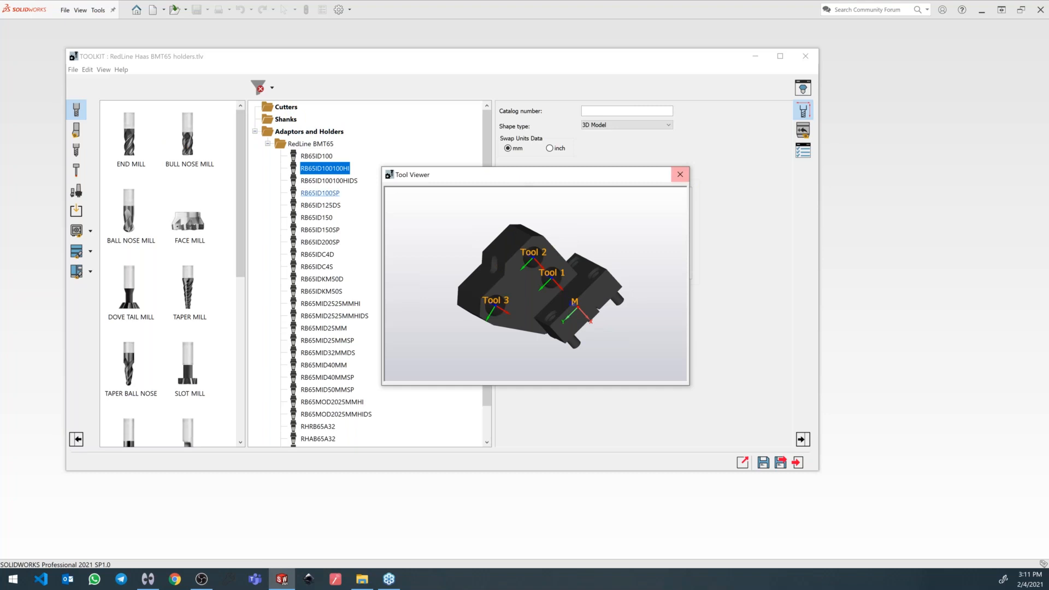
left_click(681, 177)
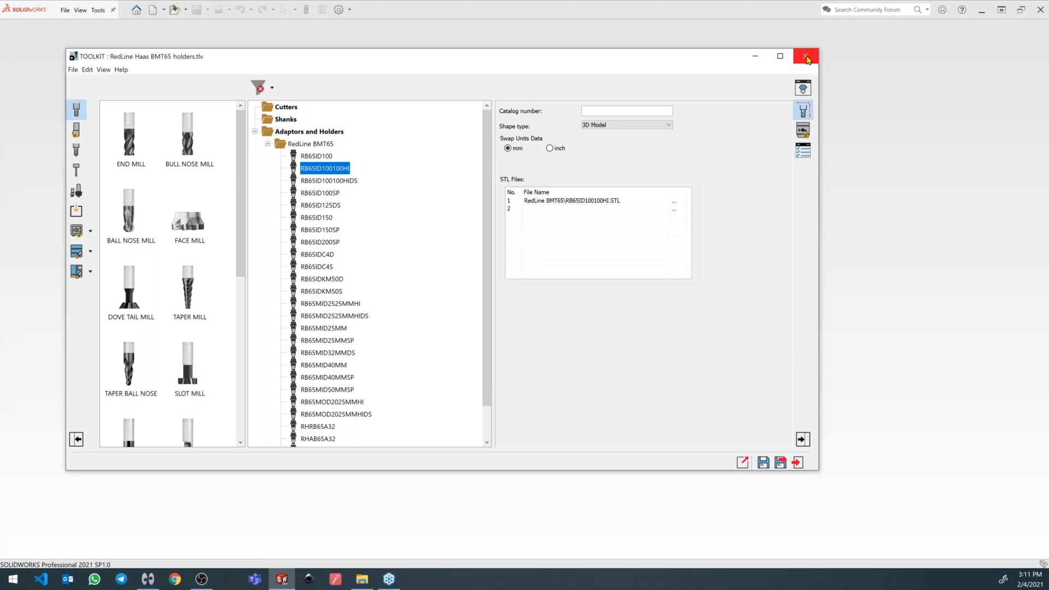
left_click(807, 56)
left_click(98, 10)
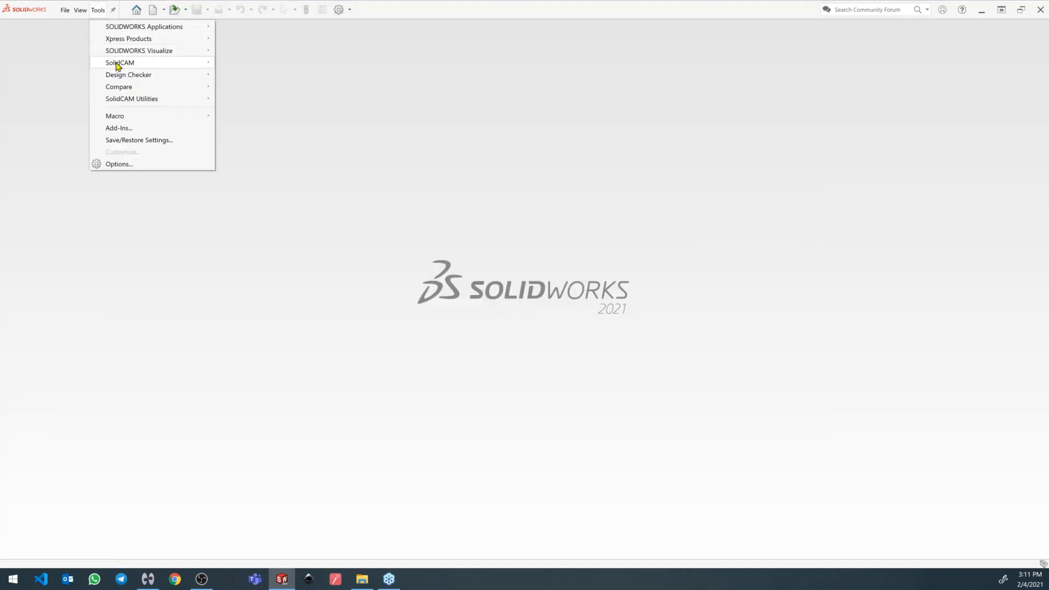
mouse_move(119, 68)
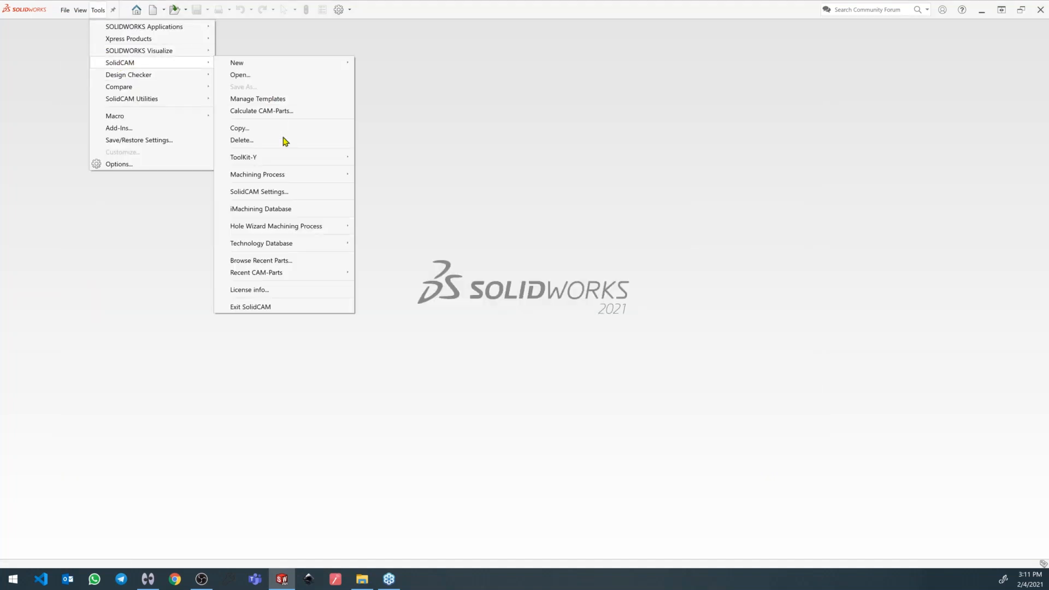
mouse_move(265, 158)
mouse_move(408, 170)
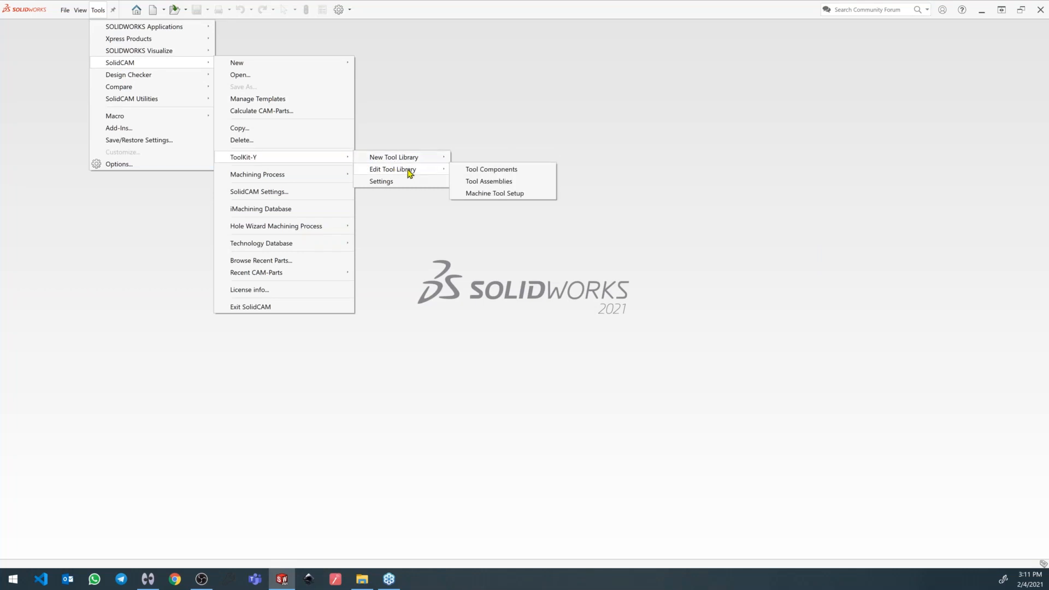
left_click(506, 185)
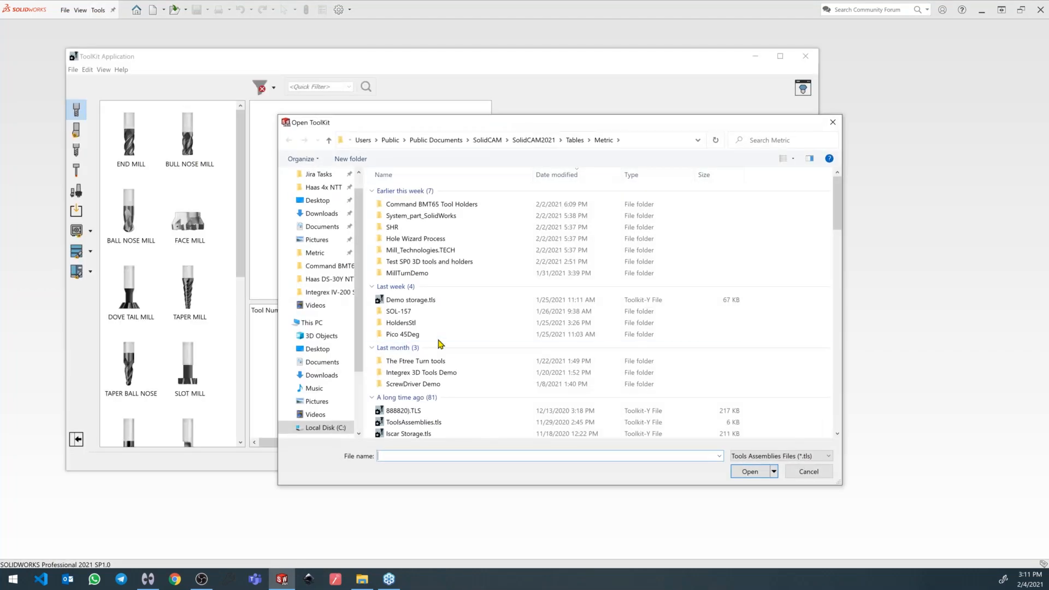
scroll(440, 344, "down", 6)
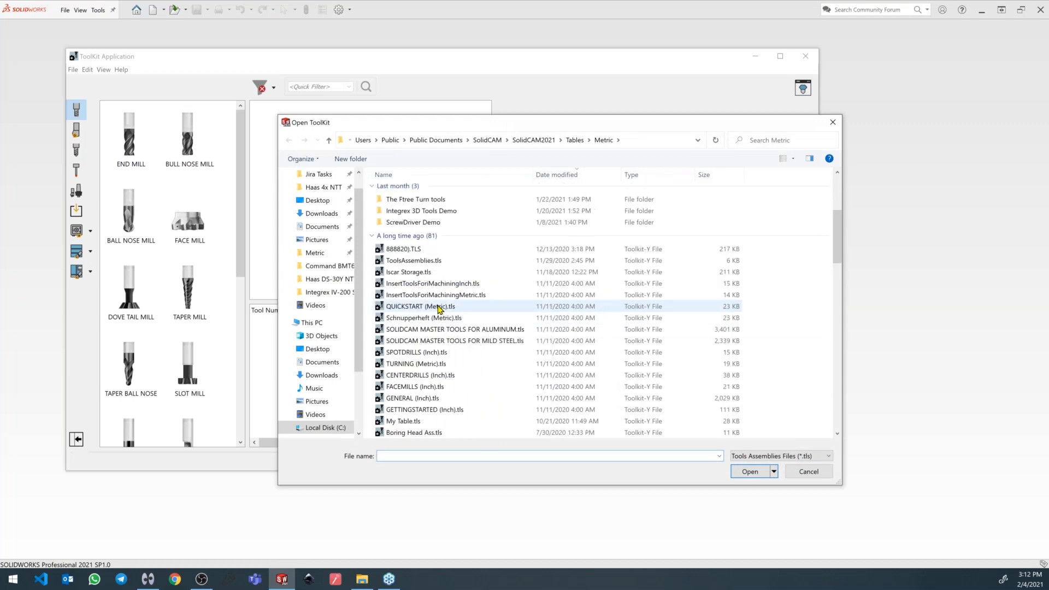
scroll(439, 309, "down", 5)
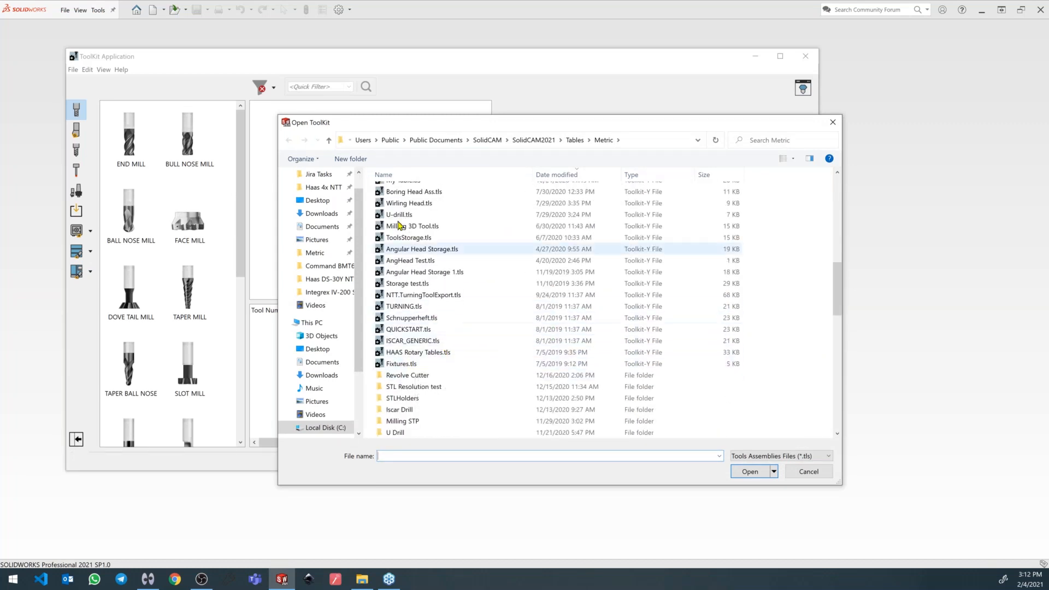
left_click(831, 123)
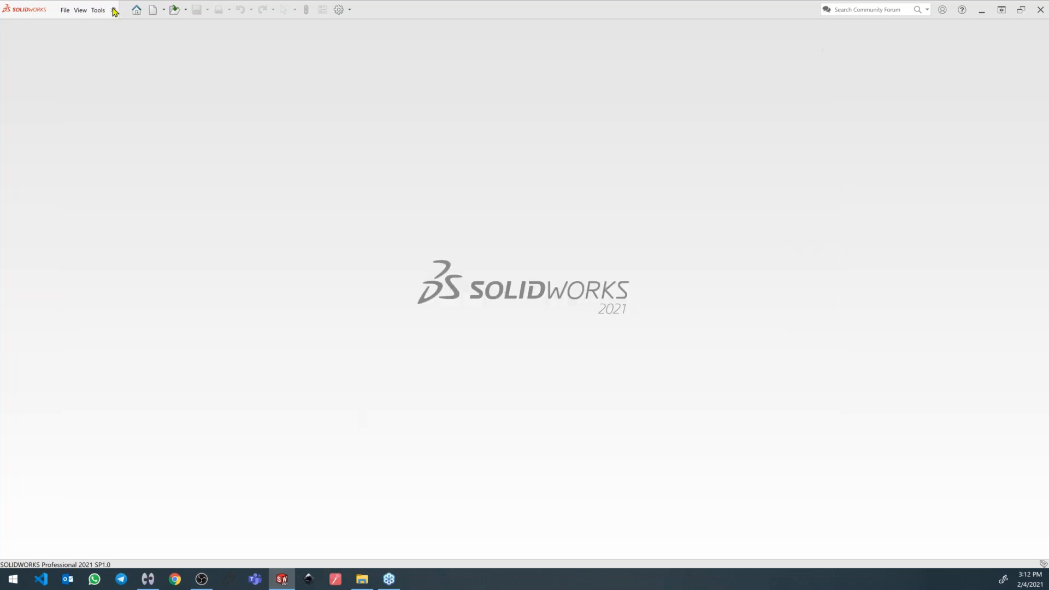
Open the machine tool setup Haas DS-30Y.TLM from the Metric tables folder for editing.
left_click(97, 10)
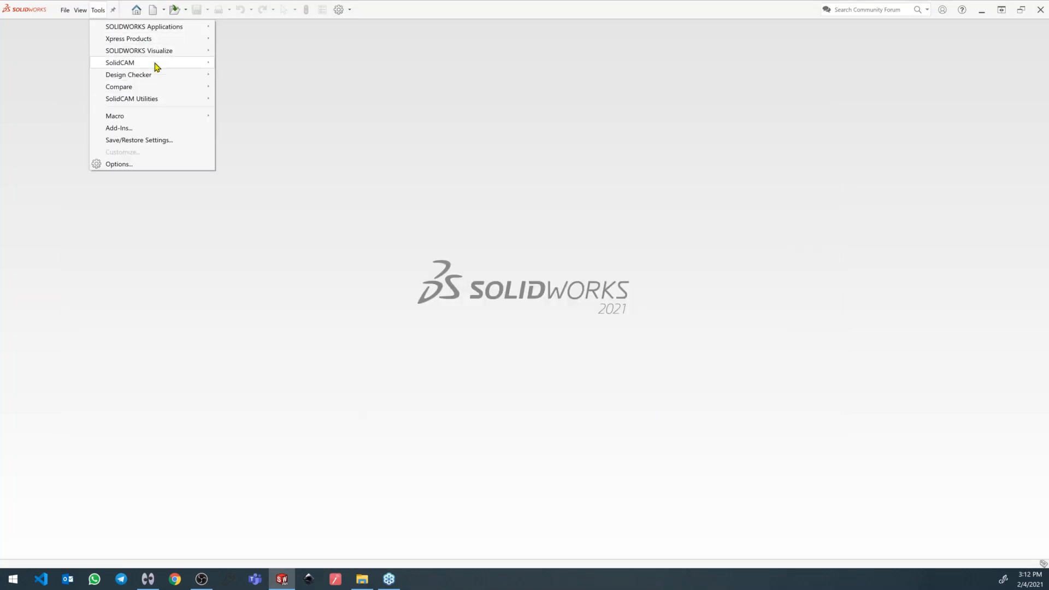
mouse_move(154, 62)
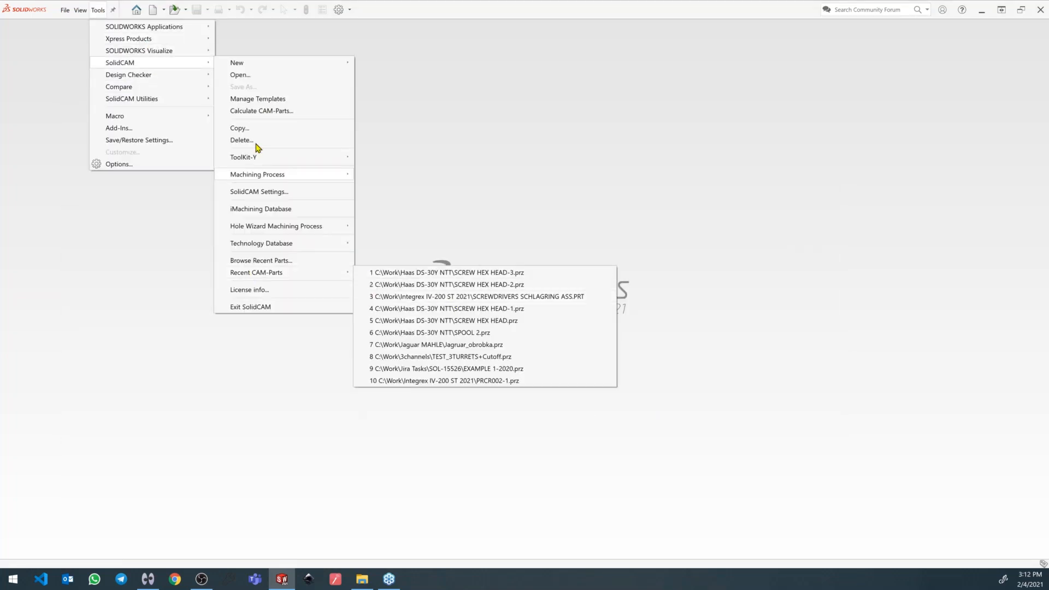
mouse_move(264, 159)
mouse_move(411, 170)
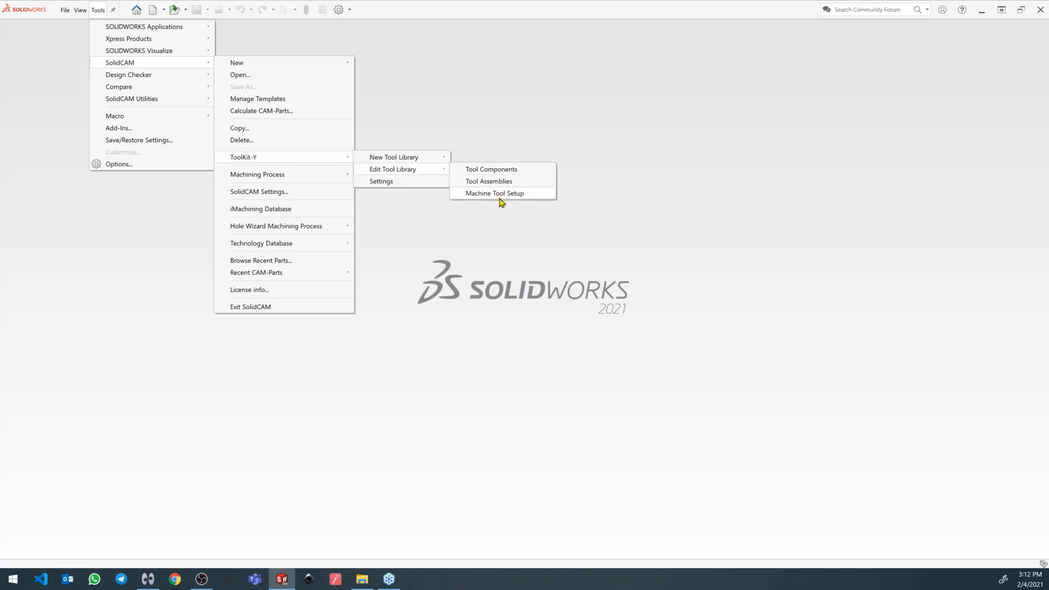
left_click(513, 194)
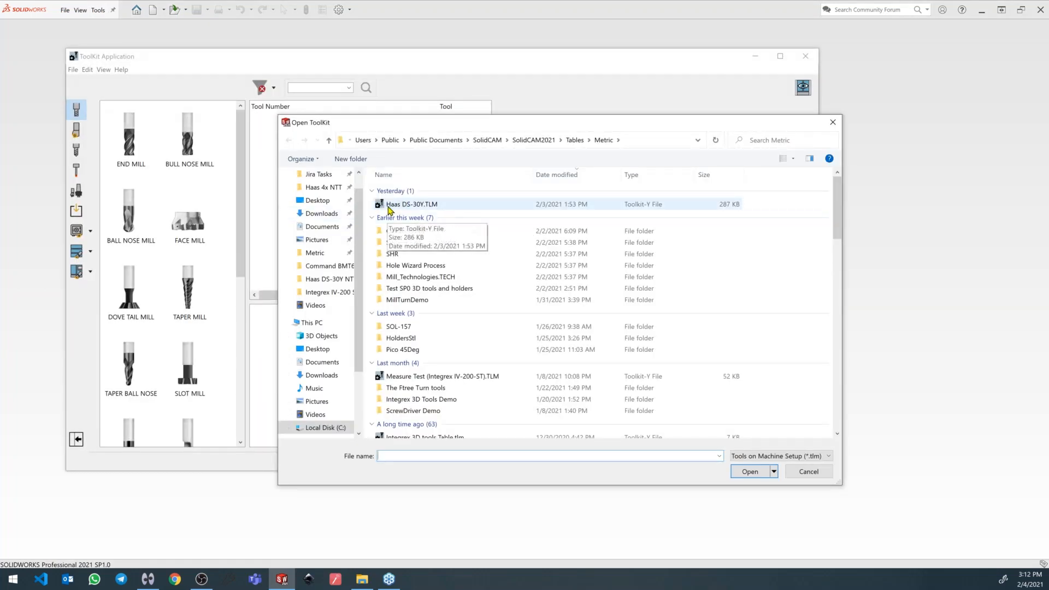
left_click(392, 207)
left_click(748, 471)
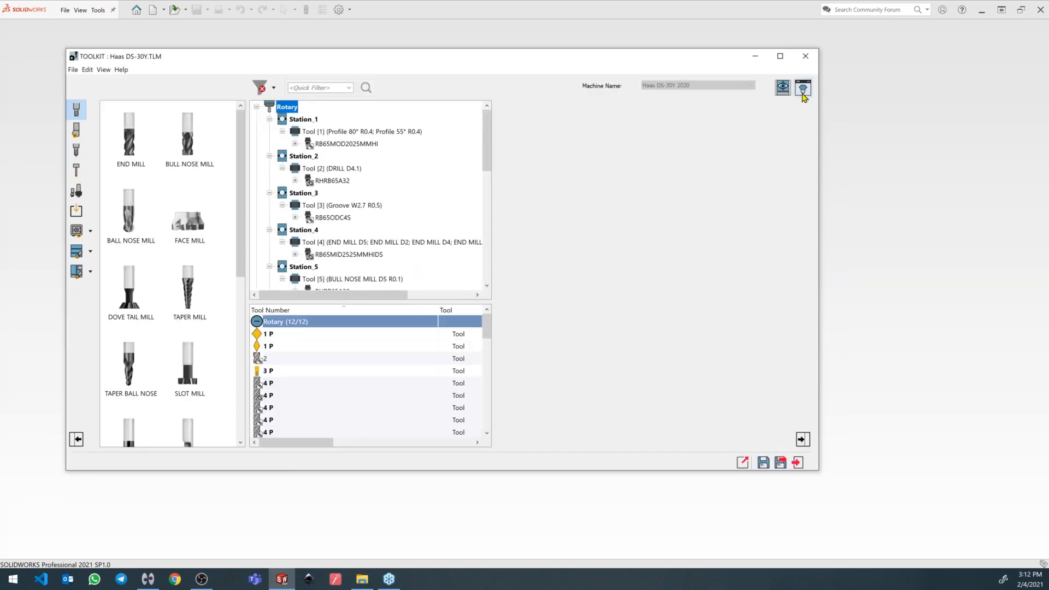
Preview the tools mounted on turret stations 1, 2, 3, 4 and 6 of the Haas DS-30Y setup.
left_click(328, 134)
left_click(307, 168)
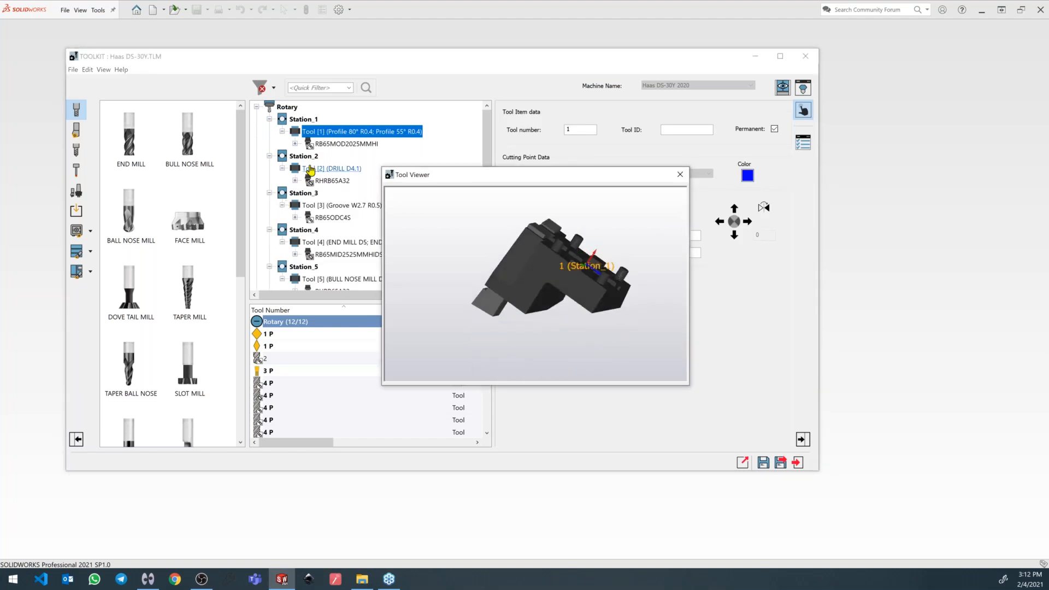
left_click(315, 208)
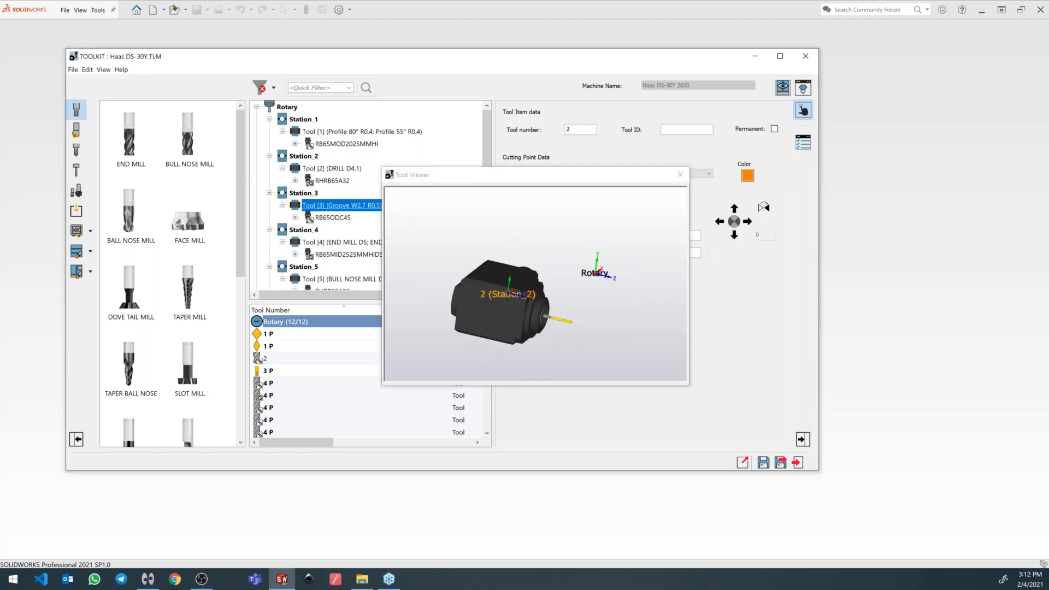
left_click(314, 242)
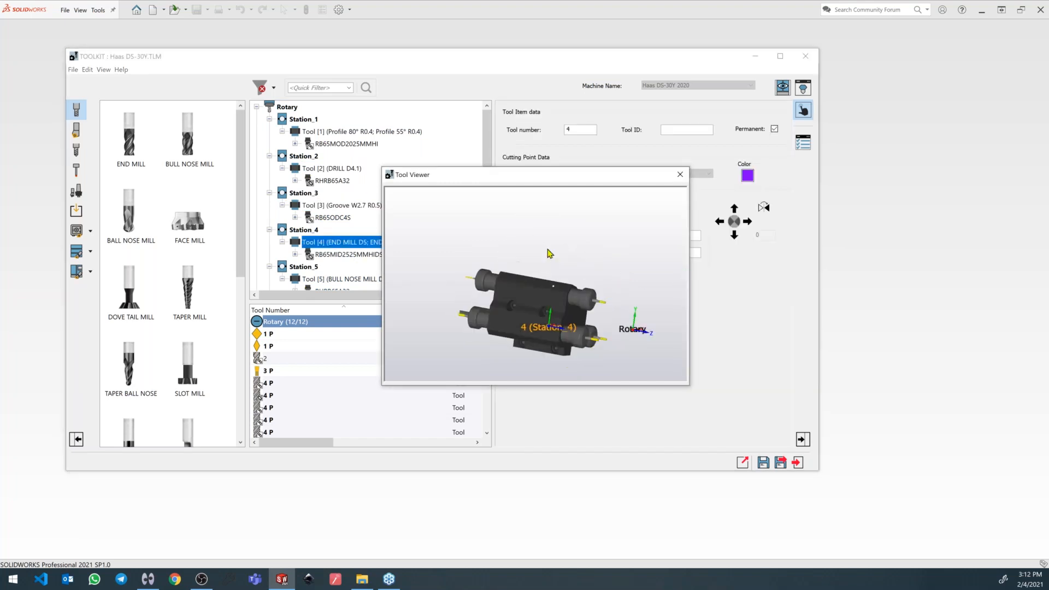
scroll(321, 217, "down", 3)
left_click(321, 208)
scroll(365, 142, "down", 5)
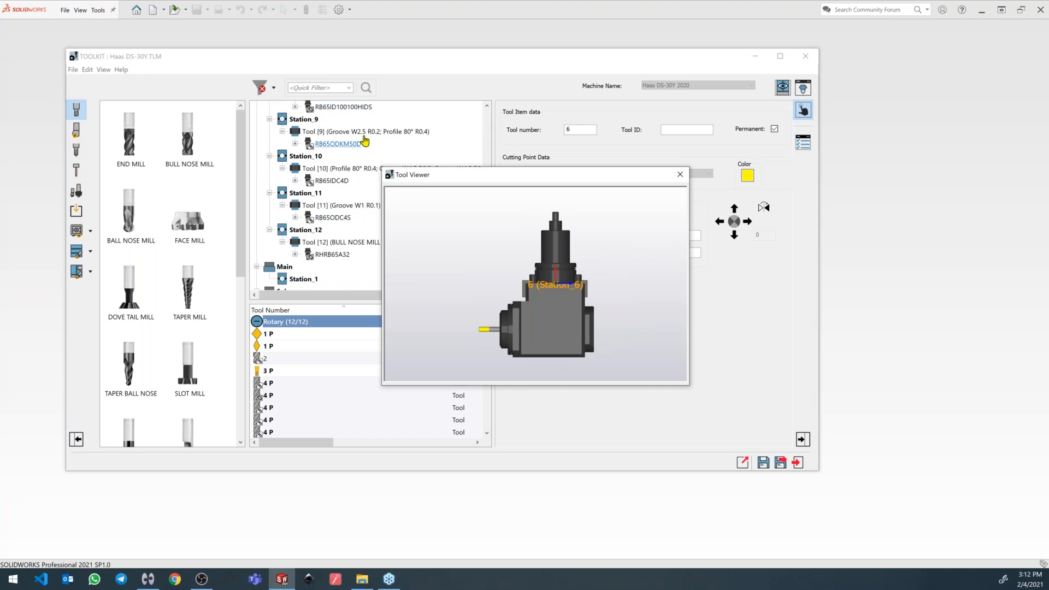
Show the Haas DS-30Y machine preview and examine the turret with its mounted holders up close.
left_click(783, 88)
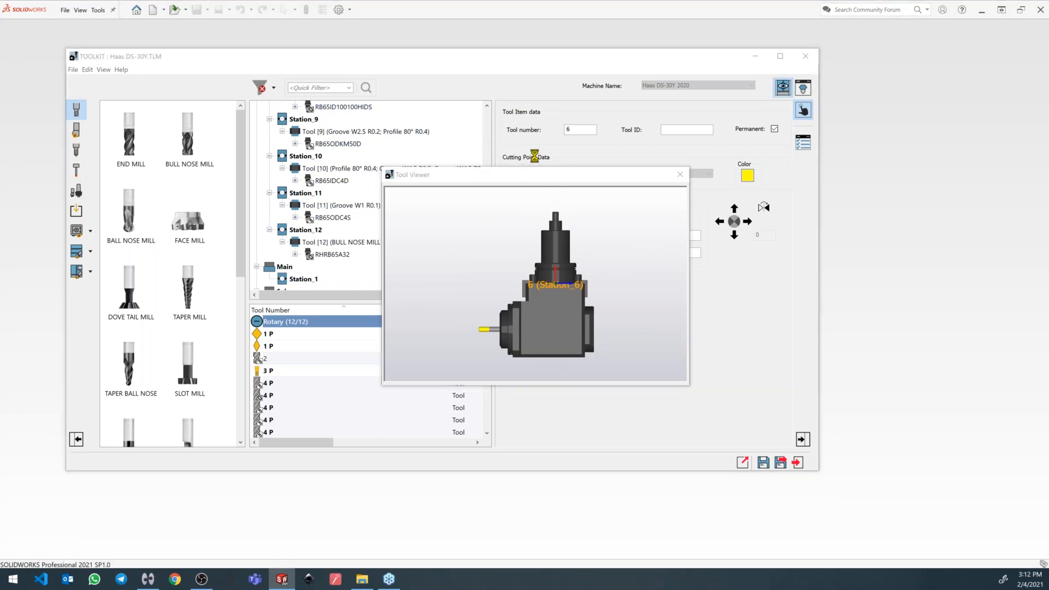
scroll(701, 237, "up", 5)
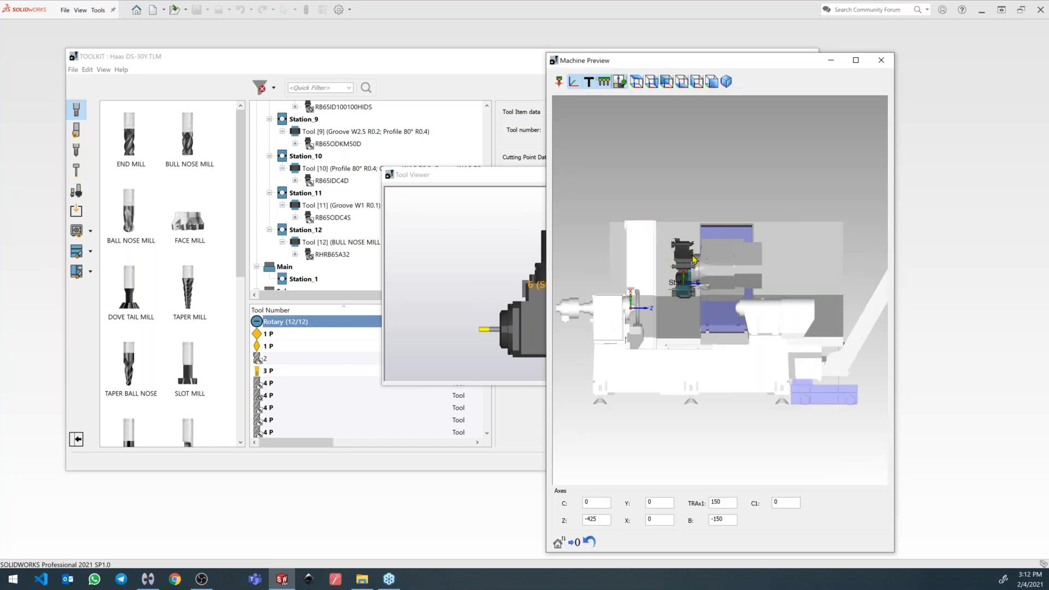
middle_click_drag(702, 304, 716, 217)
middle_click_drag(609, 203, 623, 232)
left_click_drag(415, 174, 378, 94)
scroll(289, 274, "down", 1)
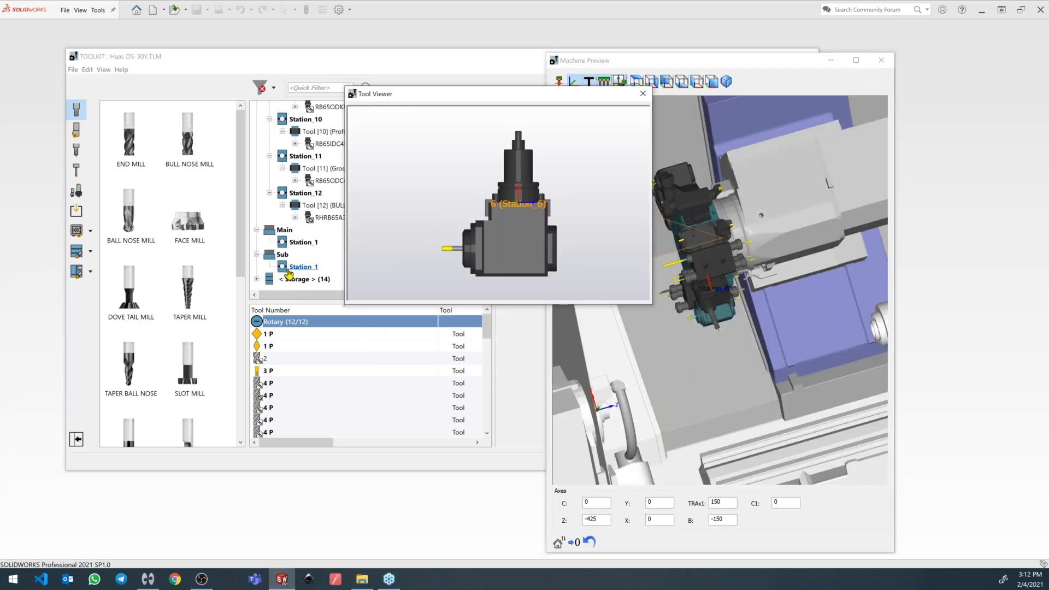
Preview stored tools 7 and 11 from the storage list and examine the drill holder from another angle.
left_click(256, 279)
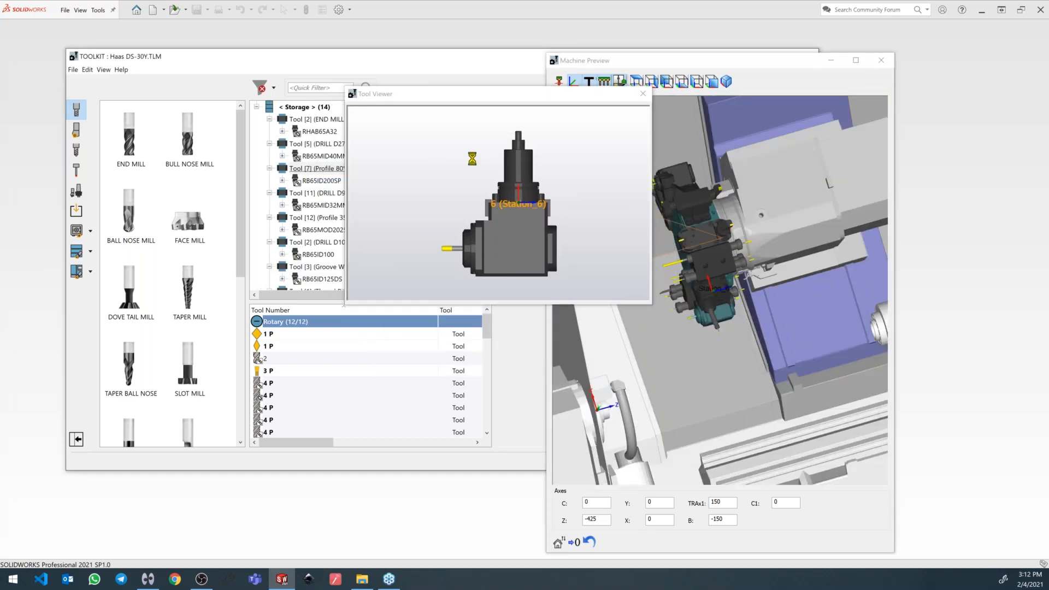
left_click(317, 169)
left_click(316, 194)
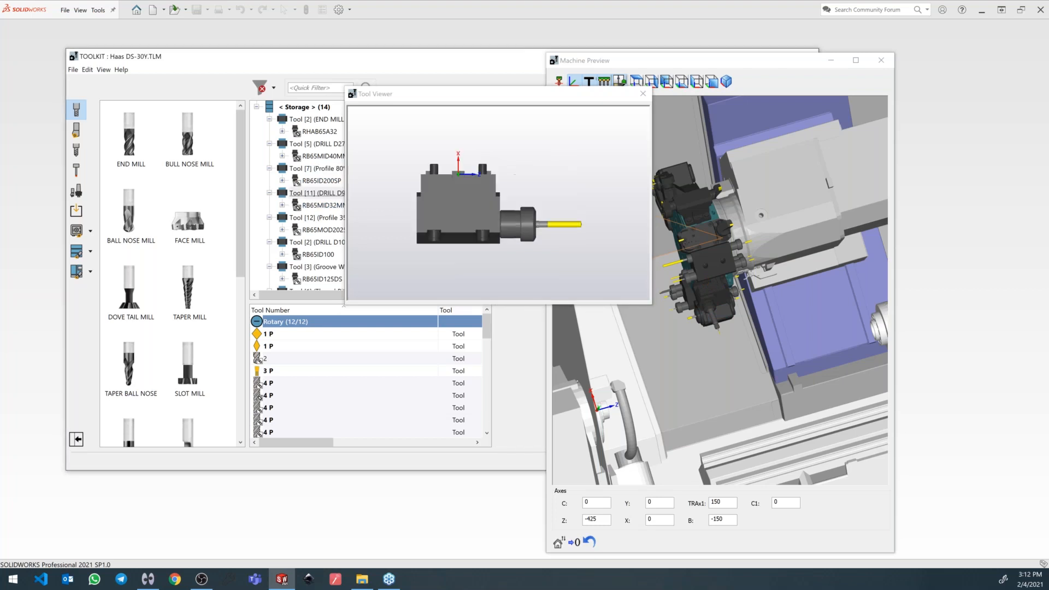
middle_click_drag(500, 199, 479, 223)
scroll(312, 186, "up", 3)
left_click_drag(394, 93, 576, 112)
scroll(341, 171, "up", 2)
scroll(350, 186, "up", 5)
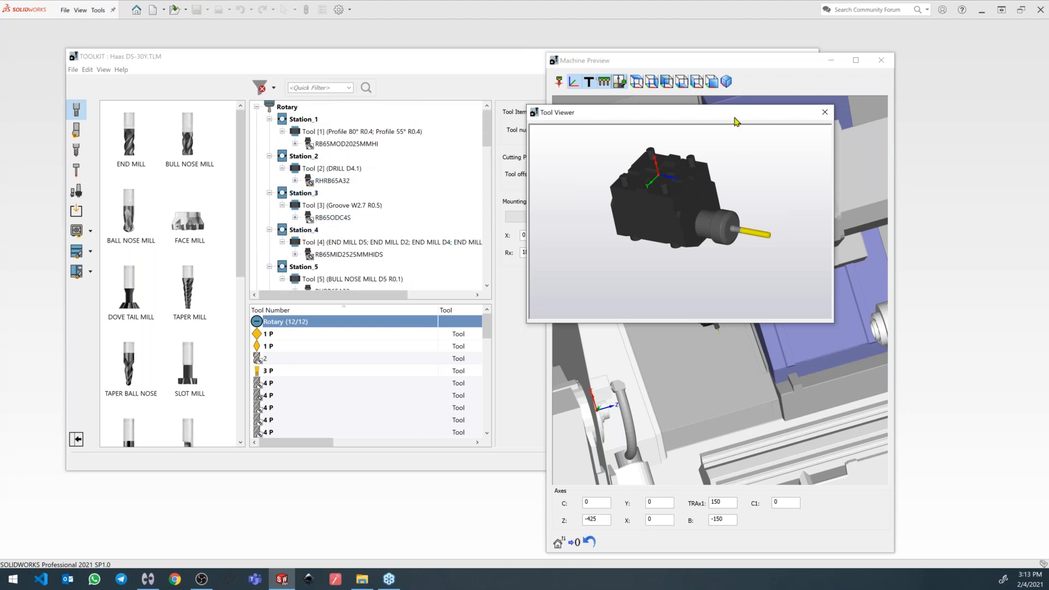
Close the machine preview, the tool viewer and the Haas DS-30Y tool table.
left_click(881, 64)
left_click(882, 62)
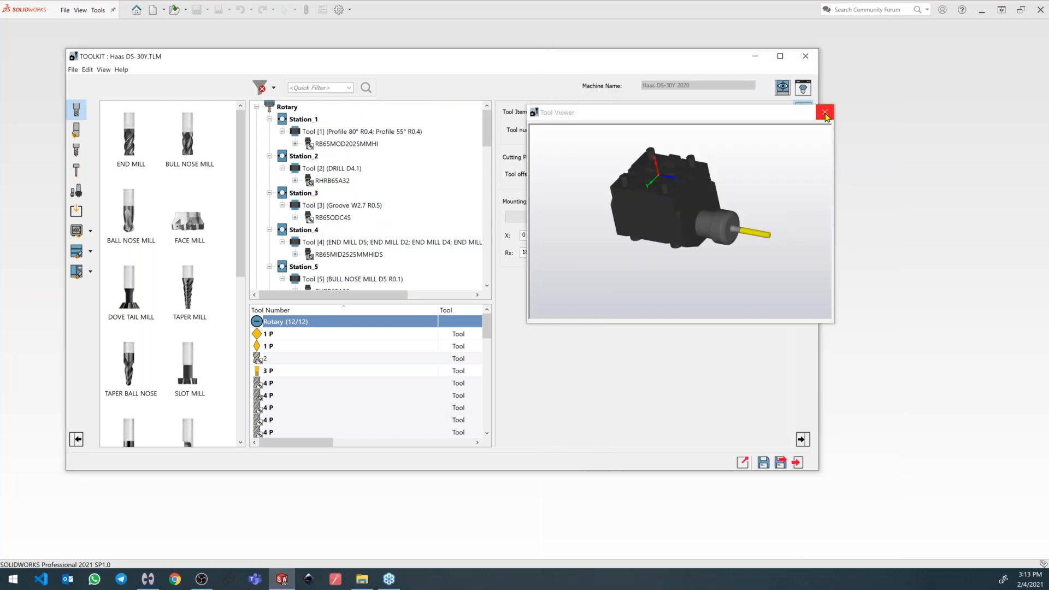
left_click(825, 112)
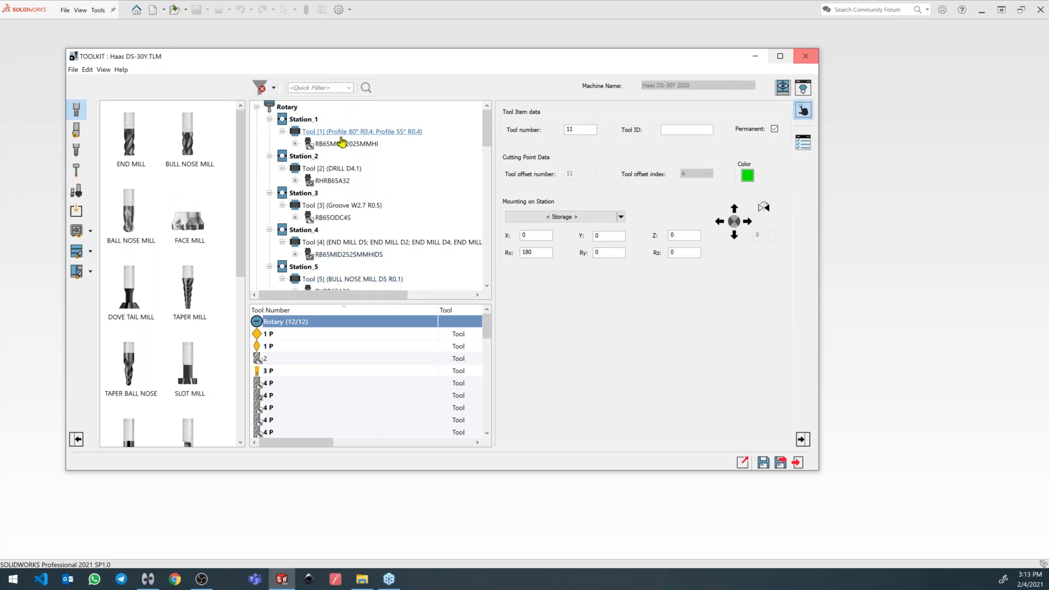
left_click(805, 56)
Open the recent part Screw Hex Head.SLDPRT and view it from the side.
left_click(64, 10)
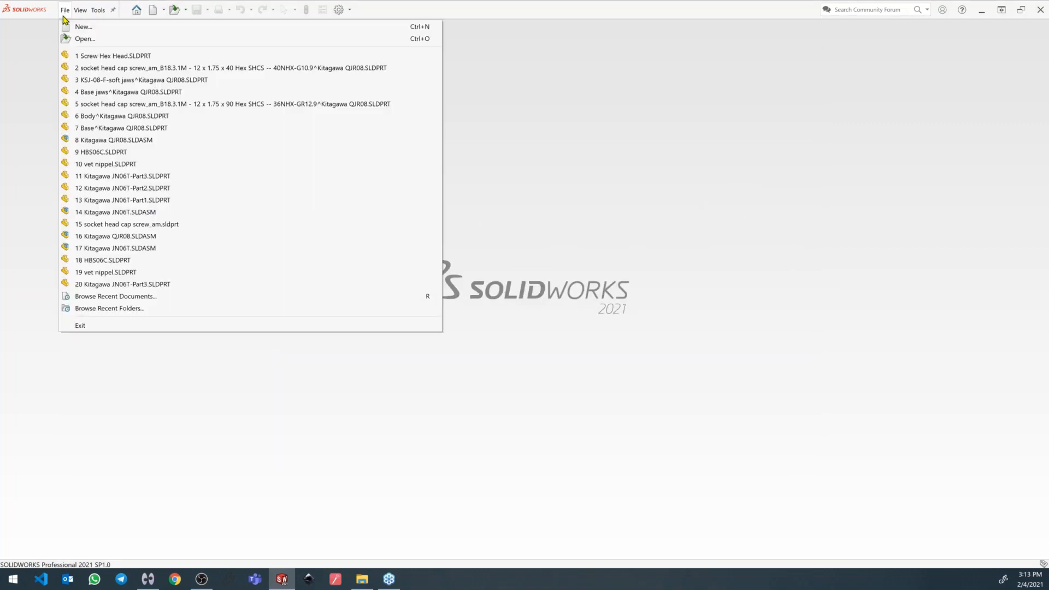
left_click(112, 53)
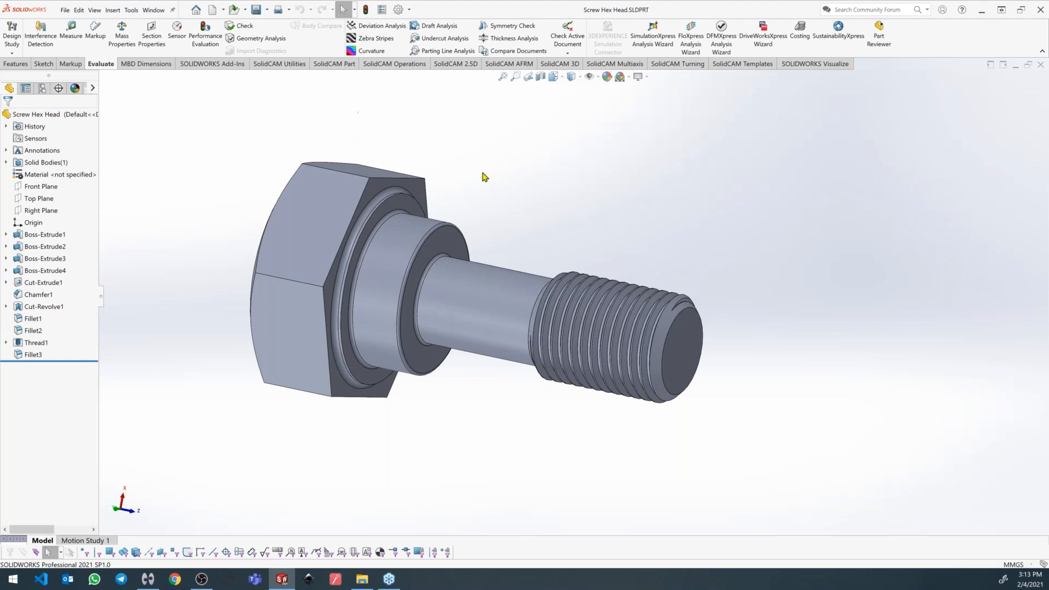
middle_click_drag(545, 182, 402, 201)
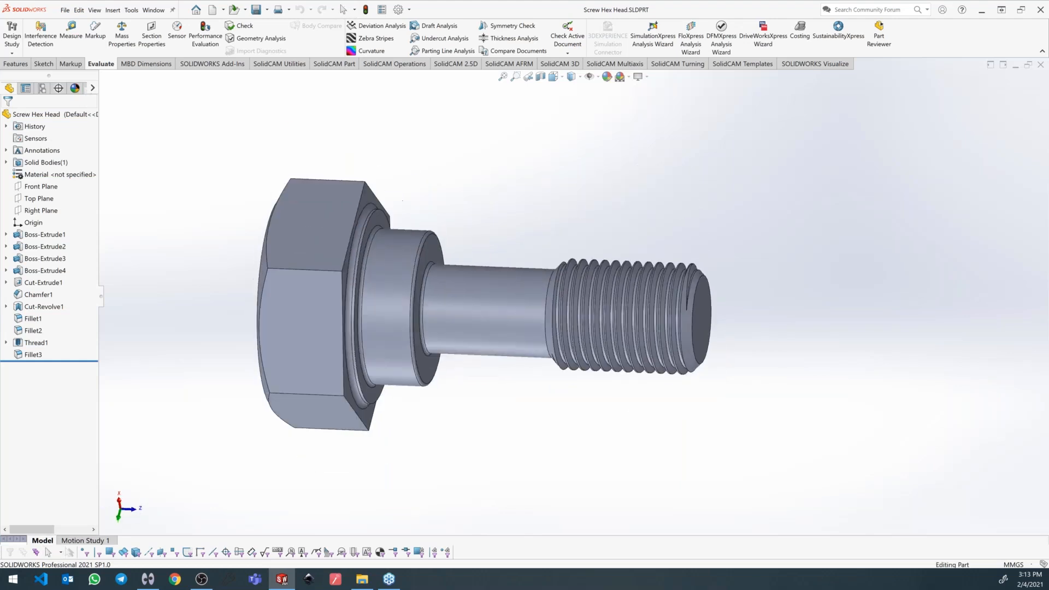
Create a new external metric Mill-Turn CAM-Part named Screw Hex Head-4 from the screw model.
left_click(131, 9)
mouse_move(251, 50)
mouse_move(341, 53)
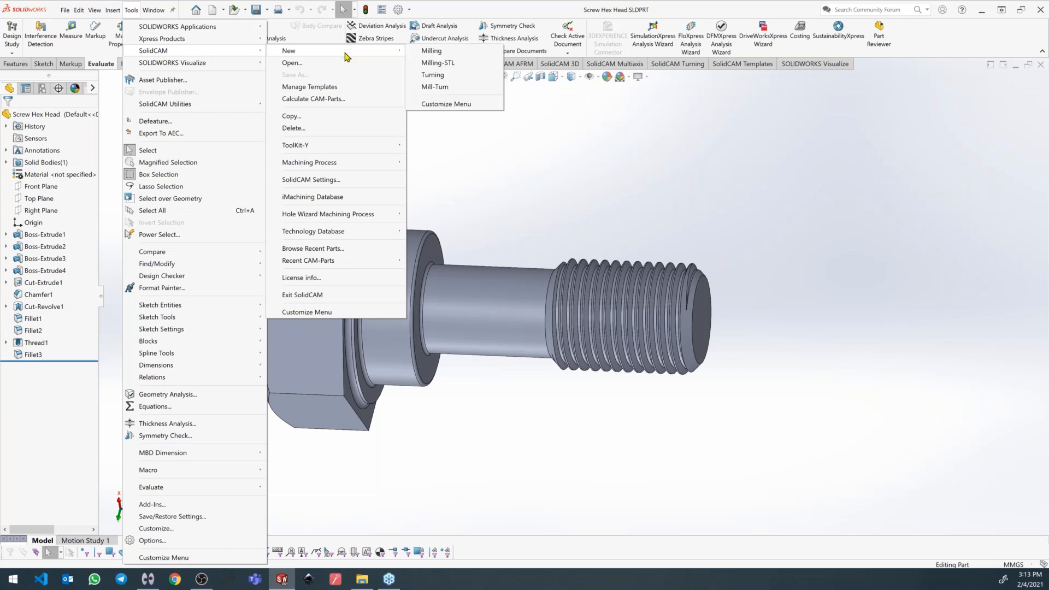
left_click(435, 87)
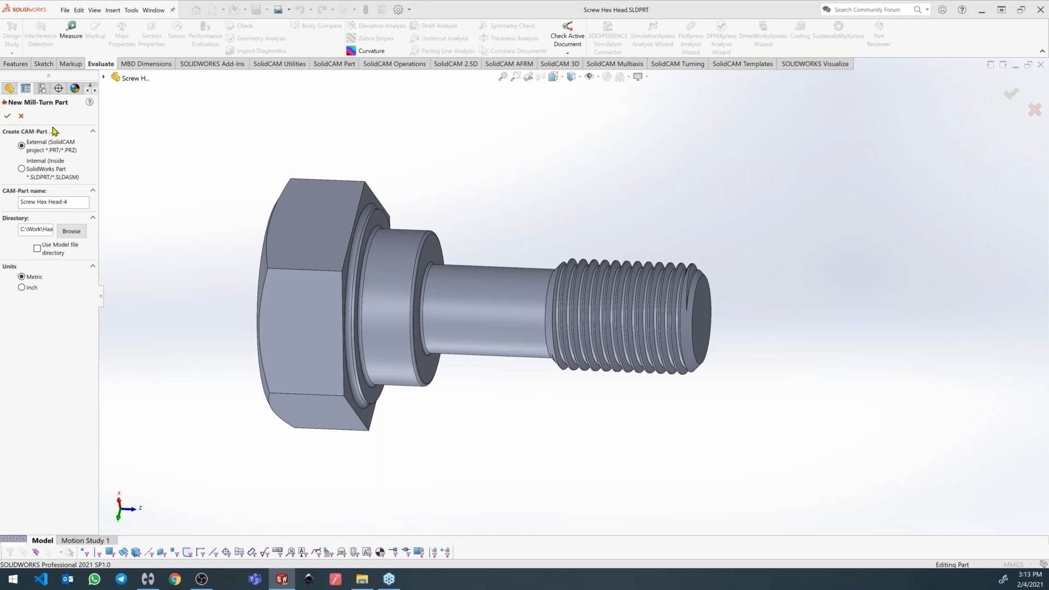
left_click(8, 116)
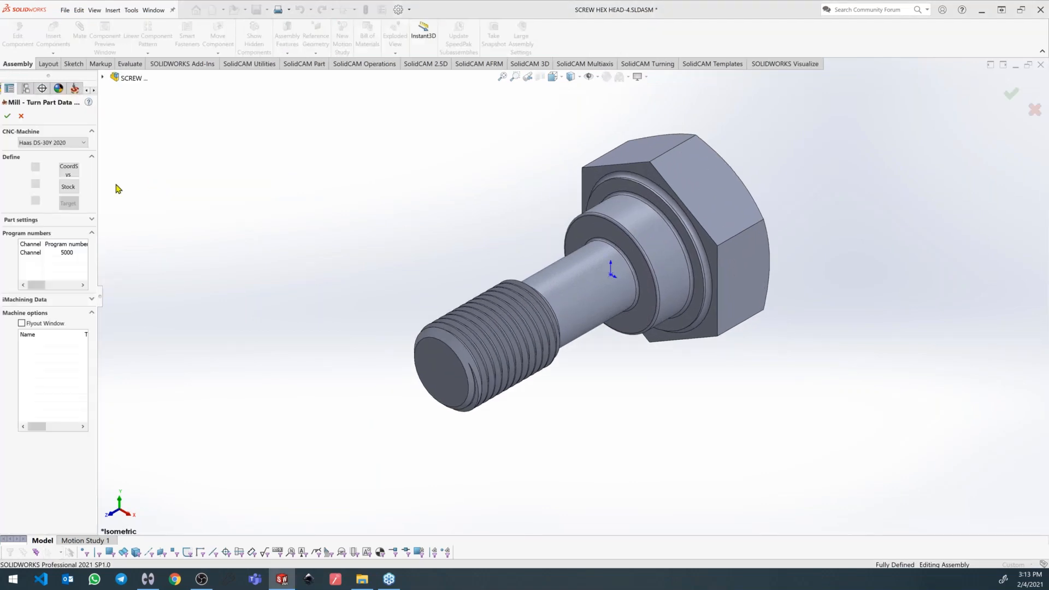
Define the machine coordinate system from the screw's cylindrical shank face, with its origin at the center of the revolution face.
left_click_drag(100, 287, 129, 300)
left_click(85, 171)
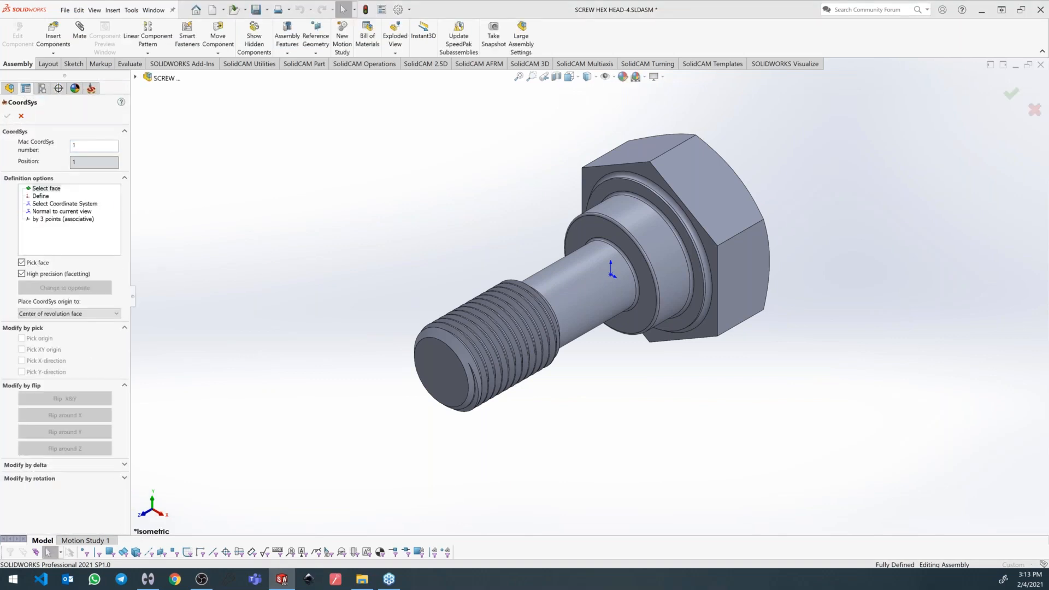
left_click(580, 299)
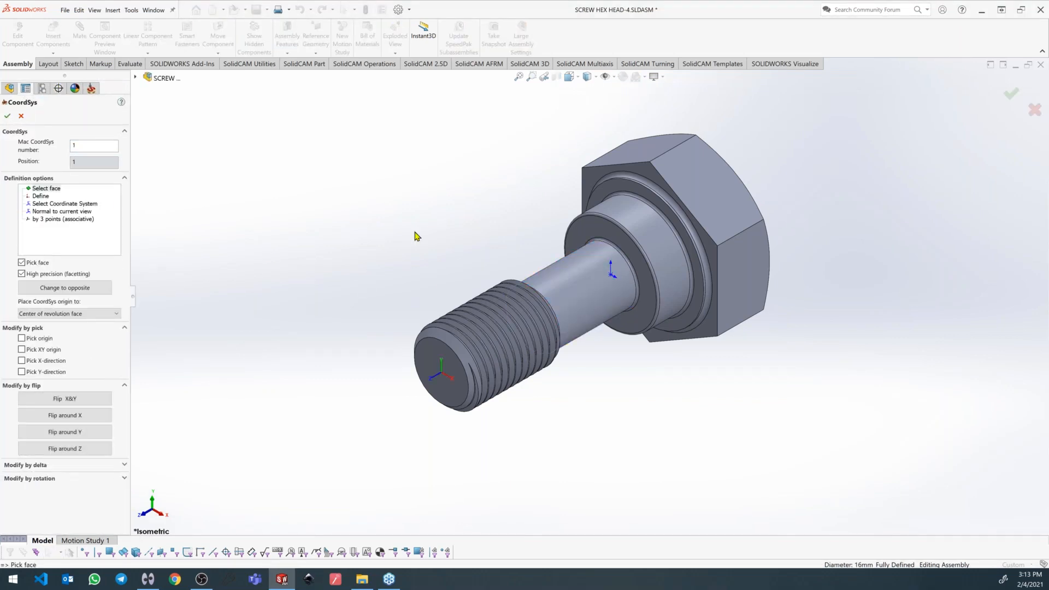
key("Return")
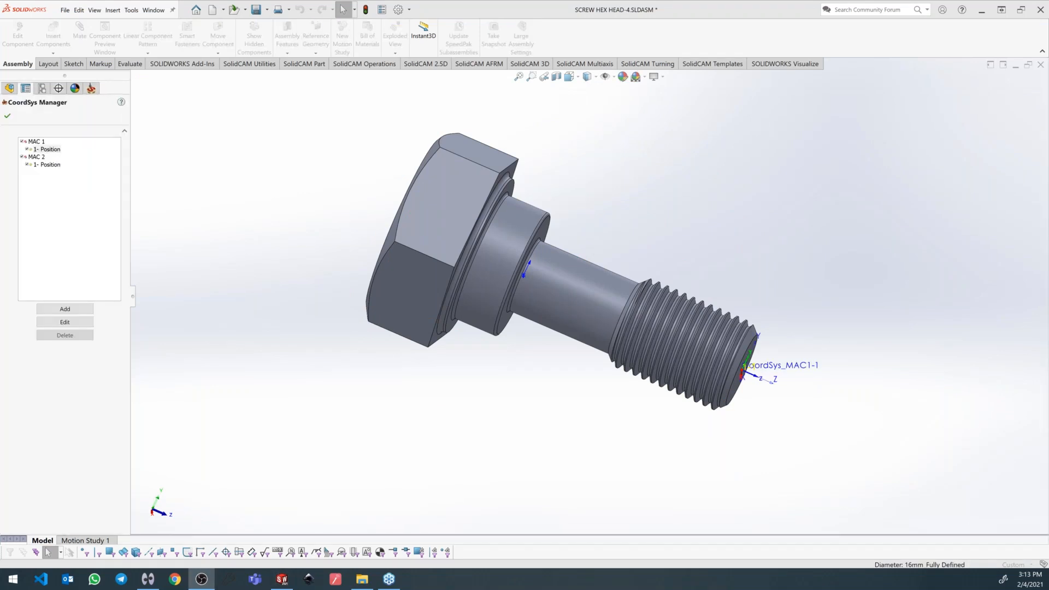
left_click(8, 117)
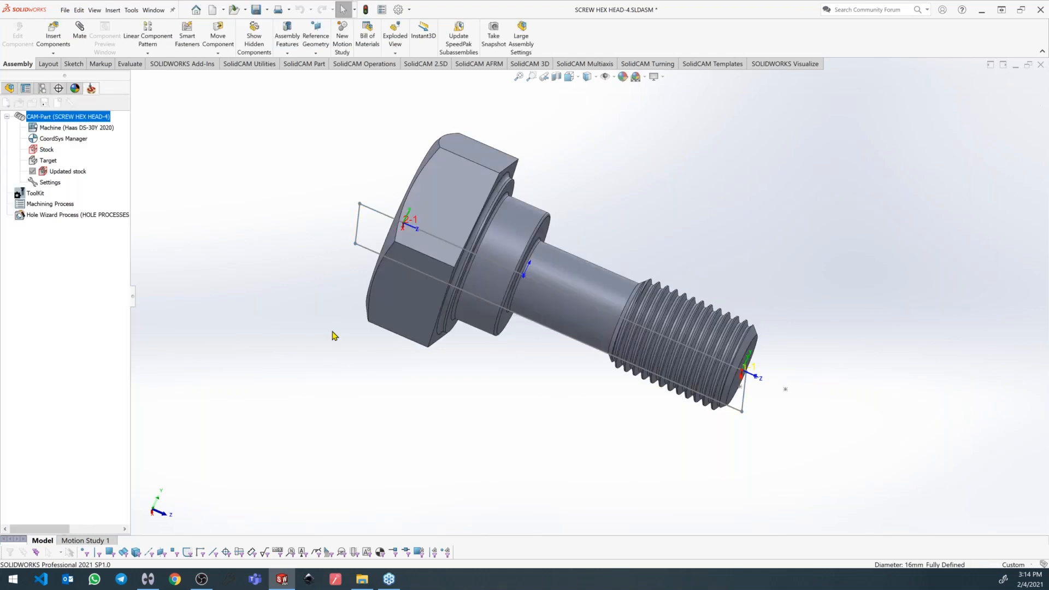
Define the screw solid as the target with its envelope generated, and save the Mill-Turn part data.
left_click(80, 206)
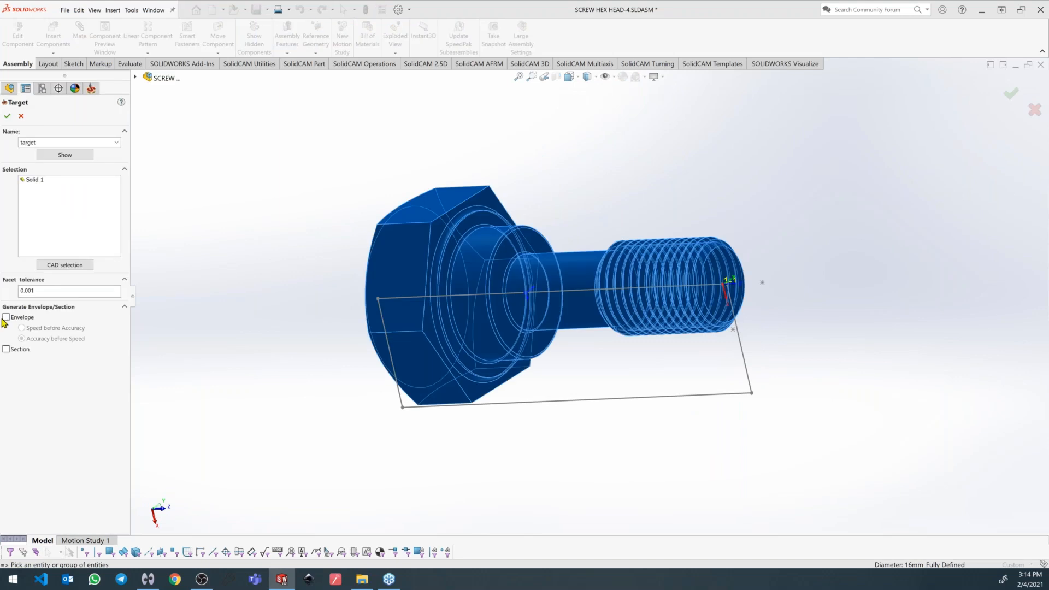
left_click(6, 318)
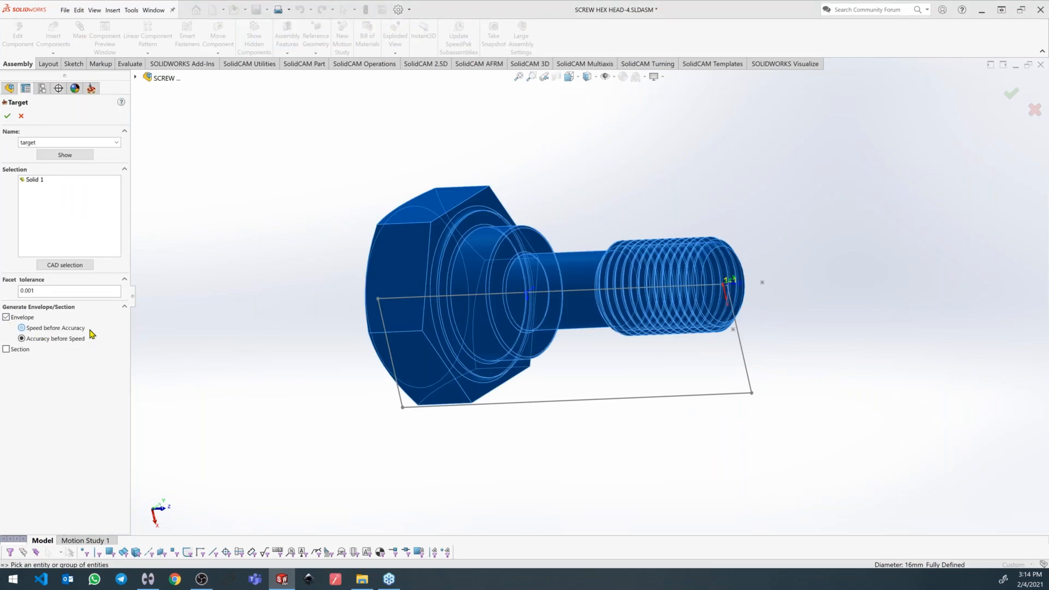
left_click(7, 116)
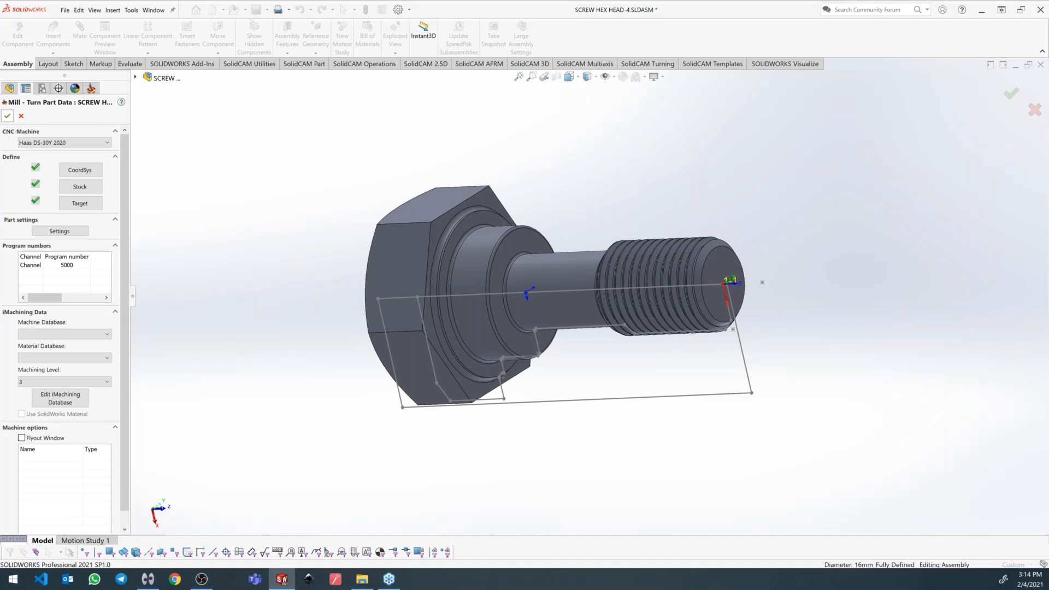
left_click(7, 117)
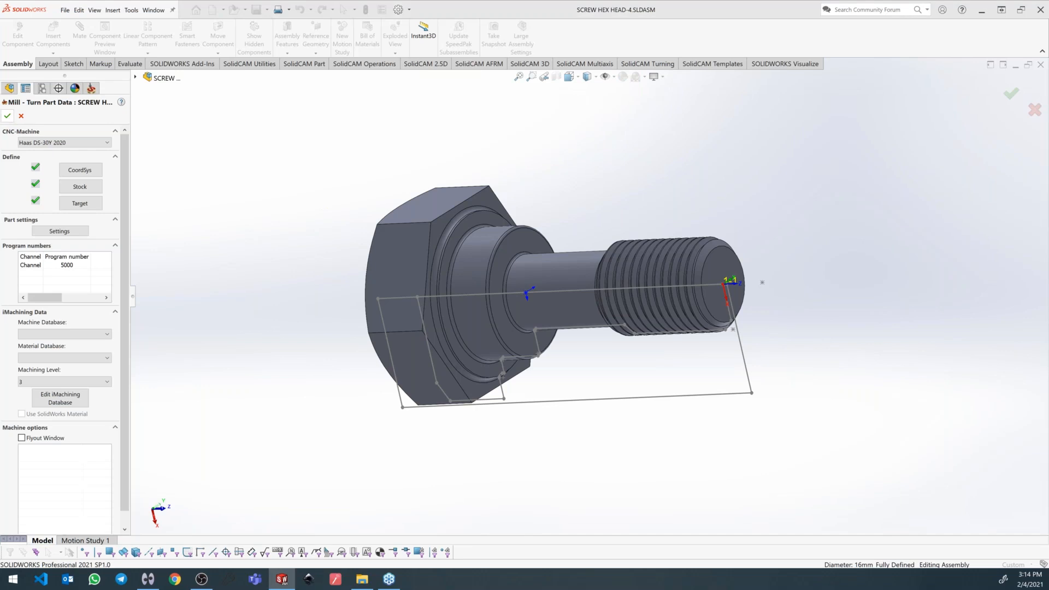
Load the assemblies Kitagawa JN06T and Kitagawa QJR08 from the Haas DS-30Y NTT folder as components to insert.
middle_click_drag(431, 383, 343, 178)
scroll(743, 229, "up", 4)
scroll(732, 231, "down", 2)
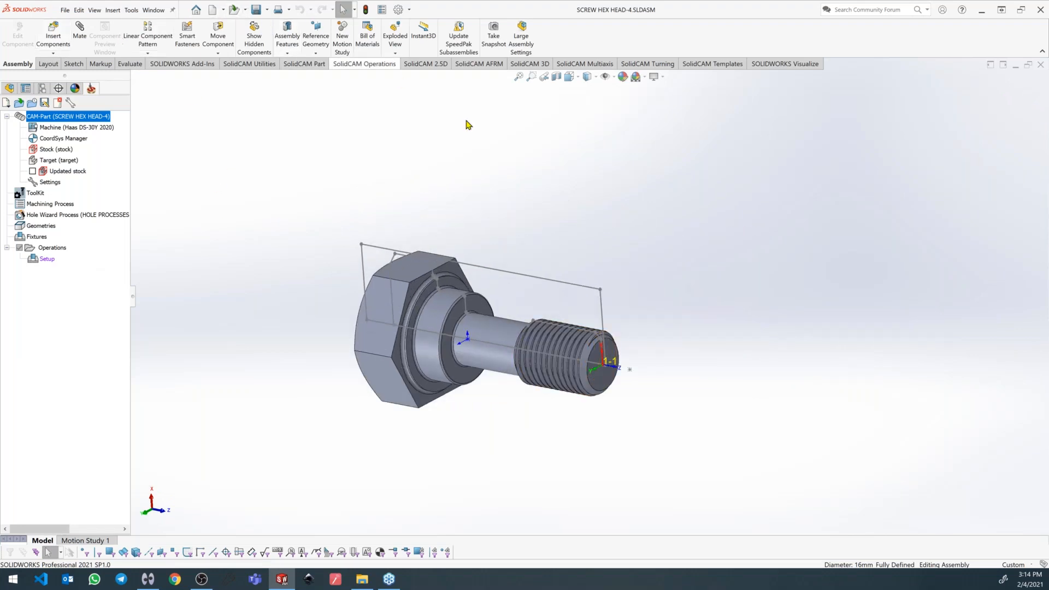
mouse_move(506, 239)
middle_mouse_down()
mouse_move(527, 222)
mouse_move(488, 230)
middle_mouse_up()
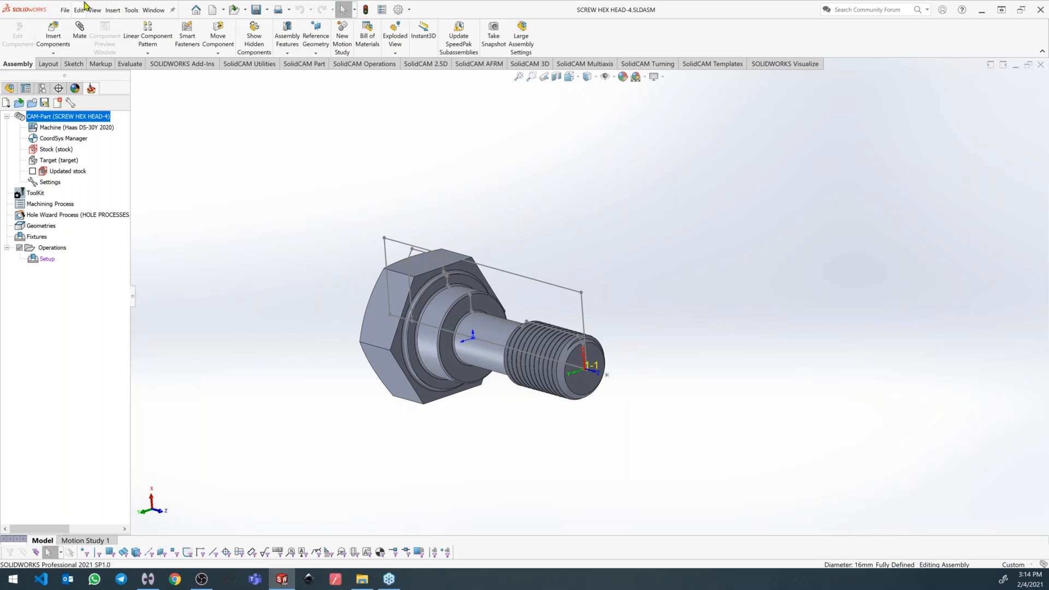
left_click(53, 33)
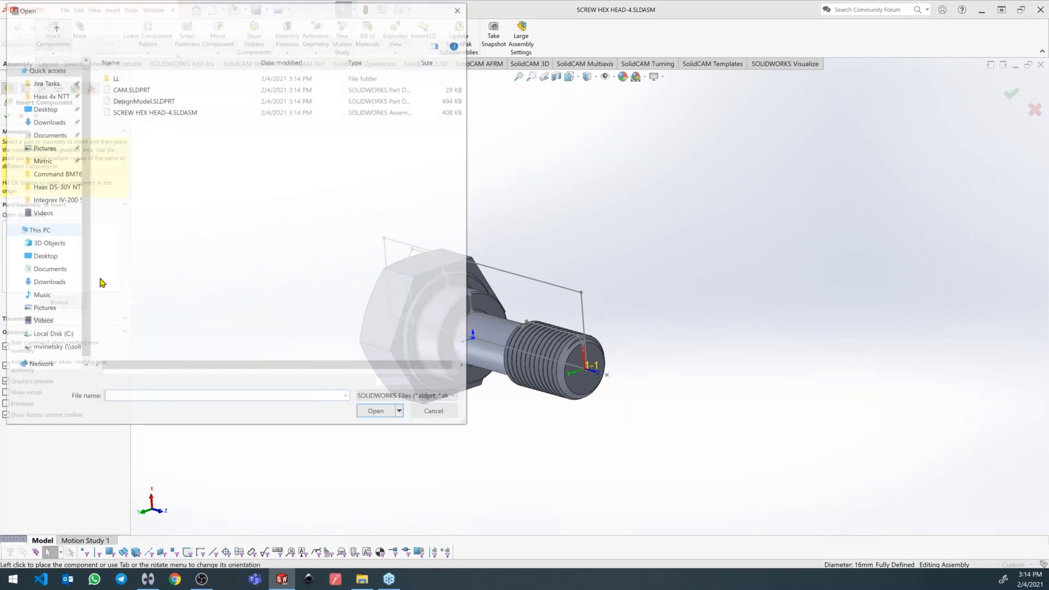
left_click(416, 398)
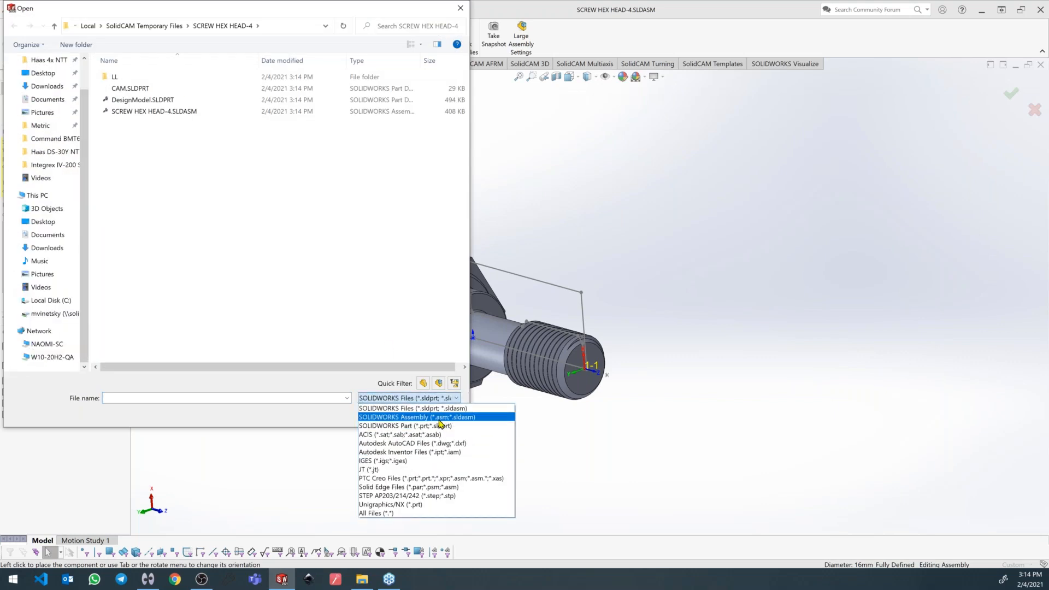
left_click(437, 417)
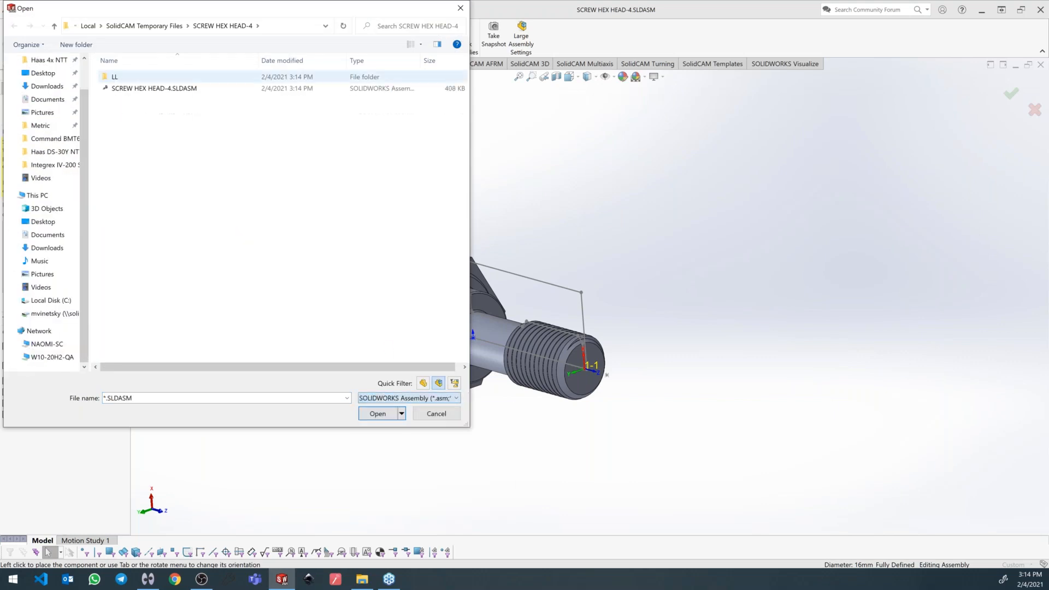
left_click(53, 151)
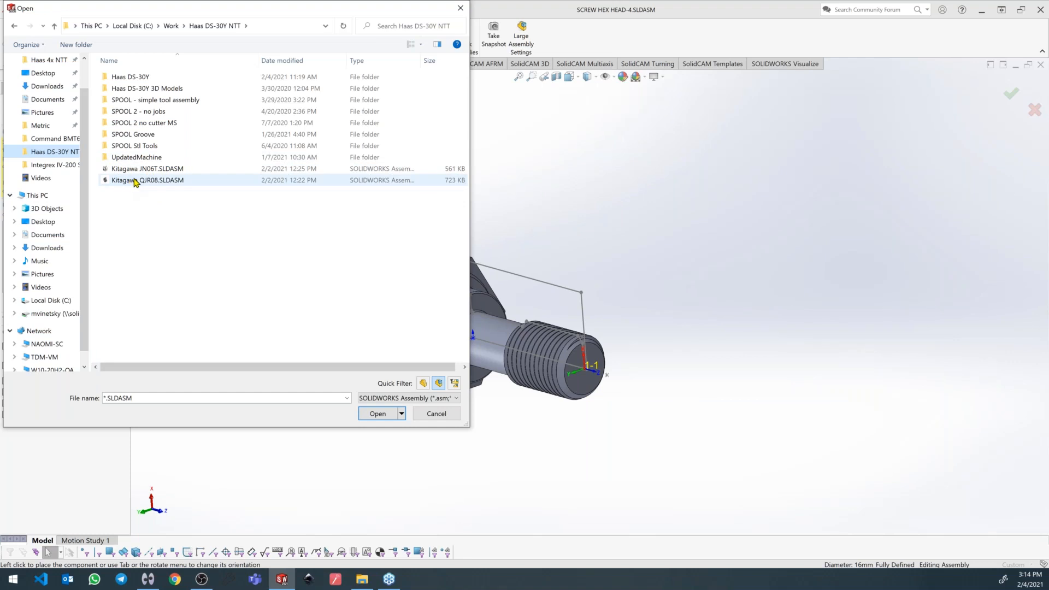
left_click(135, 181)
left_click(164, 169, "ctrl")
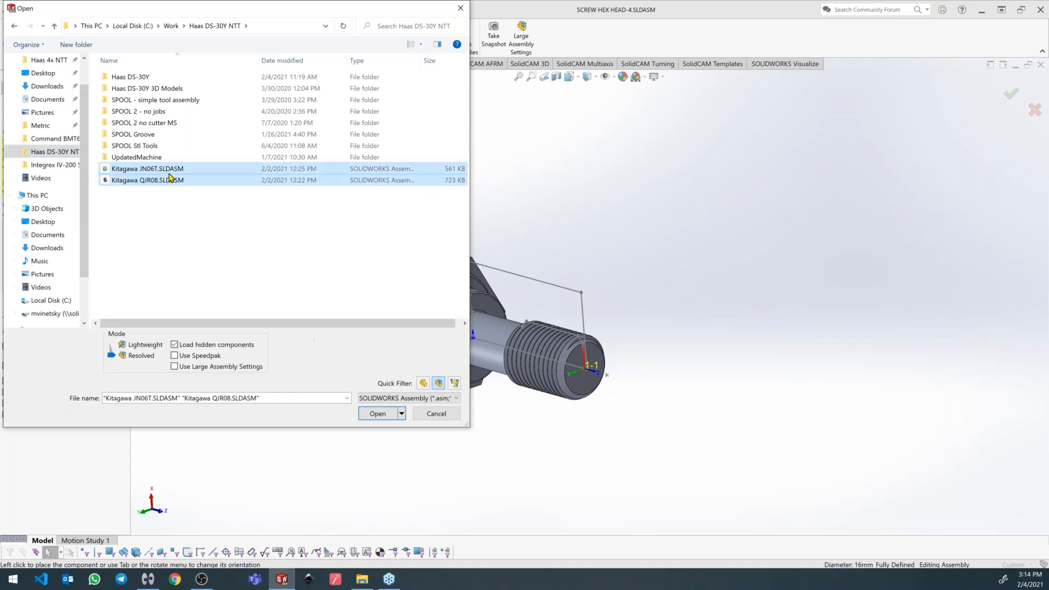
left_click(384, 414)
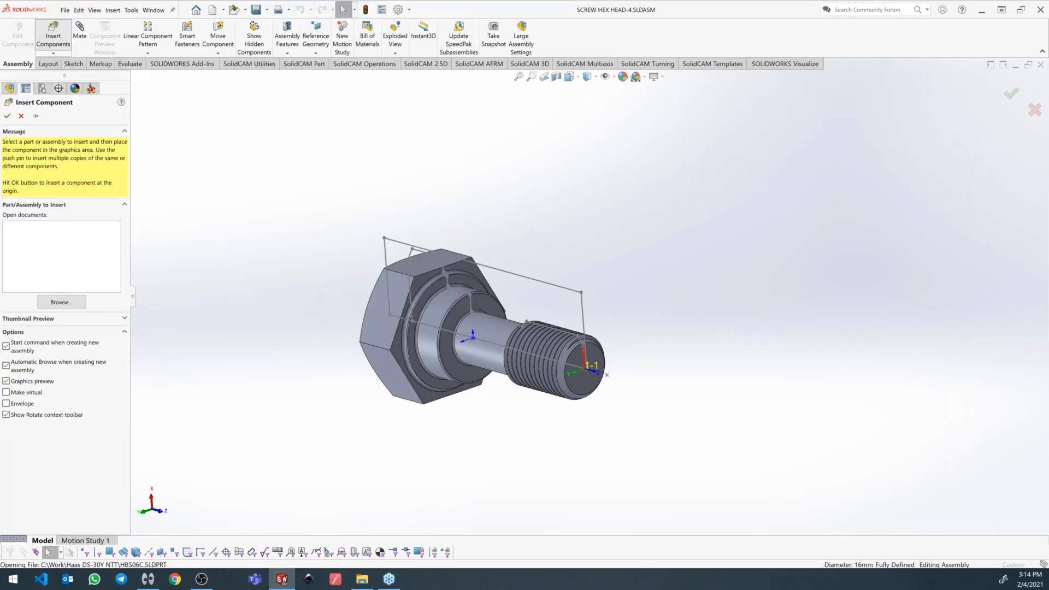
Place the Kitagawa JN06T chuck beyond the screw's threaded end and the Kitagawa QJR08 chuck beyond its head, and rebuild the assembly.
scroll(452, 290, "up", 5)
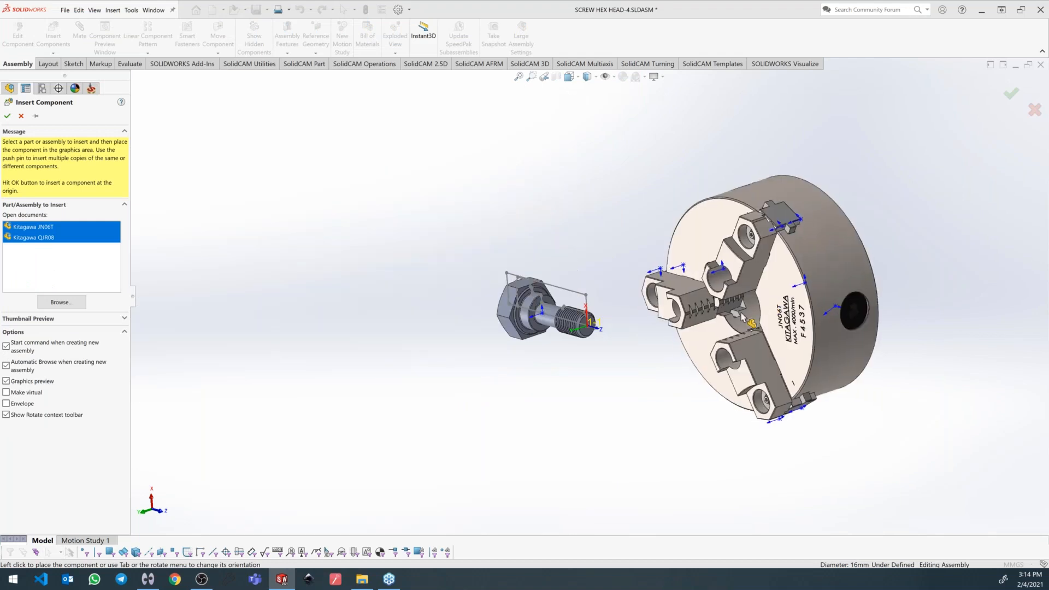
left_click(761, 348)
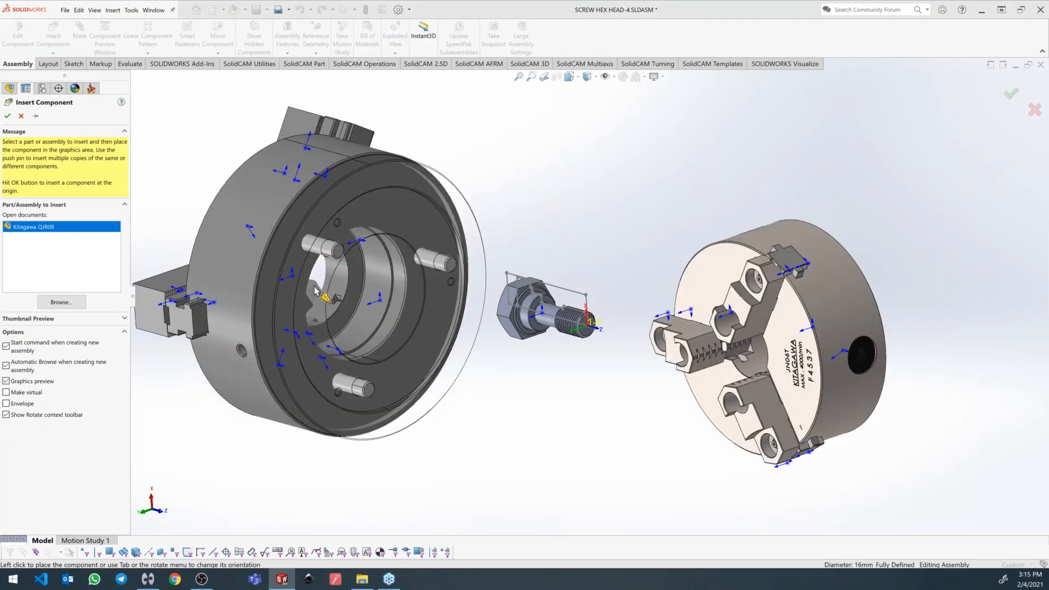
left_click(314, 286)
scroll(571, 295, "up", 4)
middle_click_drag(571, 295, 577, 358)
scroll(538, 295, "down", 5)
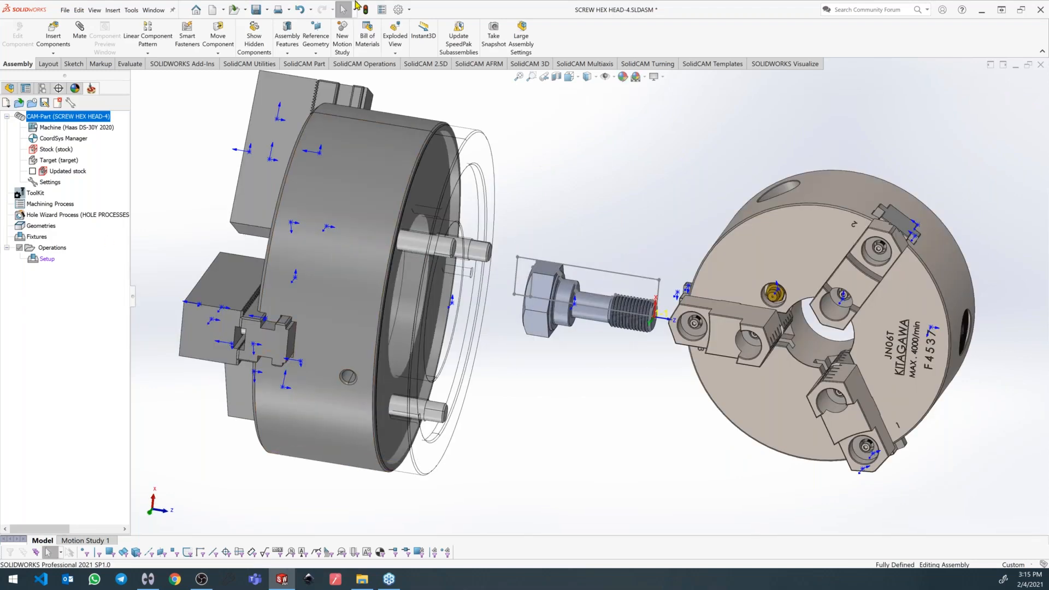
left_click(366, 12)
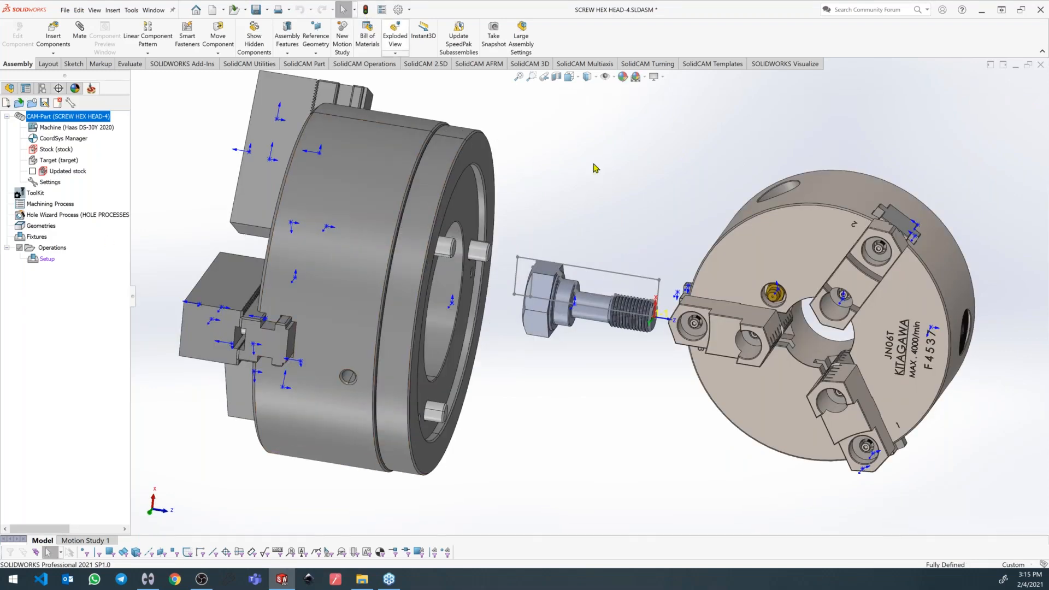
Mate the Kitagawa QJR08 chuck body concentric to the screw shank, with the alignment flipped so the jaws face the screw.
left_click(589, 298)
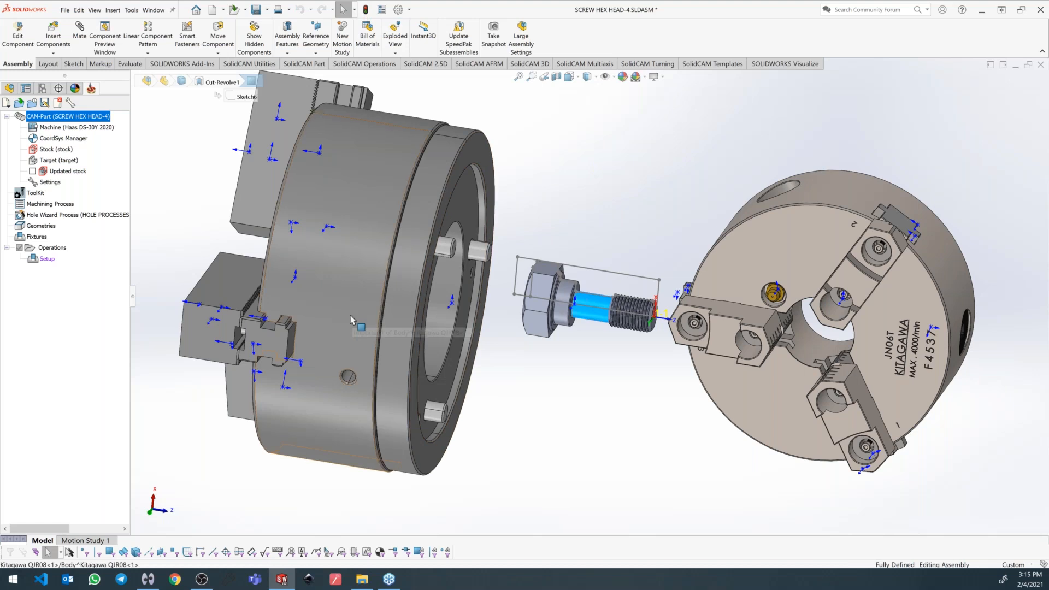
left_click(417, 310, "ctrl")
left_click(79, 30)
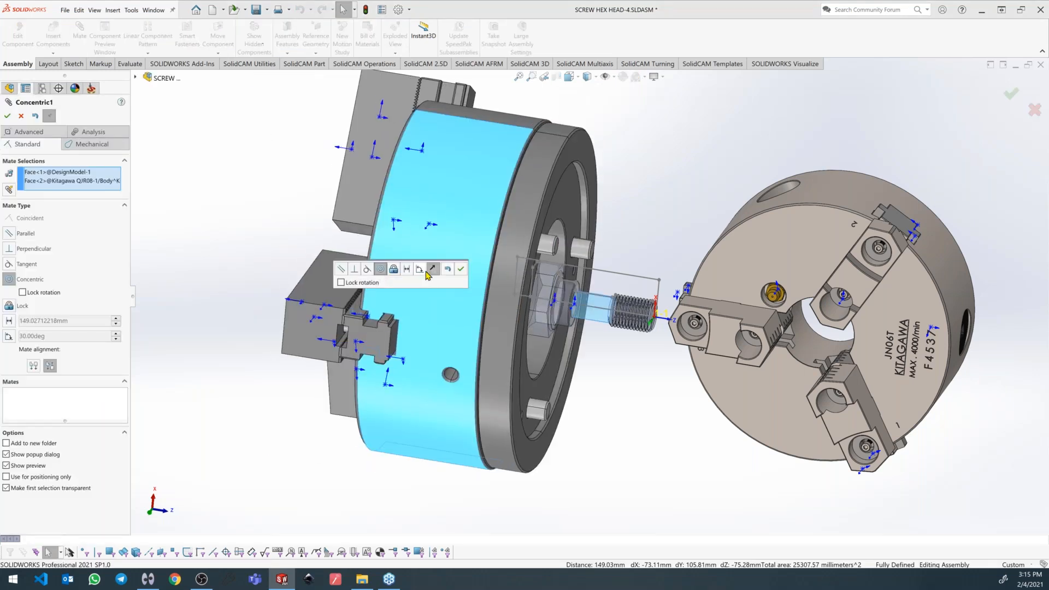
left_click(432, 270)
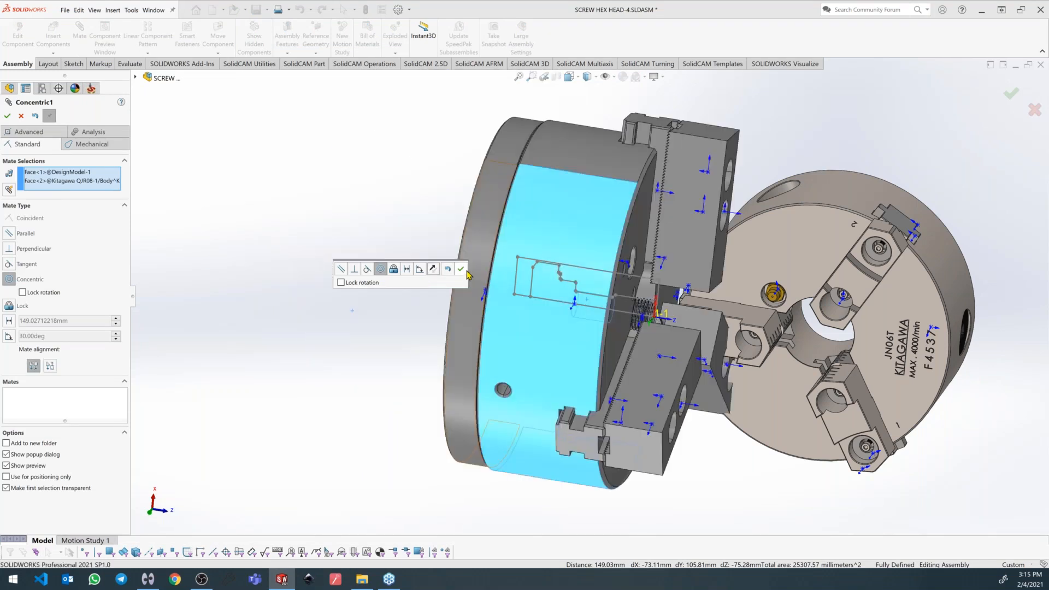
left_click(461, 268)
scroll(556, 298, "down", 6)
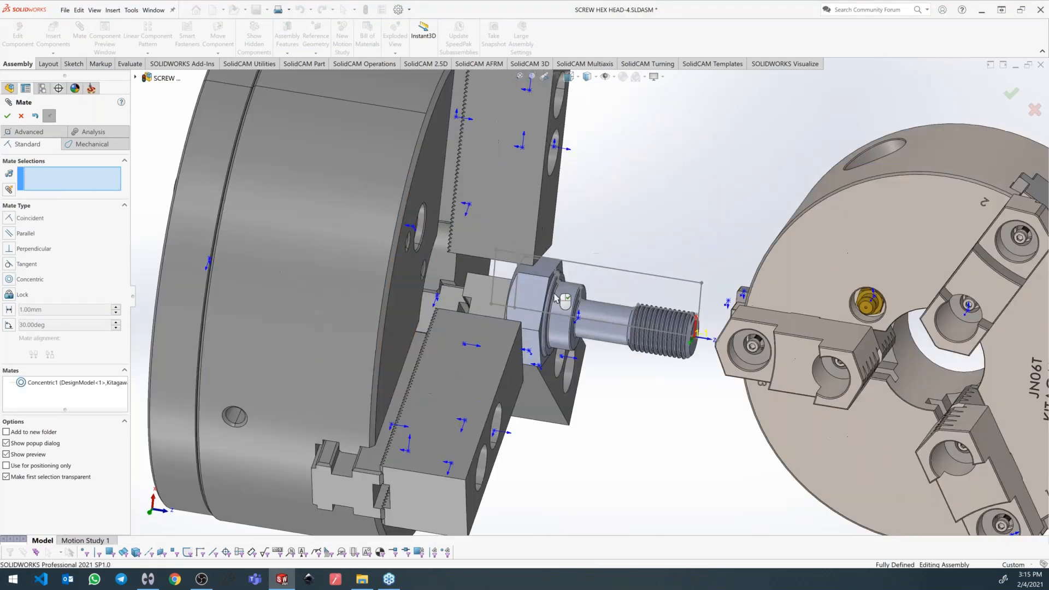
Add a 3.00 mm distance mate between the screw's hex head face and the front face of the Kitagawa QJR08 soft jaw.
scroll(554, 297, "down", 2)
middle_click_drag(554, 297, 525, 295)
left_click(560, 272)
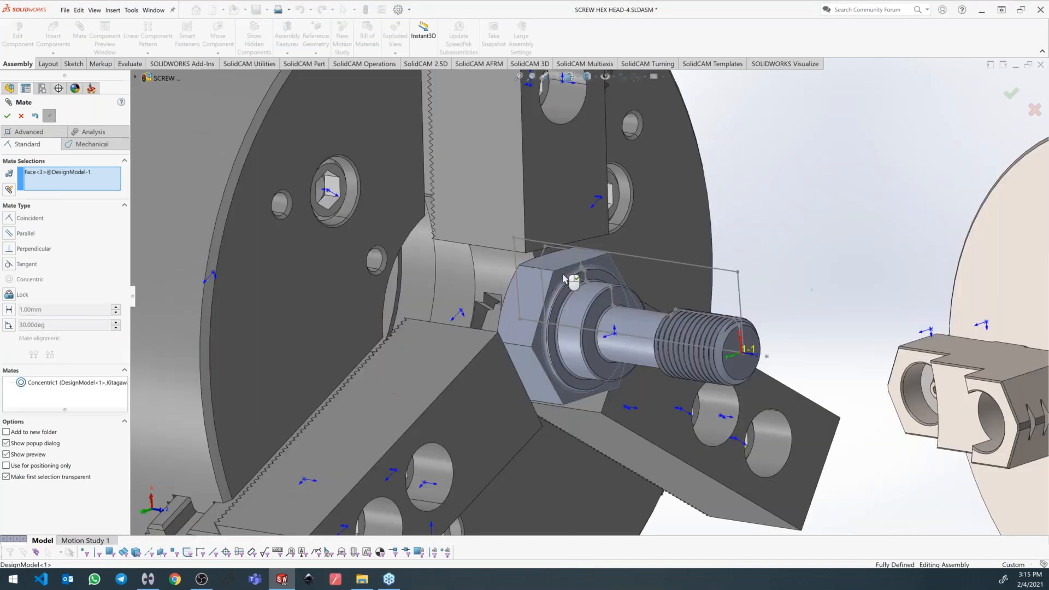
left_click(546, 192)
left_click(668, 189)
type("3.00mm")
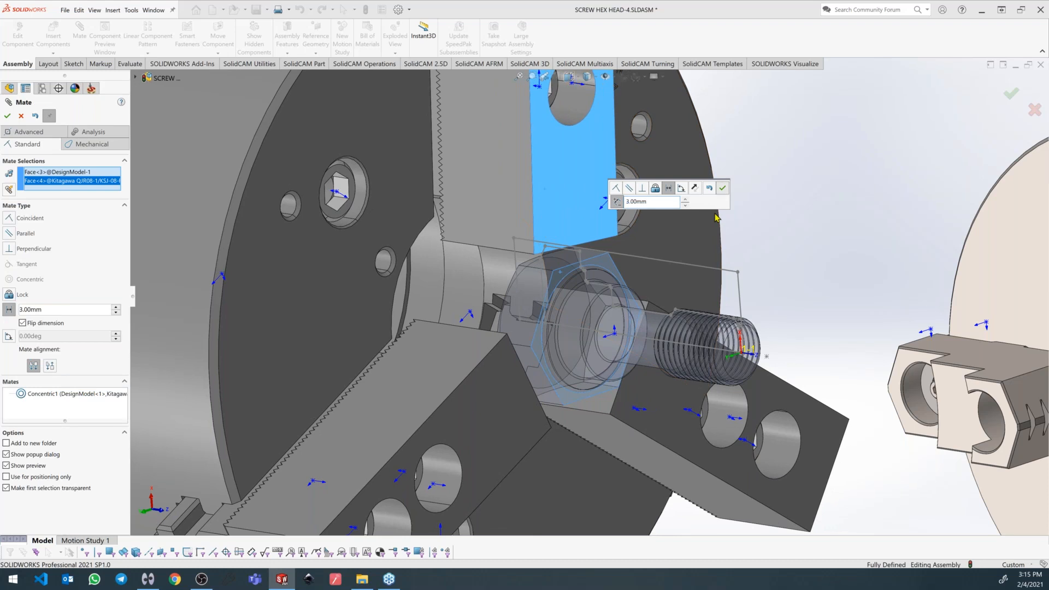
left_click(723, 187)
Mate a flat of the hex head parallel to the gripping face of the Kitagawa QJR08 soft jaw.
left_click(563, 260)
middle_click_drag(495, 312, 484, 257)
scroll(486, 248, "down", 6)
left_click(544, 223)
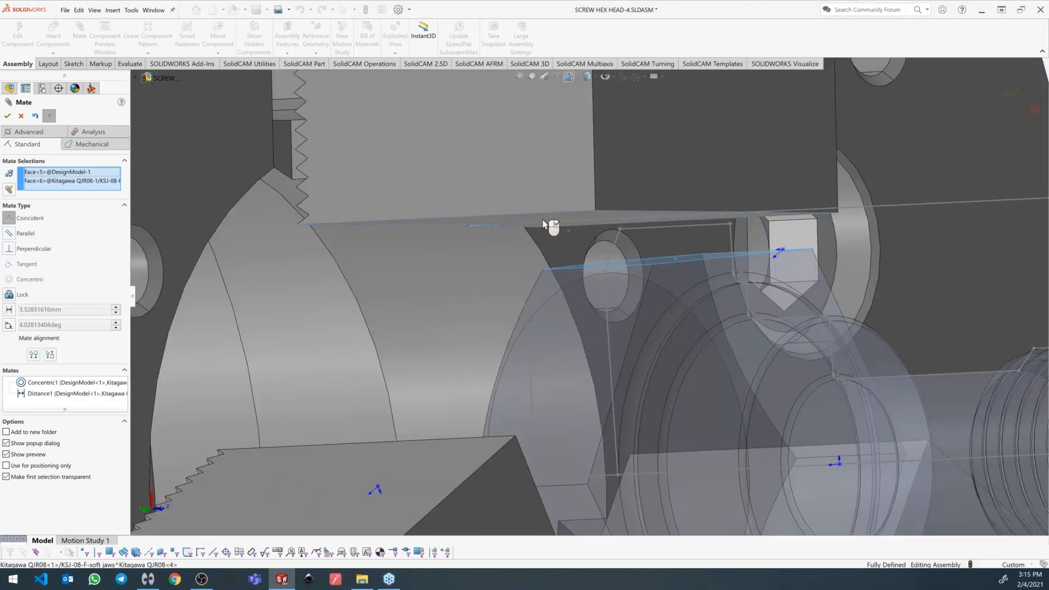
left_click(711, 213)
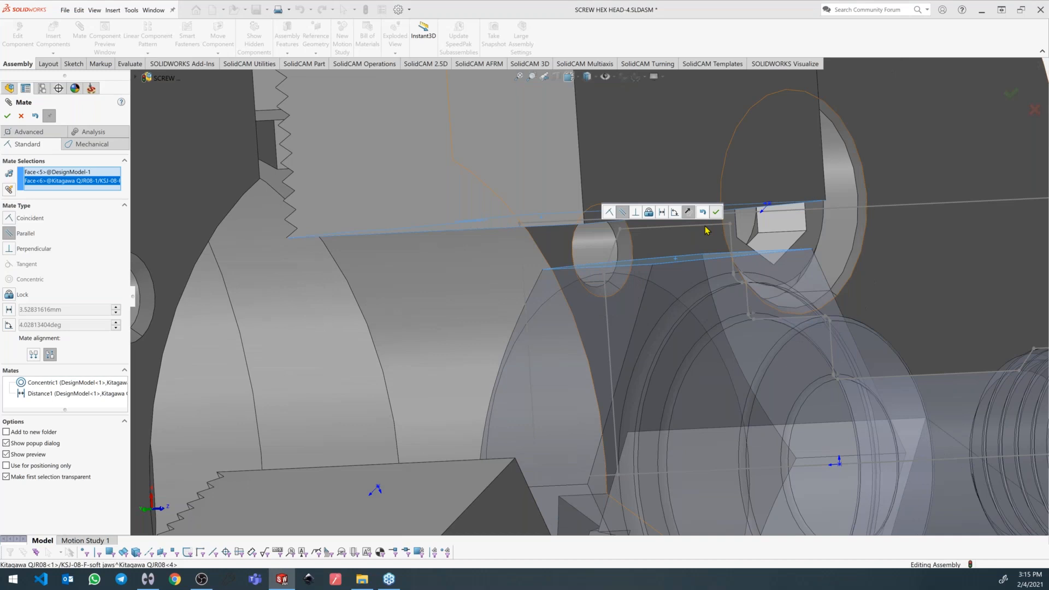
Mate the Kitagawa JN06T chuck body concentric to the screw shank.
scroll(605, 269, "up", 7)
middle_click_drag(604, 254, 668, 261)
scroll(668, 262, "up", 4)
left_click(829, 215)
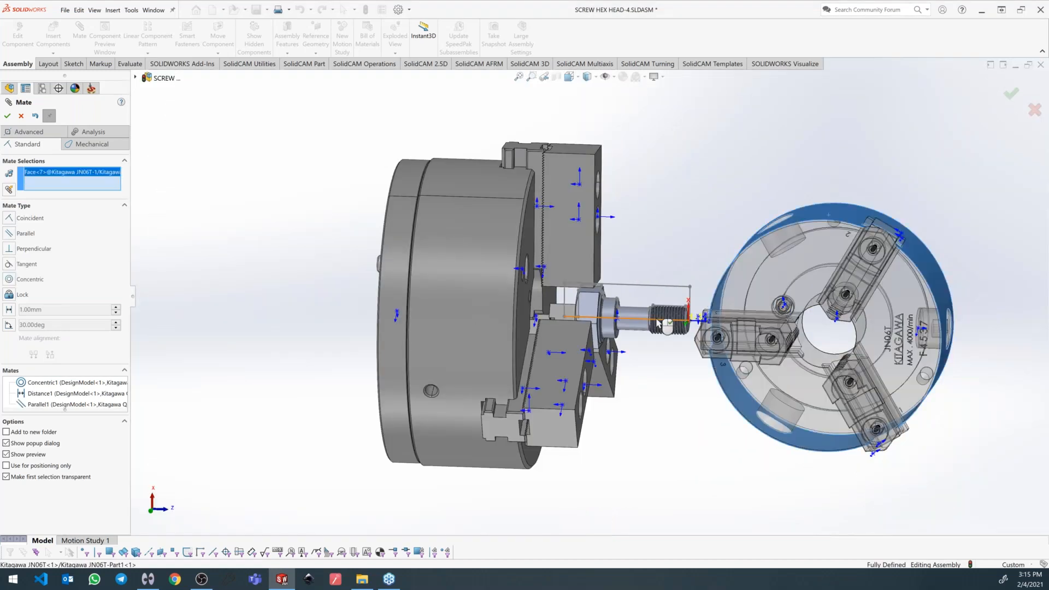
scroll(658, 323, "down", 4)
left_click(656, 322)
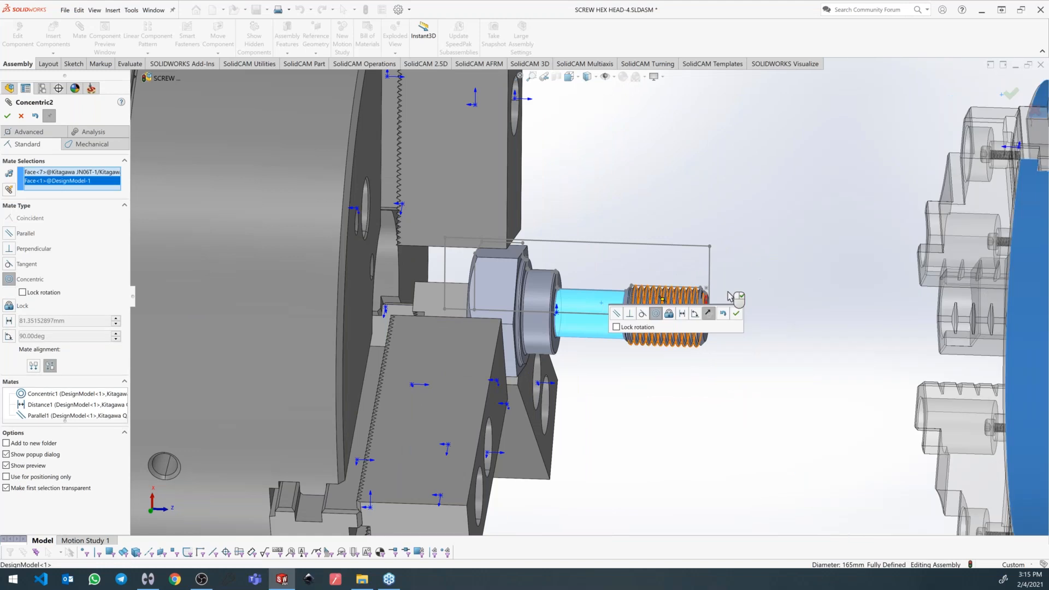
left_click(737, 313)
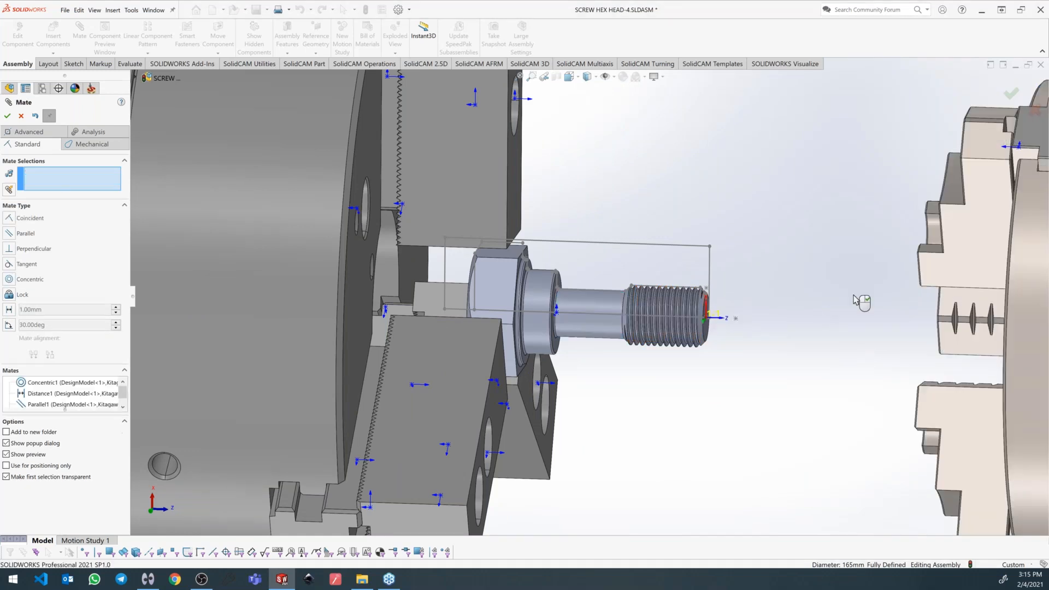
Mate the front face of a Kitagawa JN06T jaw coincident with the screw head's face on the shank side.
scroll(611, 277, "up", 4)
scroll(610, 277, "down", 10)
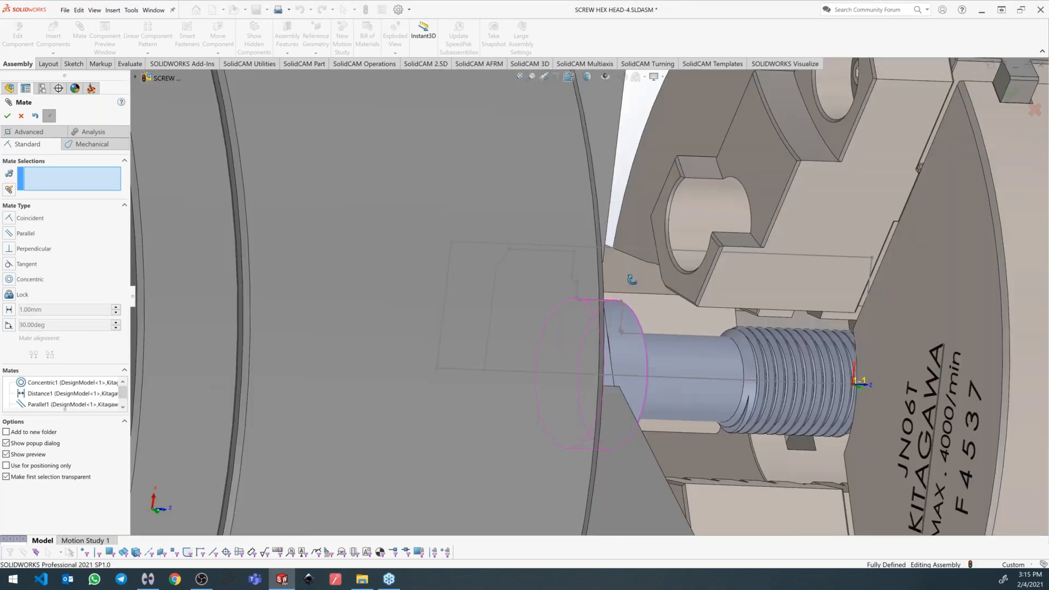
middle_click_drag(633, 280, 660, 228)
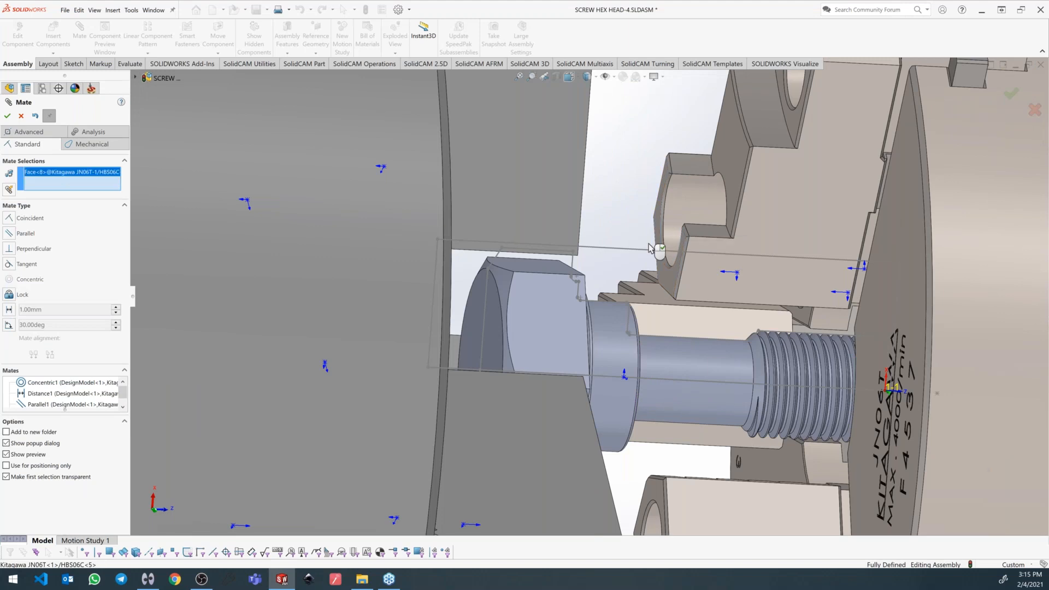
left_click(660, 227)
middle_click_drag(652, 281, 615, 292)
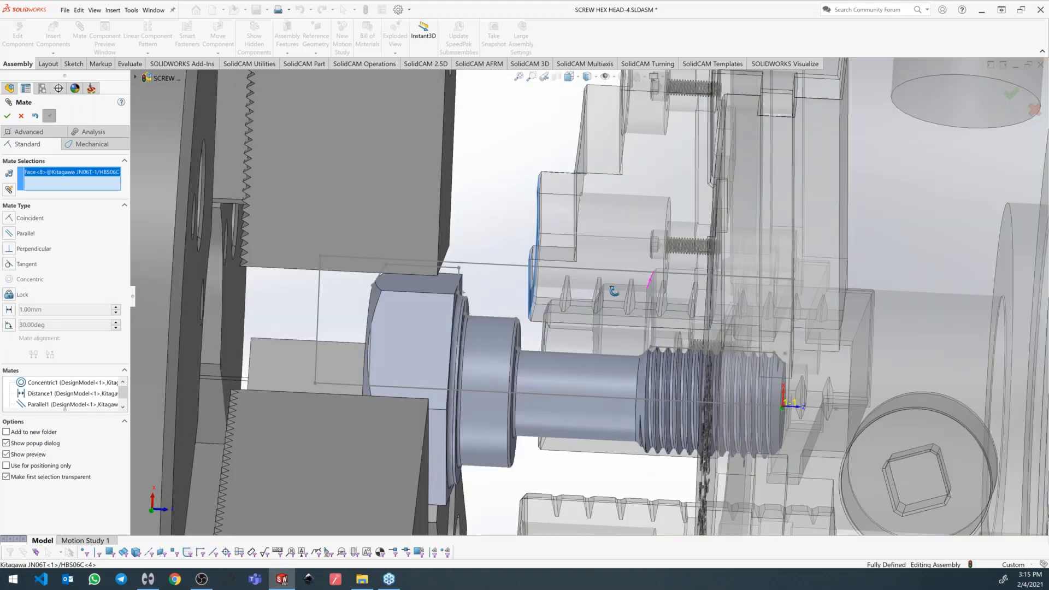
scroll(375, 328, "down", 5)
left_click(367, 333)
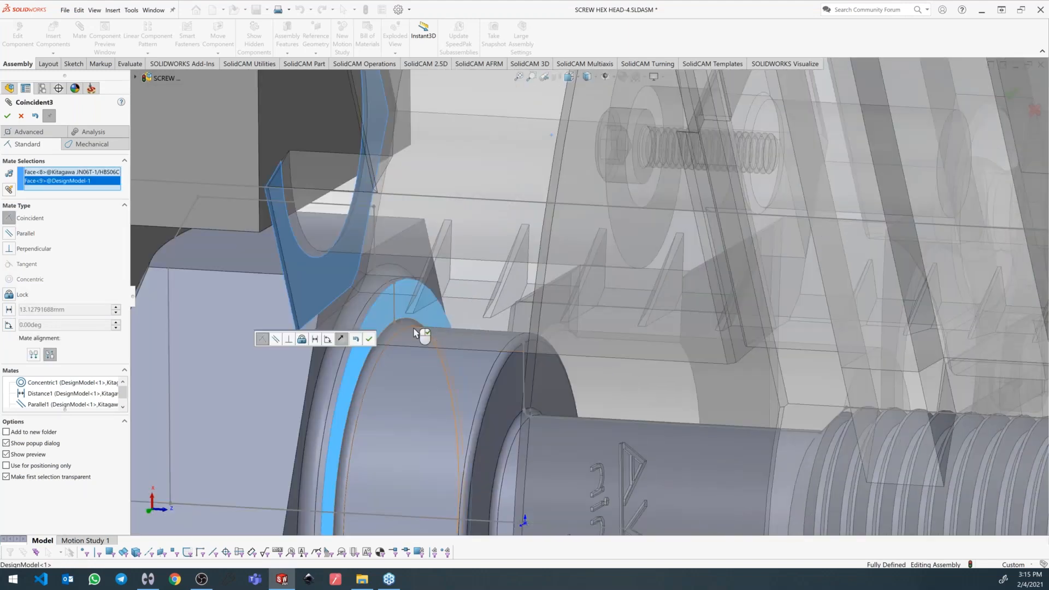
left_click(374, 334)
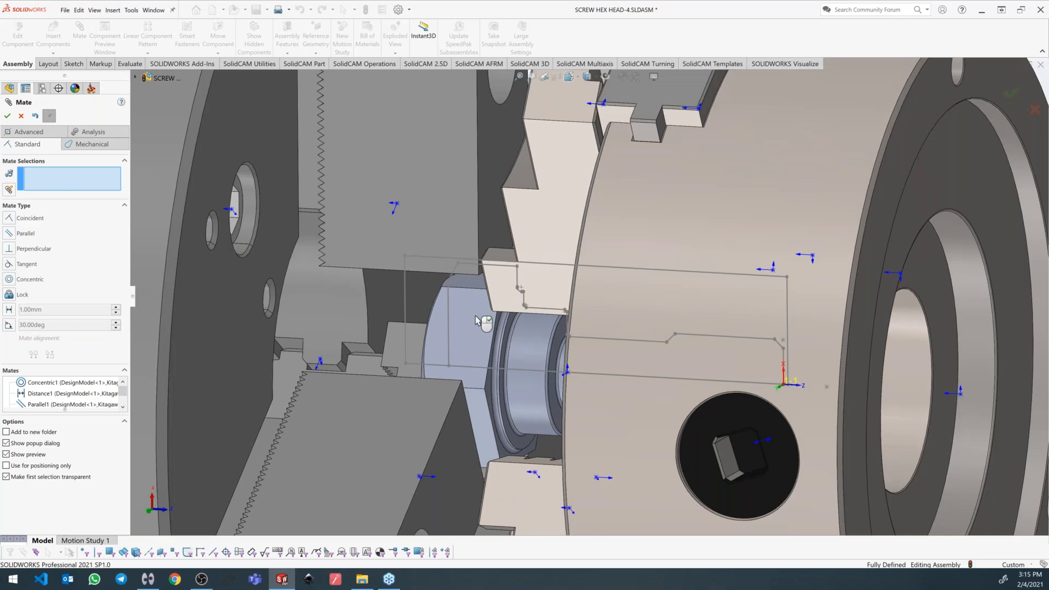
Align the Kitagawa JN06T jaws with the Kitagawa QJR08 soft jaws by mating their side faces, and finish mating.
middle_click_drag(478, 321, 432, 227)
left_click(412, 222)
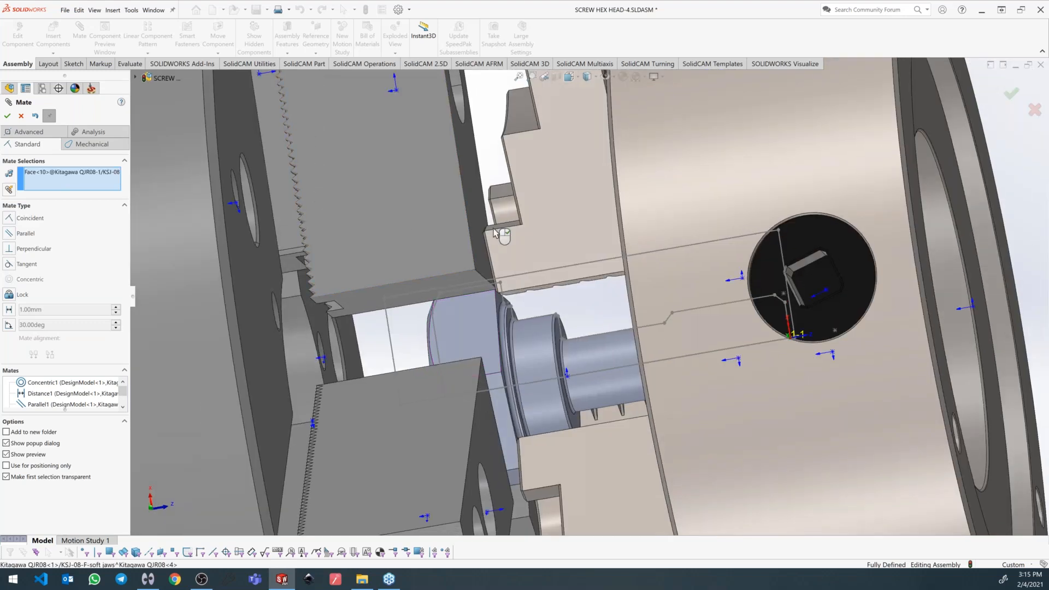
left_click(564, 225)
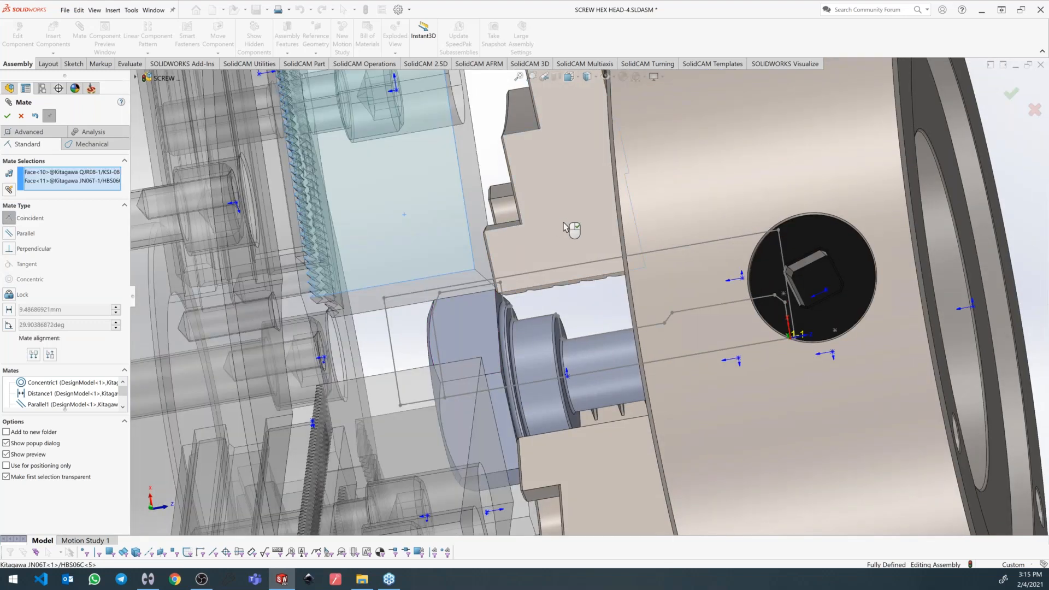
right_click(564, 226)
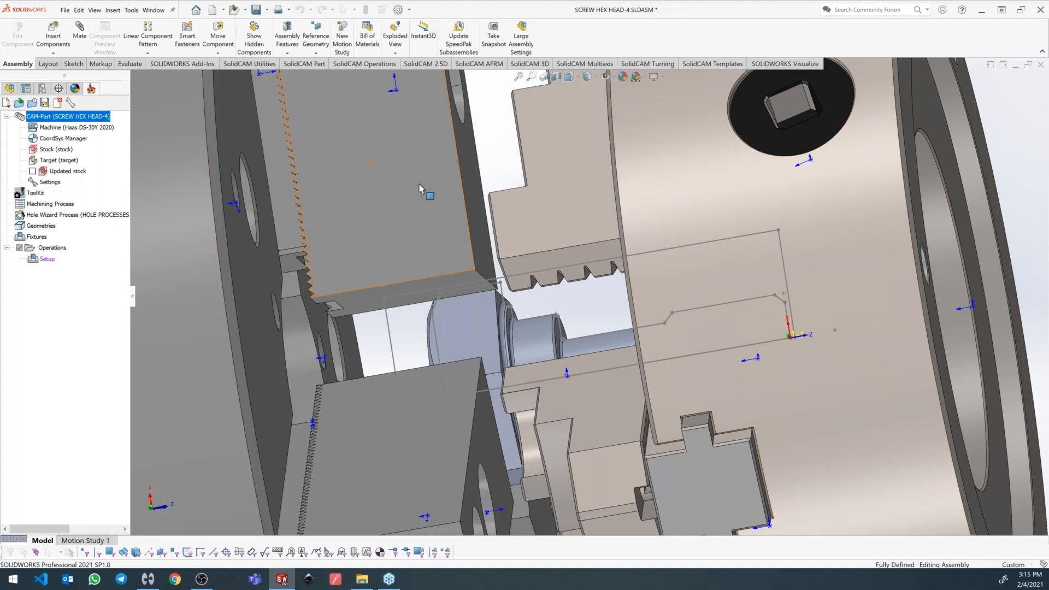
Make the Kitagawa JN06T subassembly flexible in the assembly tree so its jaws can move.
scroll(590, 296, "up", 5)
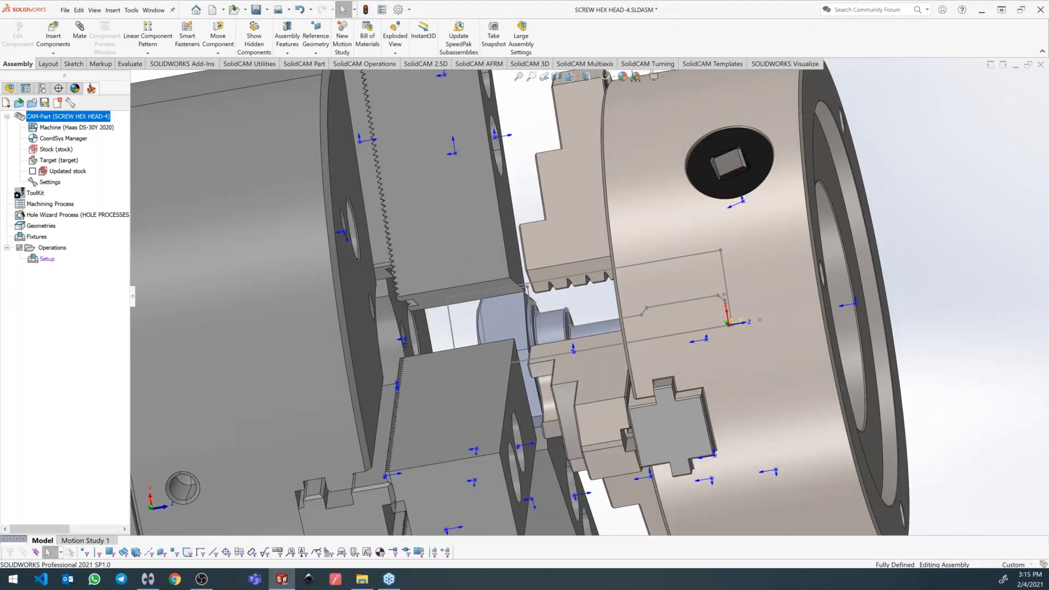
left_click(10, 88)
scroll(73, 279, "up", 8)
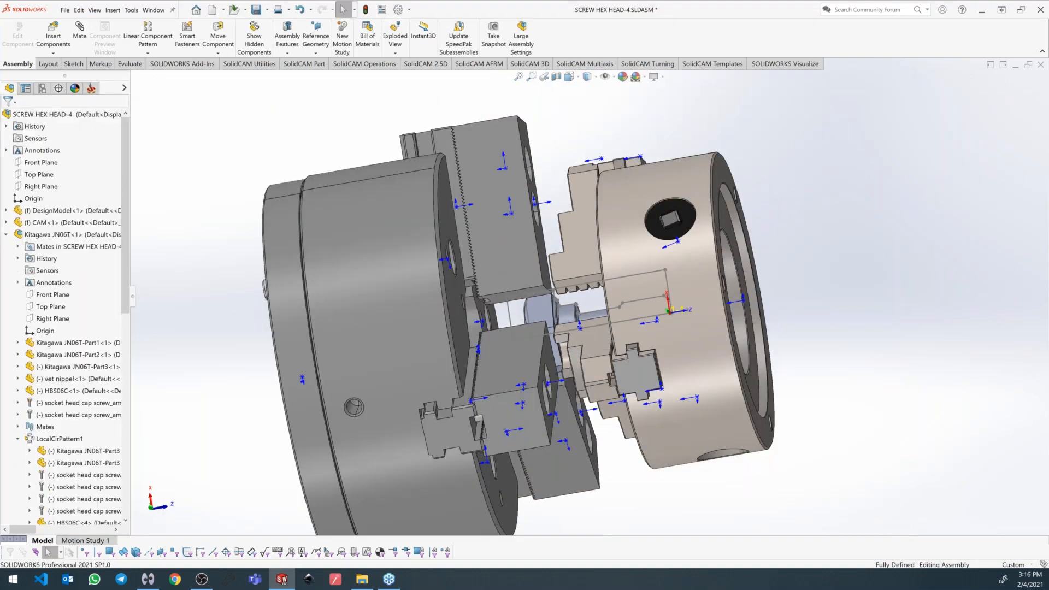
left_click(55, 236)
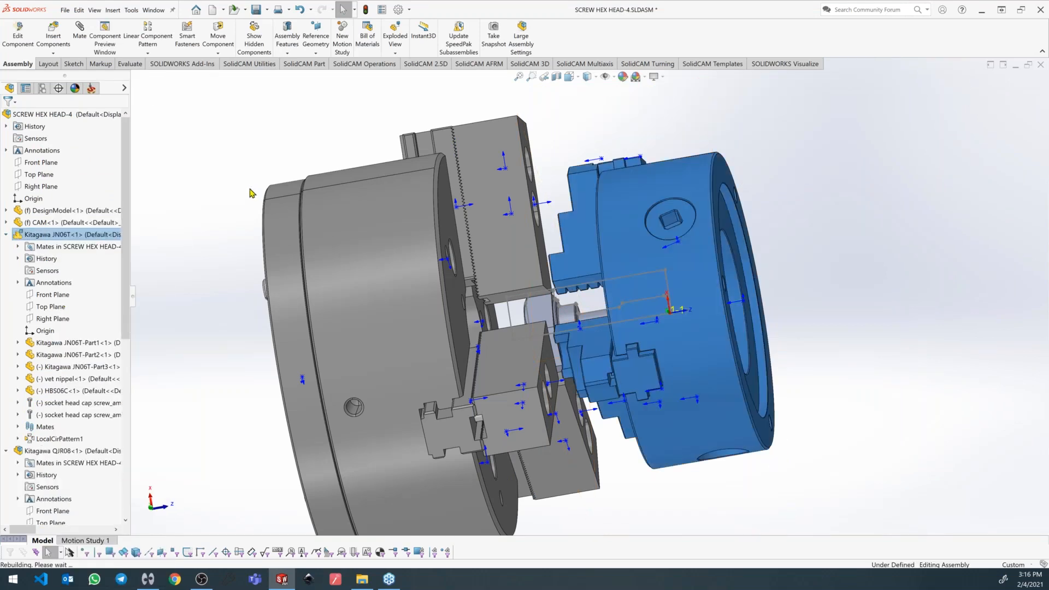
Mate the gripping face of a Kitagawa JN06T jaw against the screw's 28 mm collar.
scroll(572, 303, "down", 5)
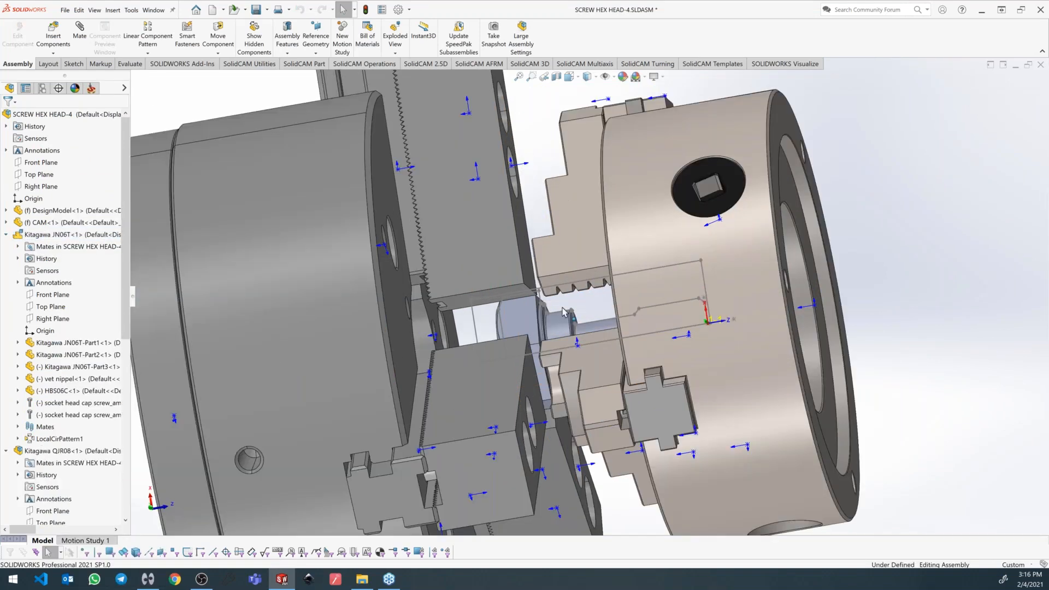
left_click(572, 316)
middle_click_drag(572, 316, 553, 285)
scroll(547, 282, "down", 5)
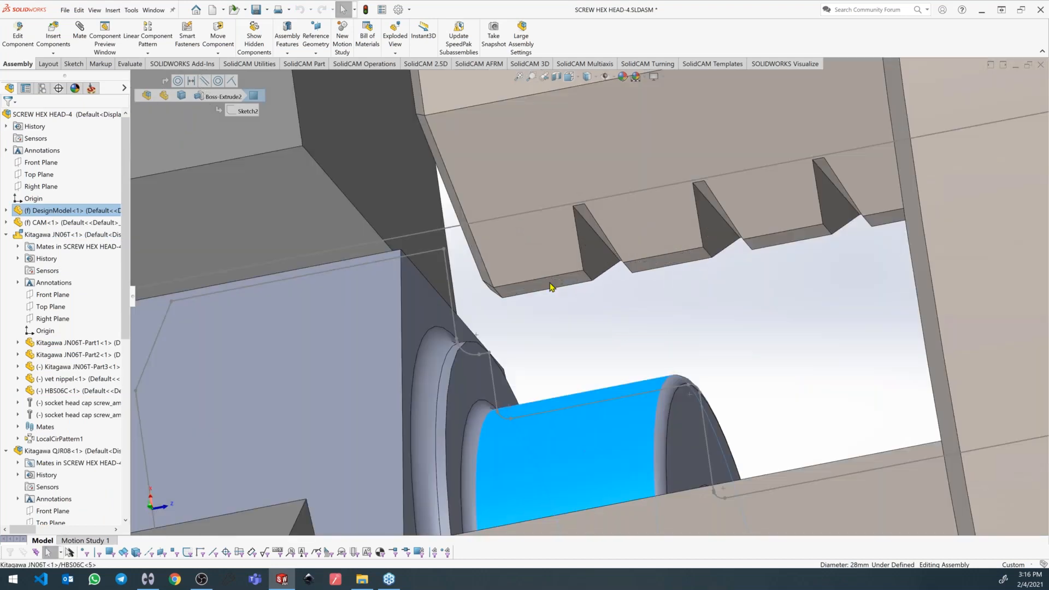
left_click(553, 286, "ctrl")
left_click(569, 282)
scroll(585, 275, "up", 10)
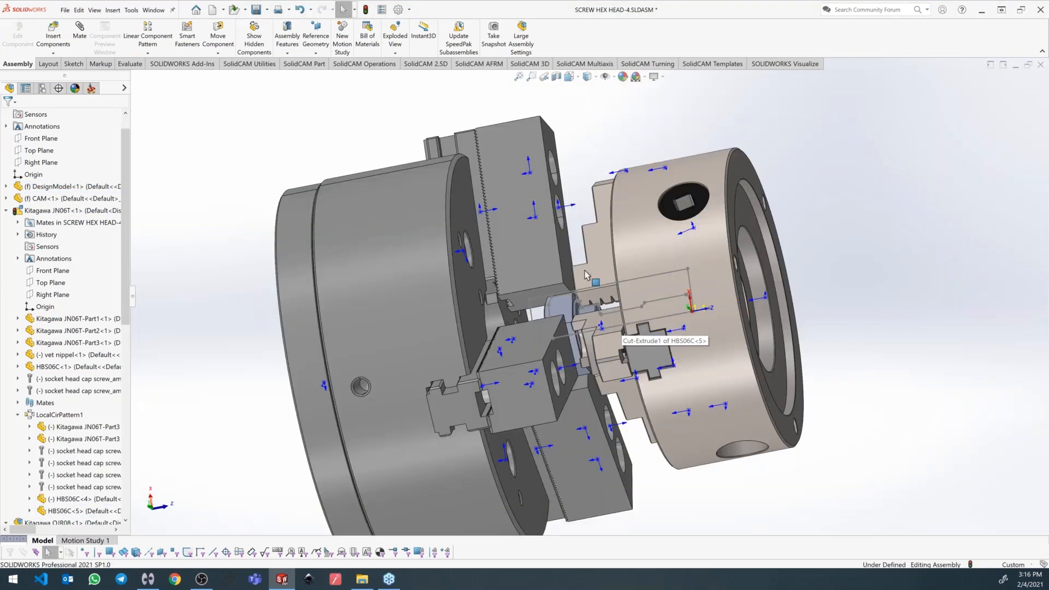
Rebuild the assembly and inspect how both chucks hold the screw.
middle_click_drag(585, 270, 640, 275)
left_click(366, 9)
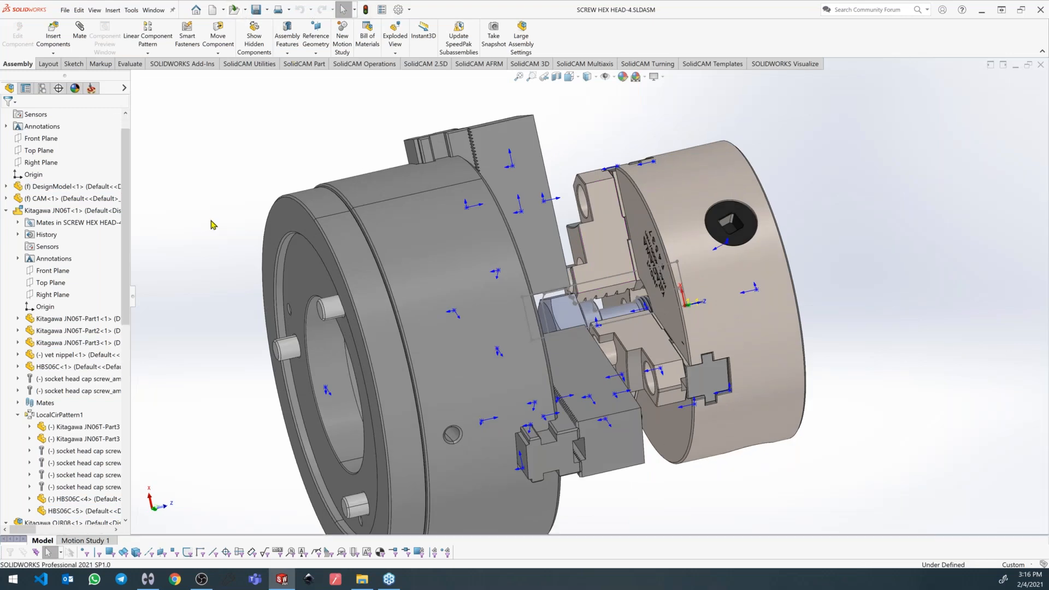
middle_click_drag(574, 223, 551, 244)
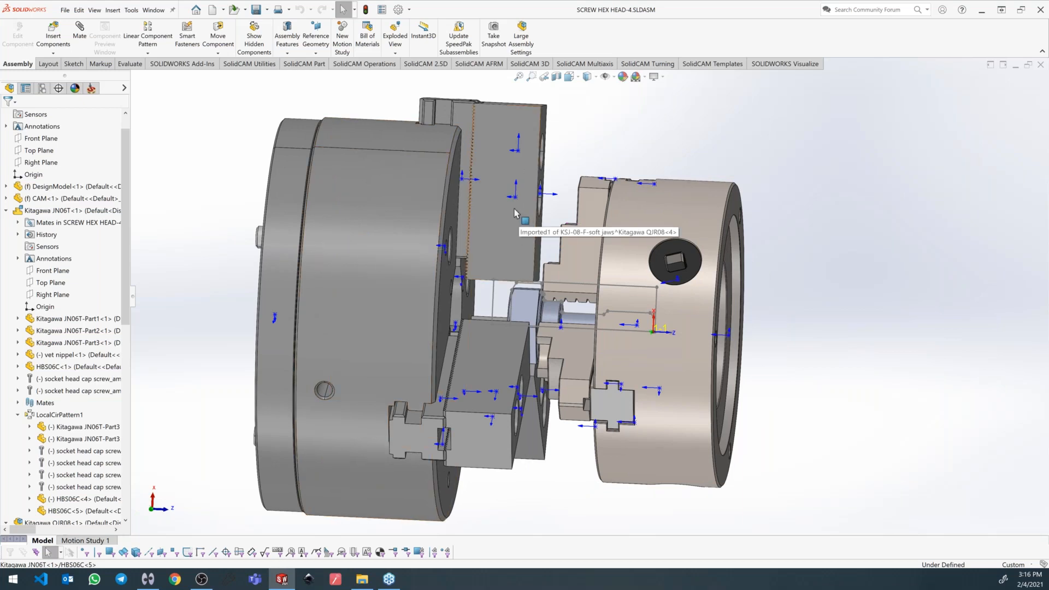
mouse_move(553, 215)
middle_mouse_down()
mouse_move(514, 224)
mouse_move(563, 211)
middle_mouse_up()
Hide the Kitagawa JN06T and Kitagawa QJR08 chucks and save the assembly.
left_click(6, 211)
left_click(6, 223)
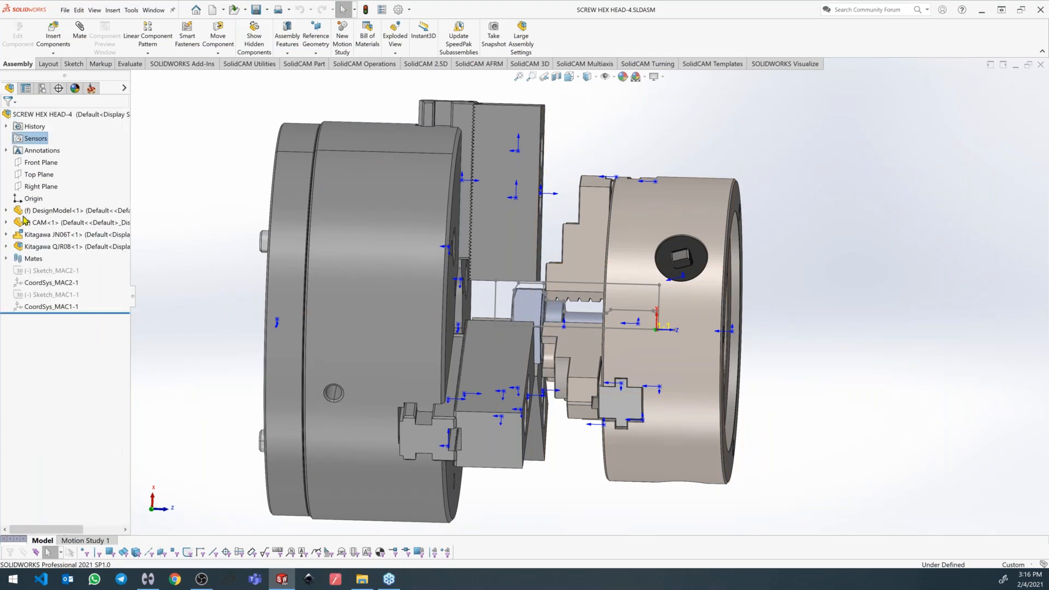
left_click(33, 246)
left_click(33, 235, "ctrl")
left_click(81, 232)
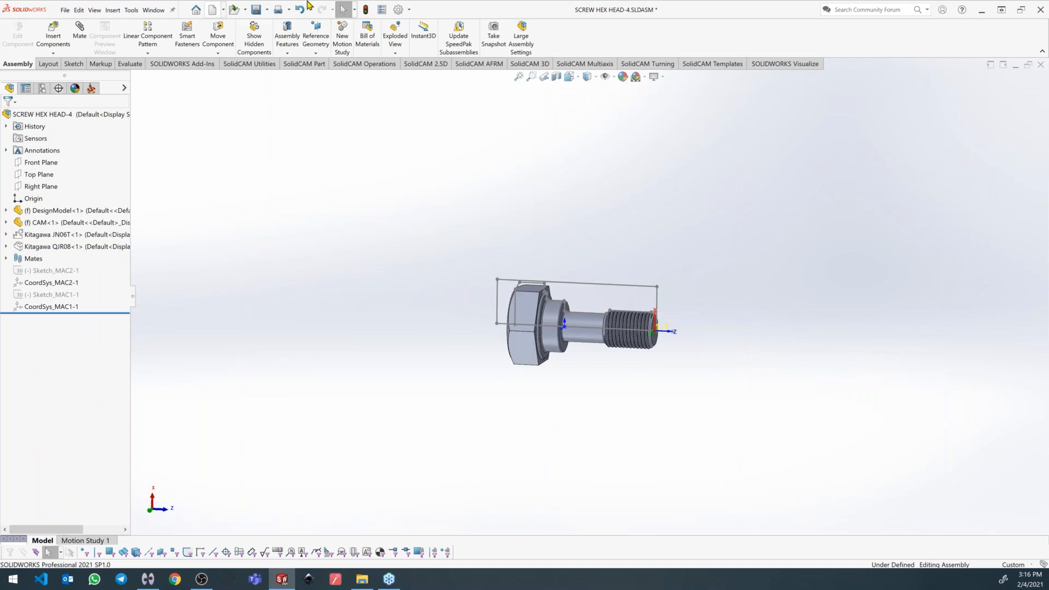
left_click(256, 10)
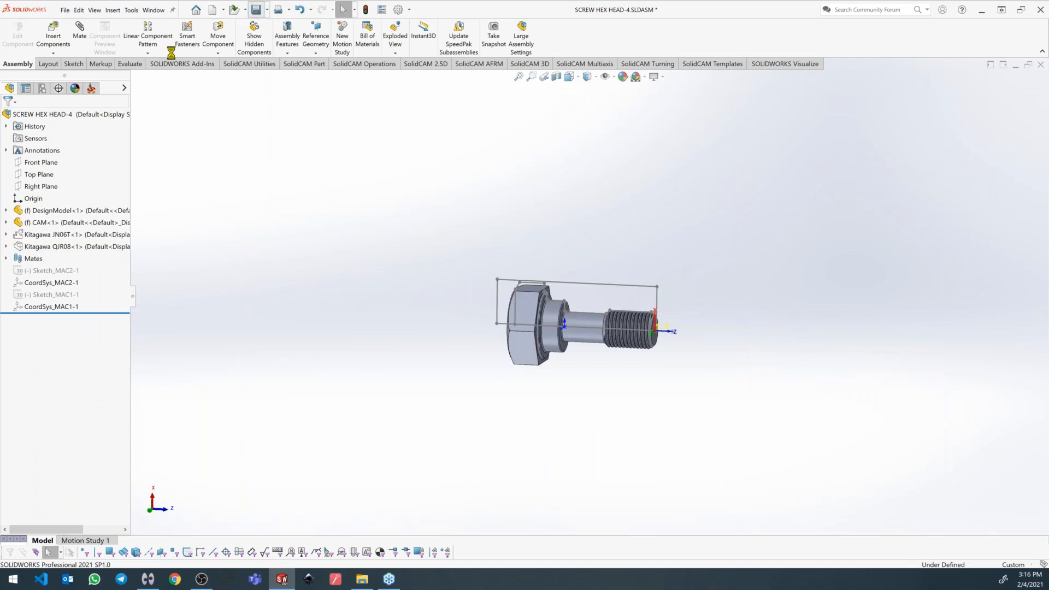
Edit the CAM-Part's machine setup and start defining a new clamping fixture.
left_click(90, 88)
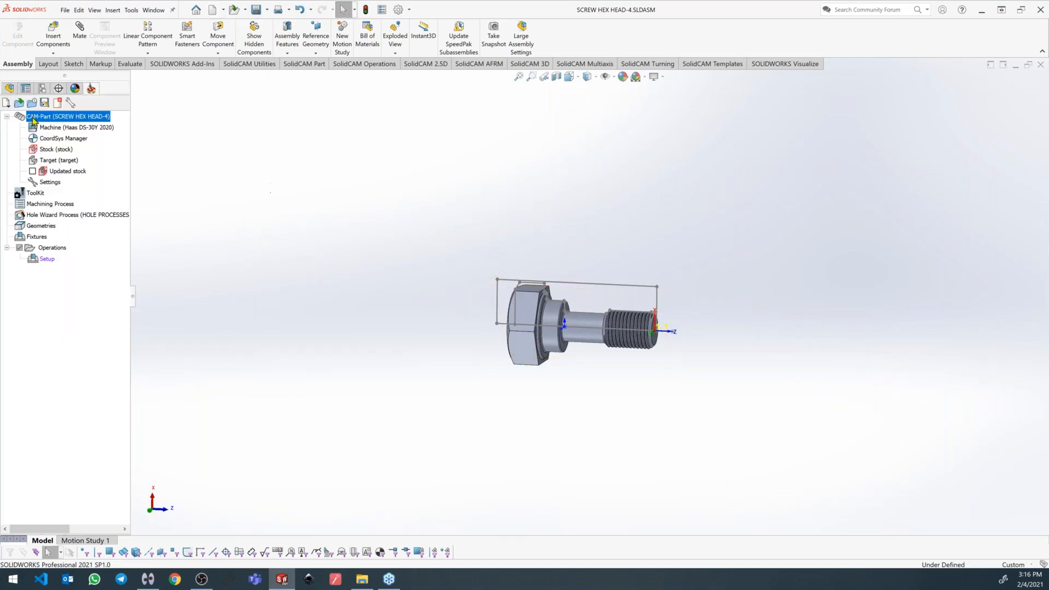
right_click(32, 258)
left_click(62, 262)
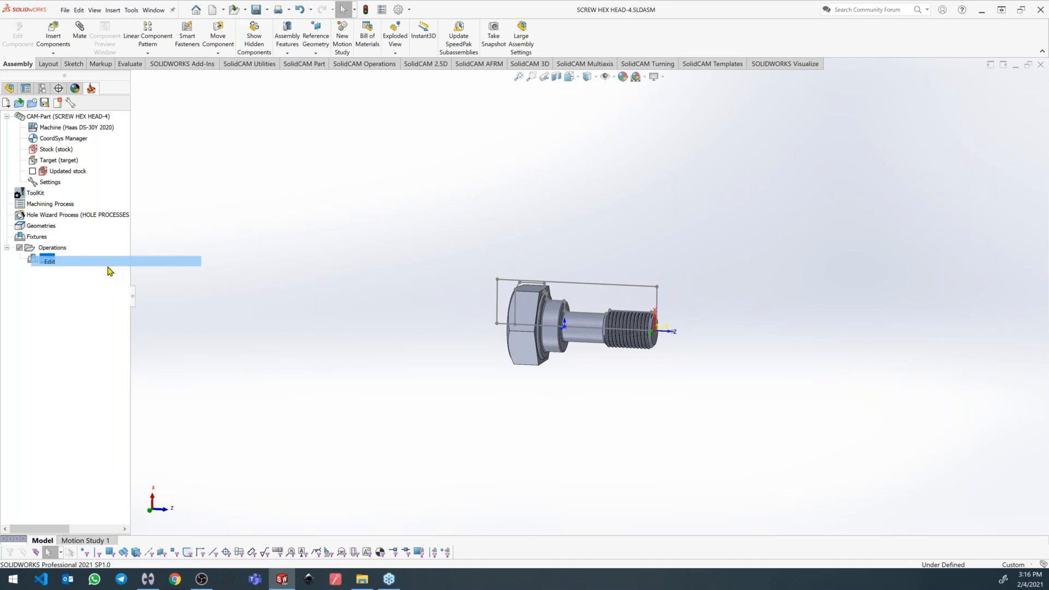
left_click(330, 176)
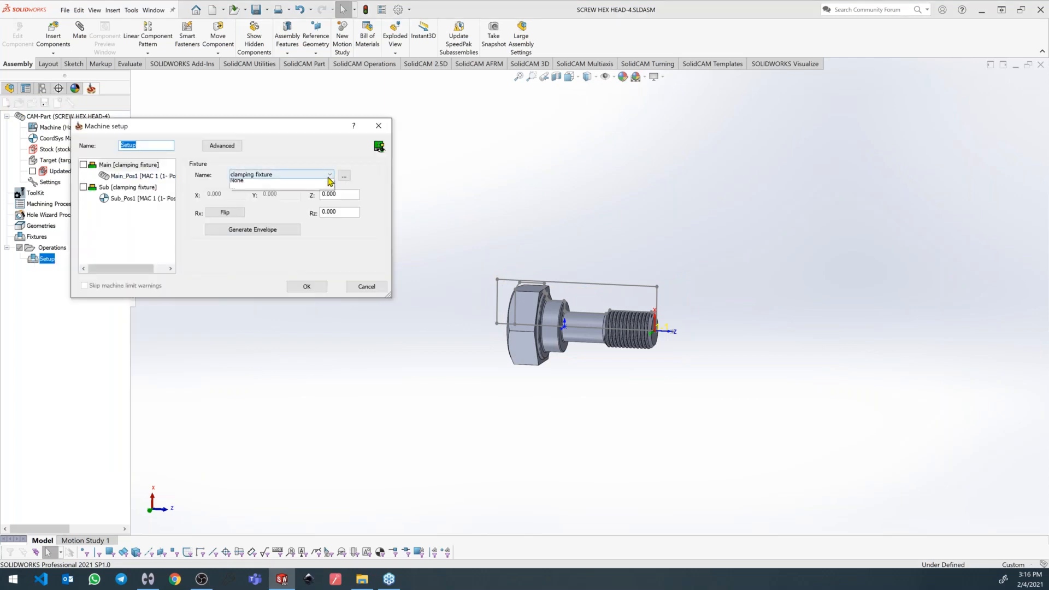
left_click(301, 190)
left_click(290, 176)
left_click(268, 200)
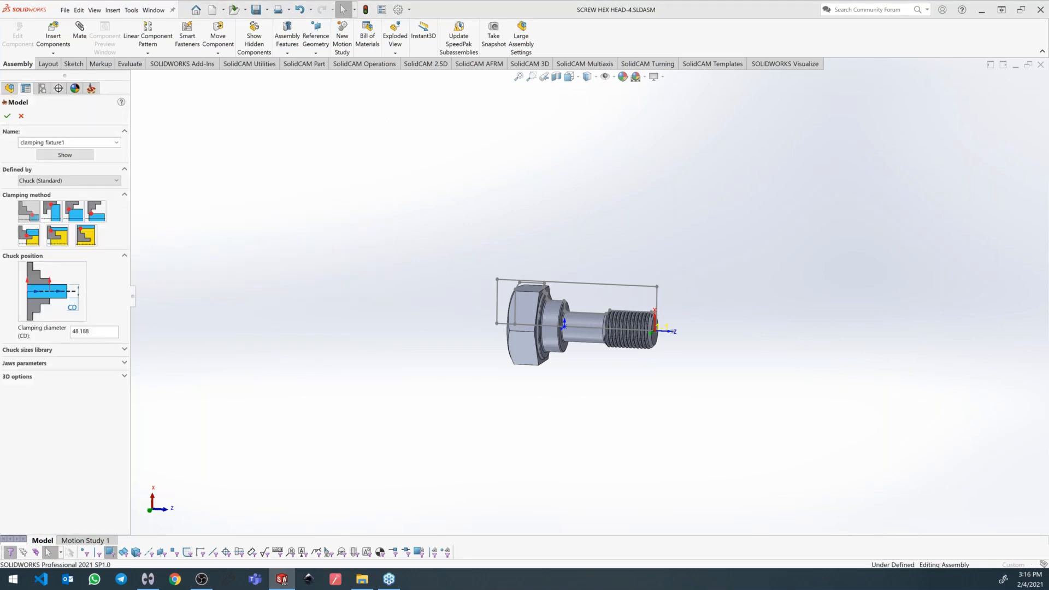
Define the main spindle's clamping fixture as a Fixture (3D Model) from the Kitagawa QJR08 chuck and accept it.
left_click(82, 181)
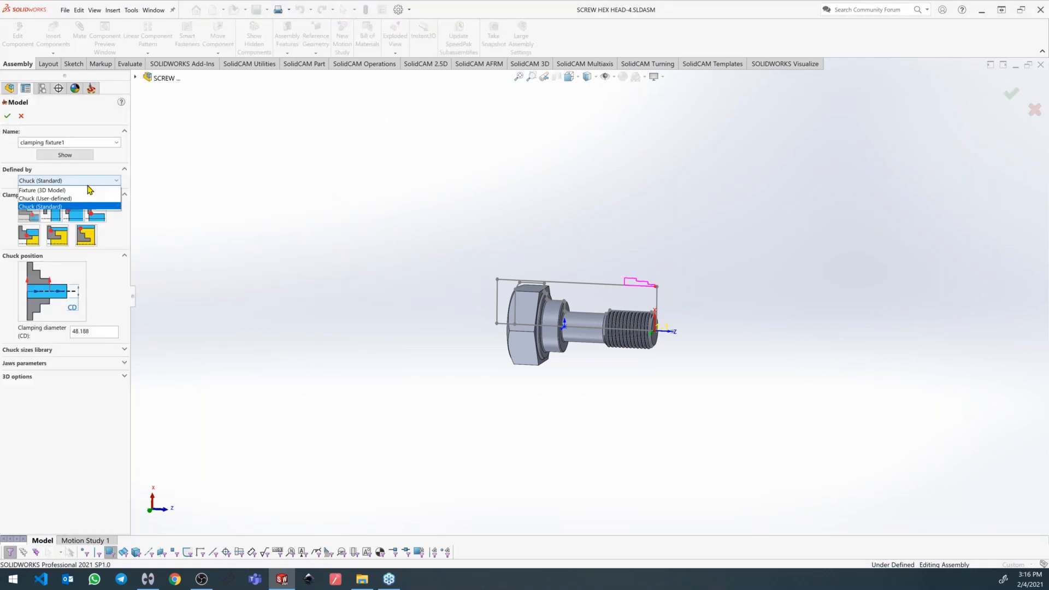
left_click(91, 192)
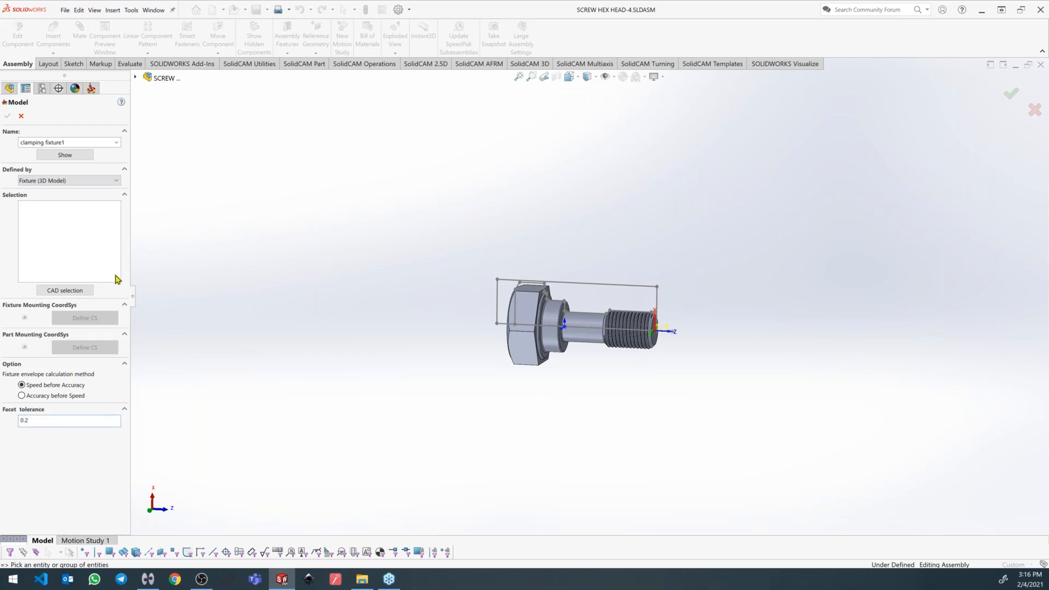
left_click(65, 291)
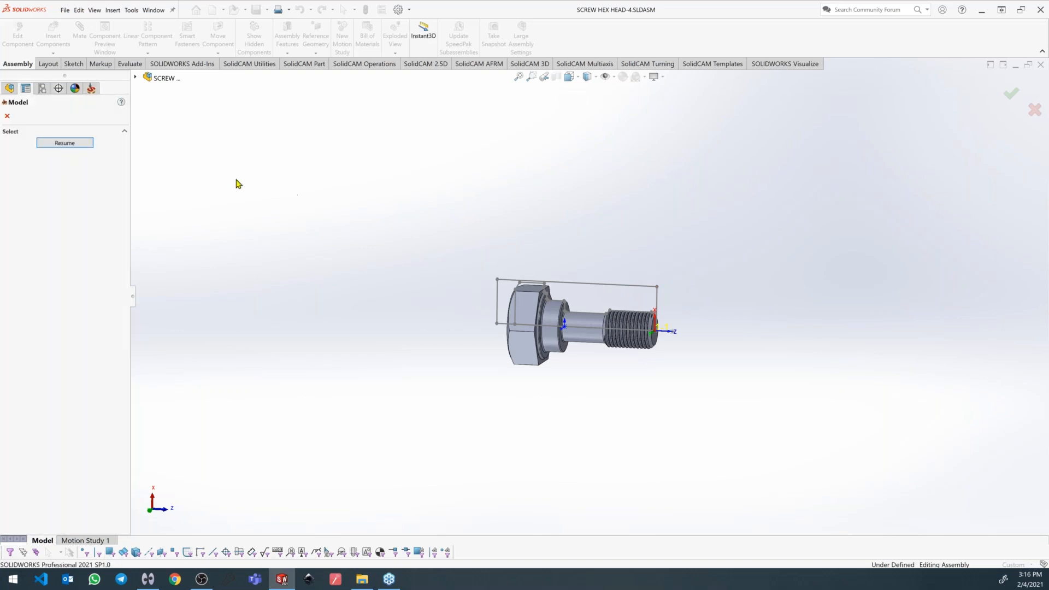
left_click(145, 81)
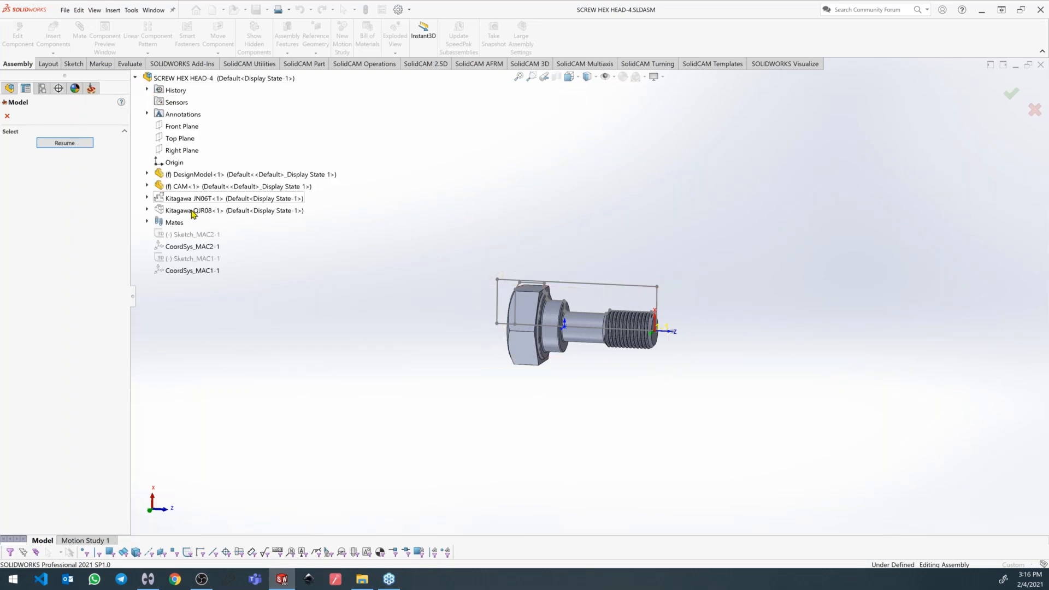
left_click(158, 210)
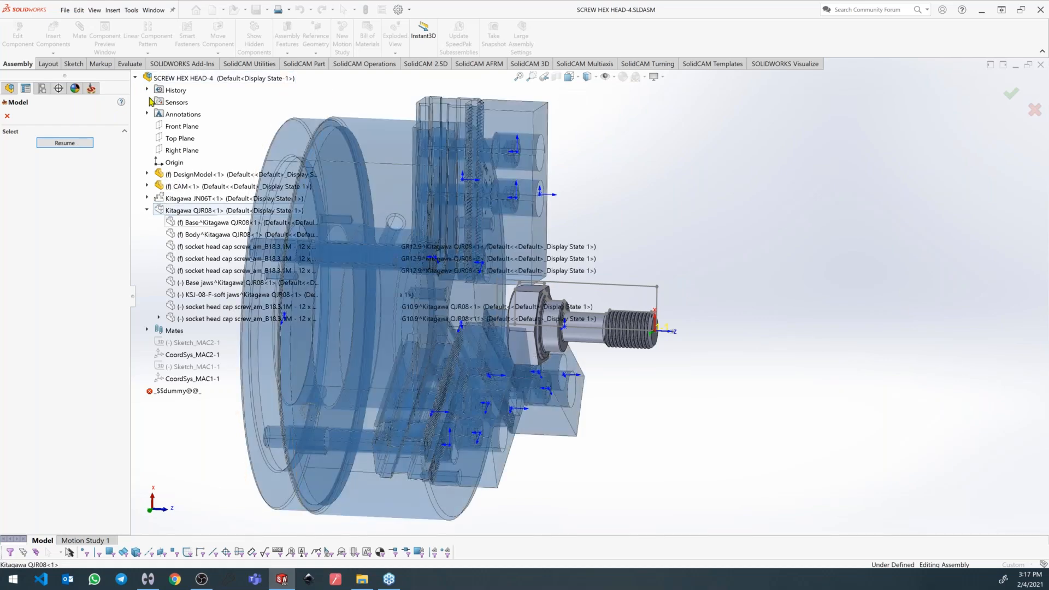
left_click(54, 145)
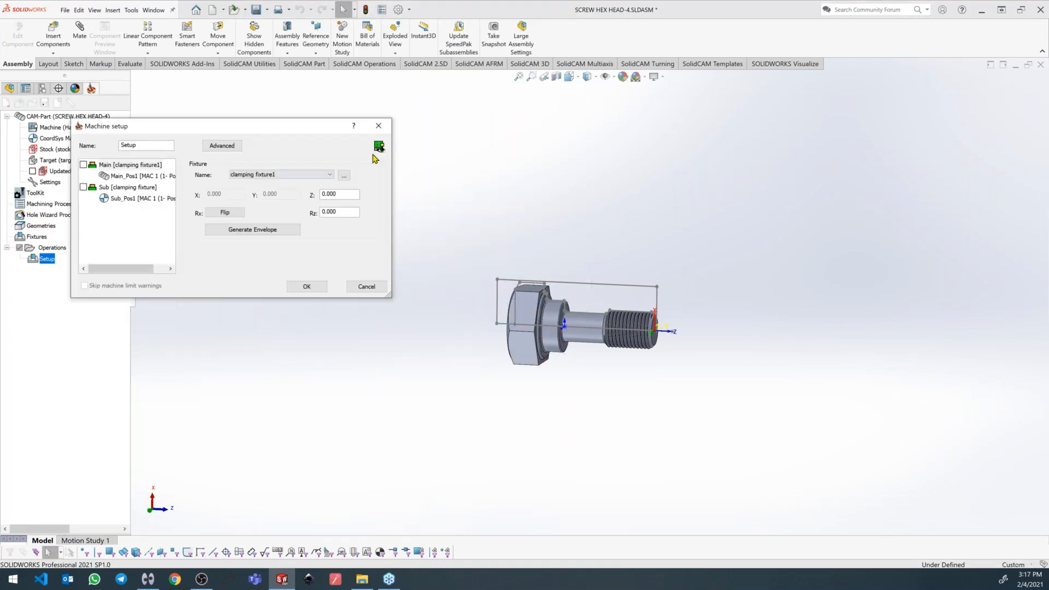
Show the machine preview at the main station and set the main fixture's Z position to 206.
left_click(379, 146)
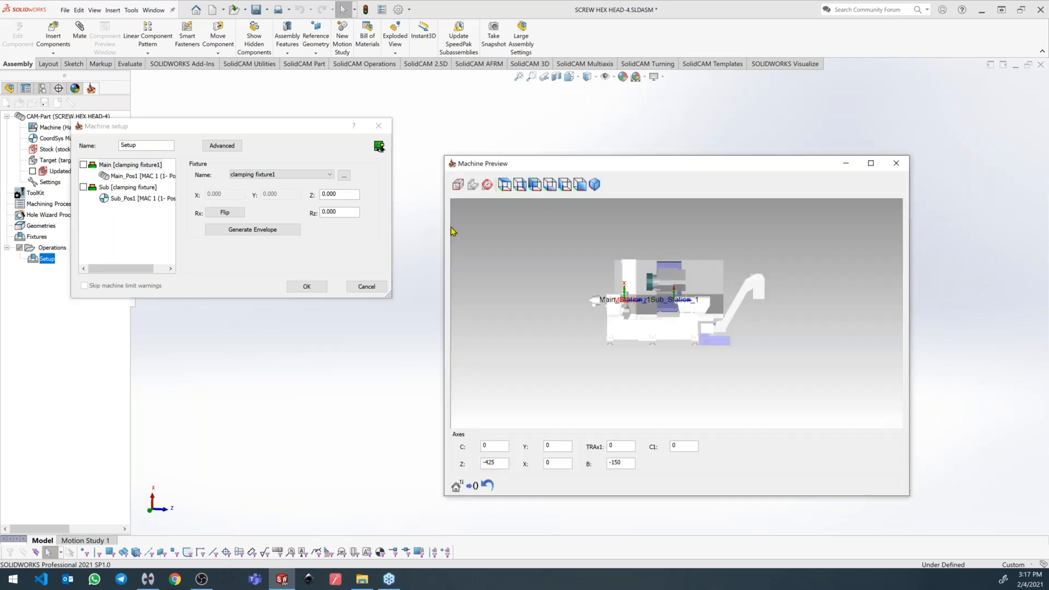
scroll(660, 283, "up", 5)
left_click_drag(660, 283, 710, 308)
scroll(684, 336, "up", 5)
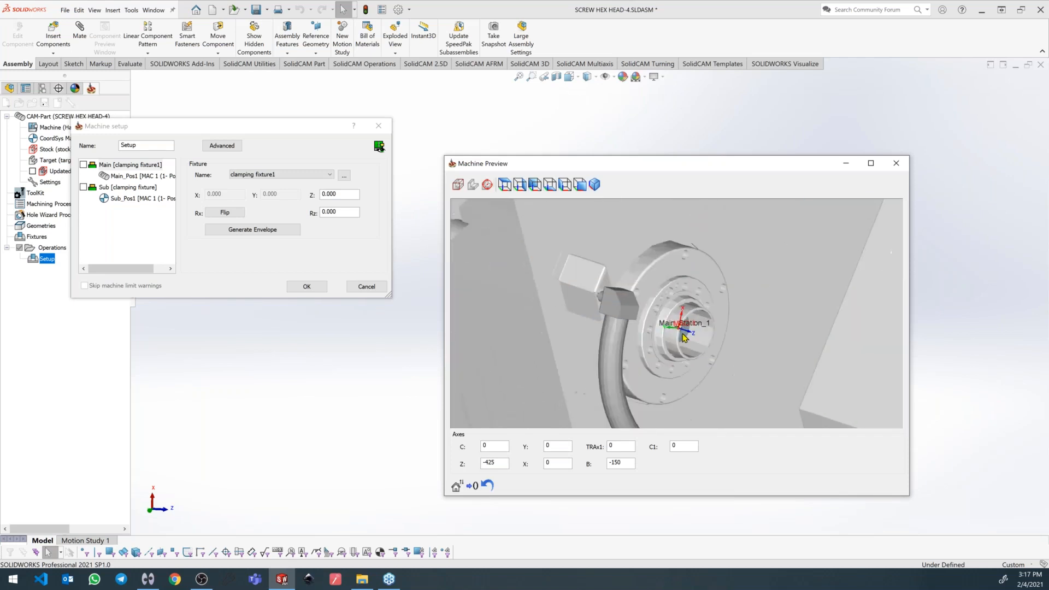
left_click(336, 194)
type("230")
key("Return")
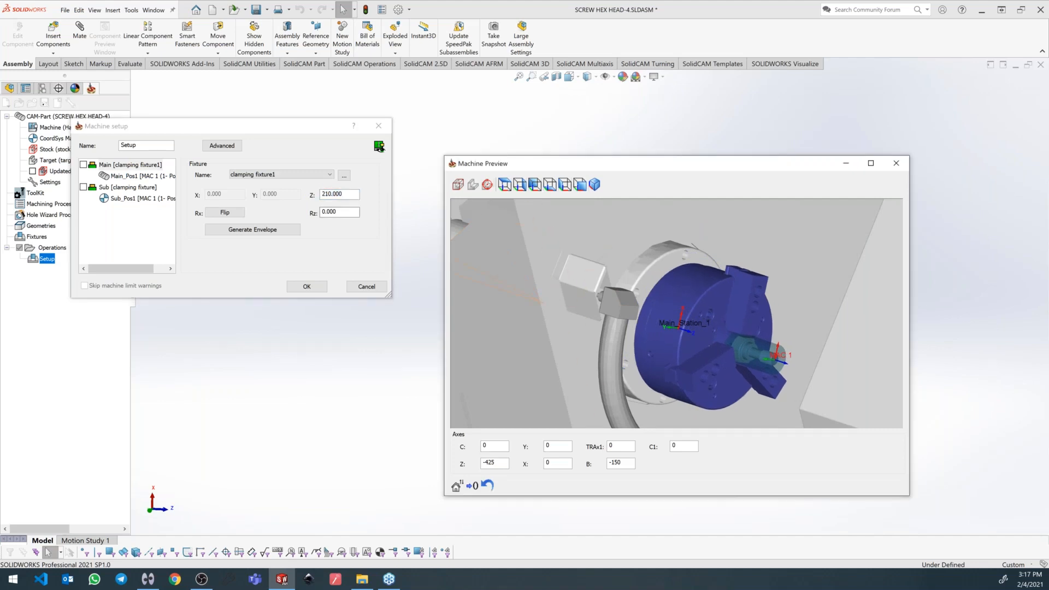
left_click(326, 193)
type("26")
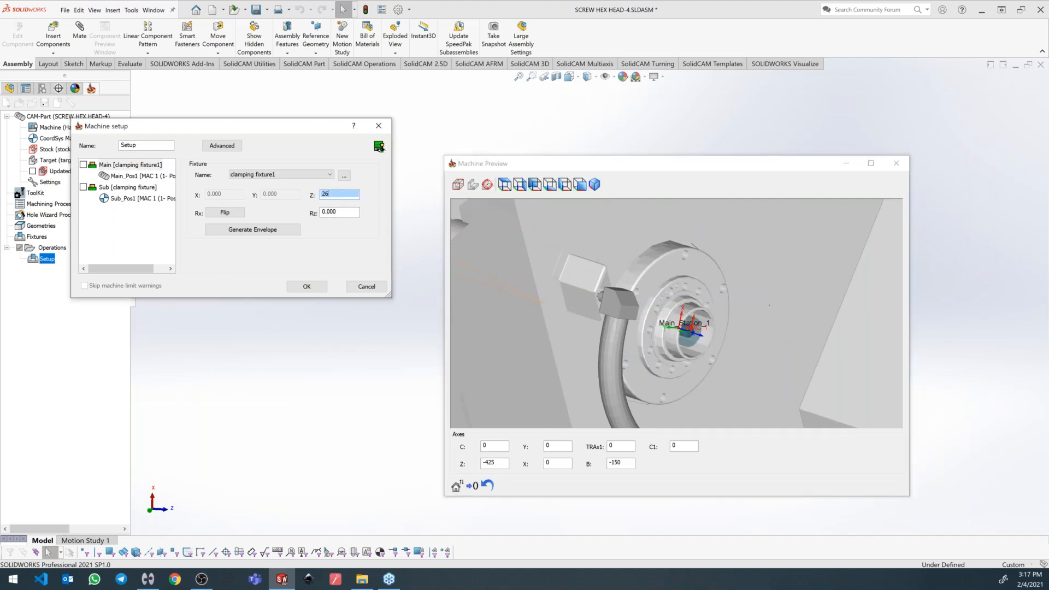
type("0")
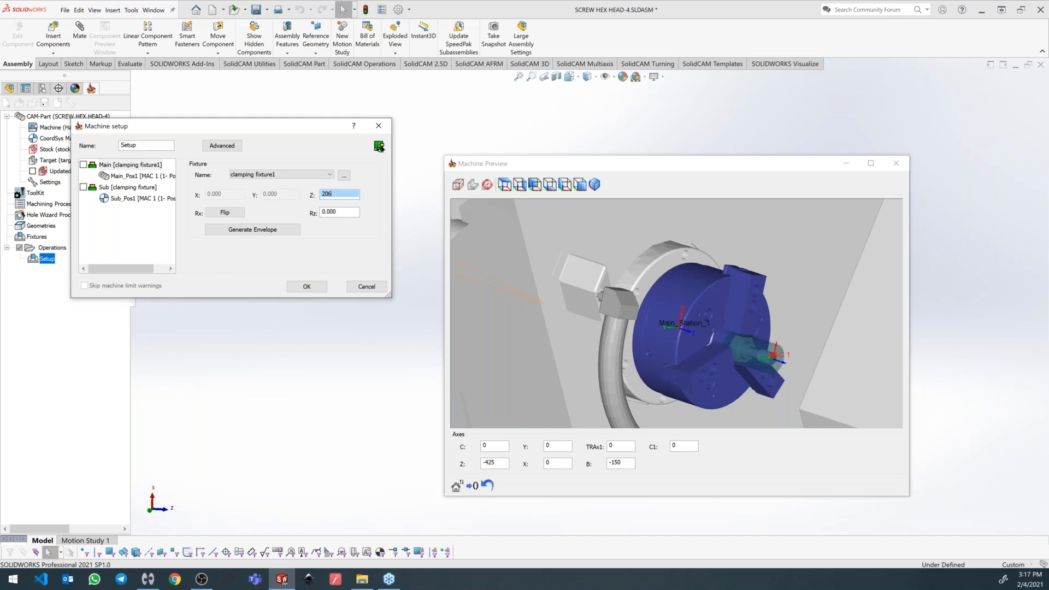
Define a new clamping fixture for the Sub station as a Fixture (3D Model) from the Kitagawa JN06T chuck.
left_click_drag(705, 311, 735, 275)
scroll(733, 274, "up", 6)
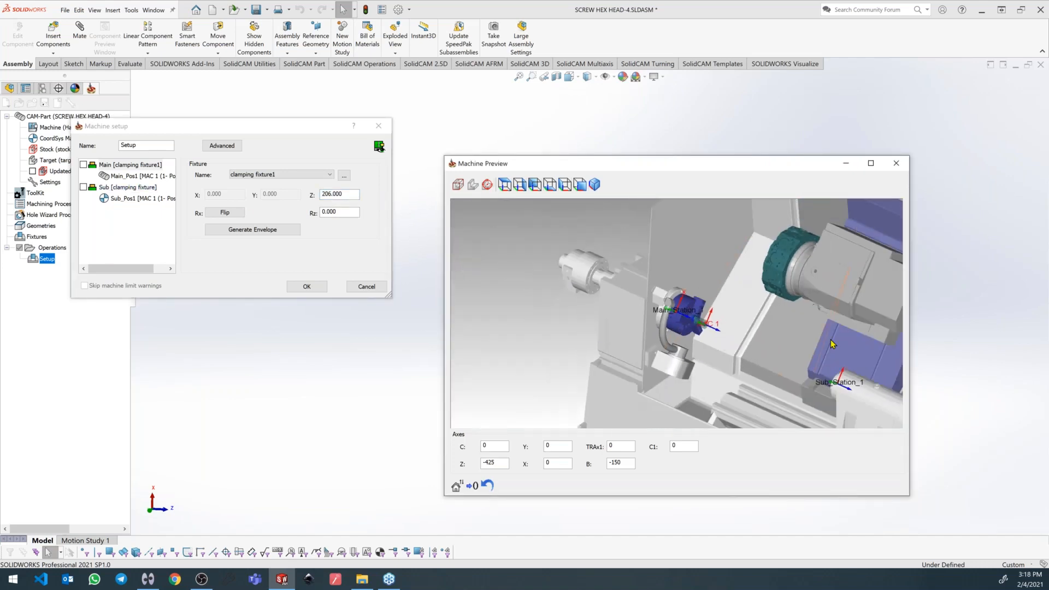
scroll(833, 344, "down", 3)
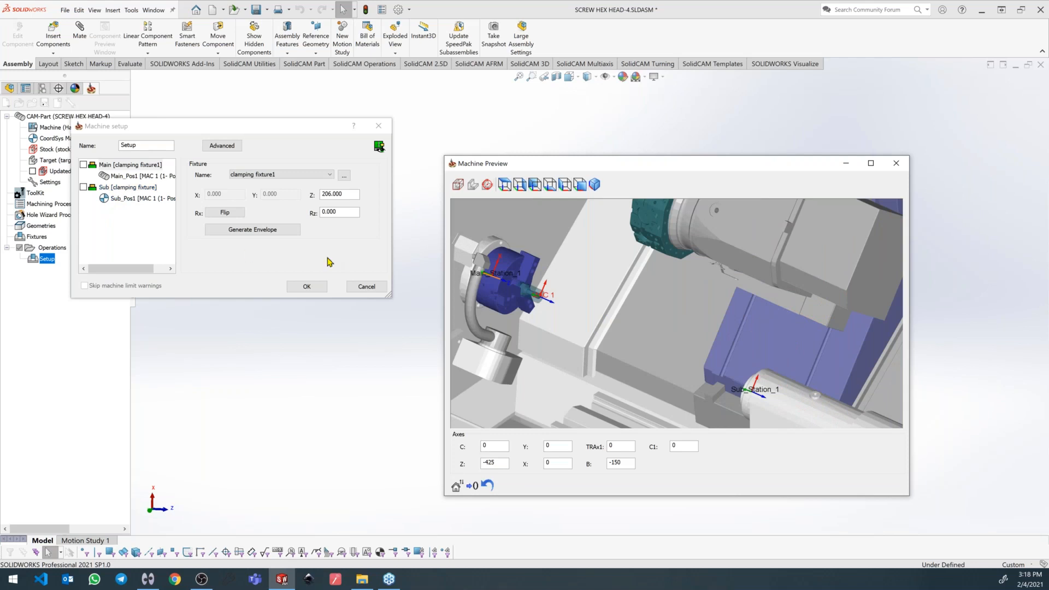
left_click(117, 187)
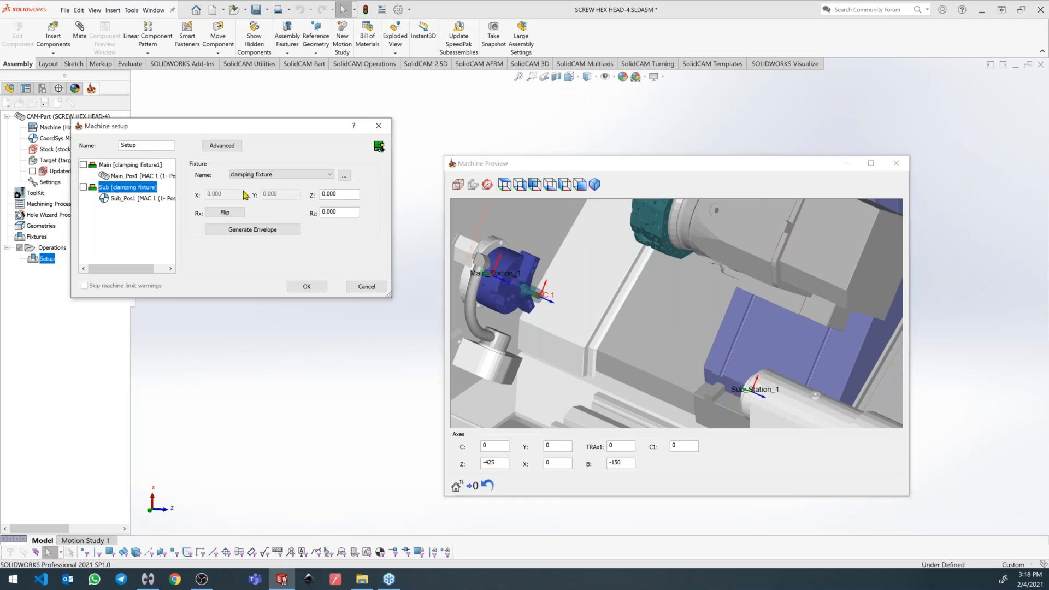
left_click(289, 180)
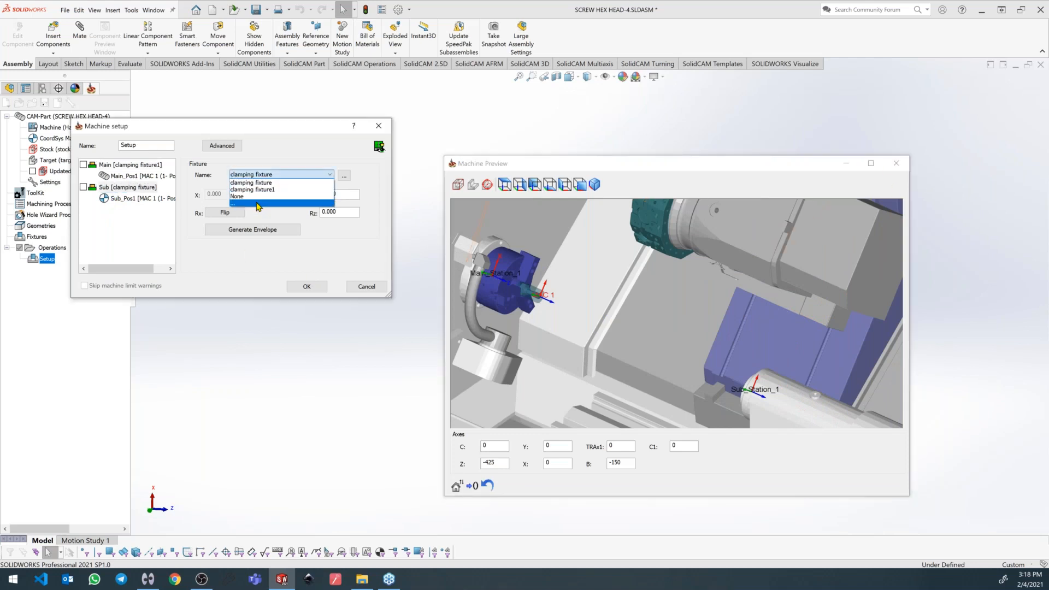
left_click(257, 203)
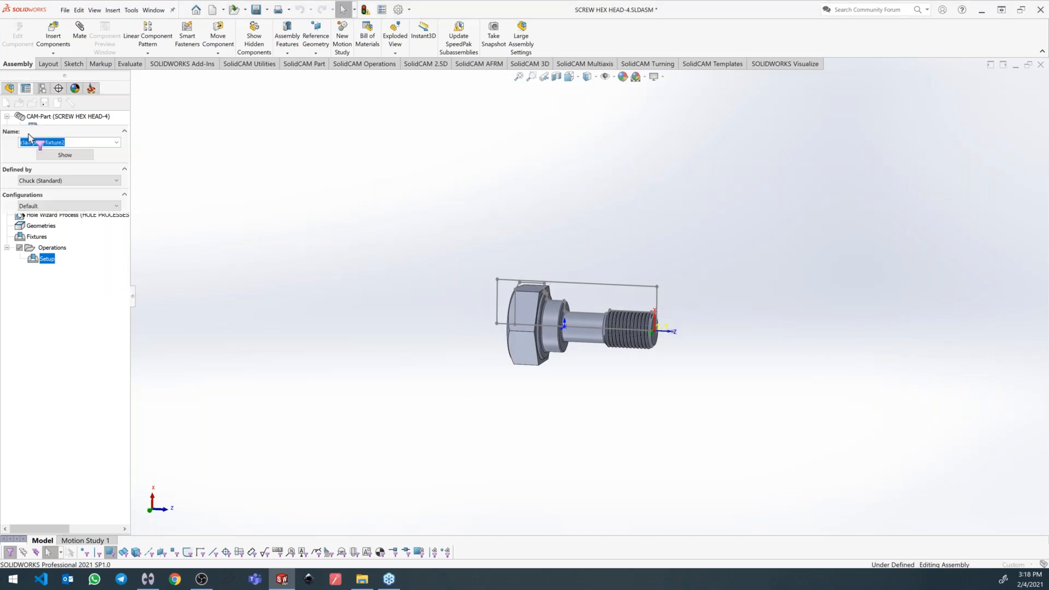
left_click(74, 181)
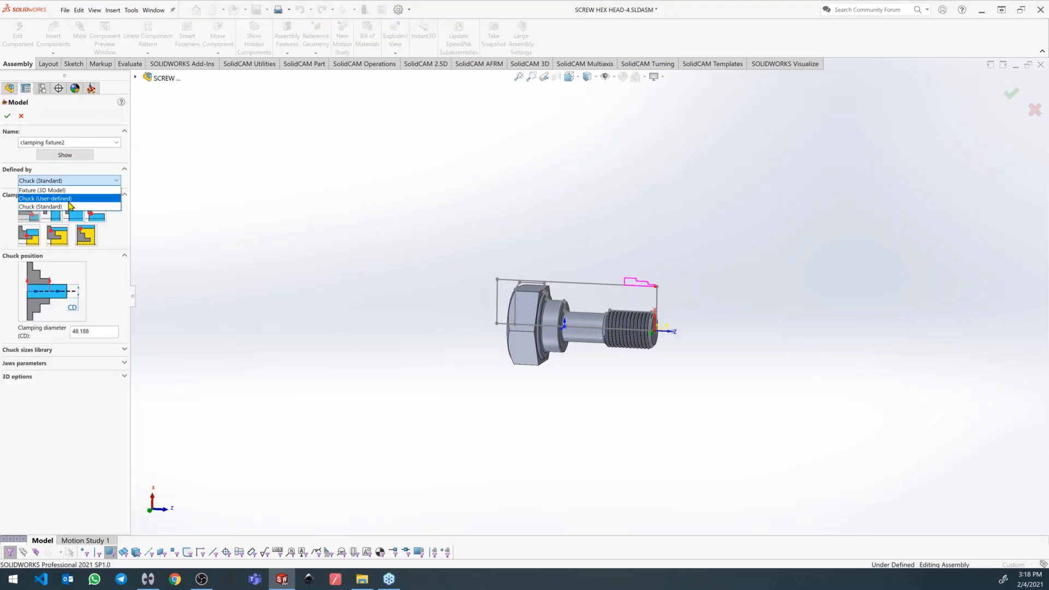
left_click(74, 191)
left_click(68, 290)
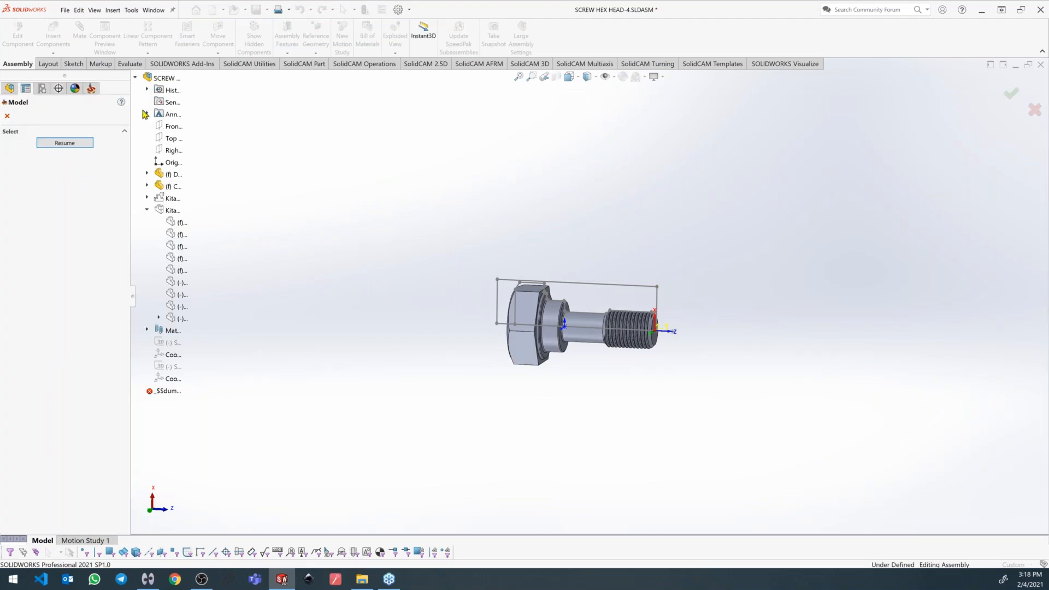
left_click(180, 199)
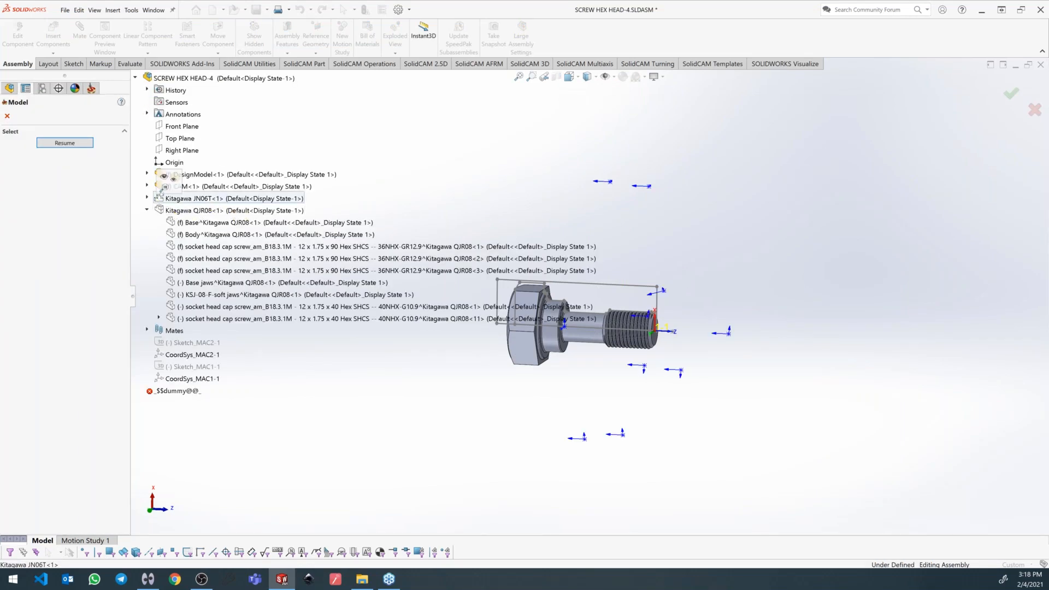
left_click(64, 144)
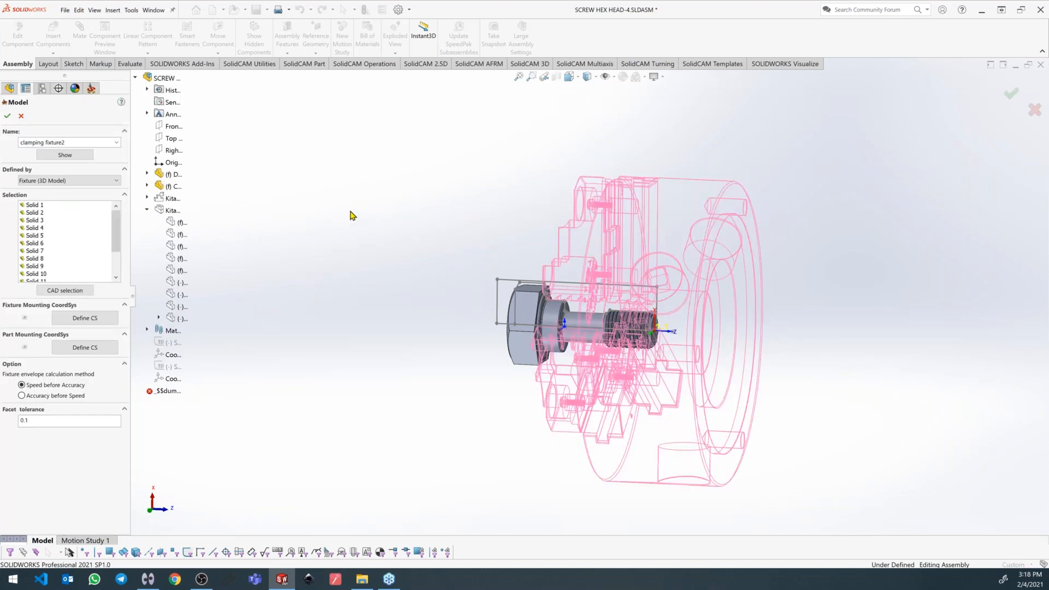
left_click(9, 120)
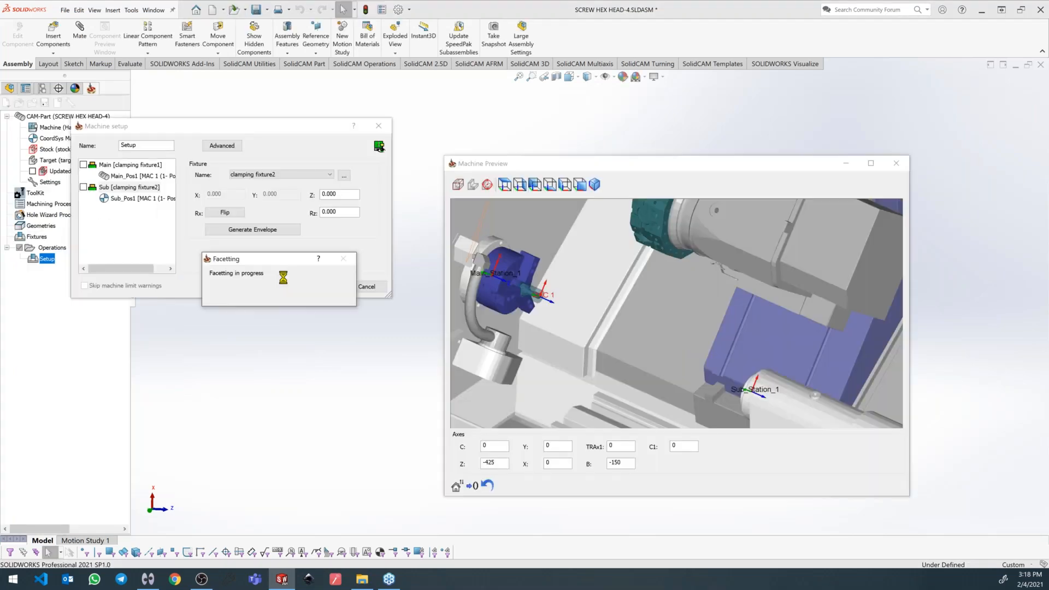
Set the Sub fixture's Z position to -30, check it in the machine preview and accept the machine setup.
left_click(614, 351)
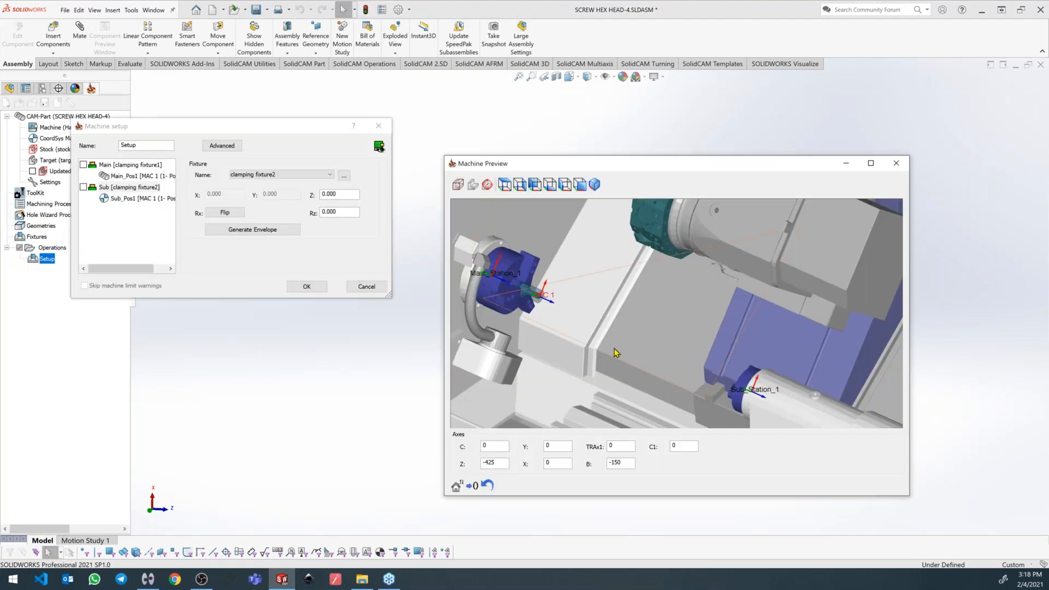
left_click(338, 195)
scroll(337, 196, "down", 5)
scroll(341, 203, "up", 2)
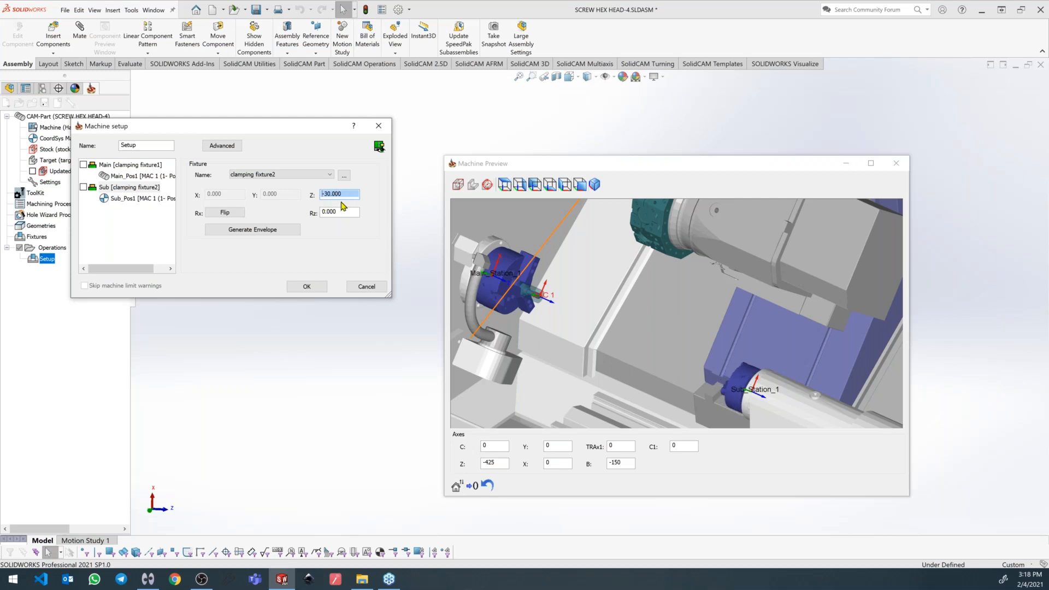
middle_click_drag(691, 320, 563, 215)
scroll(858, 333, "up", 5)
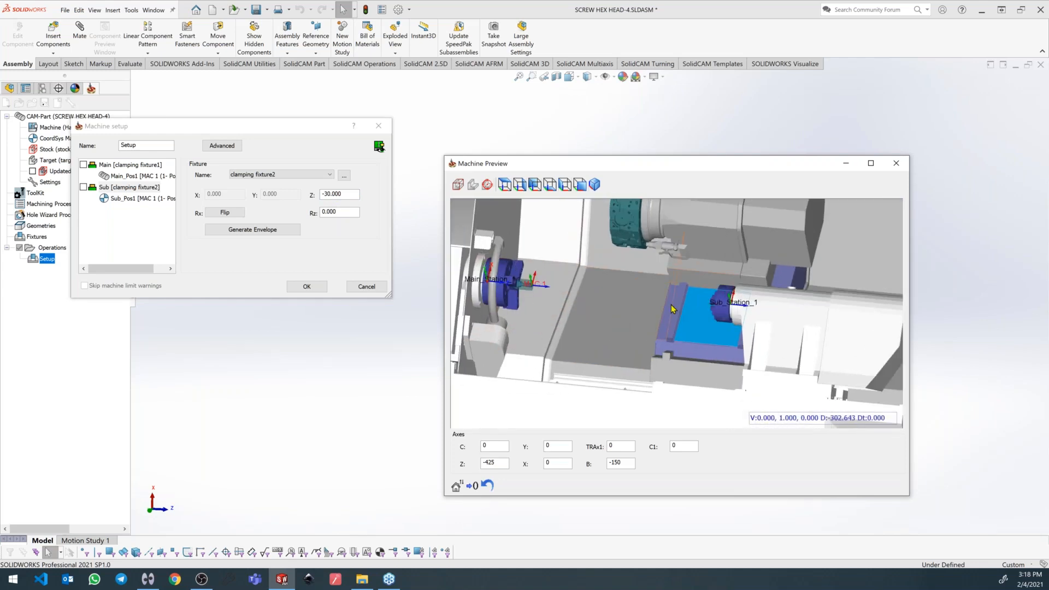
left_click(307, 287)
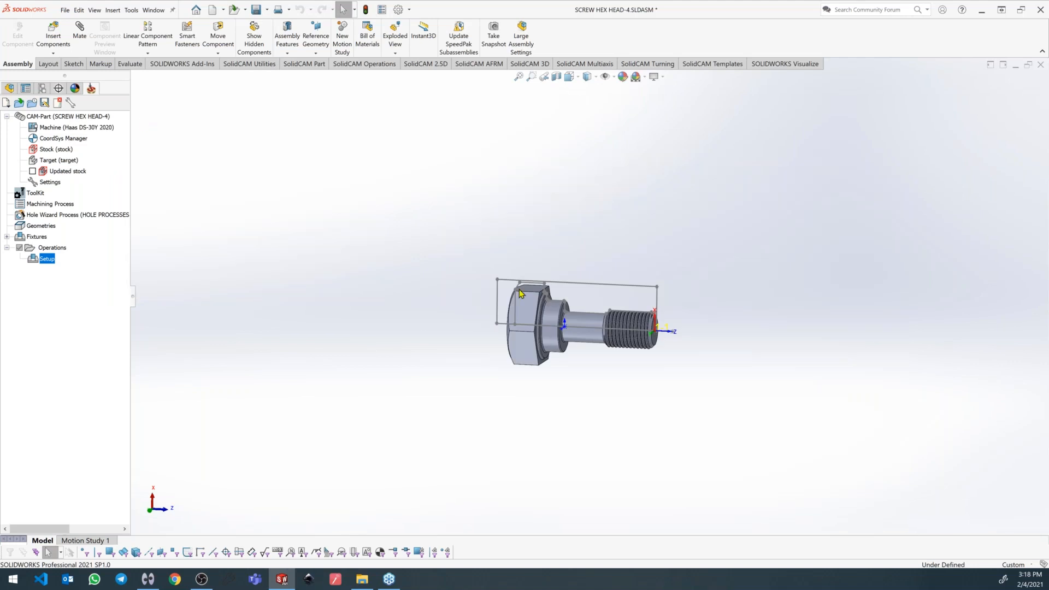
Open the CAM-Part's ToolKit and bring up the machine preview focused on the turret.
double_click(38, 195)
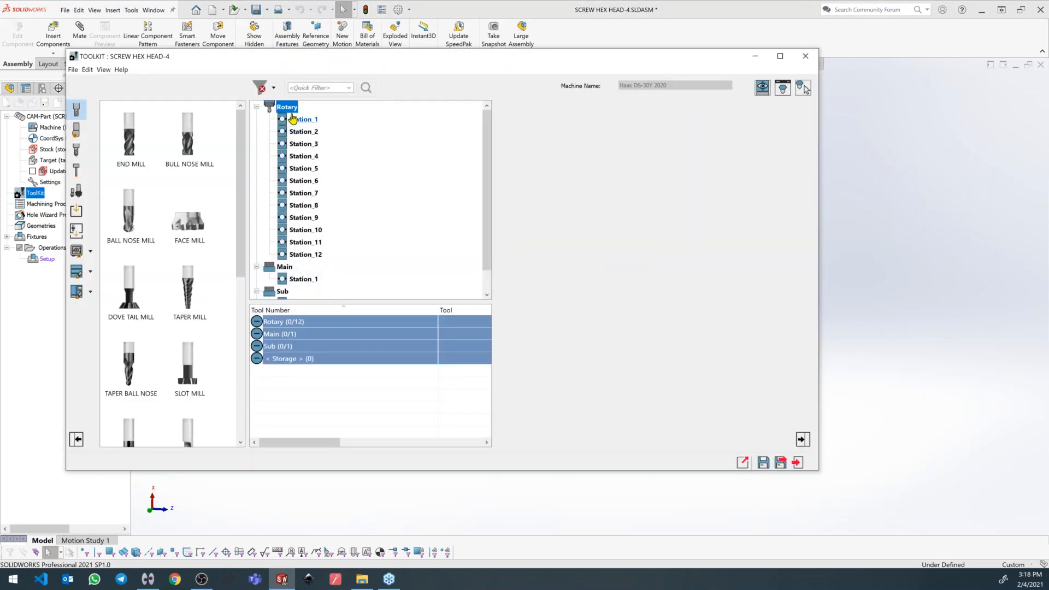
left_click(763, 87)
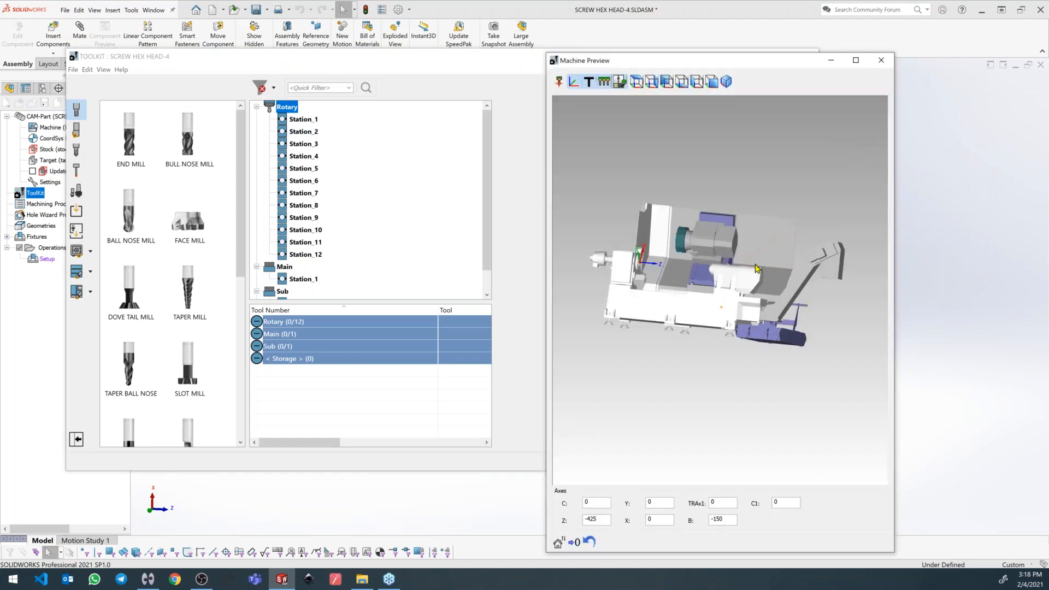
left_click_drag(691, 267, 653, 297)
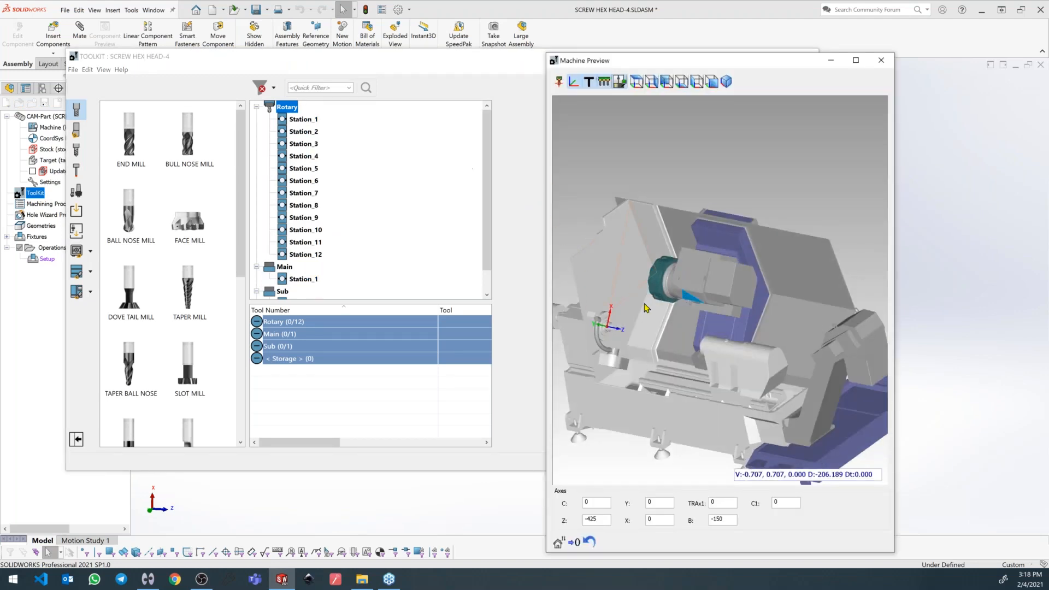
scroll(701, 310, "up", 3)
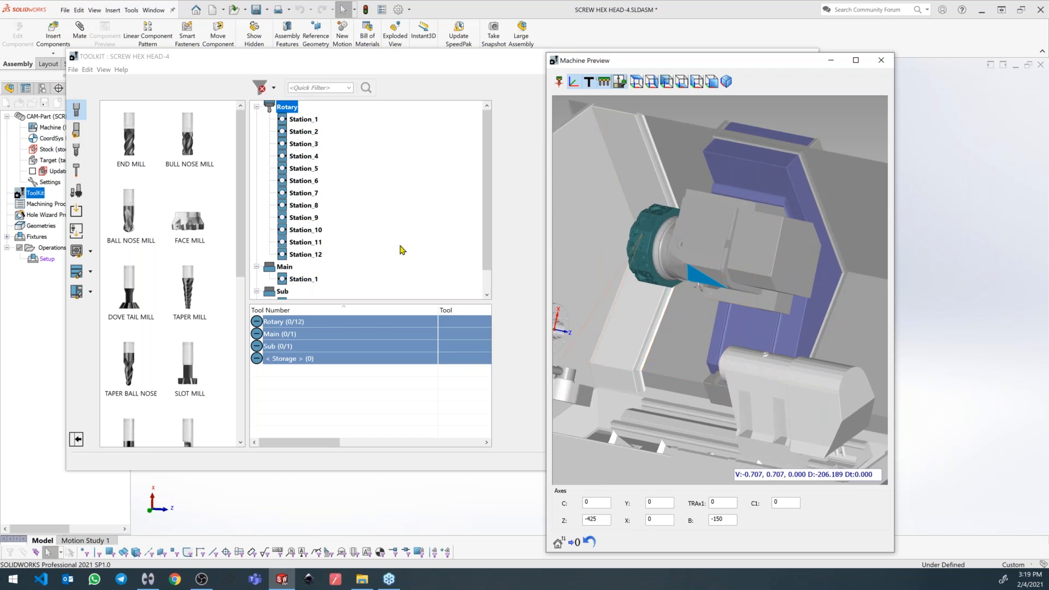
Open the Haas DS-30Y.TLM tool library in the ToolKit.
left_click(76, 292)
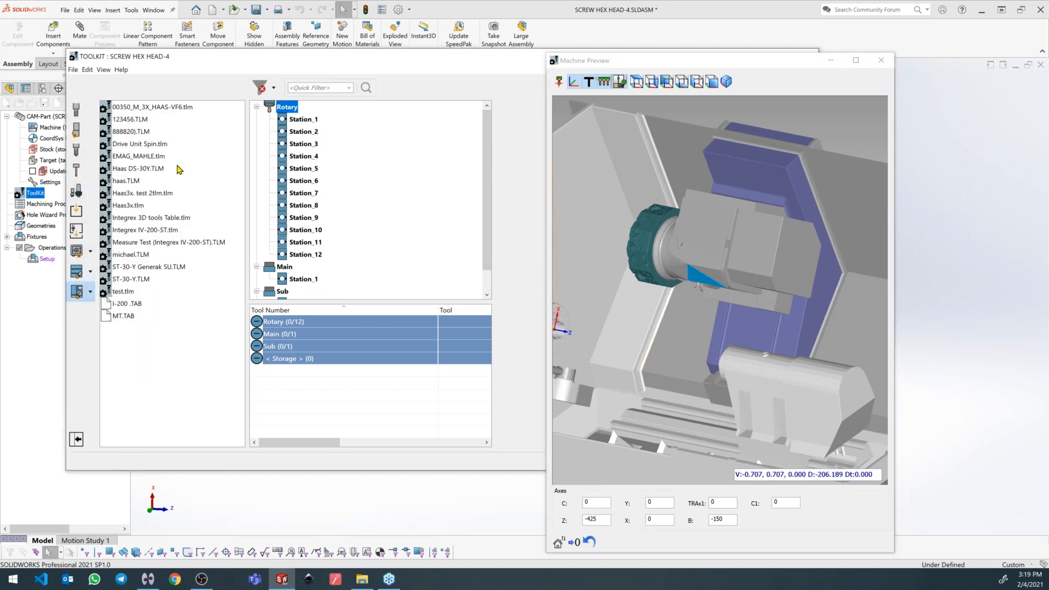
left_click(122, 169)
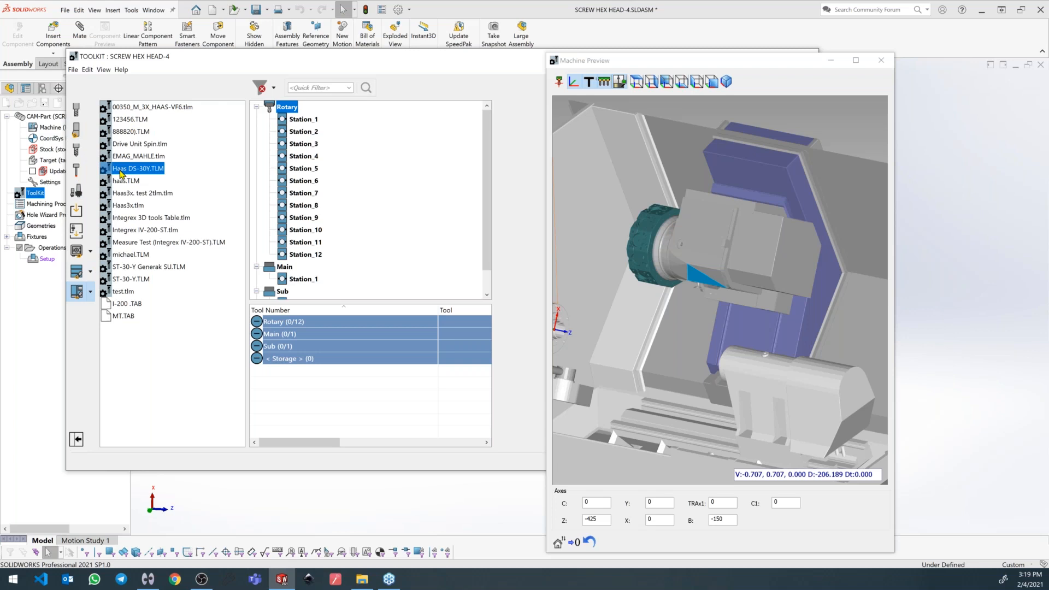
left_click(134, 171)
double_click(134, 170)
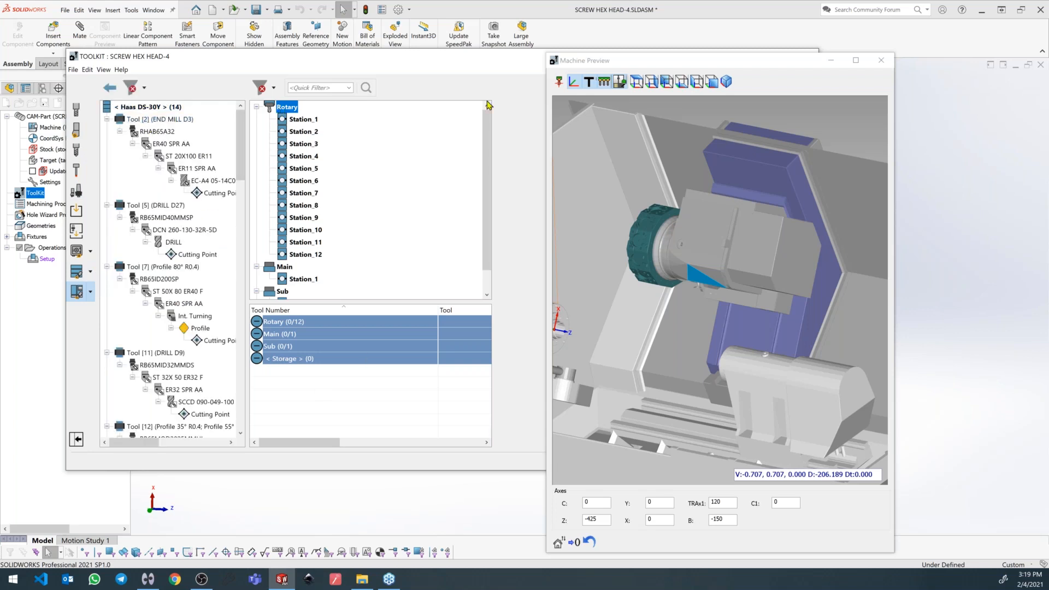
Move the machine preview clear of the ToolKit and show the Tool Viewer.
left_click_drag(757, 64, 960, 81)
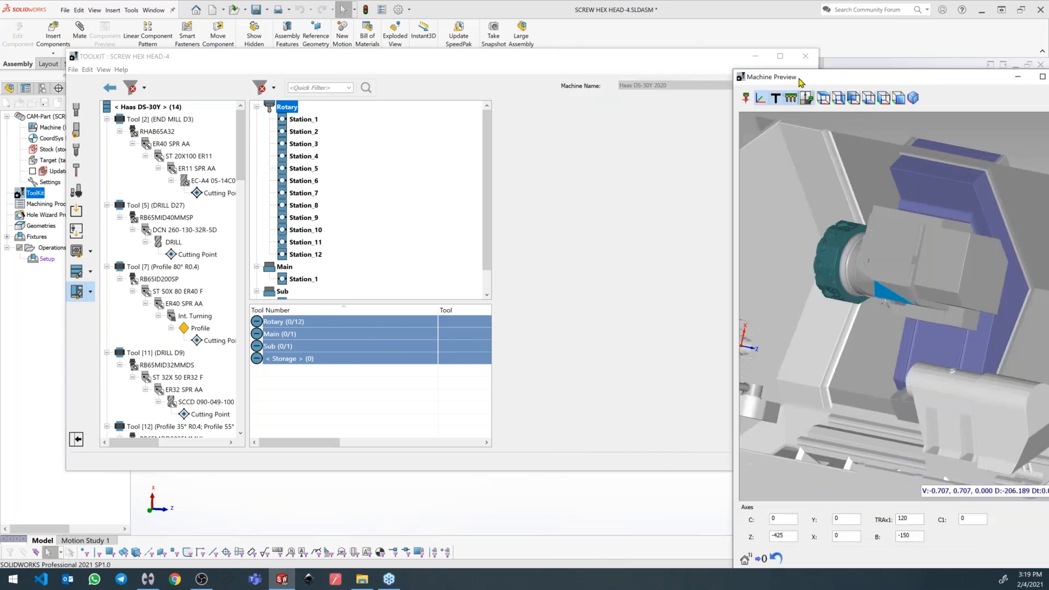
left_click_drag(799, 77, 843, 126)
left_click(784, 88)
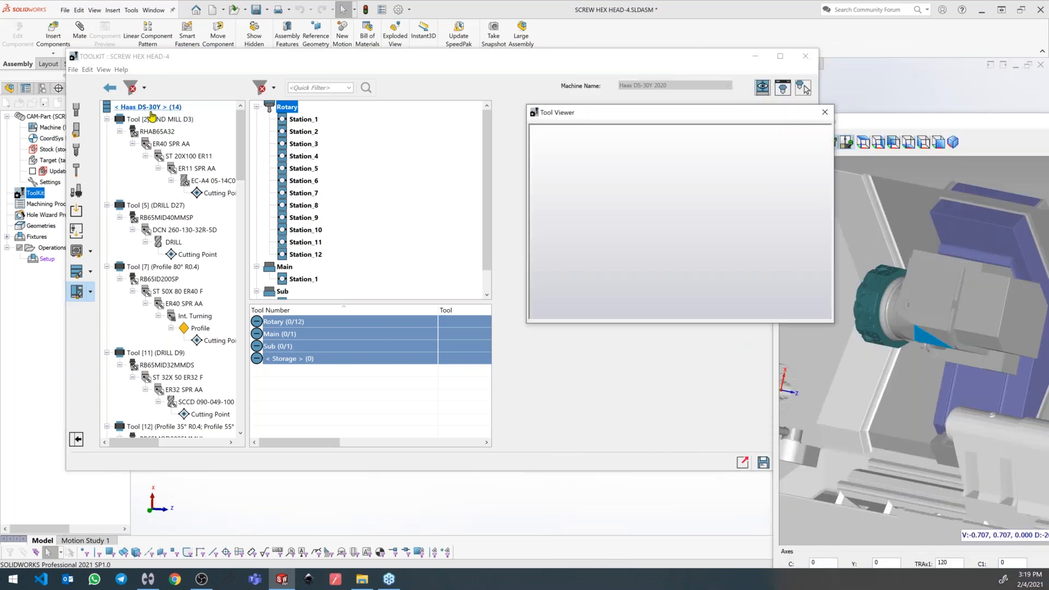
Examine the milling, drilling, turning, threading and grooving tools of the Haas DS-30Y library in the Tool Viewer.
left_click(160, 119)
left_click(156, 205)
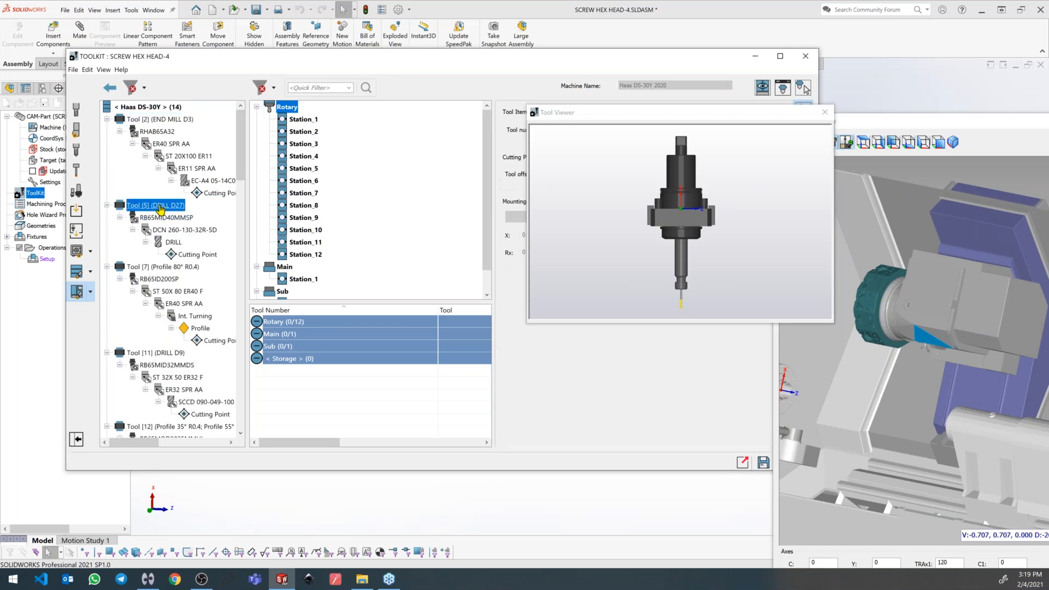
left_click(158, 267)
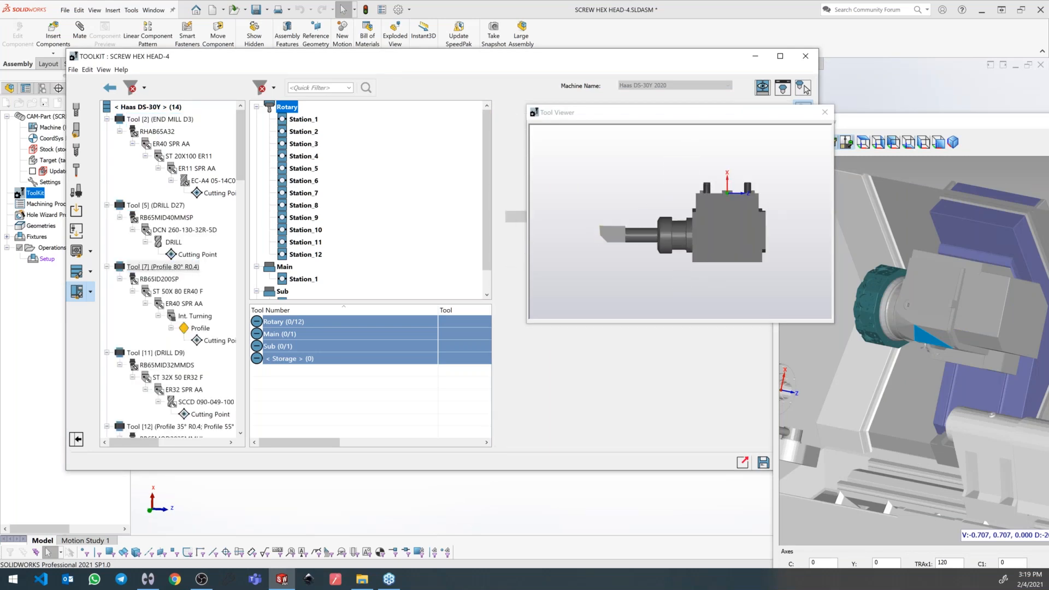
left_click(147, 355)
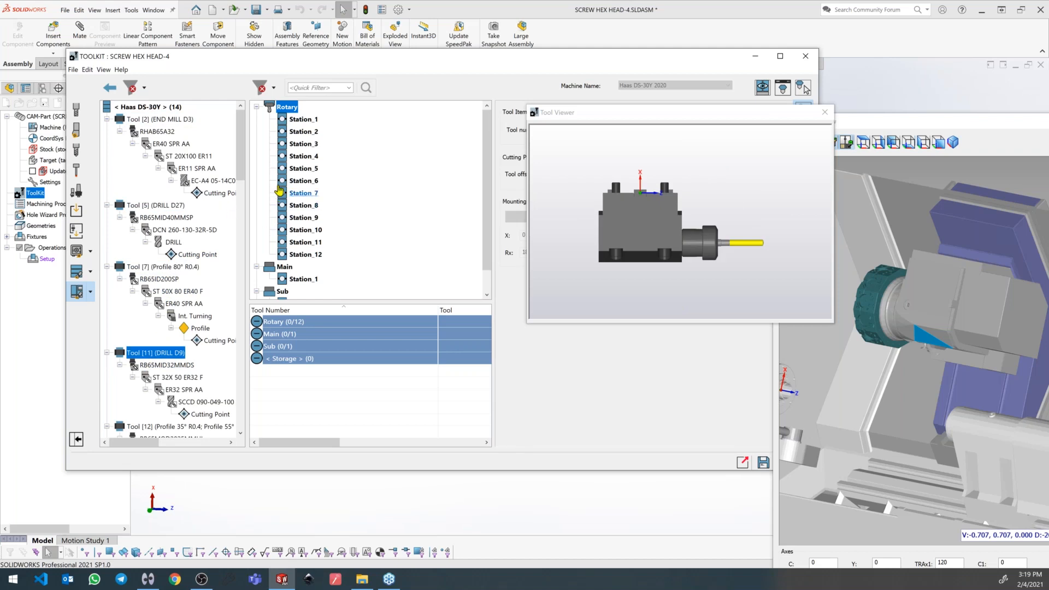
left_click(883, 386)
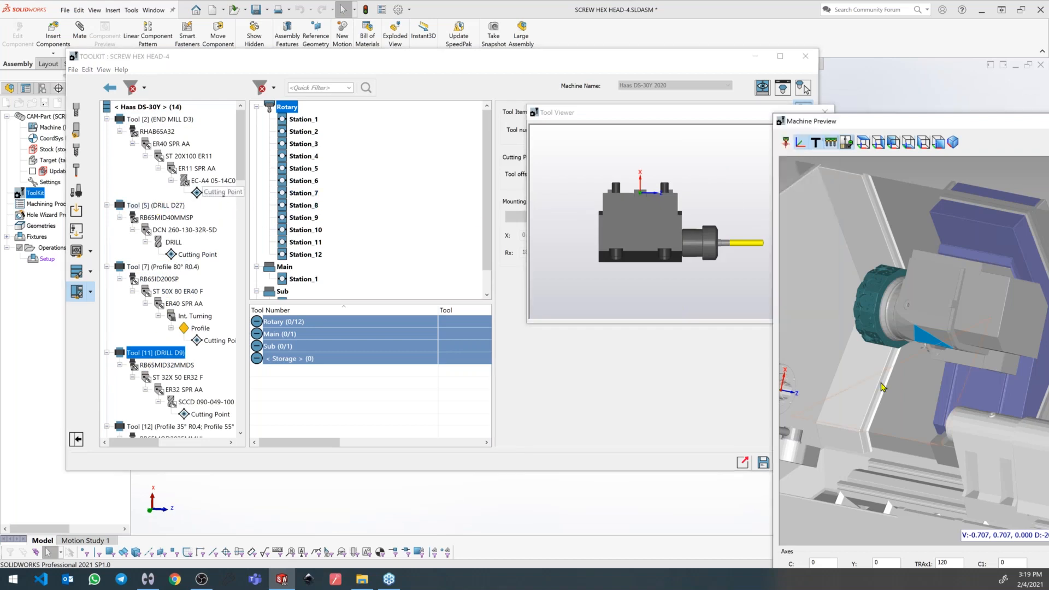
middle_click_drag(876, 392, 853, 378)
left_click_drag(505, 55, 543, 74)
scroll(180, 348, "down", 6)
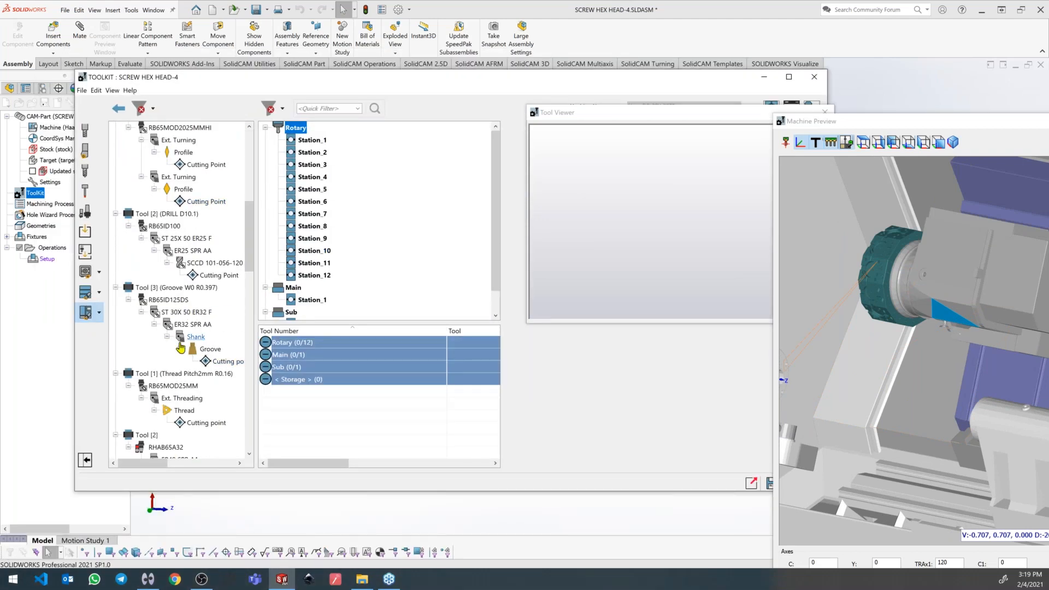
left_click(167, 376)
left_click(158, 289)
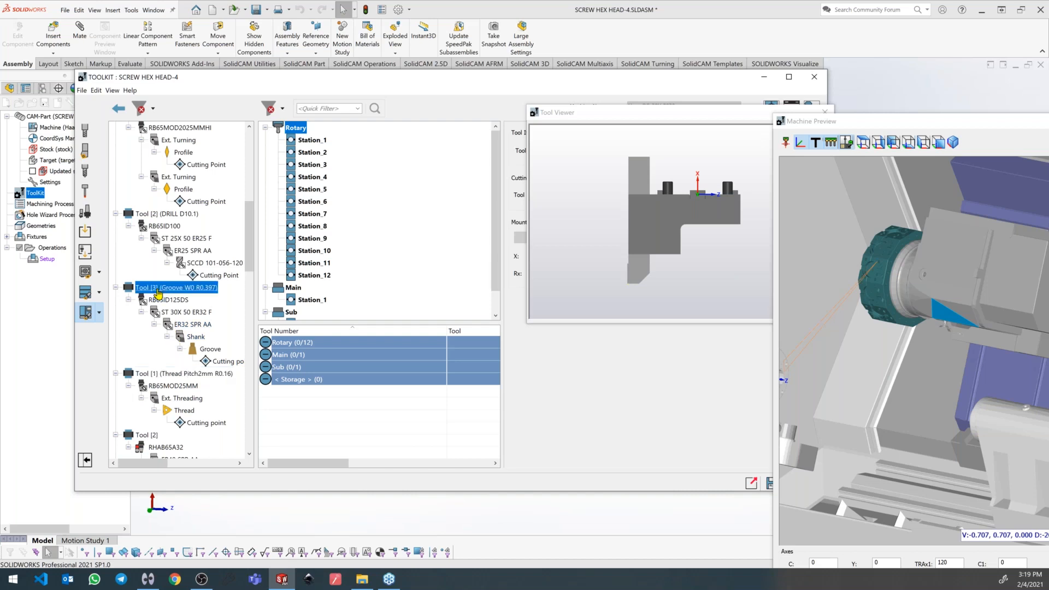
scroll(161, 298, "down", 9)
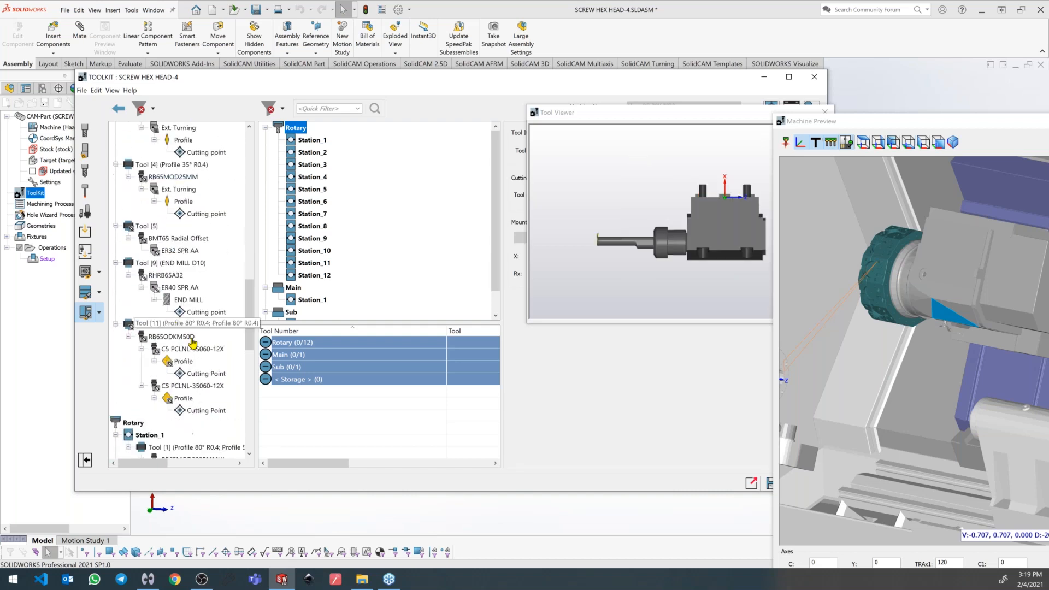
Mount library Tool [11] with the two Profile 80° R0.4 inserts on Rotary Station_1 and check it in the machine preview.
left_click(172, 325)
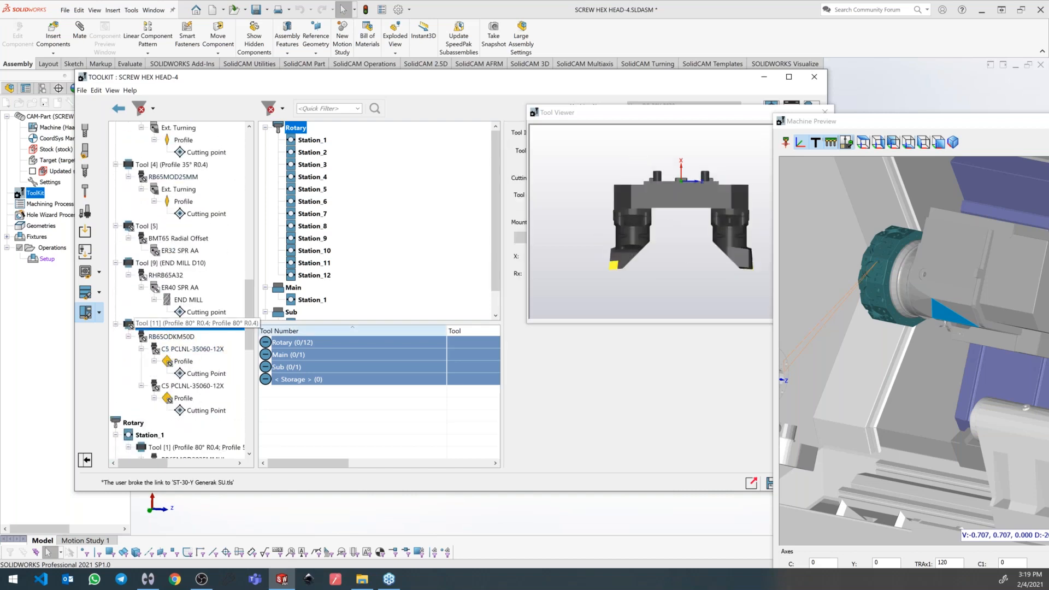
left_click(584, 260)
left_click(142, 326)
left_click_drag(146, 329, 330, 147)
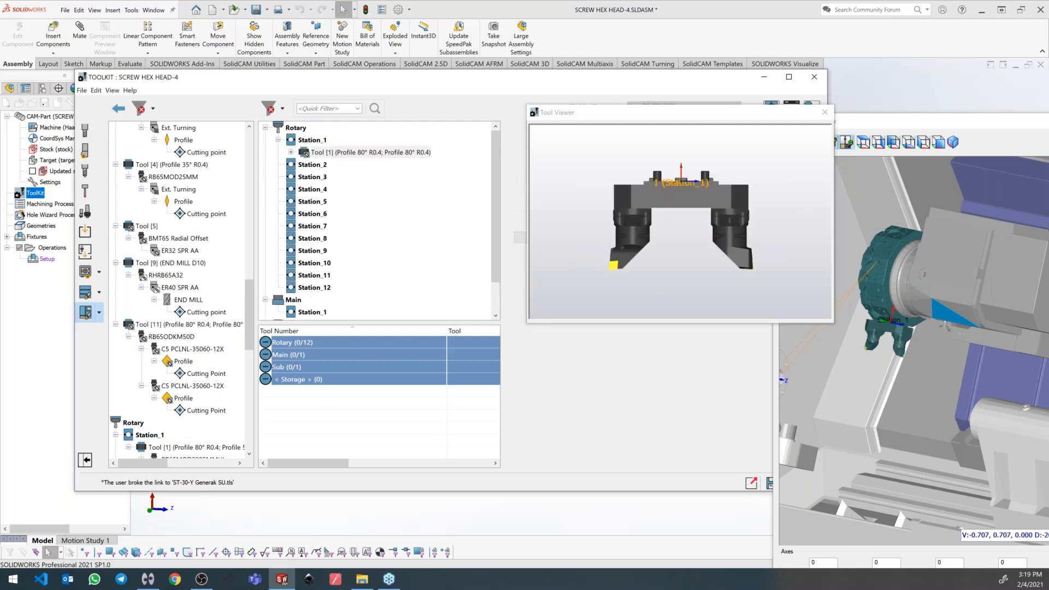
middle_click_drag(910, 443, 987, 363)
scroll(1026, 326, "down", 3)
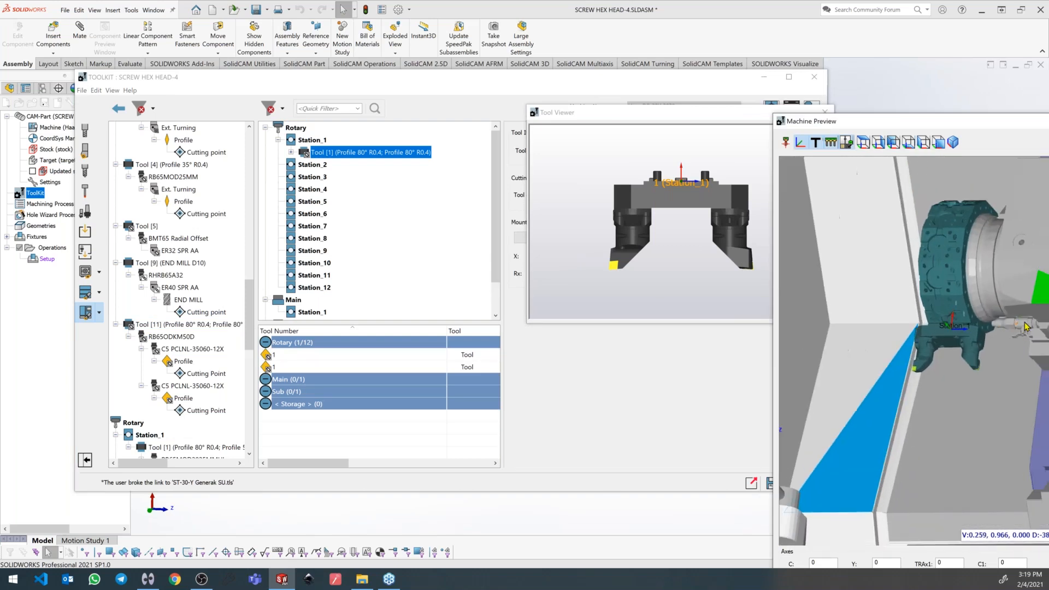
middle_click_drag(1026, 327, 913, 370)
scroll(912, 372, "up", 2)
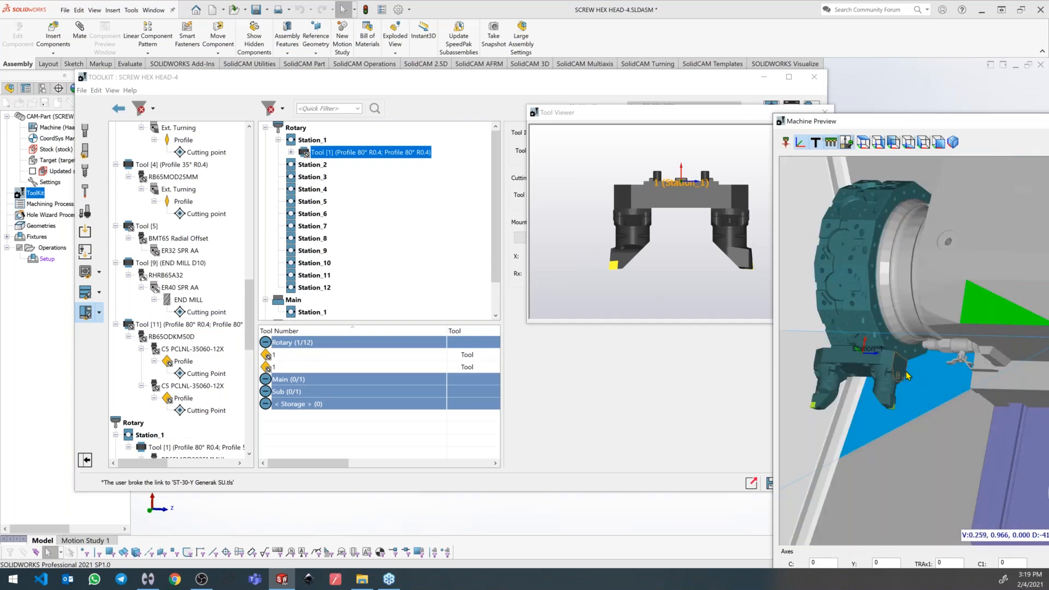
Mount library Tool [4] (Profile 35° R0.4) on Rotary Station_3 and check its orientation on the turret.
left_click(174, 175)
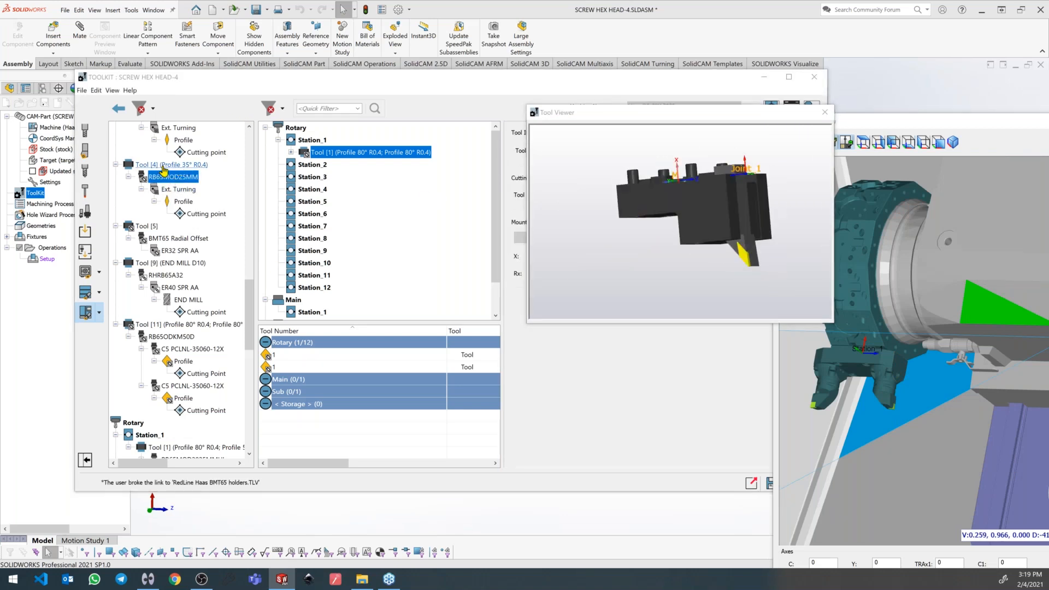
left_click_drag(148, 164, 327, 180)
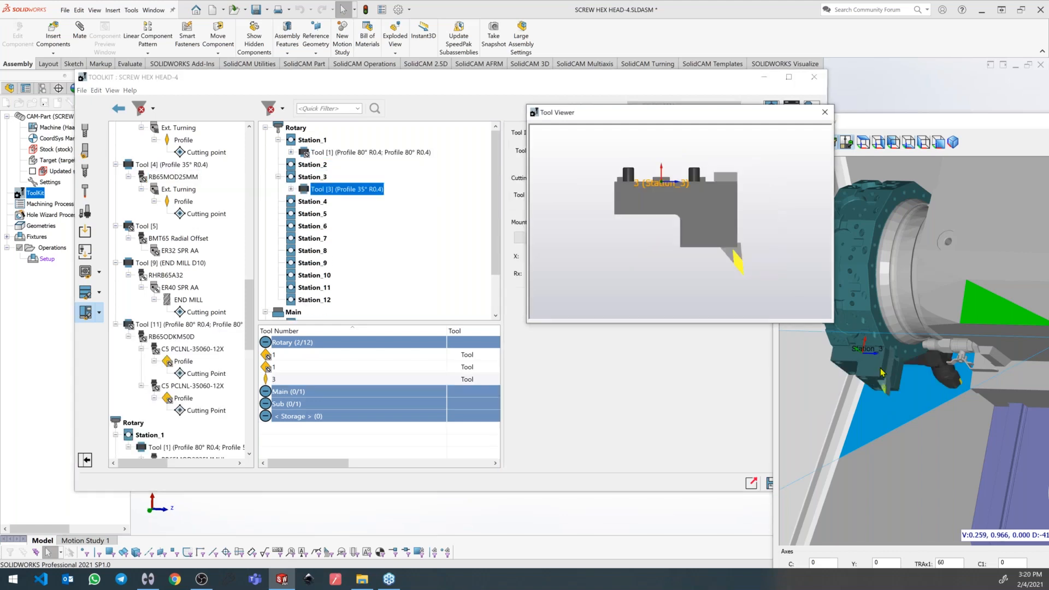
left_click(939, 371)
middle_click_drag(939, 372, 886, 183)
scroll(891, 195, "up", 4)
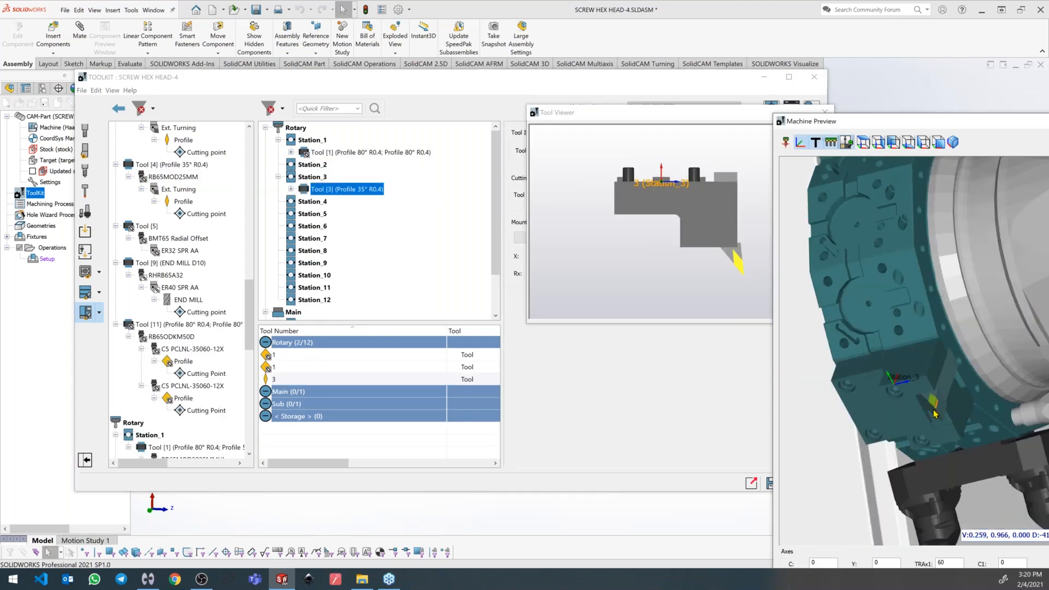
left_click(724, 315)
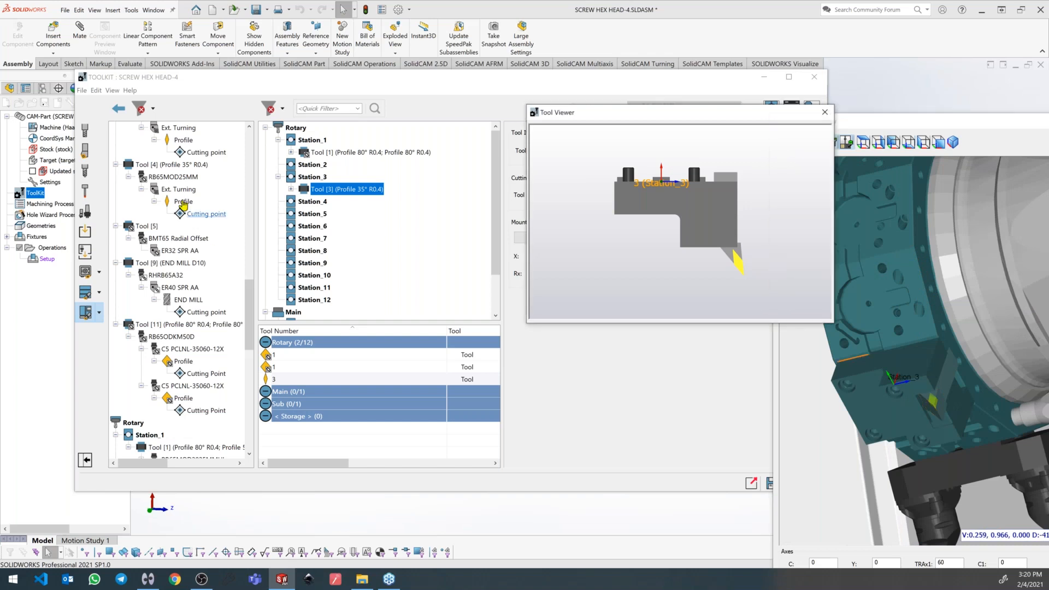
Copy the Profile 35° R0.4 tool from Station_3 onto Station_4.
right_click(313, 189)
left_click(334, 298)
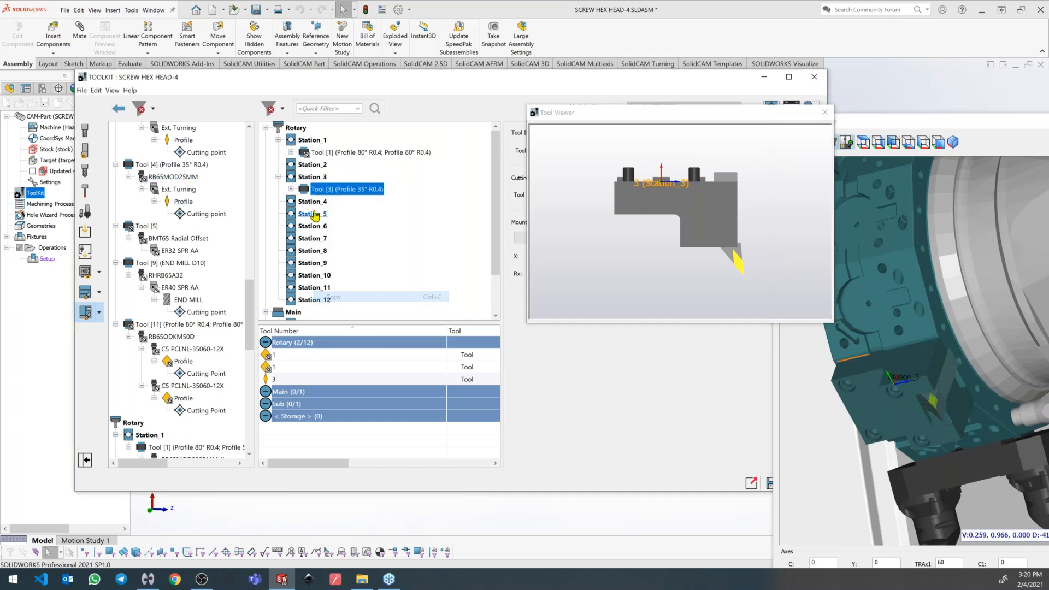
right_click(313, 205)
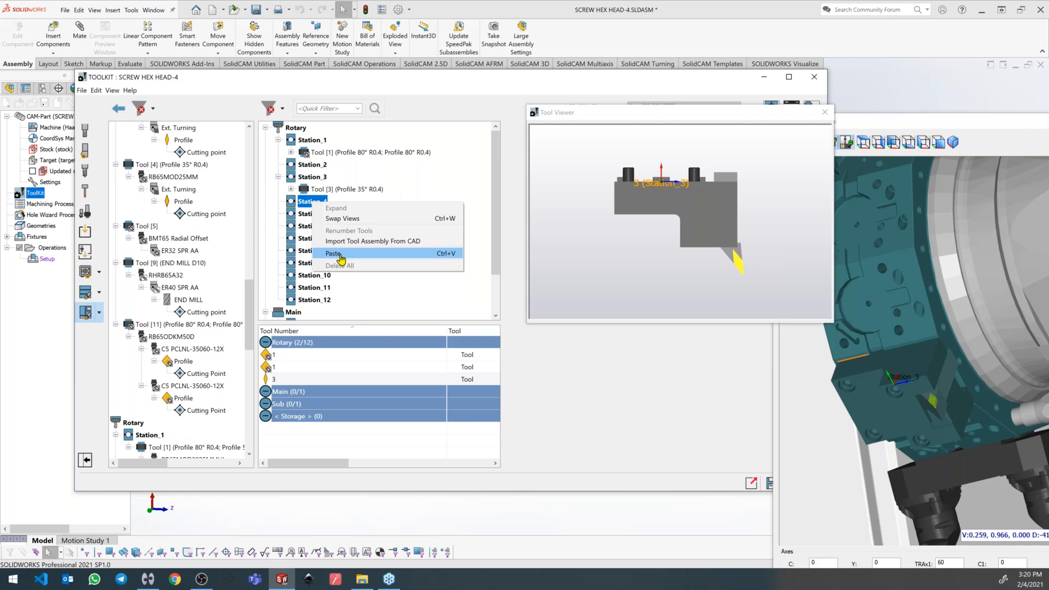
left_click(340, 254)
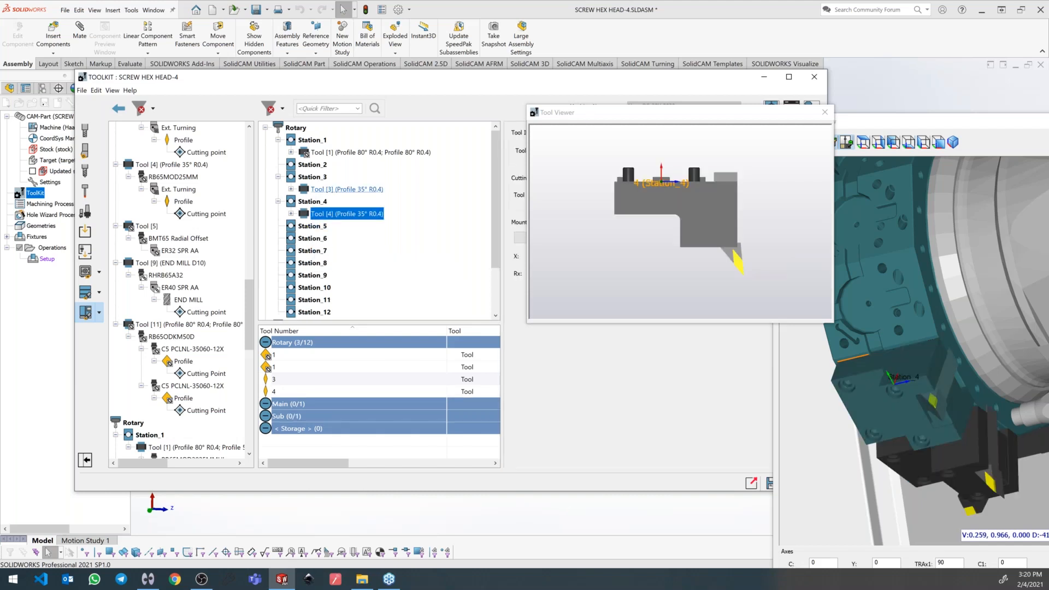
Set the Station_4 tool's mounting rotation Rx to 0 and check its flipped orientation in the machine preview.
left_click_drag(590, 113, 221, 176)
double_click(541, 272)
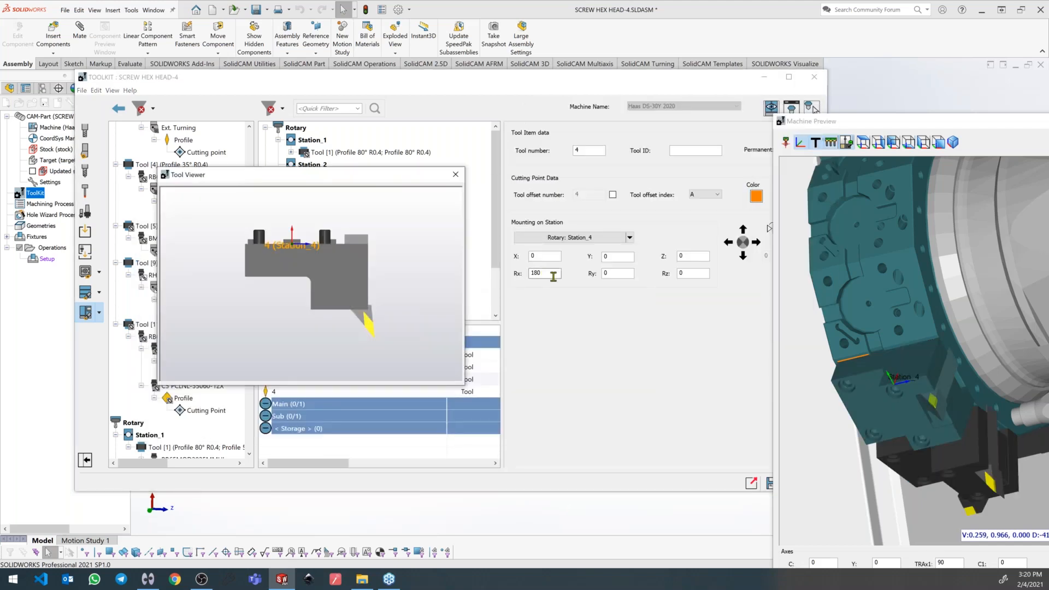
type("0")
left_click(538, 256)
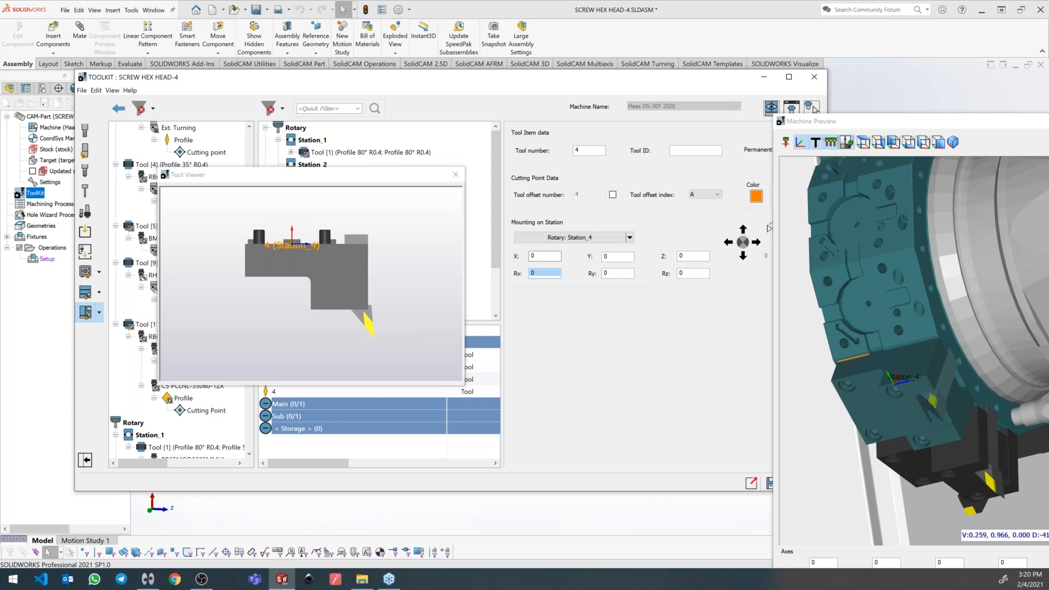
middle_click_drag(875, 376, 899, 383)
scroll(918, 380, "down", 3)
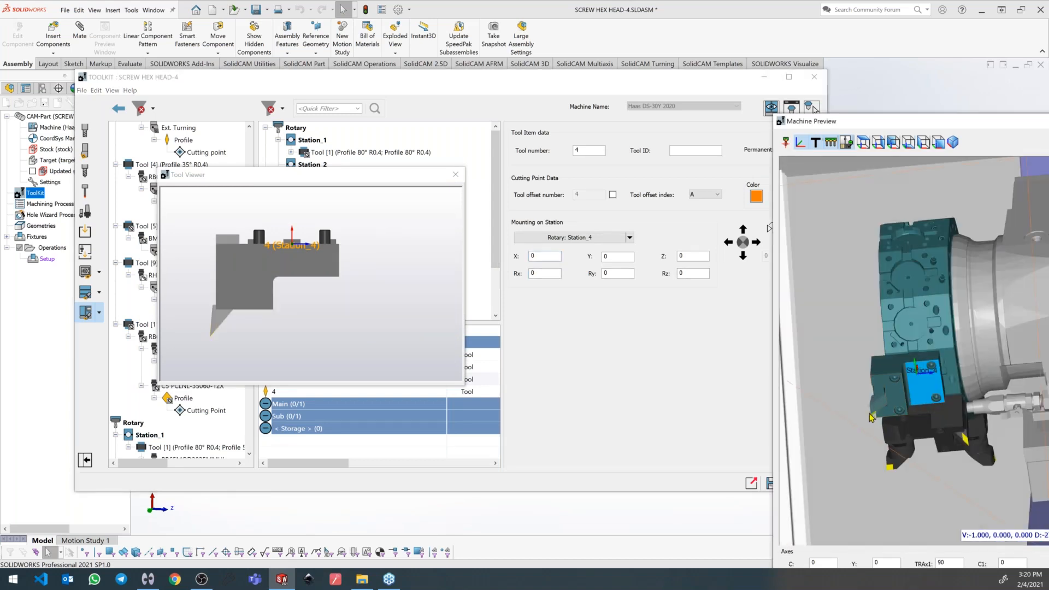
Review the thread insert of the Thread Pitch2mm R0.16 library tool and mount that tool on Rotary Station_6.
left_click_drag(353, 176, 722, 211)
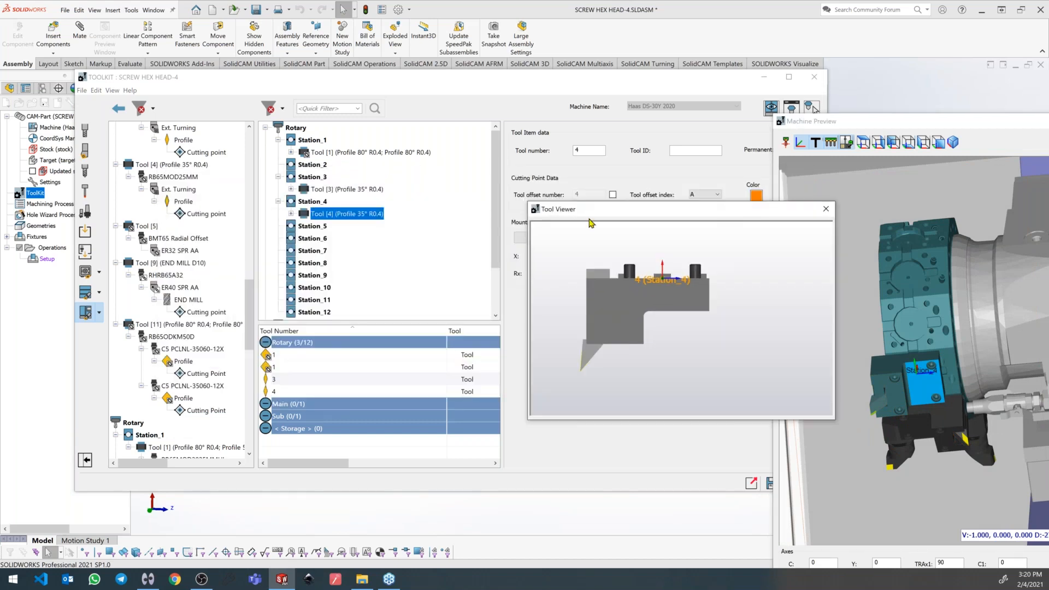
scroll(181, 295, "down", 4)
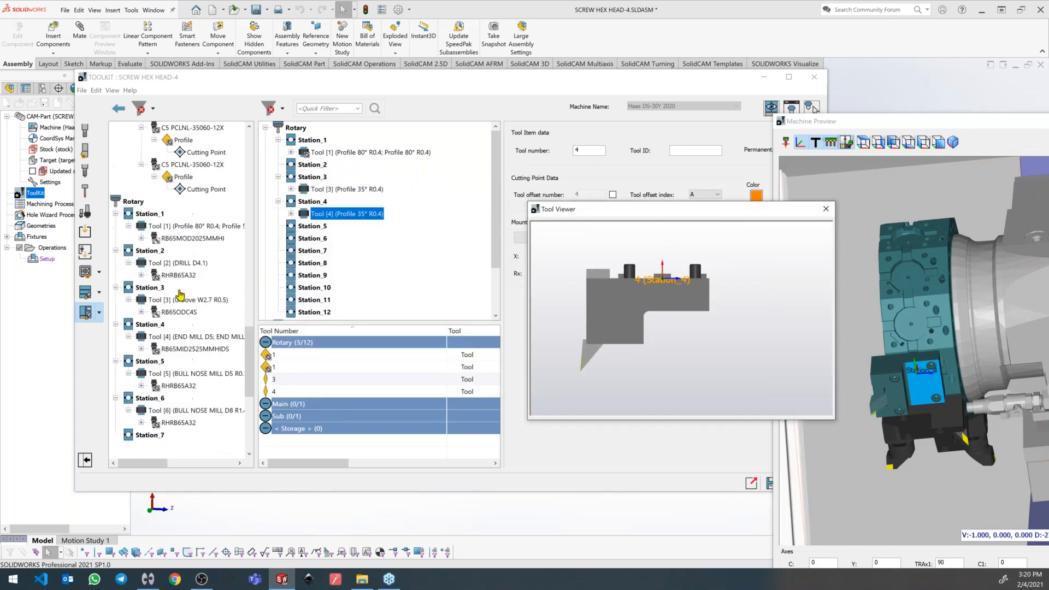
scroll(198, 251, "down", 7)
scroll(188, 218, "up", 6)
left_click(183, 153)
left_click_drag(629, 211, 333, 317)
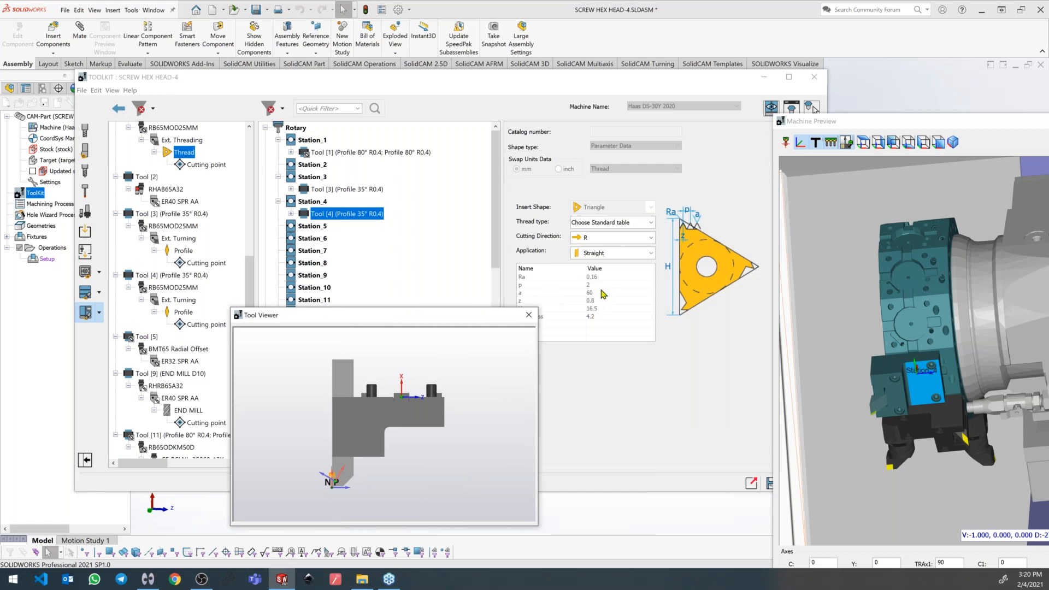
scroll(191, 187, "up", 2)
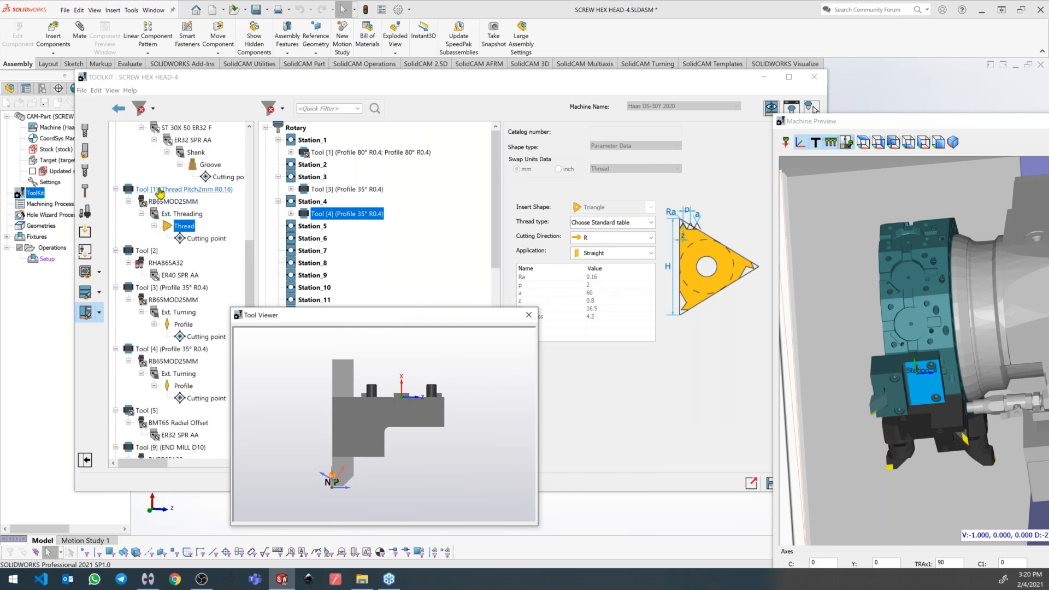
left_click_drag(162, 194, 326, 243)
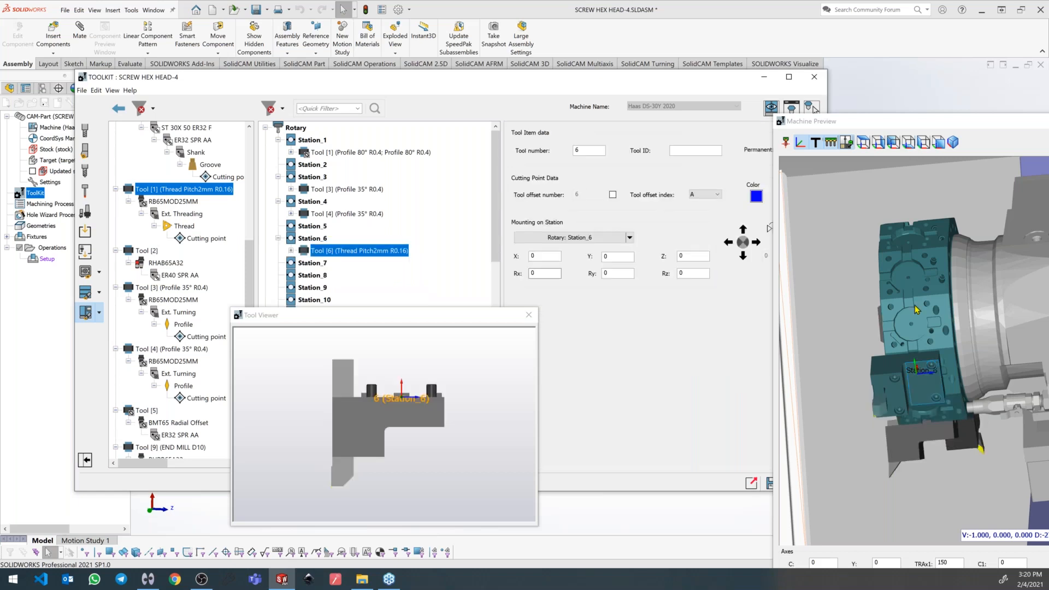
middle_click_drag(917, 309, 908, 518)
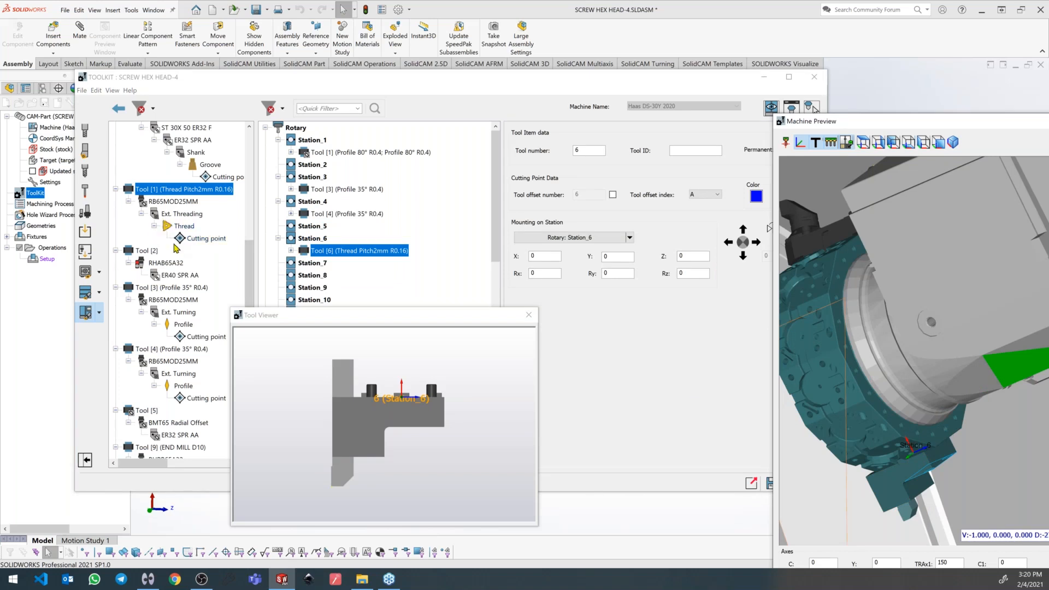
Inspect library Tool [9] (END MILL D10) in the Tool Viewer and mount it on Rotary Station_8.
scroll(155, 231, "down", 2)
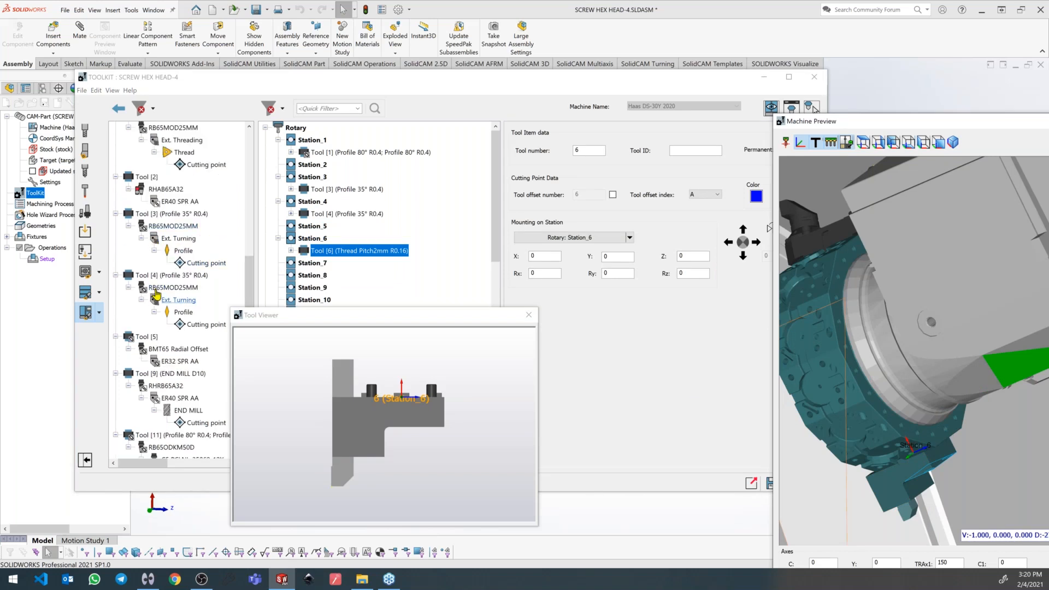
left_click(160, 289)
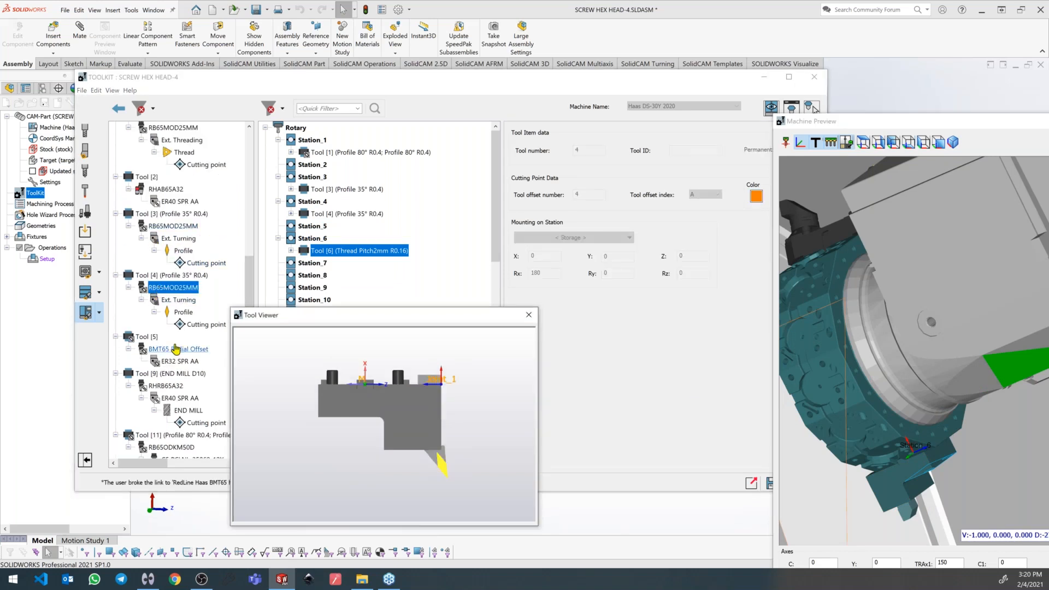
left_click(164, 373)
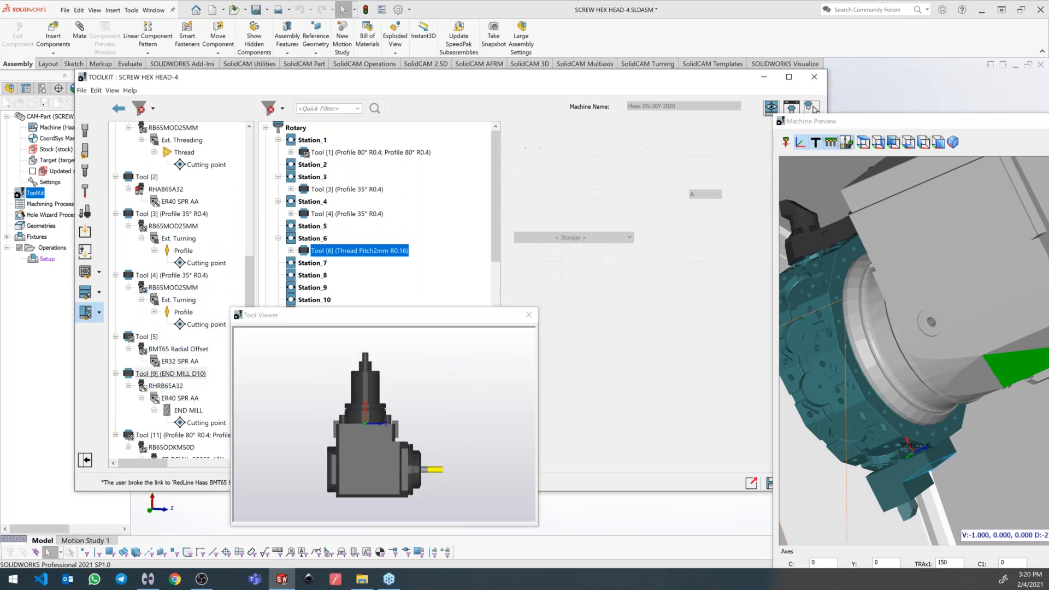
scroll(396, 462, "up", 5)
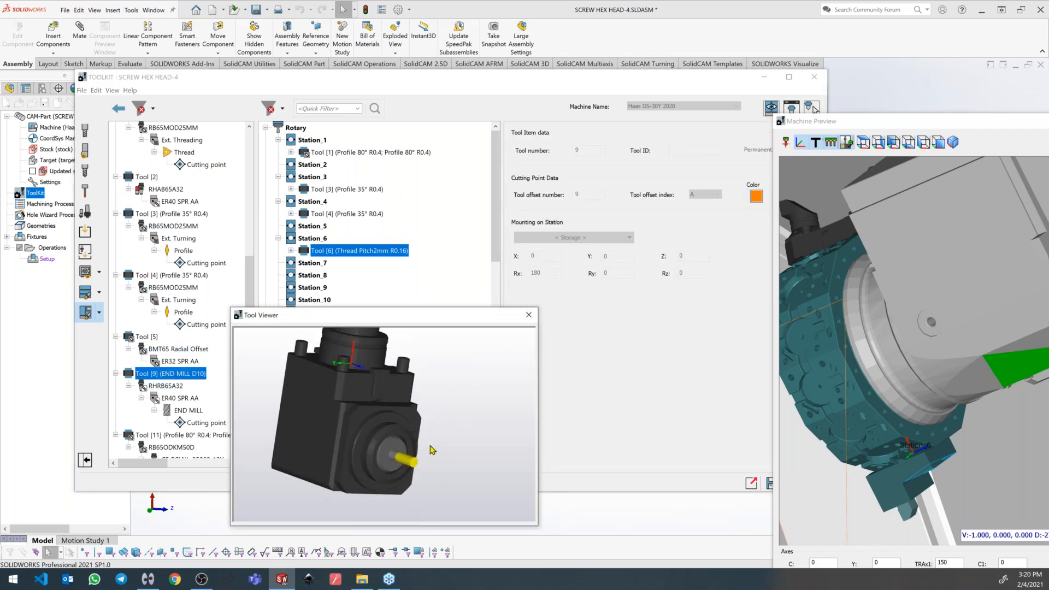
middle_click_drag(405, 420, 406, 435)
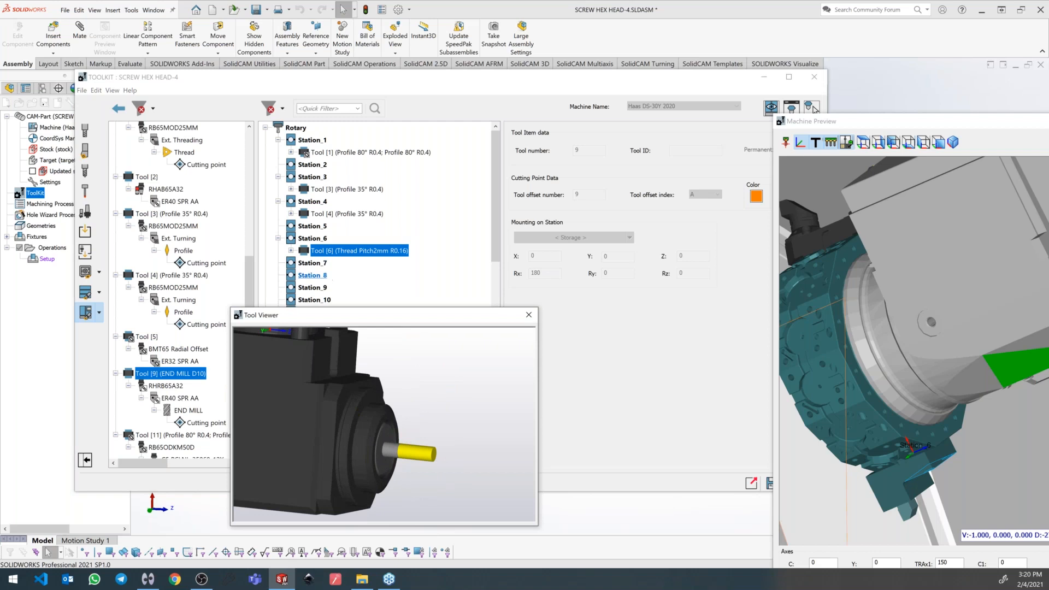
left_click_drag(379, 316, 534, 350)
left_click_drag(133, 374, 312, 275)
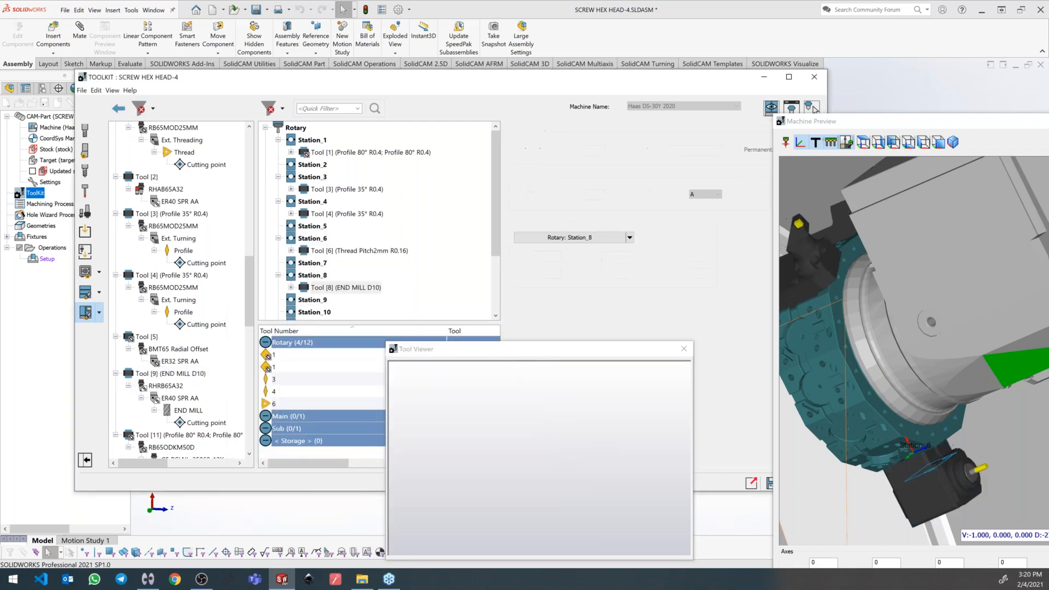
Move the double Profile 80° R0.4 tool from Station_1 to Station_10 and check its position on the turret in the machine preview.
middle_click_drag(909, 327, 869, 338)
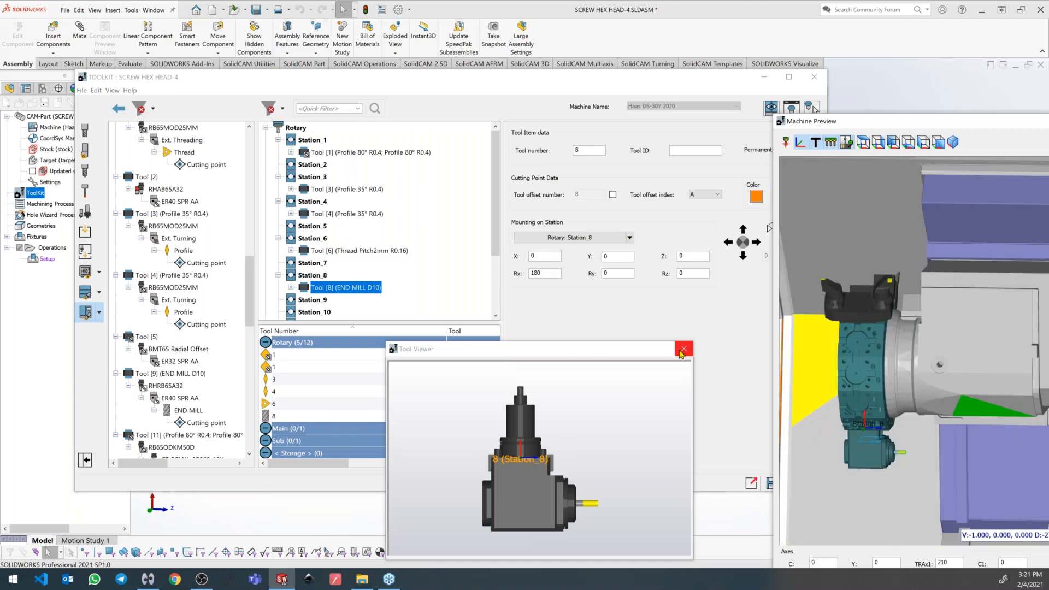
left_click_drag(895, 125, 478, 74)
left_click_drag(714, 256, 929, 266)
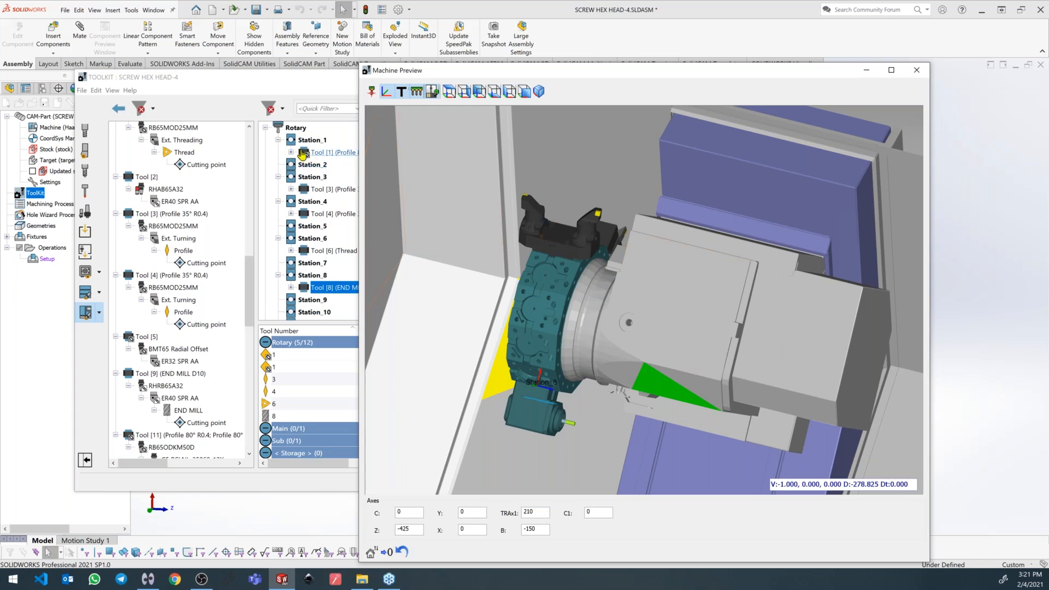
left_click_drag(302, 156, 315, 312)
scroll(605, 295, "up", 3)
mouse_move(605, 295)
middle_mouse_down()
mouse_move(616, 302)
mouse_move(613, 287)
middle_mouse_up()
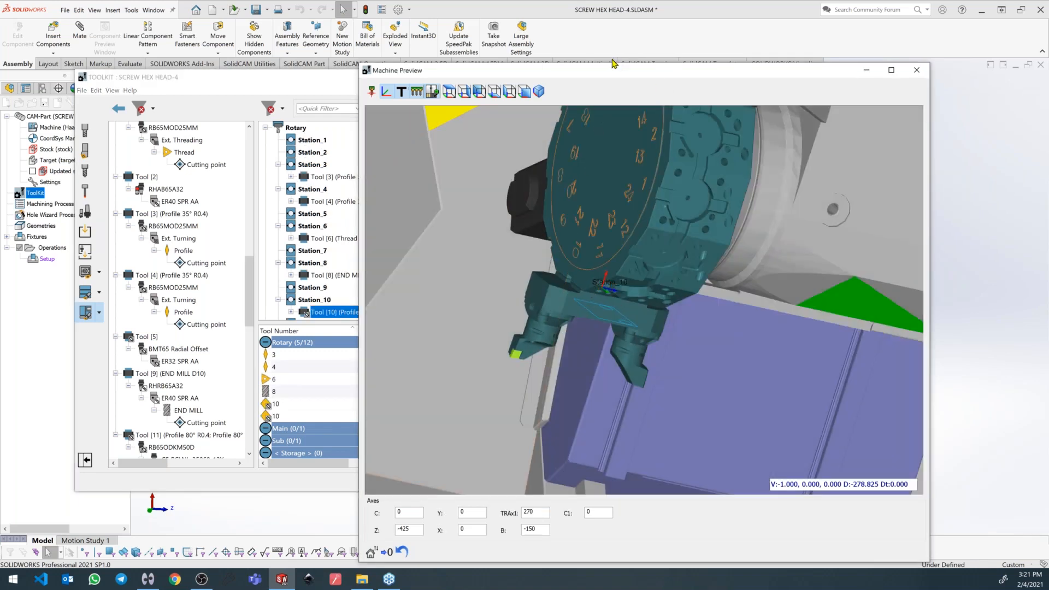
Save the toolkit with the mounted turret tools and exit it.
left_click_drag(654, 85, 1002, 96)
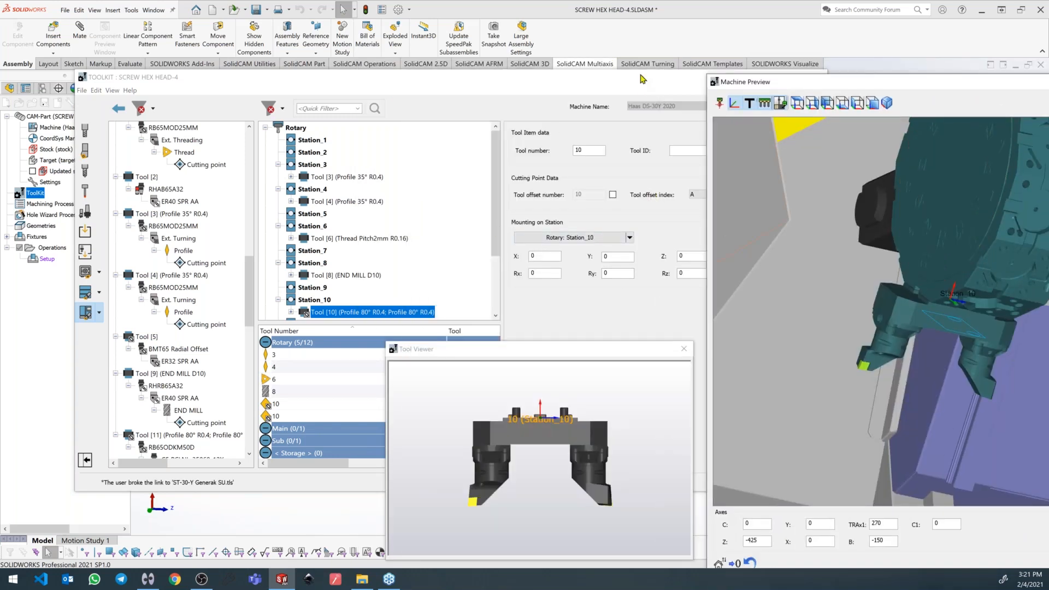
left_click_drag(642, 79, 348, 55)
left_click_drag(503, 354, 229, 121)
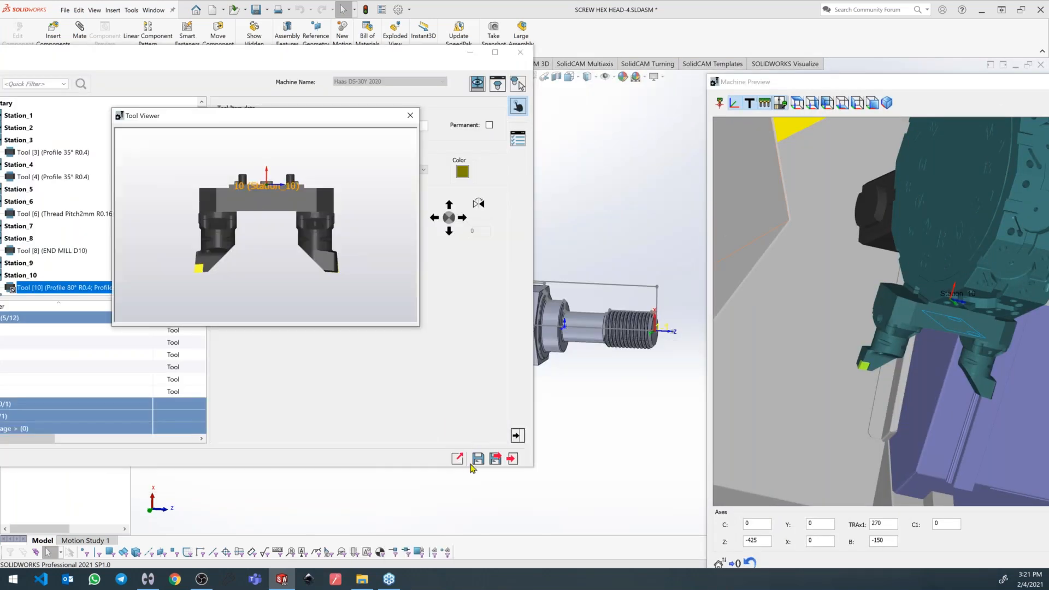
left_click(478, 463)
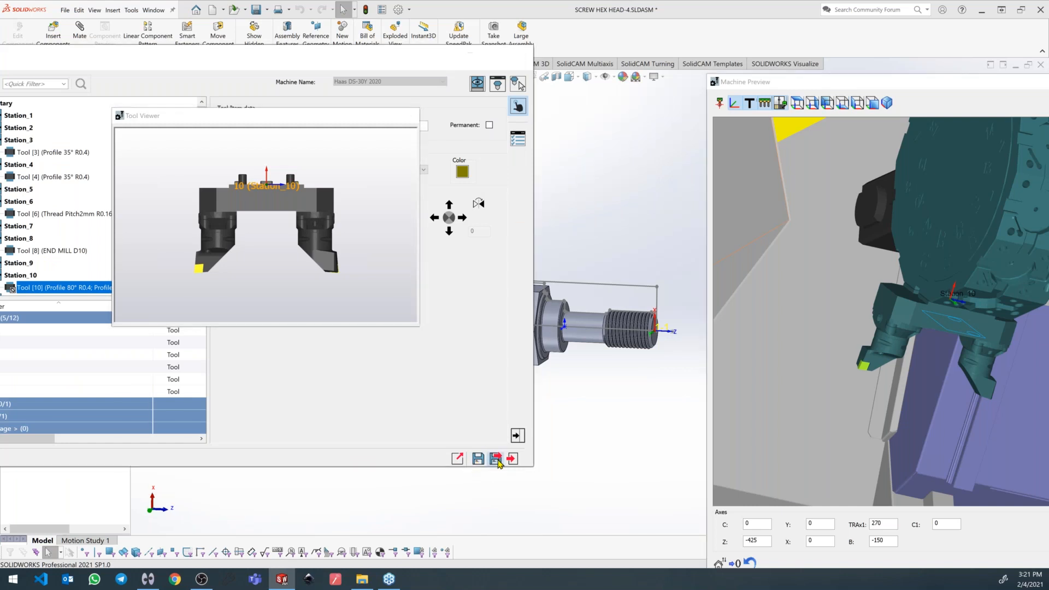
left_click(496, 460)
Add a Turning operation to Setup and define its wireframe geometry as a single chain along the front face at the threaded end.
scroll(679, 288, "down", 3)
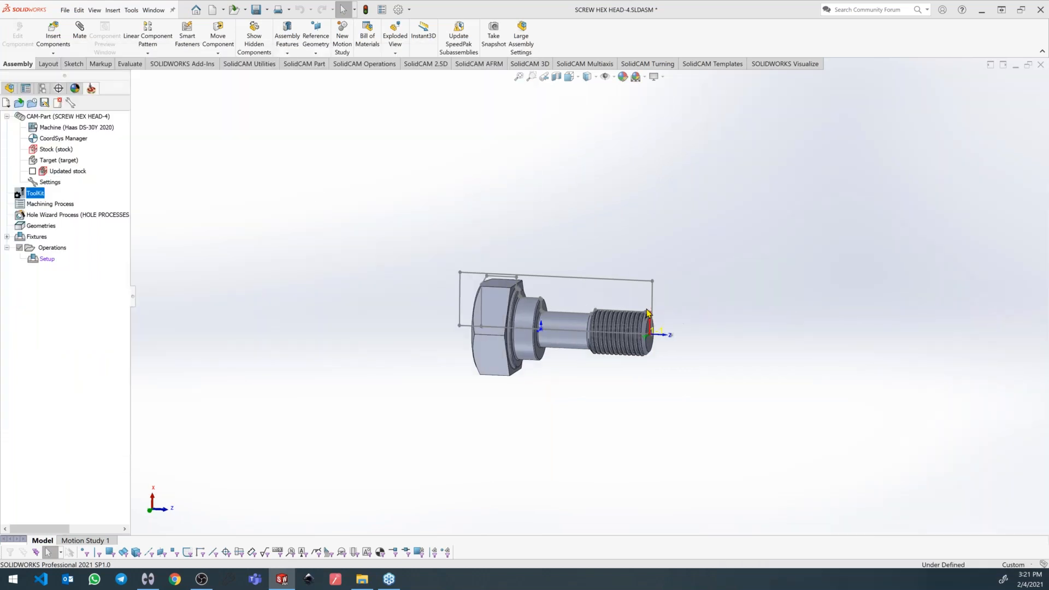
right_click(40, 259)
mouse_move(116, 407)
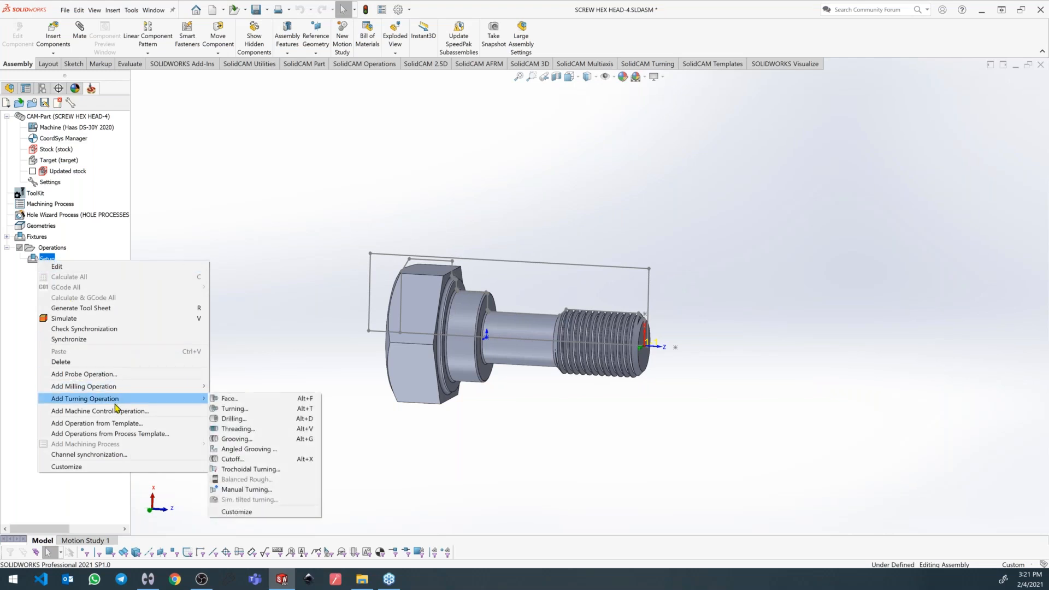
left_click(258, 411)
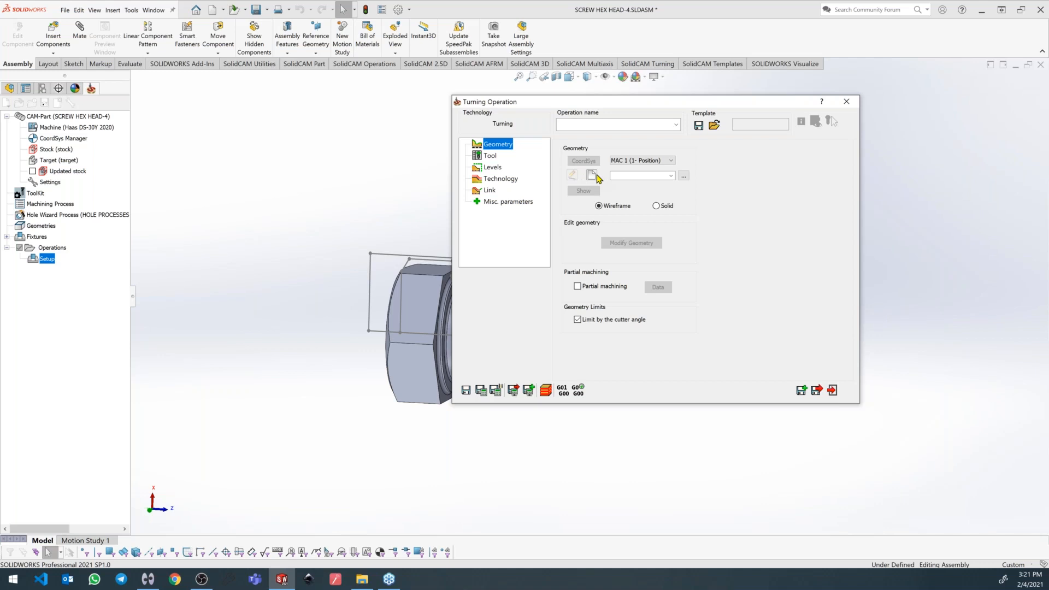
left_click(592, 176)
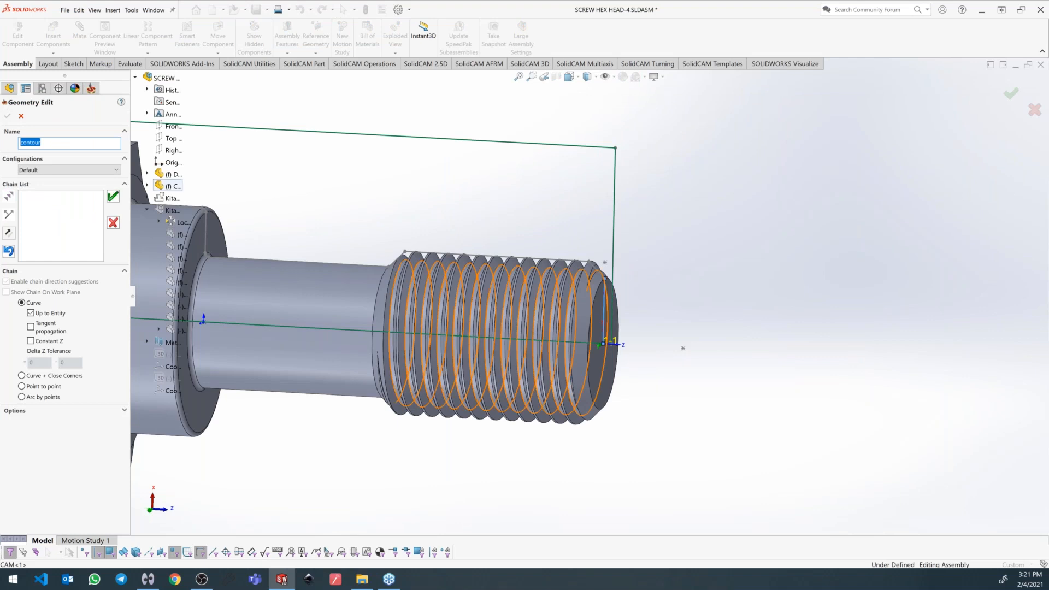
left_click(113, 196)
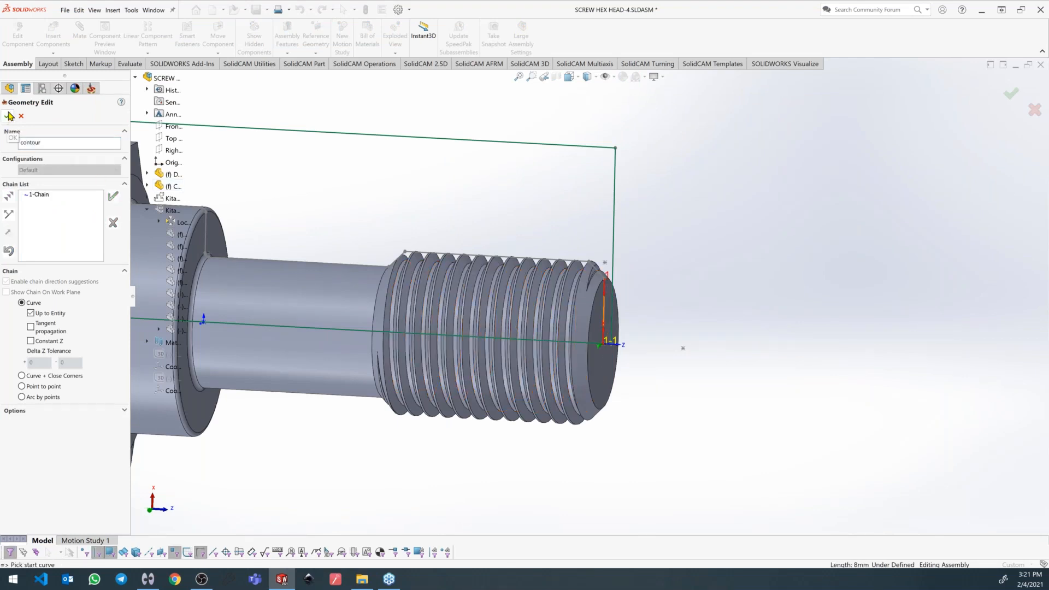
left_click(9, 117)
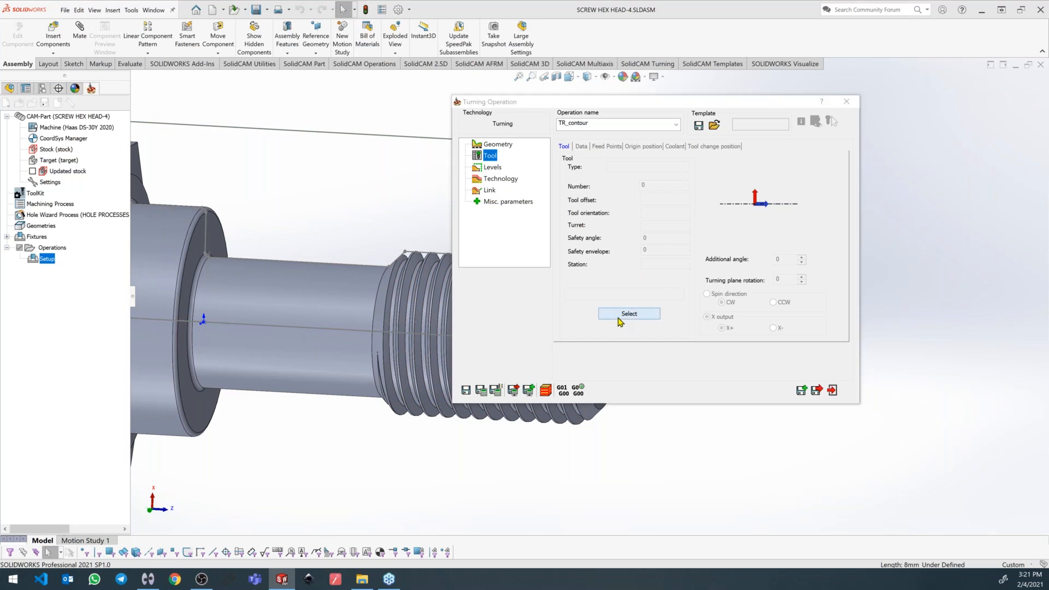
Assign the second Profile 80° insert of the Station_10 tool, nearest the chuck, to the turning operation.
left_click(629, 314)
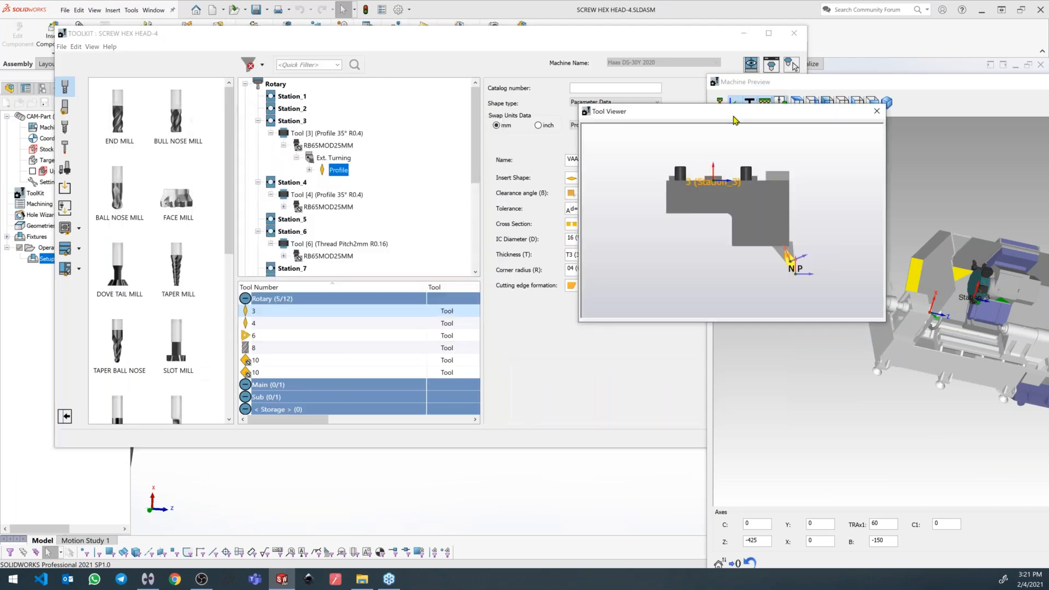
left_click(255, 361)
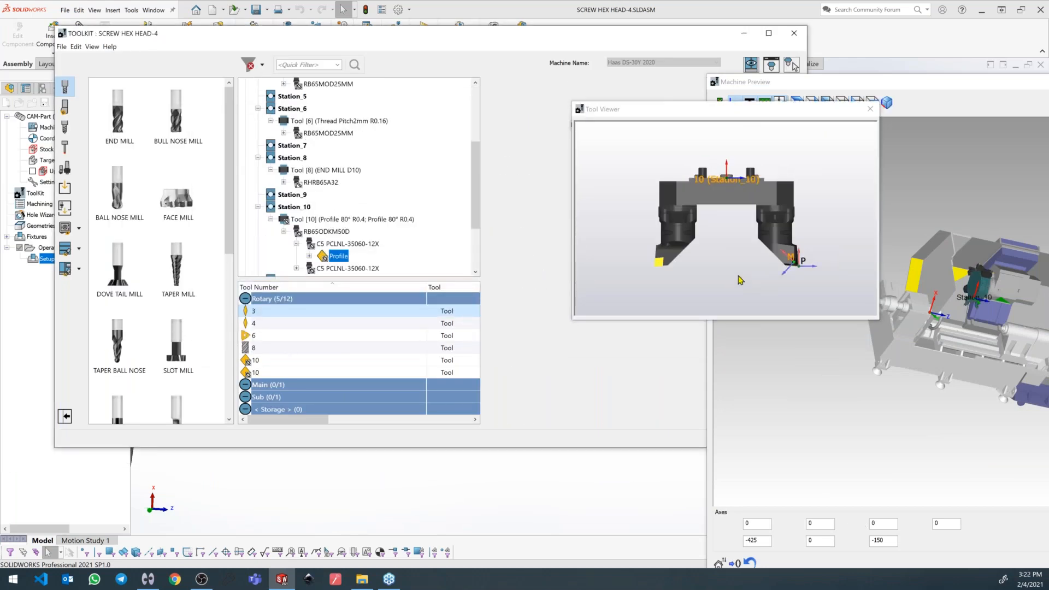
left_click(251, 373)
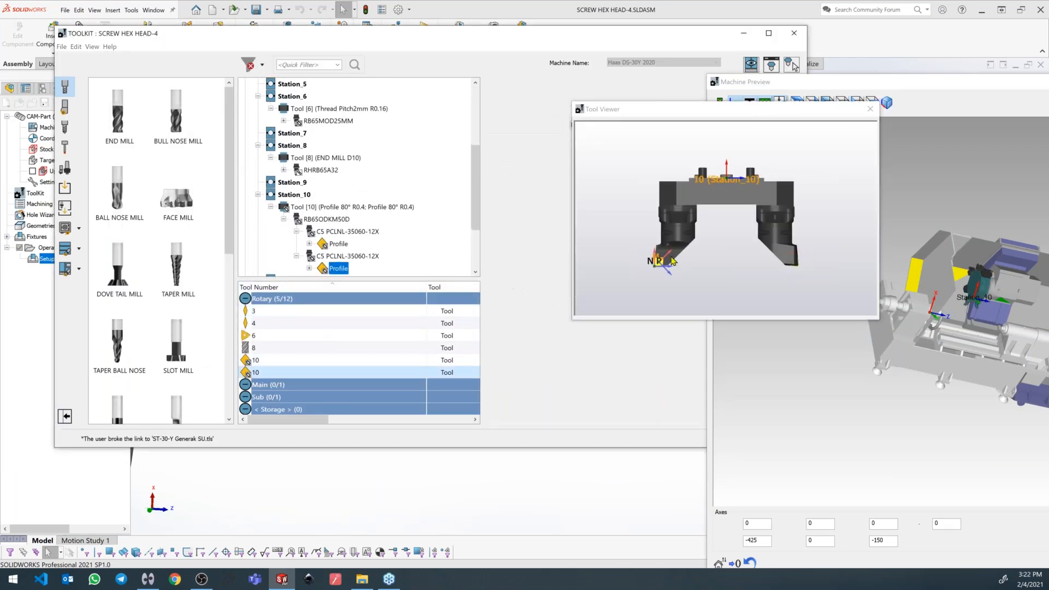
scroll(672, 256, "up", 3)
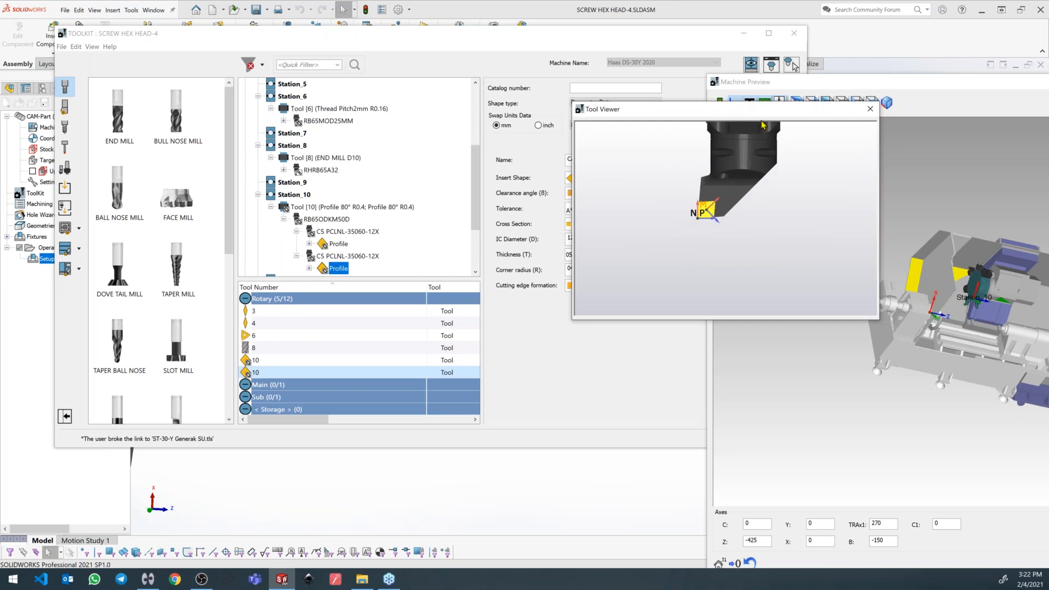
left_click_drag(695, 36, 432, 56)
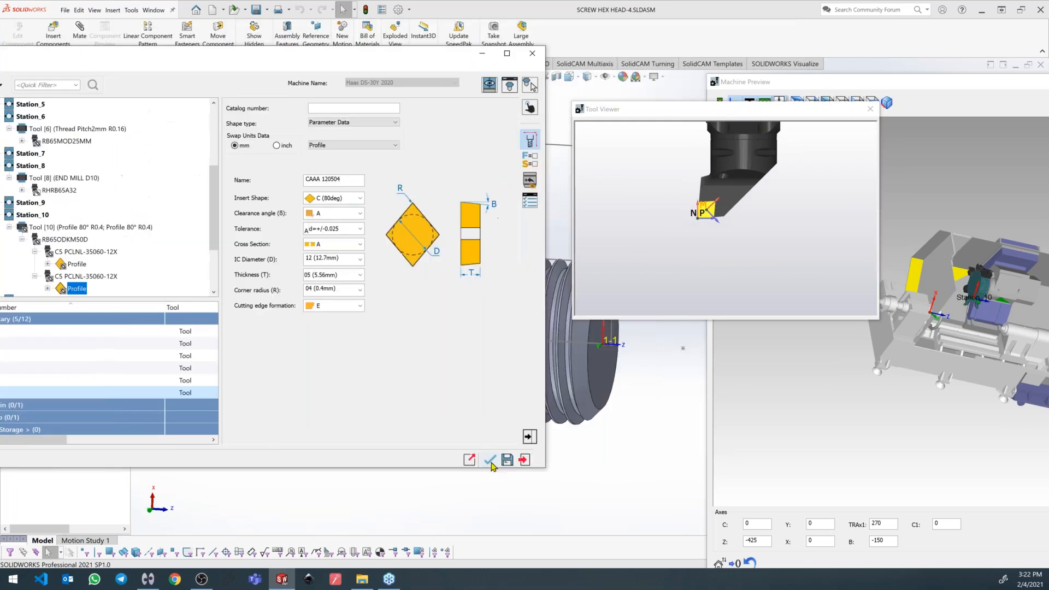
left_click(490, 462)
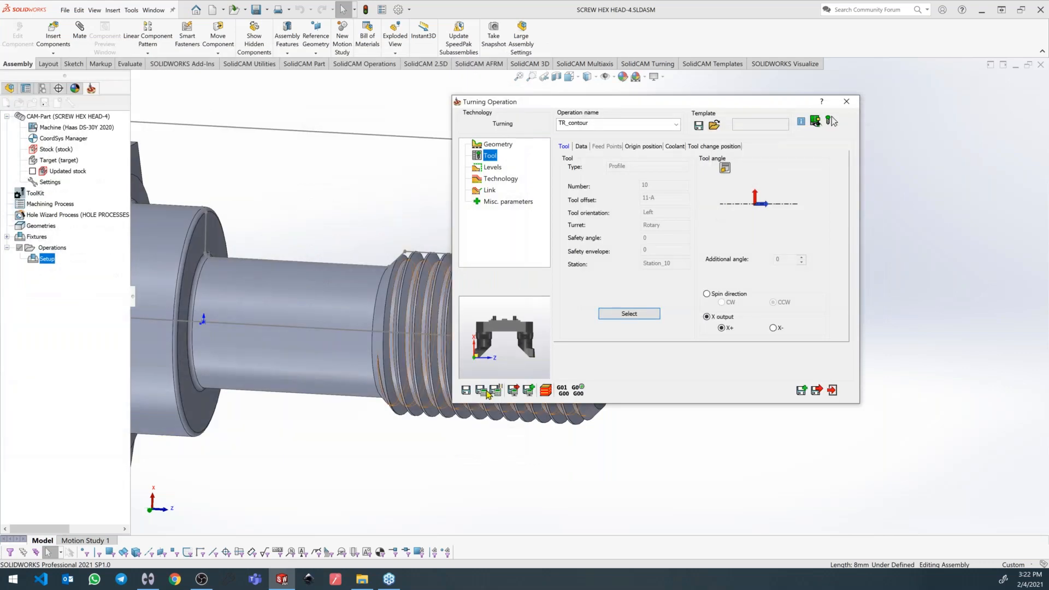
Save and calculate the operation, change its technology mode to front facing with Rough work type, and recalculate it.
left_click(481, 391)
left_click_drag(742, 106, 1048, 116)
left_click(808, 194)
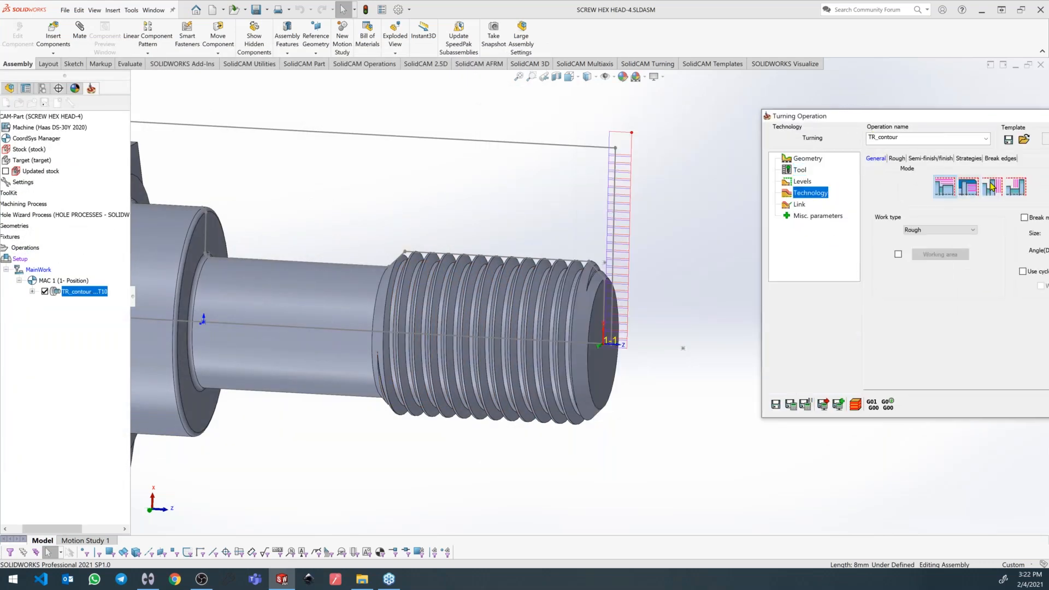
left_click(998, 187)
left_click(791, 404)
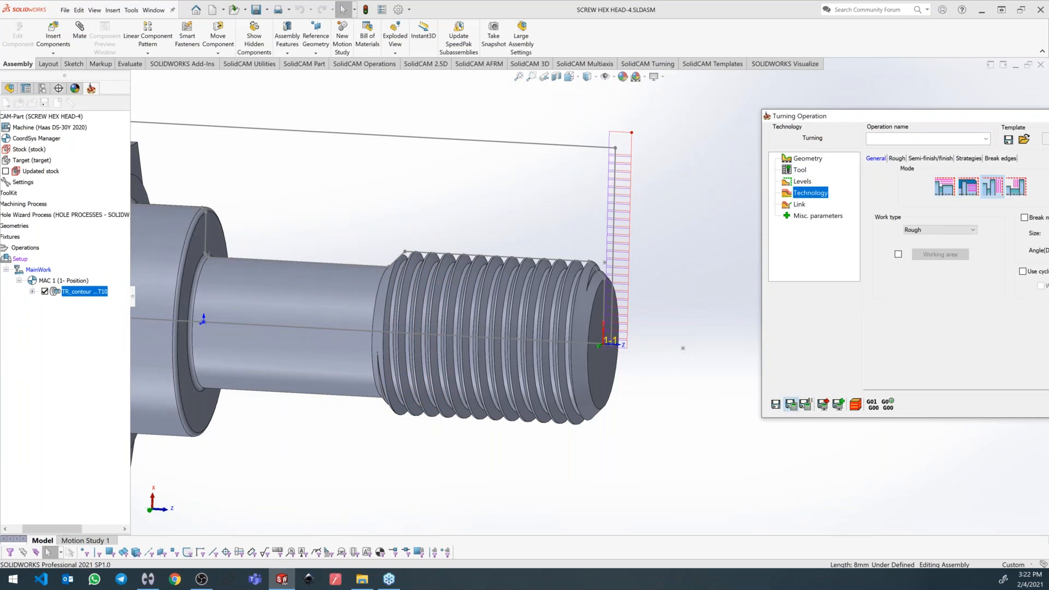
Examine how the Station_10 tool approaches the screw at MAC 1 in the operation's machine preview.
left_click_drag(881, 122, 724, 129)
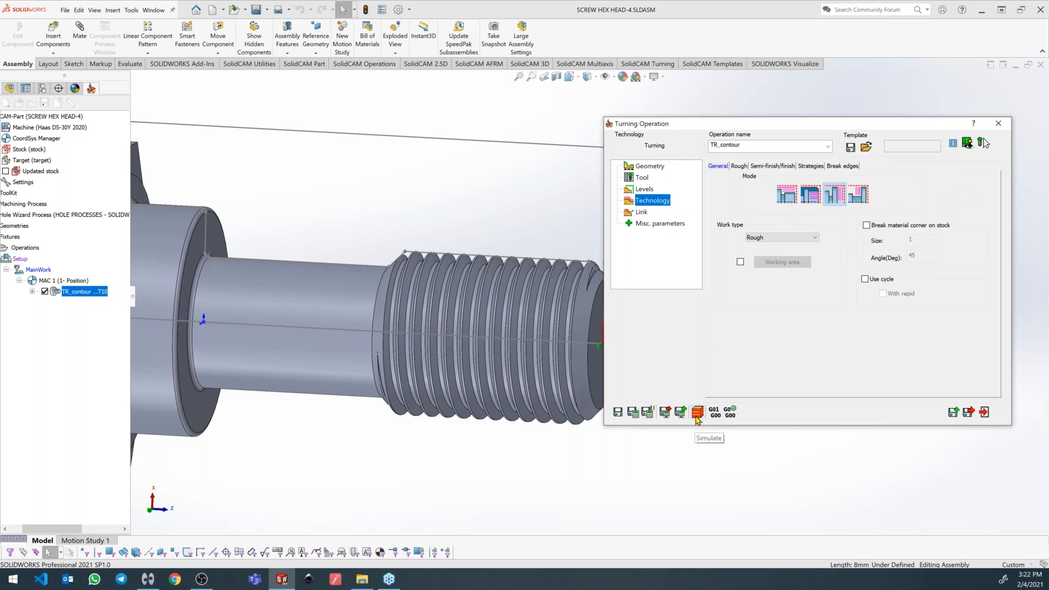
left_click(968, 144)
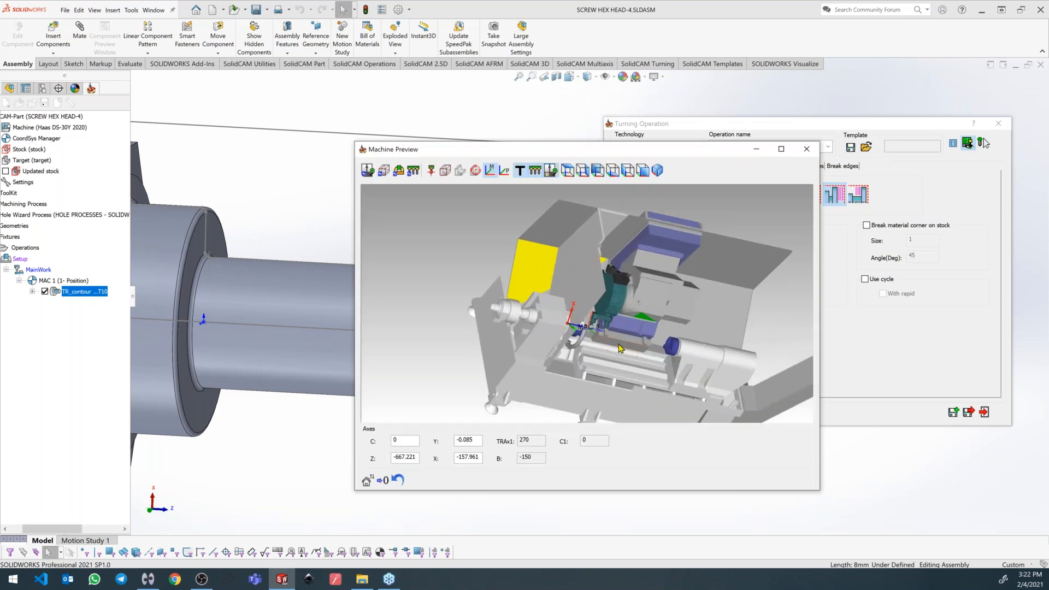
scroll(568, 309, "up", 5)
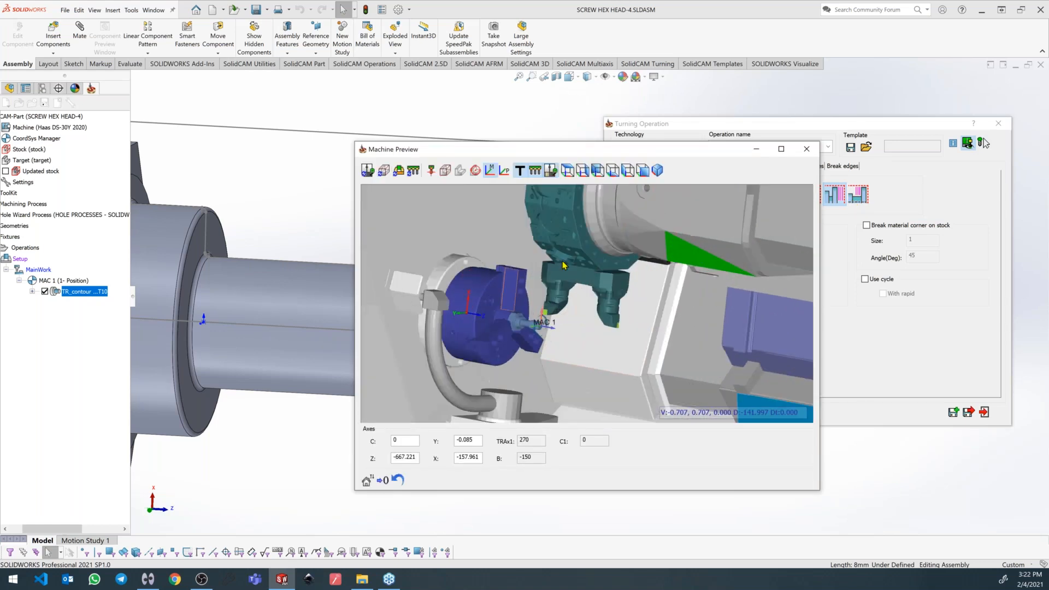
scroll(568, 328, "up", 3)
scroll(575, 331, "up", 4)
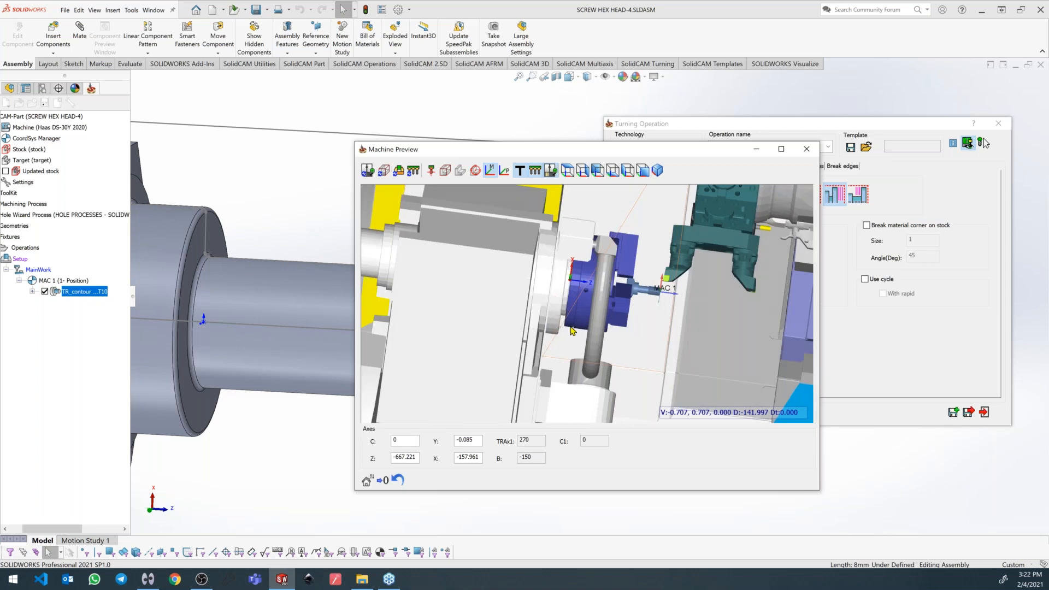
middle_click_drag(605, 327, 595, 326)
scroll(462, 319, "up", 2)
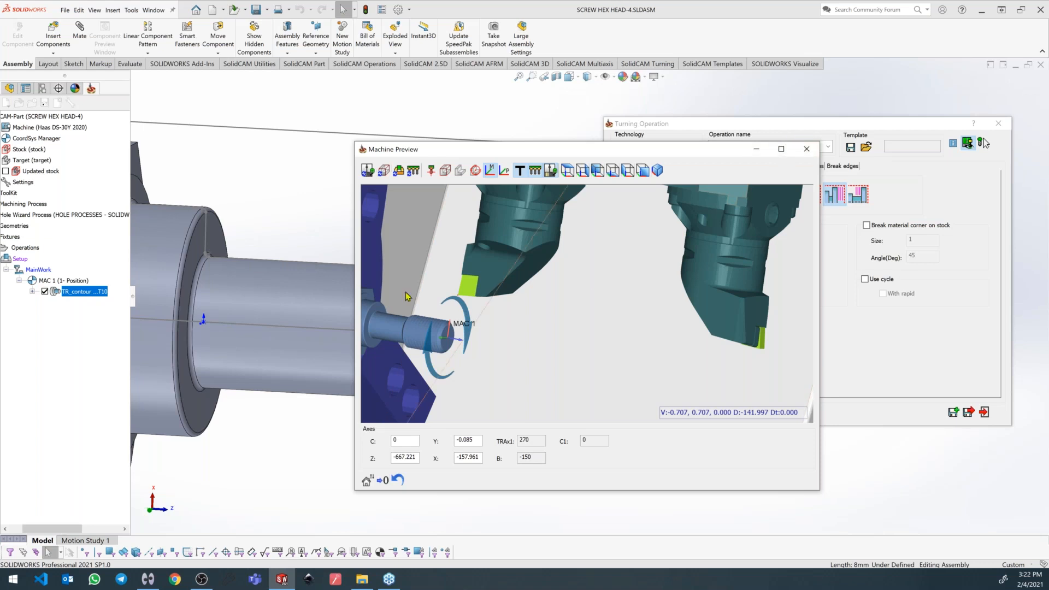
left_click(808, 149)
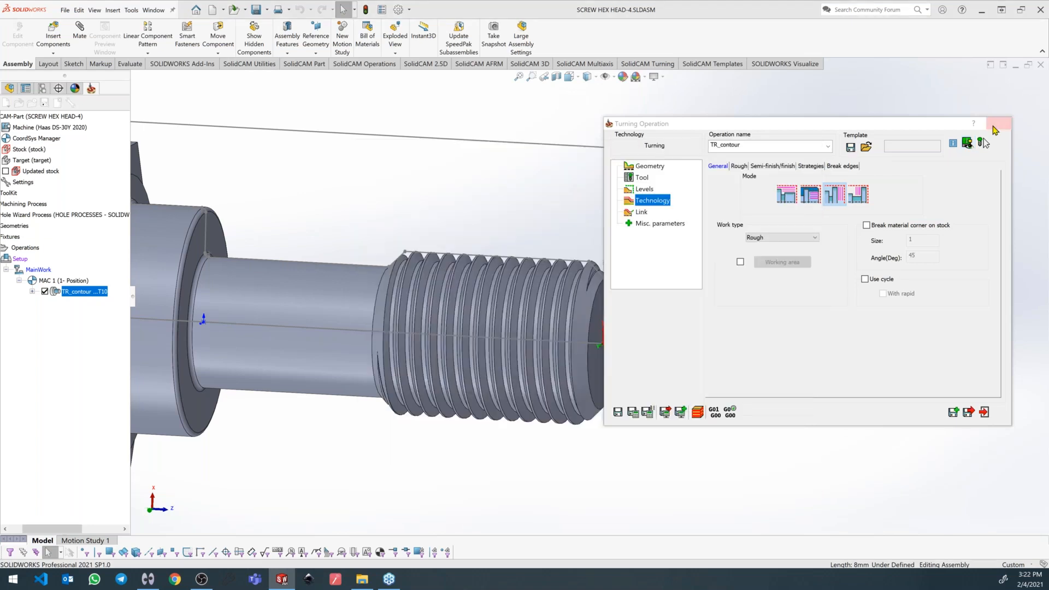
Close the turning operation, open TR_contour in SolidCAM Simulator, and examine the chuck, stock and mounted turret tools from several angles.
left_click(995, 130)
right_click(70, 292)
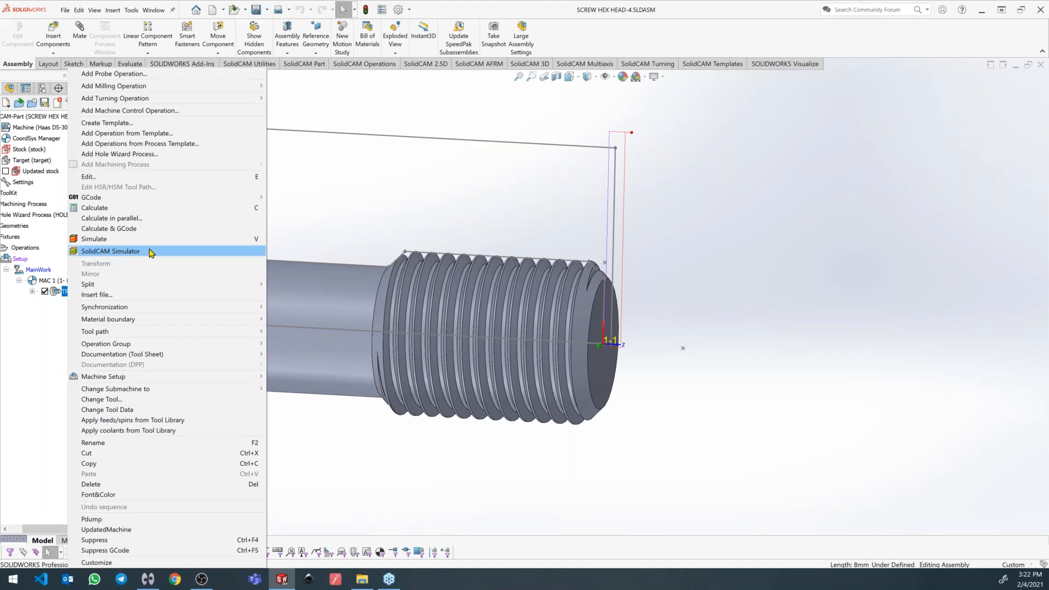
left_click(152, 253)
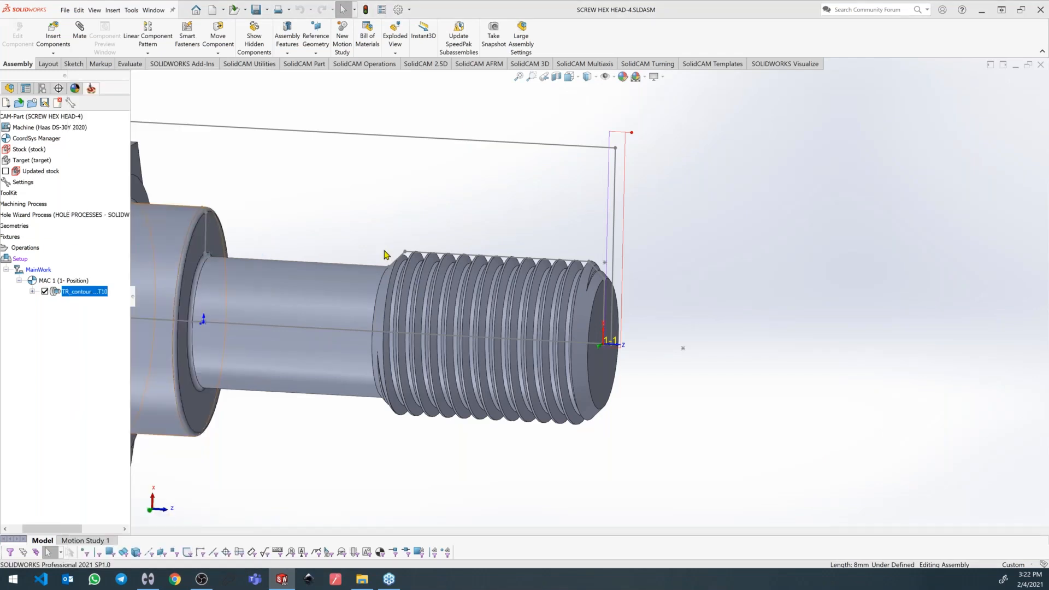
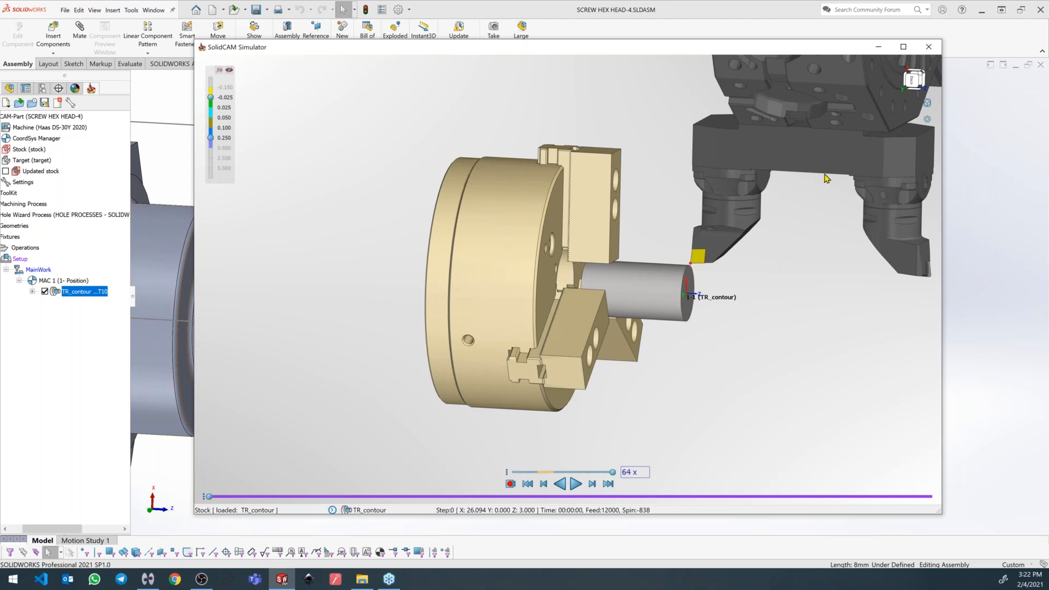
scroll(554, 359, "up", 3)
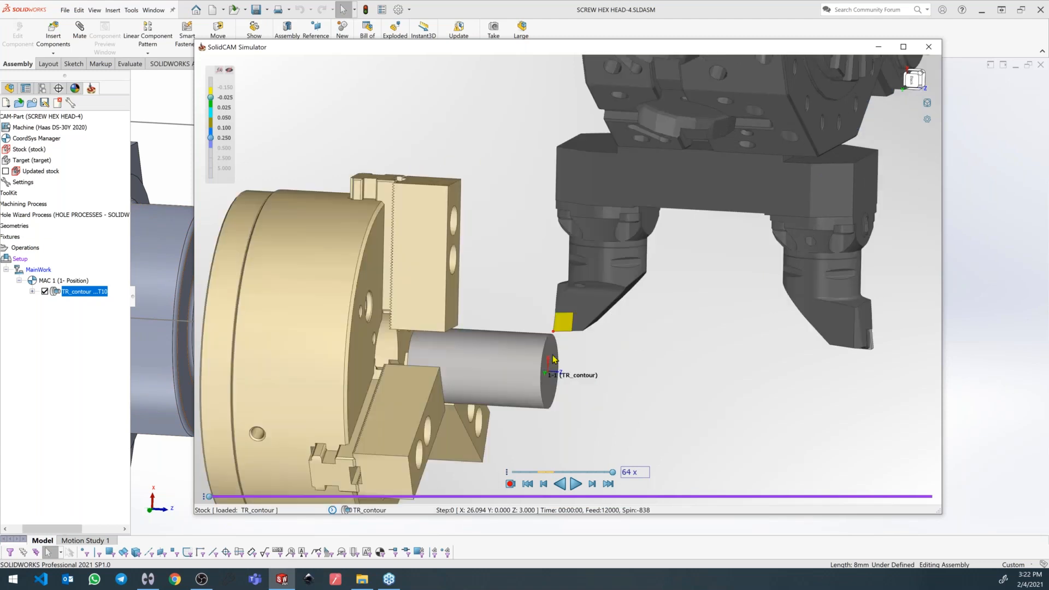
middle_click_drag(658, 392, 635, 385)
scroll(577, 323, "down", 6)
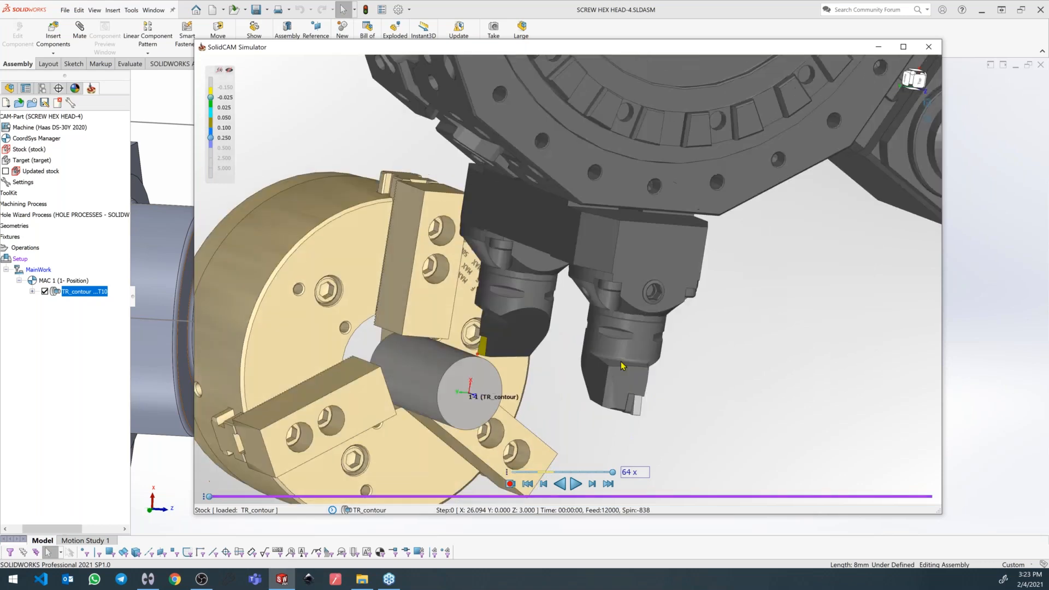
middle_click_drag(578, 322, 563, 230)
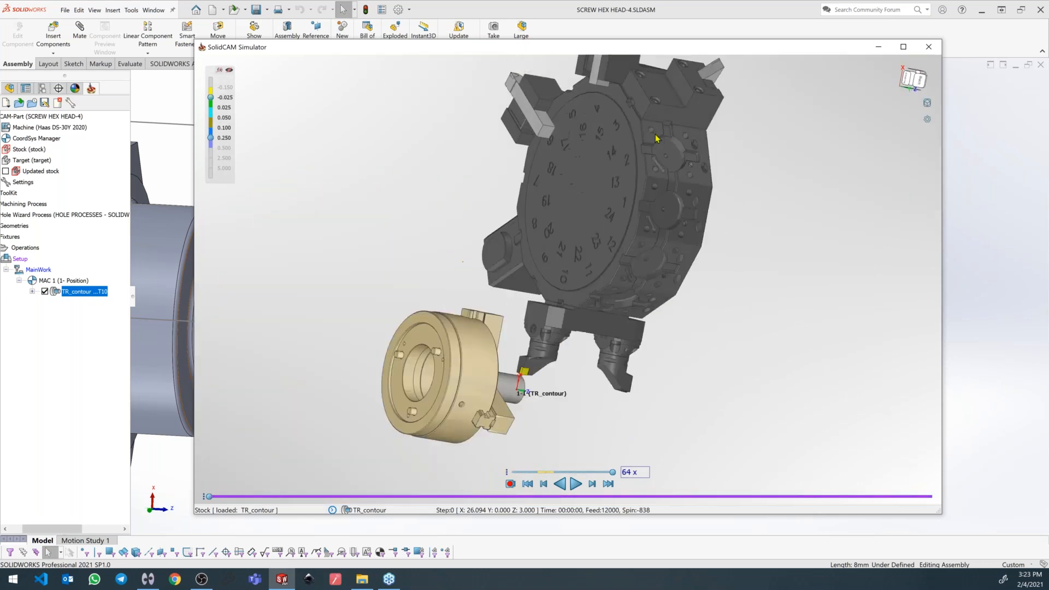
scroll(746, 147, "up", 2)
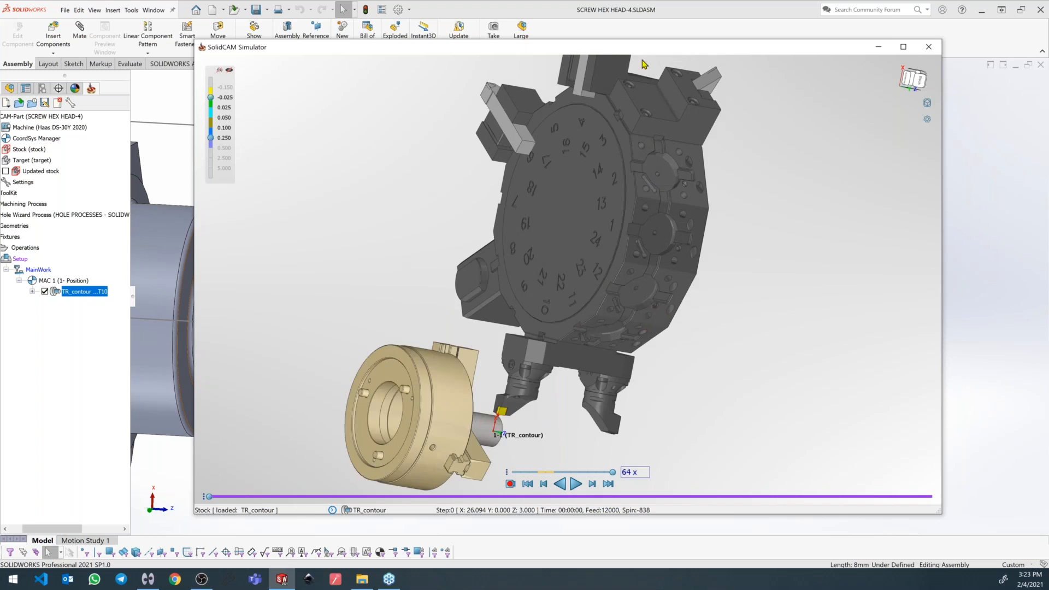
middle_click_drag(711, 264, 530, 472)
scroll(505, 429, "up", 3)
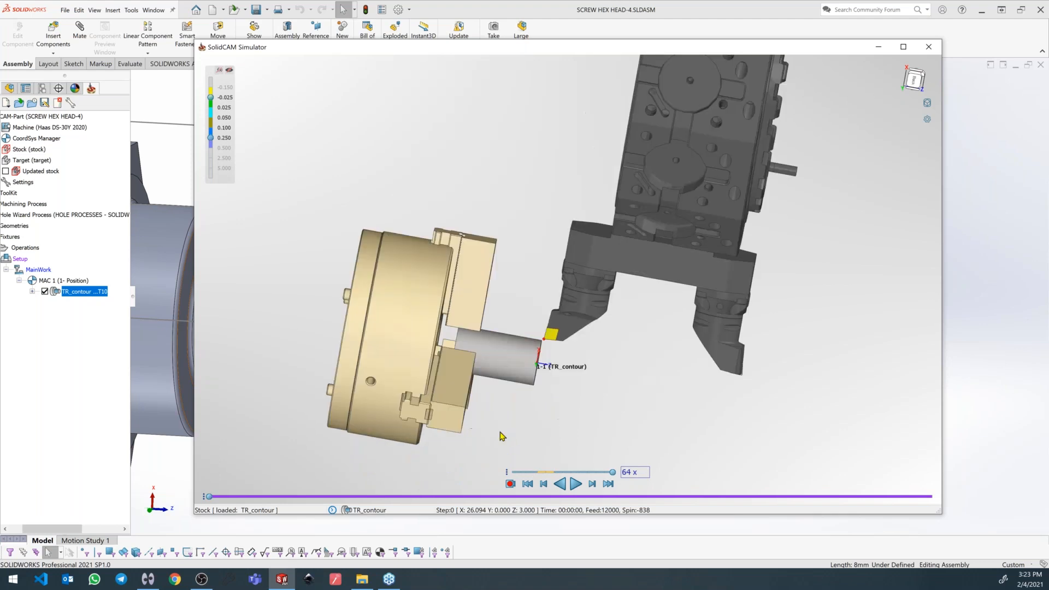
Play the TR_contour facing simulation, watch the cut up close, and close the simulator.
left_click(576, 484)
mouse_move(570, 359)
middle_mouse_down()
mouse_move(553, 352)
mouse_move(563, 353)
middle_mouse_up()
scroll(563, 352, "up", 3)
left_click(929, 47)
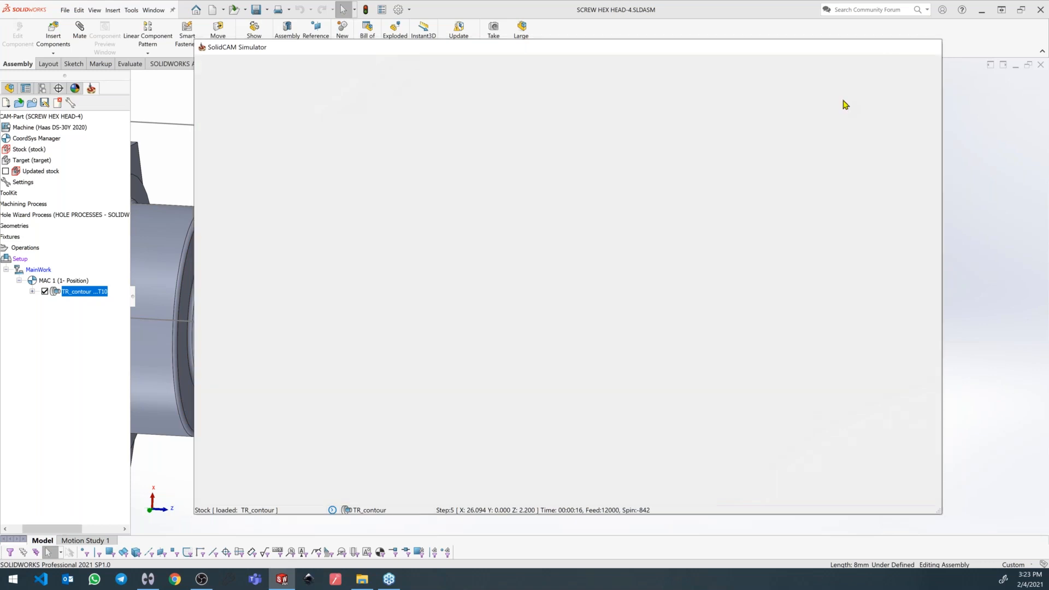
Add a turning operation after TR_contour and define its wireframe chain along the screw profile from the front chamfer up to the hex head.
middle_click_drag(605, 220, 563, 226)
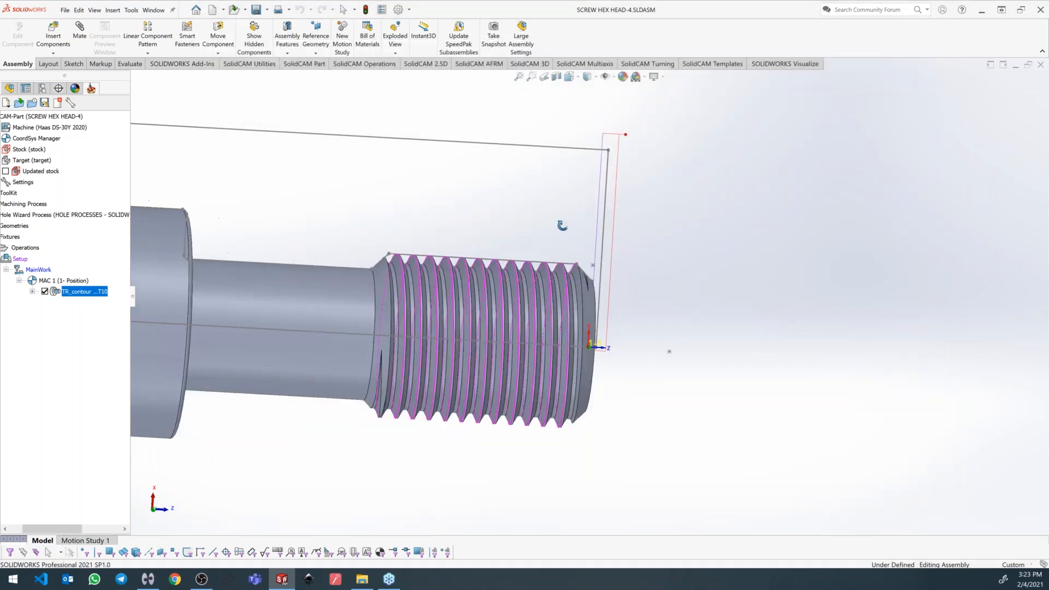
right_click(76, 291)
mouse_move(136, 98)
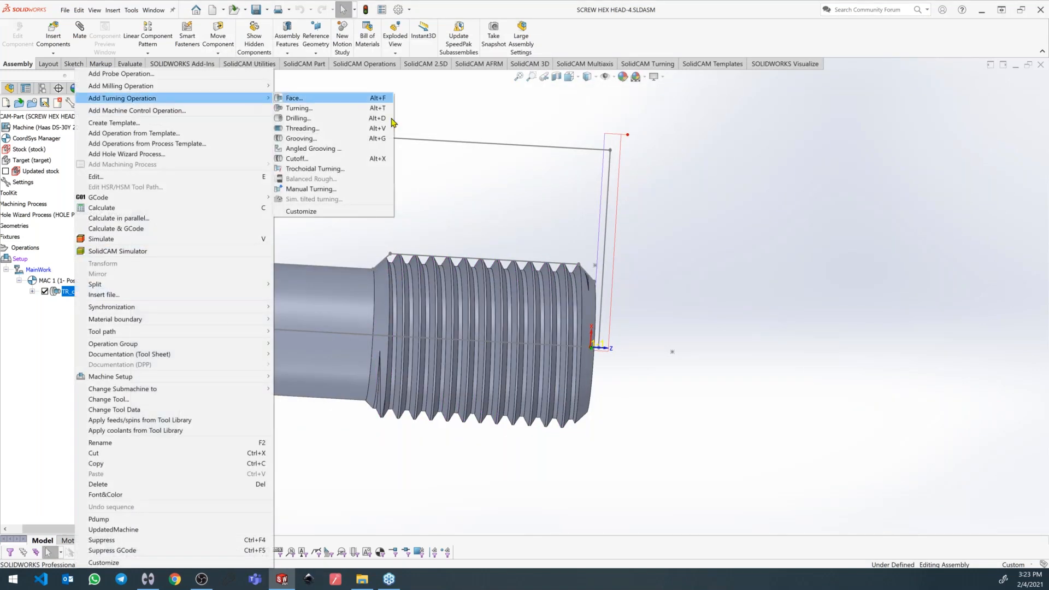
left_click(326, 109)
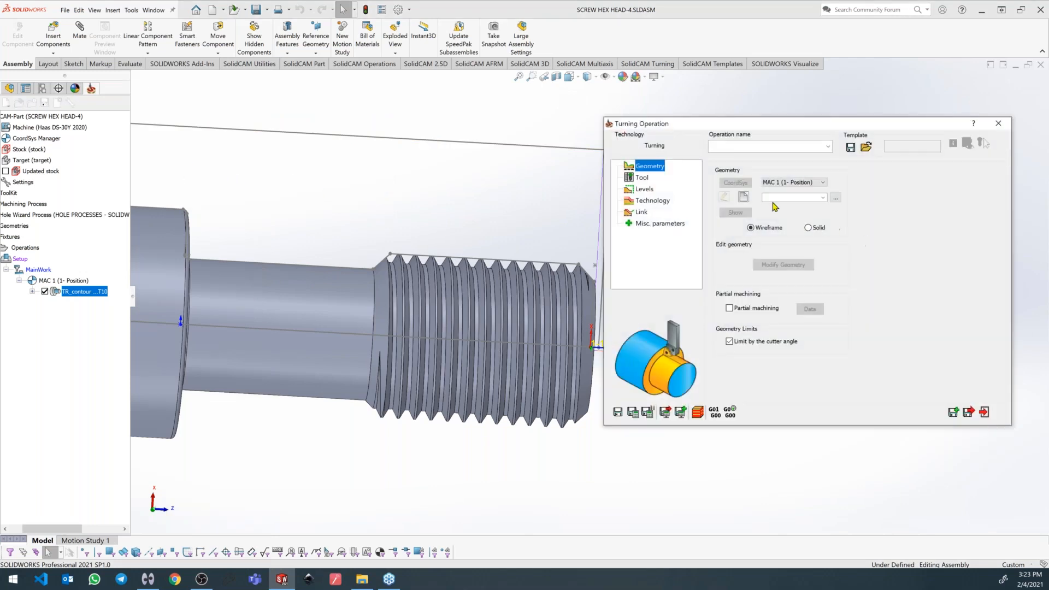
left_click(744, 197)
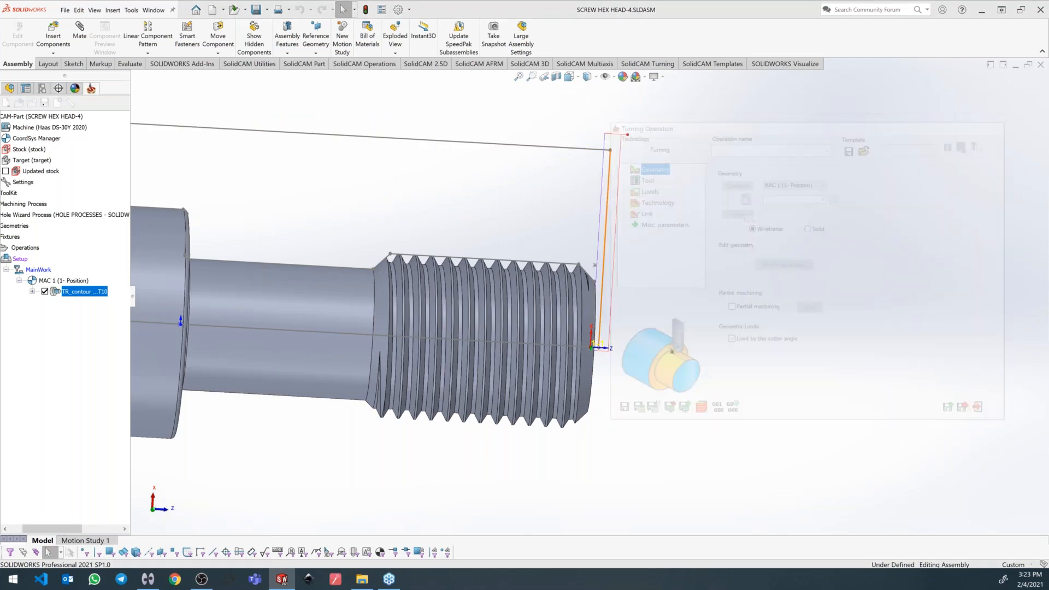
left_click(595, 283)
scroll(595, 283, "up", 3)
left_click(309, 200)
left_click(114, 198)
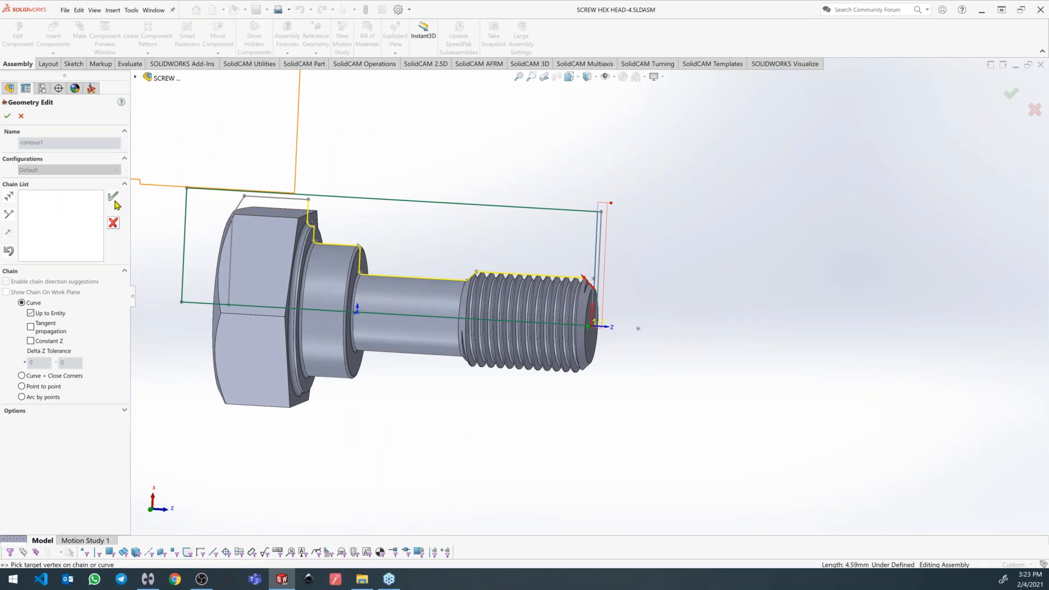
left_click(7, 115)
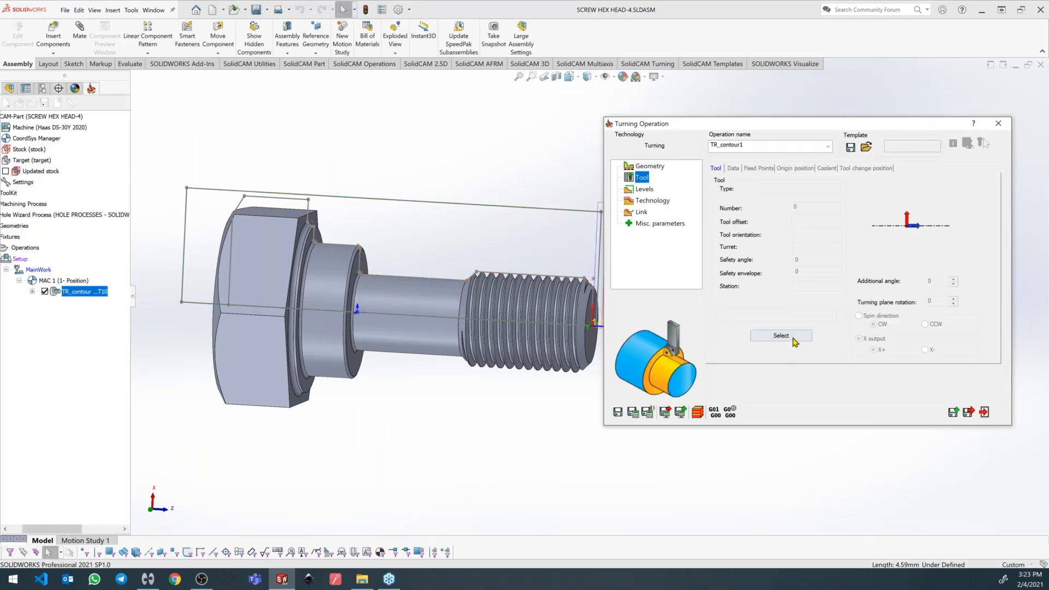
Assign the second Profile 80° R0.4 insert of tool 10 on Station_10 to the turning operation.
left_click(793, 337)
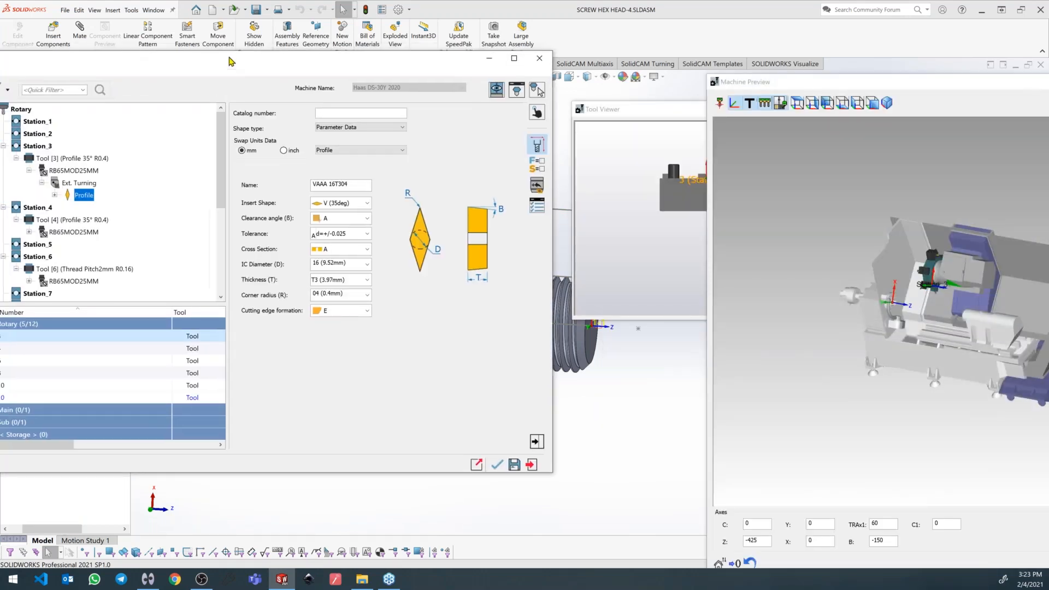
left_click(163, 366)
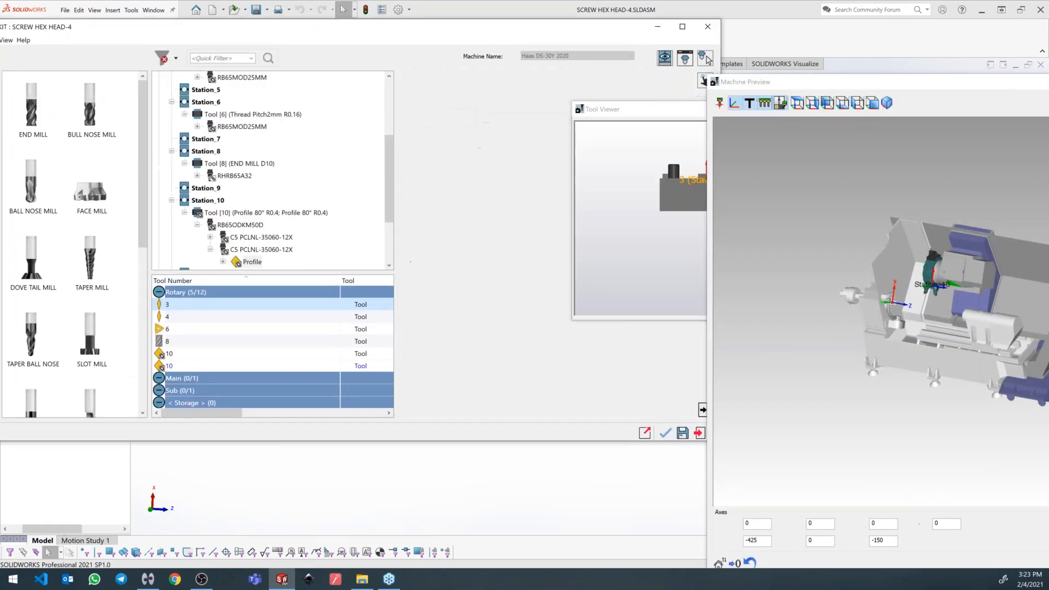
left_click(667, 434)
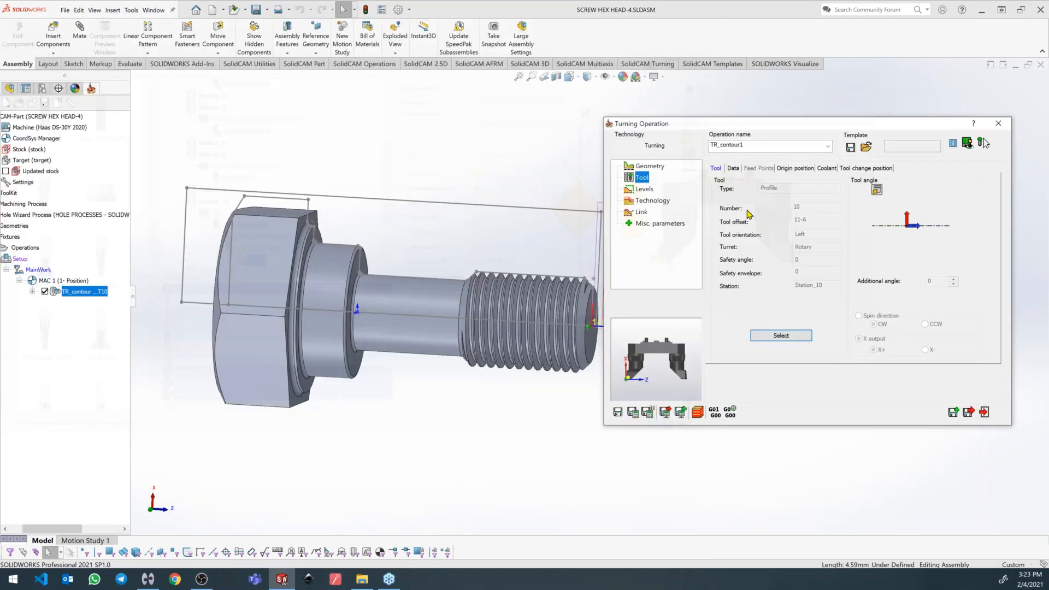
Set the turning strategy to non-descending motions, save and calculate the operation, and close it.
left_click(651, 201)
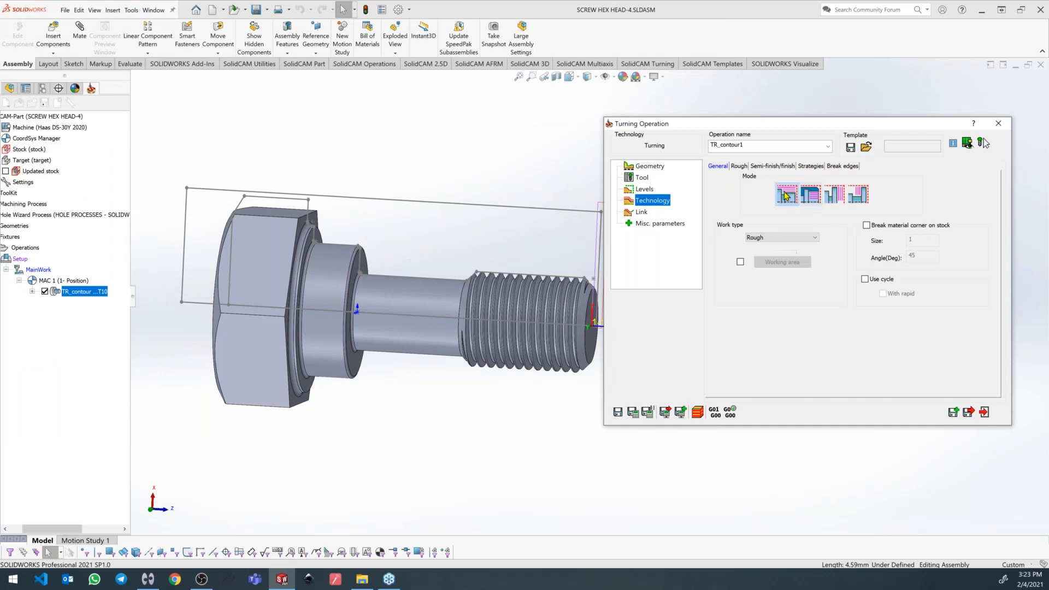
left_click(812, 166)
left_click(885, 259)
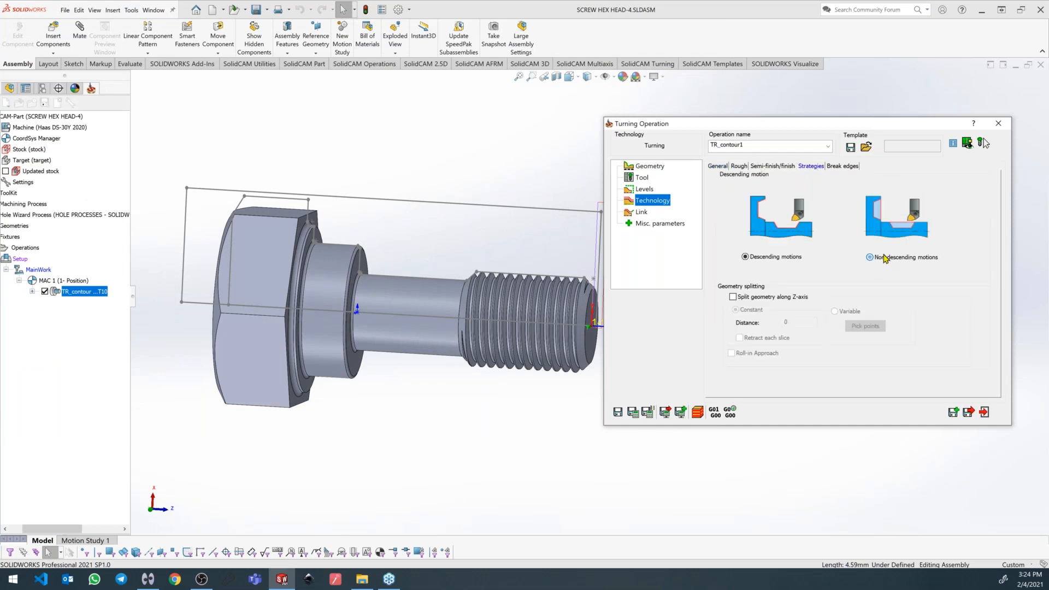
left_click(633, 413)
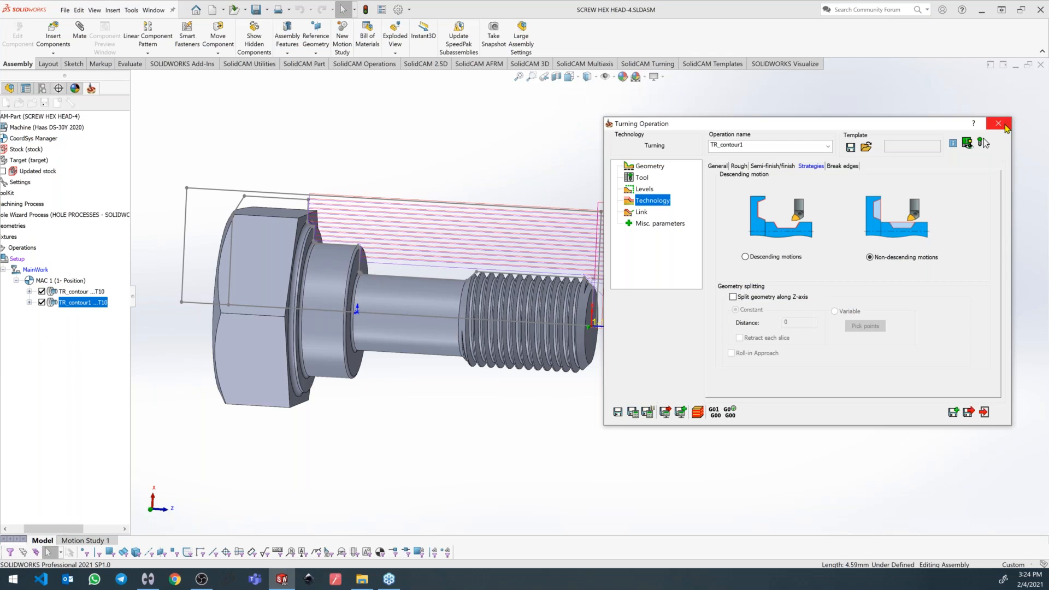
left_click(999, 123)
Add a threading operation after TR_contour1 and define its geometry as the line along the thread's outer crests.
right_click(76, 302)
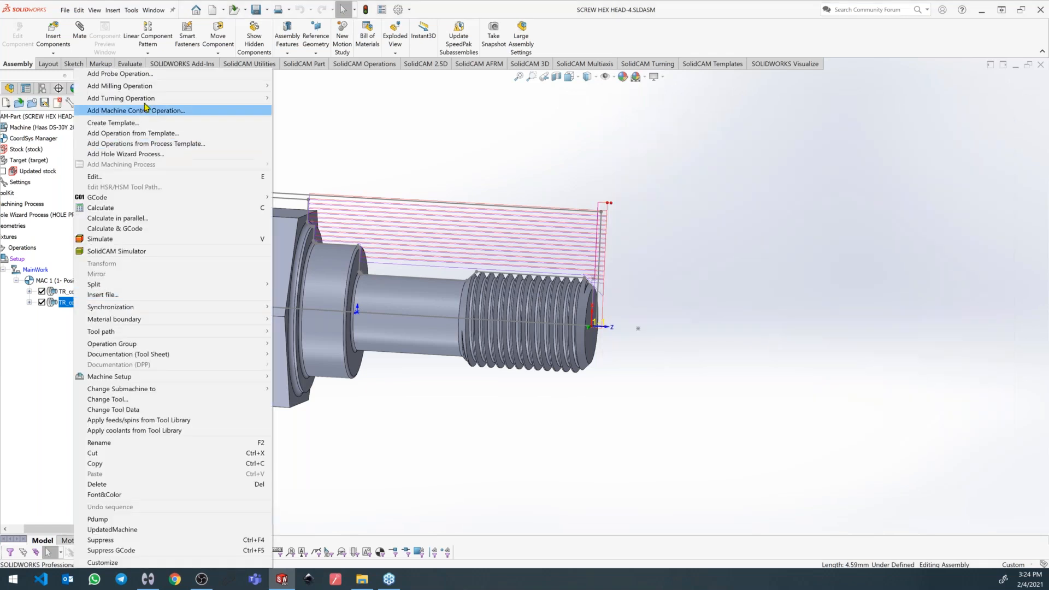
mouse_move(164, 98)
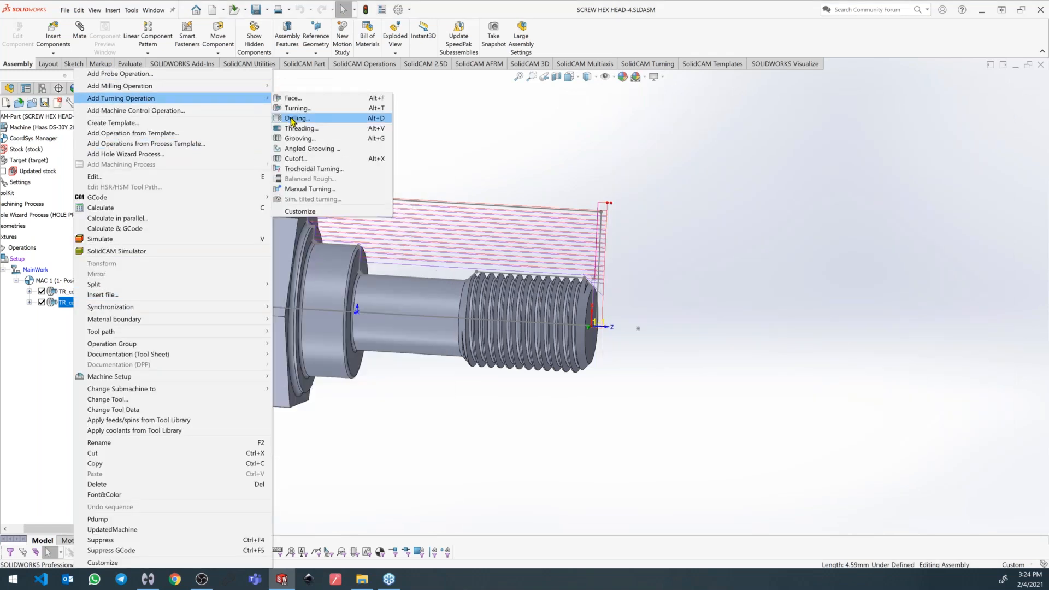
left_click(302, 129)
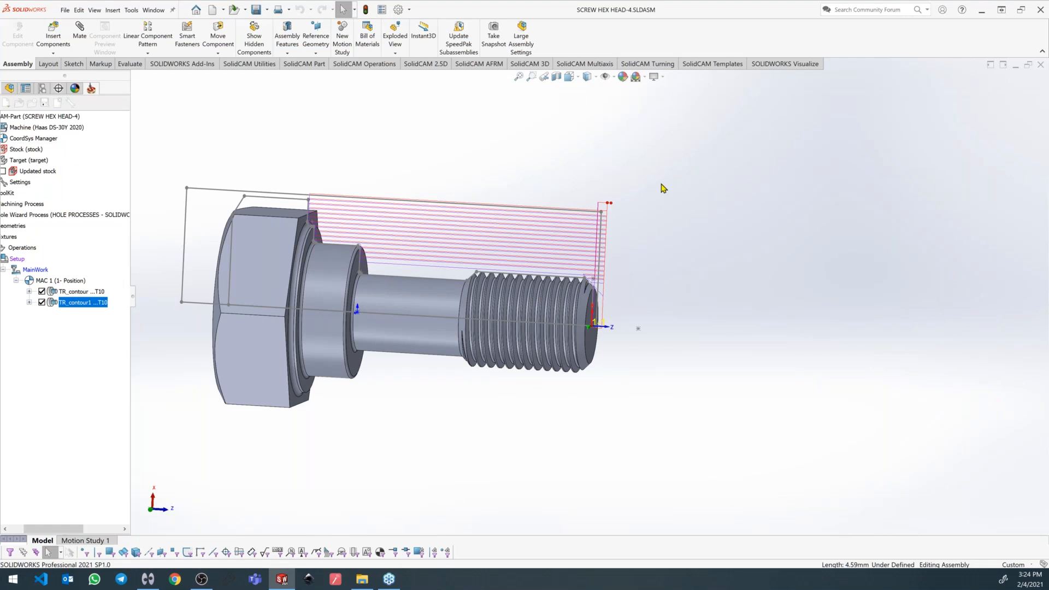
left_click(746, 194)
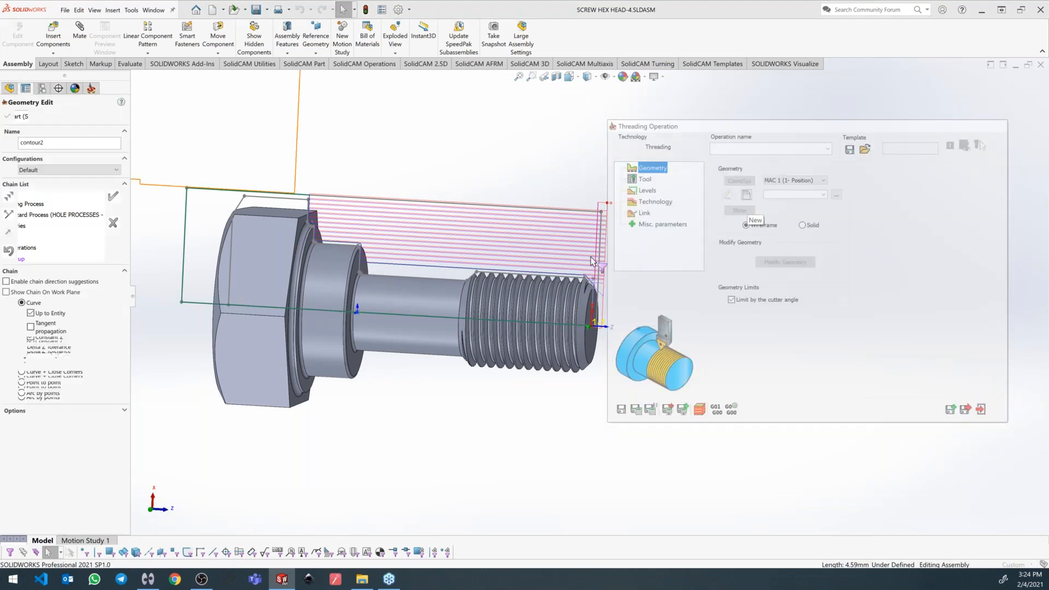
scroll(576, 273, "down", 2)
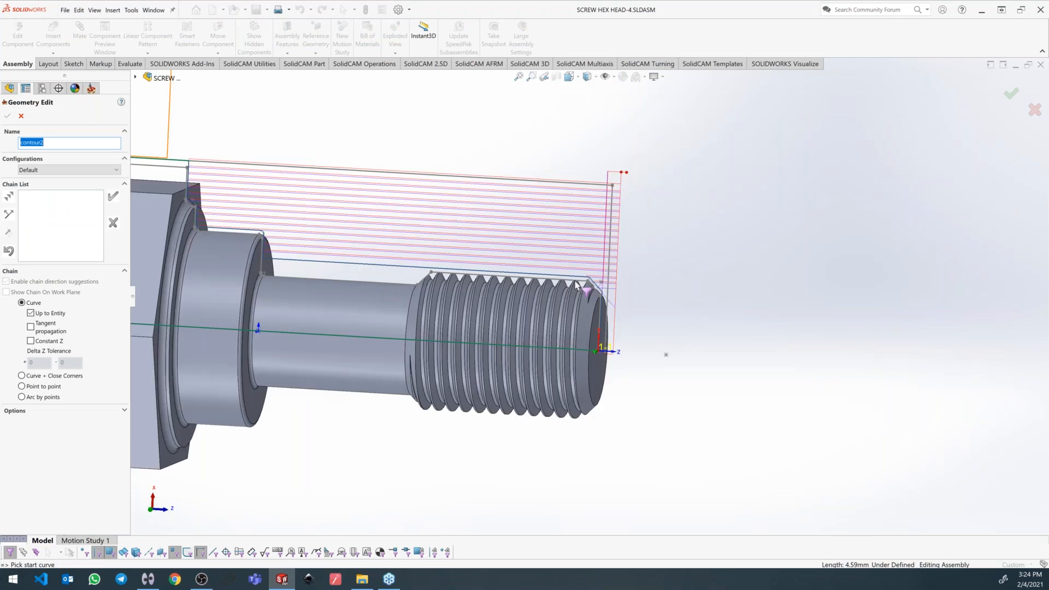
scroll(576, 284, "down", 3)
left_click(358, 293)
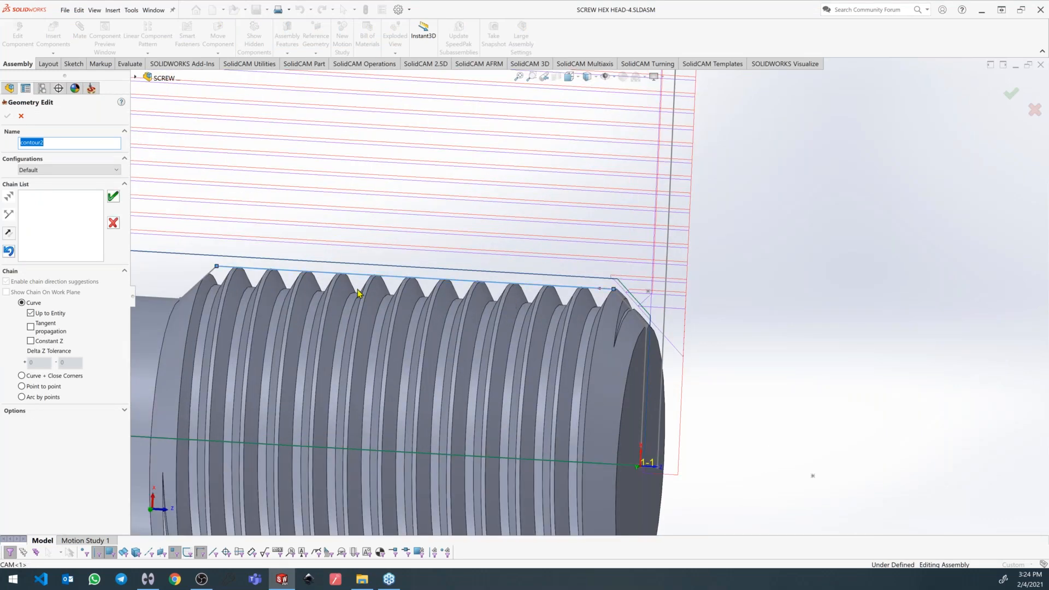
left_click(113, 196)
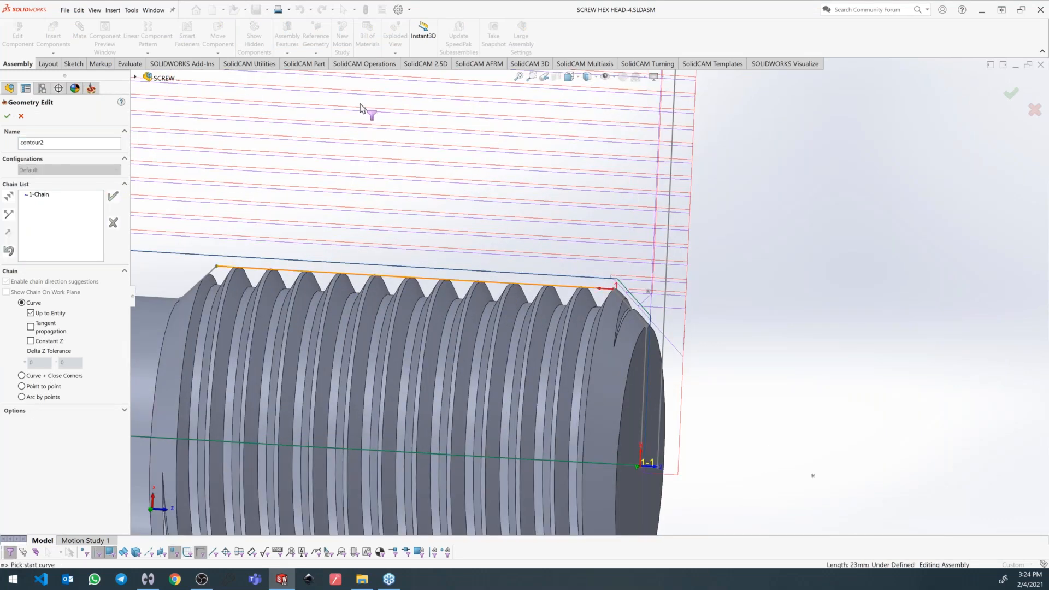
left_click(7, 116)
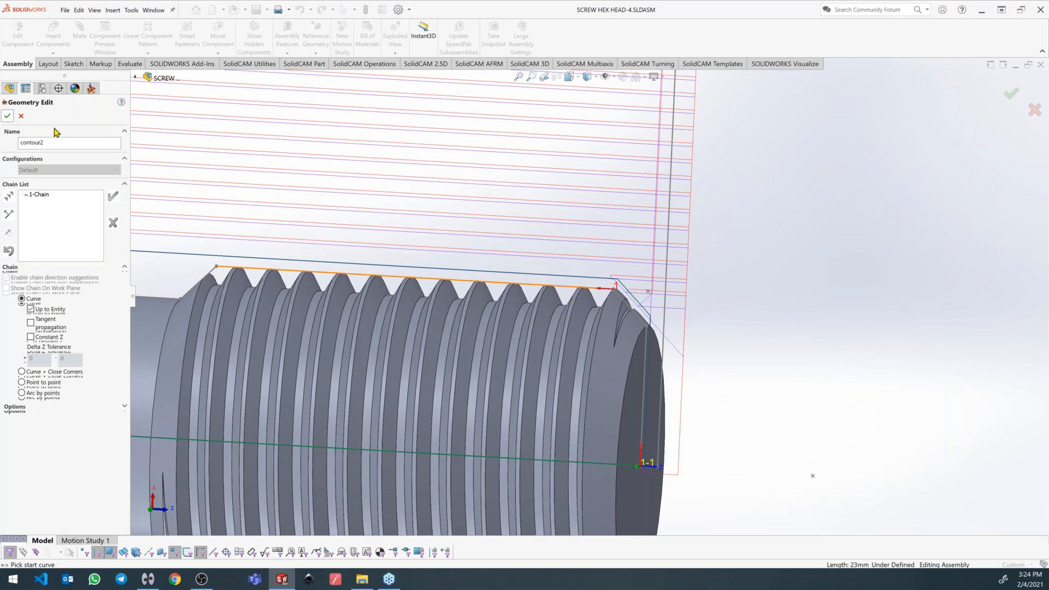
Assign thread tool 6 on Station_6 to the threading operation.
left_click(641, 179)
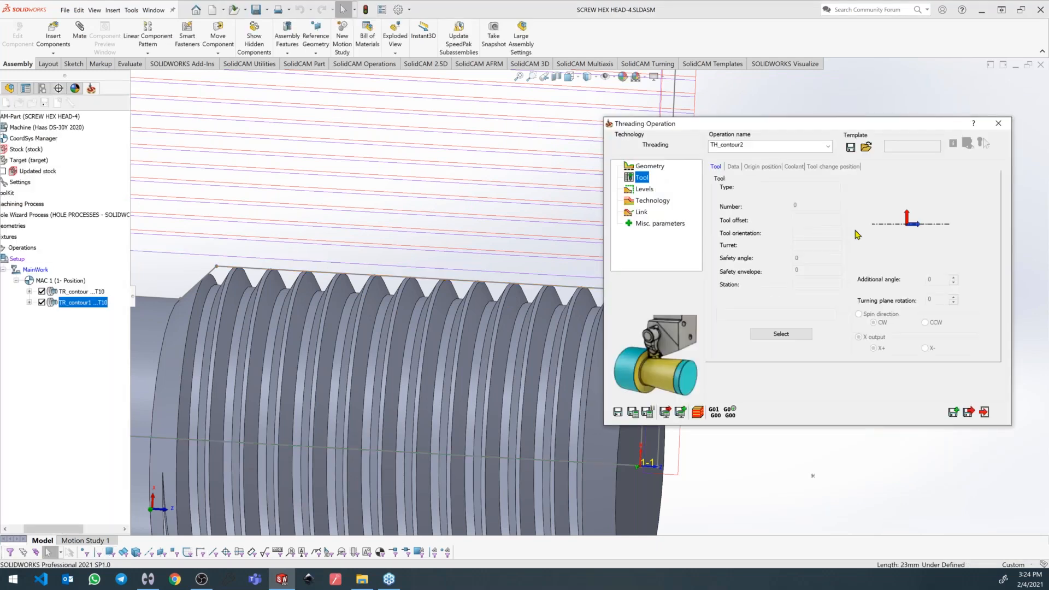
left_click(783, 335)
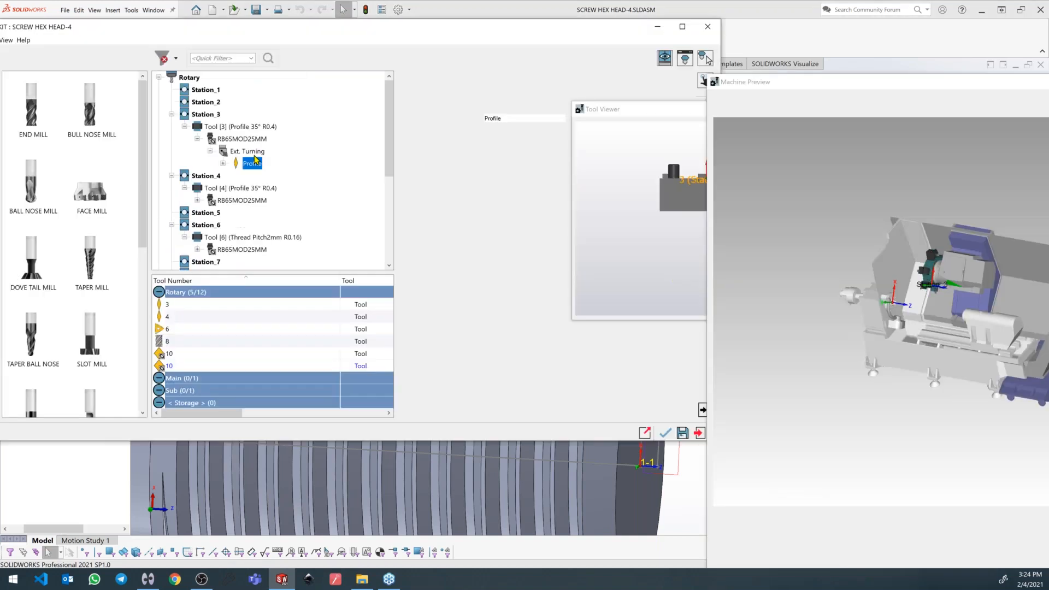
left_click(169, 328)
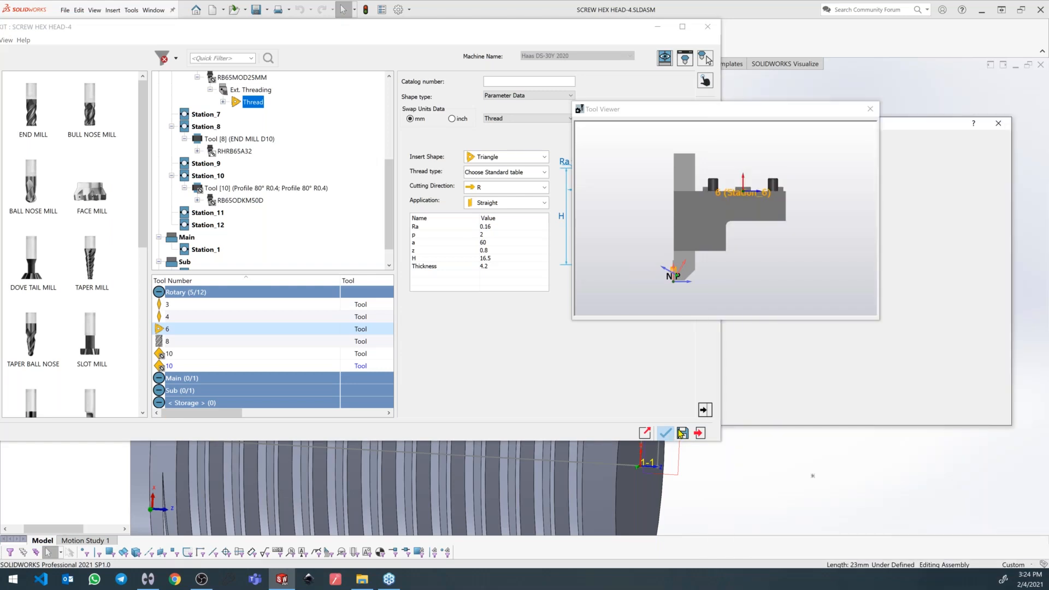
left_click(682, 433)
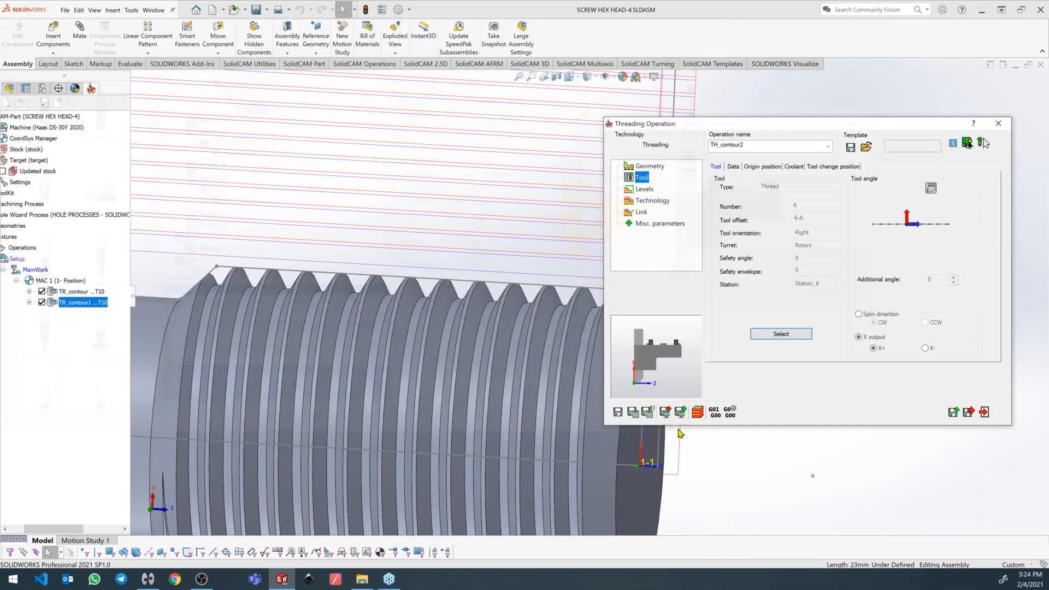
Set the user-defined thread's minor diameter to 17.8 in the threading technology parameters.
left_click(643, 201)
left_click(644, 191)
left_click(647, 203)
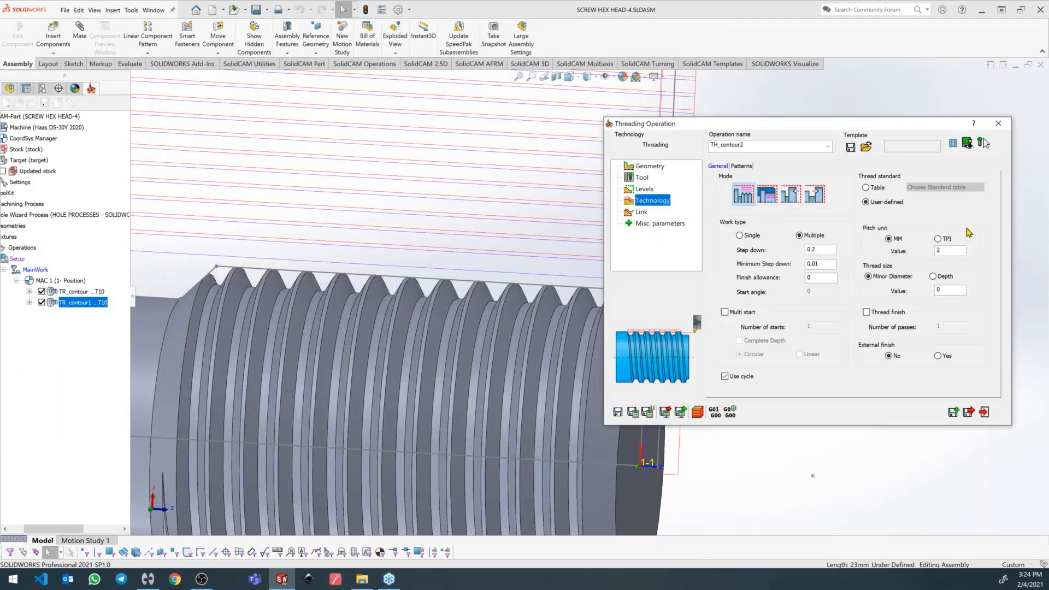
left_click(982, 142)
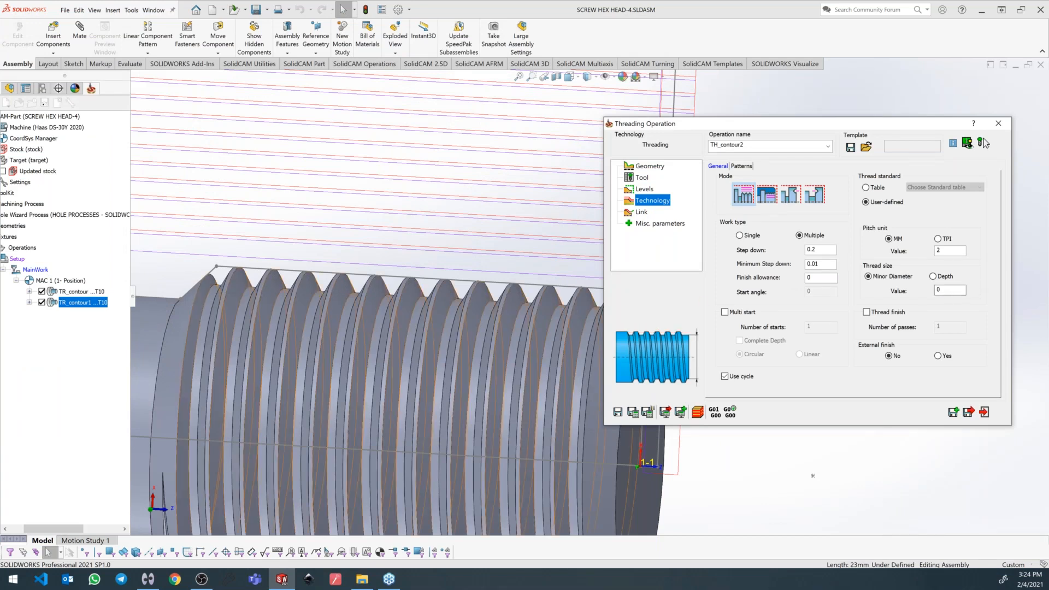
left_click(389, 257)
middle_click_drag(389, 257, 459, 250)
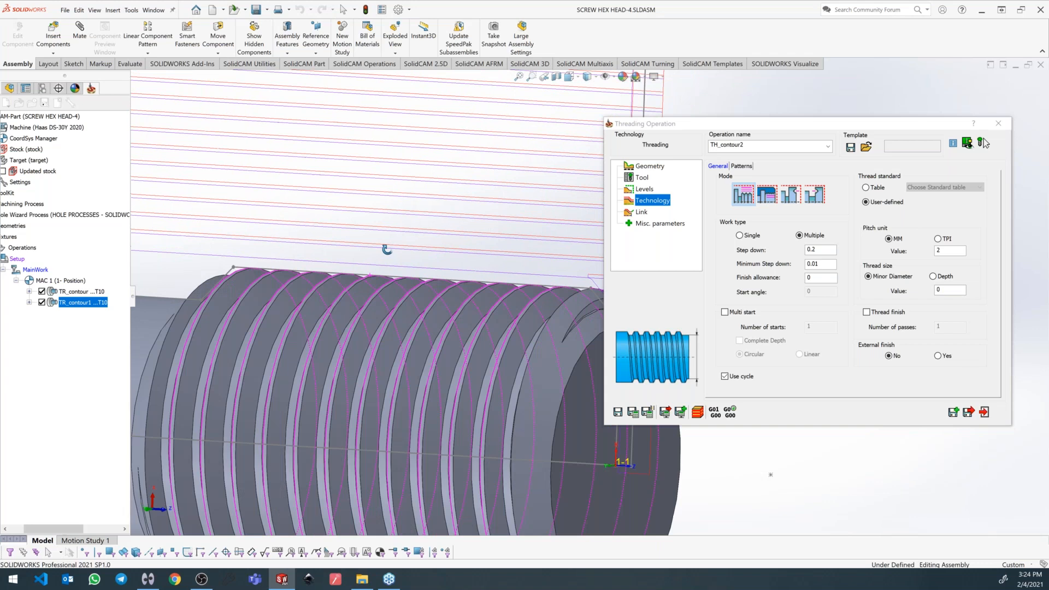
double_click(949, 291)
type("17.8")
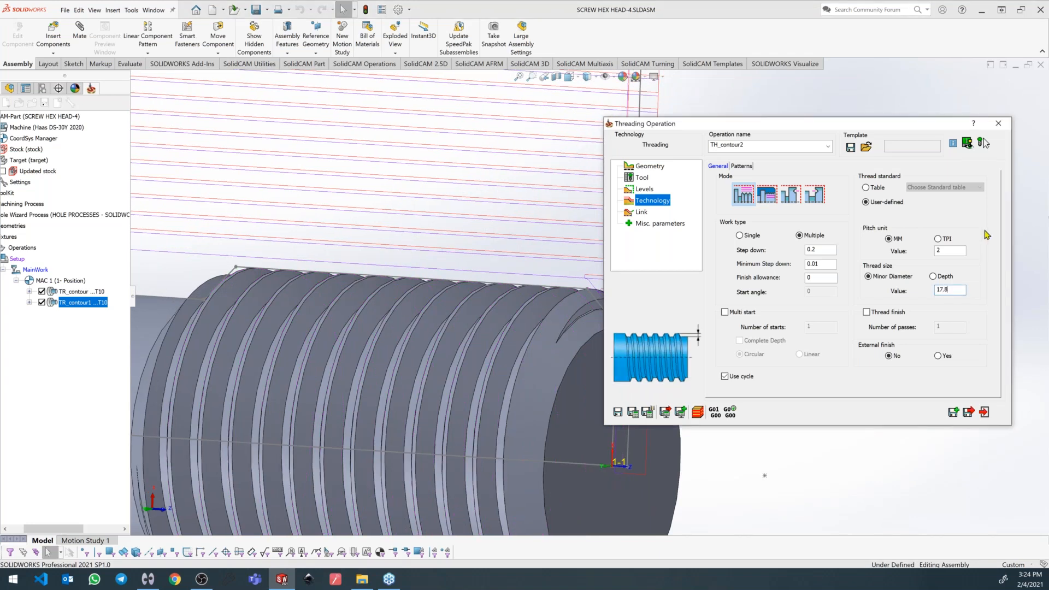
left_click(951, 250)
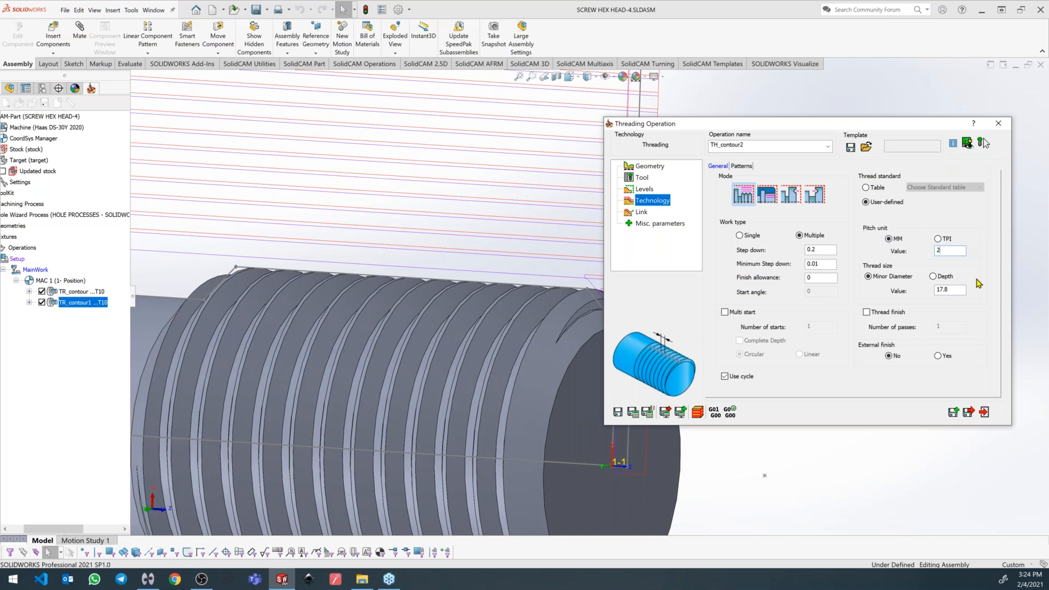
Set the threading step down to 0.5 and the minimum step down to 0.1.
double_click(818, 249)
type("0")
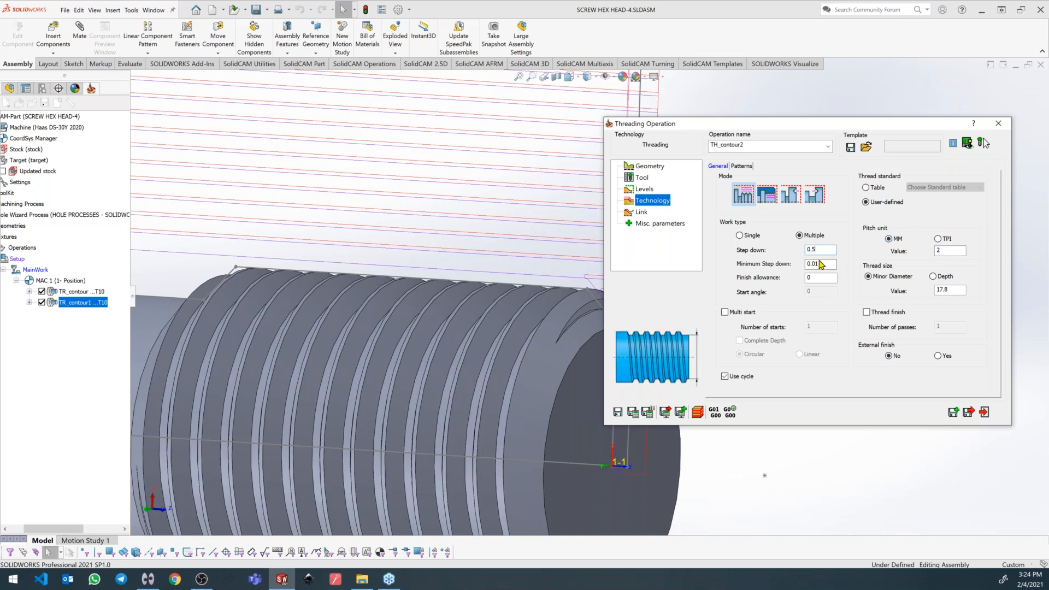
double_click(818, 265)
key("BackSpace")
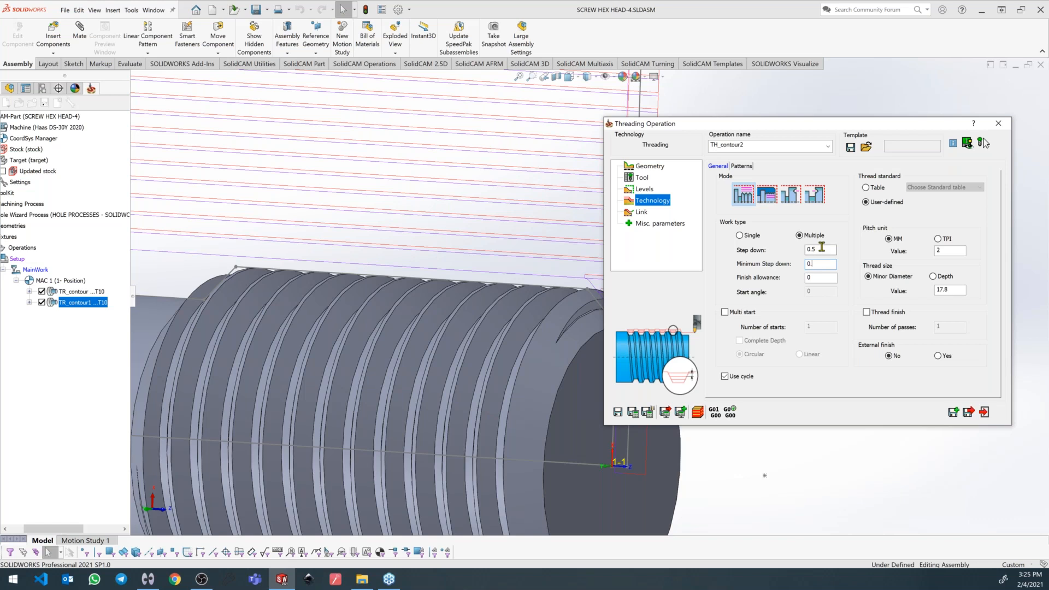
type("1")
Save and calculate the threading operation, and examine its passes up close at the inner end of the thread.
left_click(632, 412)
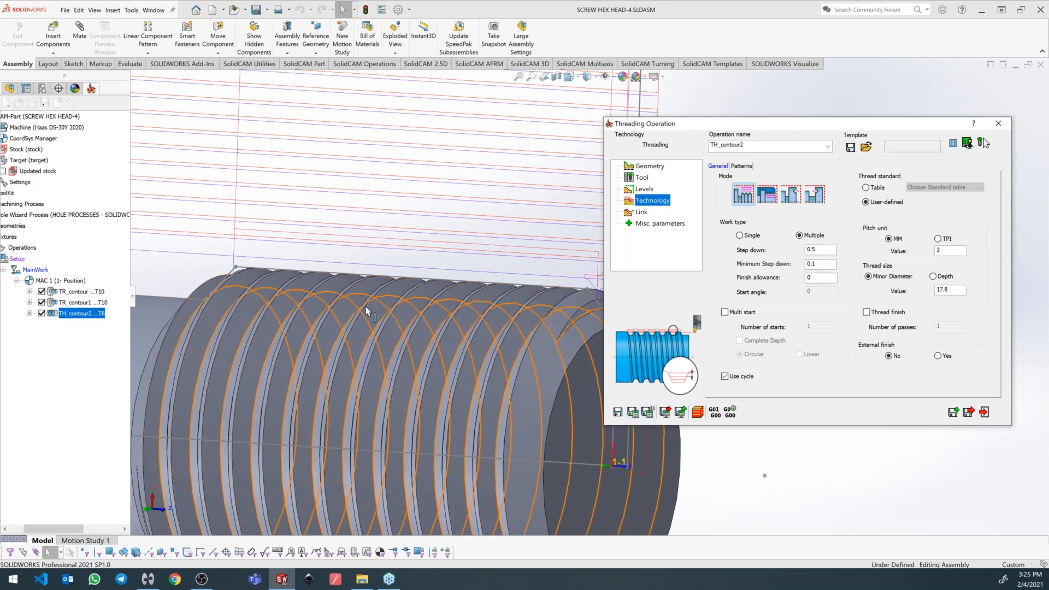
scroll(570, 301, "up", 3)
scroll(481, 295, "down", 3)
middle_click_drag(481, 295, 494, 289)
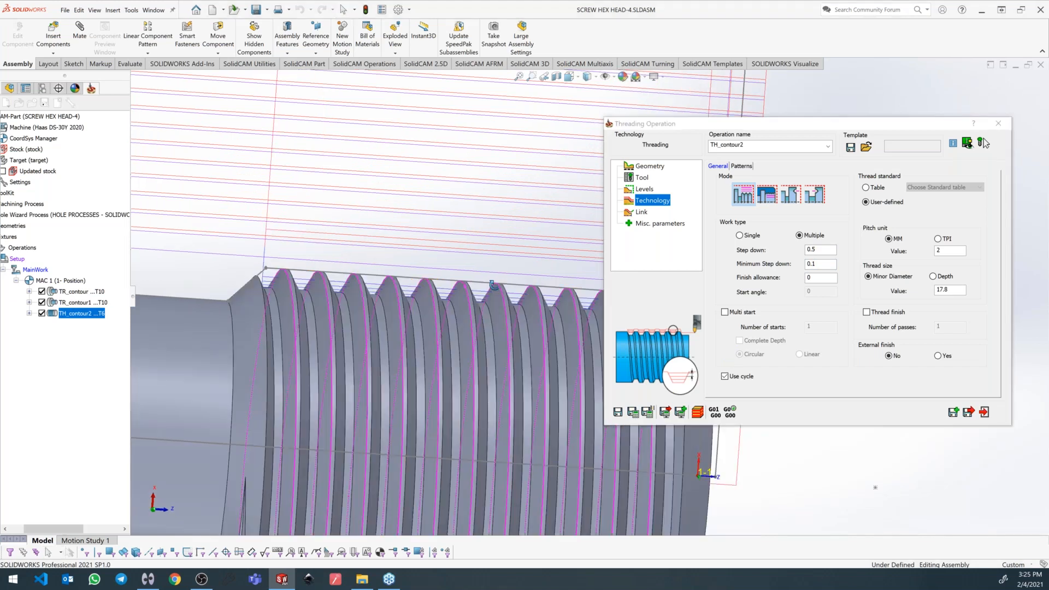
scroll(306, 292, "down", 1)
scroll(306, 293, "down", 3)
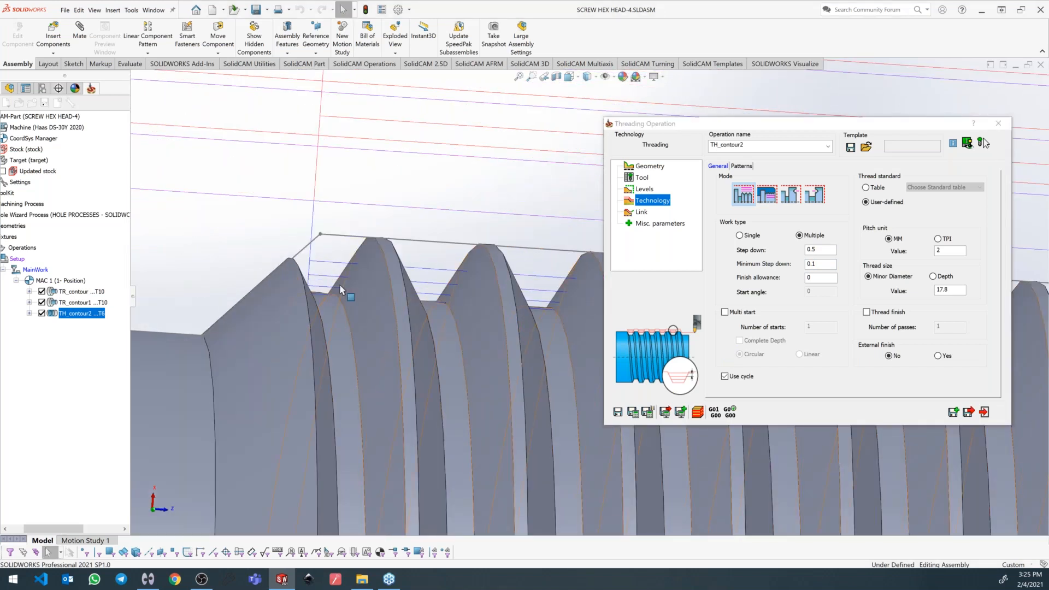
middle_click_drag(340, 286, 330, 287)
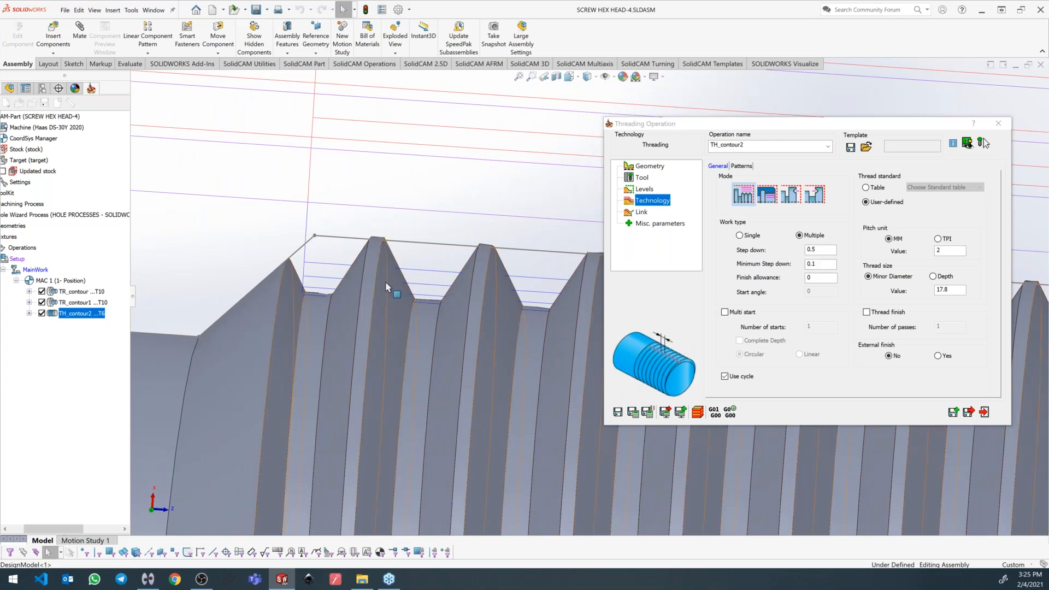
Set the threading infeed pattern to option 2, save the operation, and view the passes at the inner end of the thread.
scroll(386, 280, "up", 3)
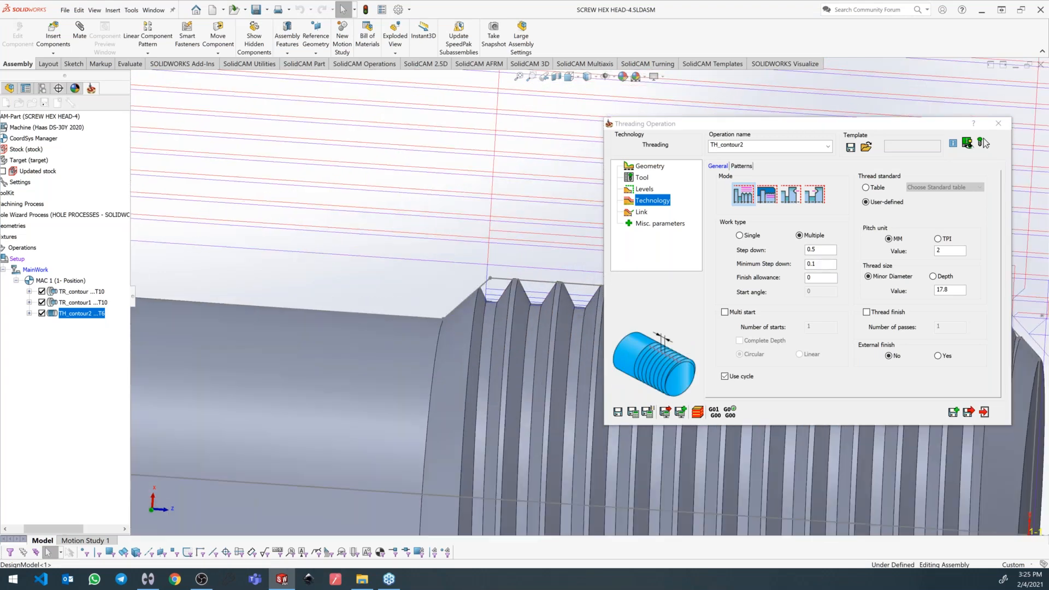
scroll(474, 276, "down", 4)
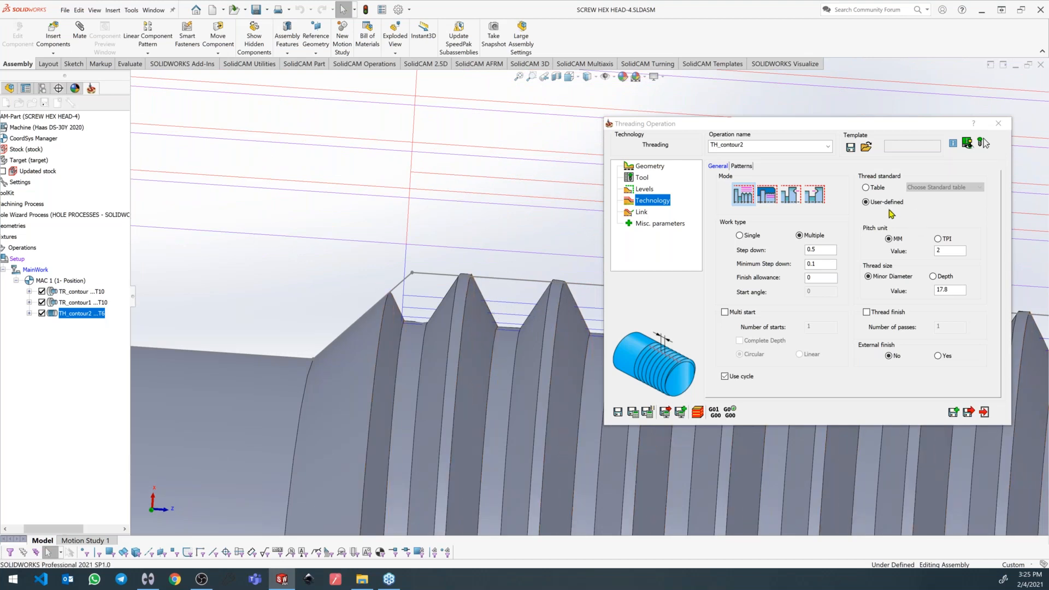
left_click(743, 167)
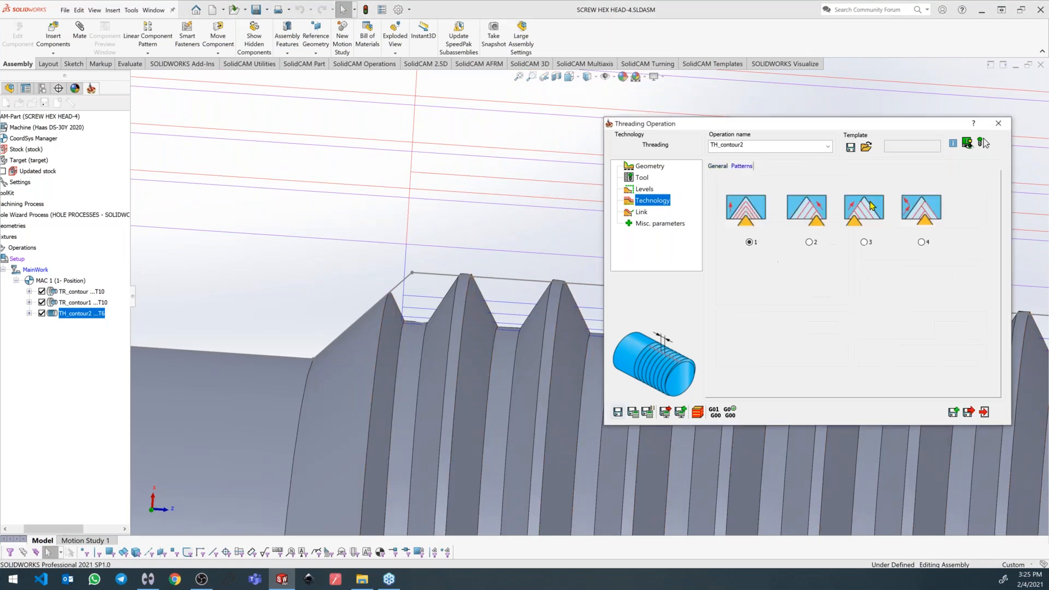
left_click(809, 242)
left_click(618, 414)
scroll(427, 295, "up", 4)
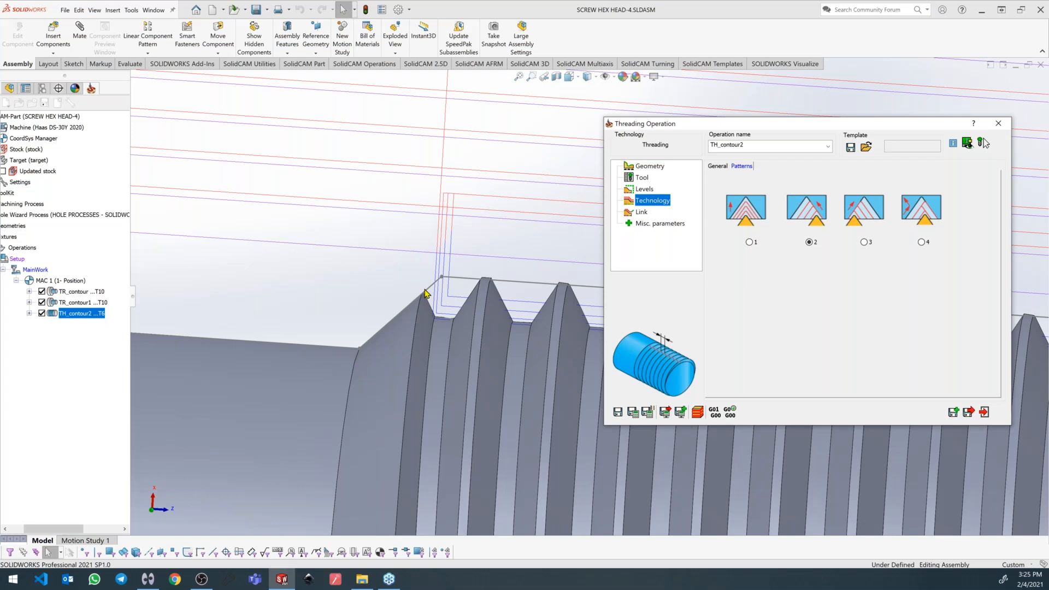
Extend the end of the threading geometry by 3, then save, recalculate and close the threading operation.
left_click_drag(745, 124, 210, 127)
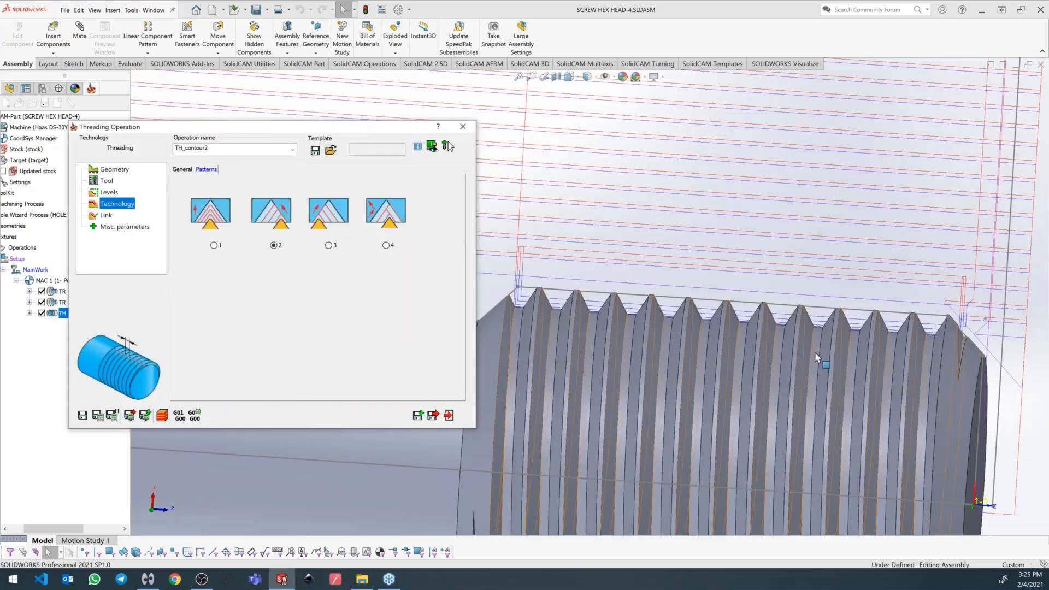
left_click(111, 171)
left_click(256, 267)
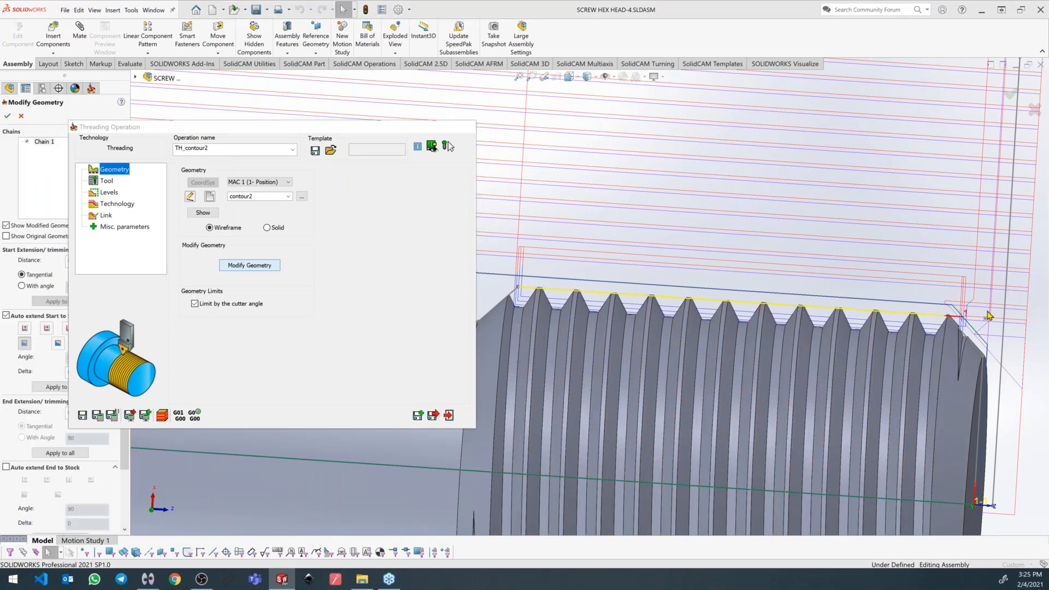
left_click(86, 412)
type("3")
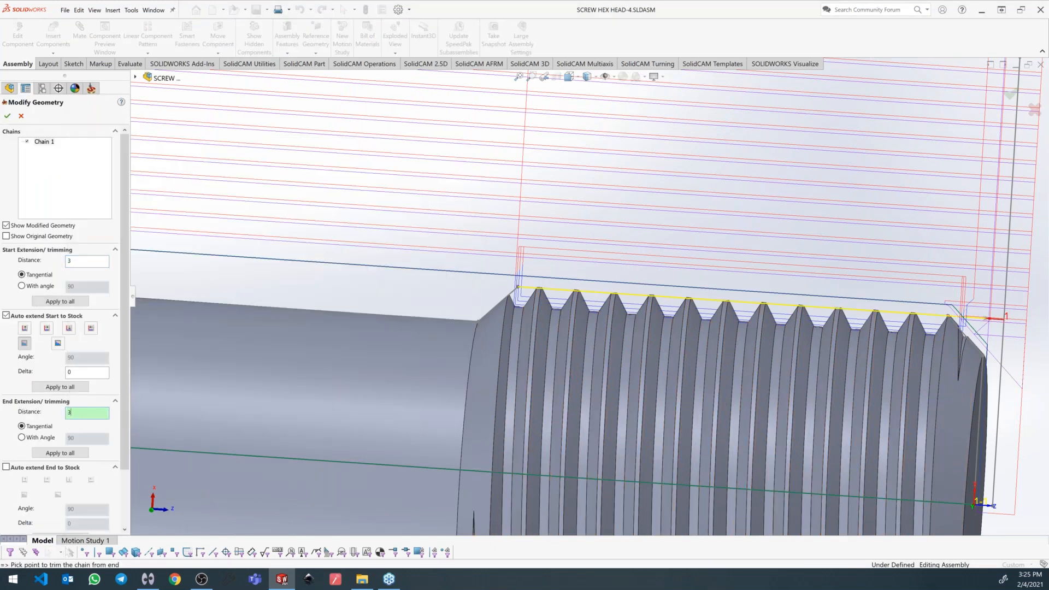
left_click(7, 116)
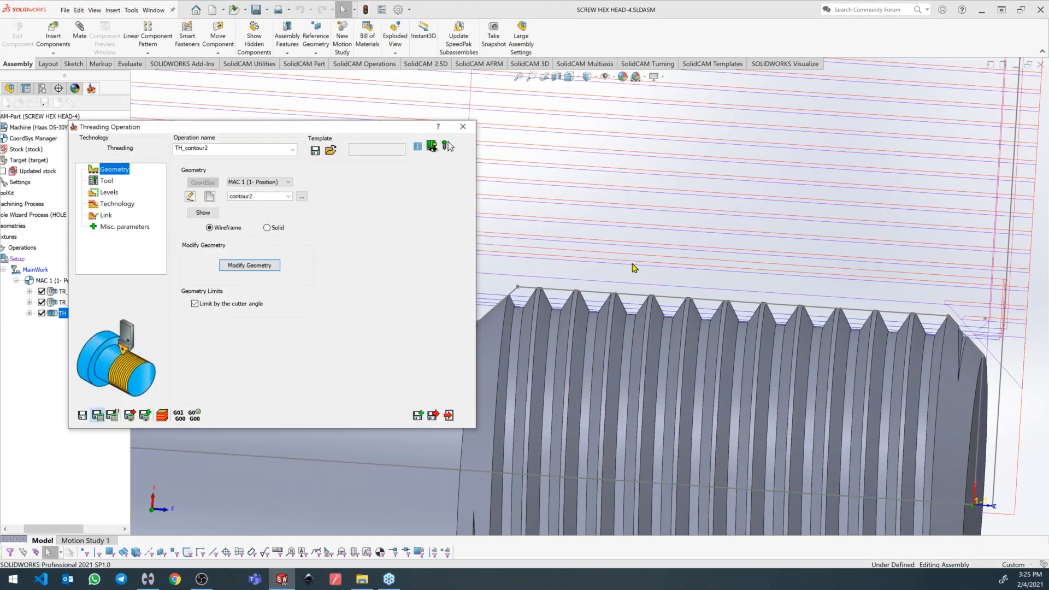
scroll(640, 273, "down", 2)
scroll(640, 273, "down", 3)
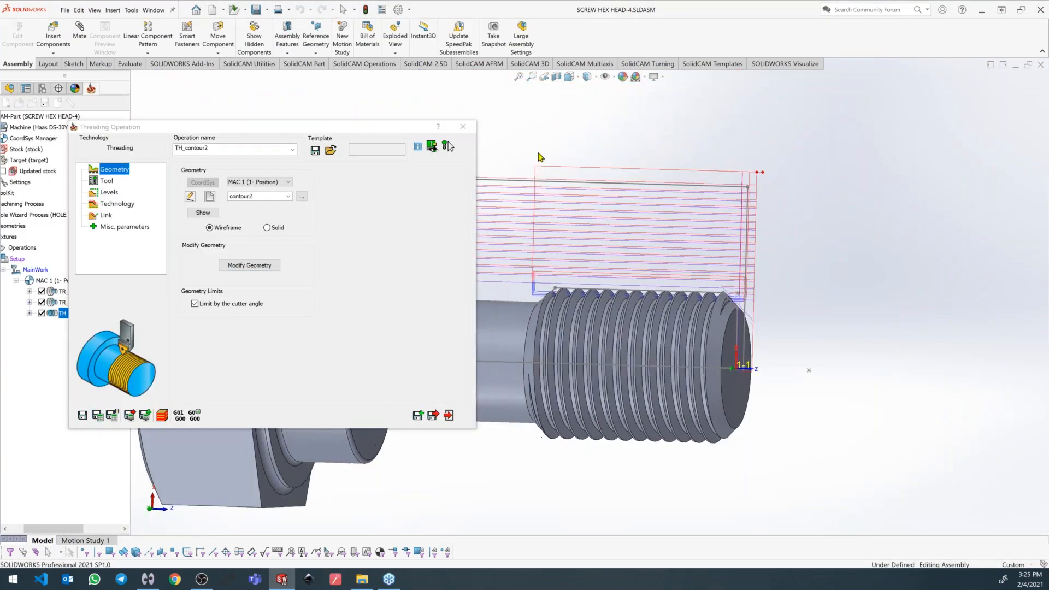
left_click(464, 130)
Add a turning operation with a chain from the chamfer behind the thread along the shank to the collar's shoulder.
right_click(62, 314)
mouse_move(148, 100)
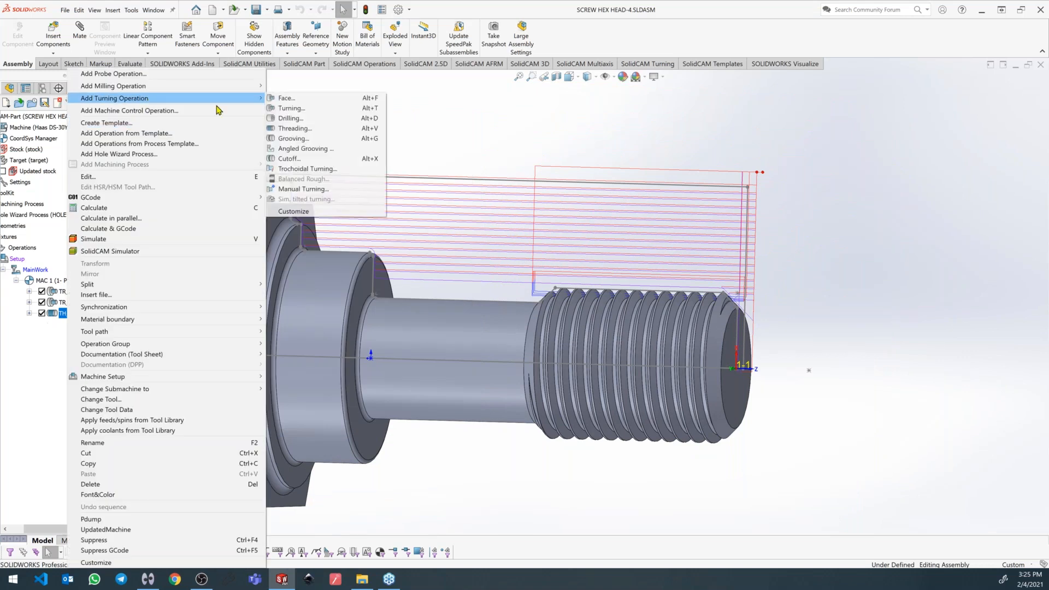
left_click(329, 112)
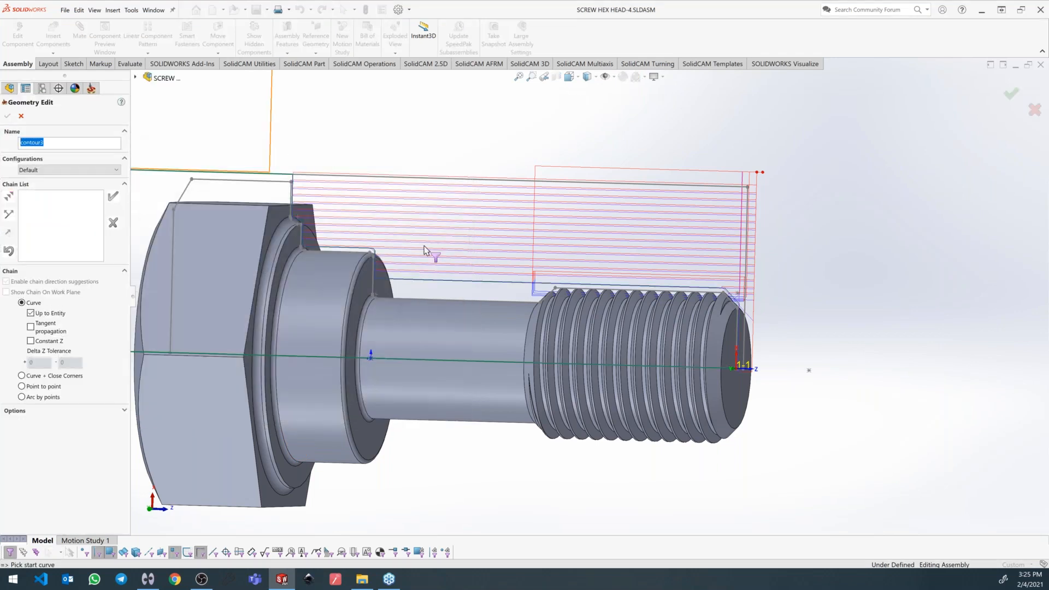
scroll(539, 290, "down", 4)
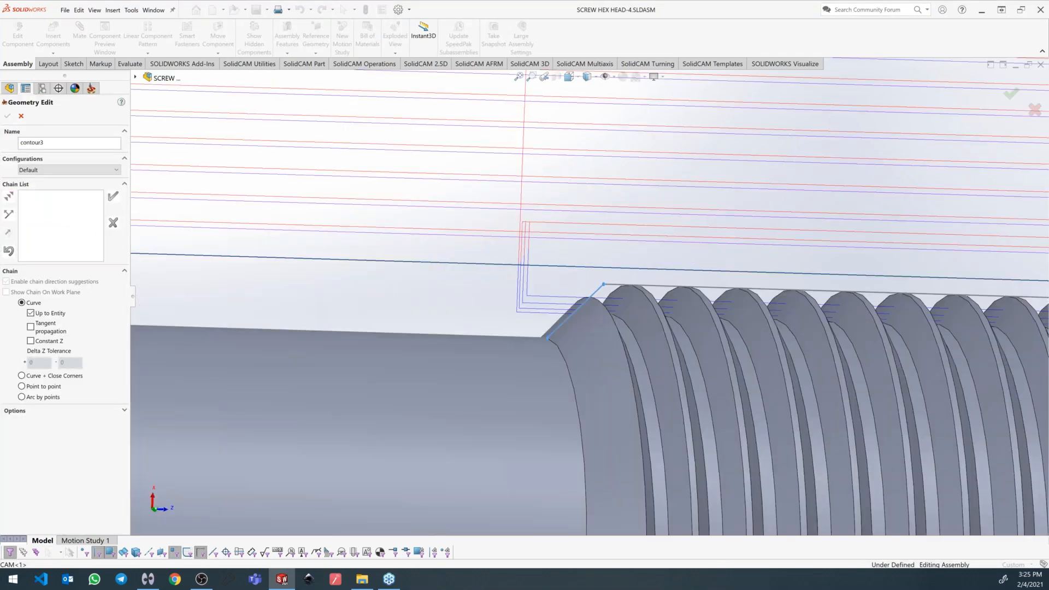
left_click(578, 309)
scroll(580, 307, "up", 2)
scroll(356, 310, "up", 5)
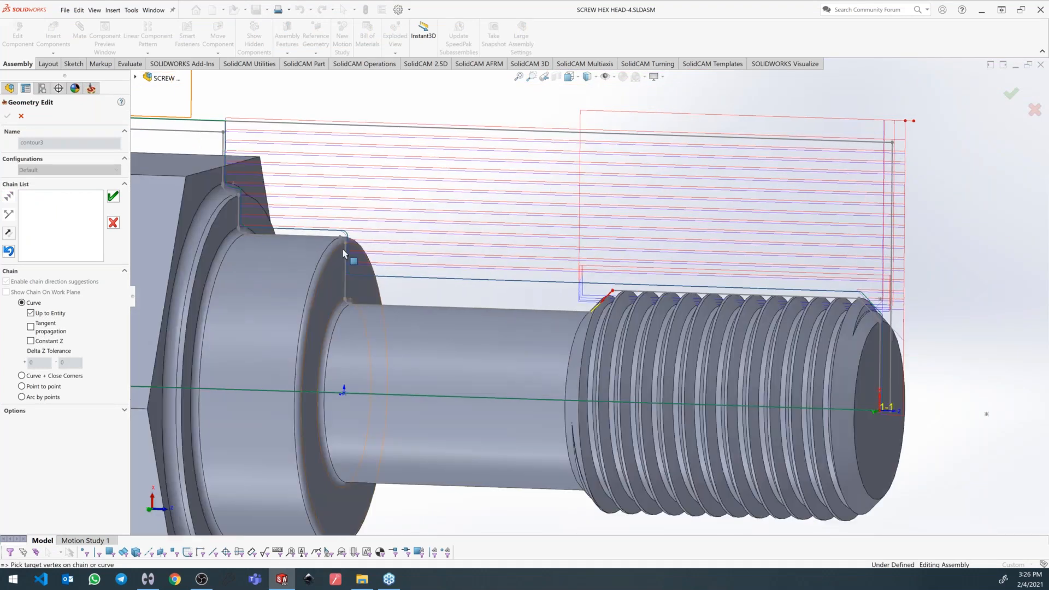
left_click(345, 303)
left_click(113, 196)
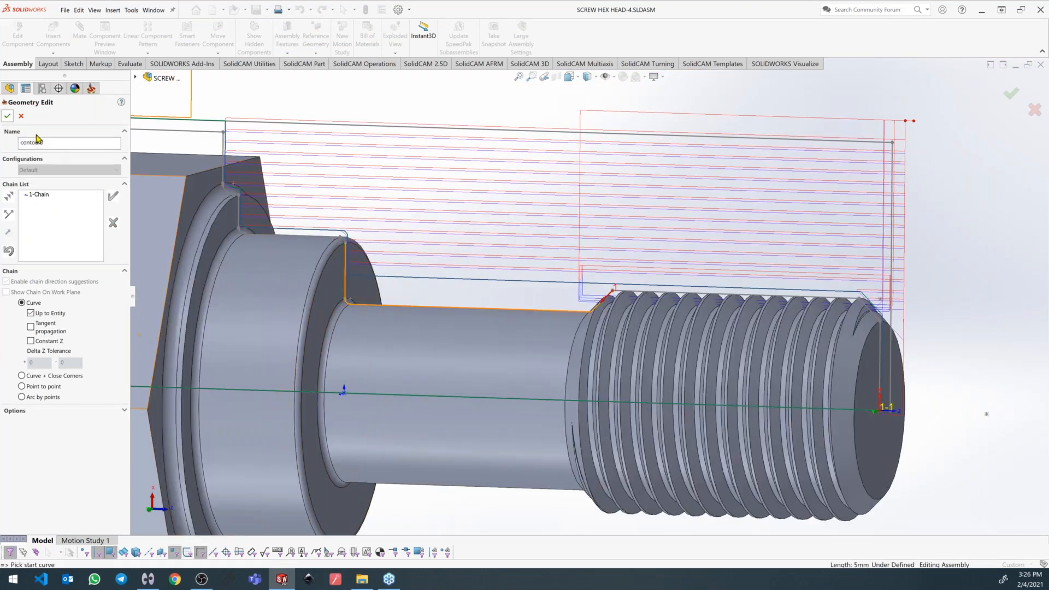
left_click(7, 116)
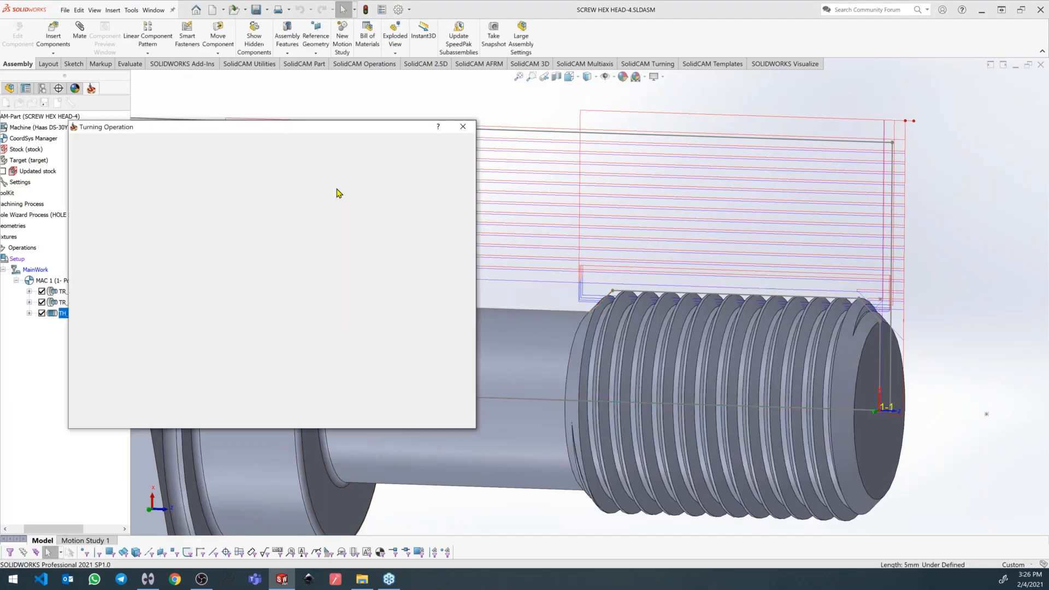
Assign the 35° profile tool 4 on Station_4 to the shank turning operation.
left_click(245, 339)
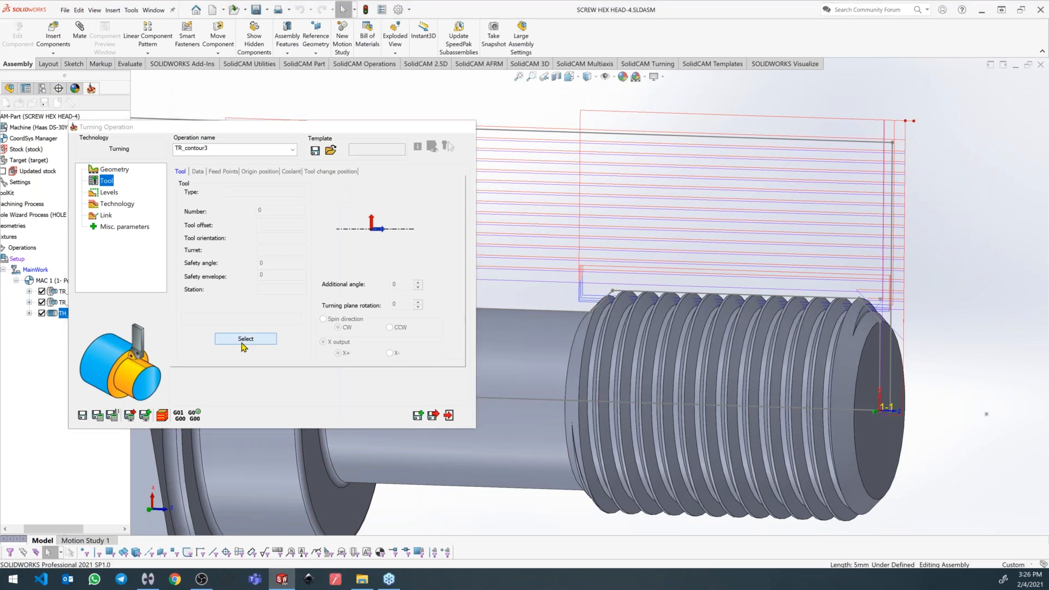
left_click(251, 164)
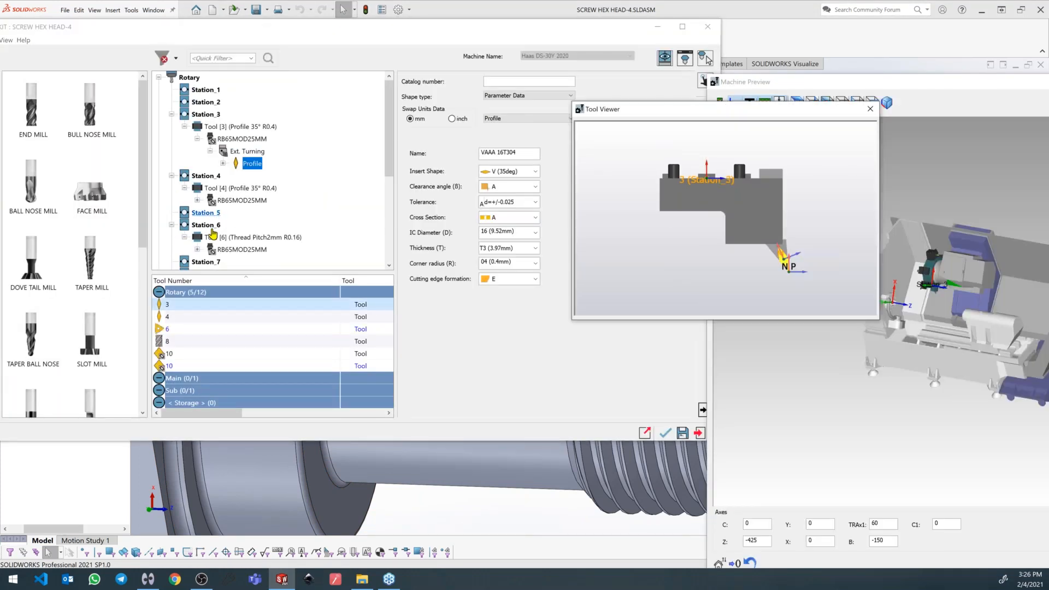
left_click(222, 200)
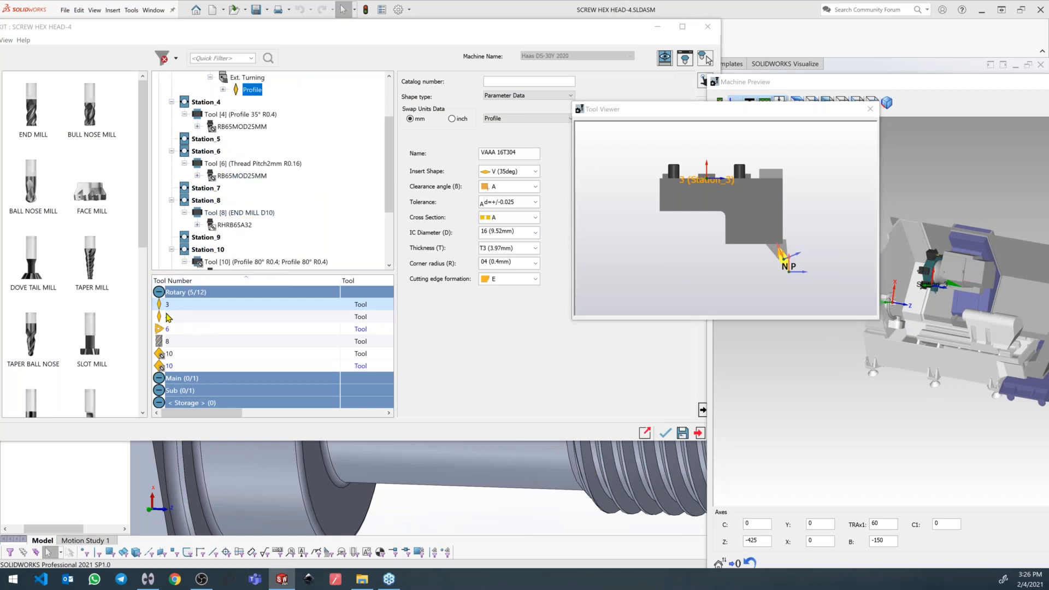
left_click(668, 437)
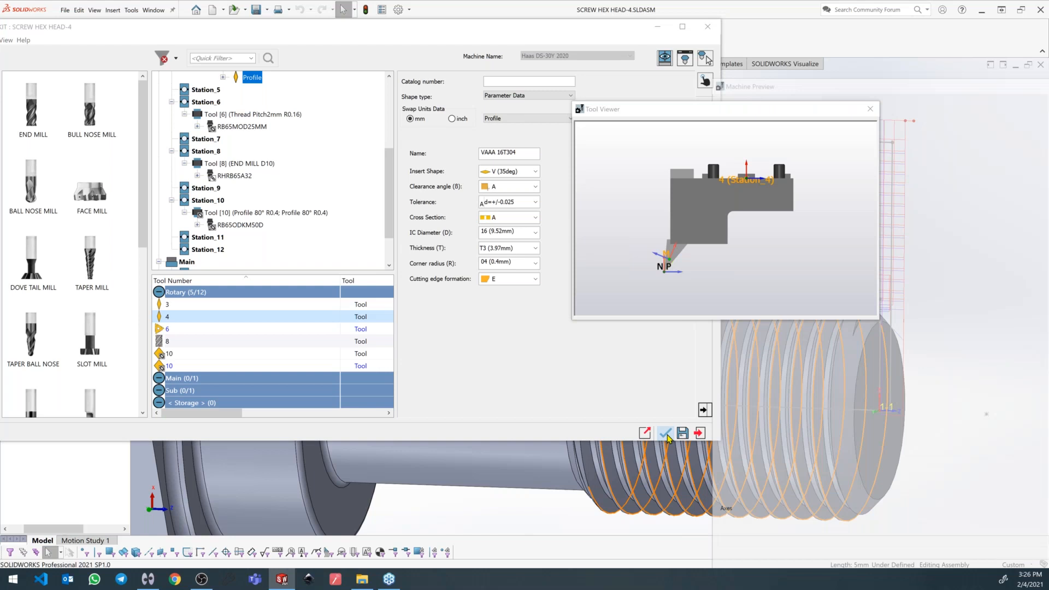
left_click(662, 433)
Check the shank turning operation's levels and technology settings, then save, calculate and close it.
left_click(109, 192)
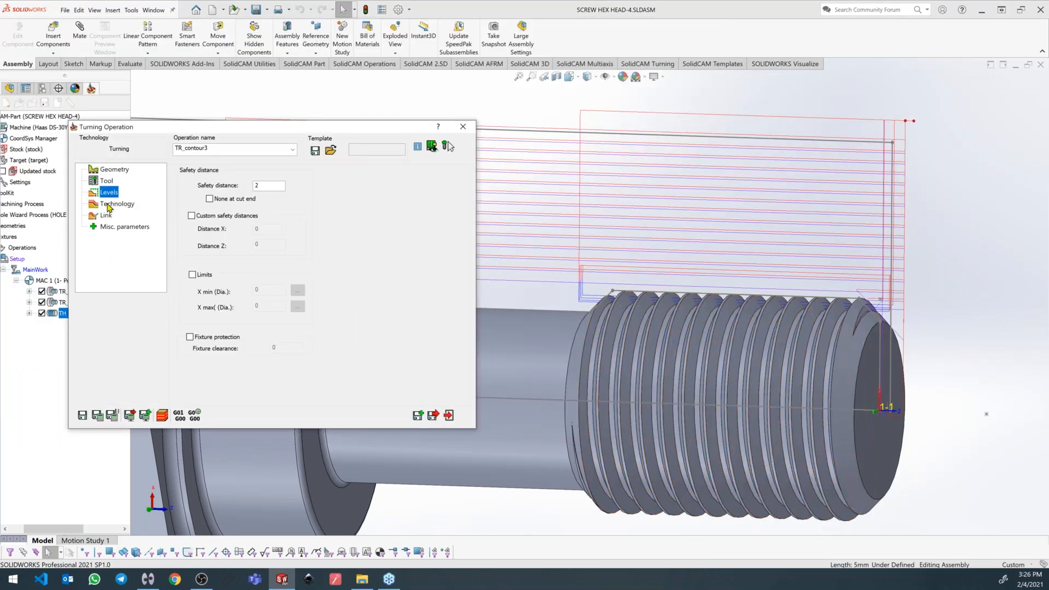
left_click(117, 203)
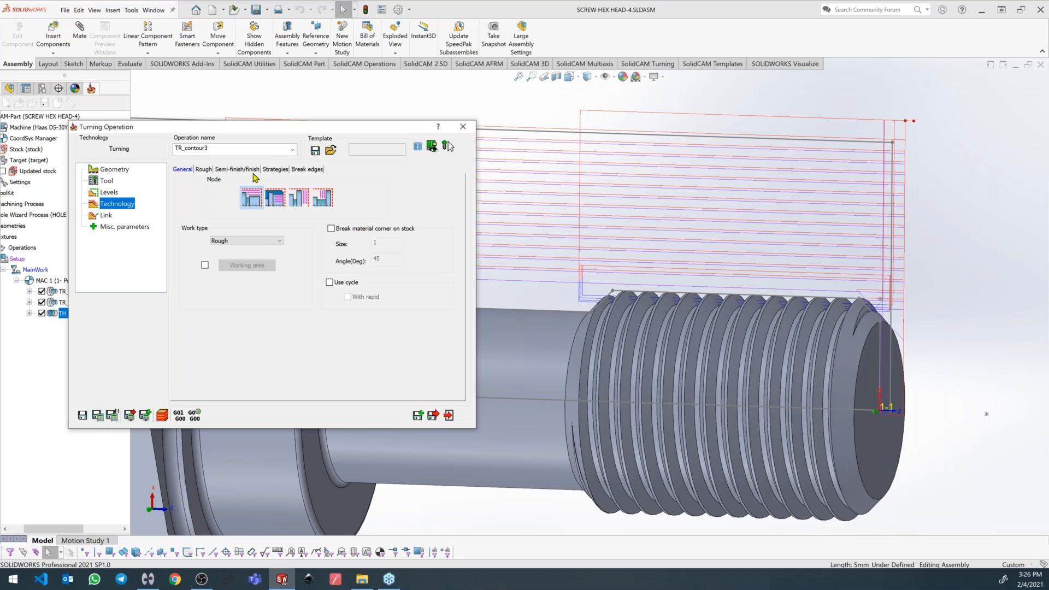
left_click(251, 170)
left_click(97, 415)
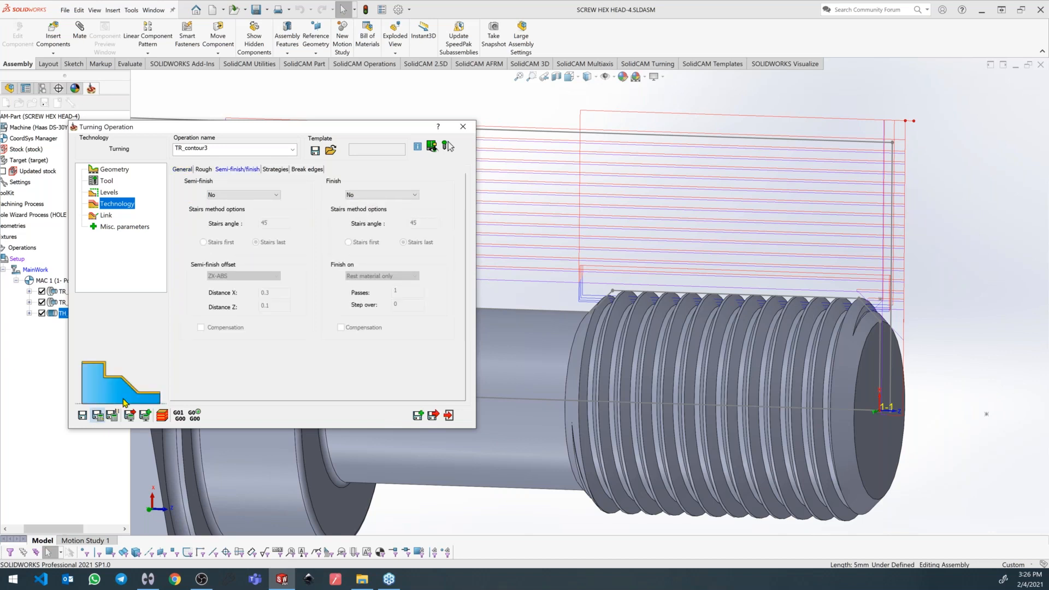
left_click(465, 129)
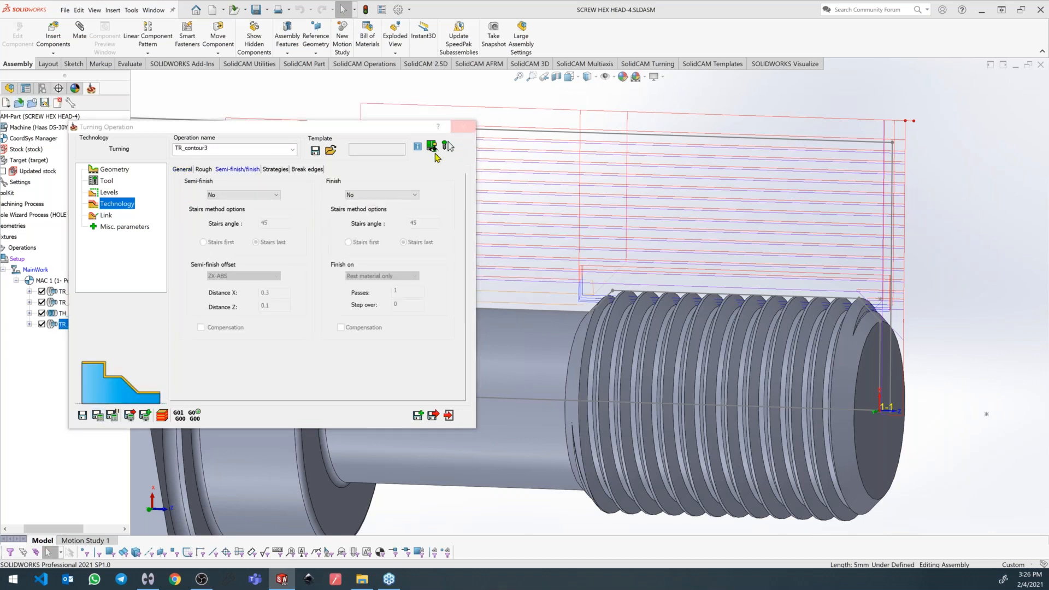
Add another turning operation with a chain along the full profile from the screw's front face up to the underside of the hex head.
right_click(62, 328)
mouse_move(133, 99)
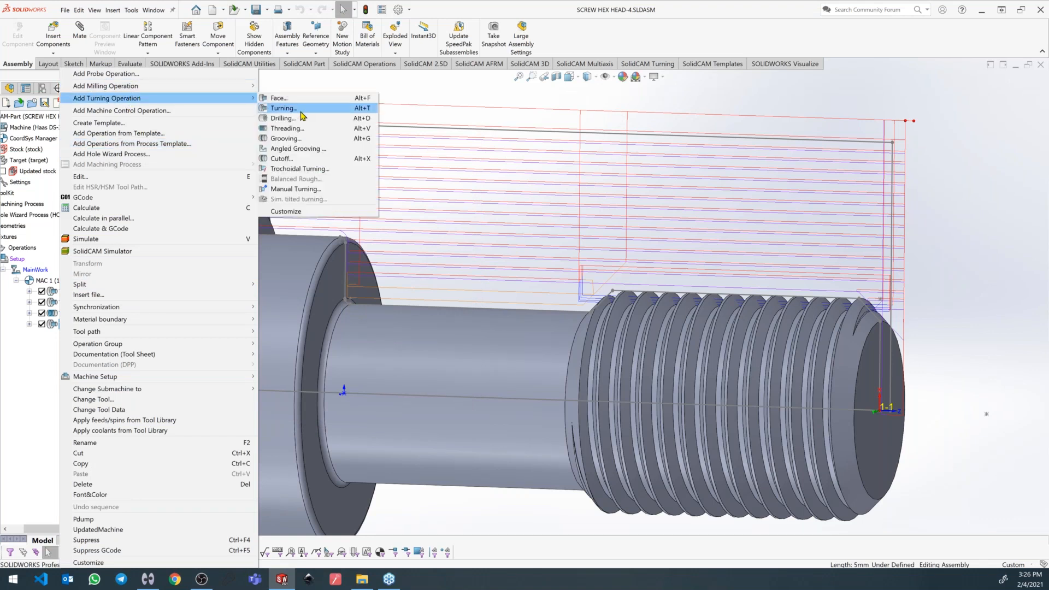
left_click(301, 110)
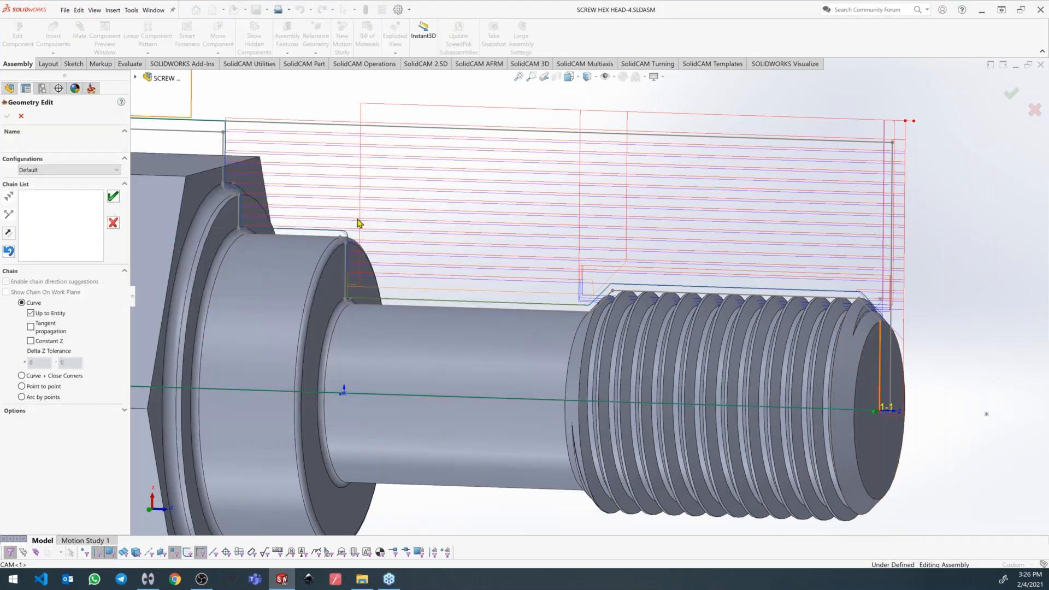
left_click(224, 148)
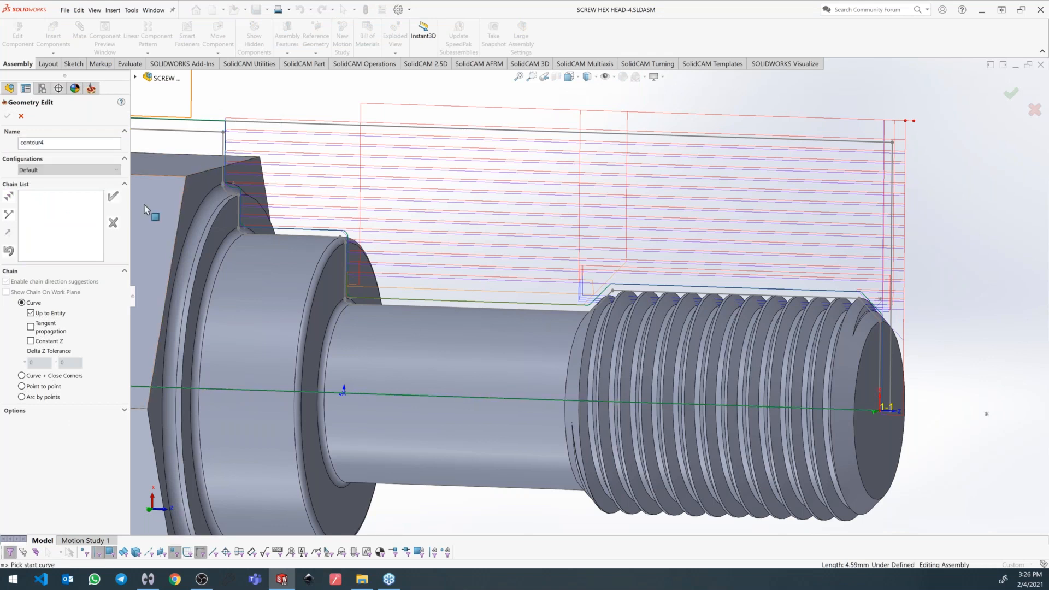
left_click(879, 365)
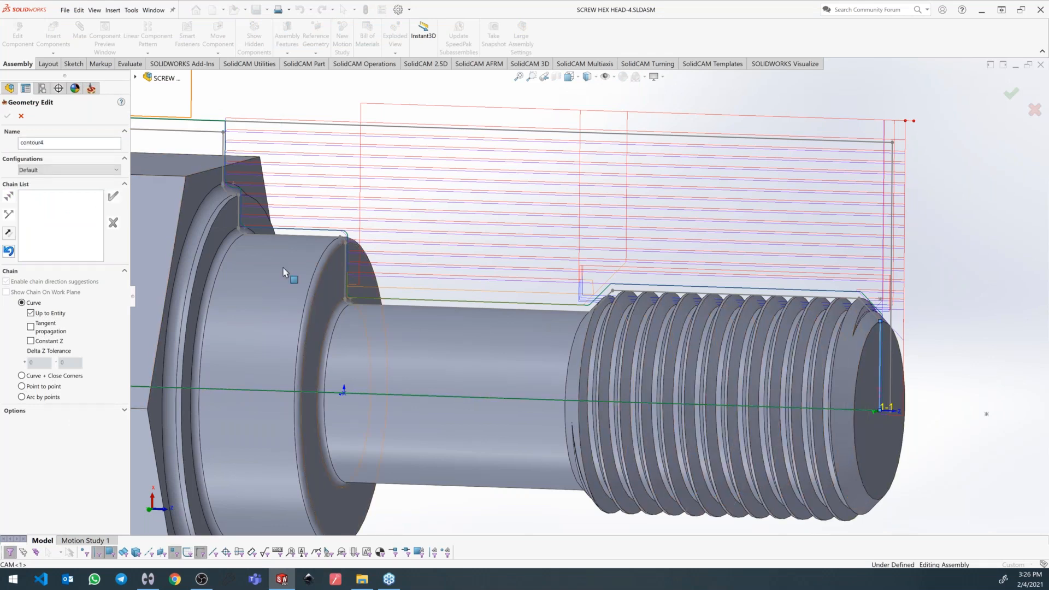
left_click(107, 195)
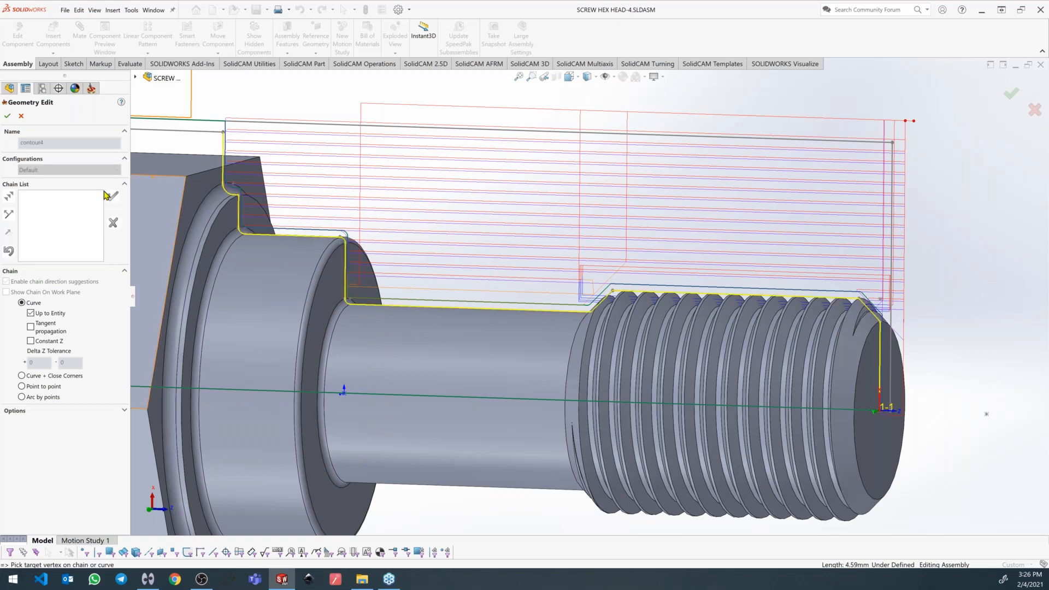
left_click(107, 195)
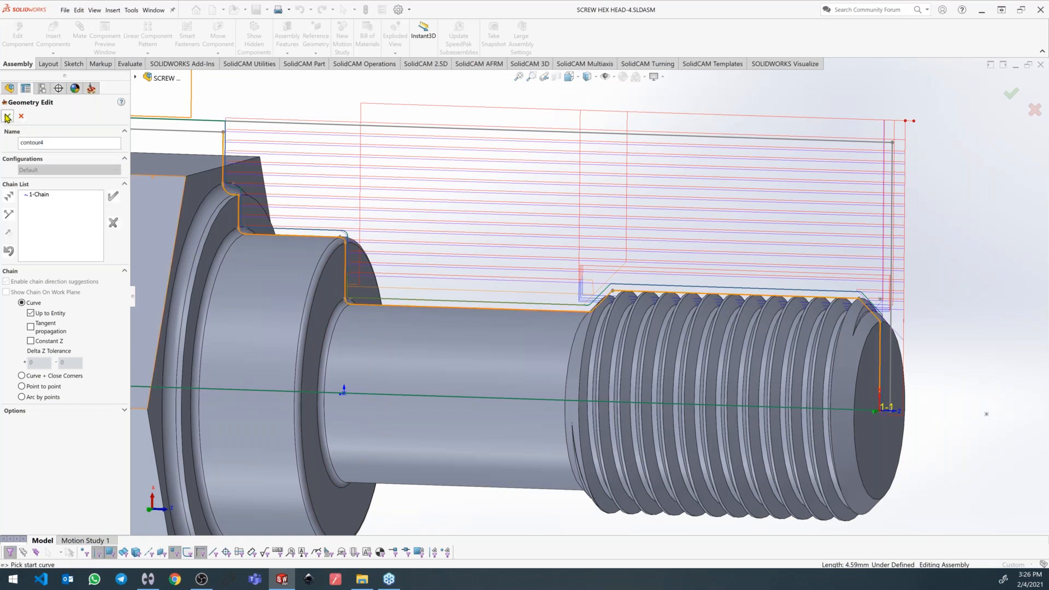
left_click(8, 116)
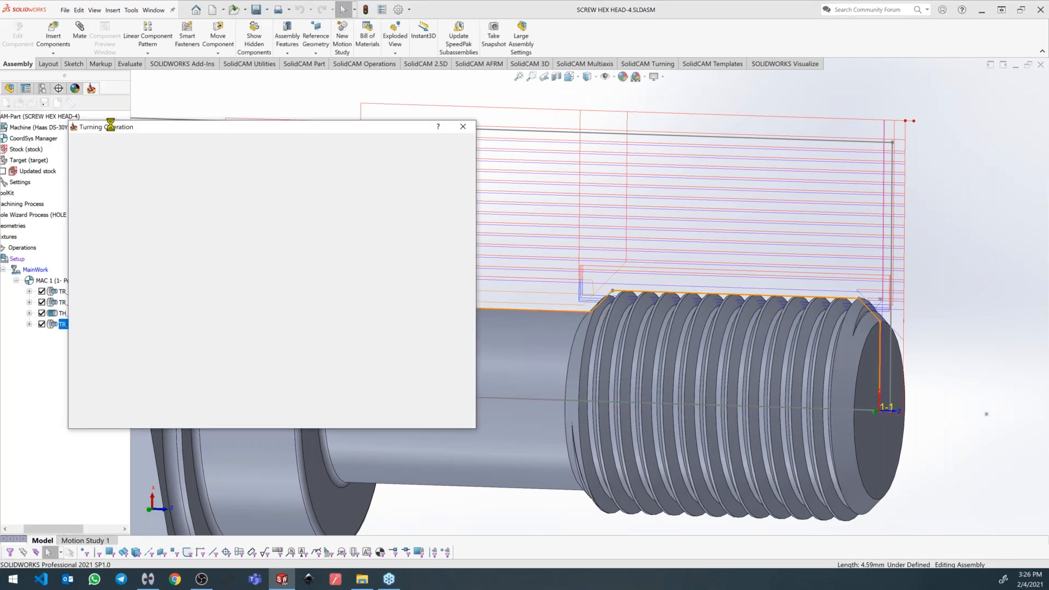
Assign the 35° profile tool 4 on Station_4 to the full-profile turning operation.
left_click(246, 339)
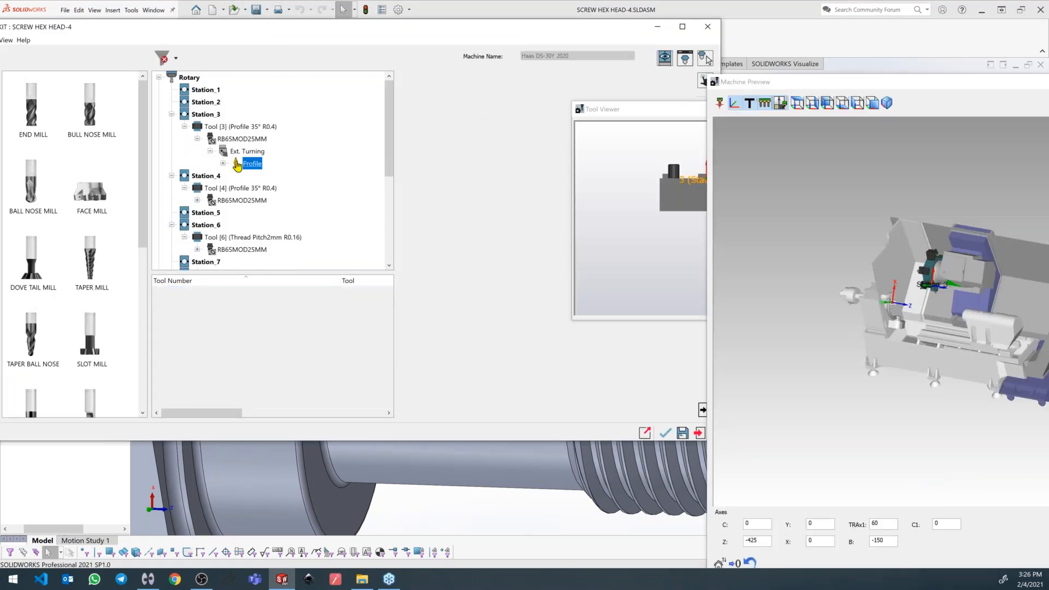
left_click(666, 434)
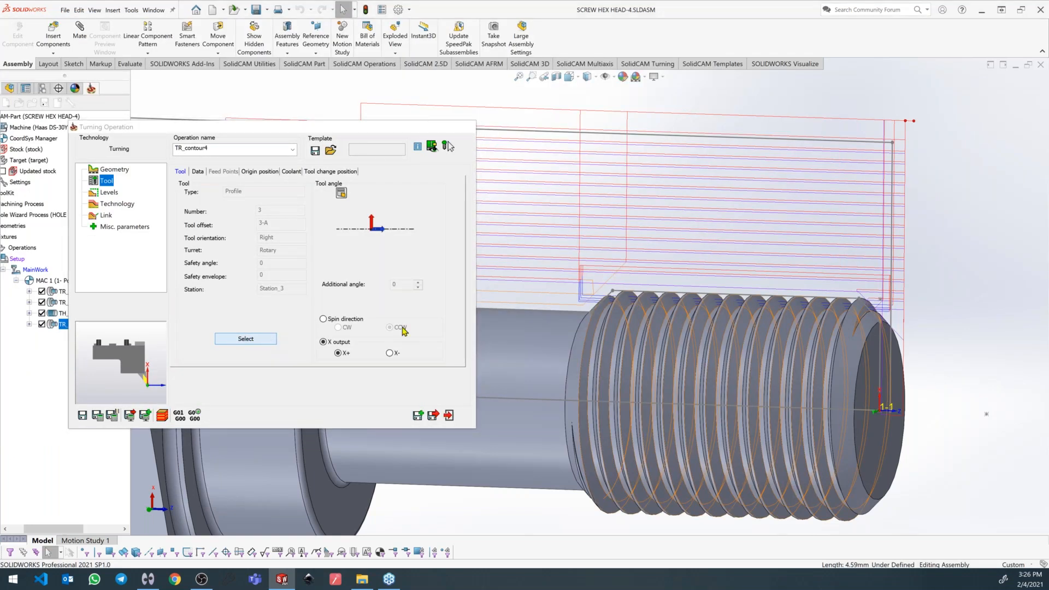
left_click(245, 338)
left_click(169, 366)
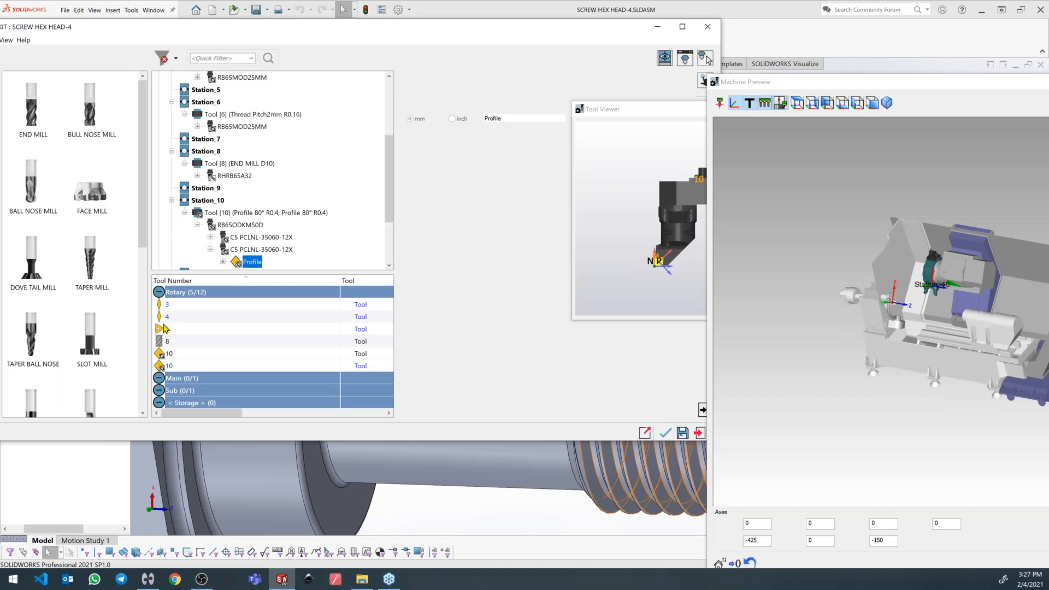
left_click(163, 329)
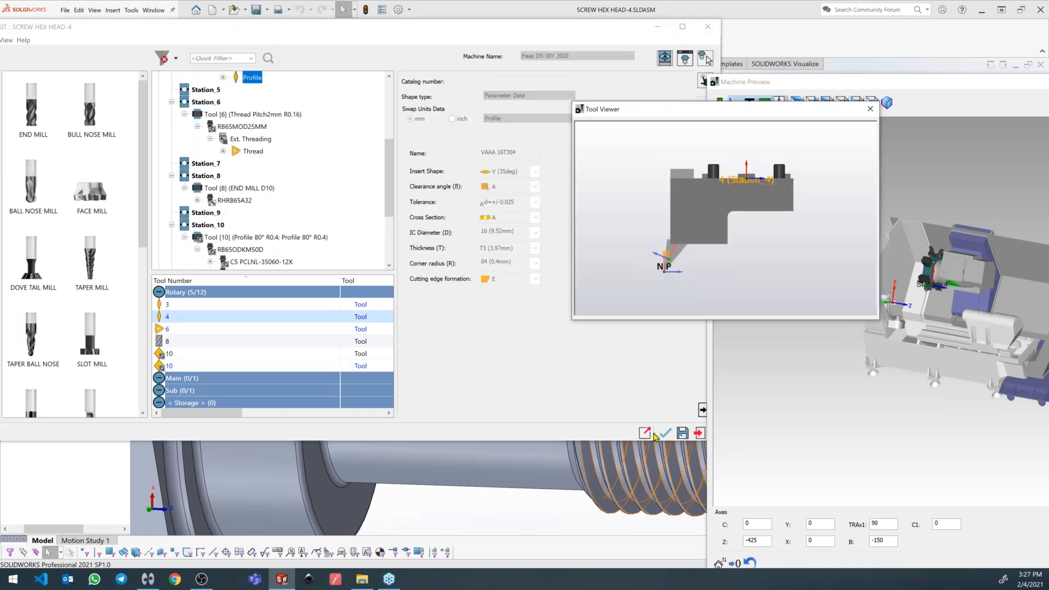
left_click(665, 434)
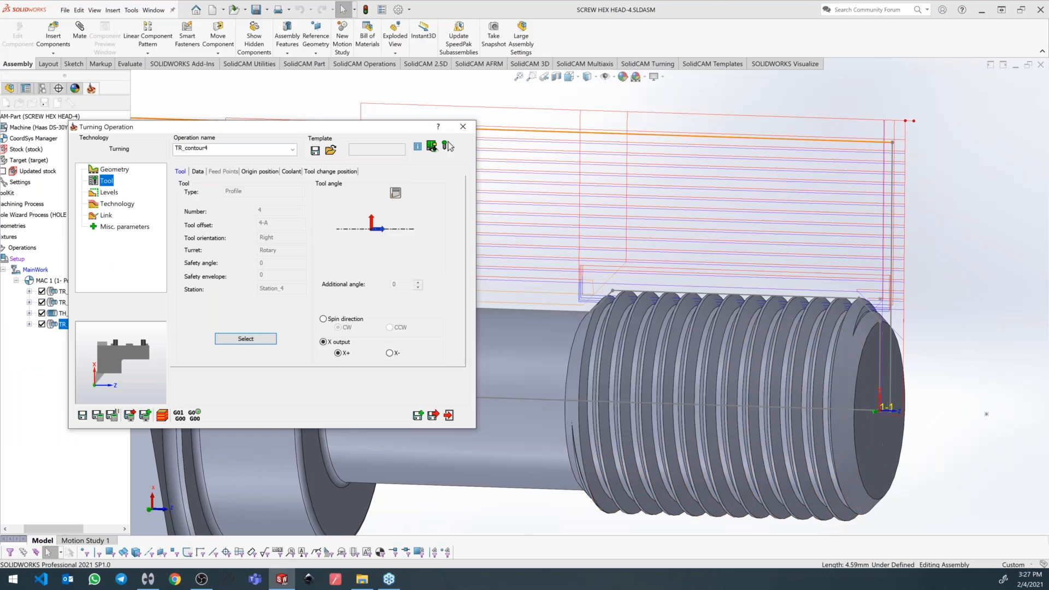
Set the TR_contour4 turning operation to Finish only, with an Arc lead-in and a Tangent lead-out.
left_click(242, 240)
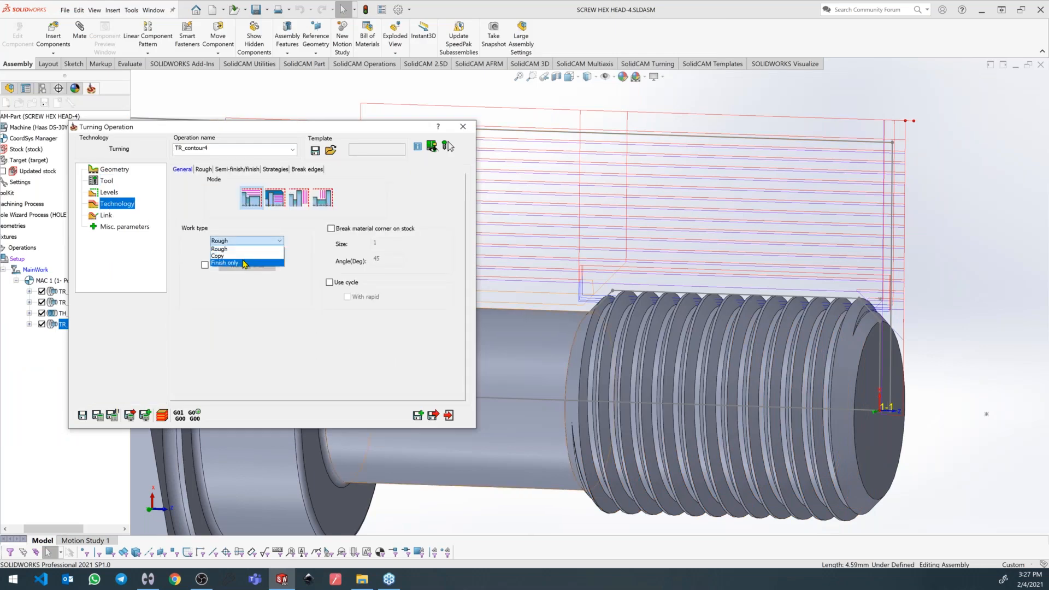
left_click(245, 263)
left_click(107, 214)
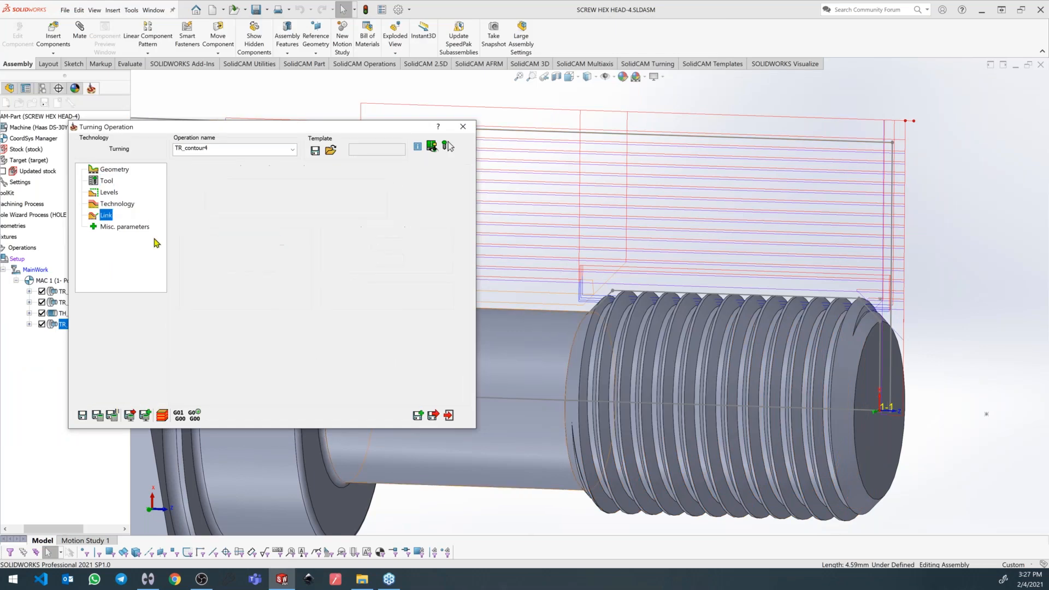
left_click(252, 270)
left_click(251, 292)
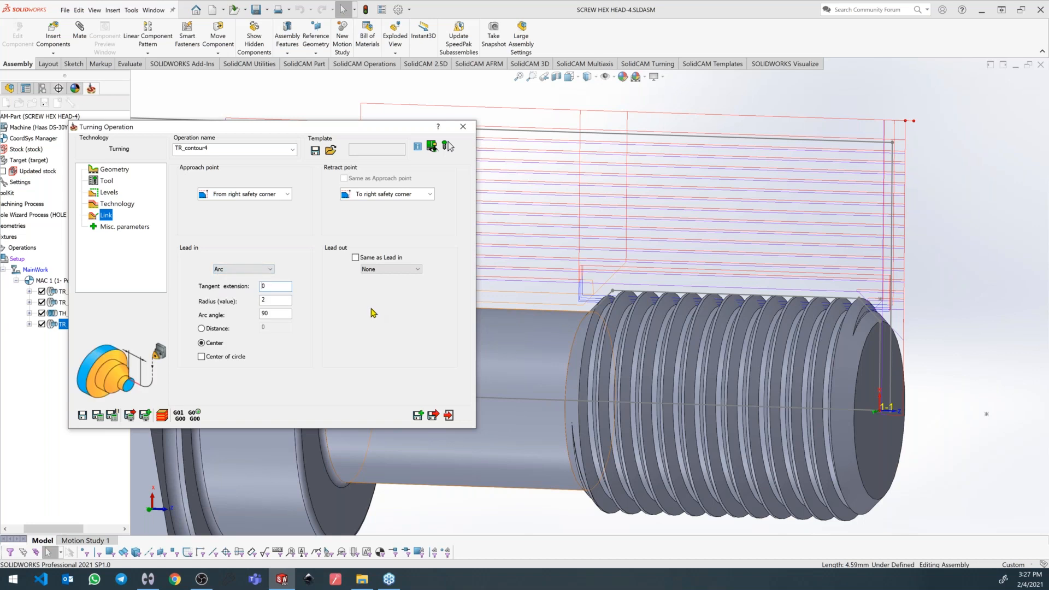
left_click(367, 270)
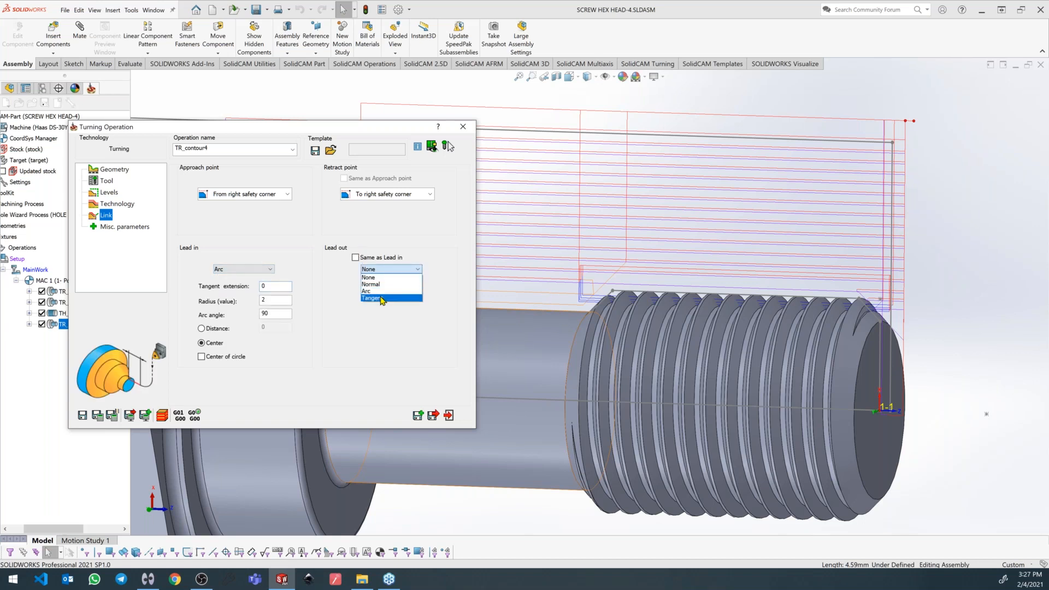
left_click(389, 297)
Save and calculate the TR_contour4 operation and exit its settings.
left_click(97, 416)
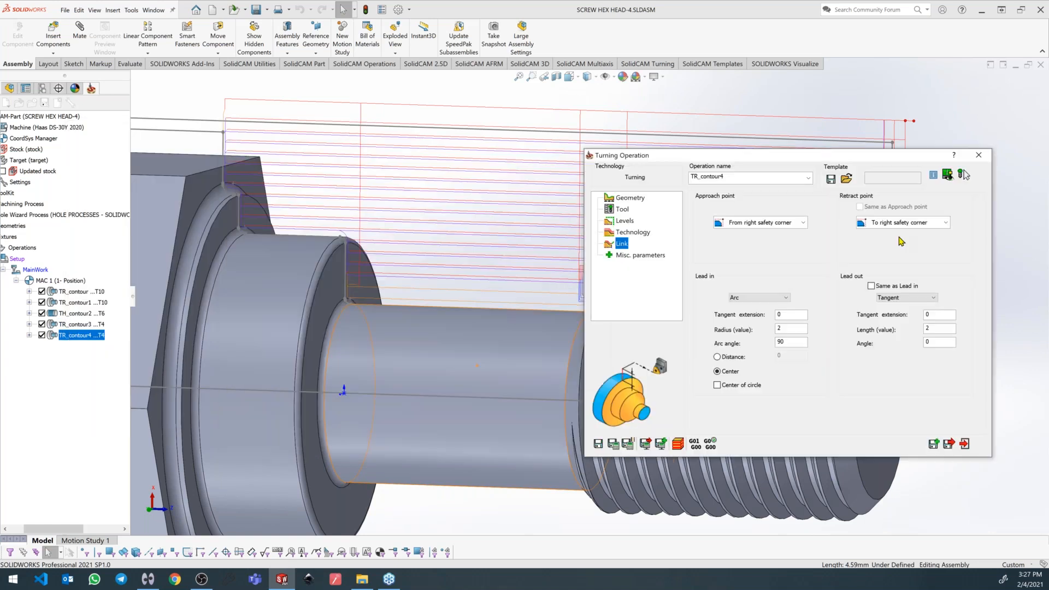
scroll(467, 208, "up", 2)
left_click_drag(853, 239, 735, 117)
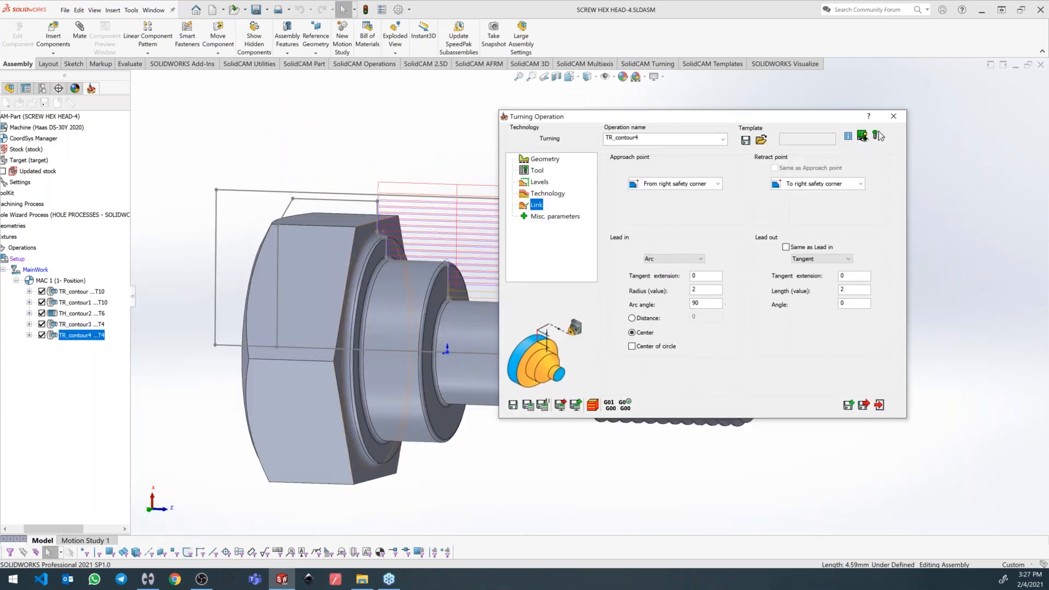
left_click(875, 406)
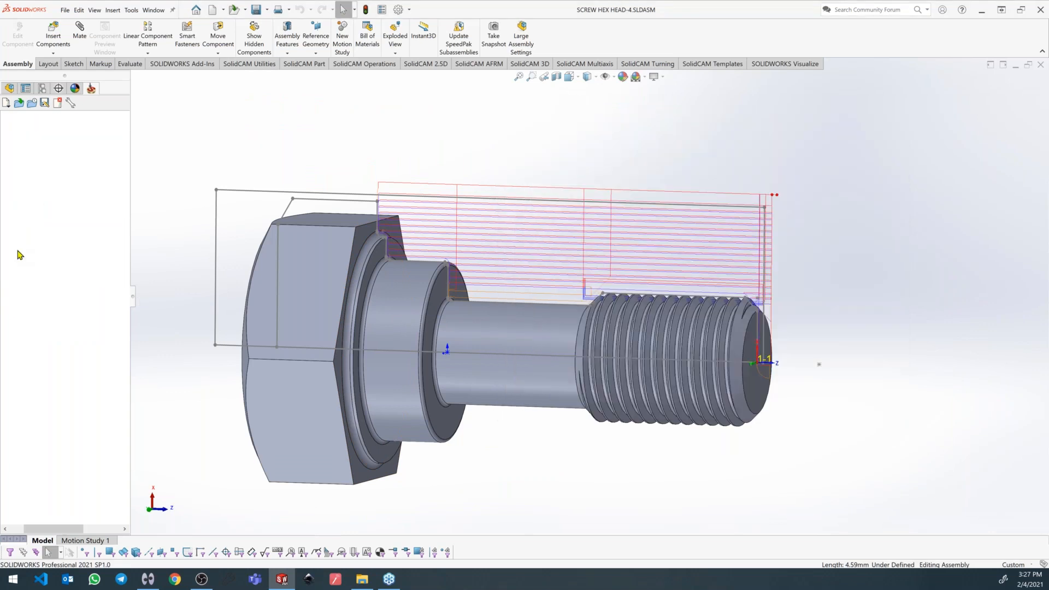
Simulate all operations on the machine at 64x and examine the turned screw in the chuck.
right_click(22, 248)
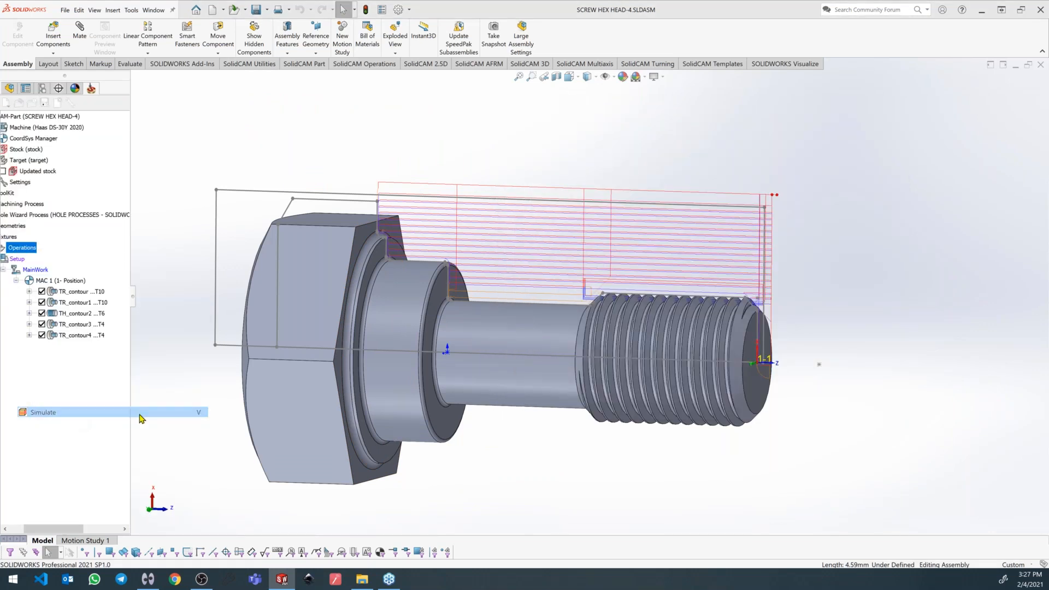
left_click(79, 418)
left_click(134, 163)
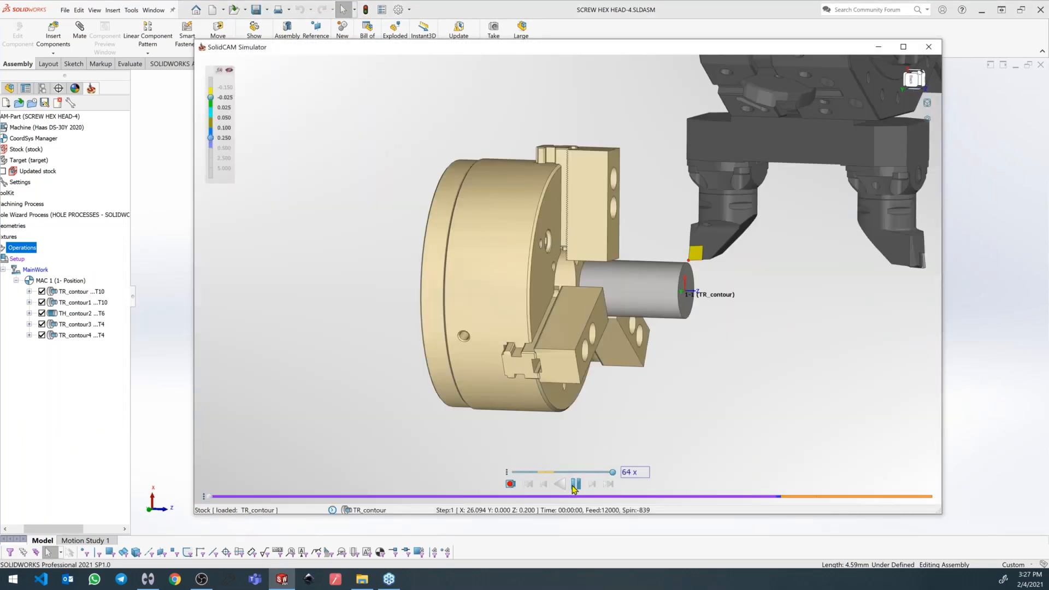
left_click(576, 484)
middle_click_drag(672, 333, 660, 289)
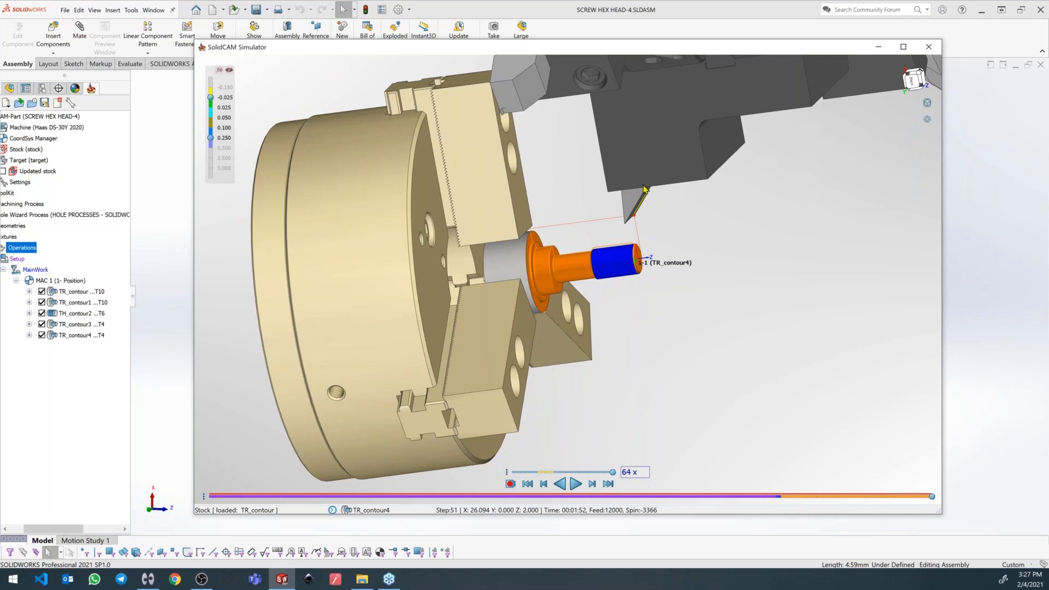
scroll(647, 189, "up", 2)
mouse_move(655, 185)
middle_mouse_down()
mouse_move(644, 178)
mouse_move(636, 194)
middle_mouse_up()
Switch the simulation playback to 'Performance' mode and inspect the part and turret from several angles.
left_click(508, 478)
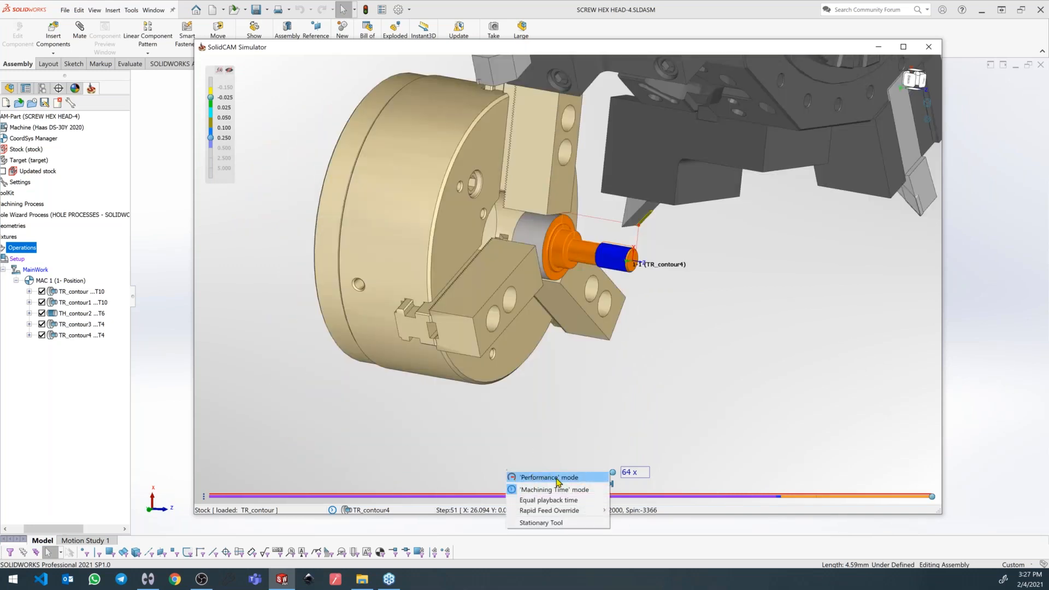
left_click(514, 478)
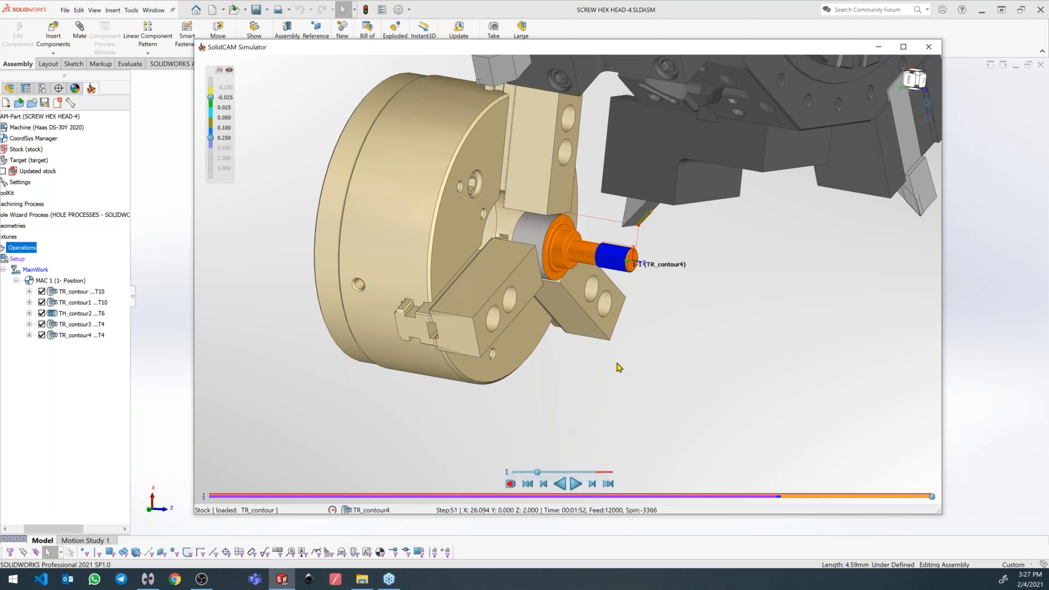
left_click(576, 483)
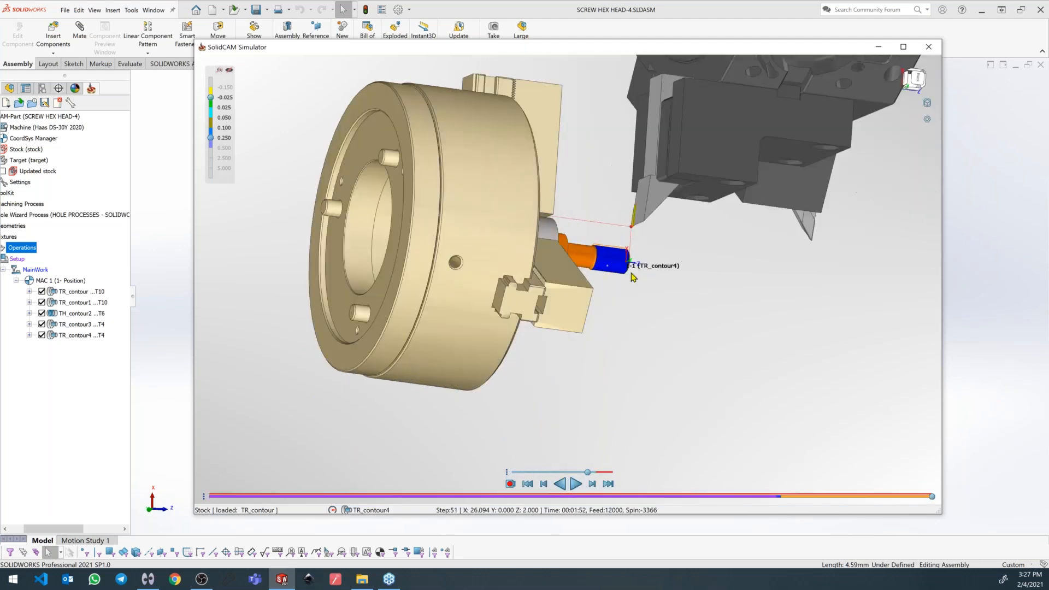
middle_click_drag(607, 270, 612, 257)
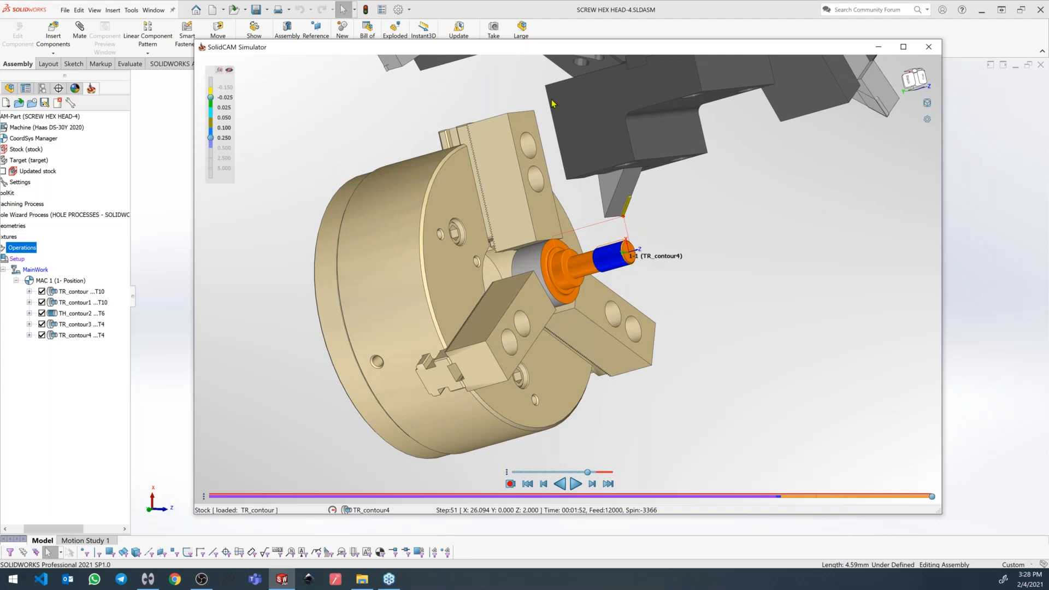
middle_click_drag(573, 191, 531, 466)
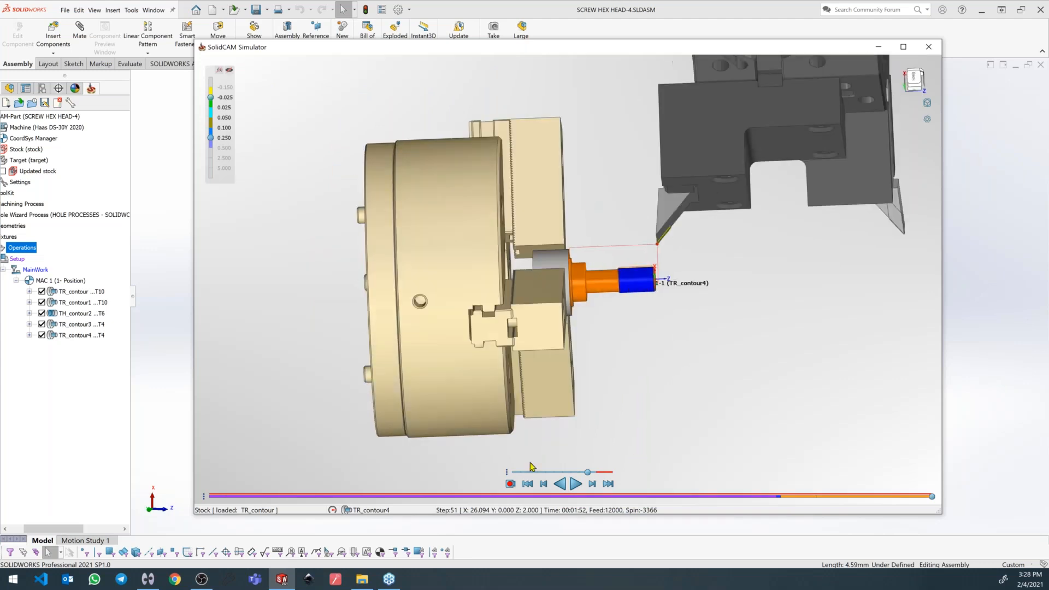
scroll(663, 257, "up", 3)
middle_click_drag(656, 260, 647, 276)
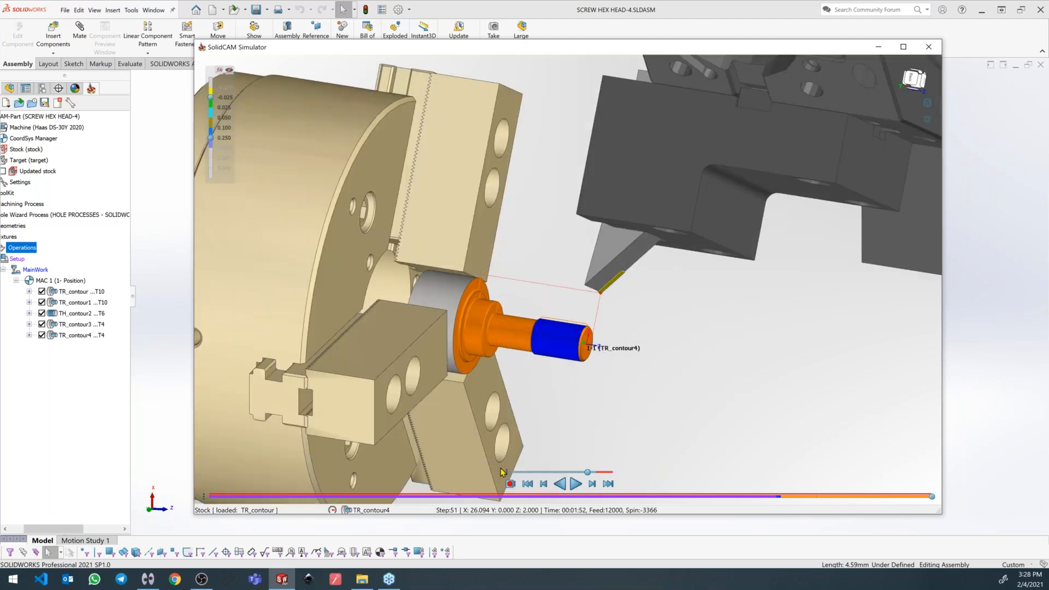
Replay the simulation in 'Machining Time' mode, pause it during TR_contour1 roughing to inspect the cut, and close the simulator.
left_click(511, 481)
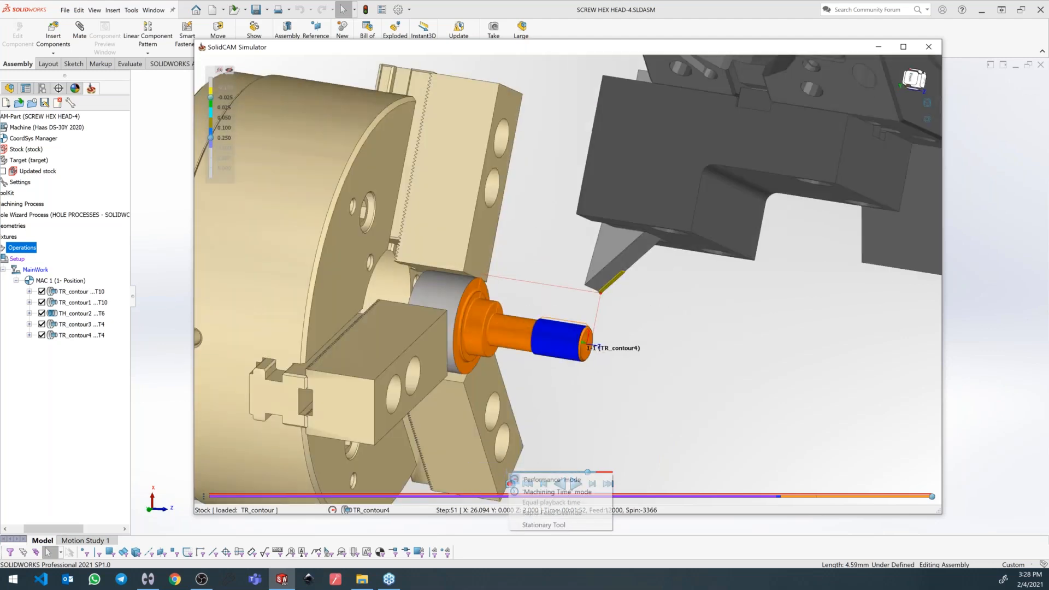
left_click(541, 492)
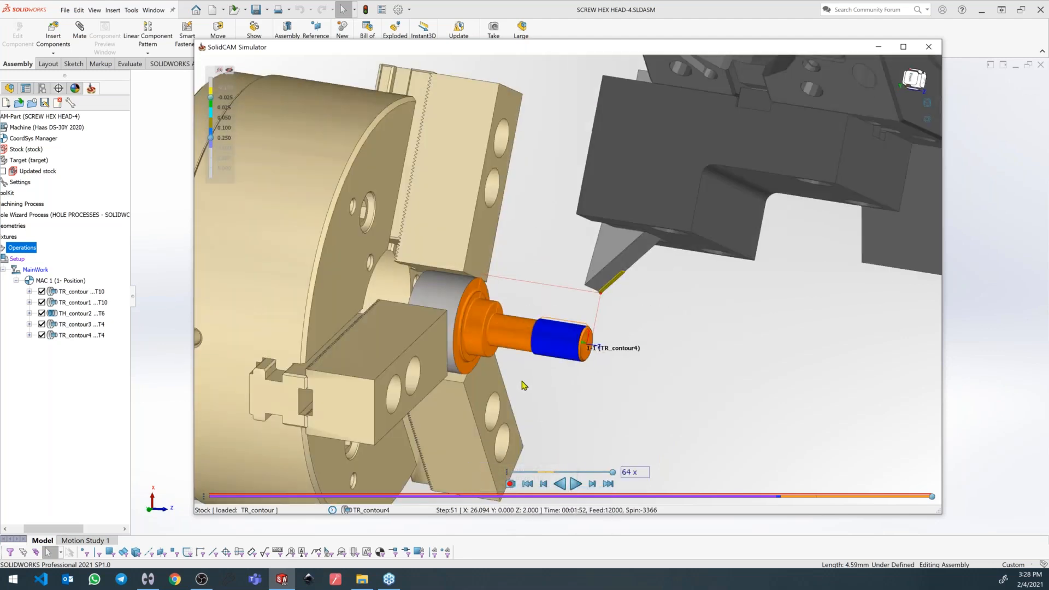
left_click(577, 484)
scroll(534, 304, "up", 3)
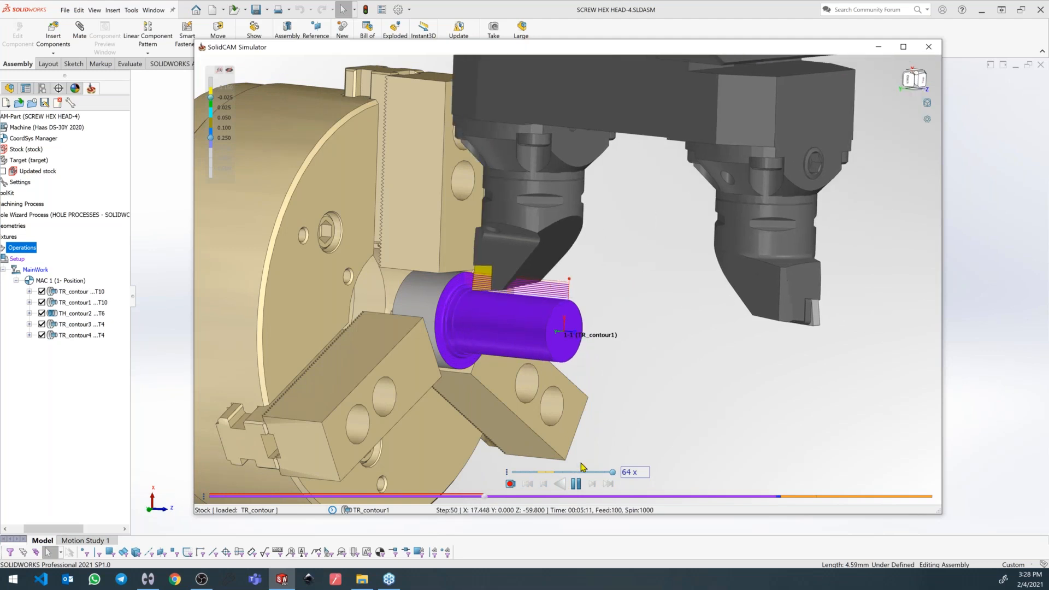
left_click(577, 484)
mouse_move(571, 286)
middle_click_drag(599, 273, 426, 232)
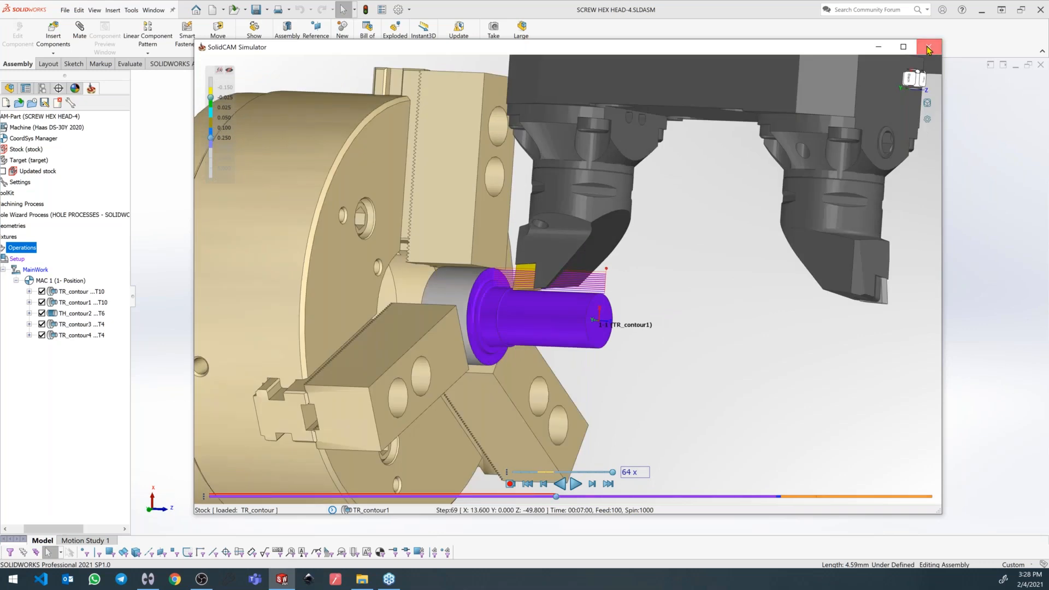
left_click(929, 49)
Add a machine control operation after TR_contour4.
scroll(436, 188, "up", 4)
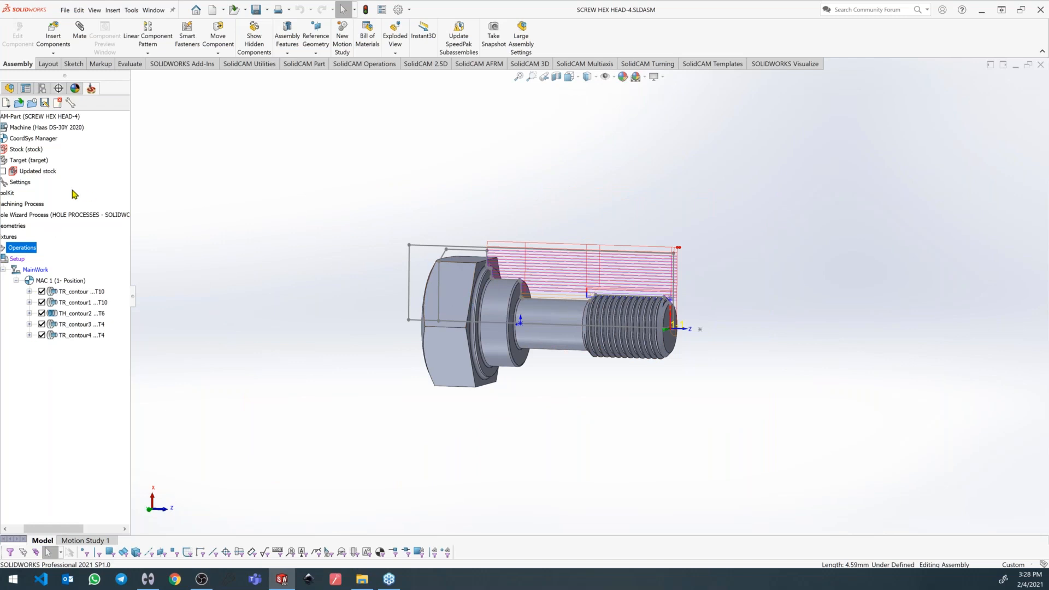
scroll(673, 297, "down", 3)
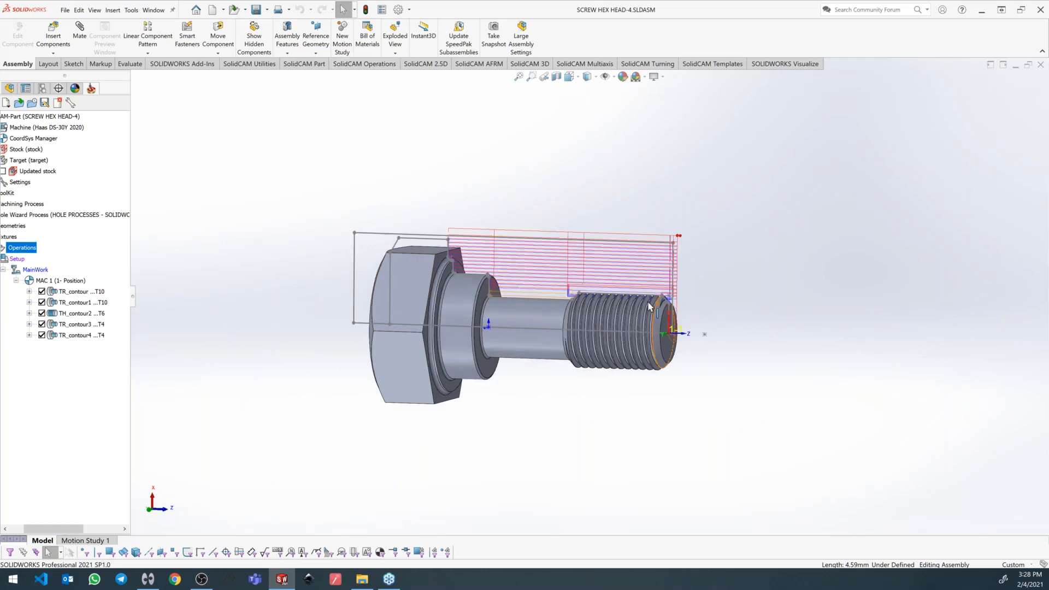
middle_click_drag(651, 255, 648, 270)
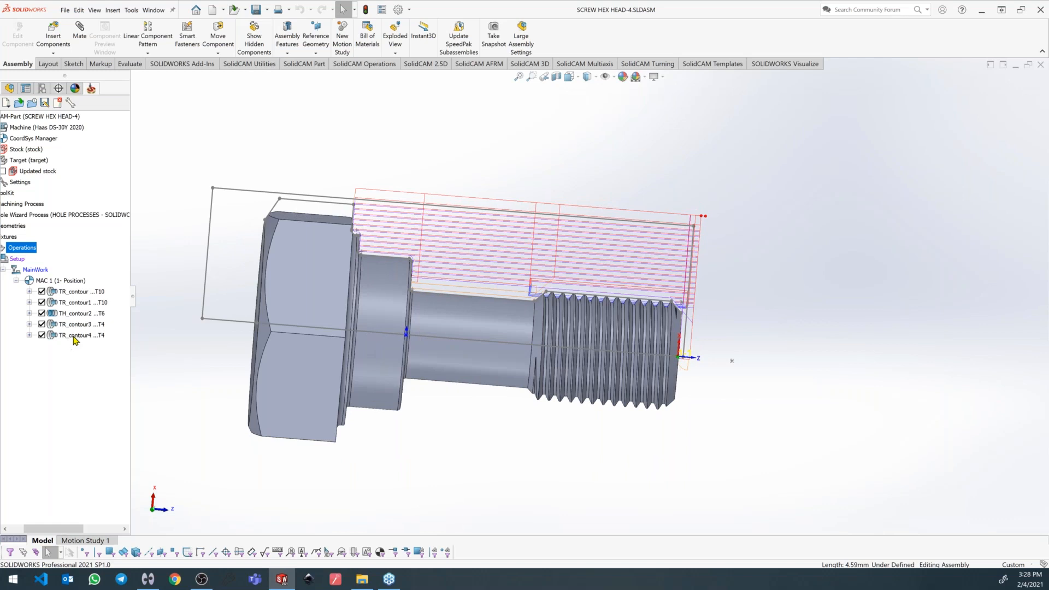
right_click(73, 336)
left_click(141, 111)
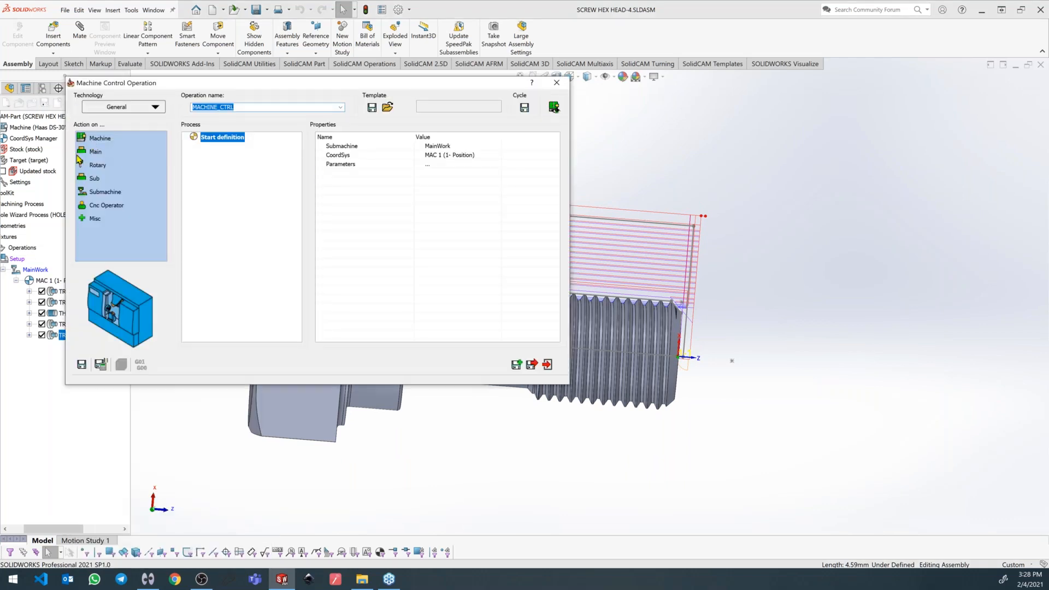
Add a Movement process for the Rotary turret and send its X axis to Home Ref.
double_click(98, 165)
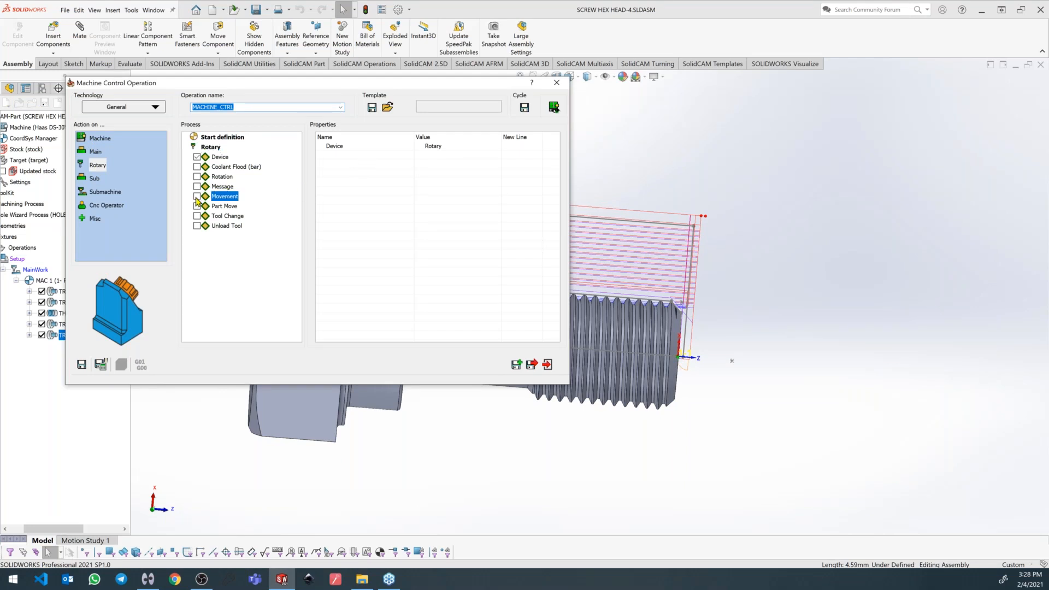
left_click(197, 196)
left_click(342, 148)
left_click(348, 146)
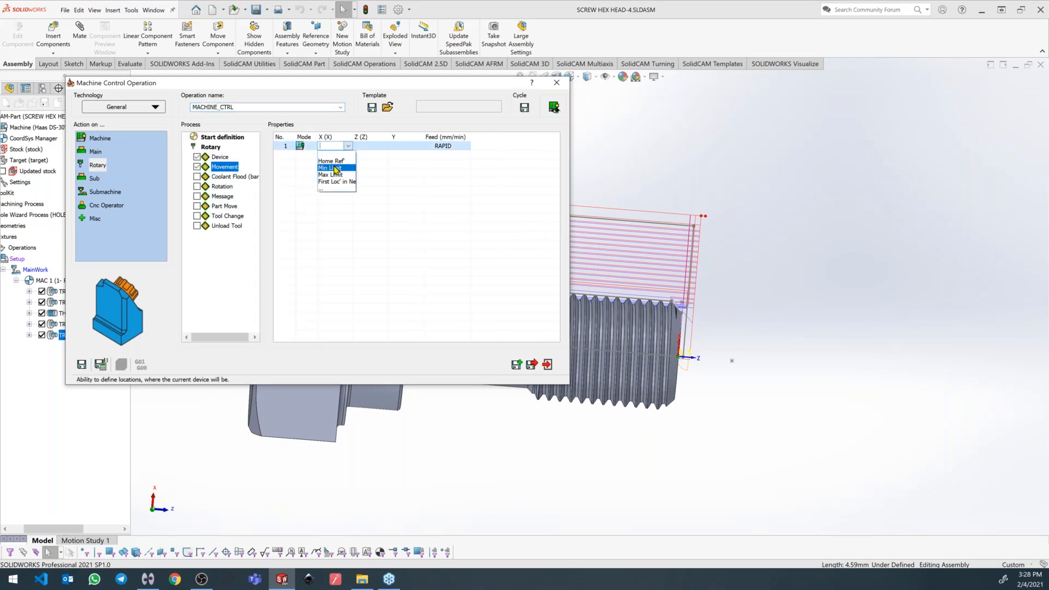
left_click(331, 161)
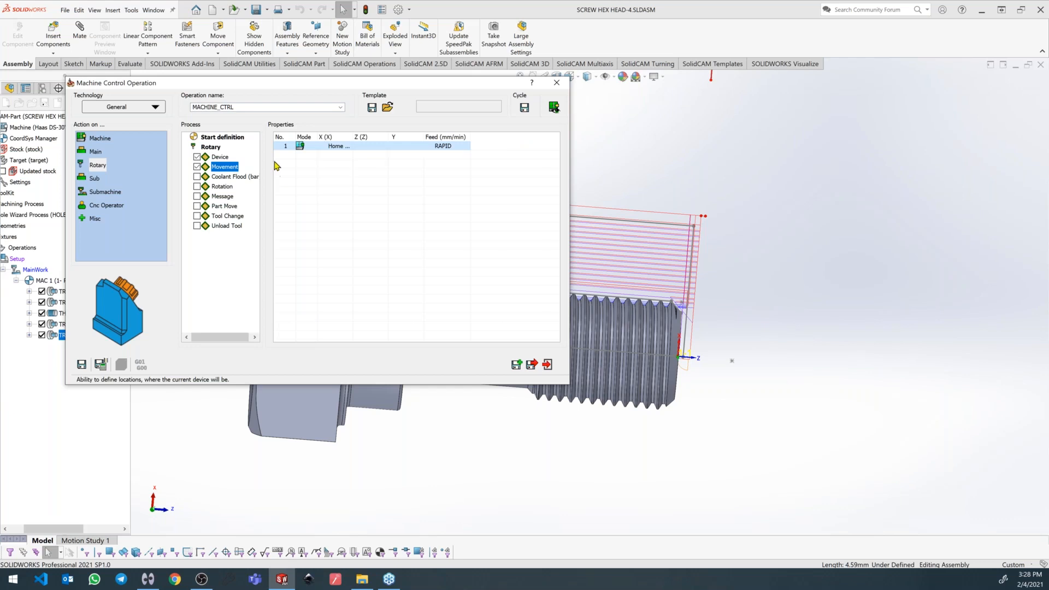
Add a second Rotary movement line that sends the Z and Y axes to Home Ref.
left_click(395, 156)
left_click(384, 156)
left_click(389, 155)
left_click(365, 165)
left_click(412, 156)
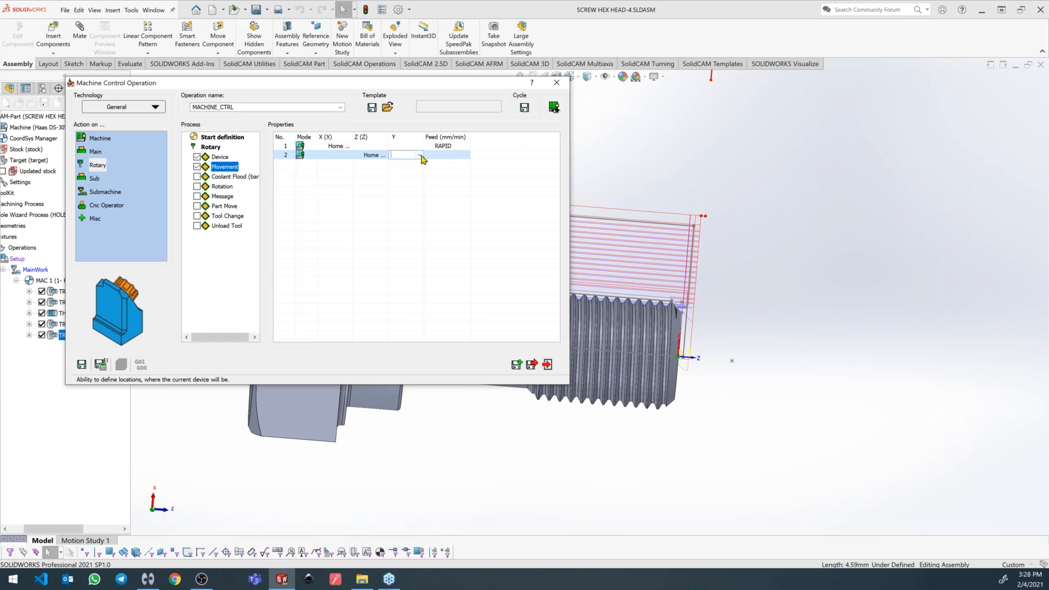
left_click(412, 156)
left_click(402, 170)
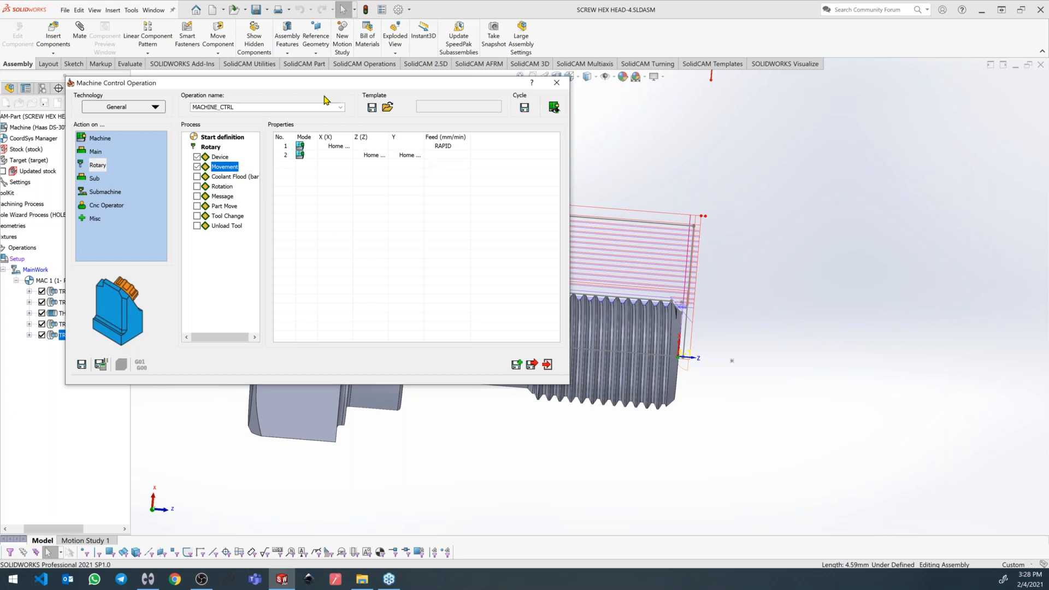
Preview both turret movement lines on the machine model and examine the turret's position at each one.
left_click(552, 107)
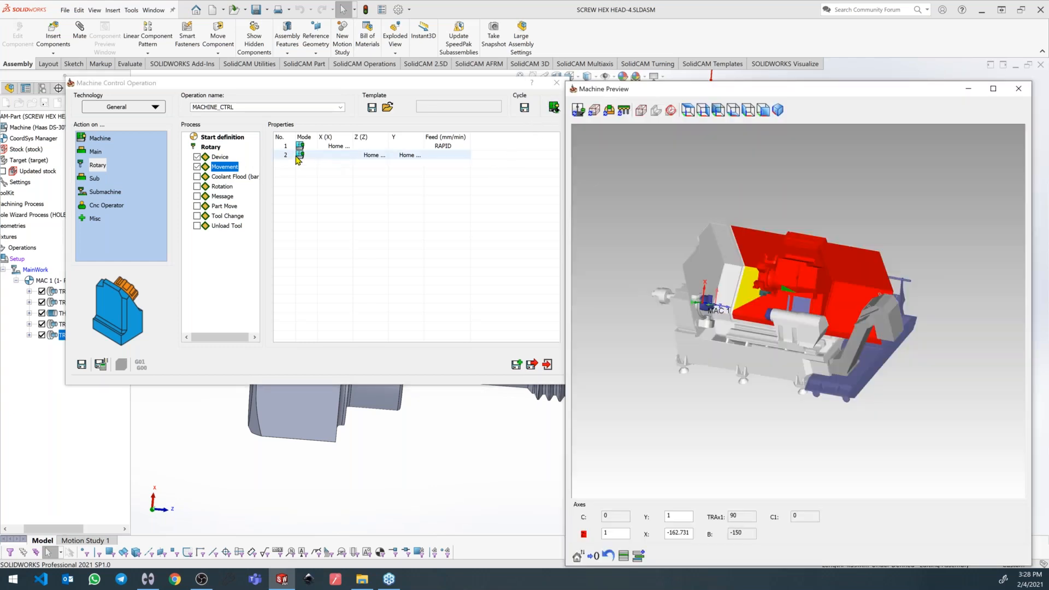
left_click(296, 157)
scroll(729, 287, "down", 4)
mouse_move(765, 287)
middle_mouse_down()
mouse_move(776, 295)
mouse_move(785, 282)
mouse_move(768, 293)
middle_mouse_up()
scroll(782, 289, "down", 3)
left_click(286, 147)
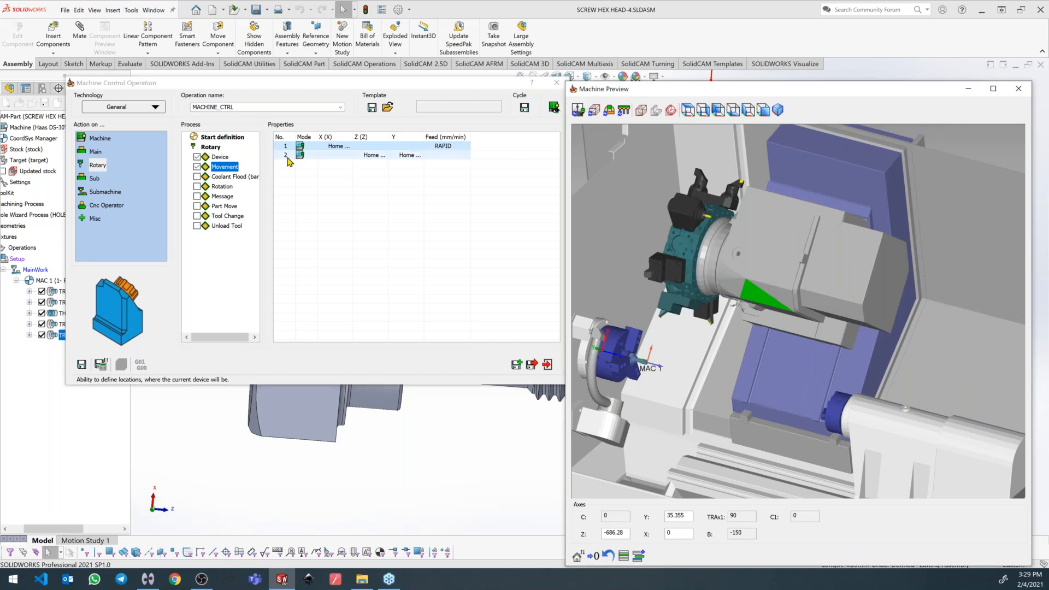
left_click(287, 156)
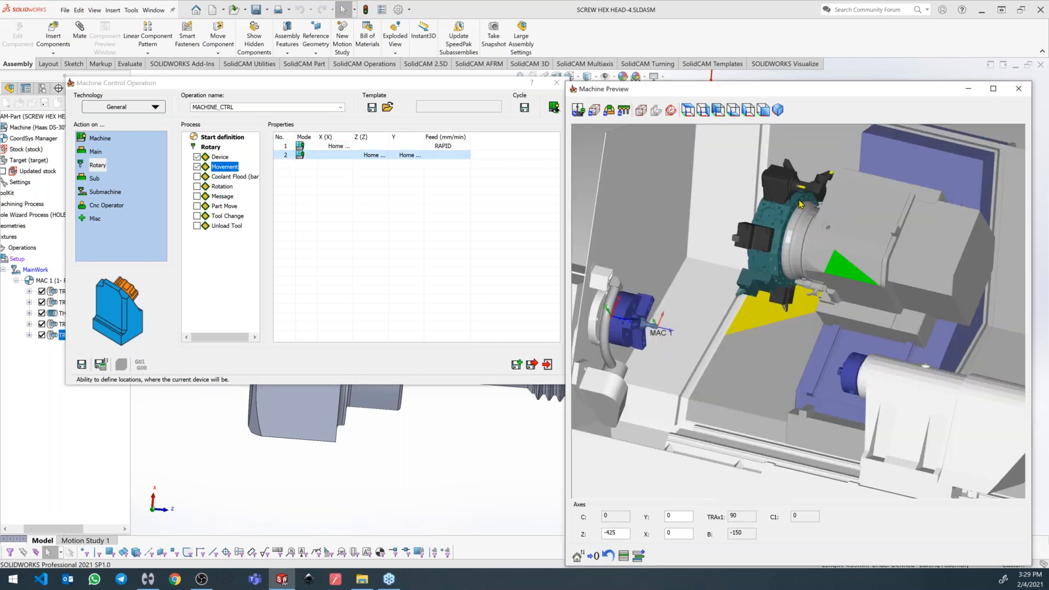
mouse_move(759, 310)
middle_mouse_down()
mouse_move(747, 328)
mouse_move(757, 304)
mouse_move(754, 316)
middle_mouse_up()
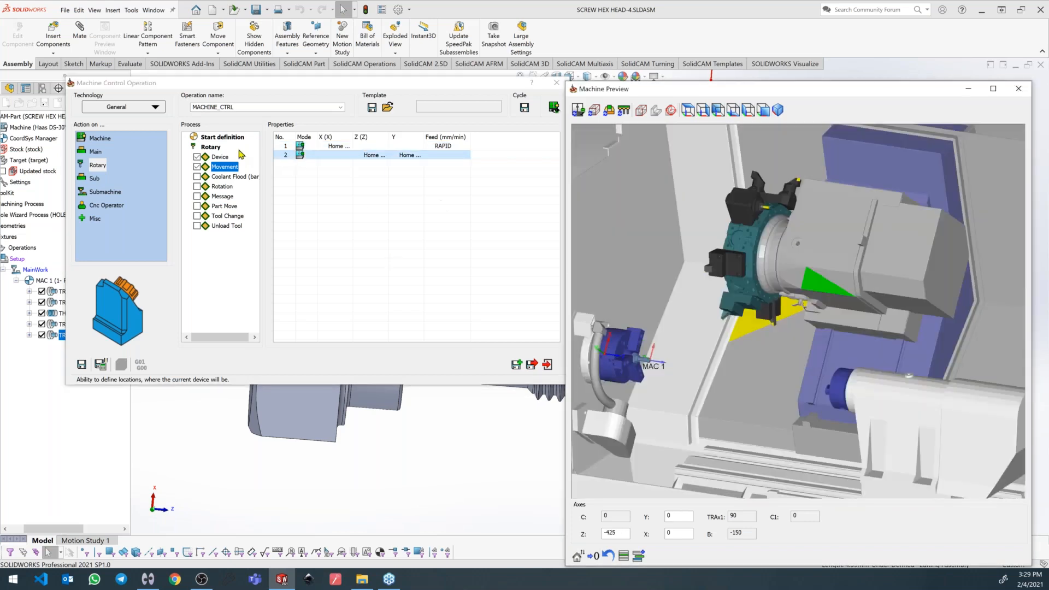
Add a Movement process for the Sub spindle and send its B axis to the Setup Loc' position.
double_click(88, 179)
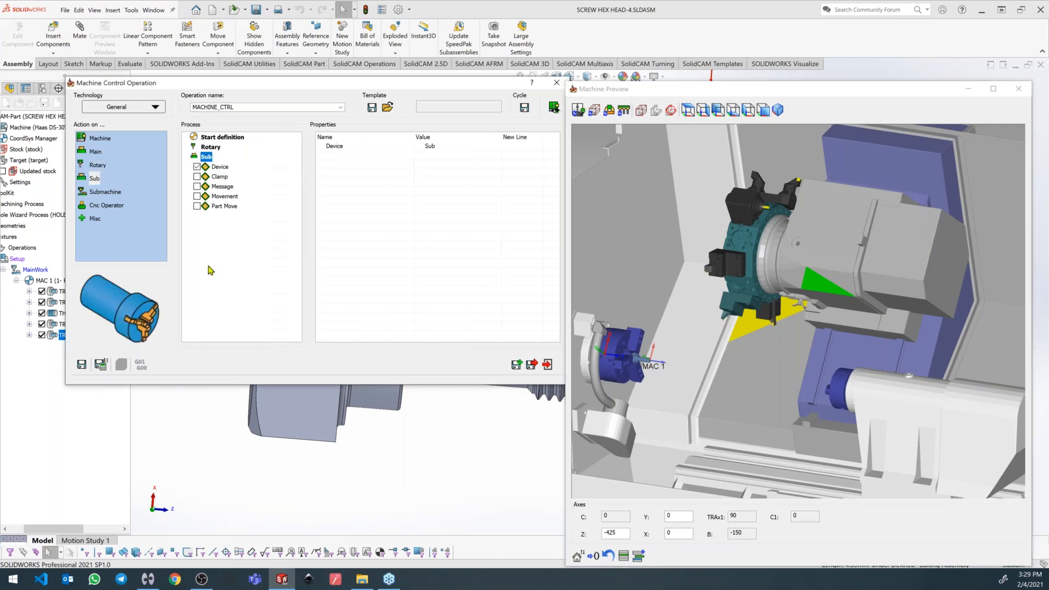
left_click(197, 196)
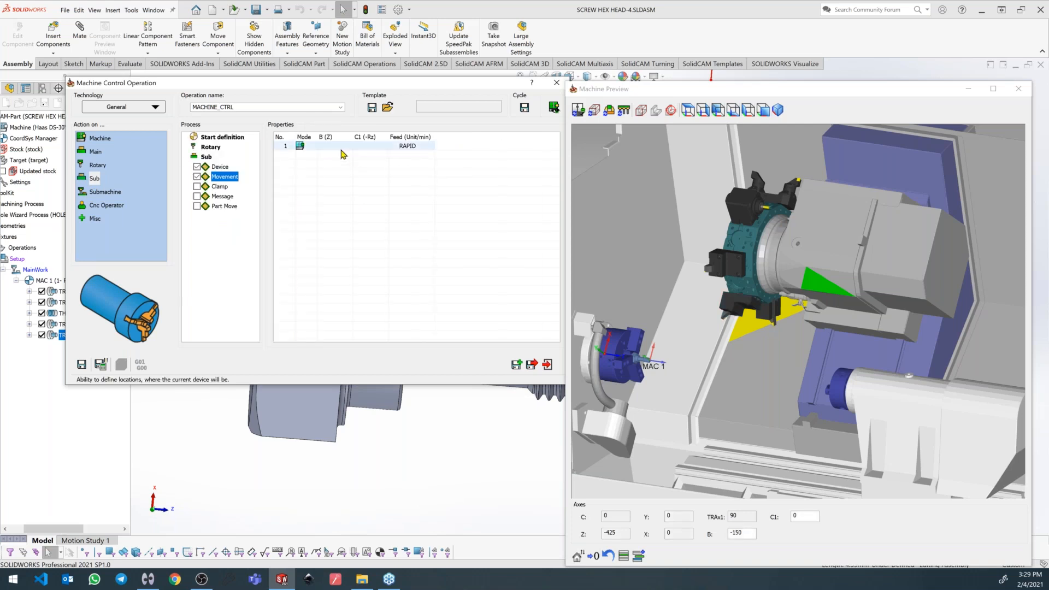
left_click(349, 147)
left_click(348, 146)
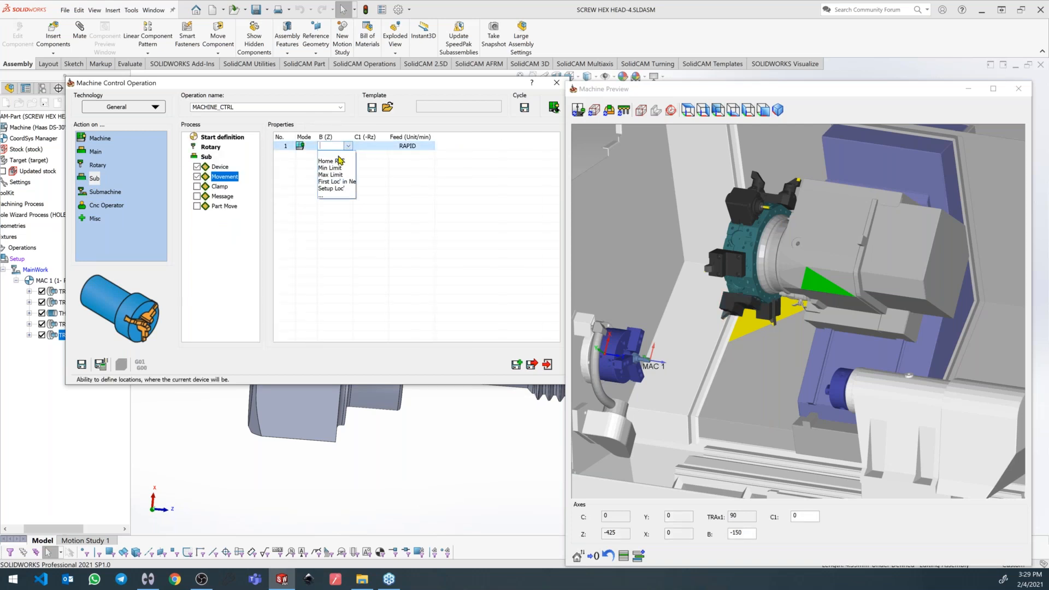
left_click(333, 189)
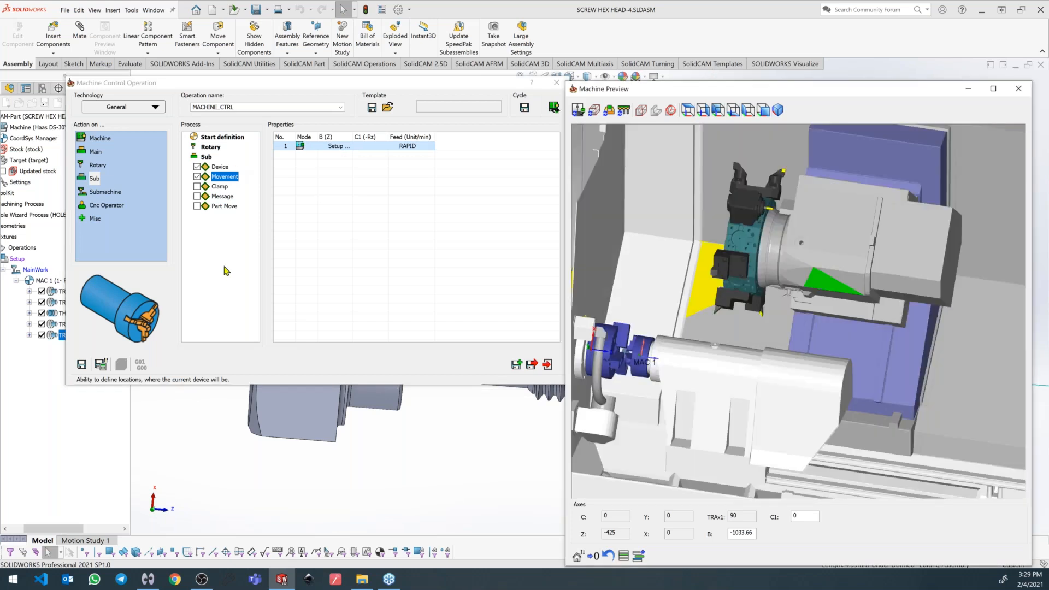
Add a Sub spindle Clamp process set to CLOSE ON STOCK and a Clamp process for the Main spindle.
left_click(203, 188)
left_click(223, 176)
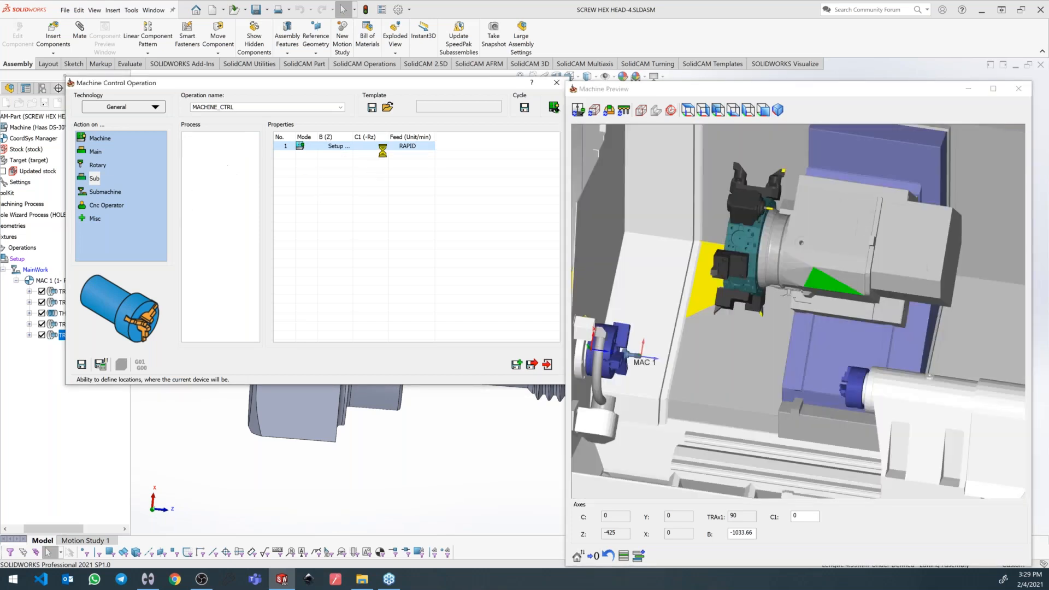
left_click(205, 188)
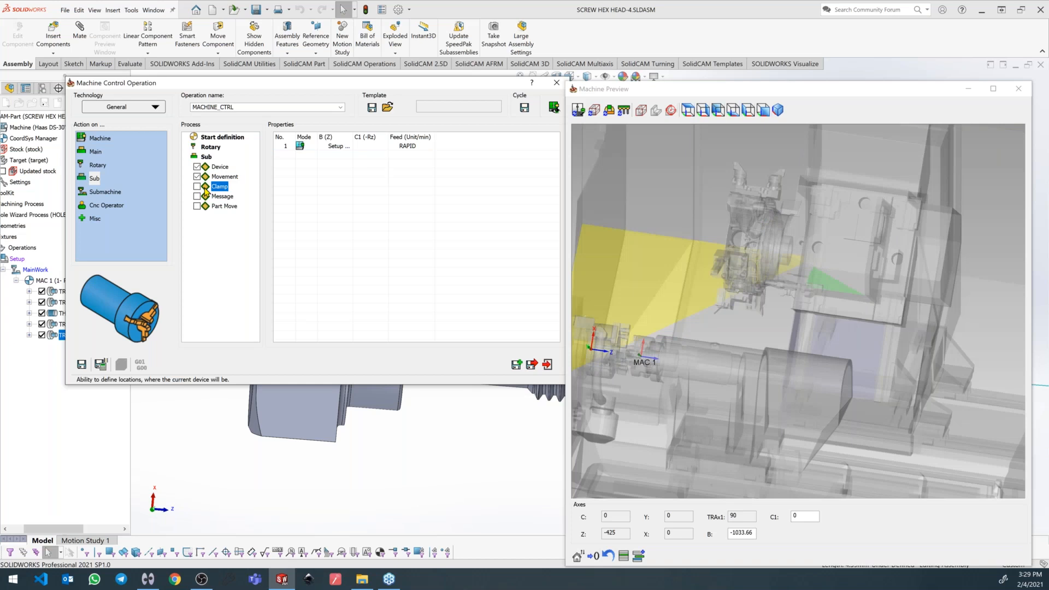
left_click(461, 147)
left_click(448, 173)
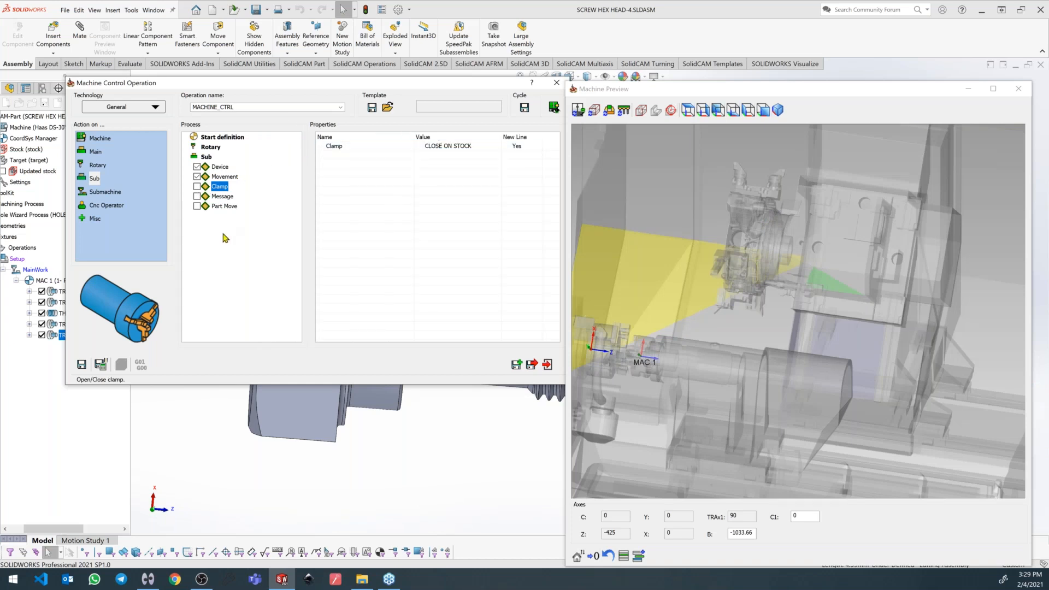
double_click(88, 153)
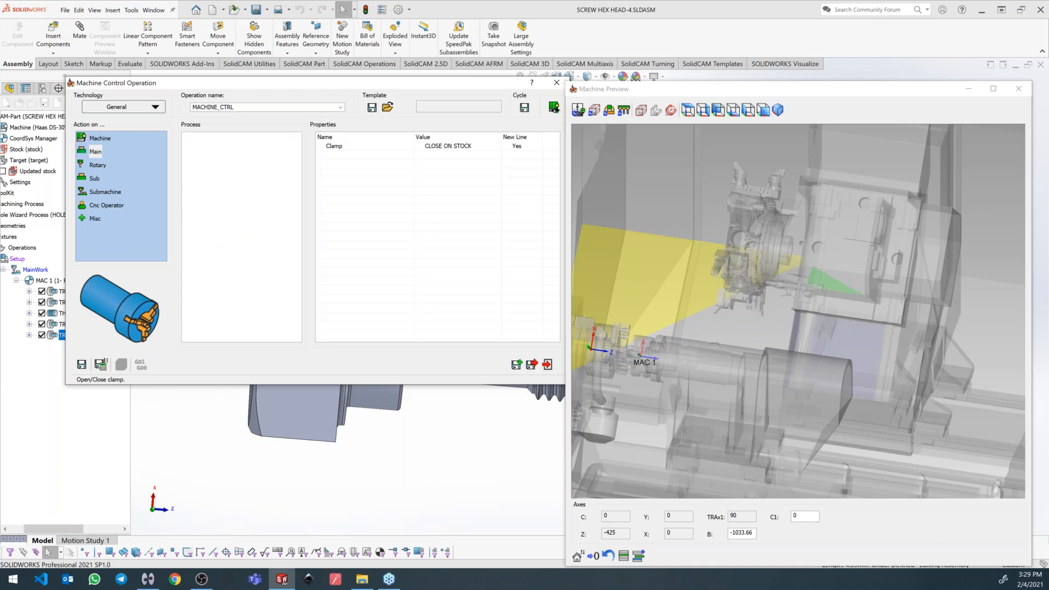
left_click(200, 189)
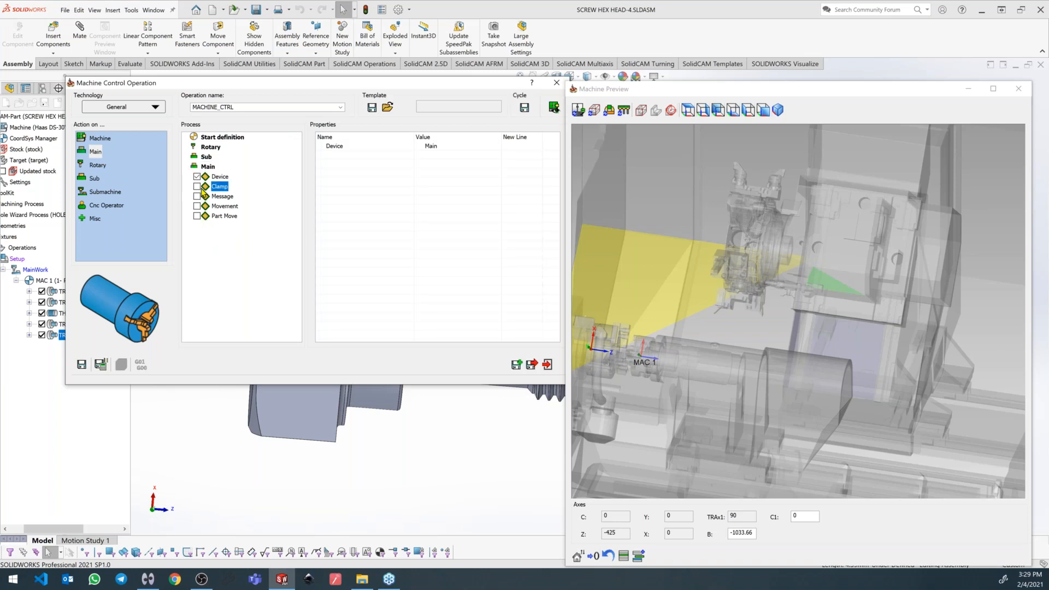
Add a Part Move process for the Sub spindle that carries the part to Home Ref on the B axis.
double_click(92, 179)
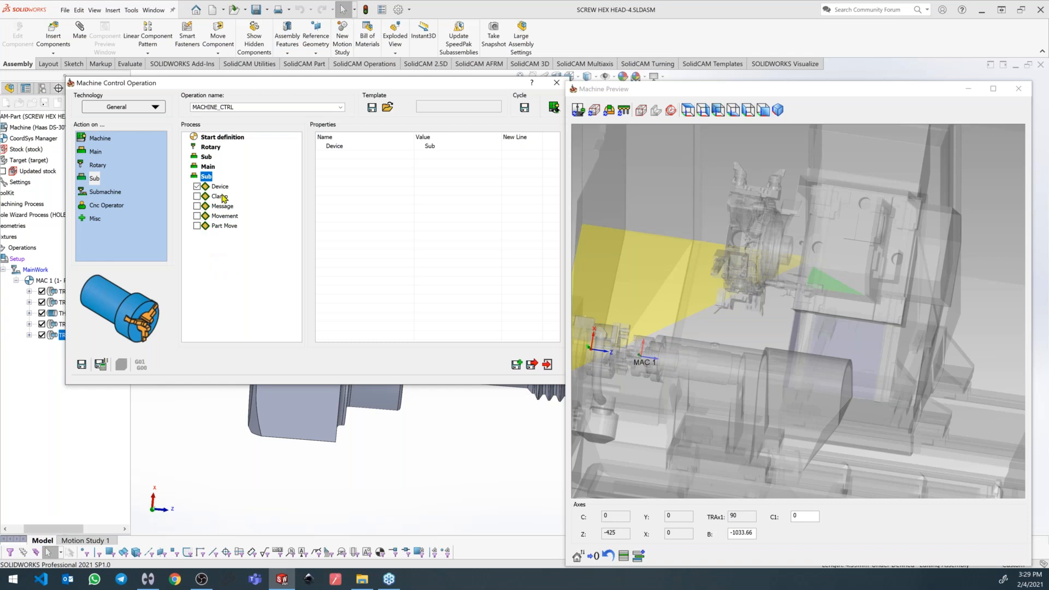
left_click(197, 226)
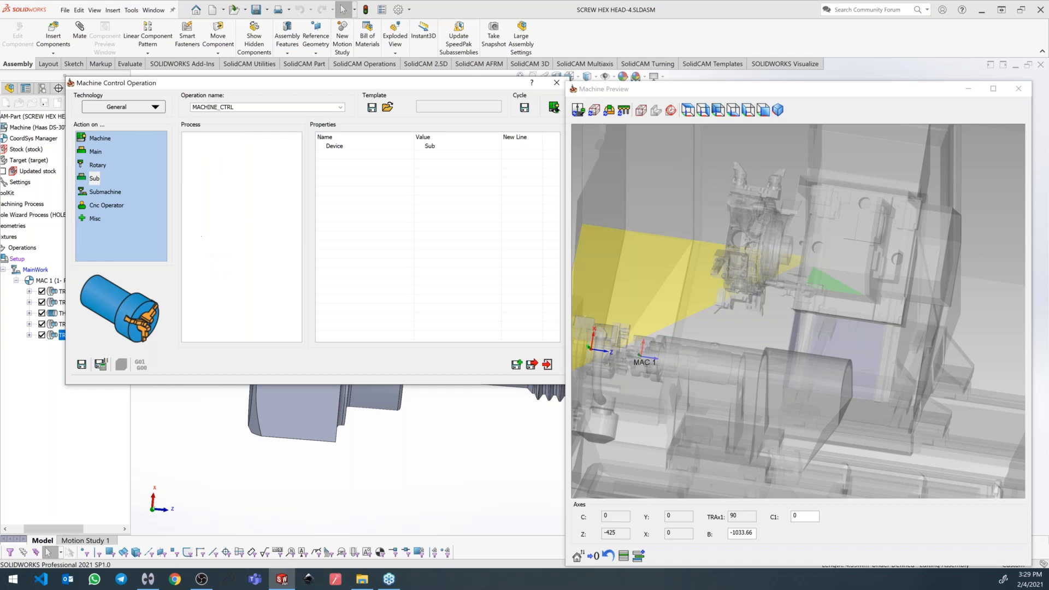
left_click(348, 147)
left_click(347, 147)
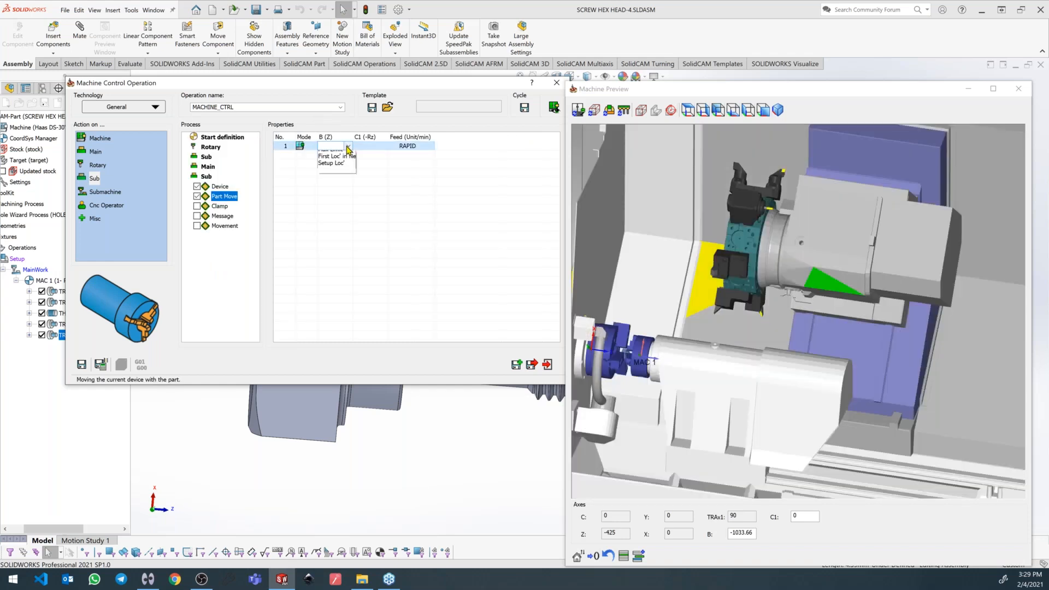
left_click(337, 163)
left_click(875, 416)
scroll(875, 416, "up", 6)
scroll(851, 348, "up", 5)
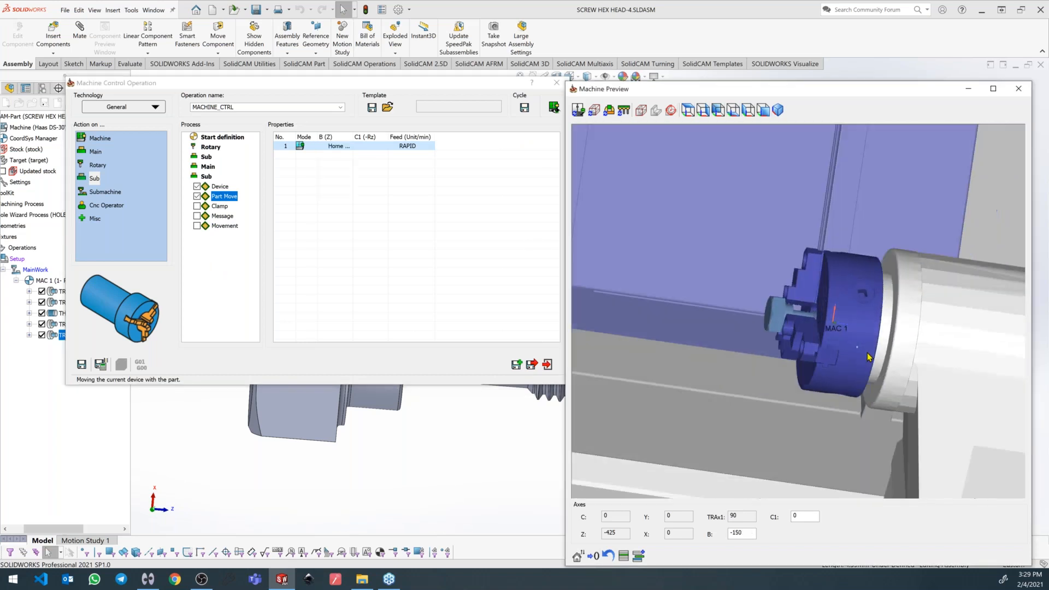
Name the machine control operation Transfer, save it and close it.
left_click(240, 107)
type("Transfer")
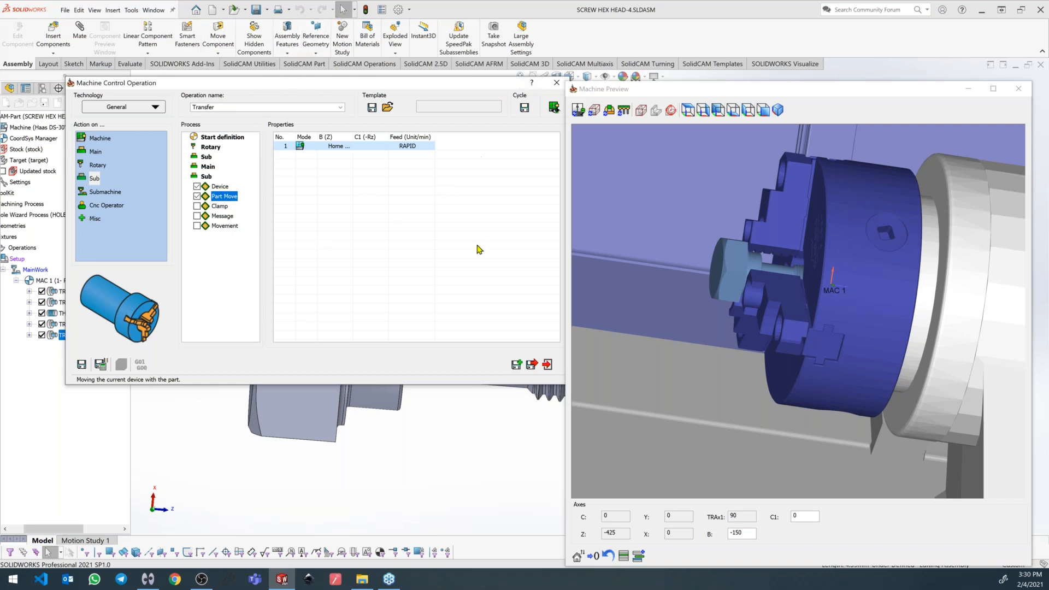
left_click(533, 365)
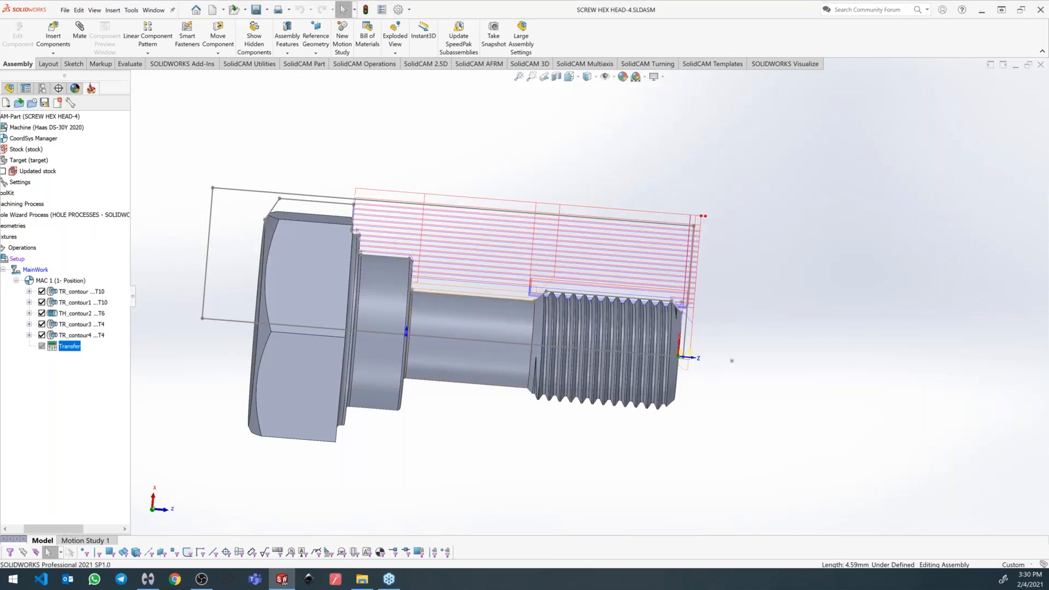
Add a turning operation after the Transfer operation.
right_click(67, 346)
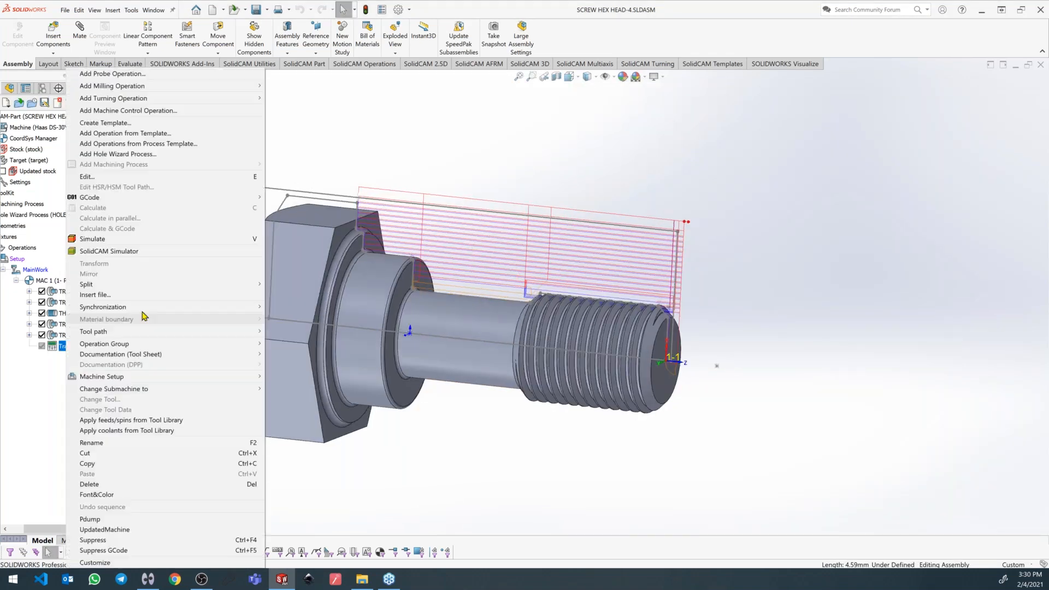
left_click(496, 161)
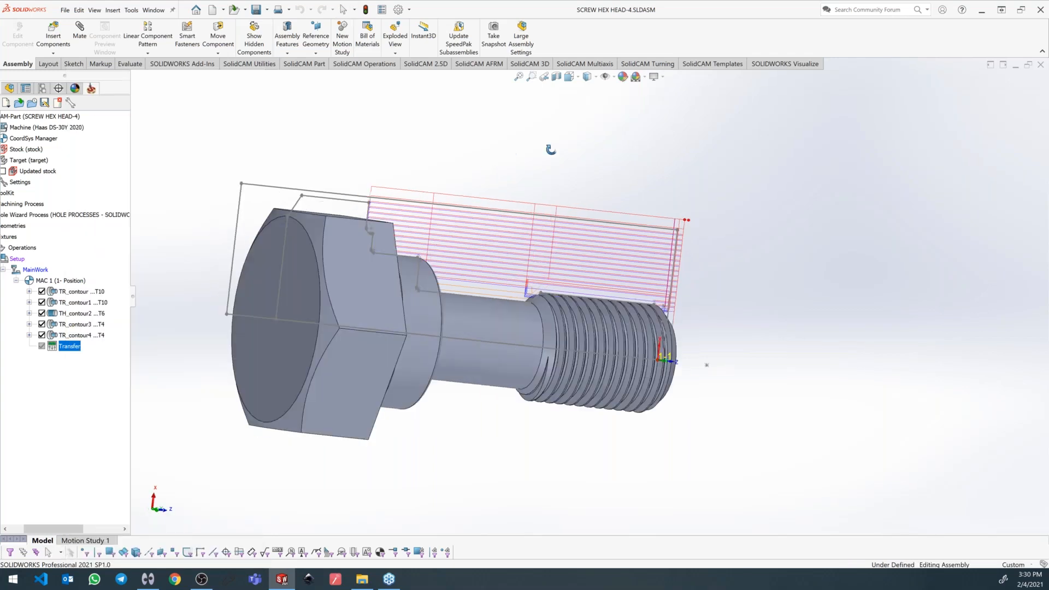
right_click(57, 350)
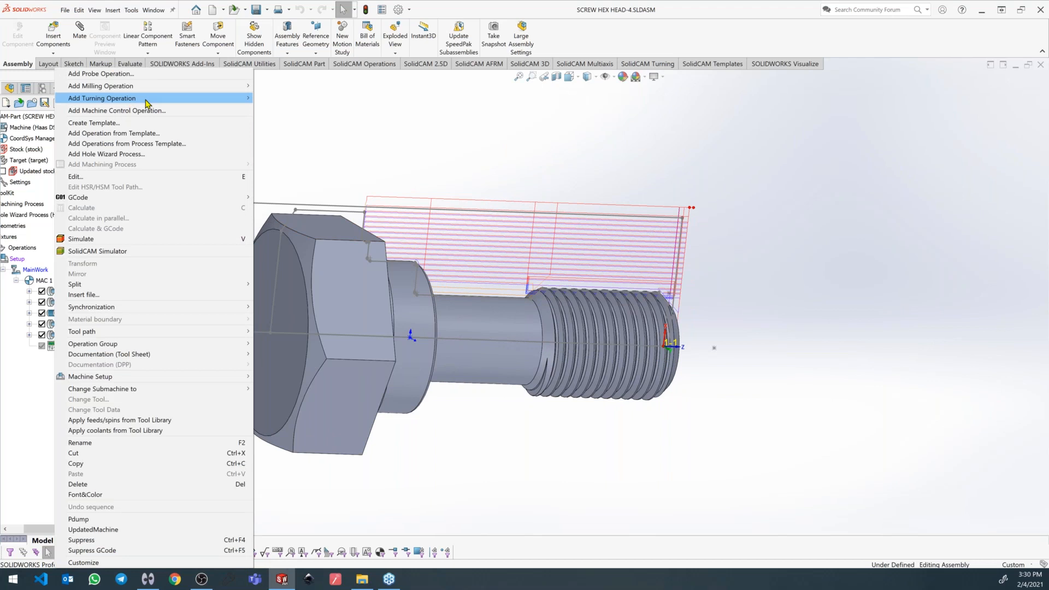
mouse_move(148, 103)
left_click(294, 113)
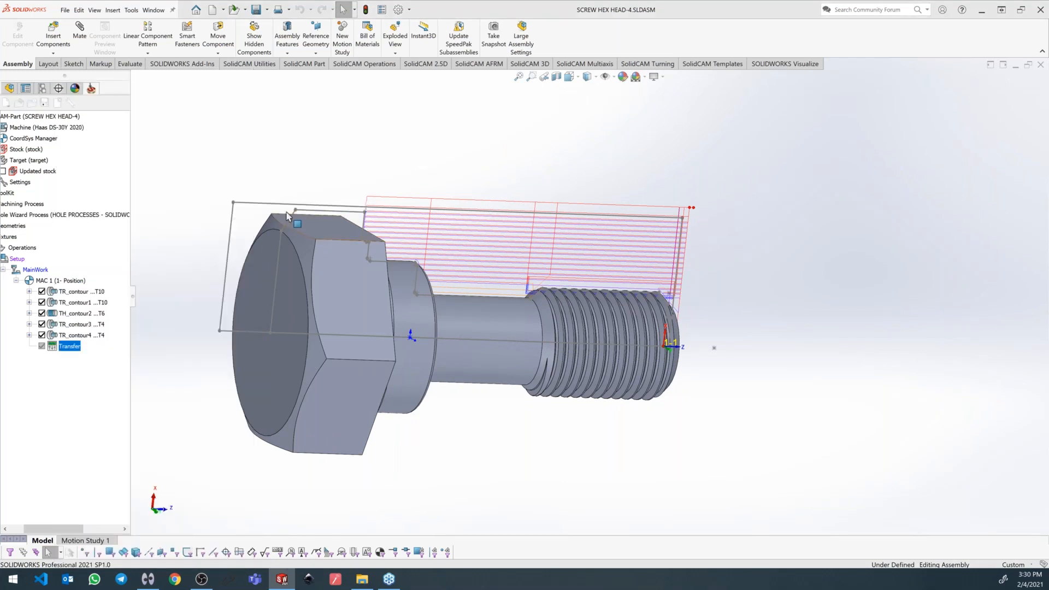
Try to define the turning geometry contour5 from the hex head's chamfer and end-face sketch lines.
left_click(639, 192)
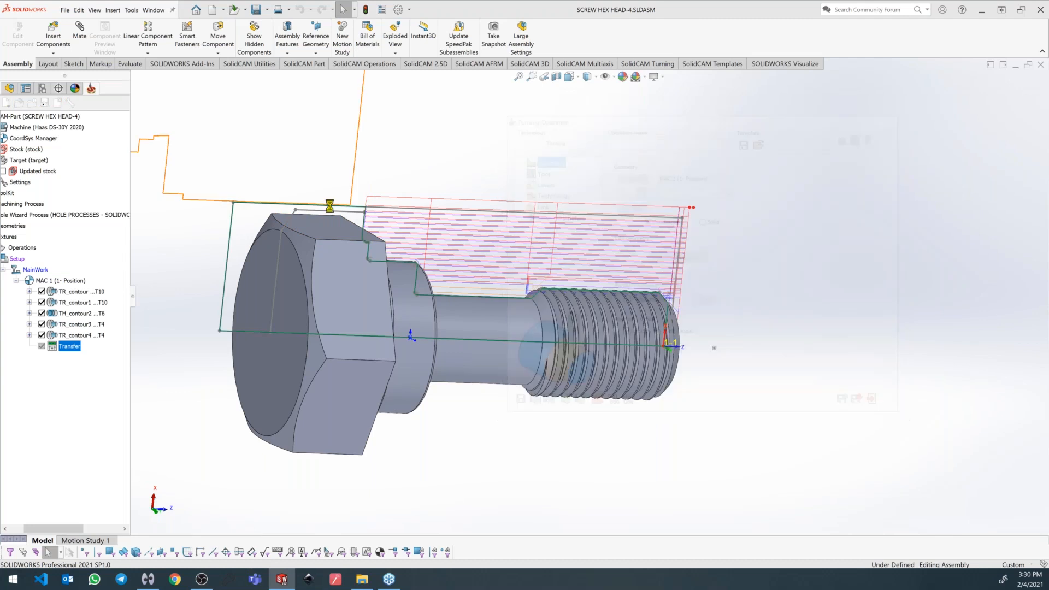
left_click(283, 229)
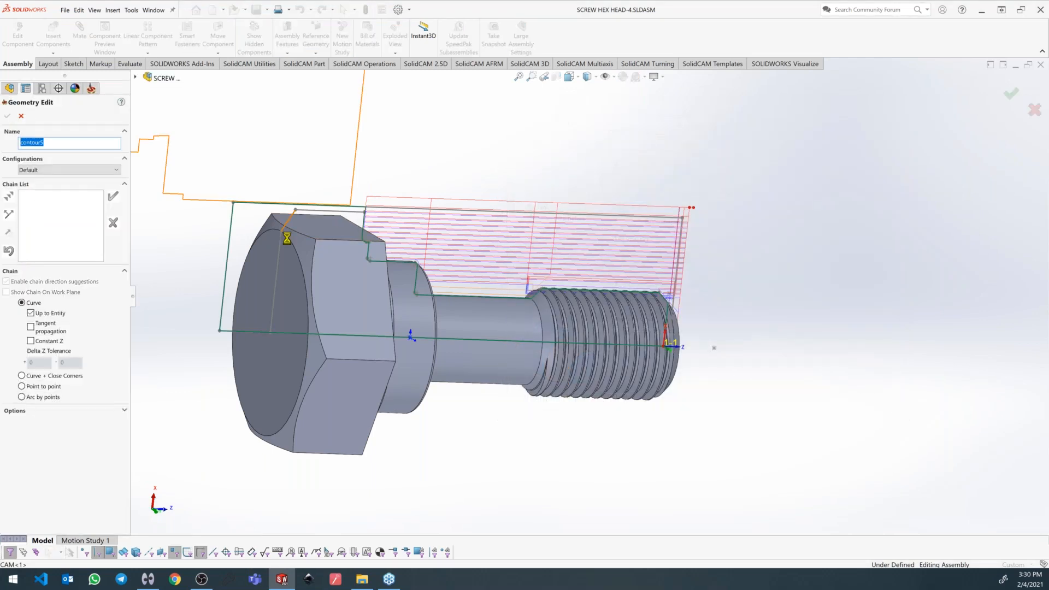
left_click(113, 196)
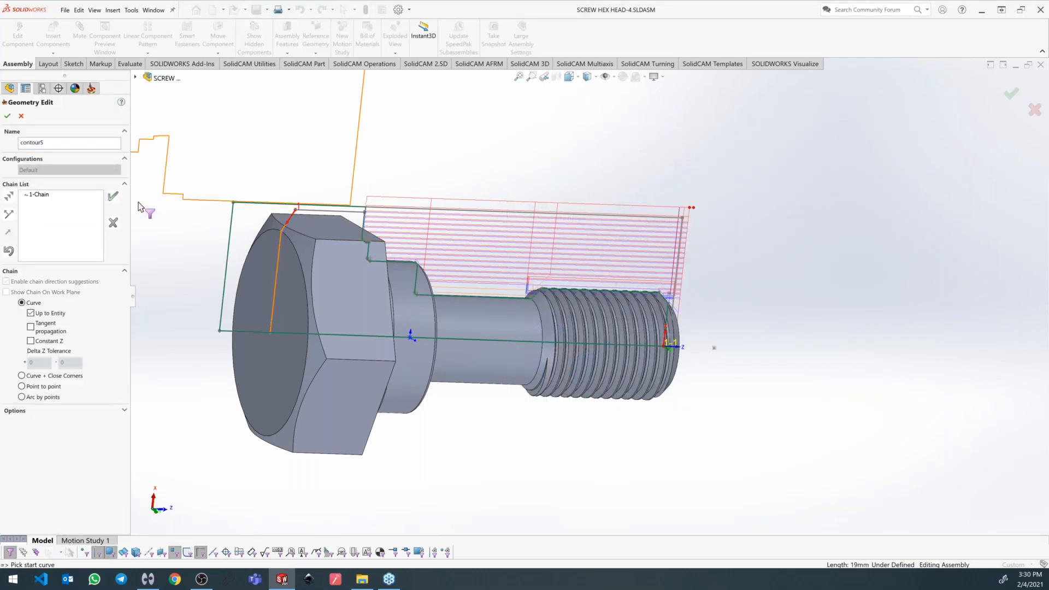
left_click(8, 116)
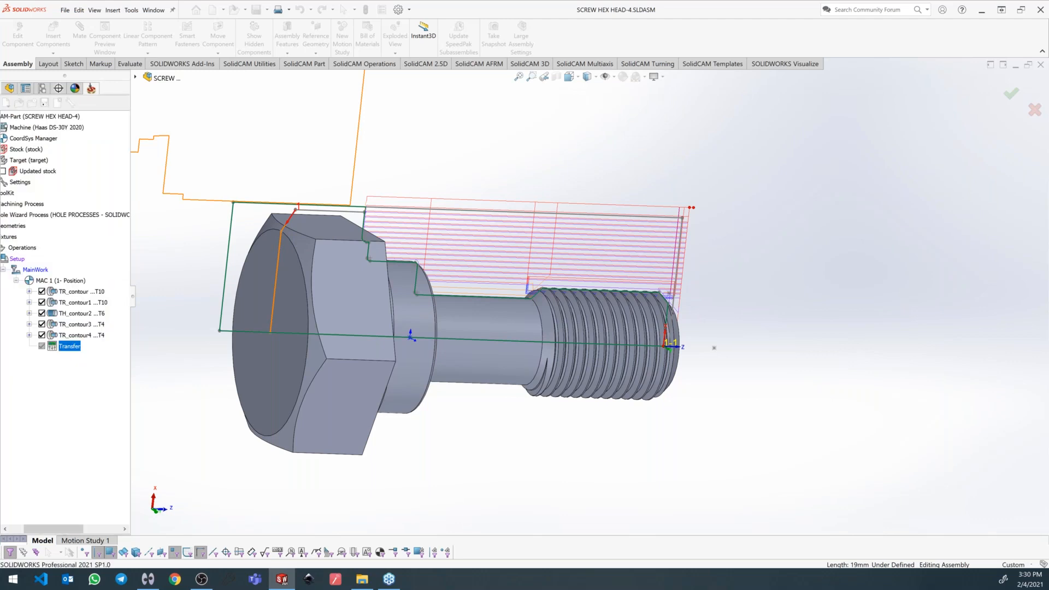
Switch the turning operation to MAC 2 (1- Position) and define contour6 along the head's chamfer and end-face sketch lines.
left_click(699, 176)
left_click(699, 191)
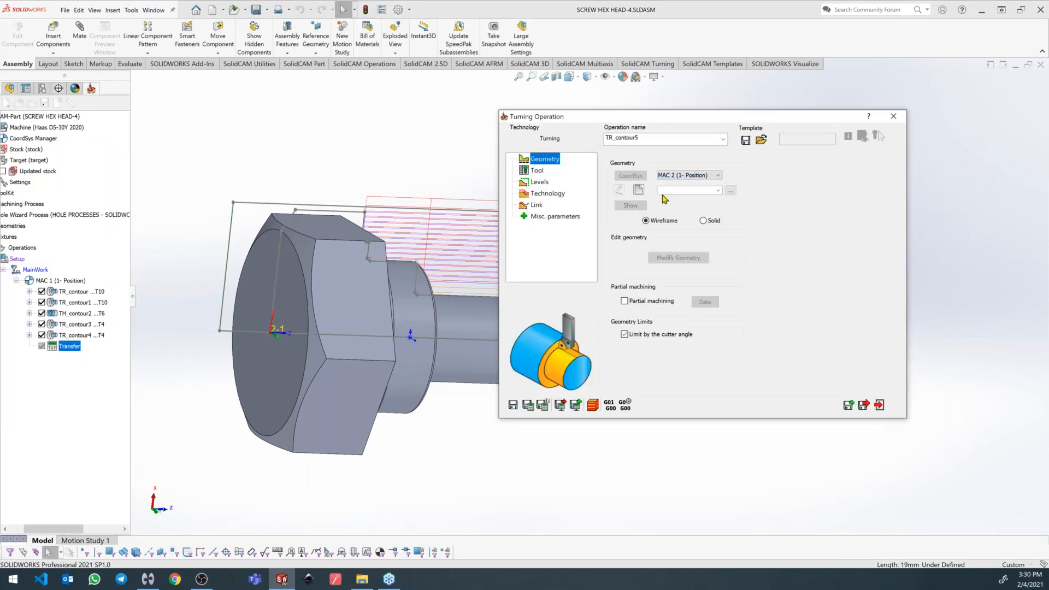
left_click(638, 191)
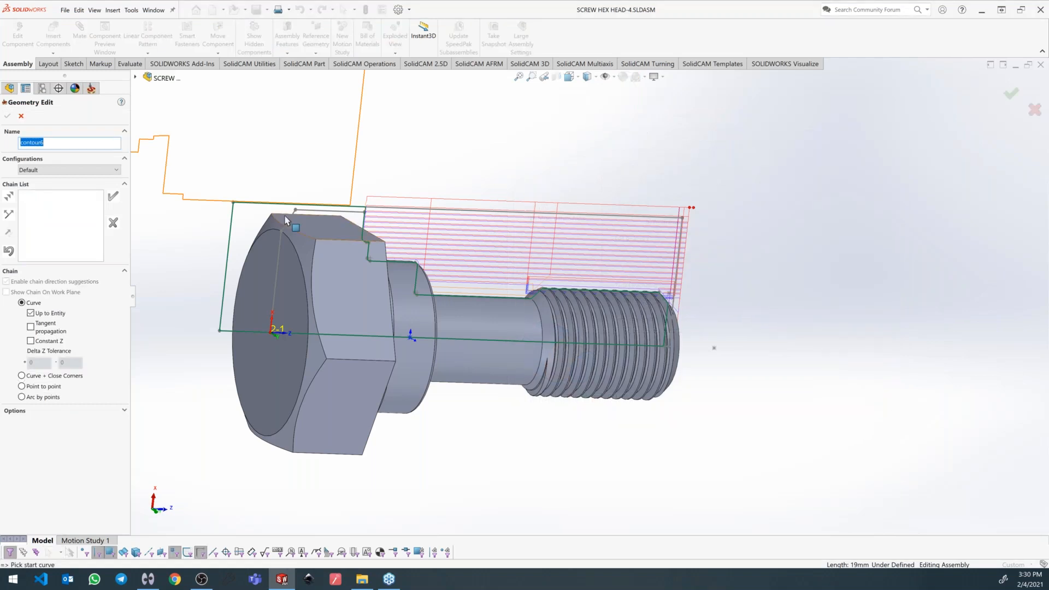
left_click(273, 249)
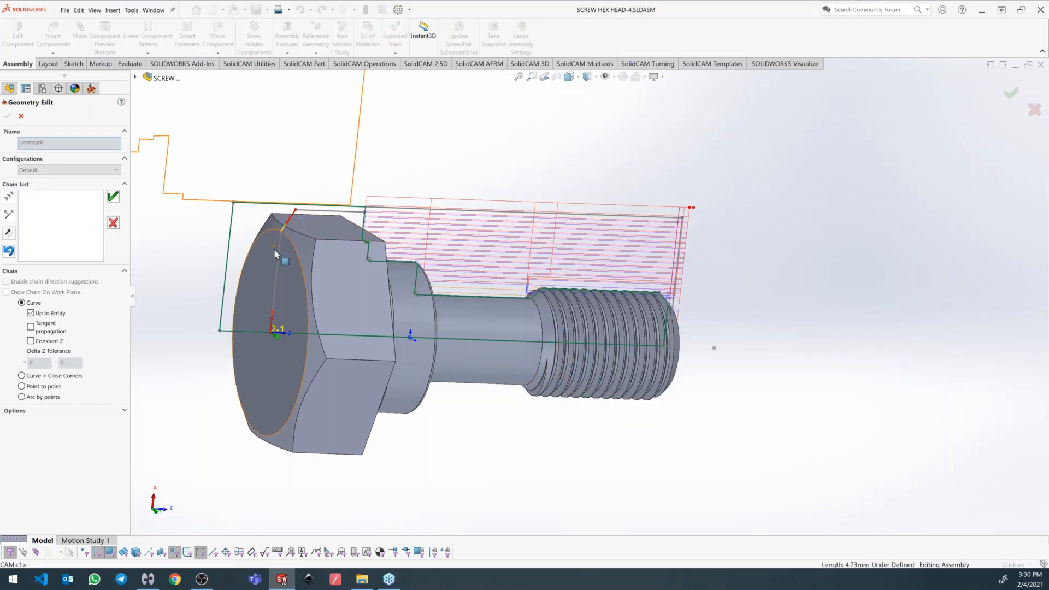
left_click(114, 196)
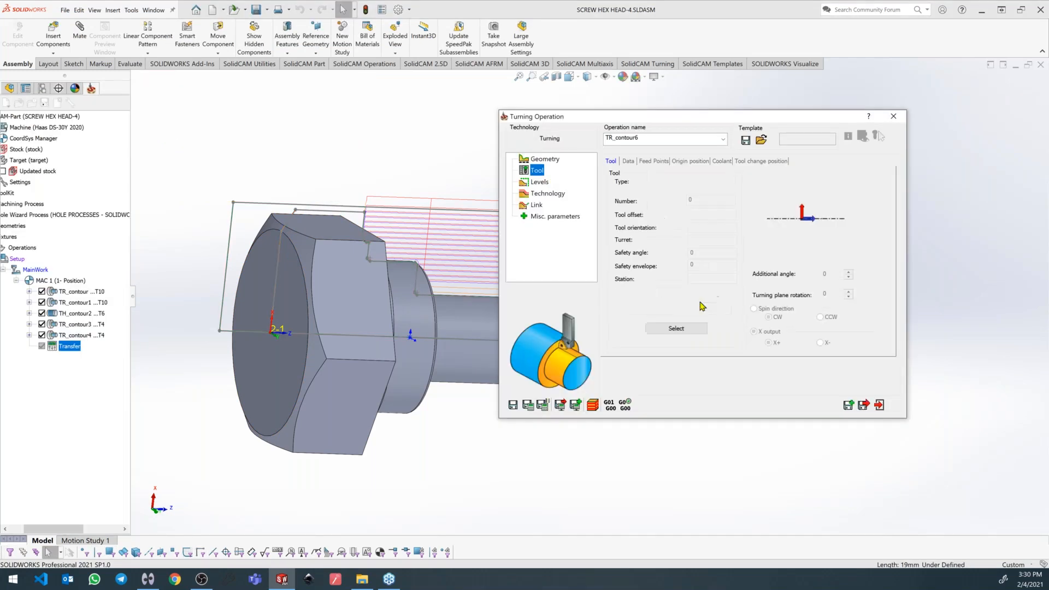
Assign tool 10 from Station_10 to TR_contour6, using its first 80° R0.4 profile insert facing the sub-spindle.
left_click(676, 328)
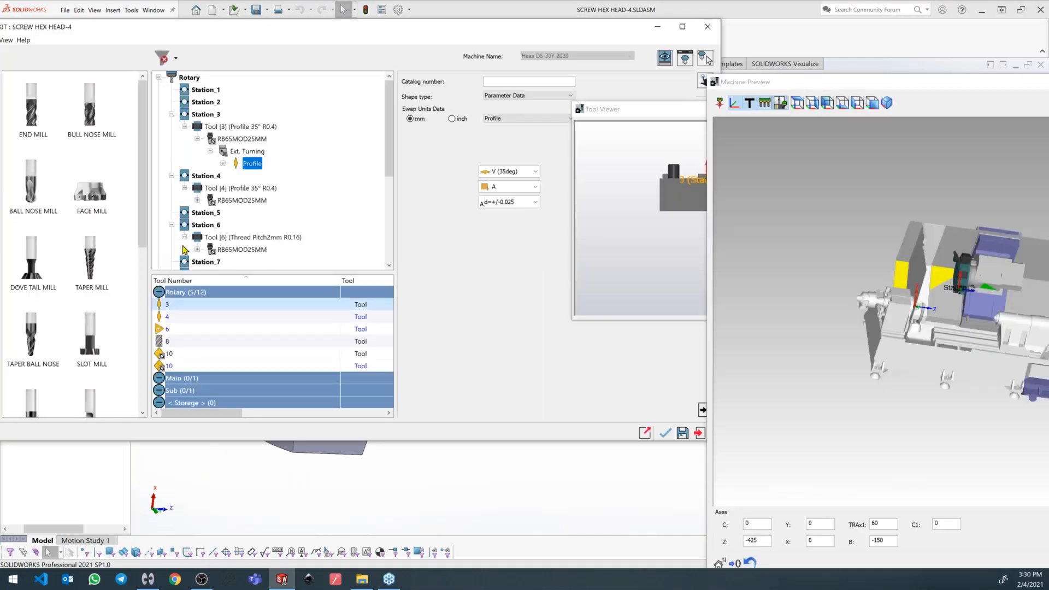
left_click(173, 357)
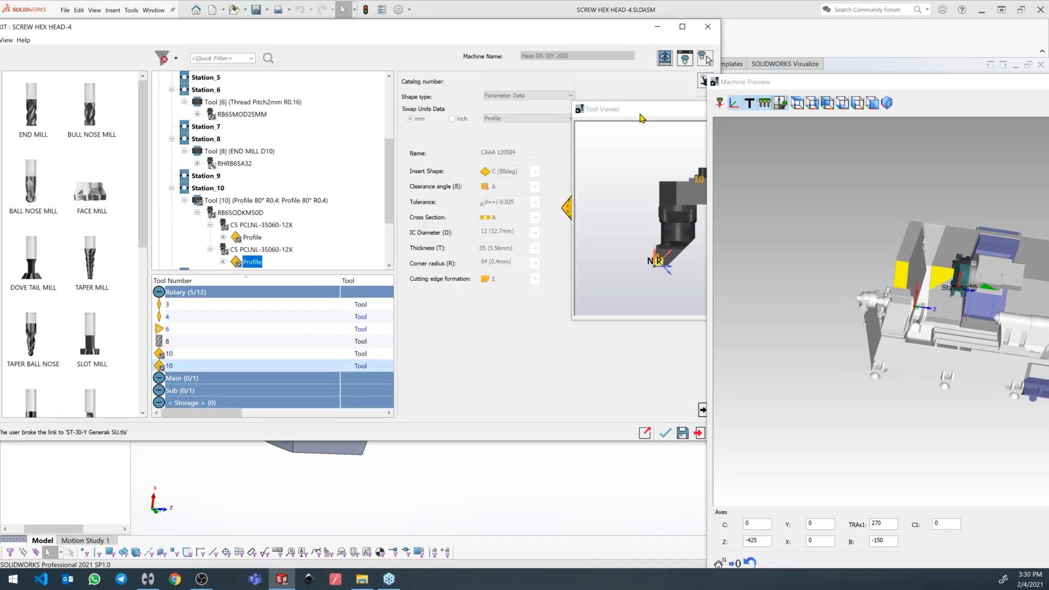
left_click_drag(640, 112, 420, 103)
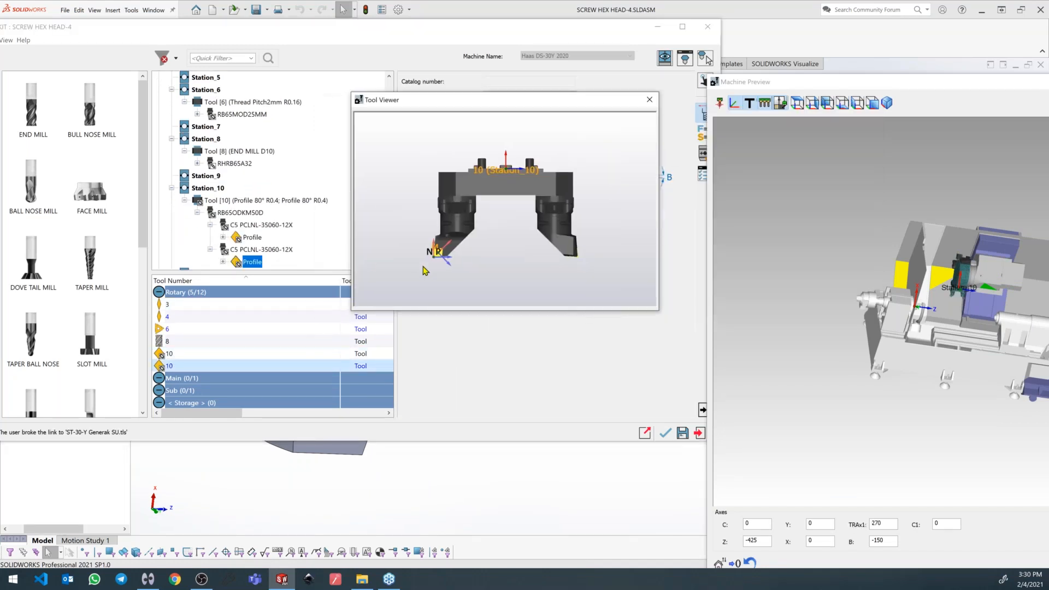
left_click(161, 357)
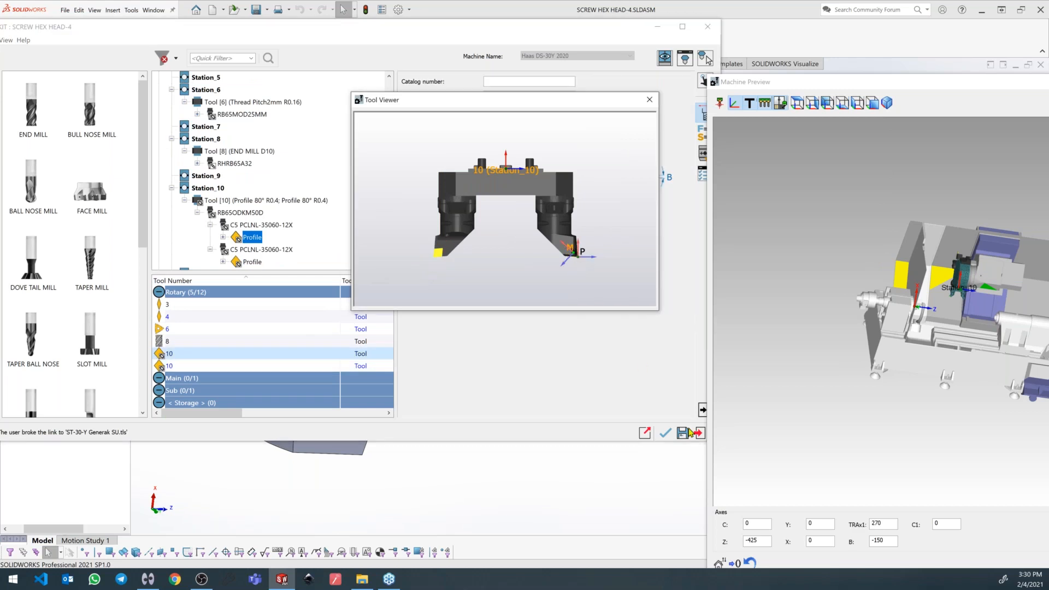
left_click(665, 435)
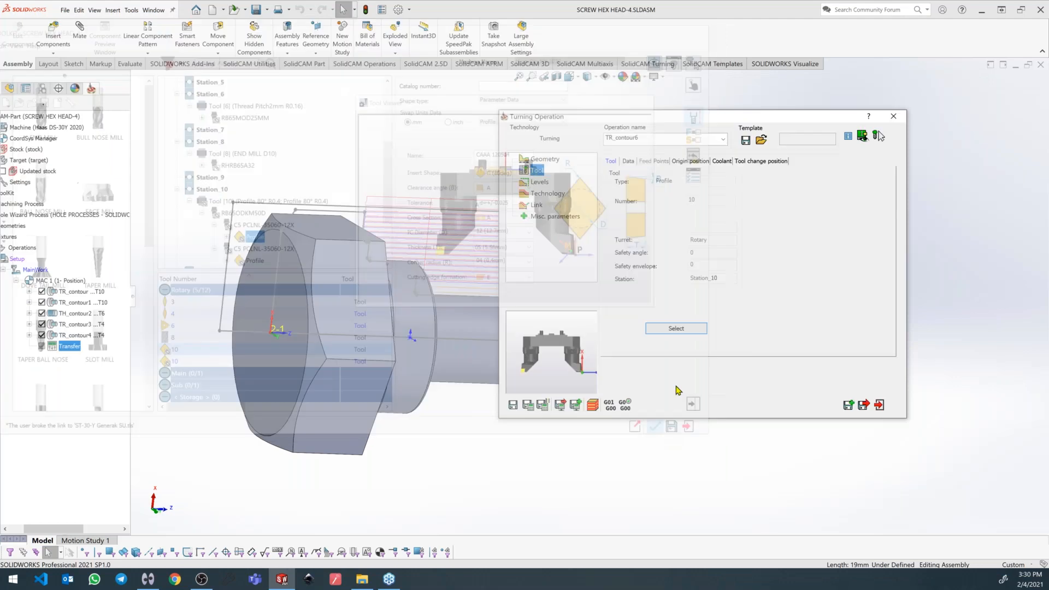
Set TR_contour6's turning mode to facing passes across the hex head's end, then save and calculate the toolpath.
middle_click_drag(338, 294, 306, 268)
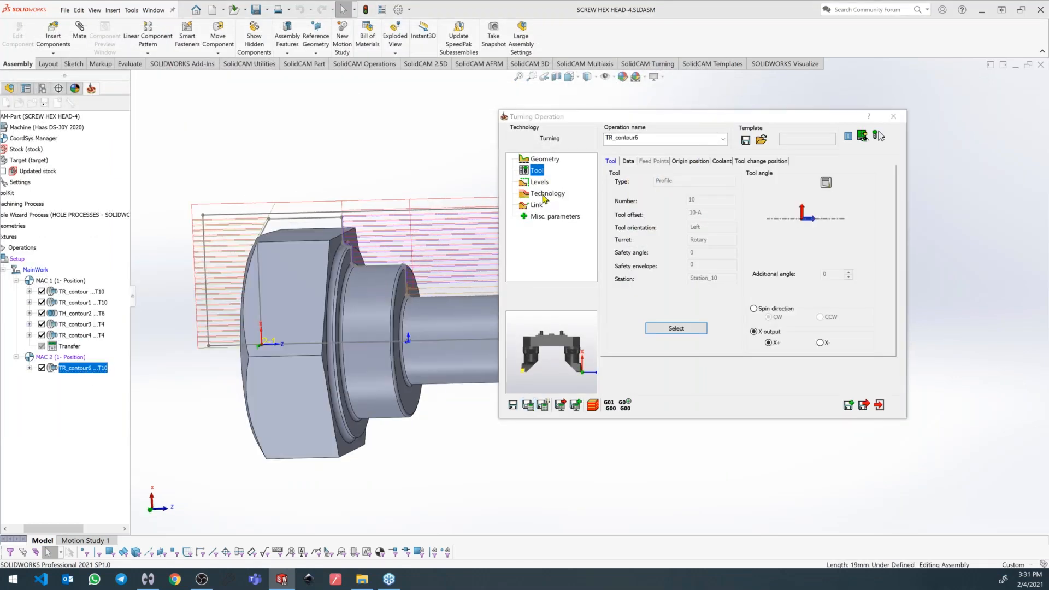
left_click(547, 193)
left_click(753, 187)
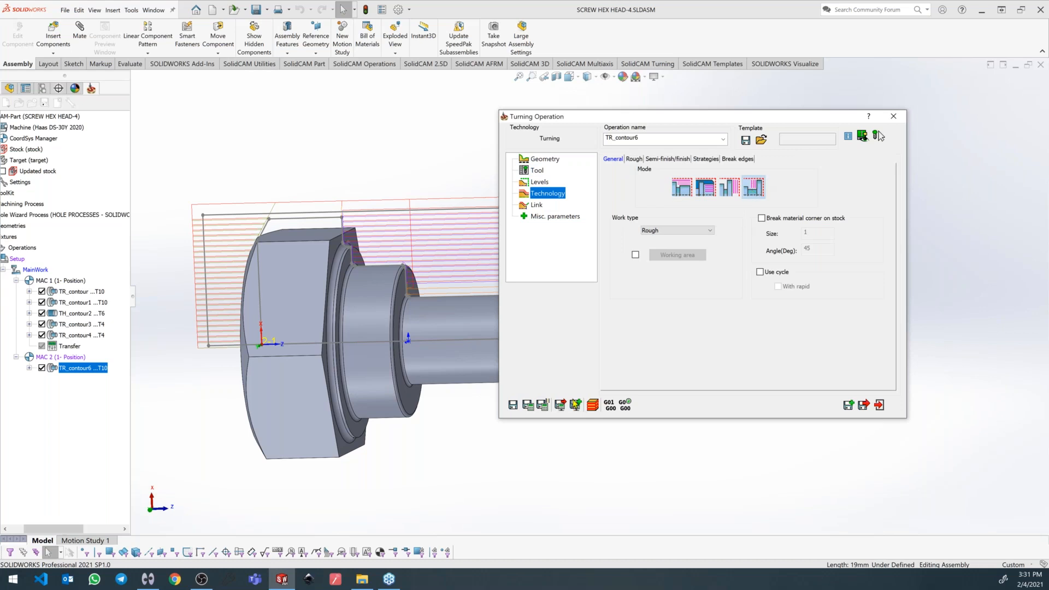
left_click(529, 407)
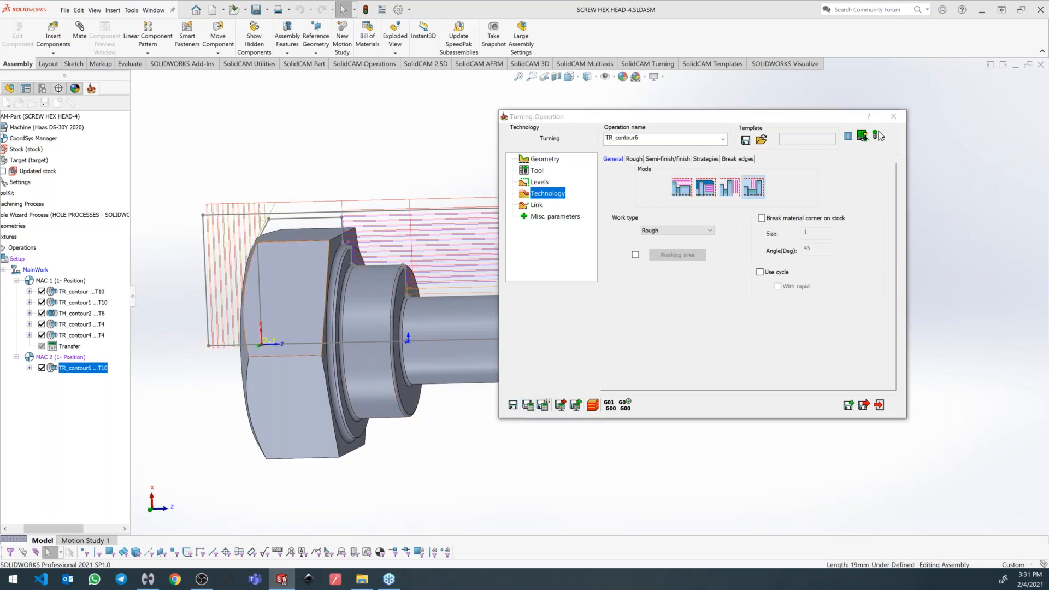
Set TR_contour6 to approach from and retract to the left safety corner, then save, calculate and close the operation.
left_click(536, 205)
left_click(717, 184)
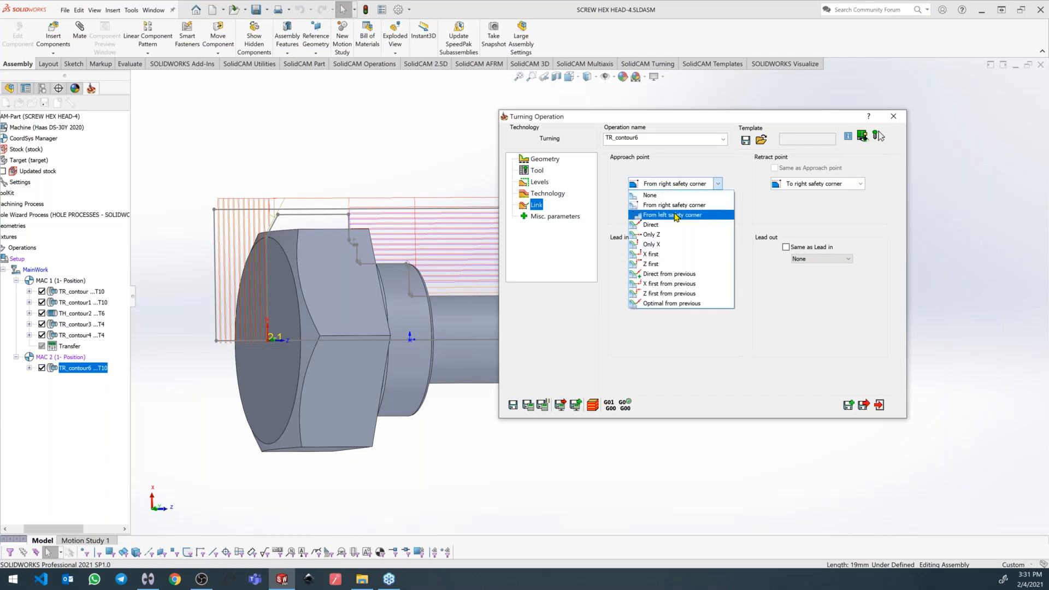
left_click(667, 215)
left_click(860, 183)
left_click(795, 205)
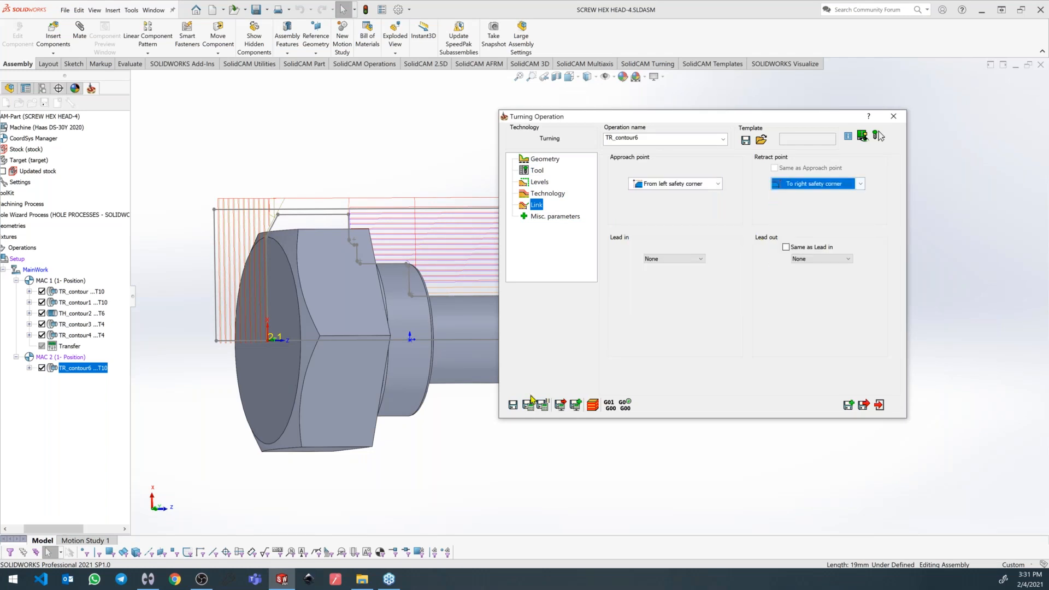
left_click(811, 186)
left_click(809, 214)
left_click(528, 405)
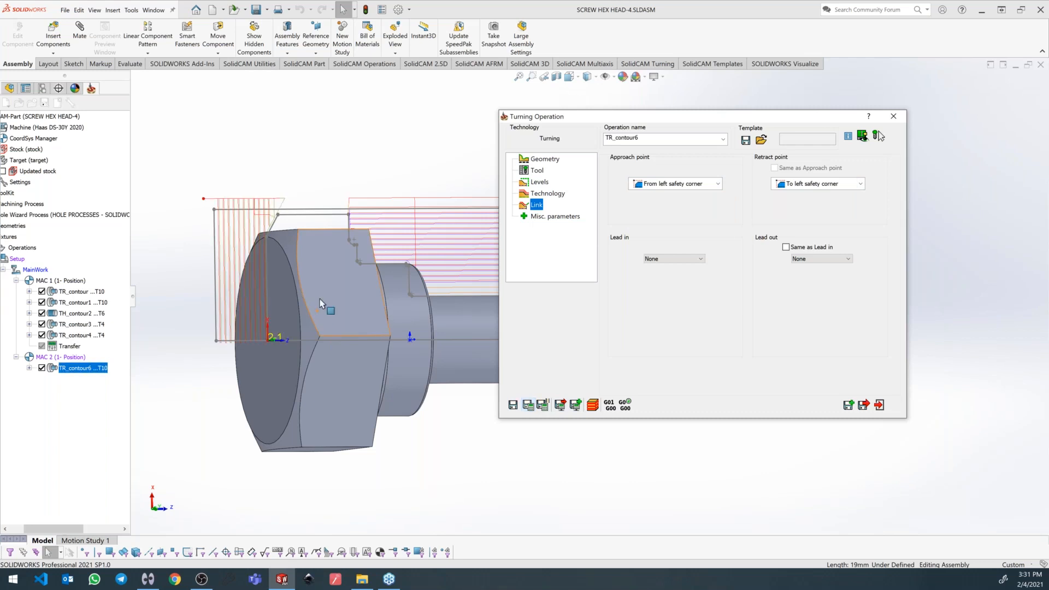
scroll(261, 240, "down", 5)
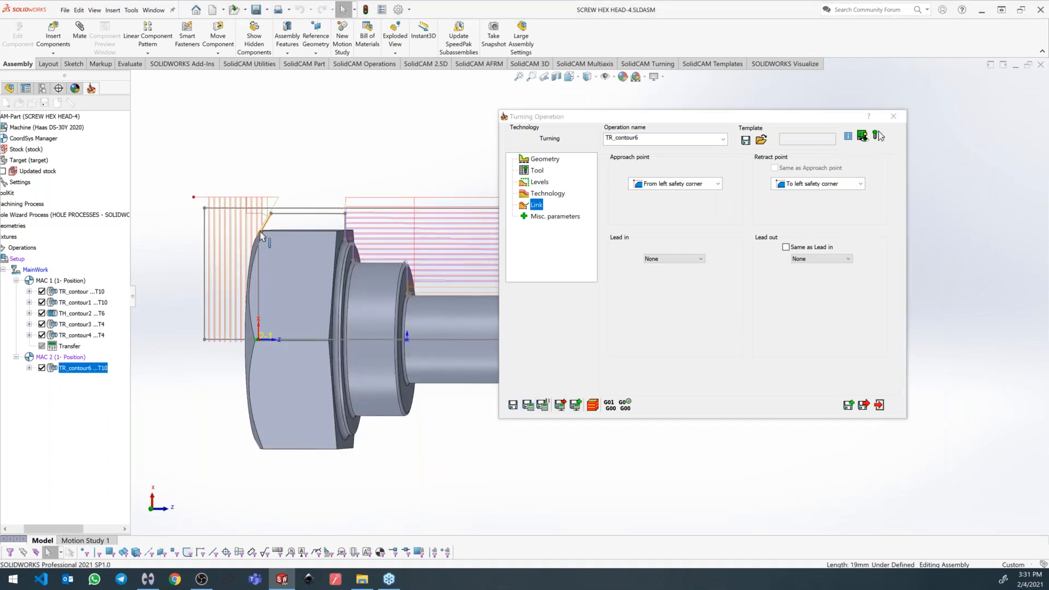
scroll(366, 232, "down", 2)
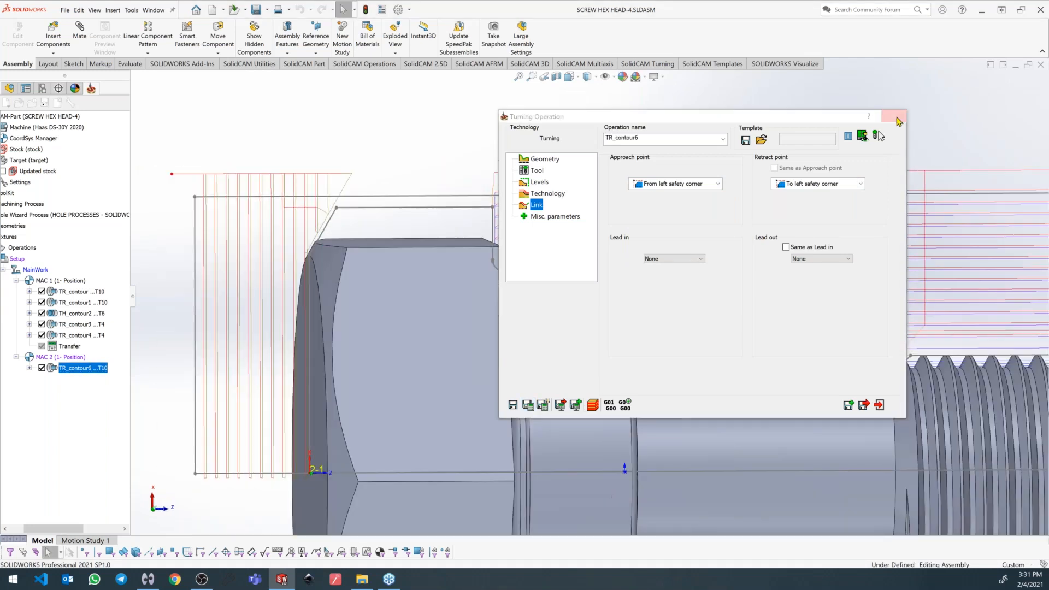
left_click(899, 121)
Add another turning operation with its geometry chained along the hex head's chamfer and end-face sketch lines.
right_click(82, 369)
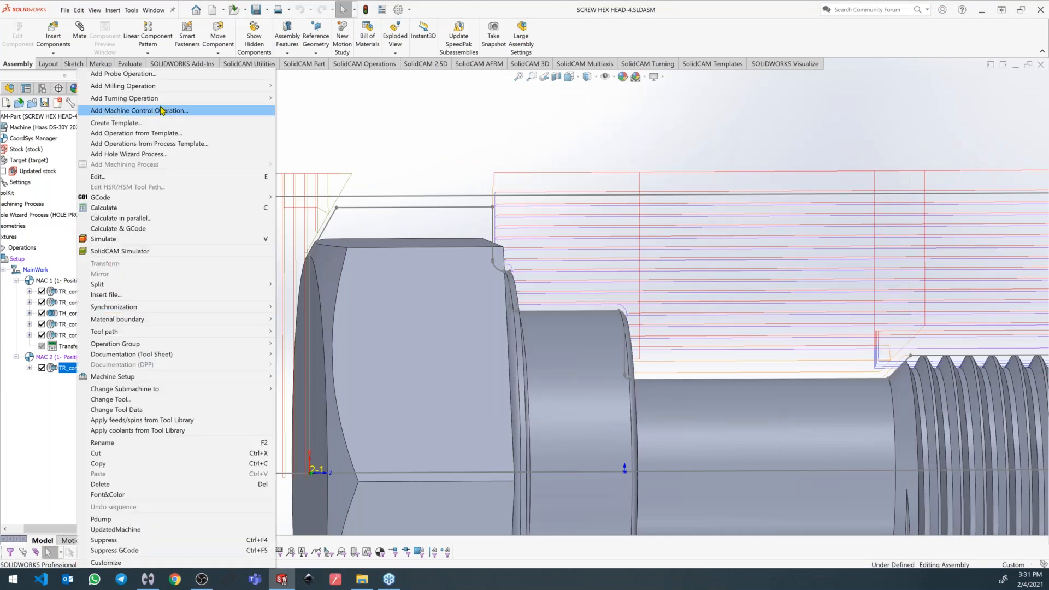
mouse_move(172, 102)
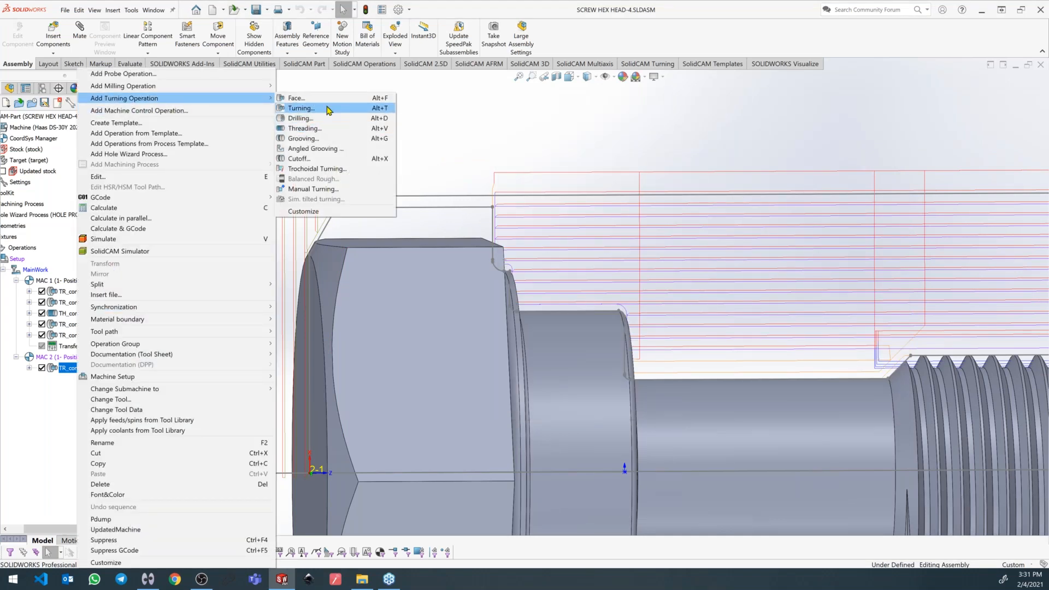
left_click(338, 109)
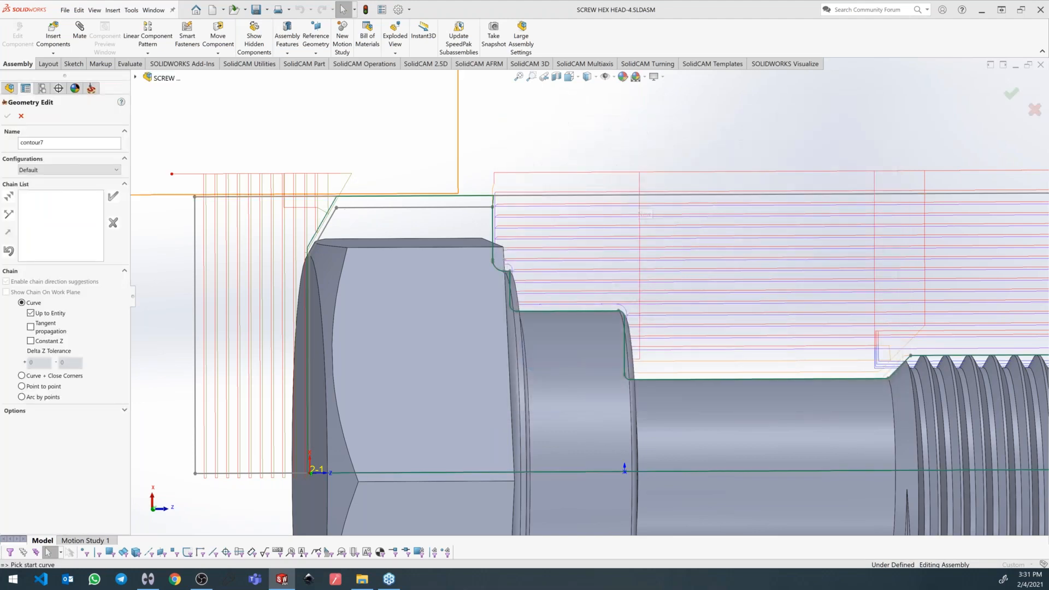
left_click(310, 265)
right_click(164, 201)
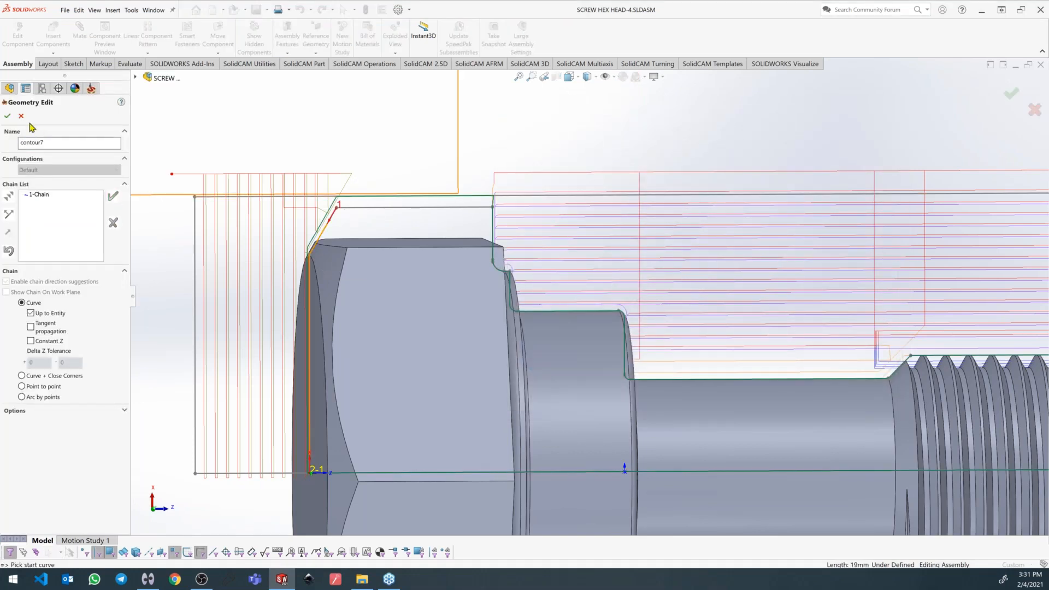
left_click(8, 116)
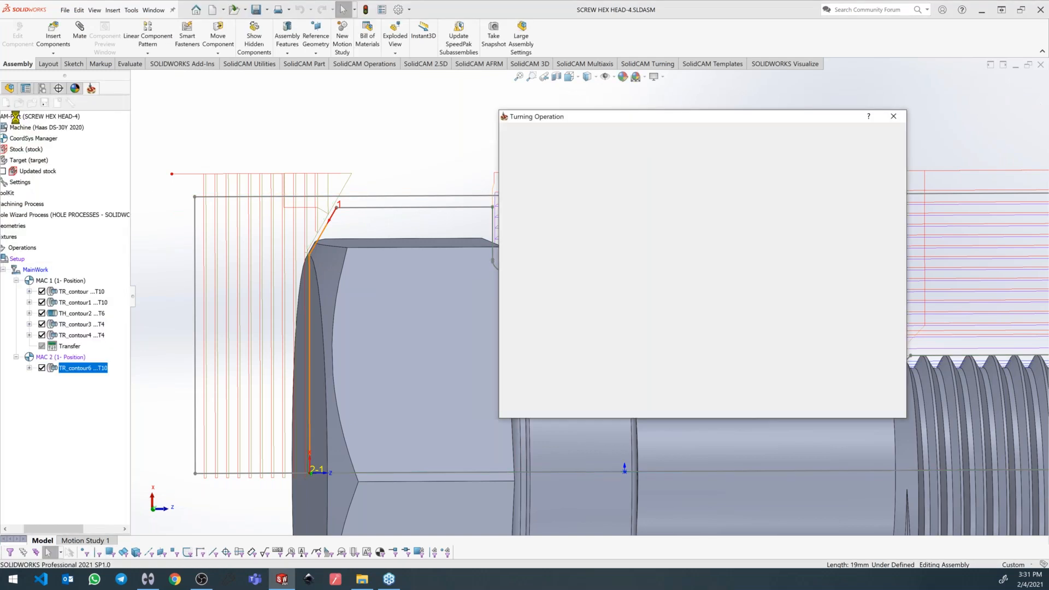
Assign tool 3, the 35° R0.4 profile tool in Station_3, to TR_contour7.
left_click(544, 182)
left_click(539, 170)
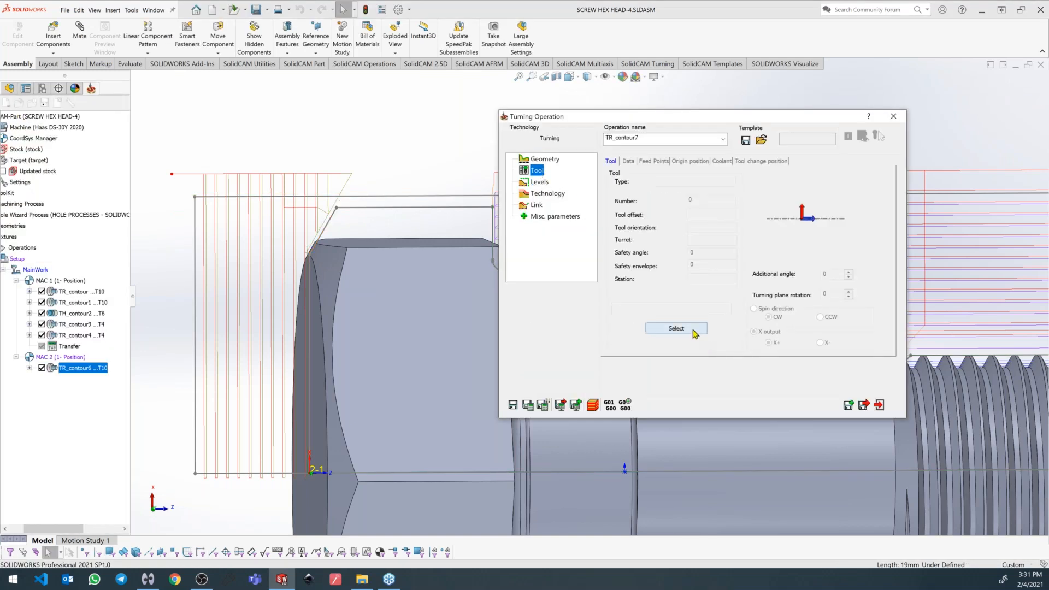
left_click(689, 329)
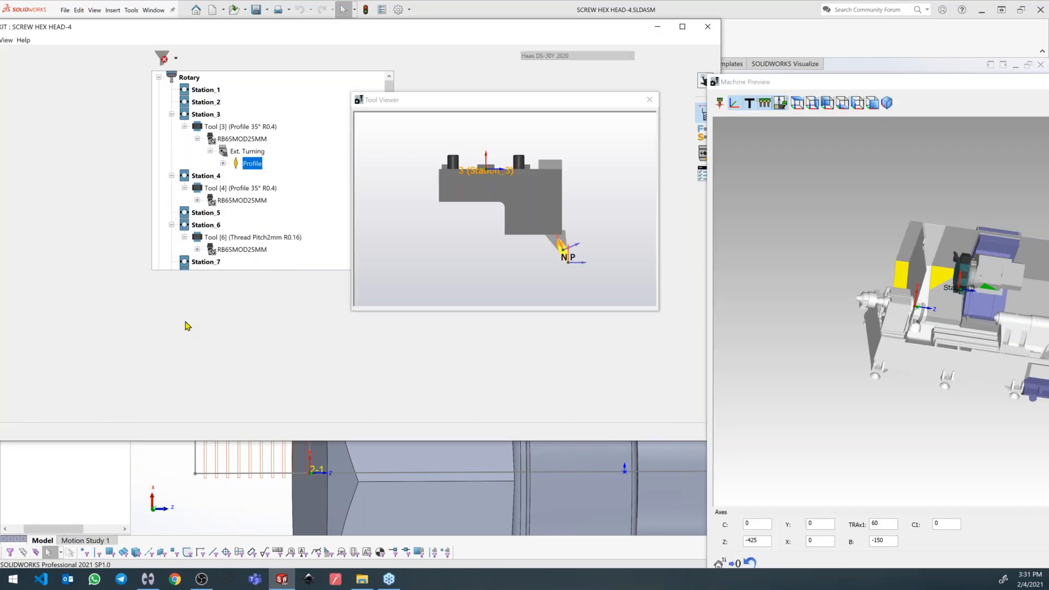
left_click(169, 317)
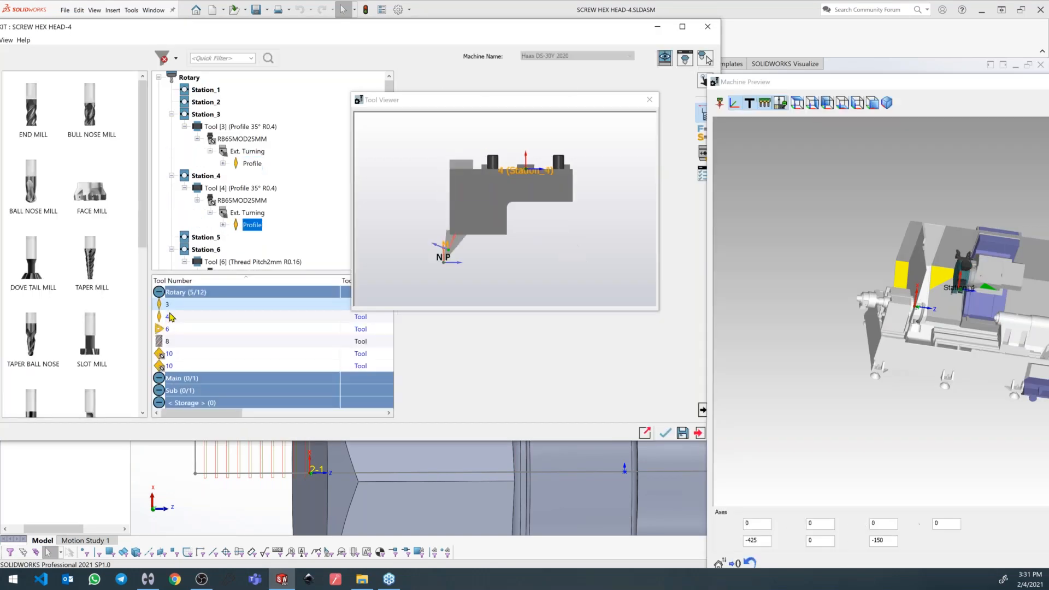
left_click(170, 305)
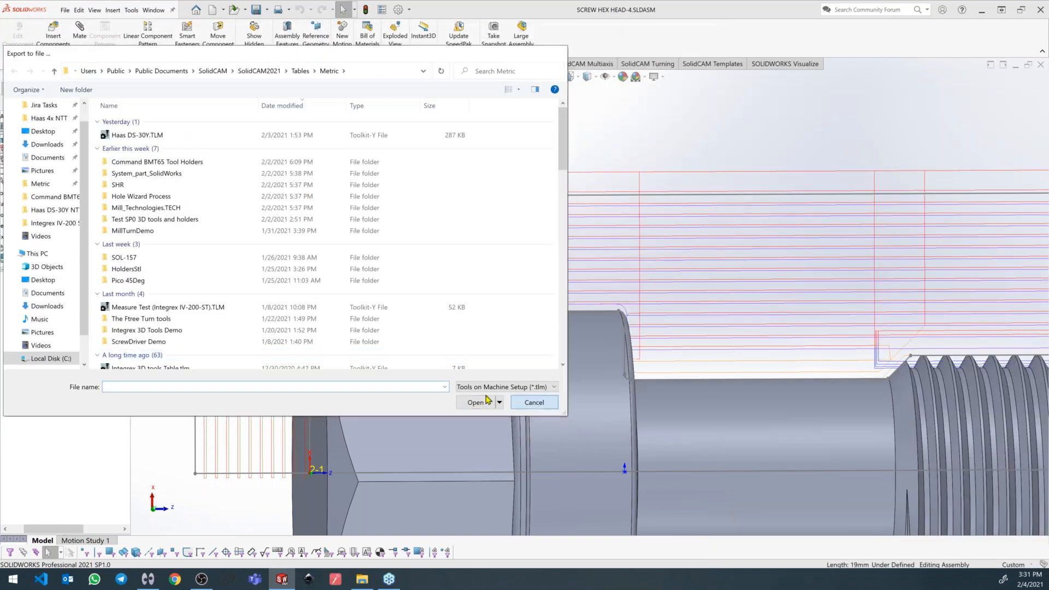
left_click(527, 397)
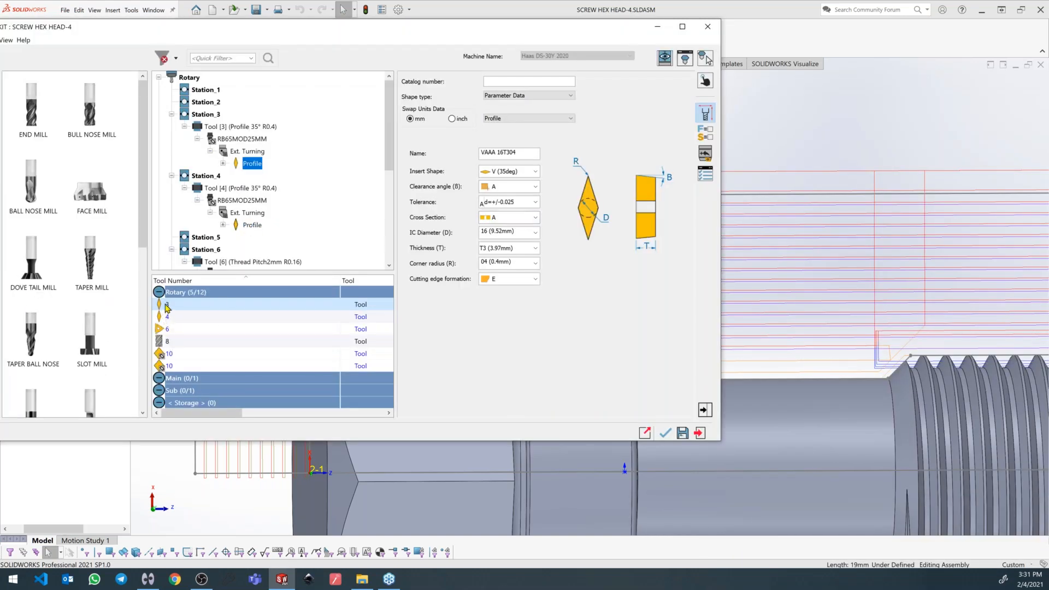
left_click(664, 435)
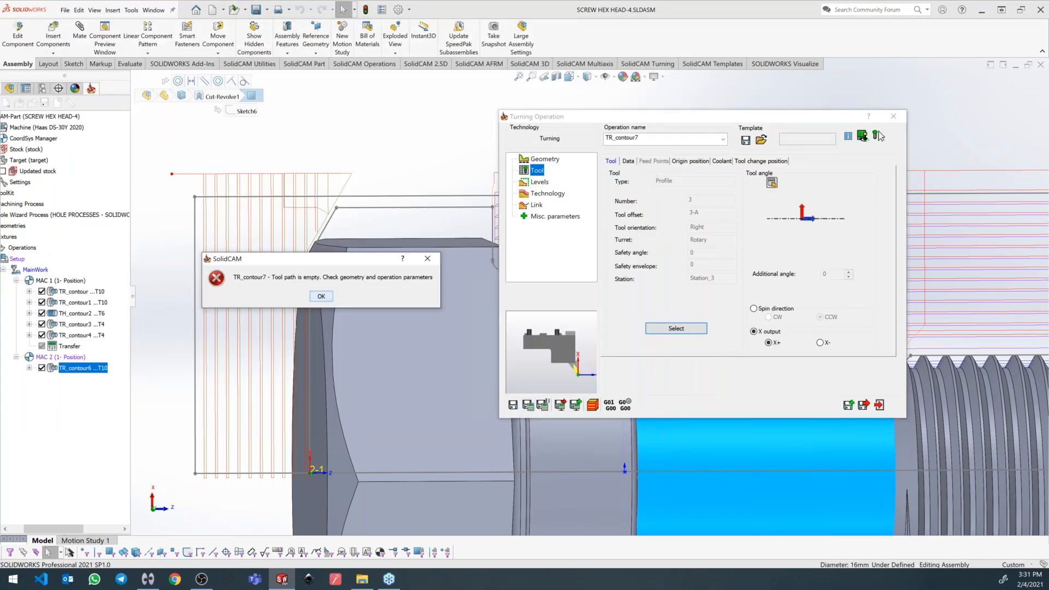
Set TR_contour7's work type to Finish only, then save and calculate the toolpath.
left_click(322, 296)
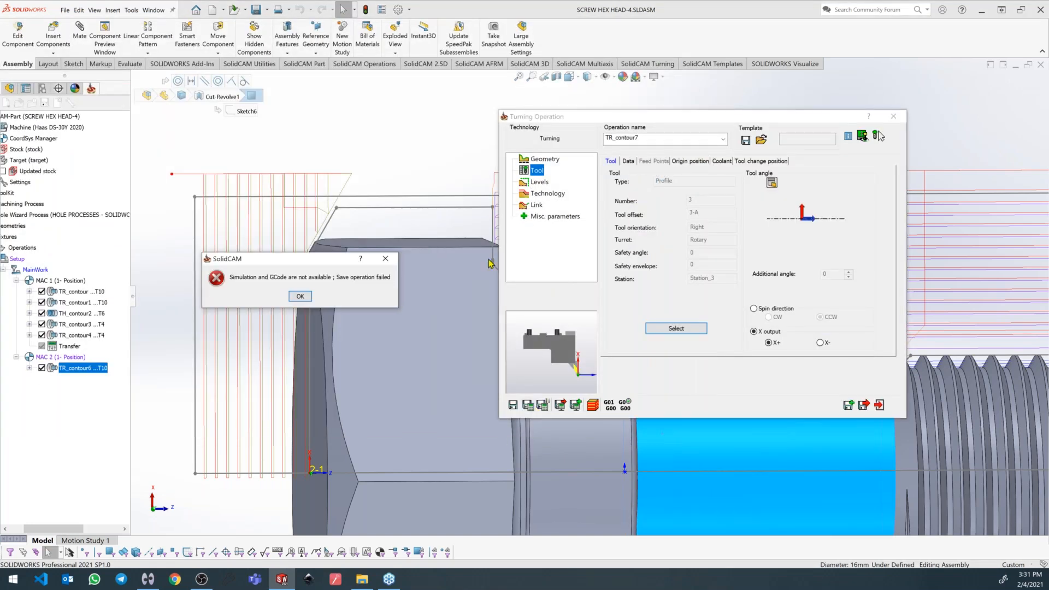
left_click(300, 296)
left_click(687, 232)
left_click(672, 248)
left_click(528, 404)
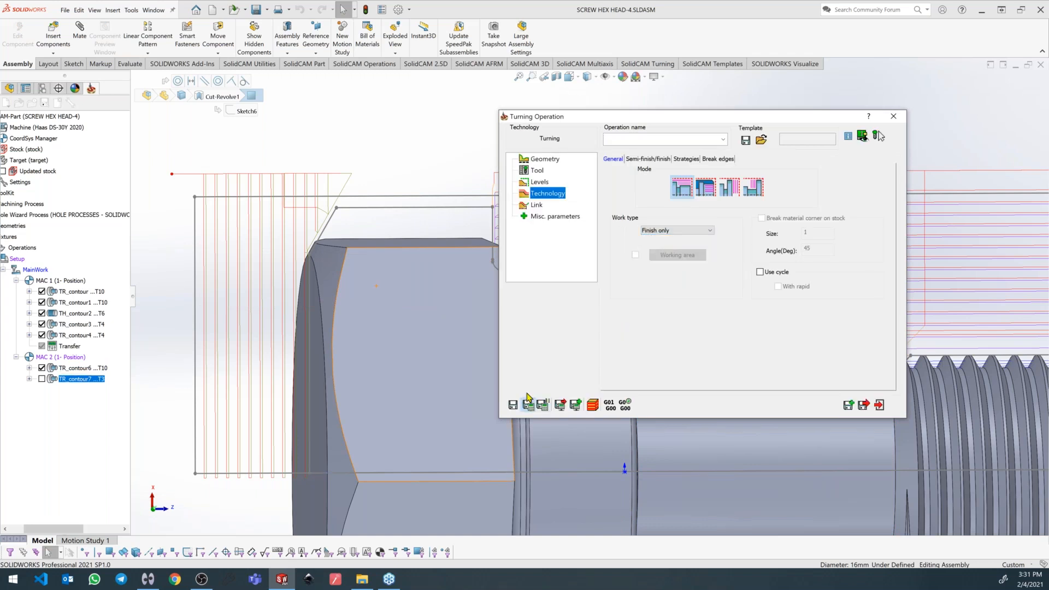
Set TR_contour7 to approach from and retract to the left safety corner, then save, calculate and check the toolpaths.
left_click(537, 205)
left_click(695, 185)
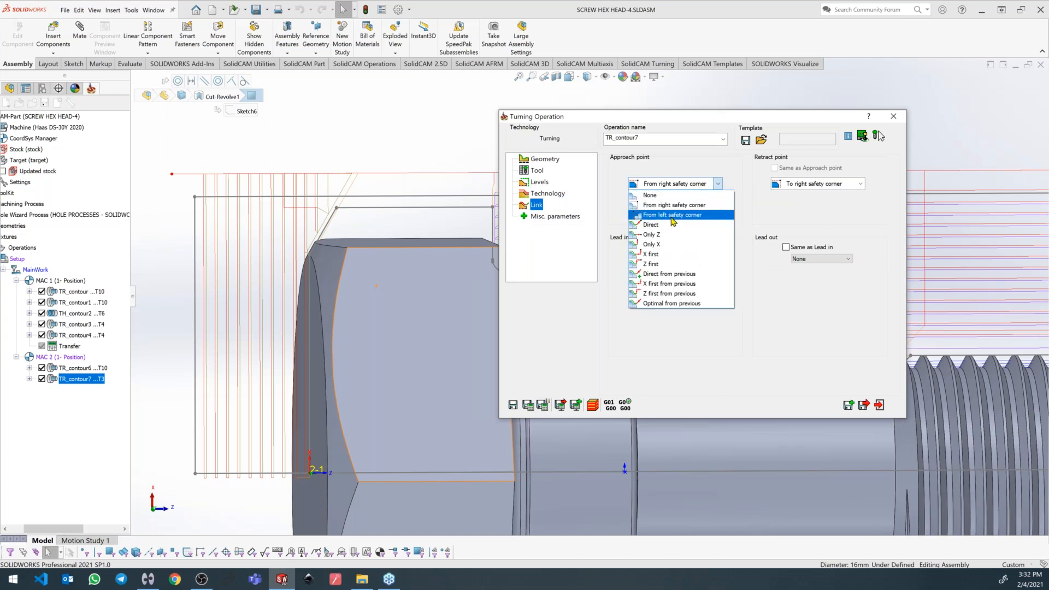
left_click(673, 215)
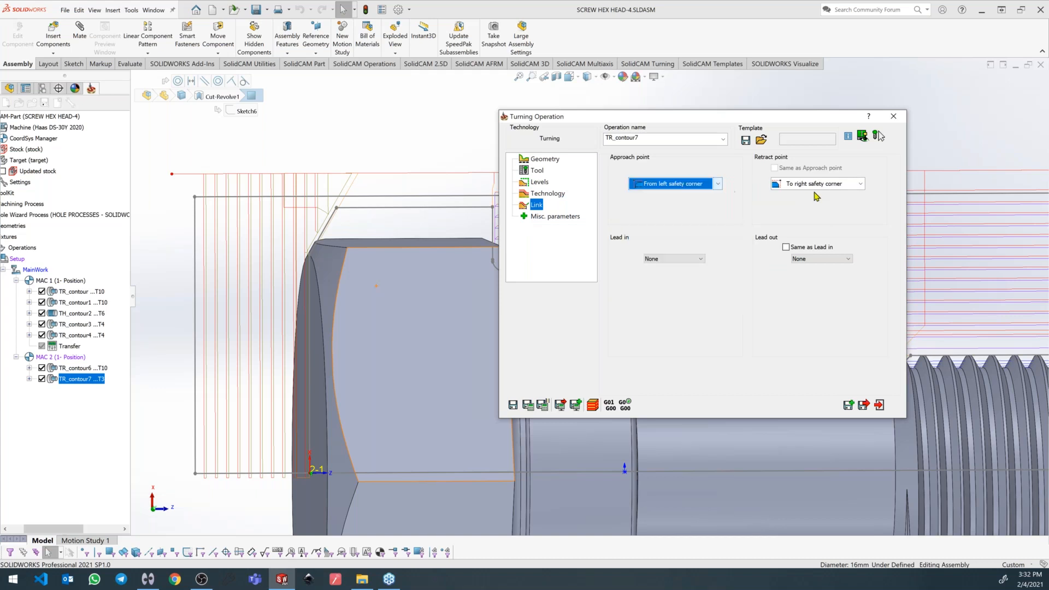
left_click(823, 186)
left_click(819, 216)
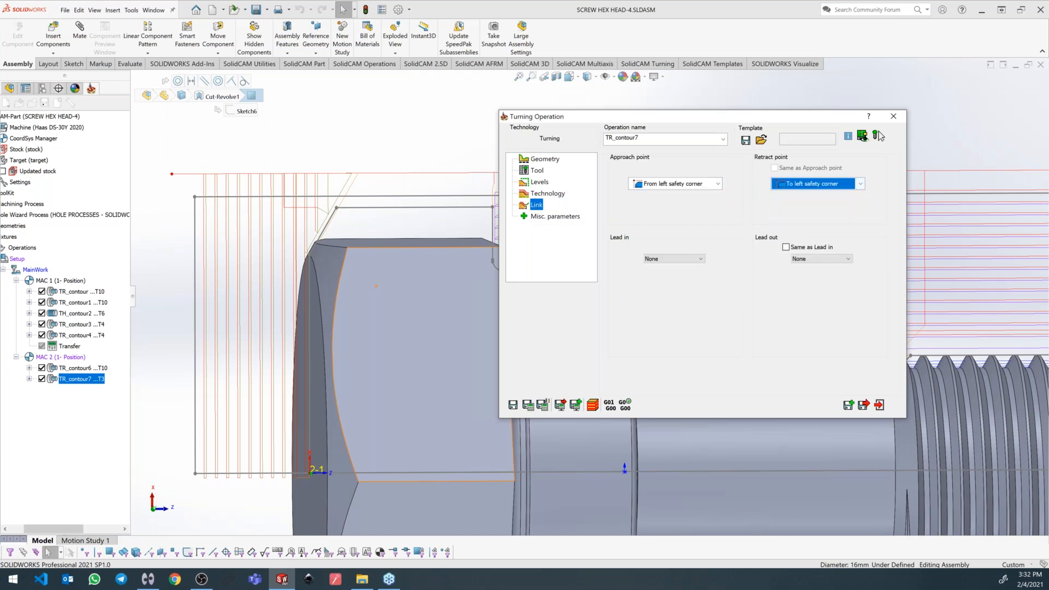
left_click(528, 405)
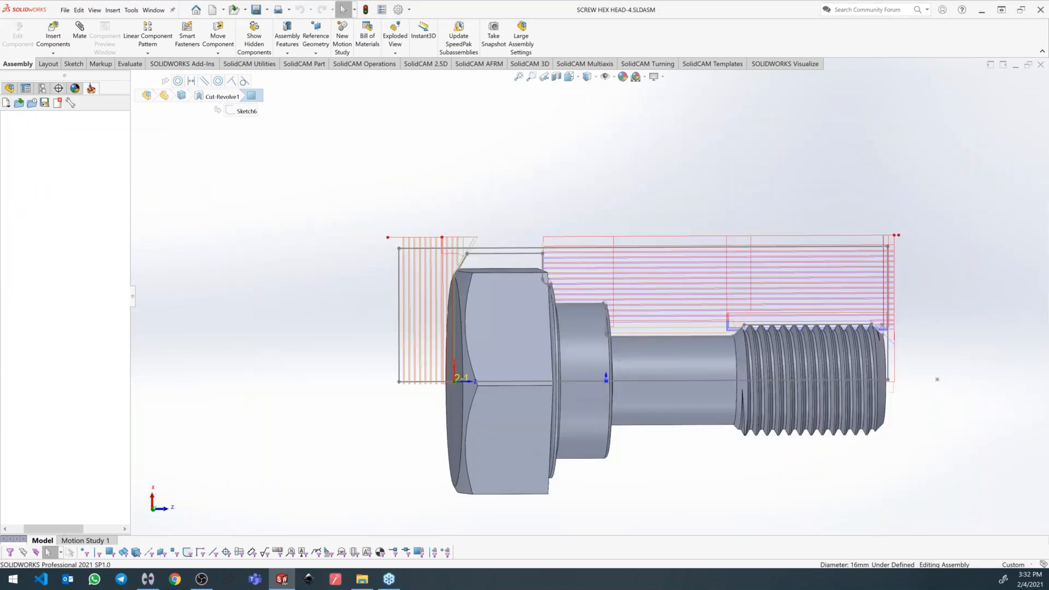
middle_click_drag(547, 235, 523, 241)
middle_click_drag(433, 256, 459, 253)
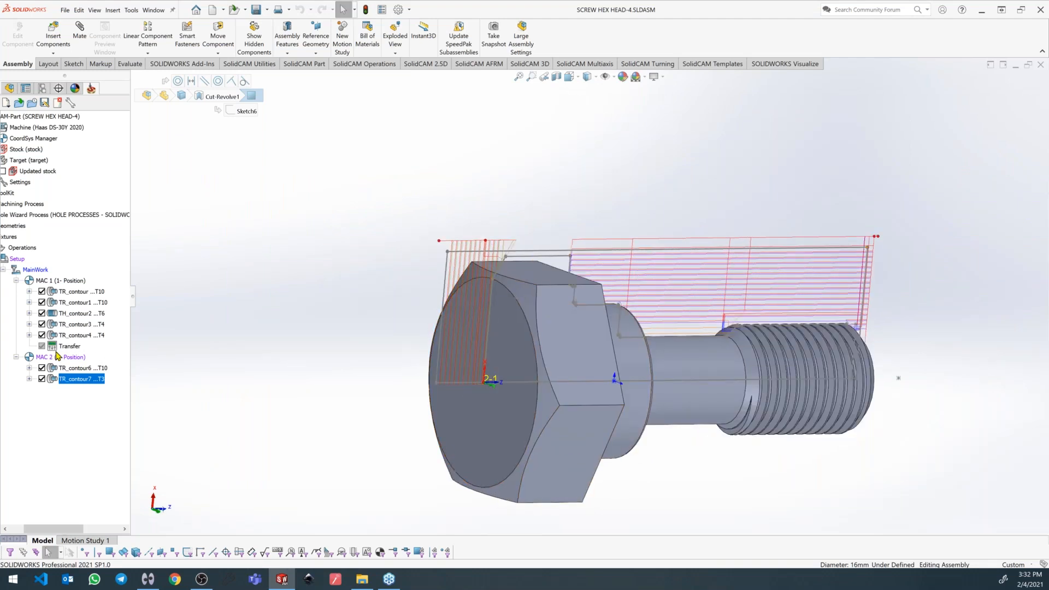
Start a profile milling operation and add position 2 to MAC 2 from the cylindrical shank face, flipped to the opposite direction.
right_click(69, 385)
mouse_move(240, 87)
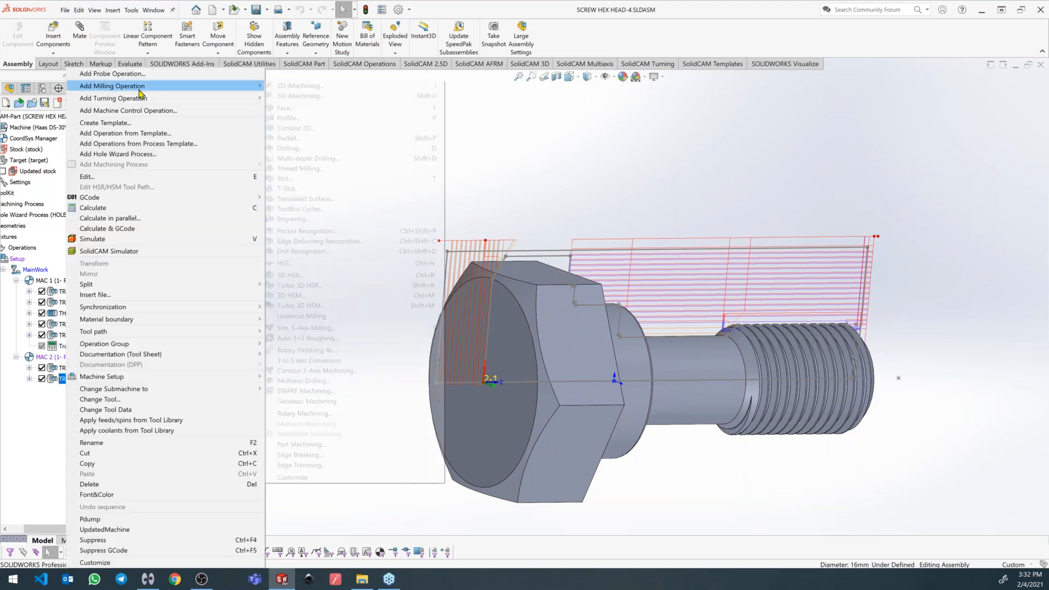
left_click(322, 119)
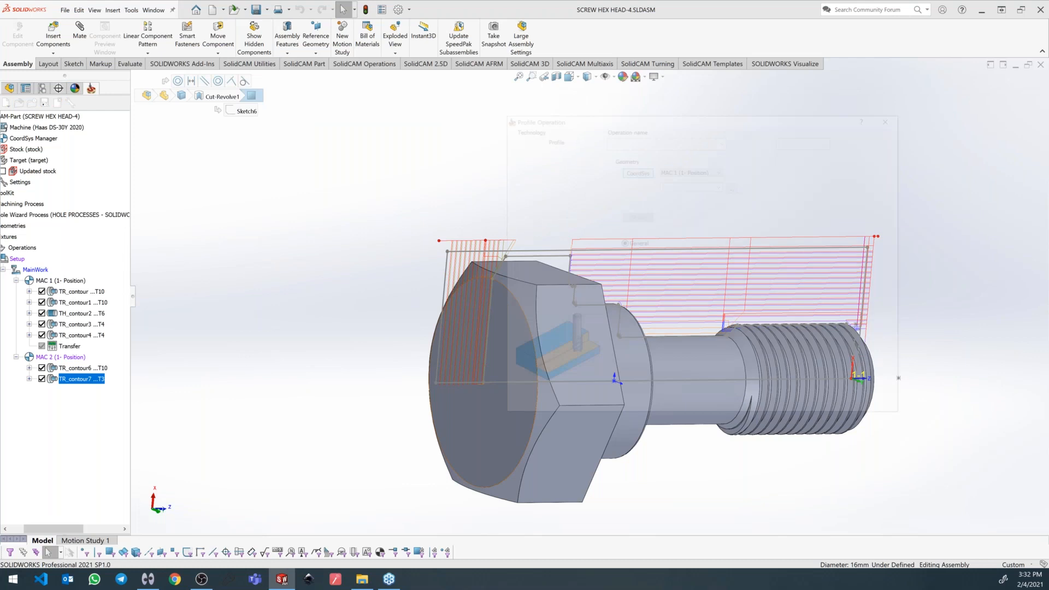
left_click(636, 170)
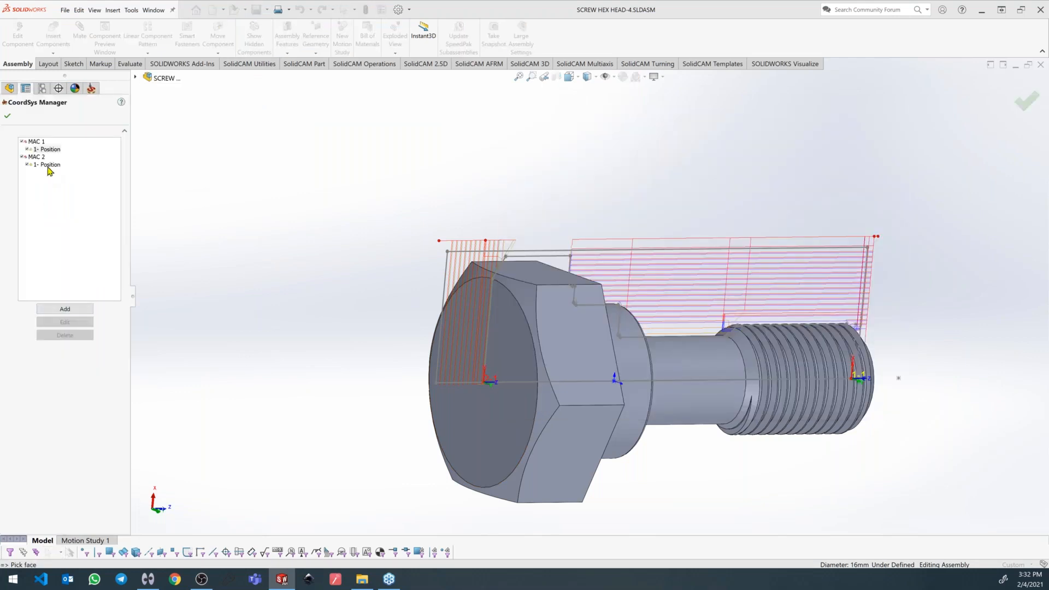
right_click(48, 167)
left_click(67, 172)
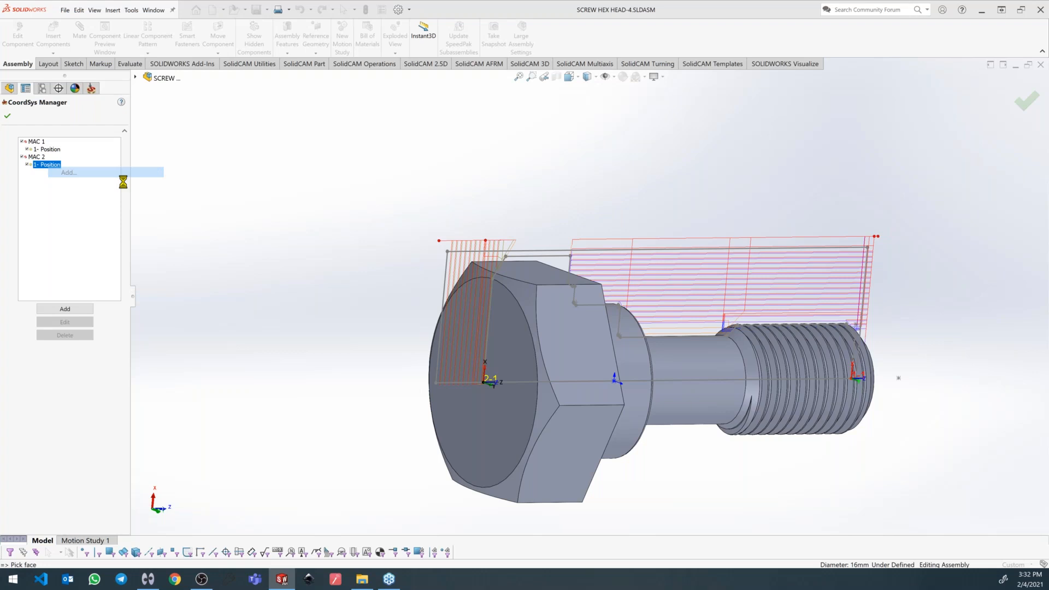
left_click(676, 366)
left_click(63, 288)
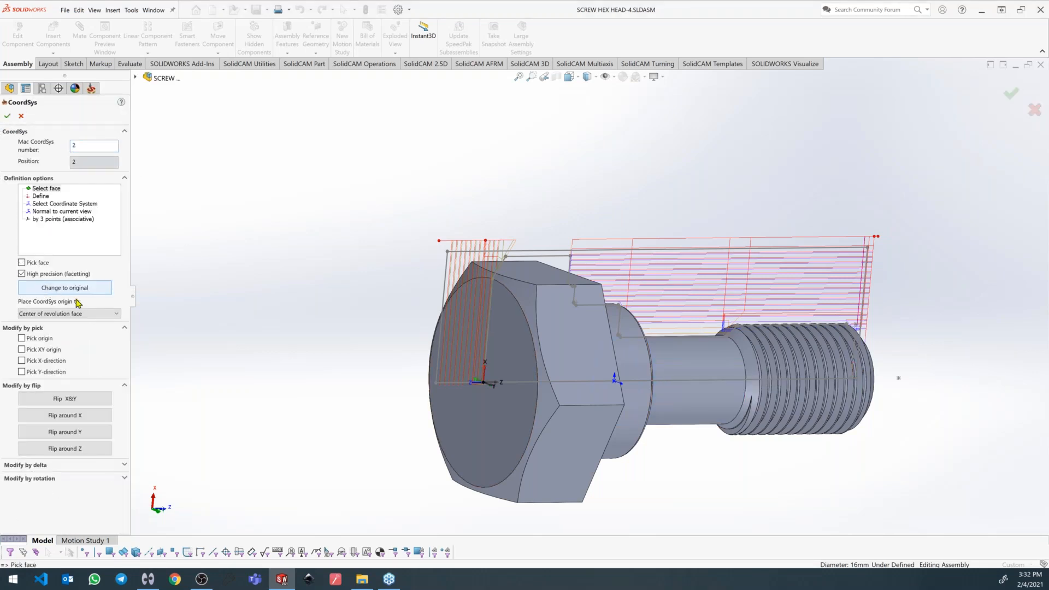
mouse_move(534, 415)
middle_mouse_down()
mouse_move(496, 421)
mouse_move(517, 418)
middle_mouse_up()
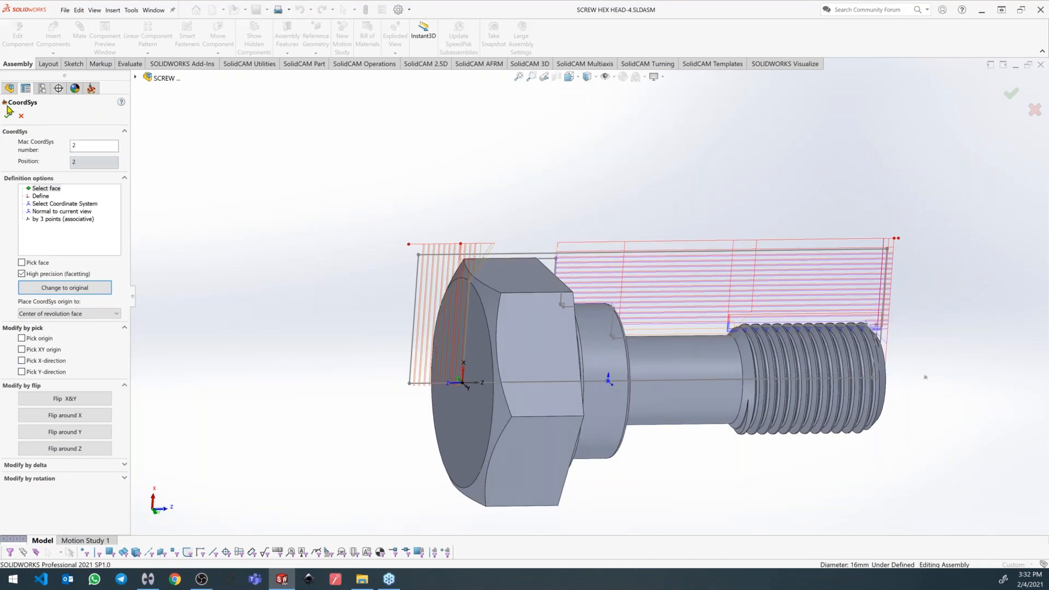
left_click(8, 116)
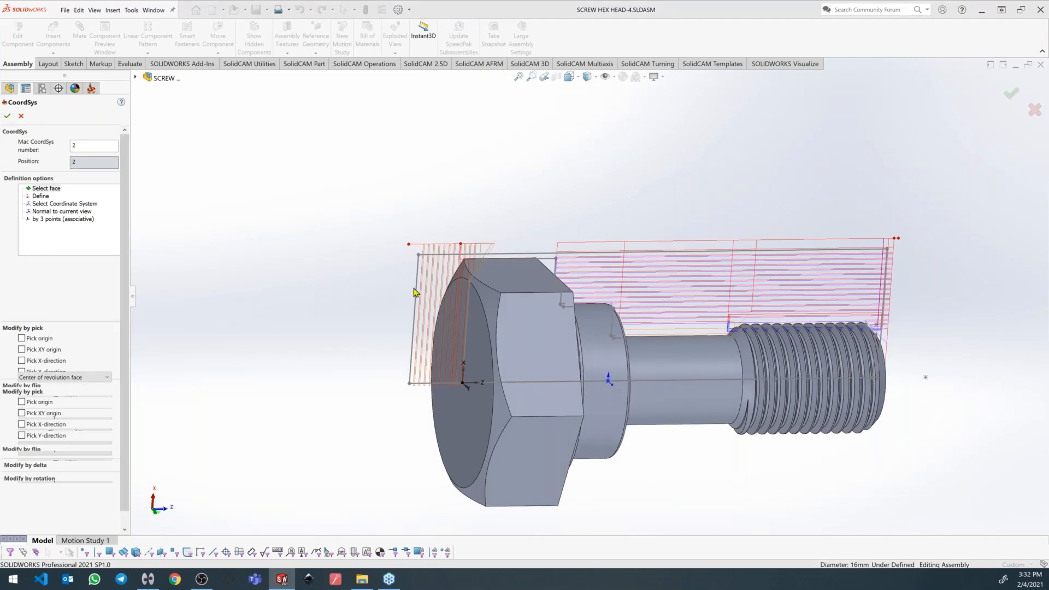
left_click(8, 117)
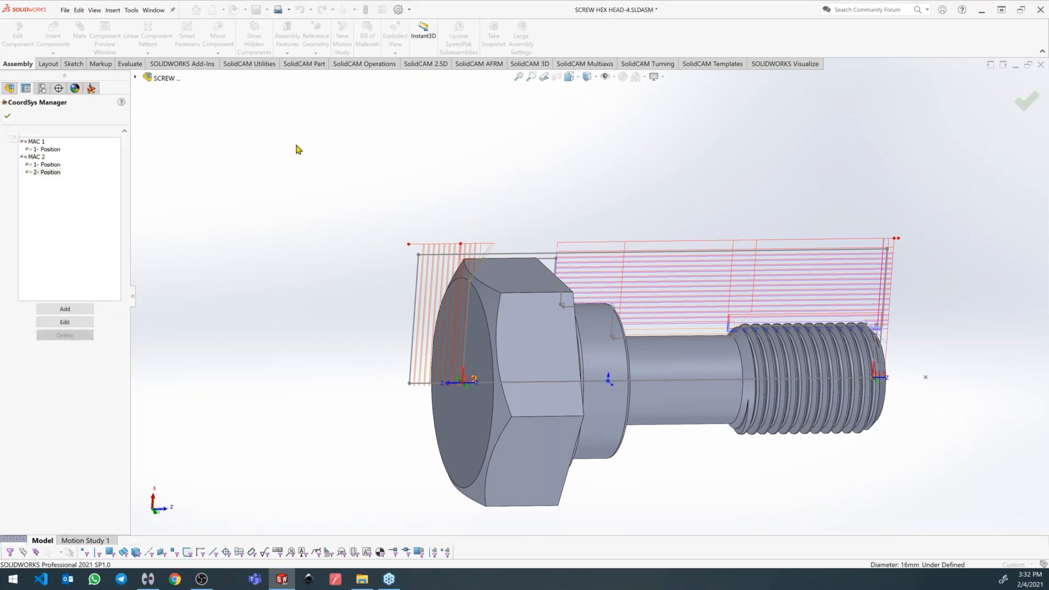
left_click(8, 115)
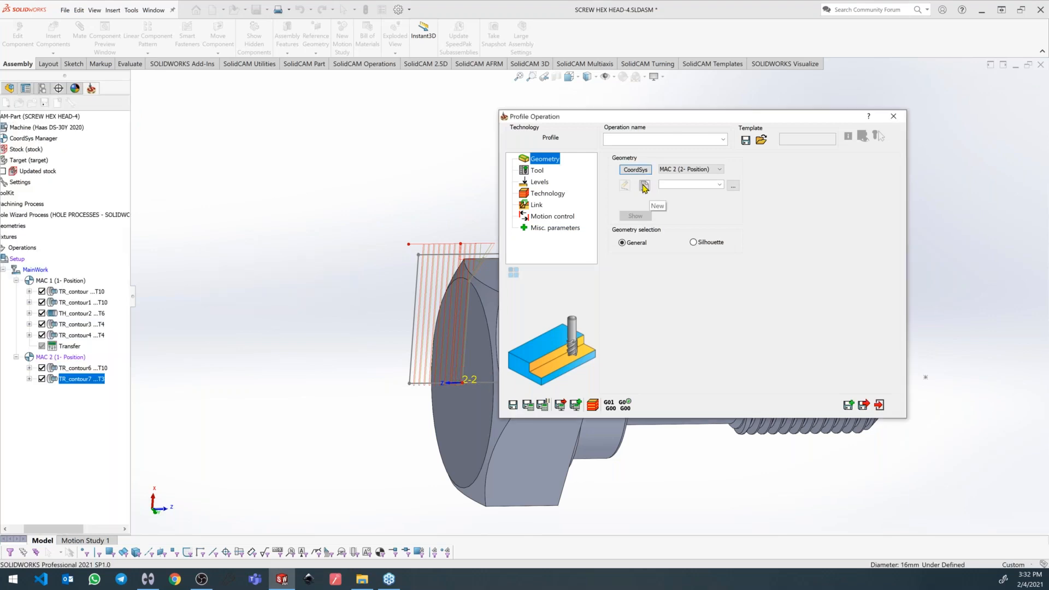
Define the profile operation's geometry as a curve chain around the hex head's hexagonal outline.
left_click(644, 187)
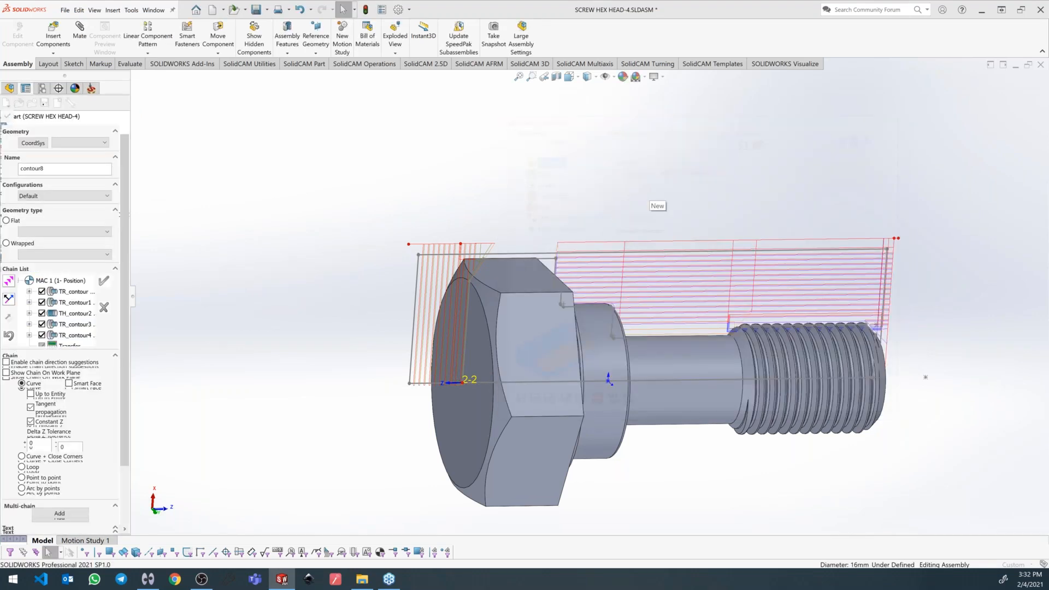
left_click(582, 408)
left_click(219, 293)
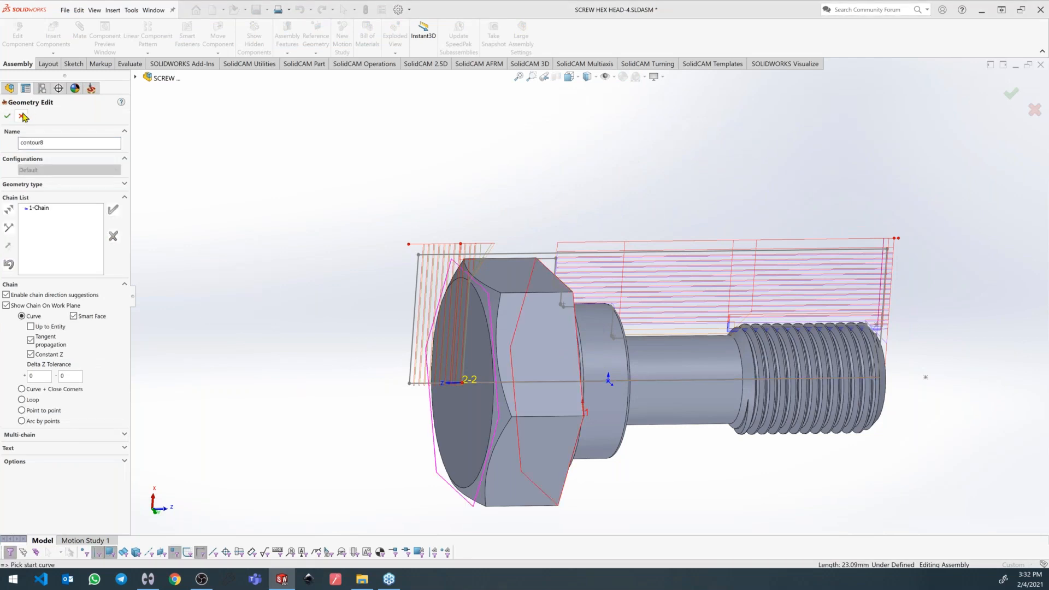
left_click(9, 117)
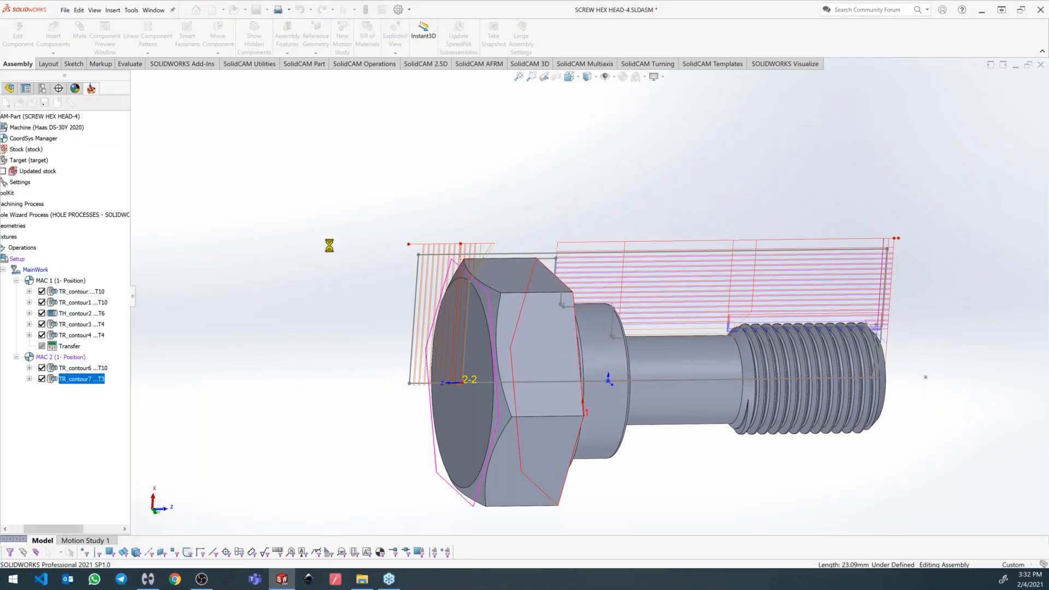
Set the profile operation's milling levels to a profile depth of 16 with a depth delta of -0.5.
left_click(537, 173)
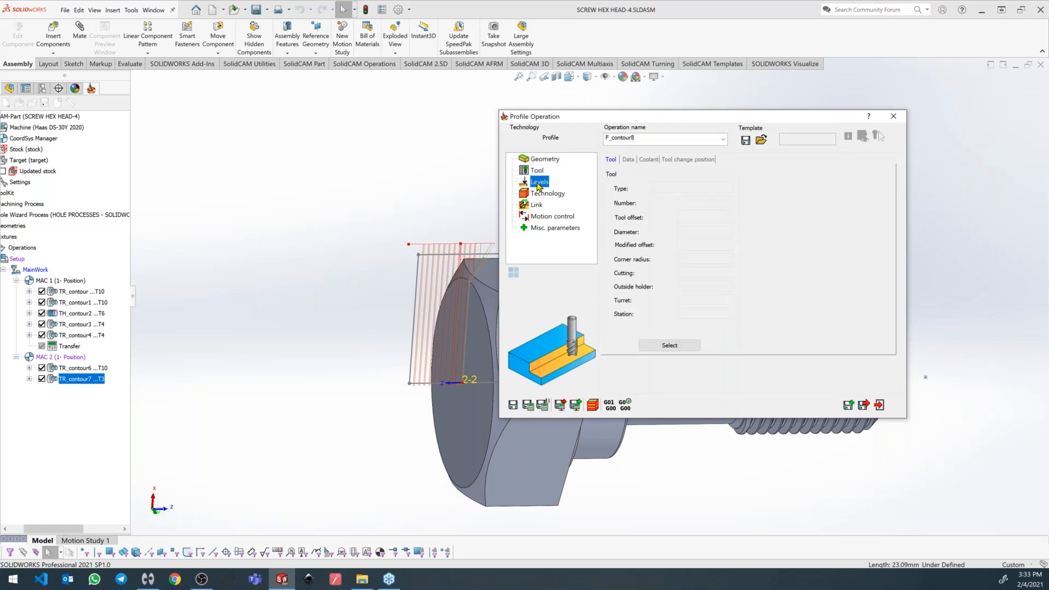
left_click(540, 182)
double_click(750, 317)
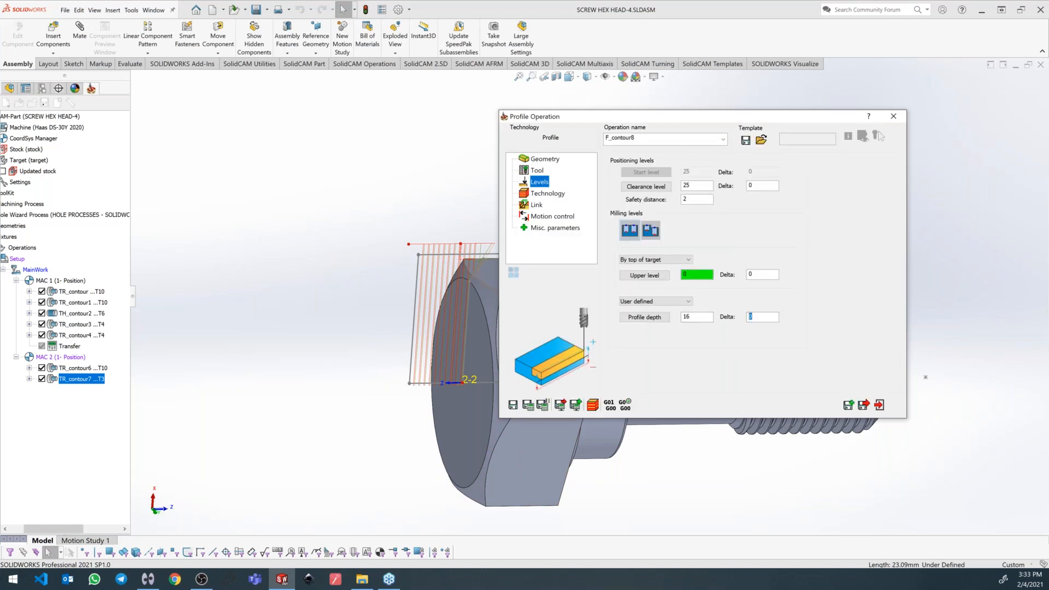
left_click(697, 317)
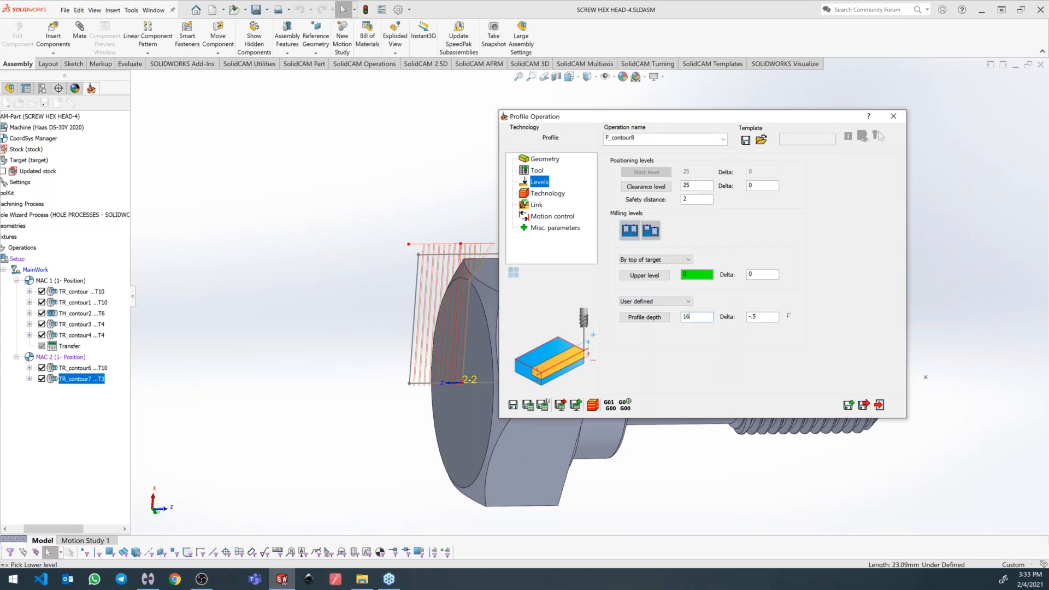
Assign the 10 mm end mill, tool number 8 in Station_8, to the profile operation.
left_click(538, 170)
left_click(681, 347)
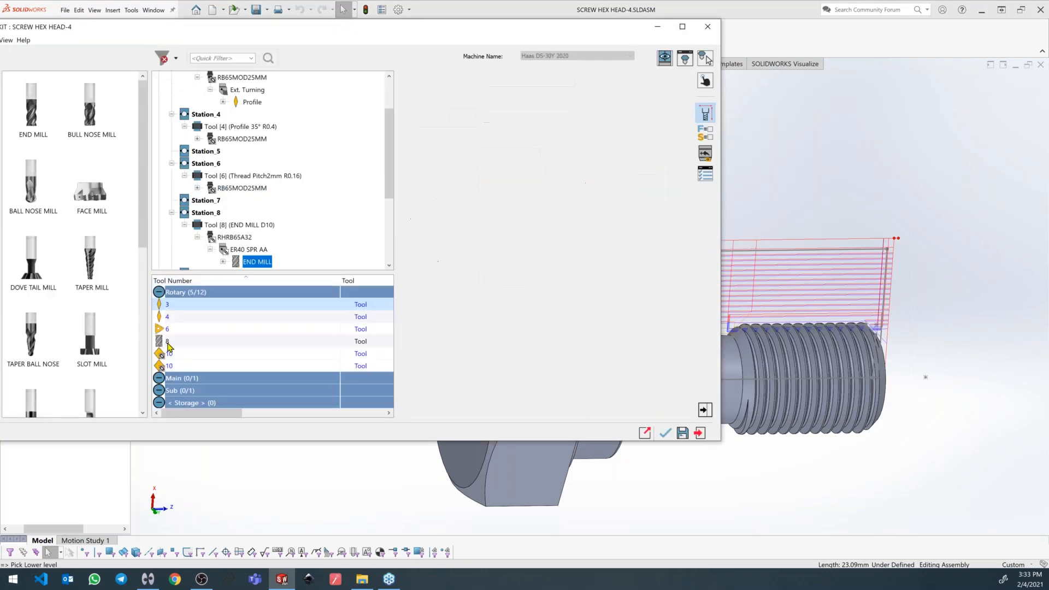
left_click(683, 61)
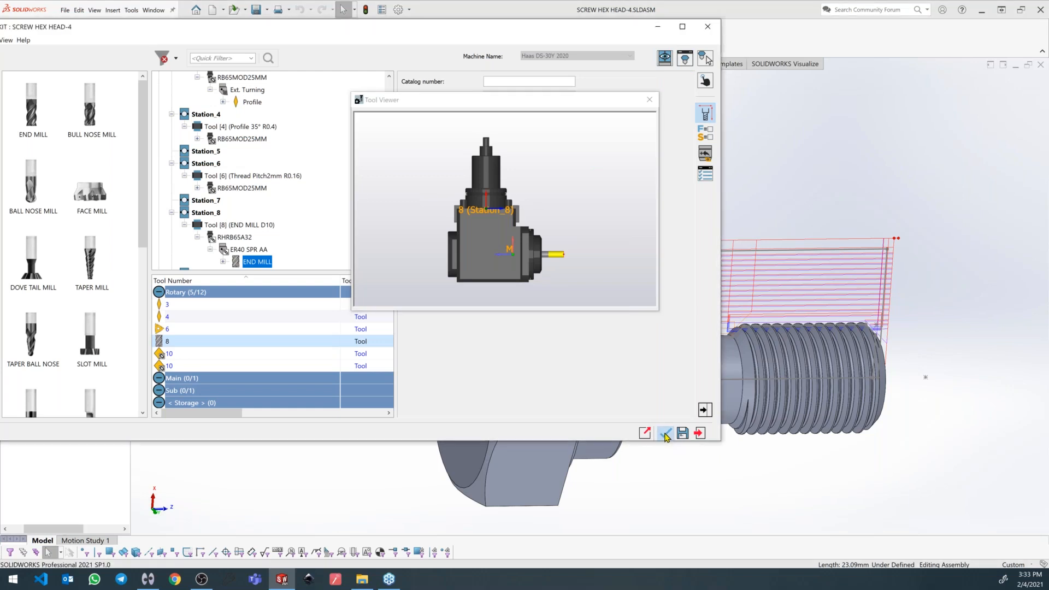
left_click(665, 435)
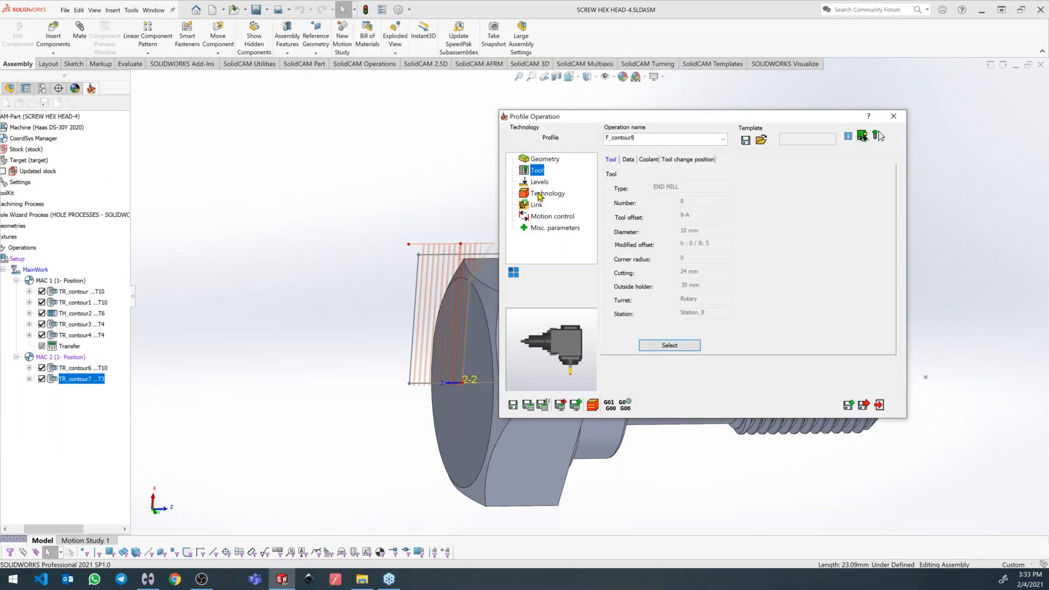
Set equal step down with a maximum of 10 and a wall offset of 0.1, then save and calculate the profile toolpath.
left_click(539, 195)
left_click(852, 229)
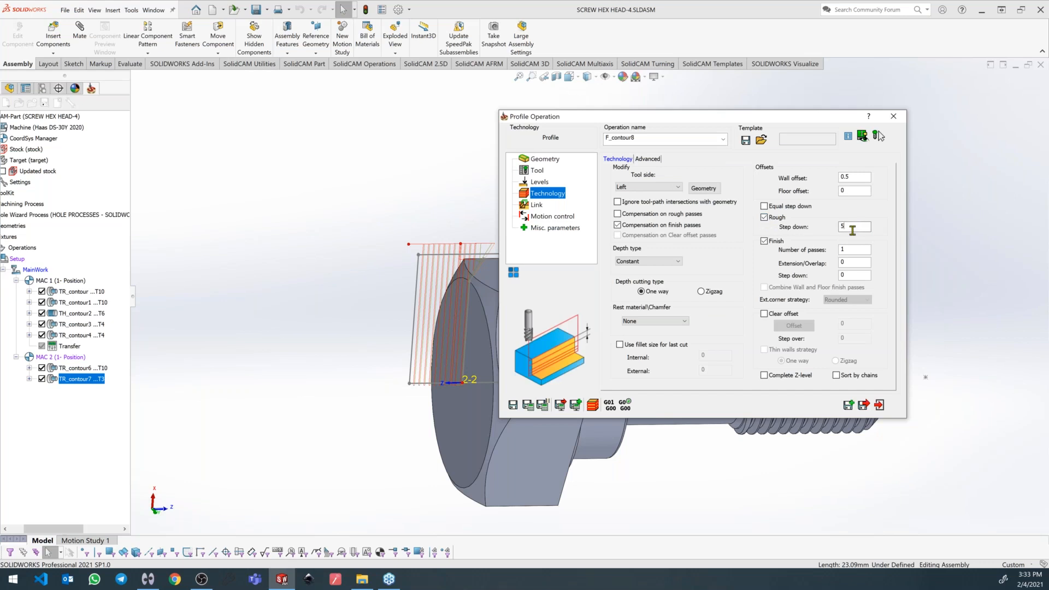
left_click(778, 207)
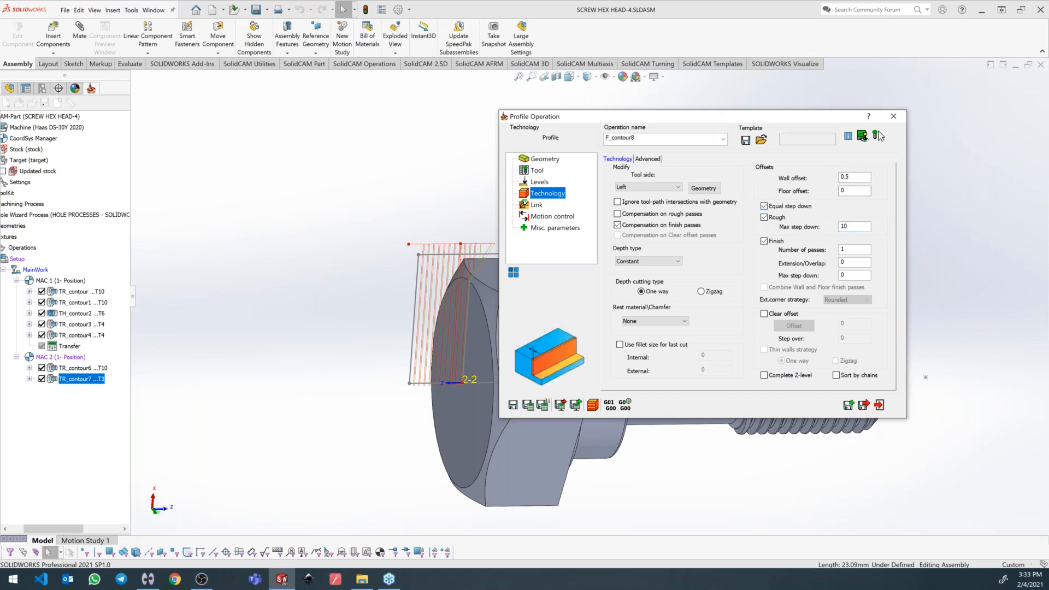
key("BackSpace")
type("1")
left_click(861, 250)
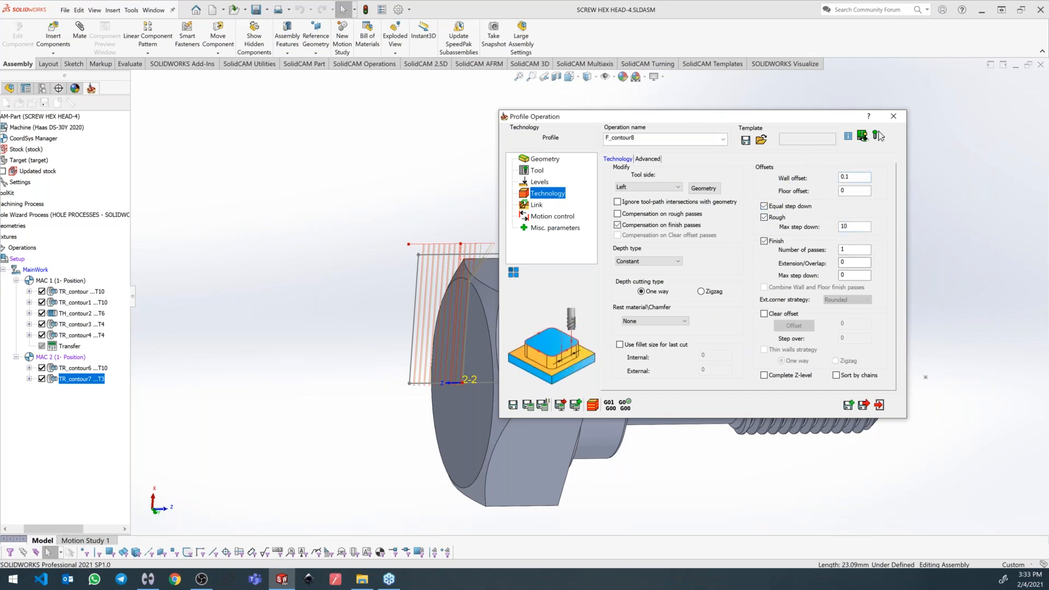
left_click(528, 404)
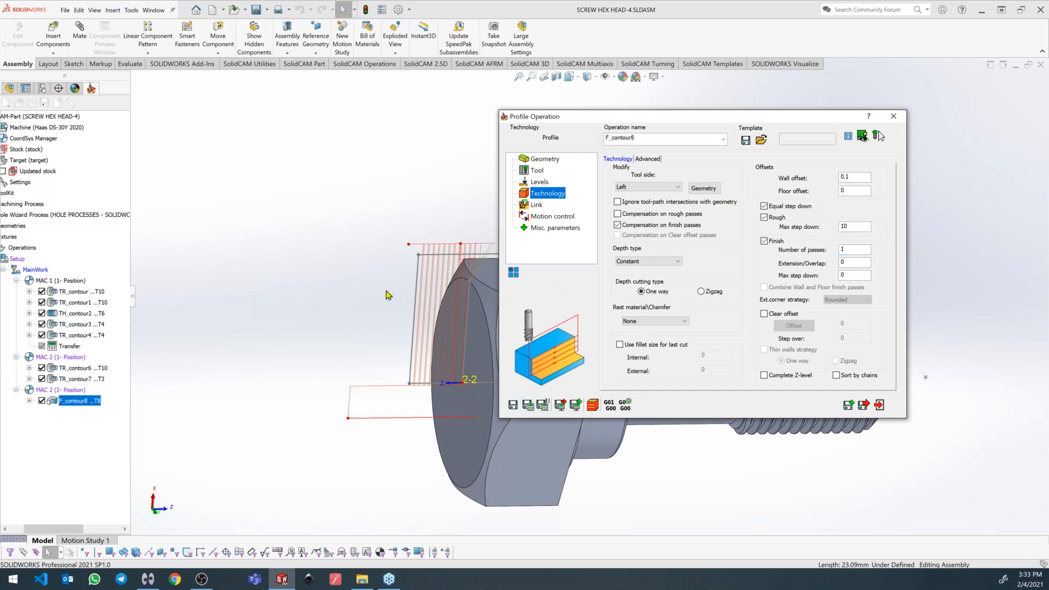
Define new geometry contour9 for the profile operation from the hex head outline on its shank side.
left_click(545, 158)
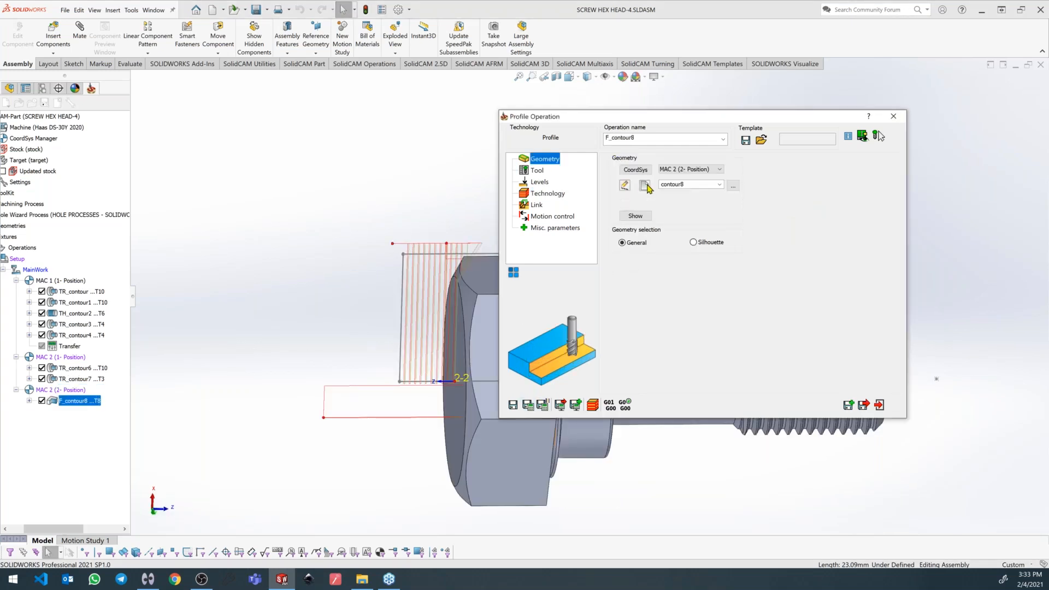
left_click(646, 186)
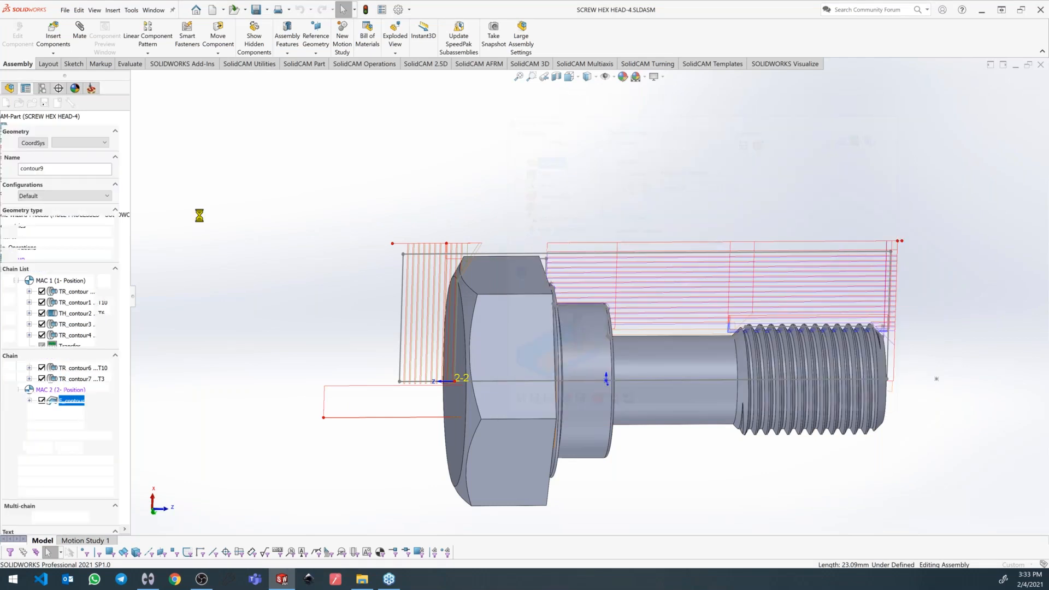
left_click(548, 284)
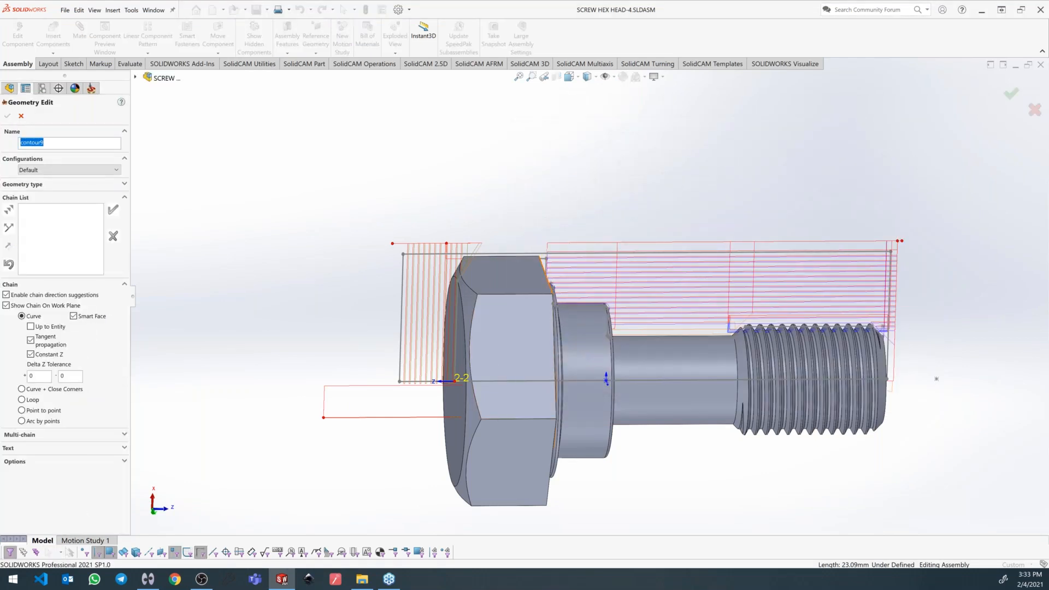
right_click(229, 296)
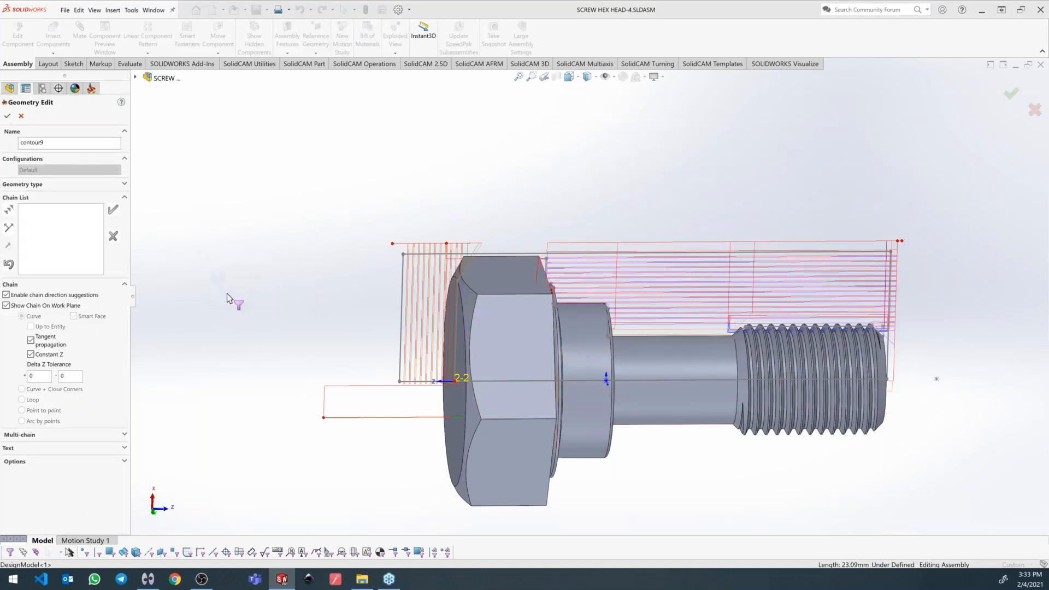
left_click(8, 116)
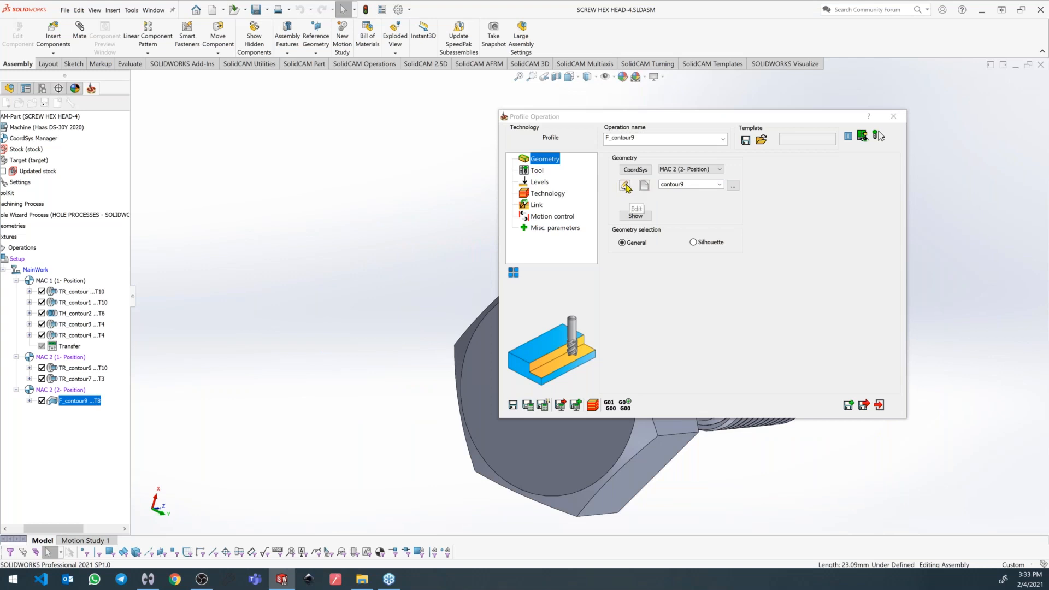
Edit the contour9 geometry and reverse the direction of its hexagonal chain.
left_click(626, 186)
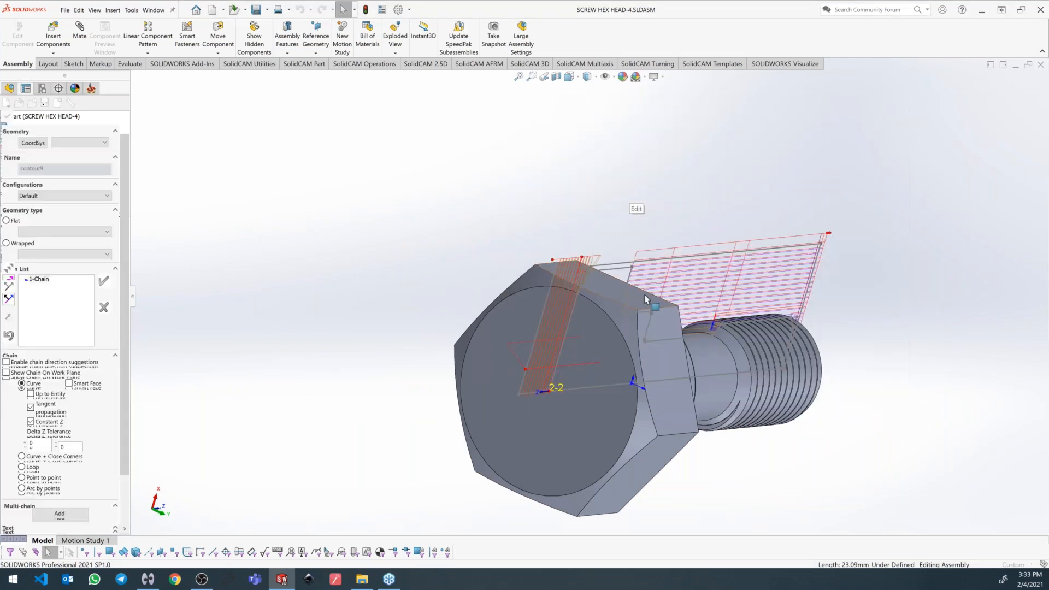
right_click(43, 208)
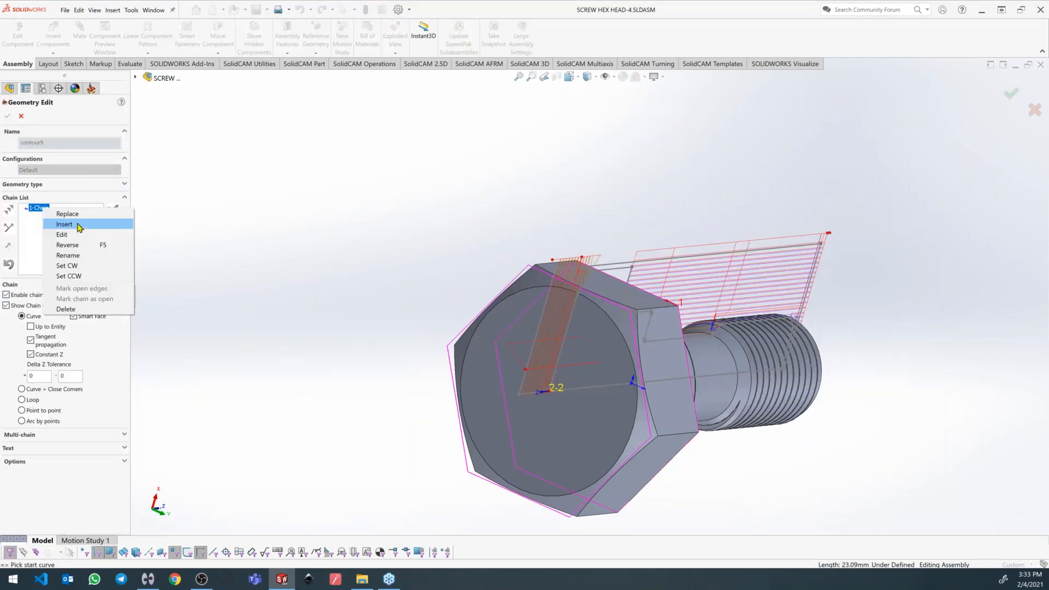
left_click(77, 247)
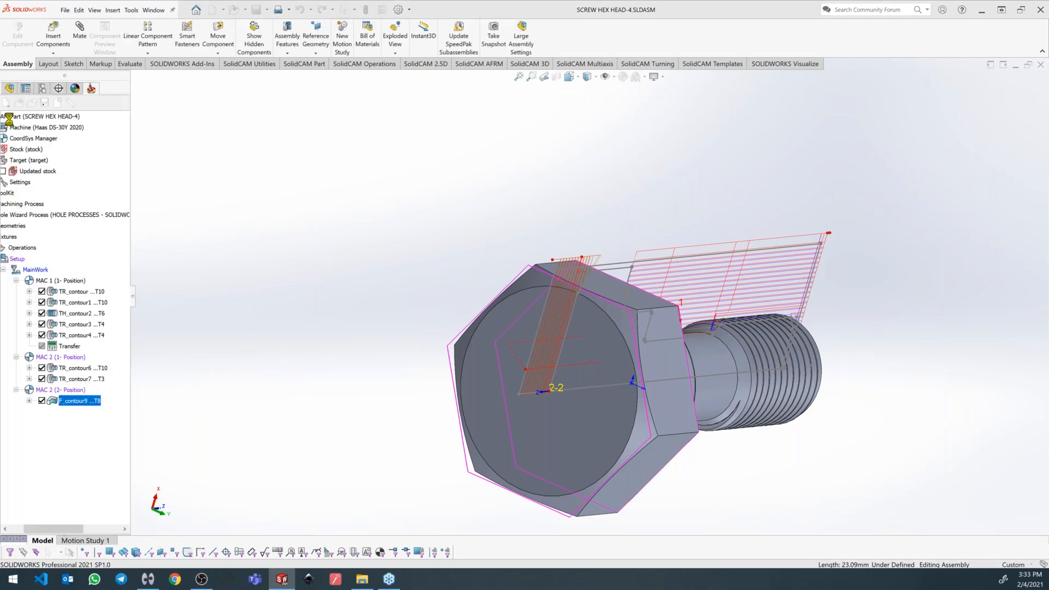
Enable 4th-axis face motion control with polar XC coordinates for F_contour9, save and calculate, check the toolpath and close the operation.
left_click_drag(727, 123, 317, 114)
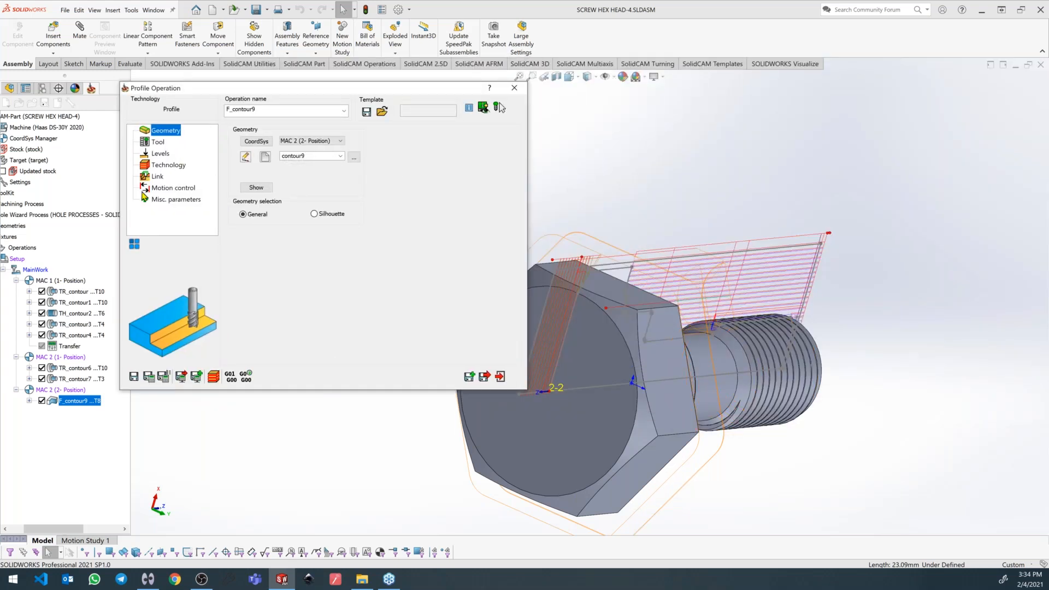
left_click(154, 188)
left_click(236, 132)
left_click(148, 377)
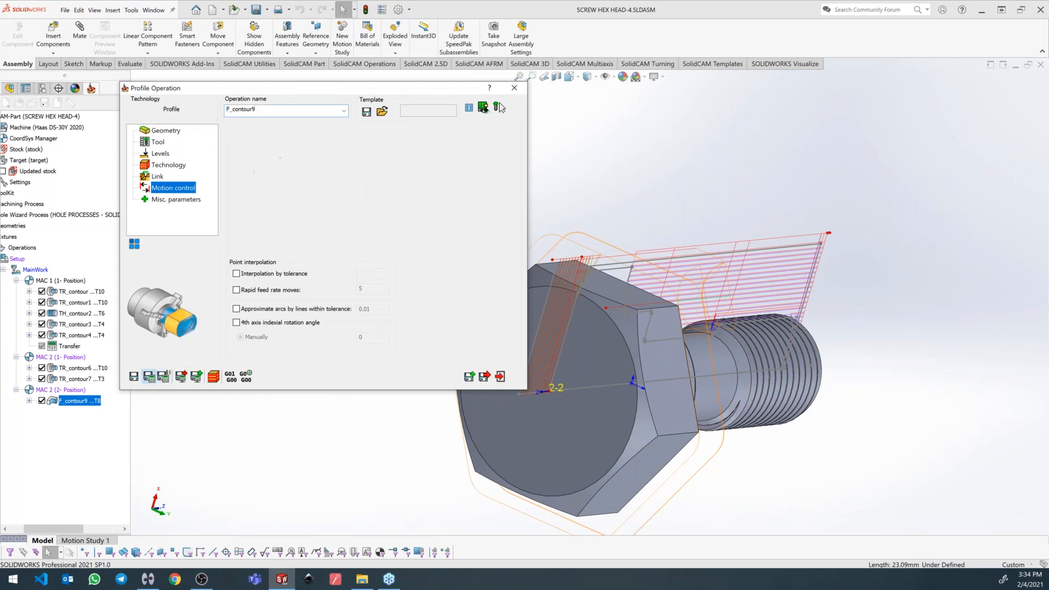
middle_click_drag(770, 270, 705, 208)
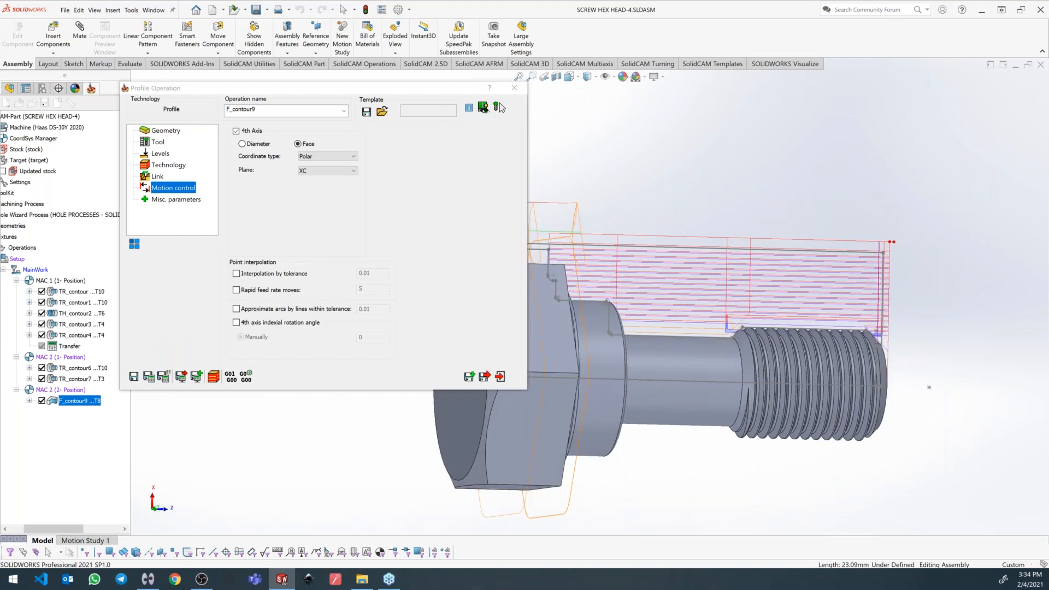
left_click(485, 381)
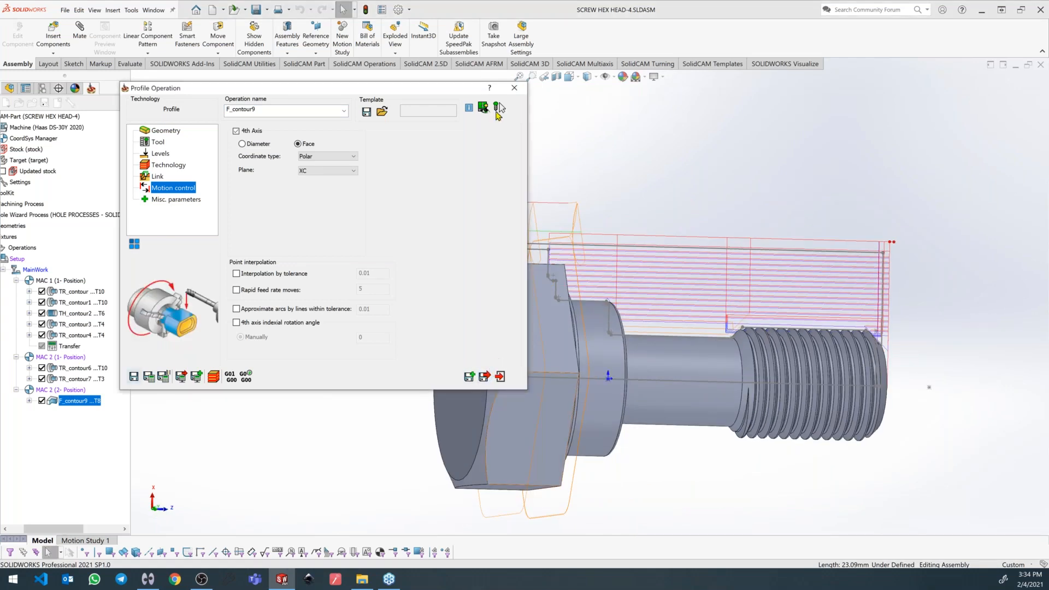
left_click(515, 88)
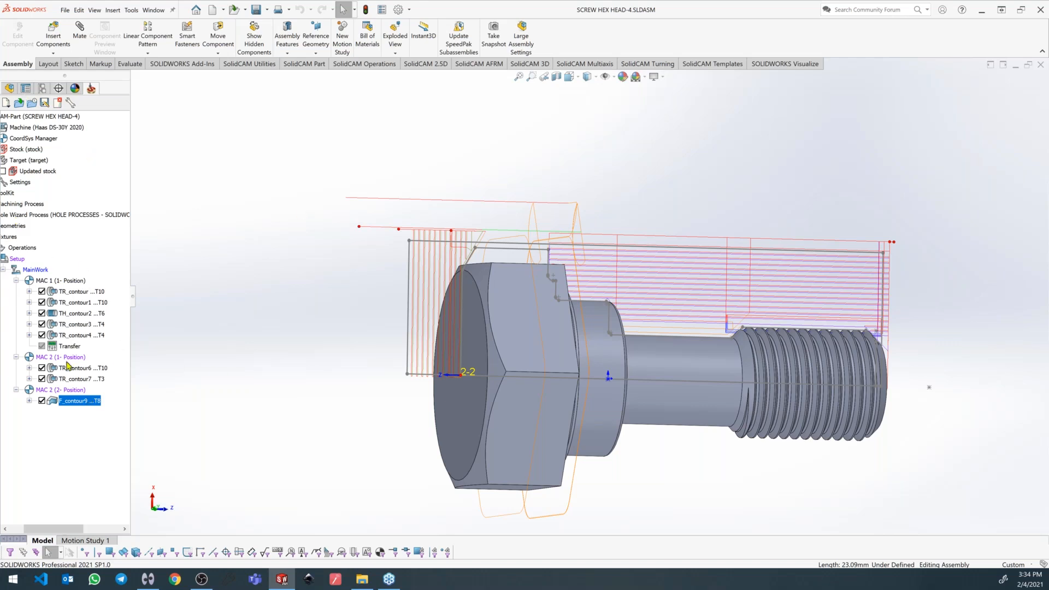
Add a machine control operation after F_contour9 with the Sub spindle's clamp set to CLOSE ON STOCK.
right_click(81, 406)
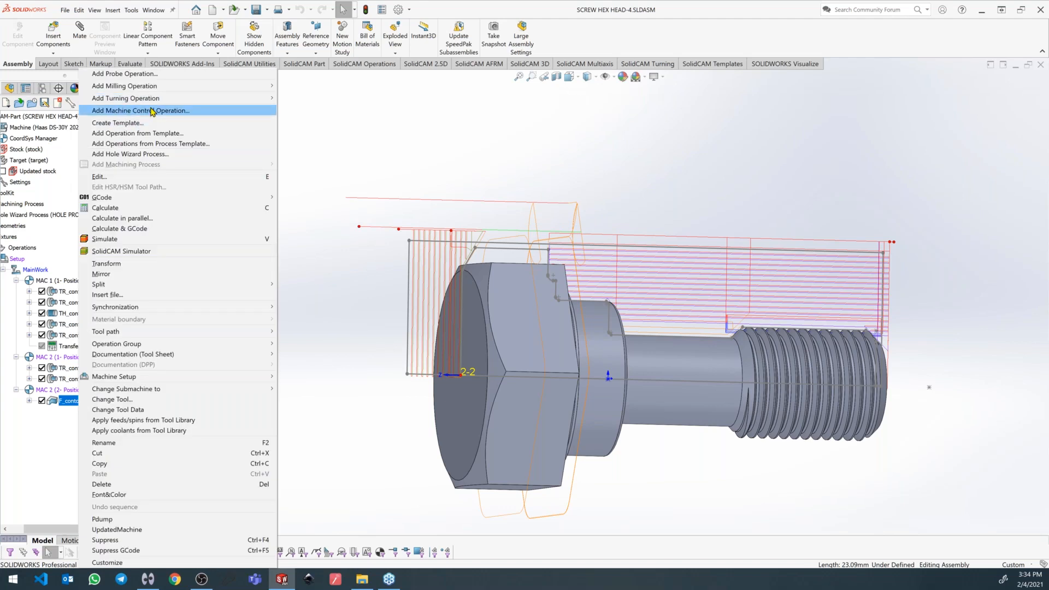
left_click(153, 111)
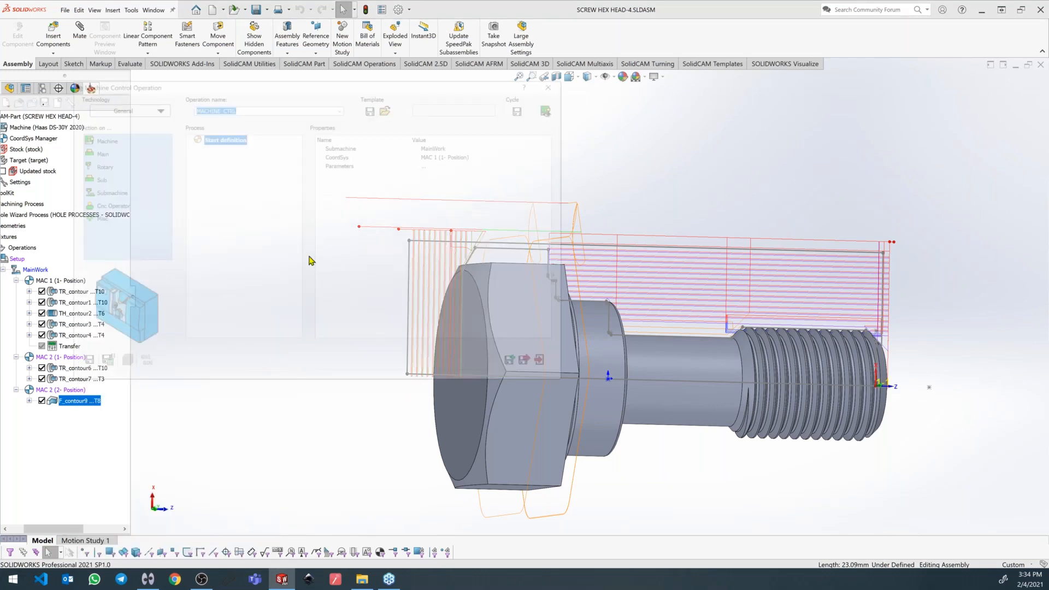
double_click(93, 183)
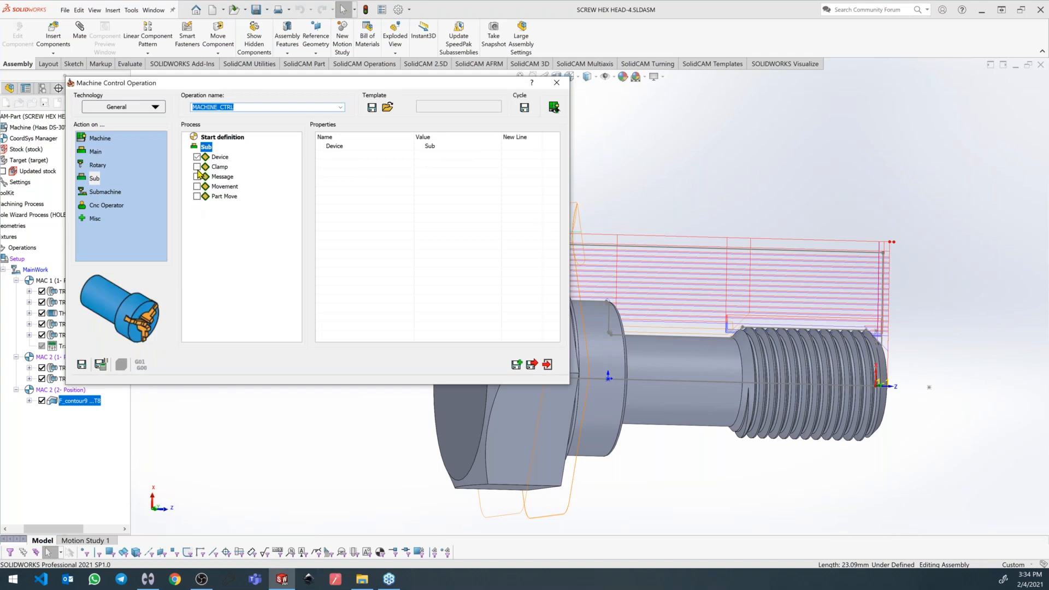
left_click(197, 167)
left_click(456, 146)
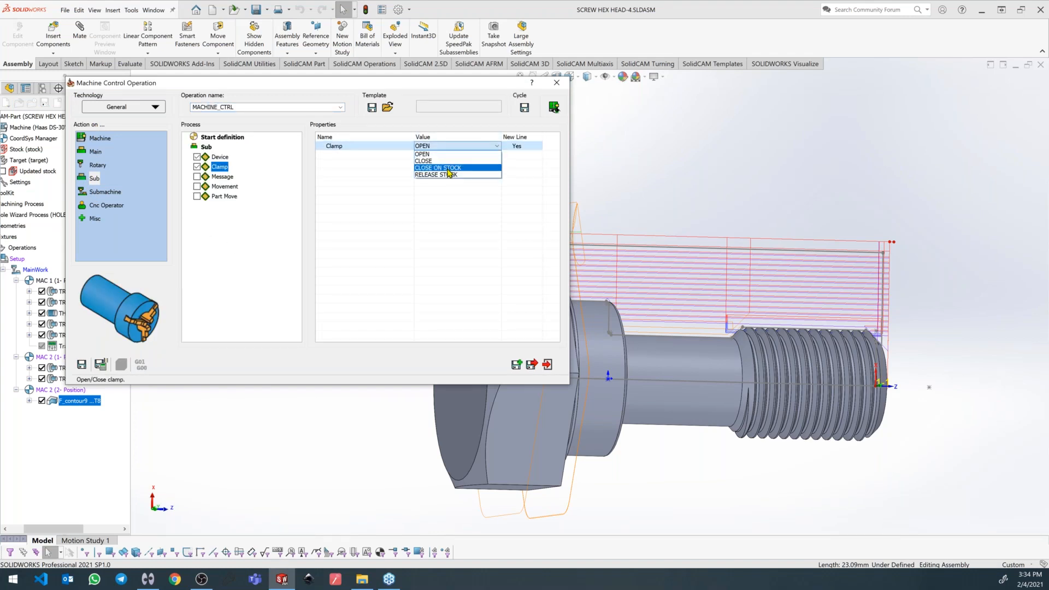
left_click(449, 168)
Name the machine control operation "Release stock" and save it.
double_click(269, 107)
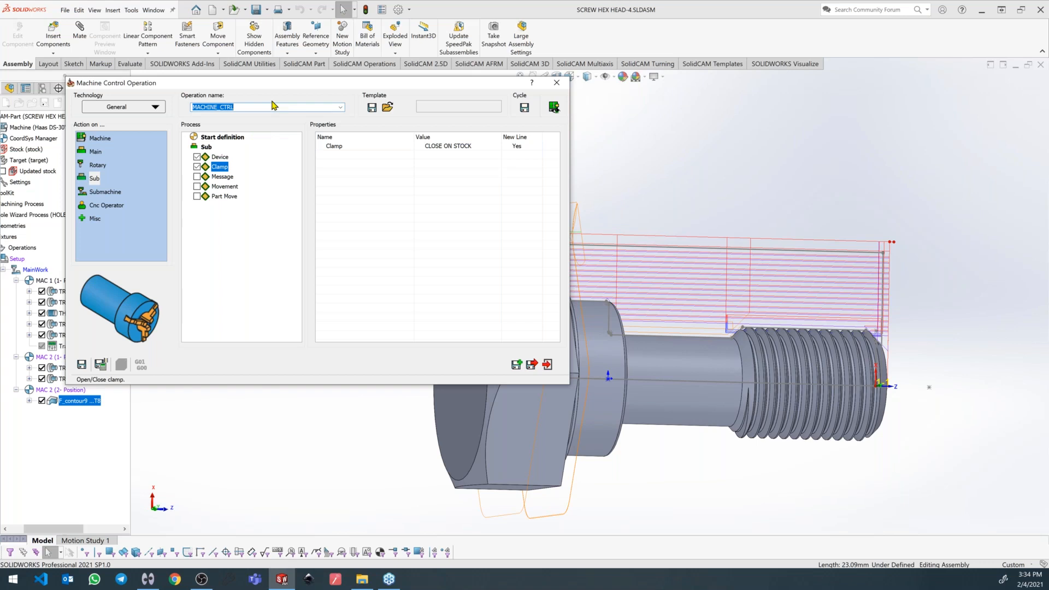
type("Release stock")
left_click(533, 366)
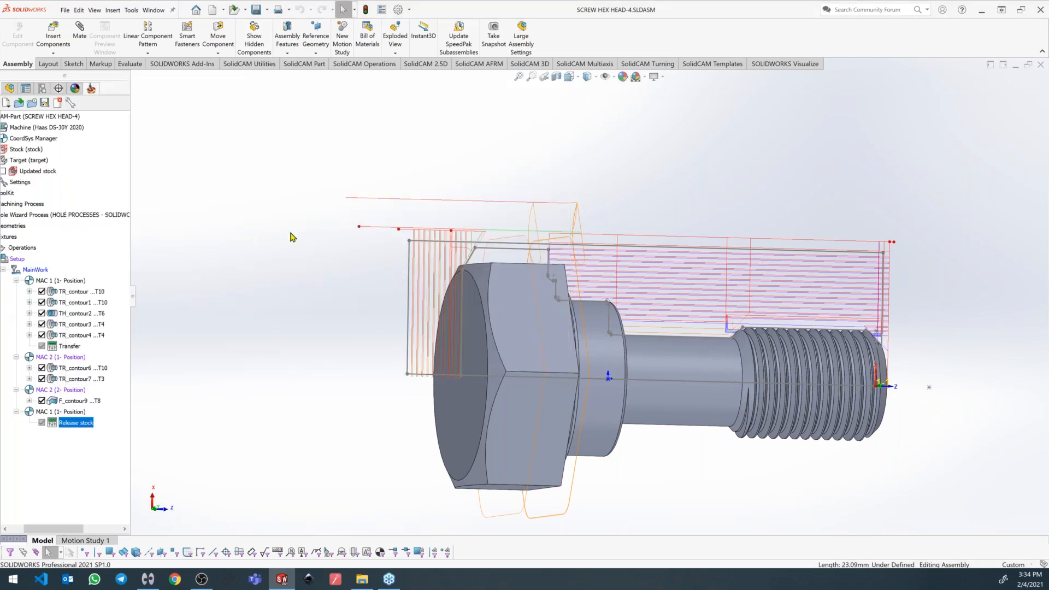
Run all operations in the SolidCAM Simulator at 64x, examine the machining on both spindles, and close the simulation.
right_click(31, 251)
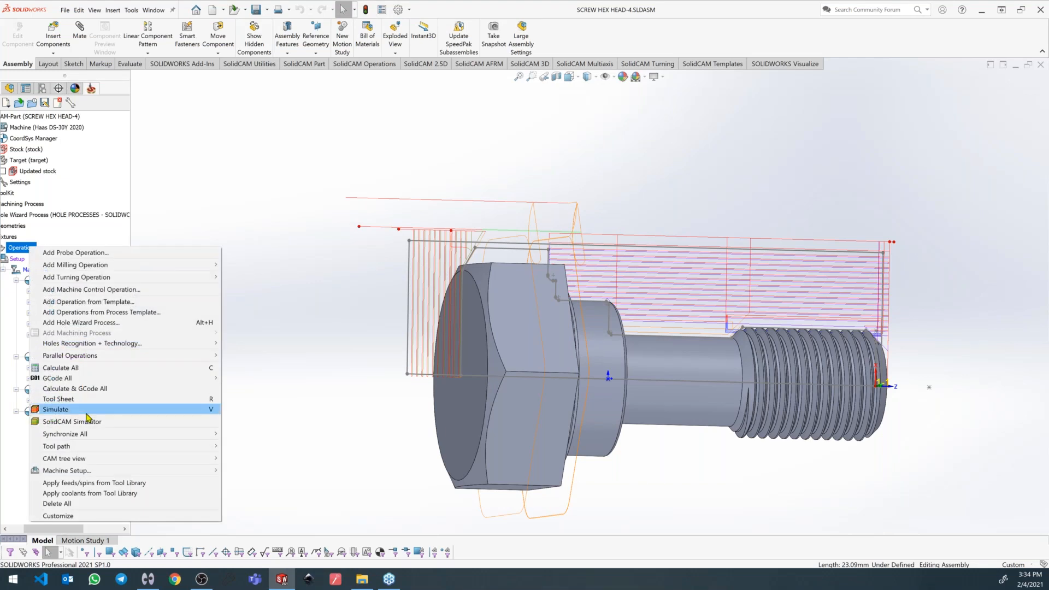
left_click(151, 423)
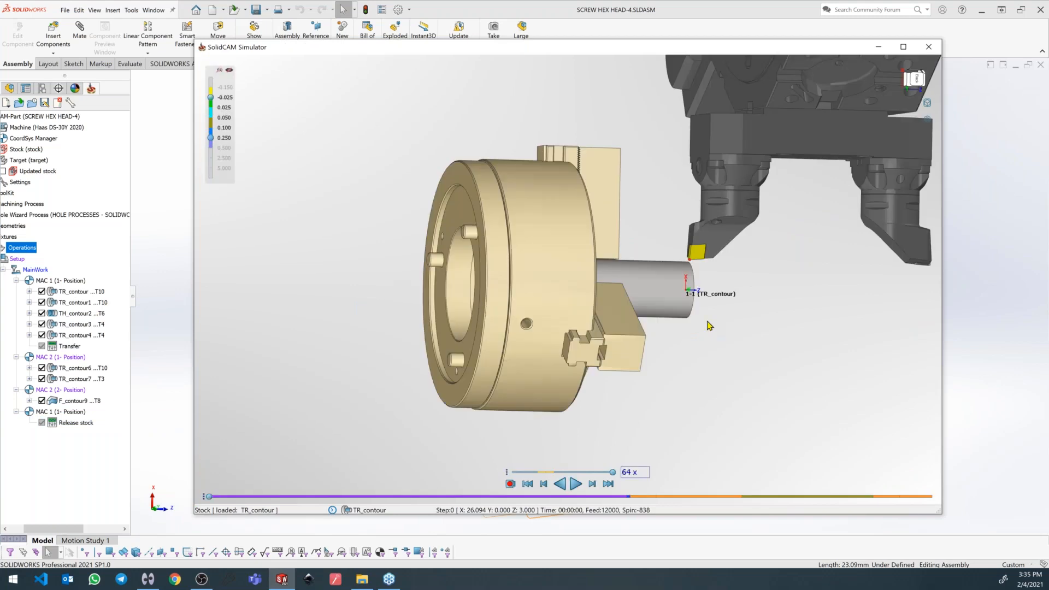
scroll(808, 286, "up", 2)
middle_click_drag(809, 286, 831, 276)
left_click(574, 484)
scroll(803, 253, "down", 2)
middle_click_drag(667, 288, 616, 293)
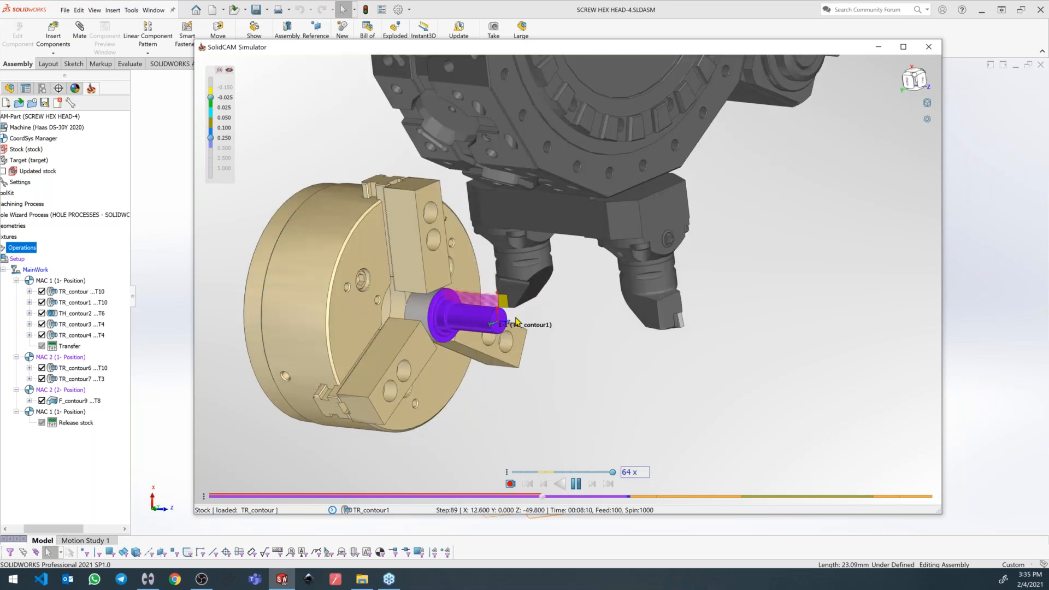
middle_click_drag(503, 313, 422, 328)
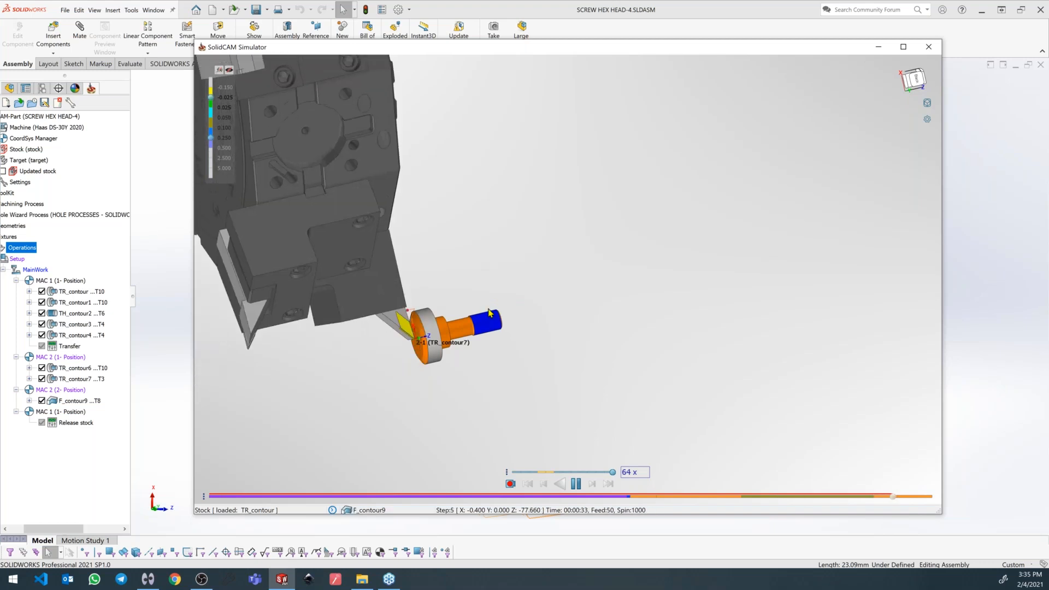
left_click(930, 47)
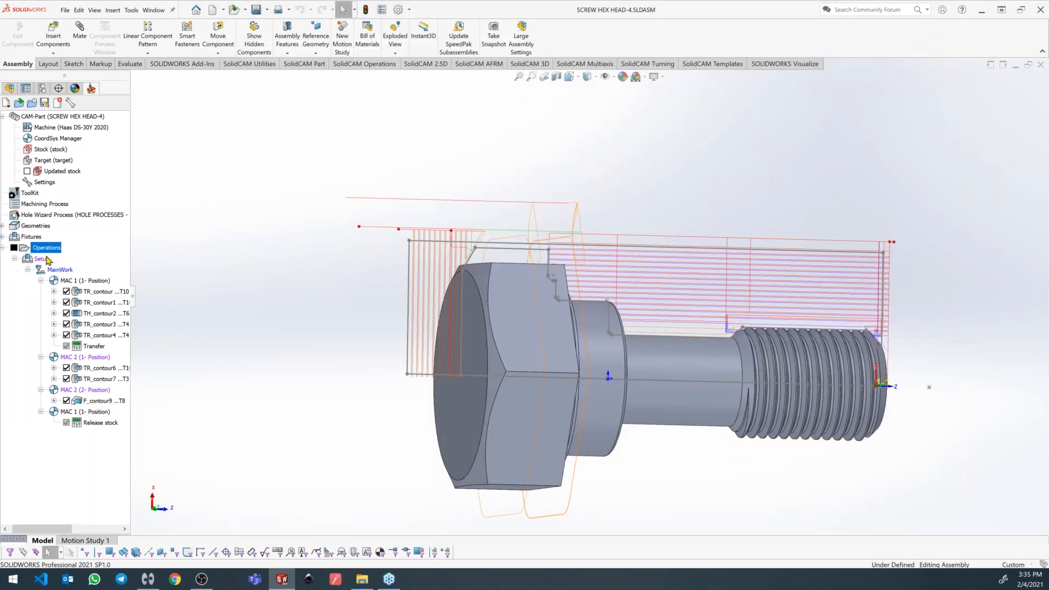
Preview the machine setup and set the home of Sub_Pos1 to MAC 2 (1- Position).
left_click(379, 146)
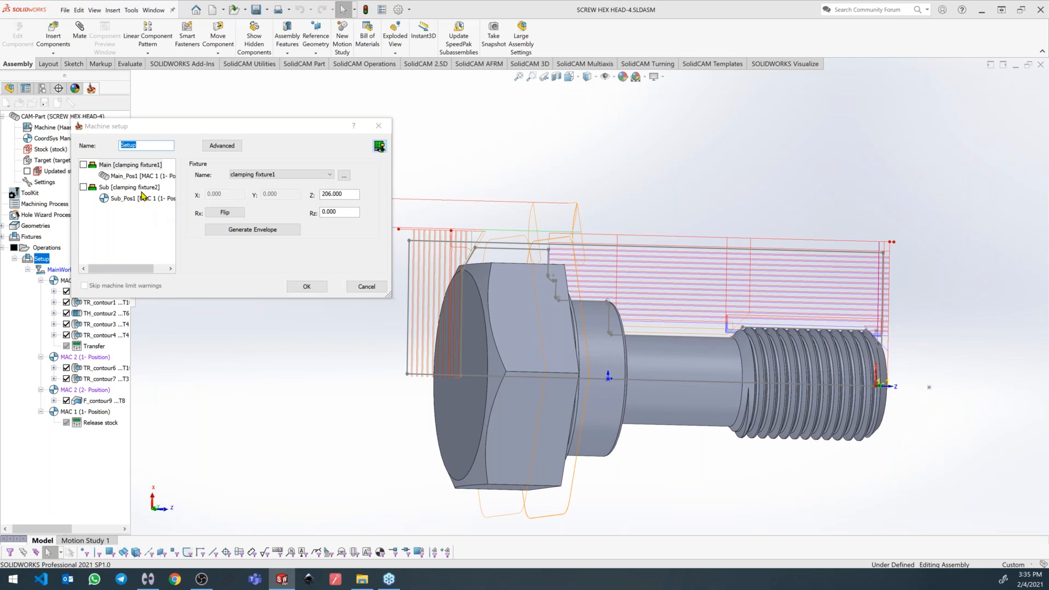
scroll(678, 303, "up", 5)
scroll(696, 326, "up", 3)
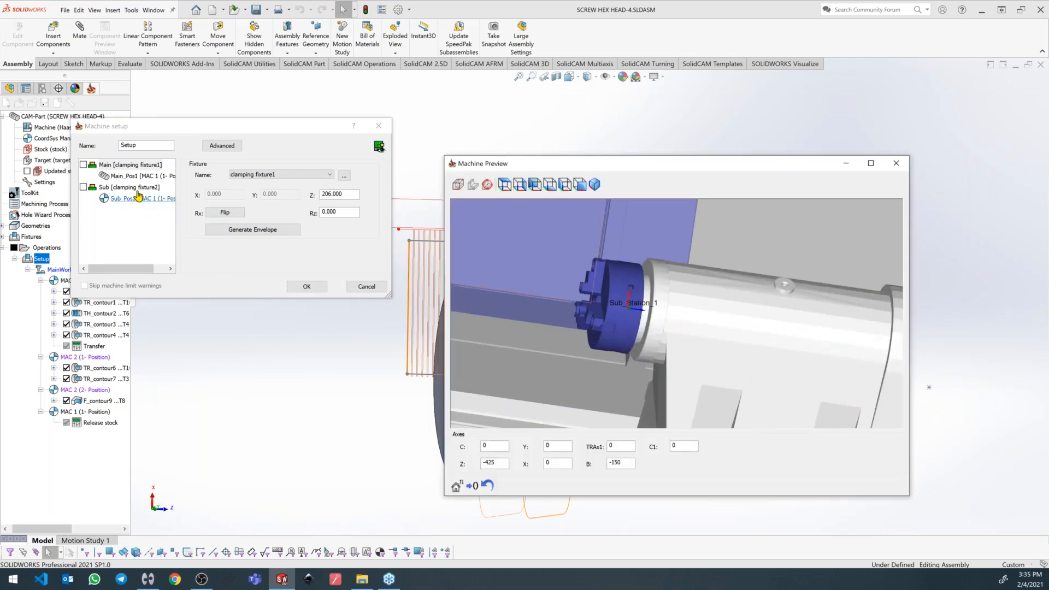
left_click(131, 187)
left_click(137, 198)
left_click(281, 169)
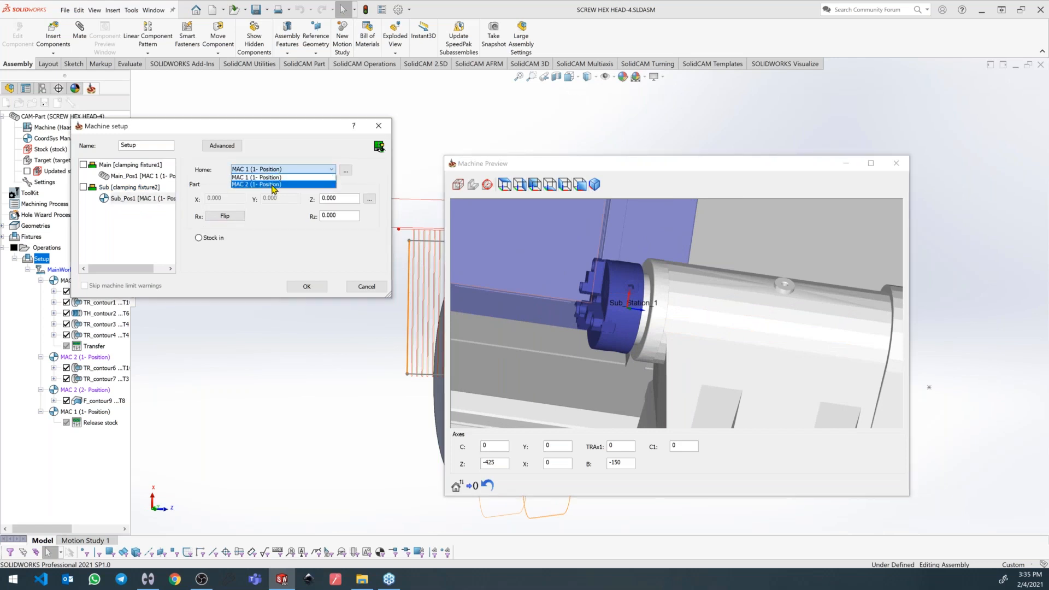
left_click(273, 185)
Define a new fixture for the Sub spindle as a Fixture (3D Model) using the Kitagawa JN06T chuck.
left_click(130, 188)
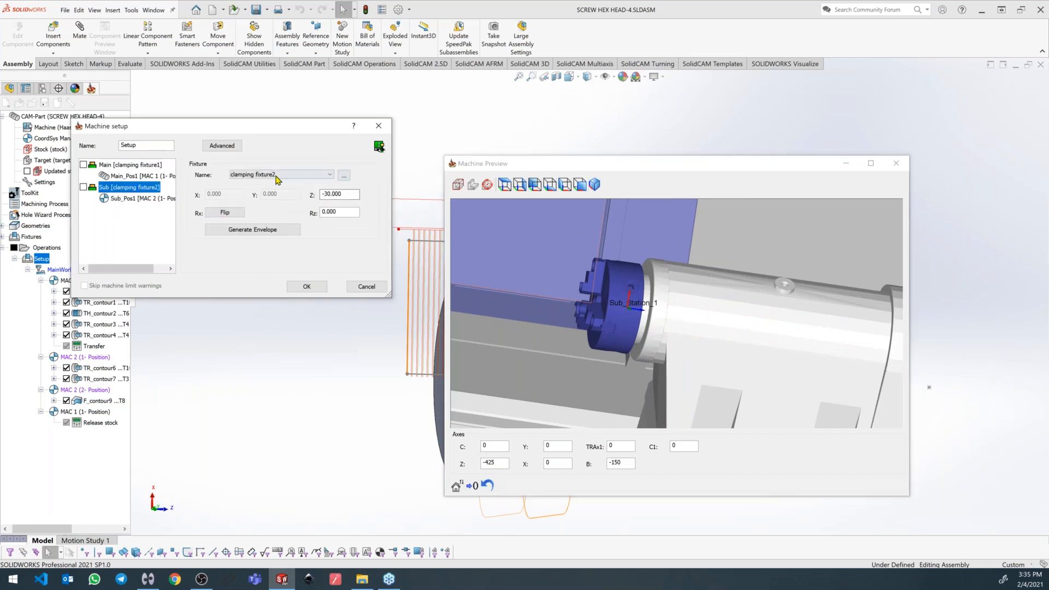
left_click(324, 177)
left_click(245, 217)
key("Escape")
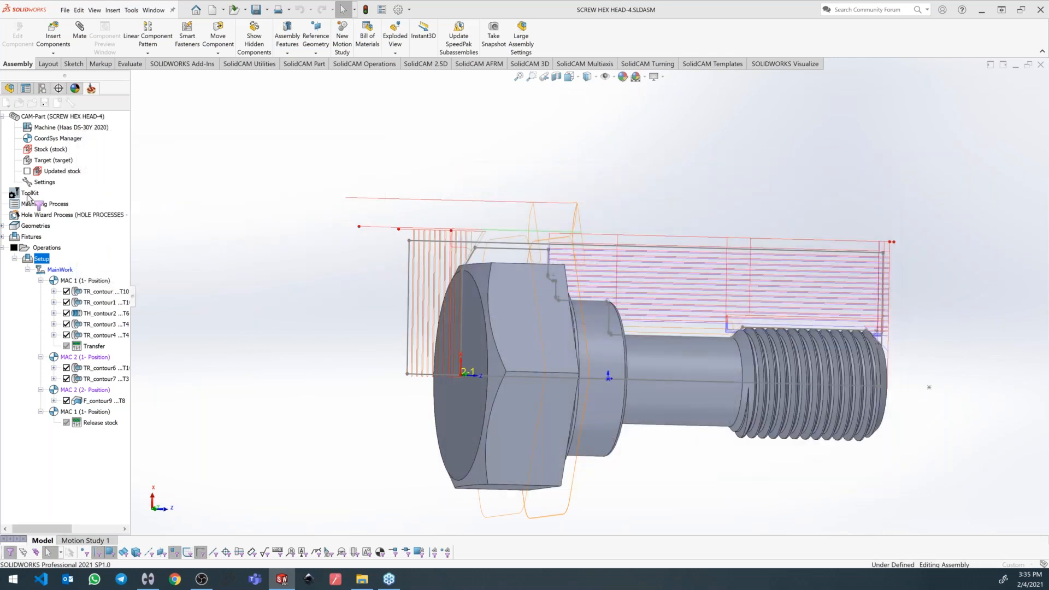
left_click(65, 181)
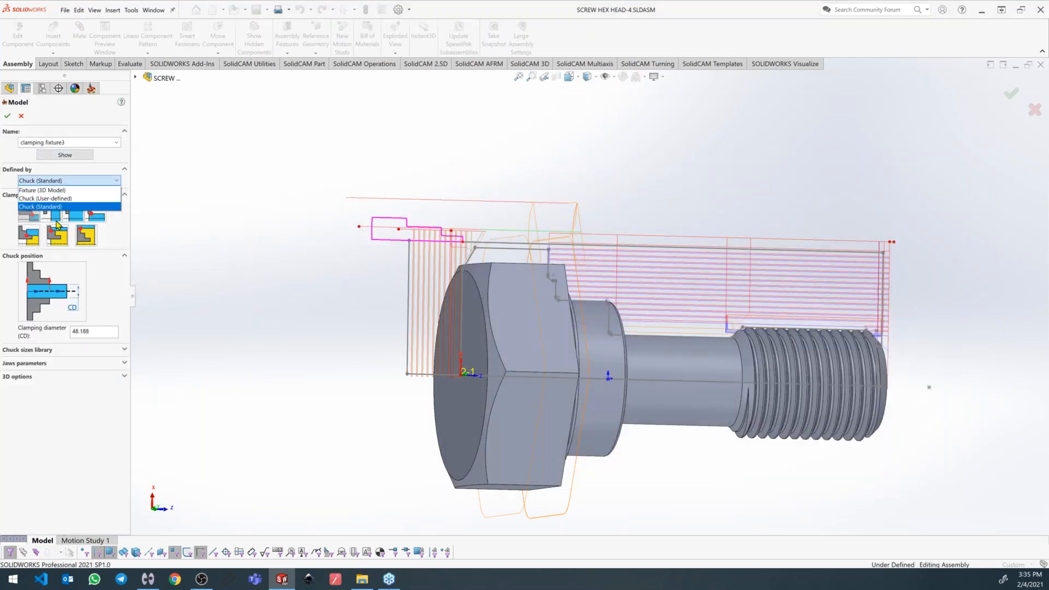
left_click(68, 191)
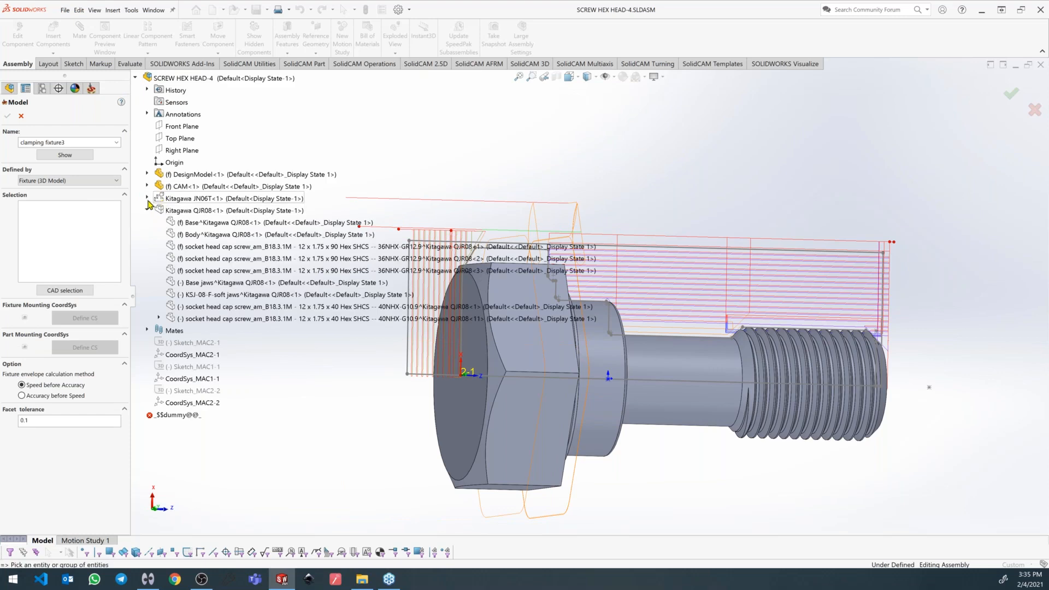
left_click(66, 291)
left_click(65, 290)
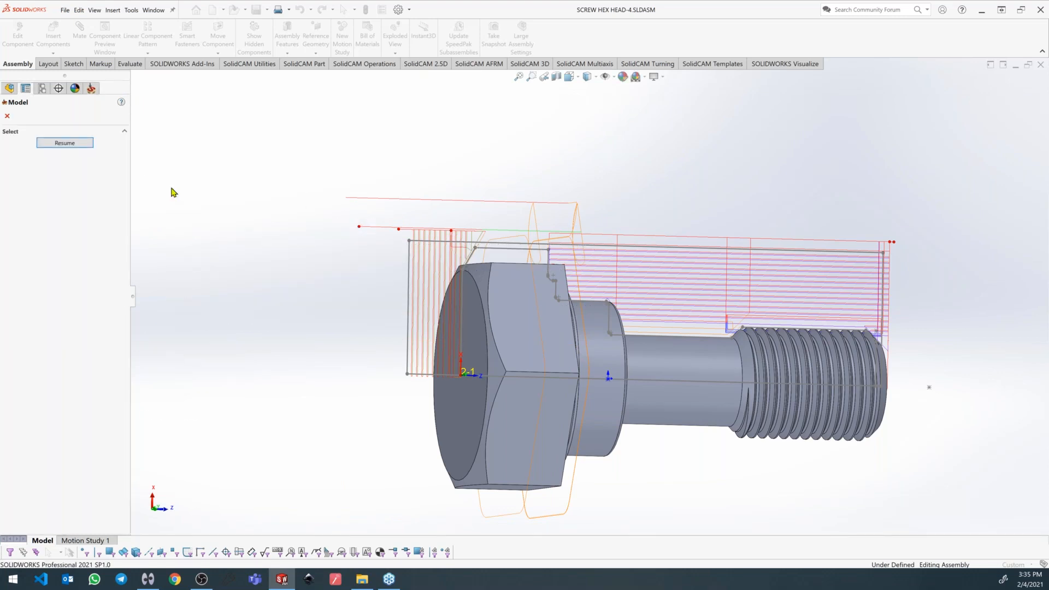
left_click(160, 202)
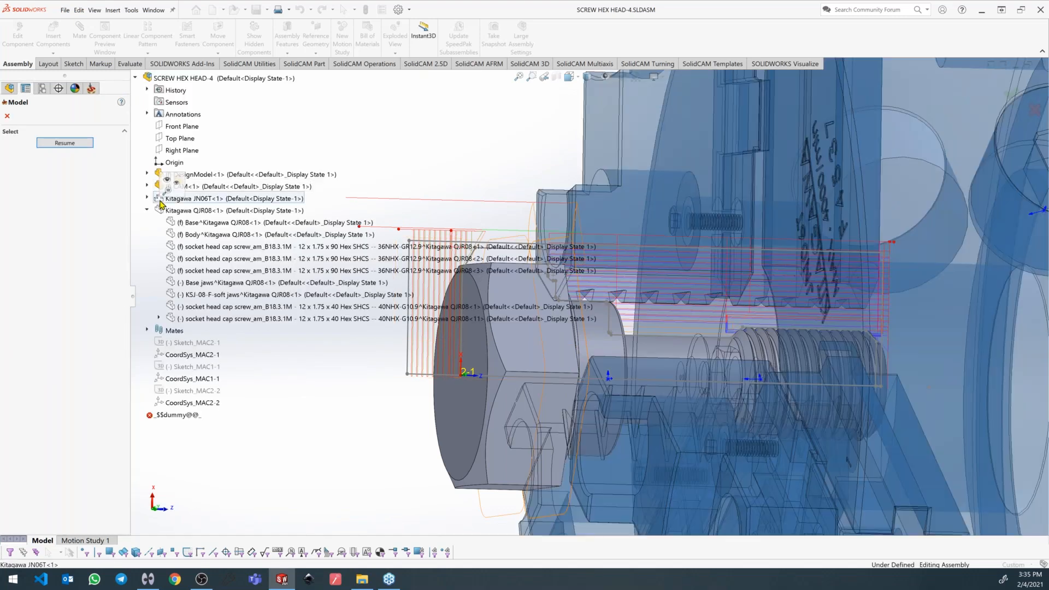
left_click(69, 144)
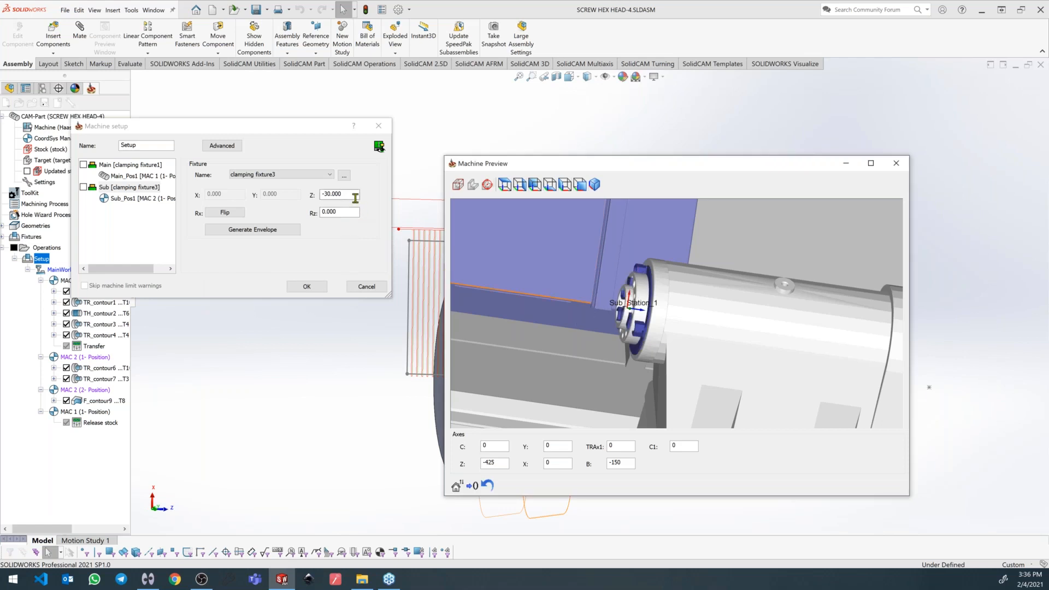
Set the Sub fixture's Z offset to -130, inspect Sub_Pos1 with Stock in enabled, and accept the machine setup.
left_click(355, 197)
scroll(354, 196, "down", 8)
scroll(354, 196, "down", 1)
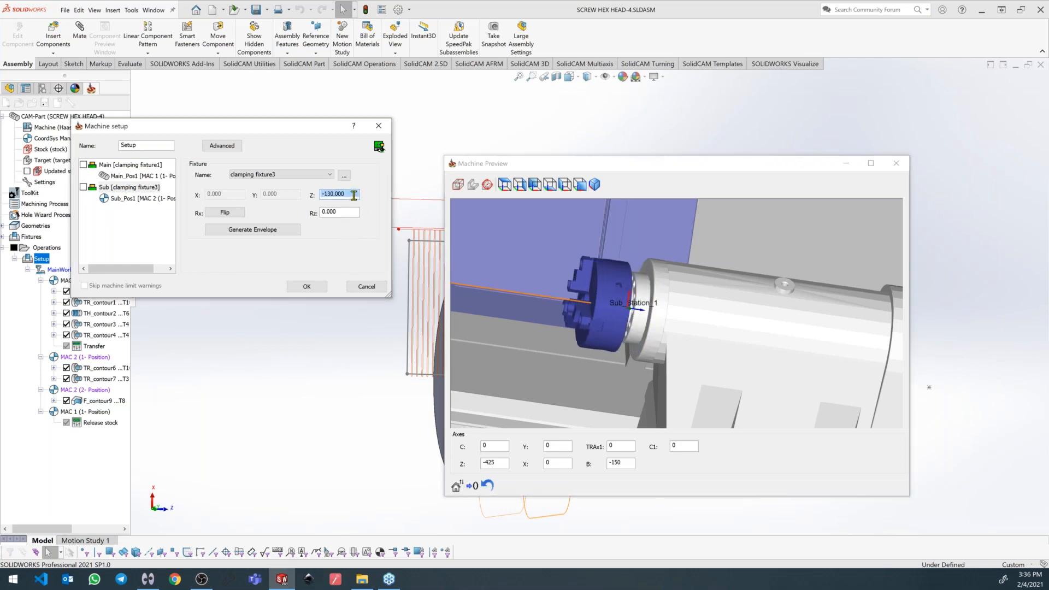
left_click(104, 199)
scroll(518, 300, "up", 4)
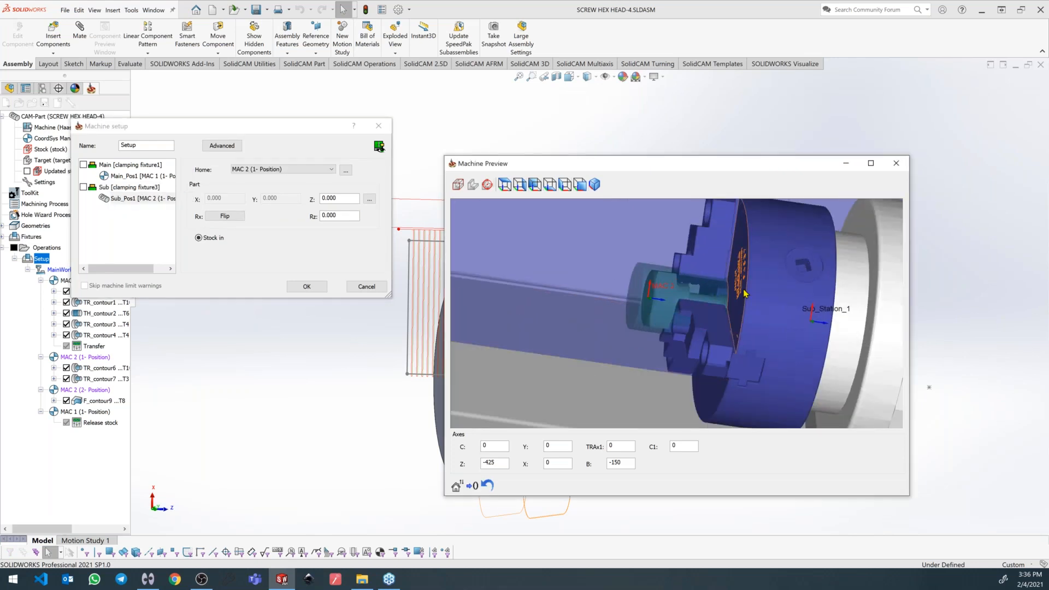
left_click(307, 288)
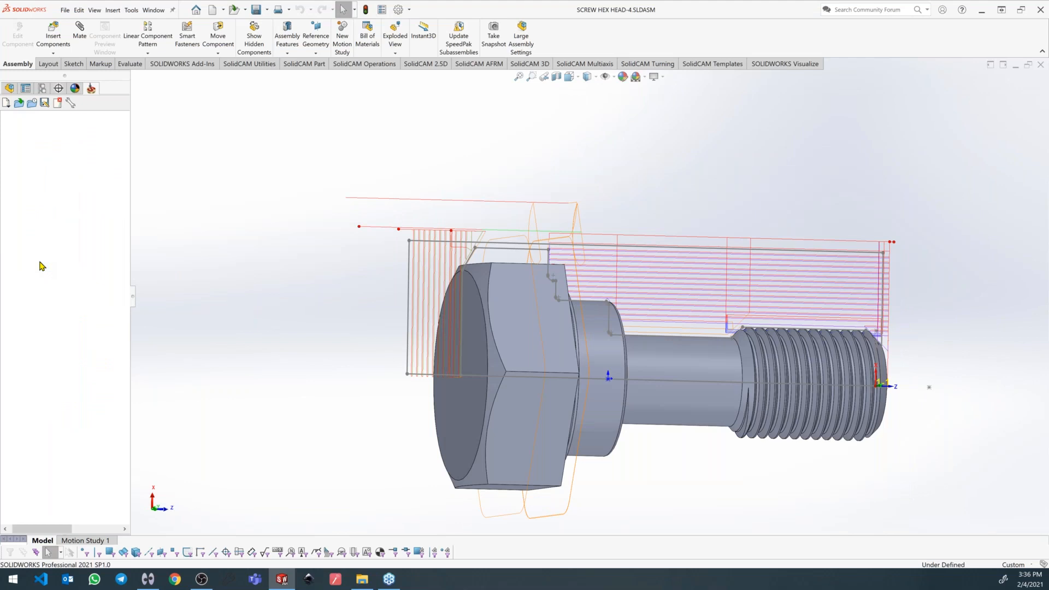
Assign the stock to Main_Pos1 in the machine setup and accept it.
double_click(40, 261)
left_click(106, 177)
left_click(306, 284)
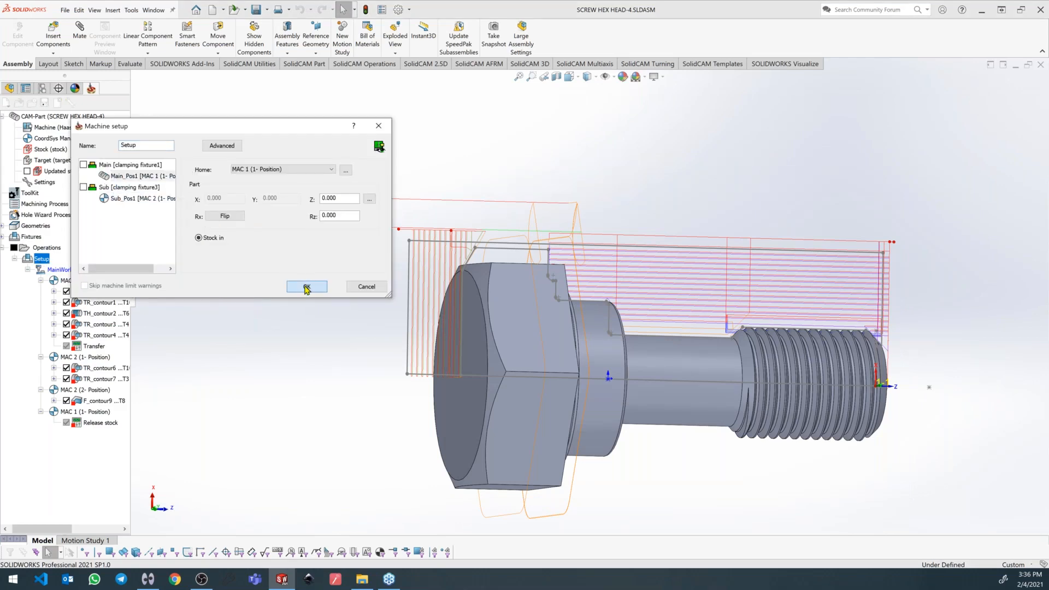
Run all operations in the SolidCAM Simulator, examine the machining with the fixtures, and close the simulation.
right_click(44, 251)
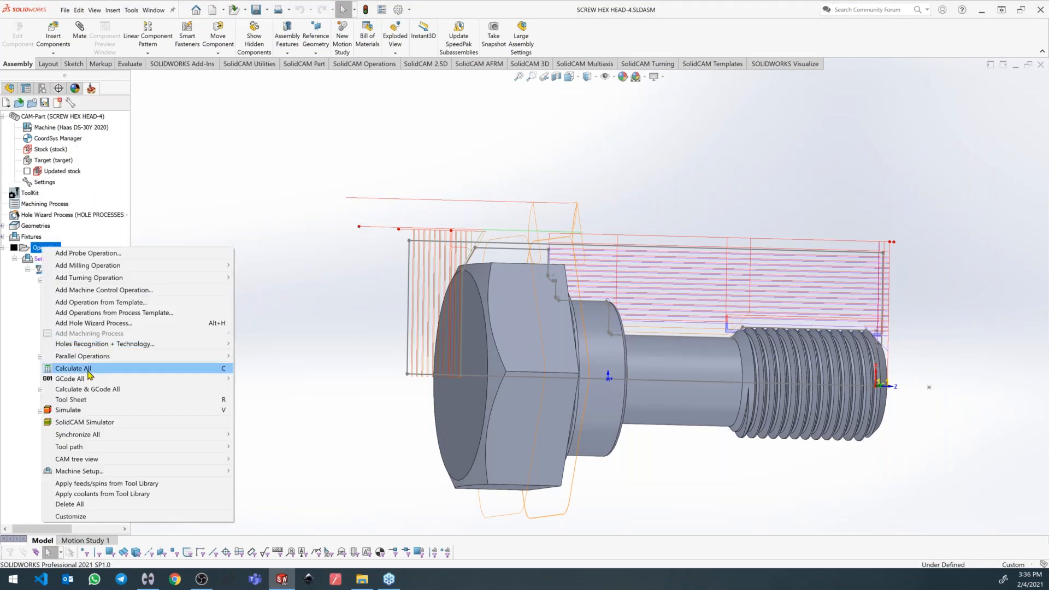
left_click(87, 422)
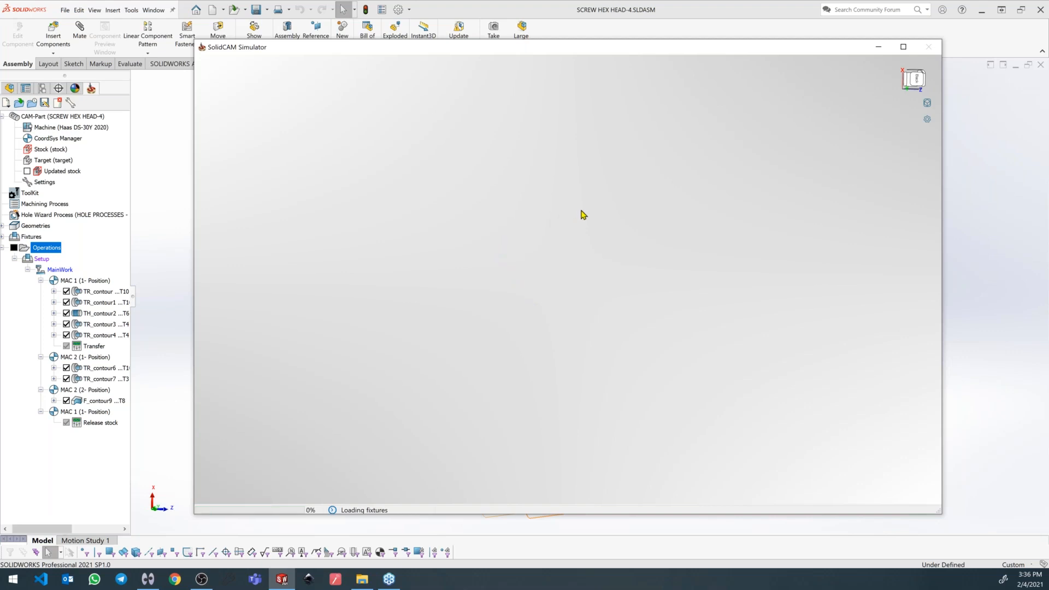
left_click(576, 484)
middle_click_drag(683, 285, 696, 311)
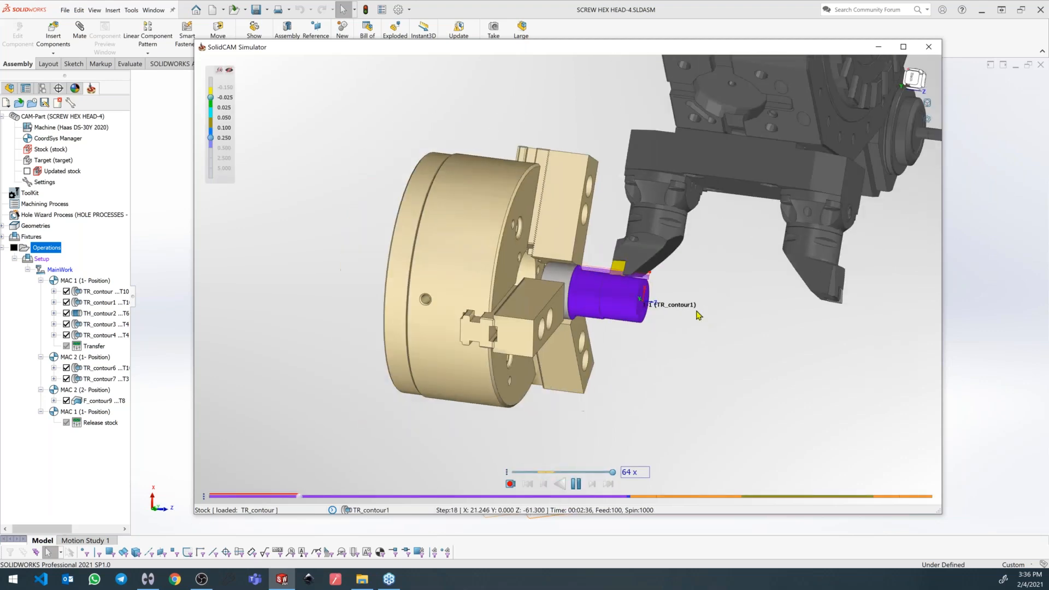
scroll(697, 310, "down", 2)
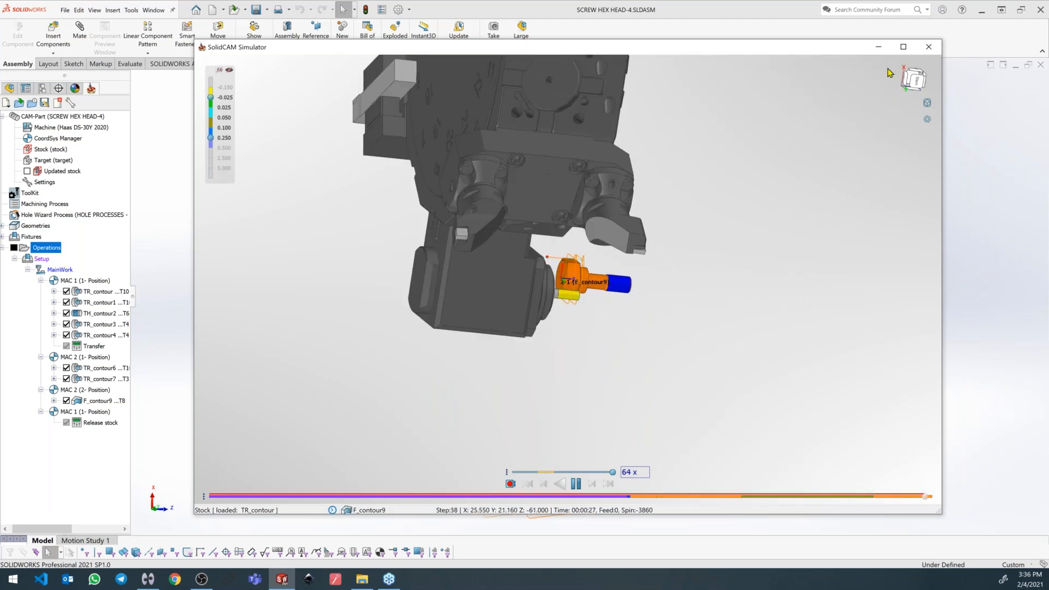
left_click(928, 47)
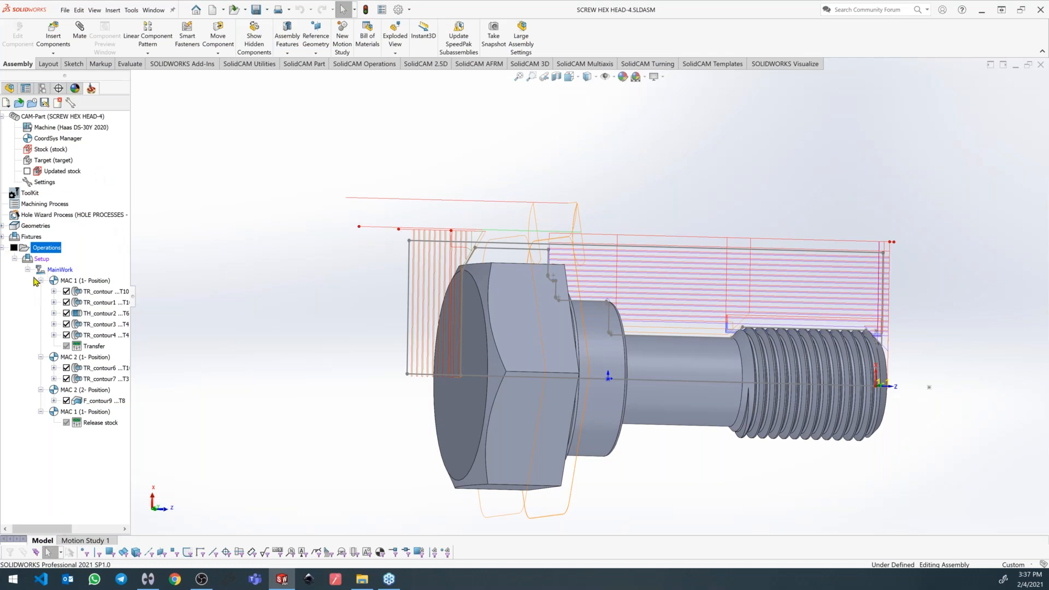
Review the setup's channel synchronization and exit without saving.
left_click(41, 259)
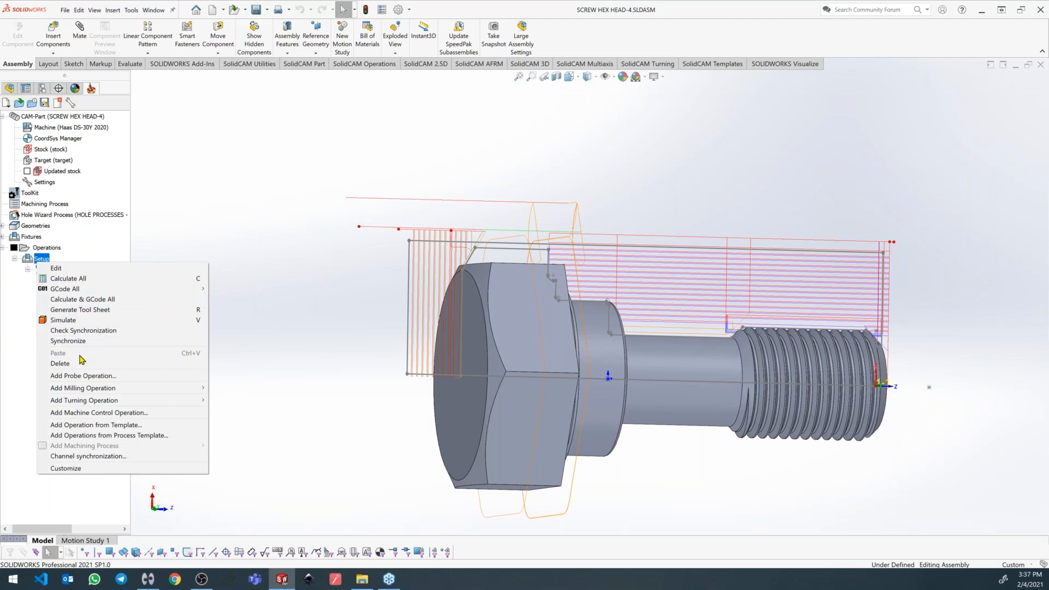
left_click(114, 460)
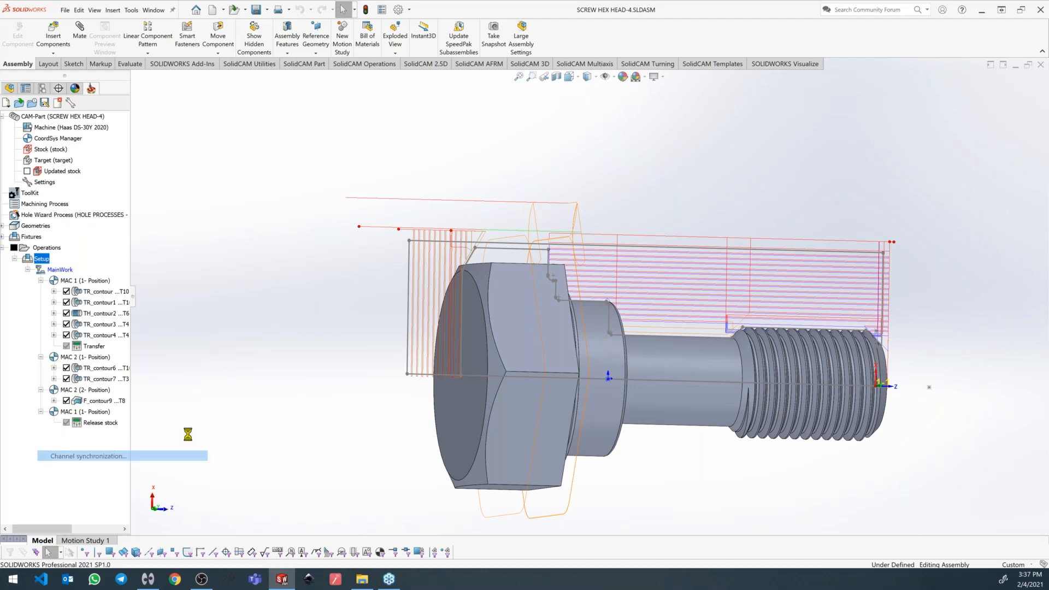
left_click_drag(308, 292, 309, 491)
left_click(466, 107)
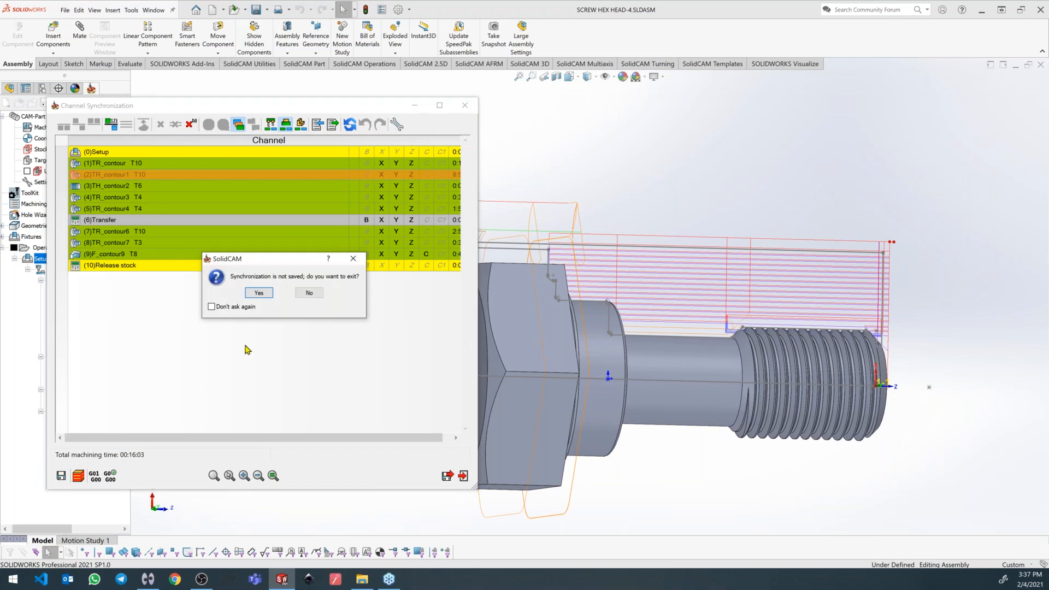
left_click(261, 291)
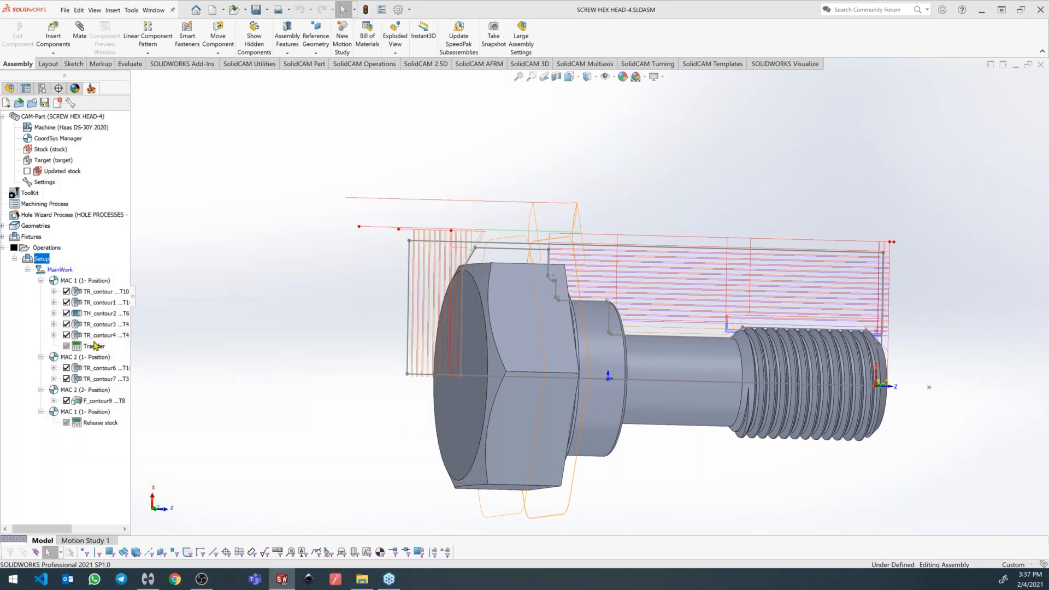
Review the Transfer operation's actions, enable the first Sub action's clamp as CLOSE ON STOCK, and save the operation.
double_click(94, 346)
left_click(197, 168)
double_click(205, 158)
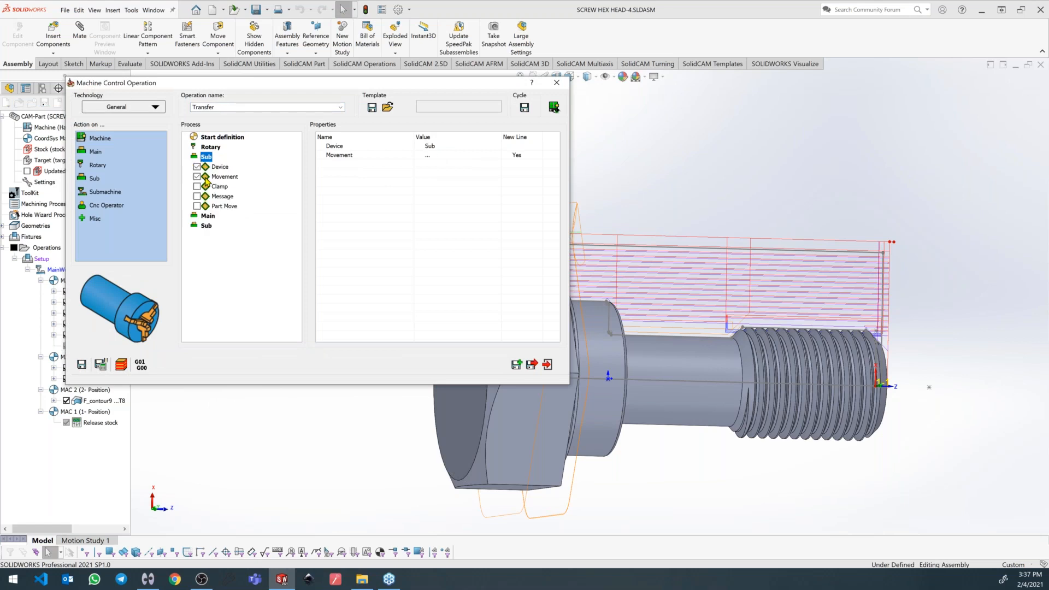
left_click(207, 216)
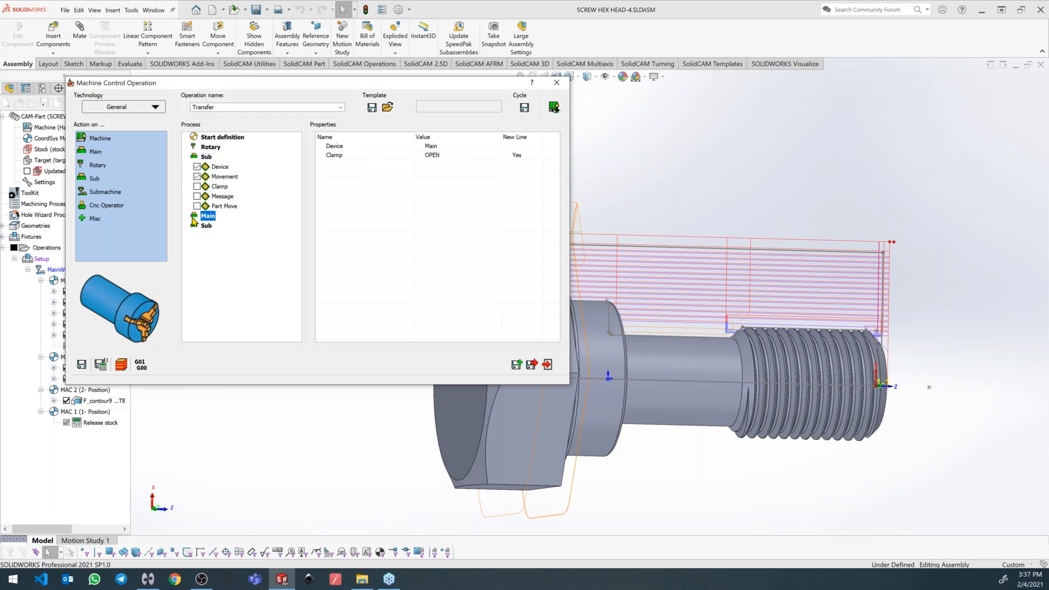
double_click(202, 226)
left_click(224, 245)
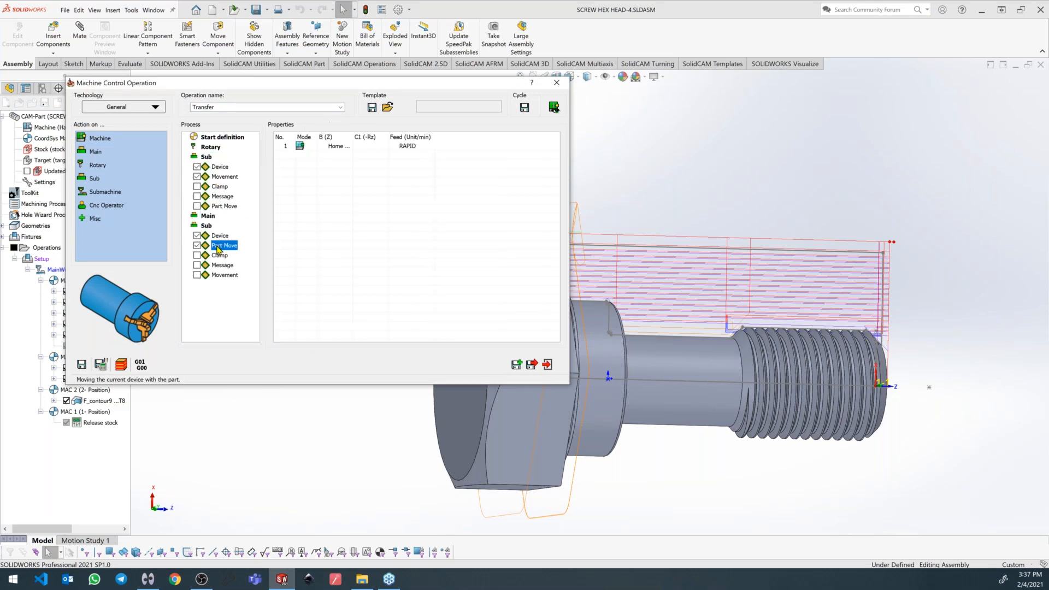
left_click(197, 187)
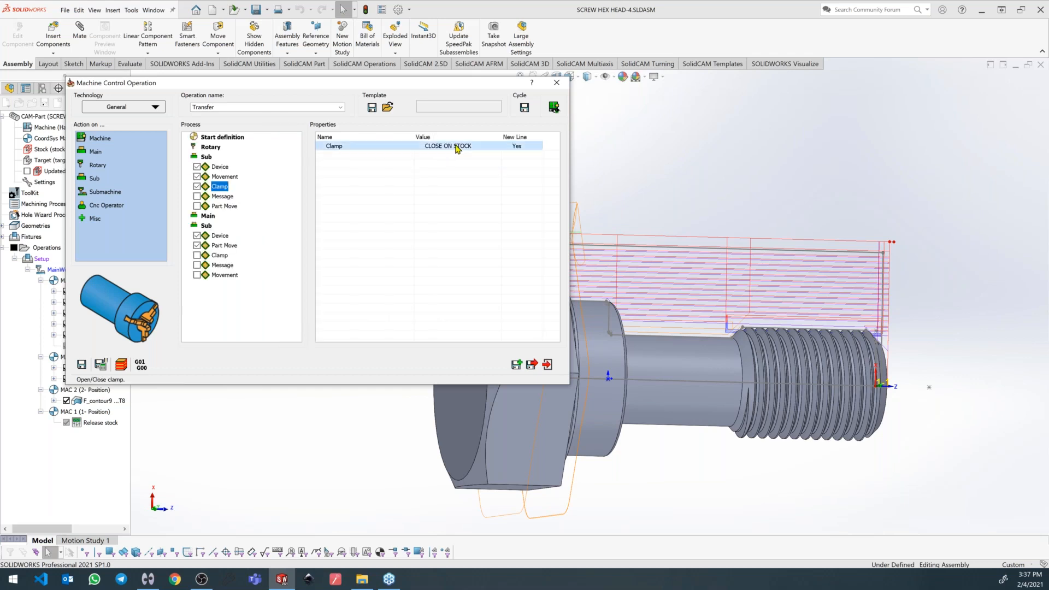
left_click(532, 365)
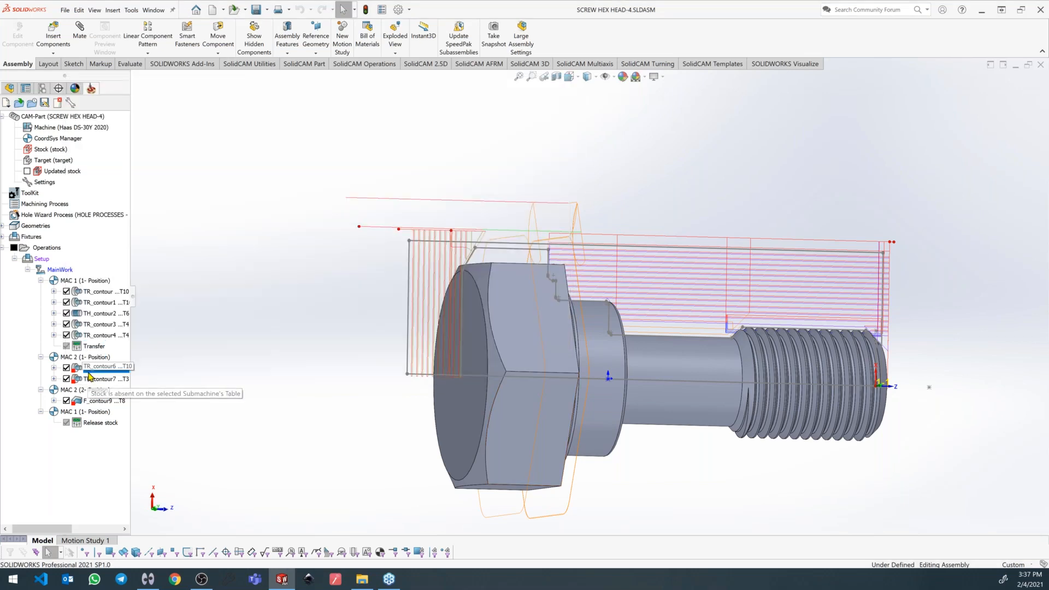
Change the submachine of TR_contour6, TR_contour7, F_contour9 and Release stock to SubWork and recalculate them.
left_click(104, 368)
left_click(100, 423, "shift")
right_click(93, 429)
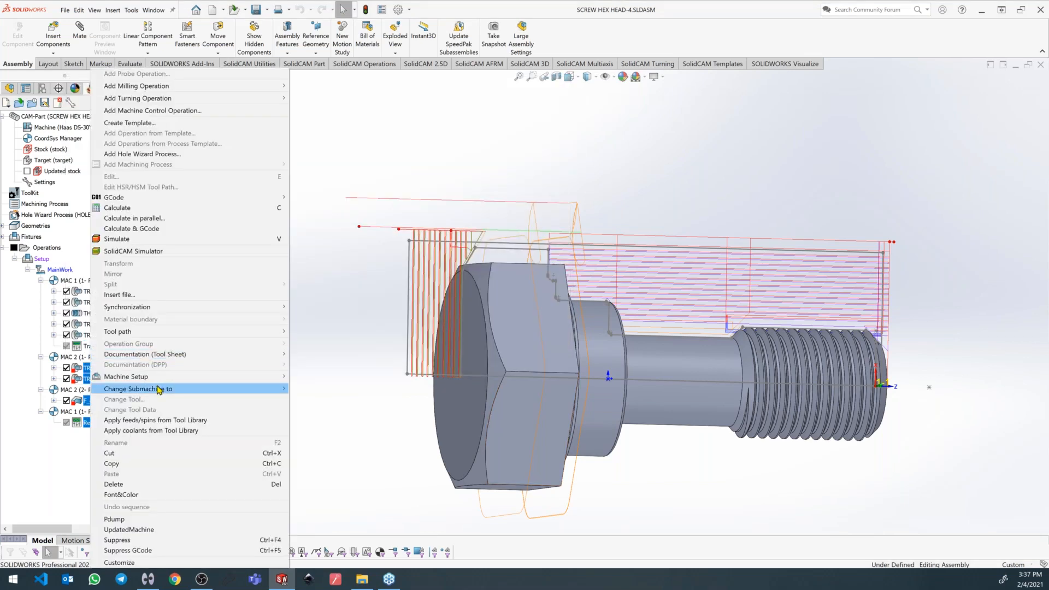
mouse_move(279, 388)
left_click(326, 400)
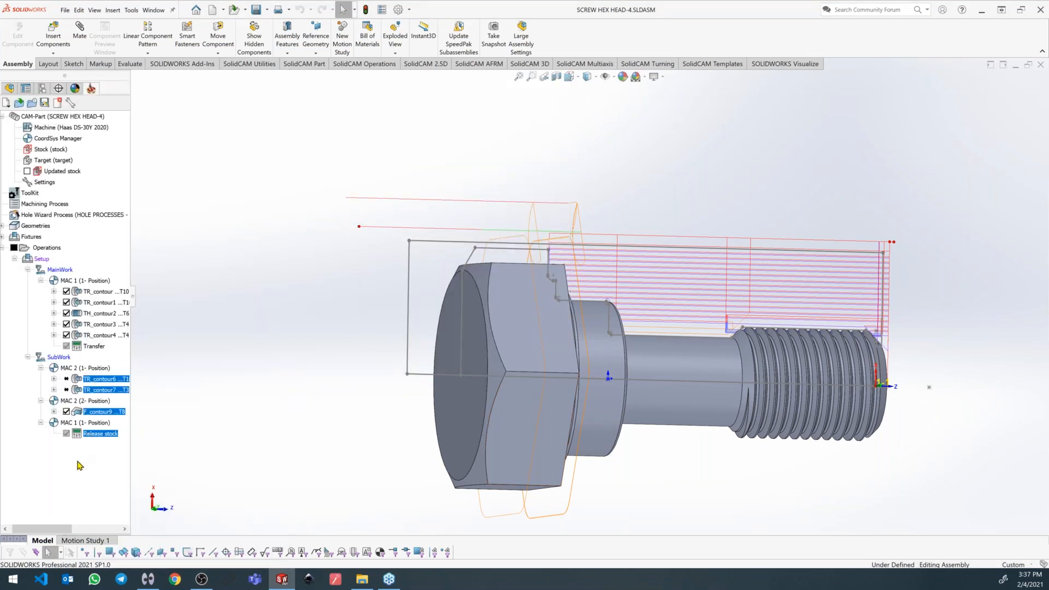
right_click(84, 434)
left_click(125, 210)
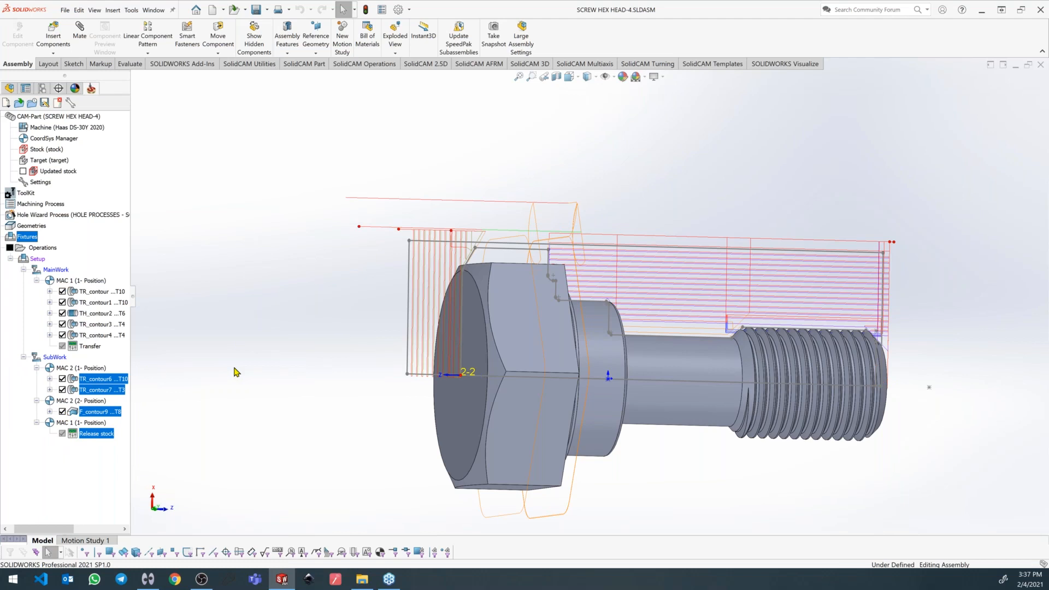
Check the channel synchronization with the head operations on SubWork and close it.
right_click(35, 257)
left_click(125, 453)
left_click_drag(913, 107, 404, 118)
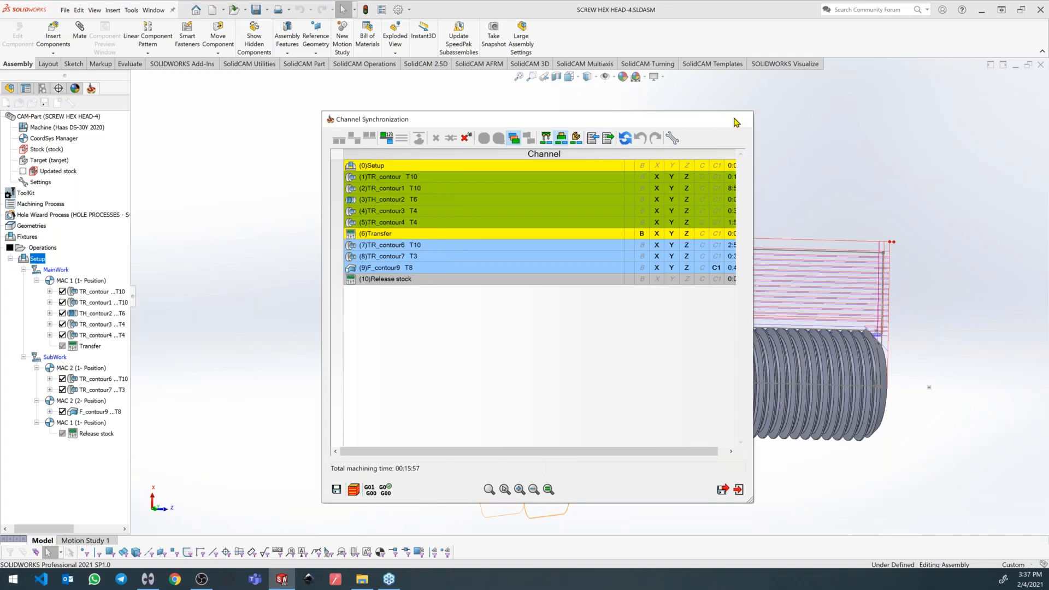
left_click(741, 120)
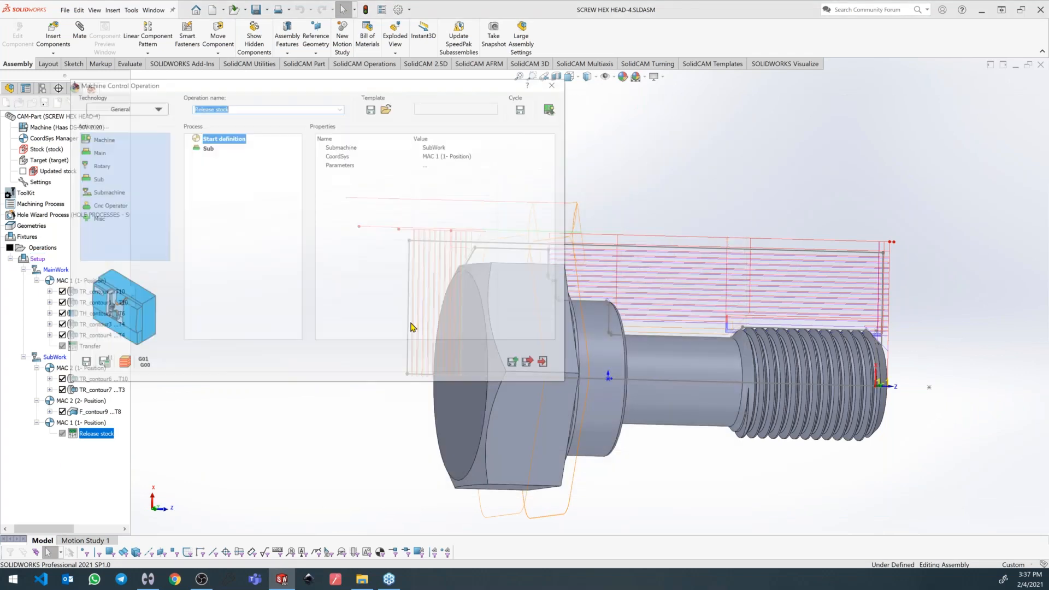
Save the Release stock operation, check the workpiece options for TR_contour6 in the setup's channel synchronization, and exit without saving.
left_click(532, 364)
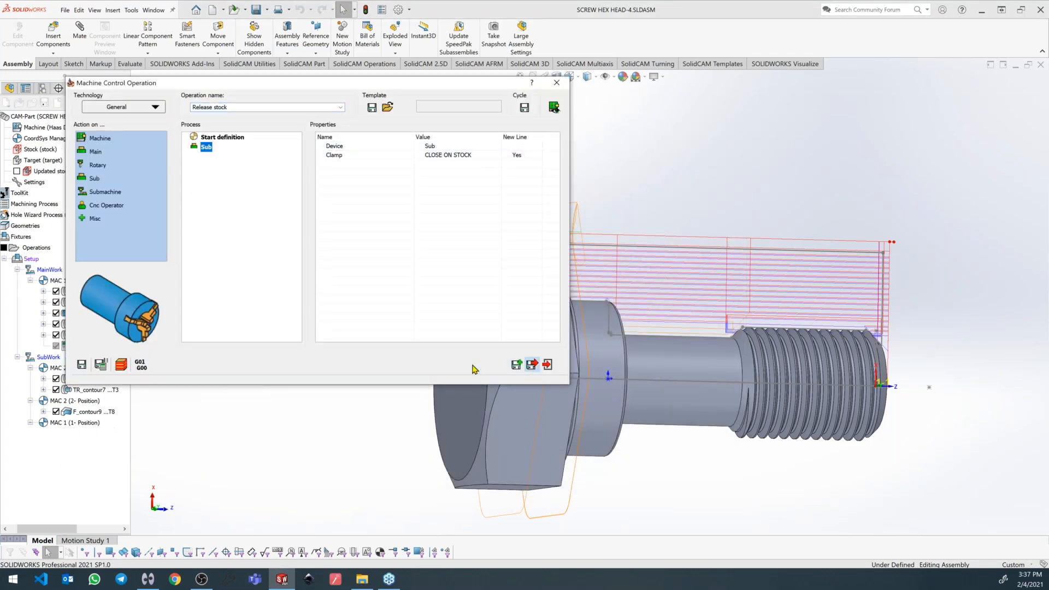
right_click(42, 247)
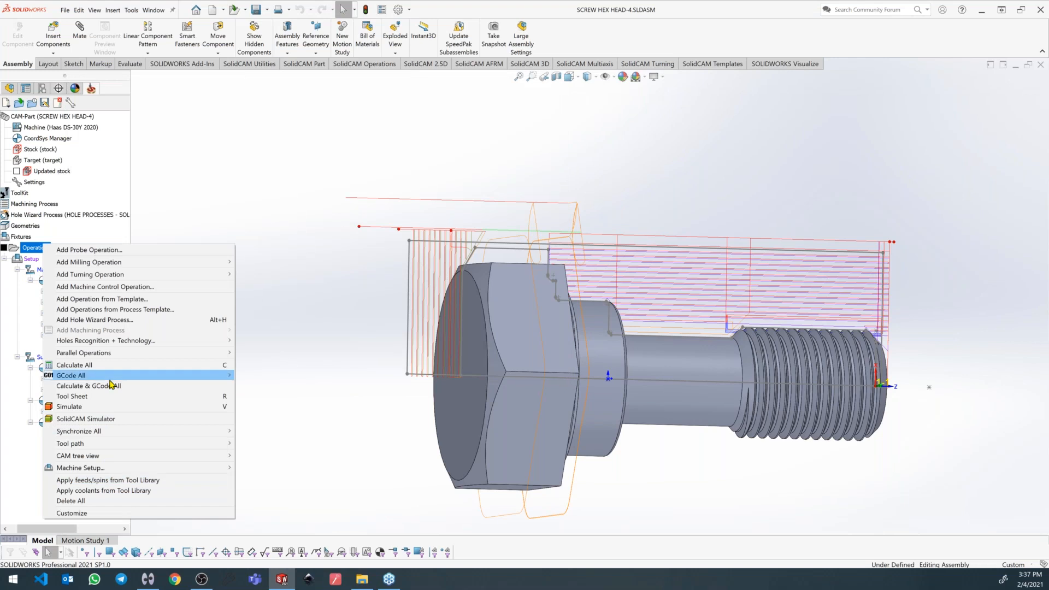
right_click(21, 257)
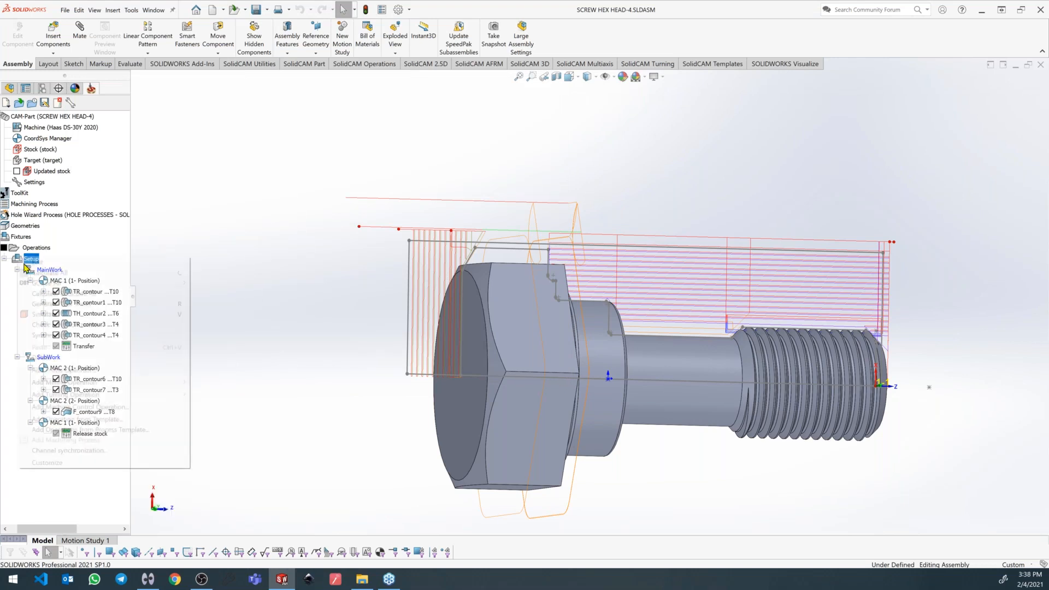
left_click(103, 451)
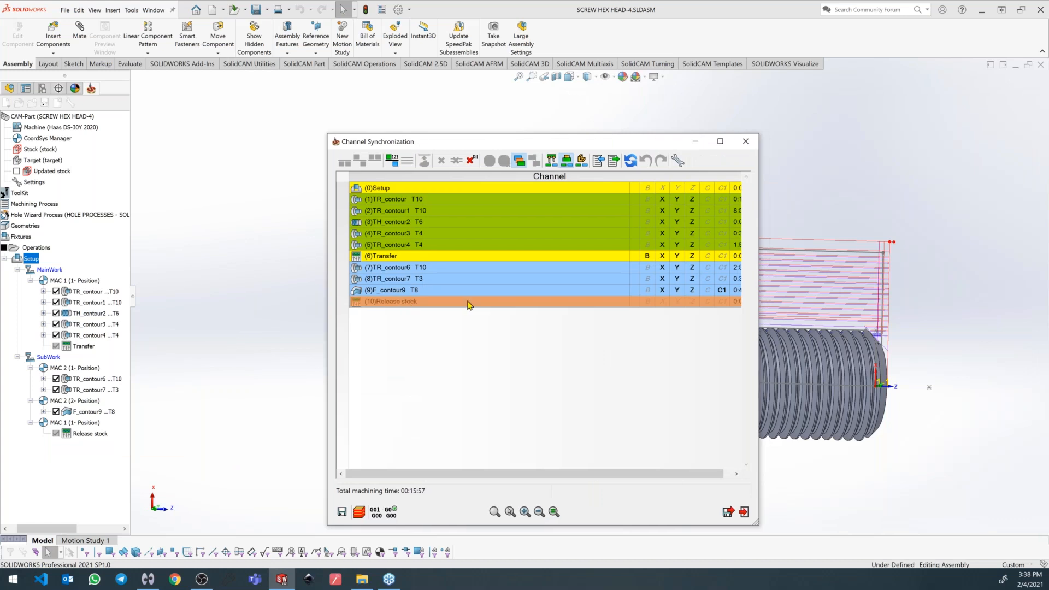
left_click(471, 162)
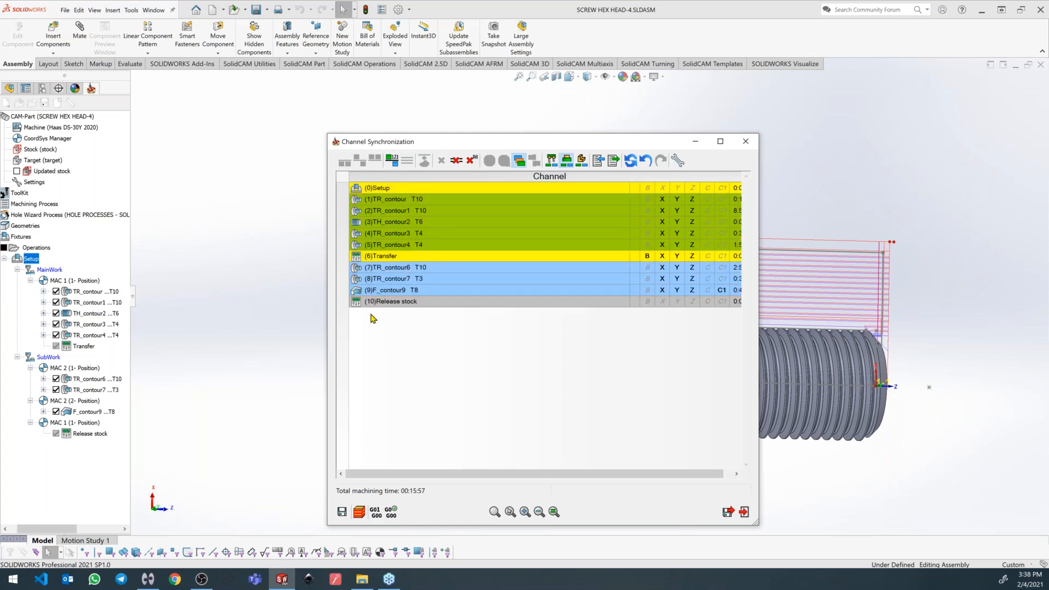
right_click(437, 270)
left_click(589, 356)
left_click(743, 515)
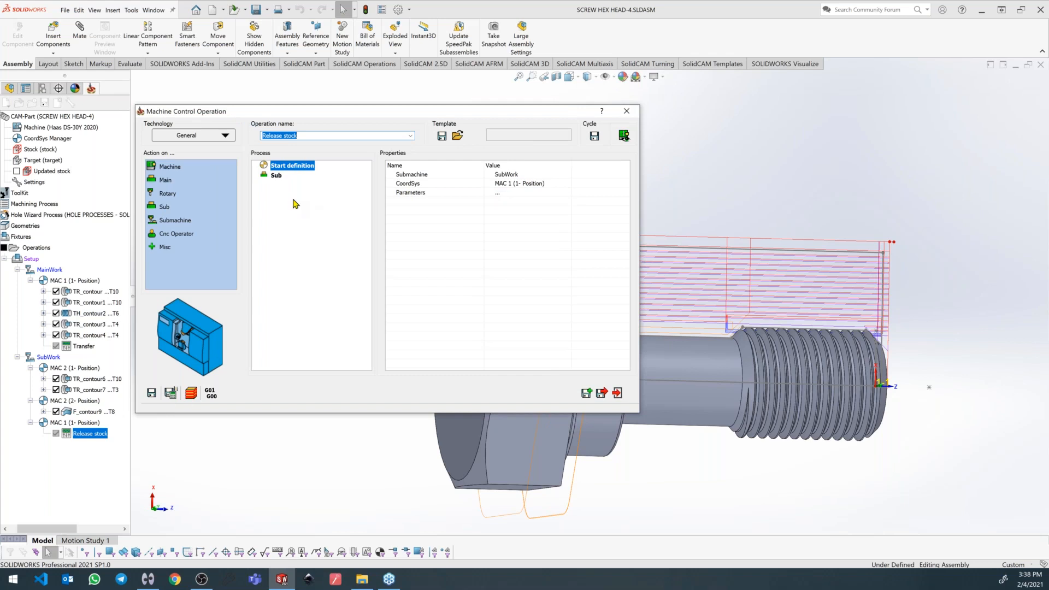
Examine the Release stock operation's Sub clamping action in the machine preview and save the operation.
left_click(273, 175)
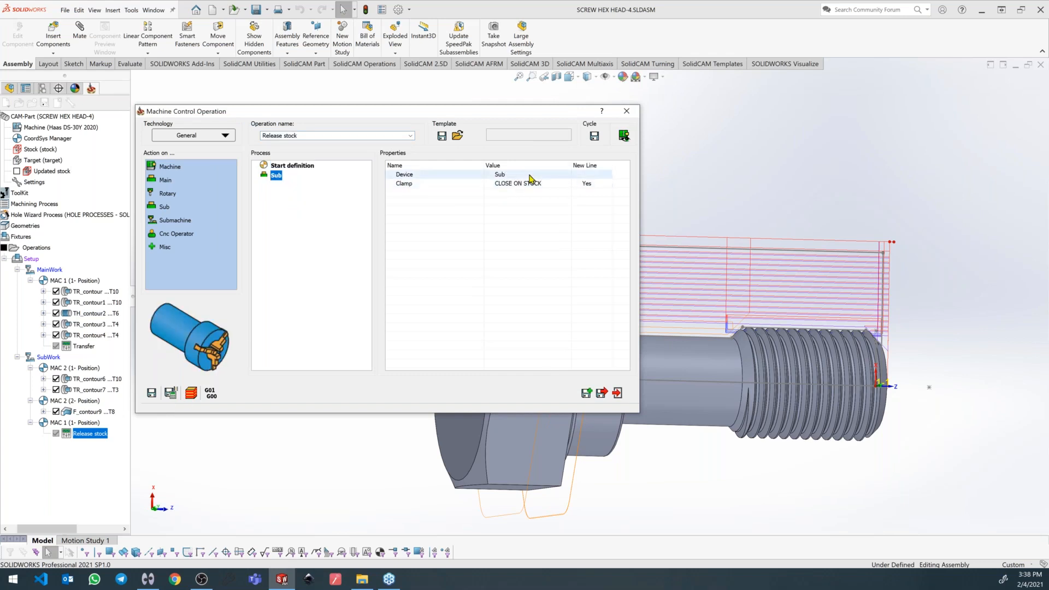
left_click(623, 137)
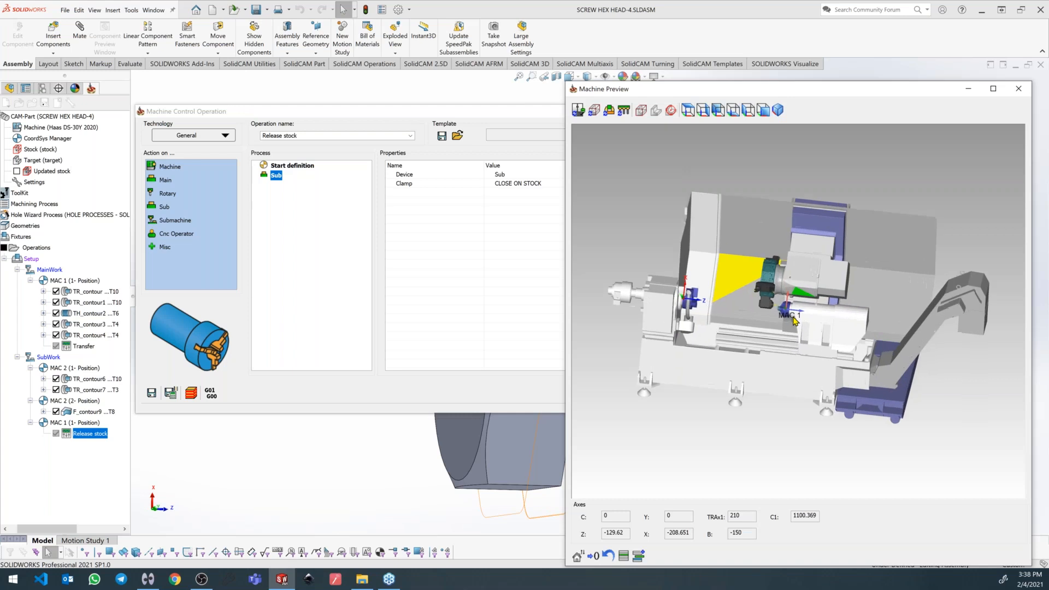
scroll(793, 319, "up", 5)
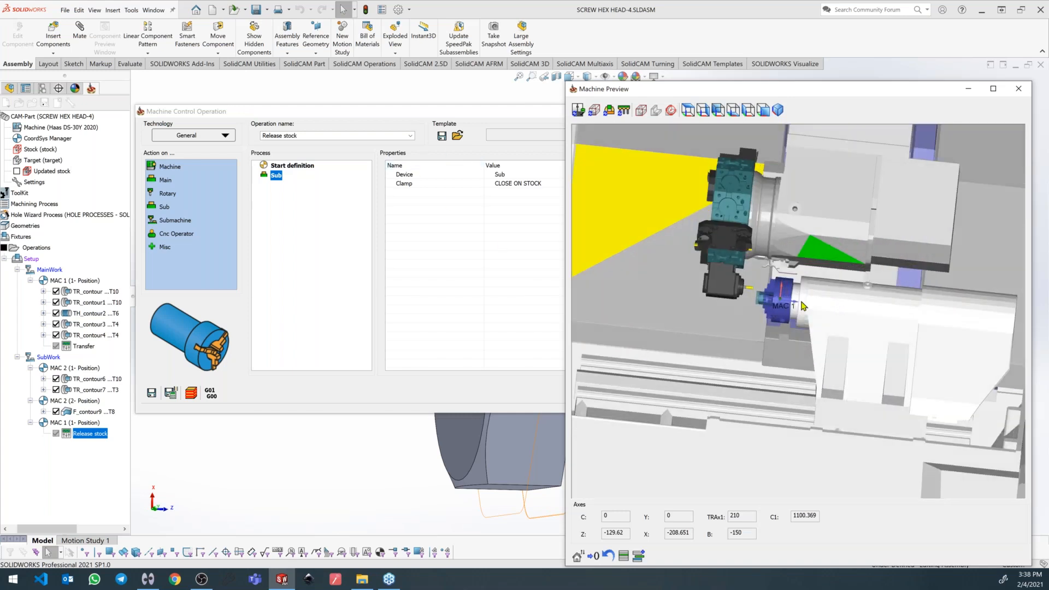
scroll(803, 306, "up", 3)
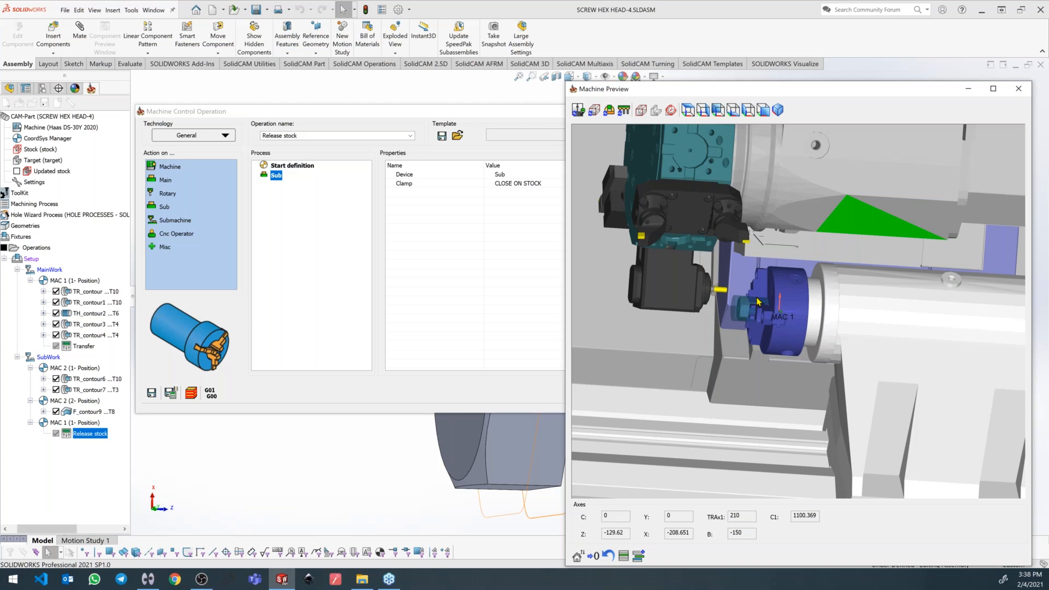
scroll(757, 301, "up", 2)
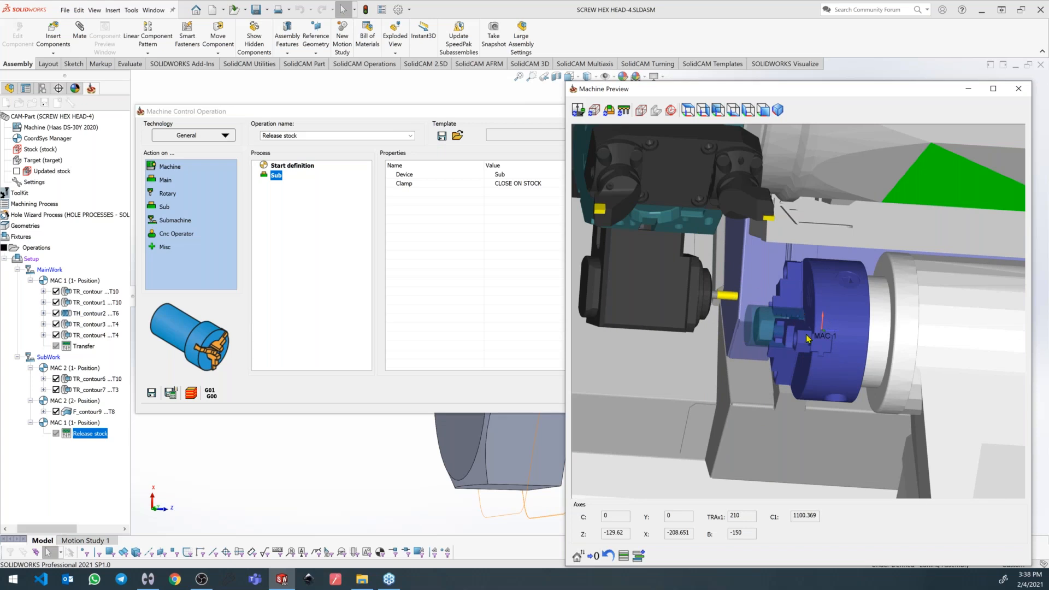
left_click(152, 394)
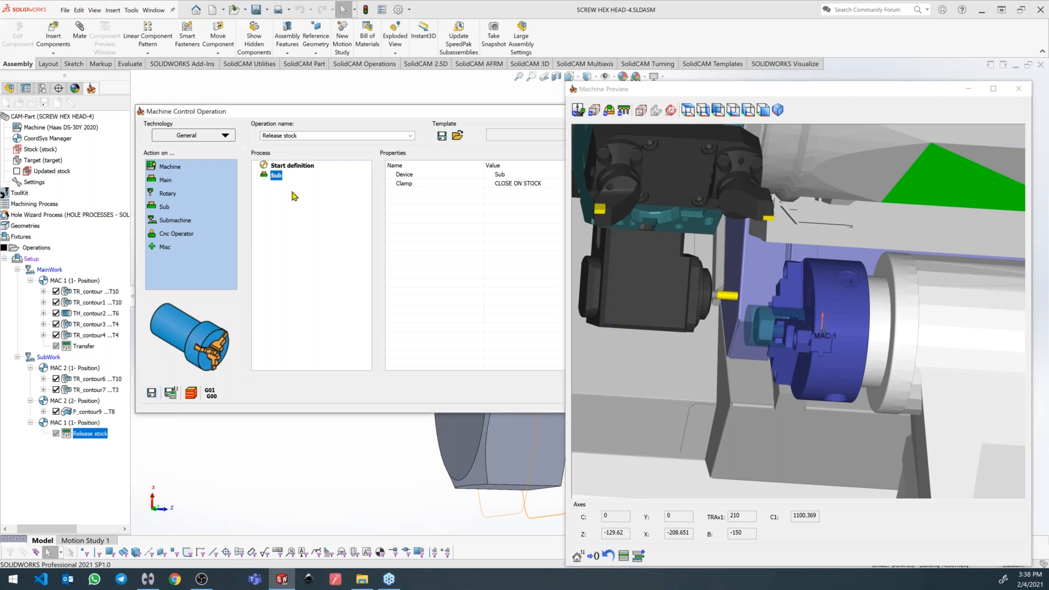
Delete the existing Sub action from the Release stock operation and add a new Sub action.
right_click(267, 173)
right_click(267, 173)
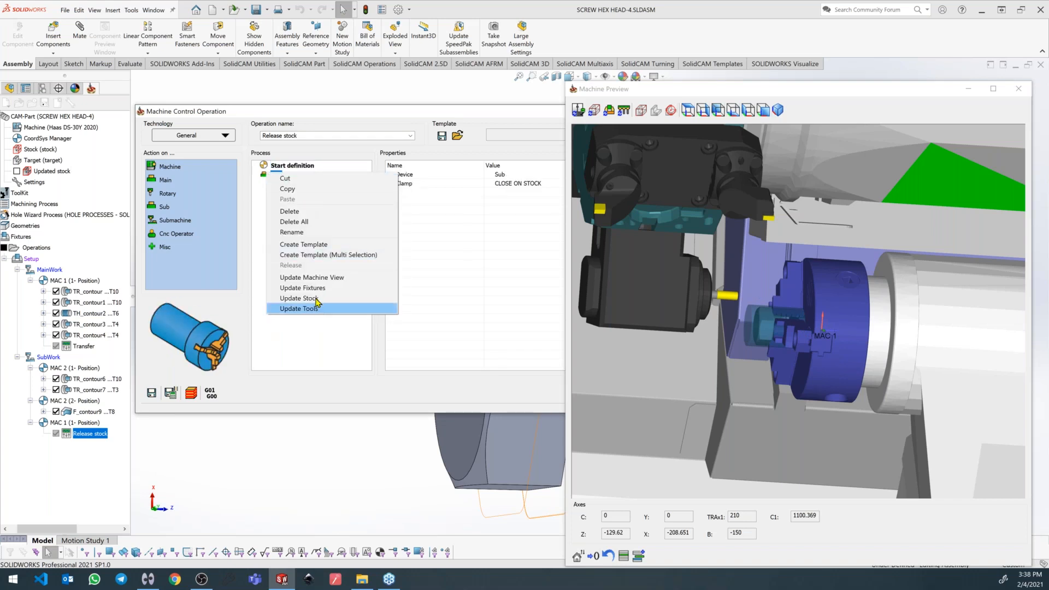
left_click(316, 212)
left_click(259, 295)
left_click_drag(154, 208, 302, 169)
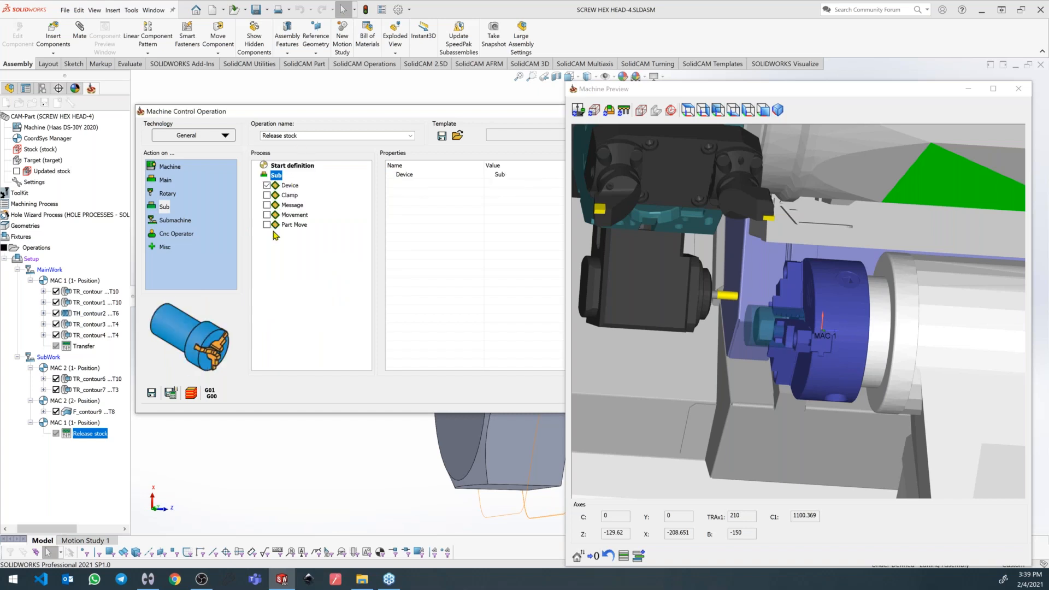
Enable the new Sub action's clamp as RELEASE STOCK, then save and close the operation.
left_click(268, 199)
left_click(267, 195)
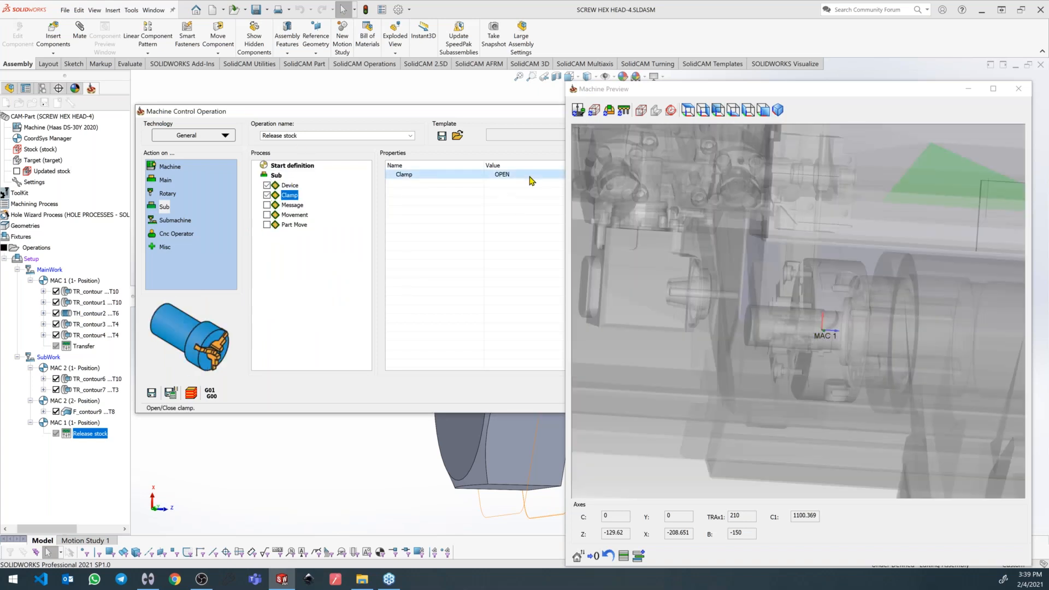
left_click(520, 182)
left_click(509, 203)
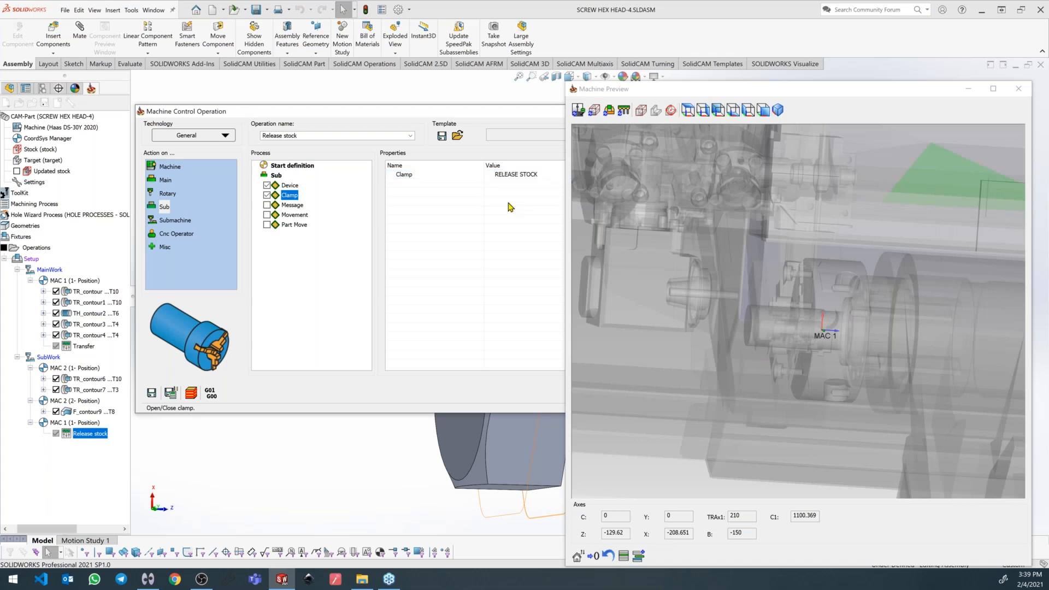
left_click_drag(481, 111, 318, 105)
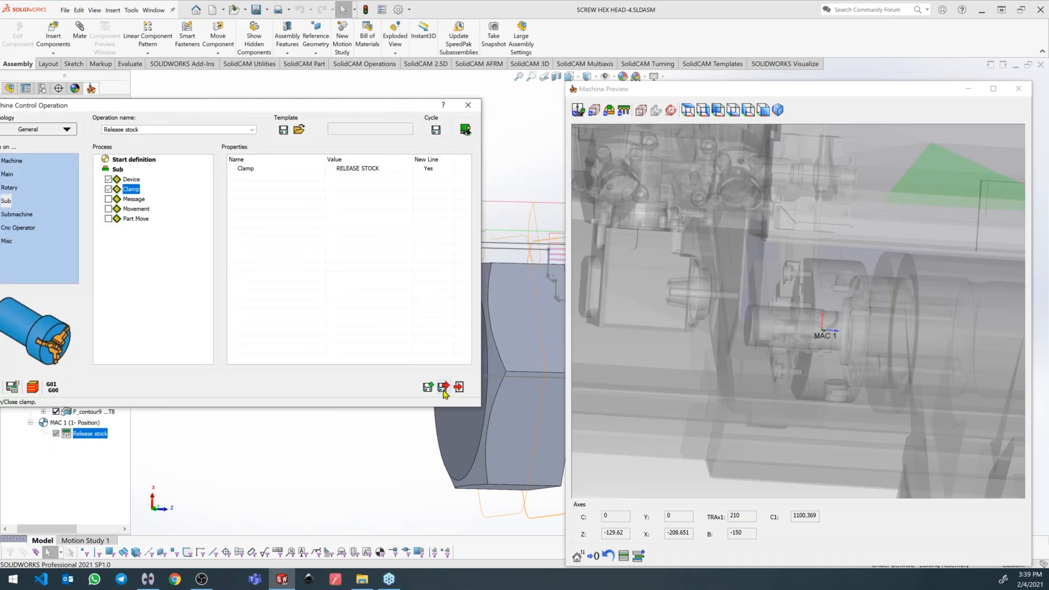
left_click(444, 387)
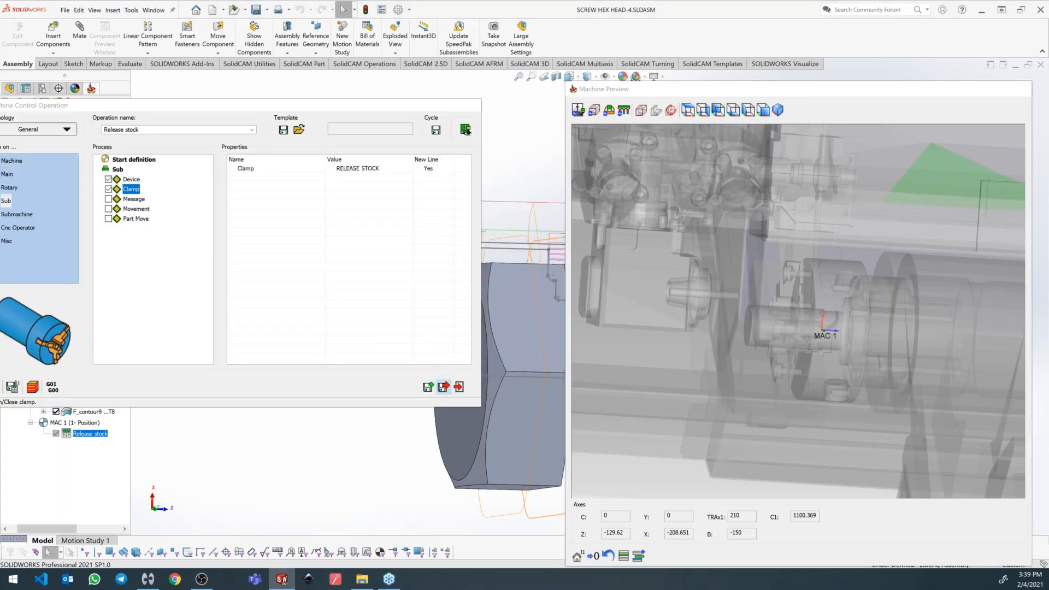
Add a new workpiece starting its machining from TR_contour6 in the setup's channel synchronization.
right_click(33, 258)
left_click(145, 452)
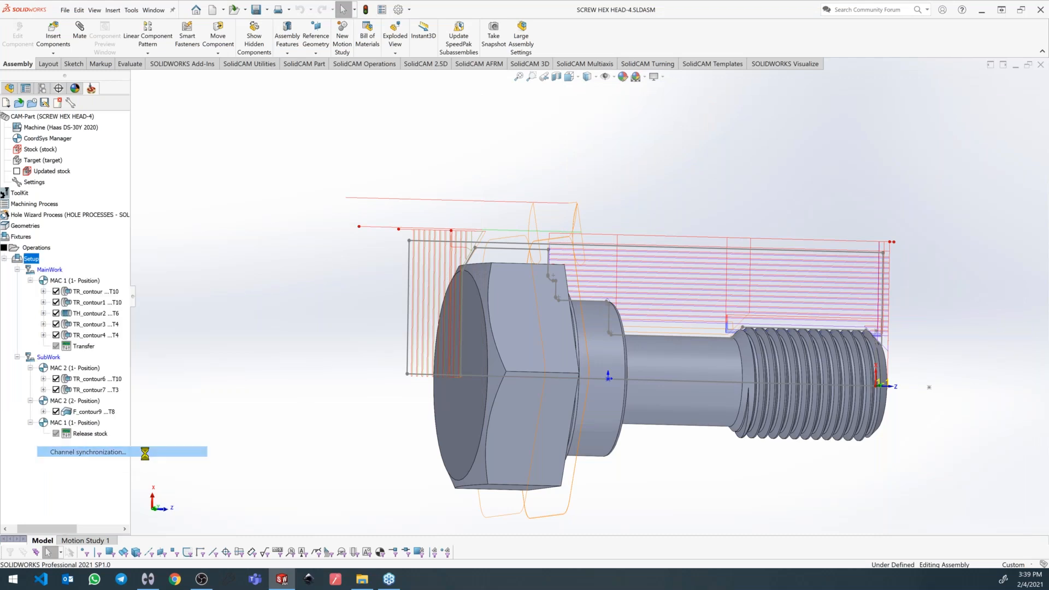
left_click_drag(750, 142, 357, 121)
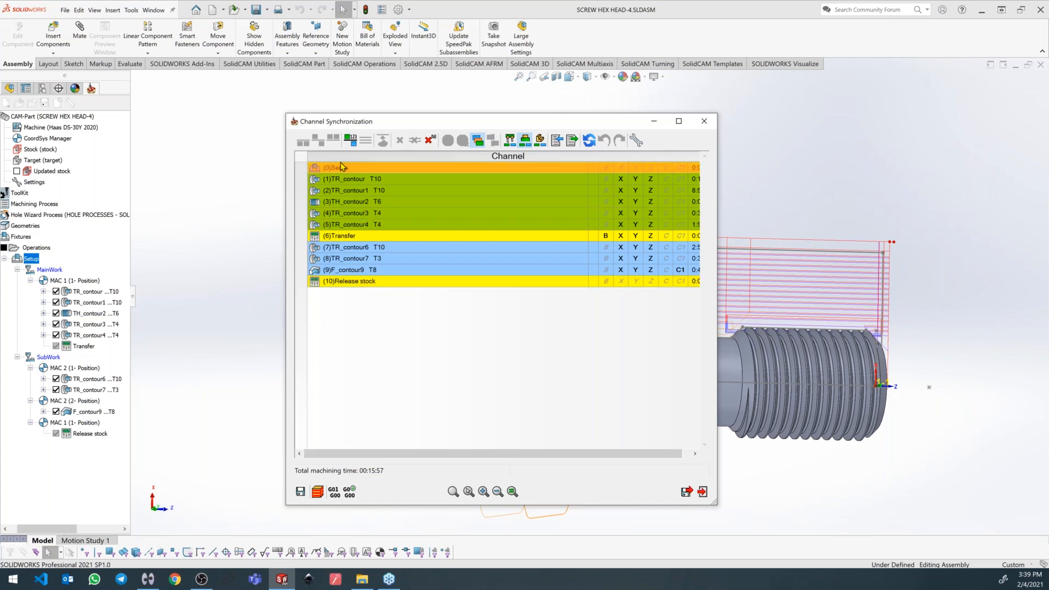
right_click(340, 248)
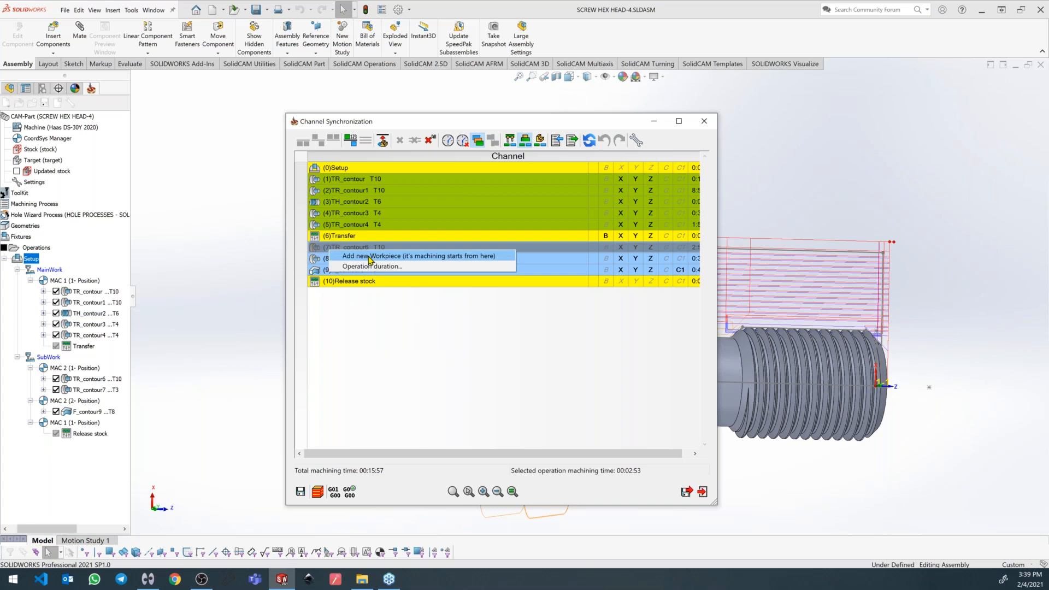
left_click(457, 362)
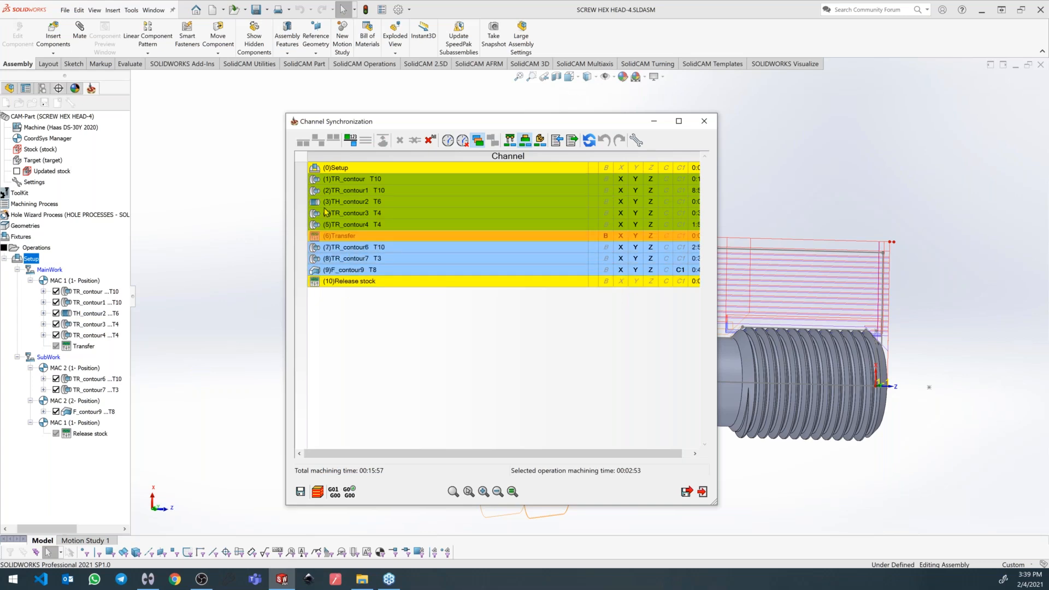
right_click(370, 248)
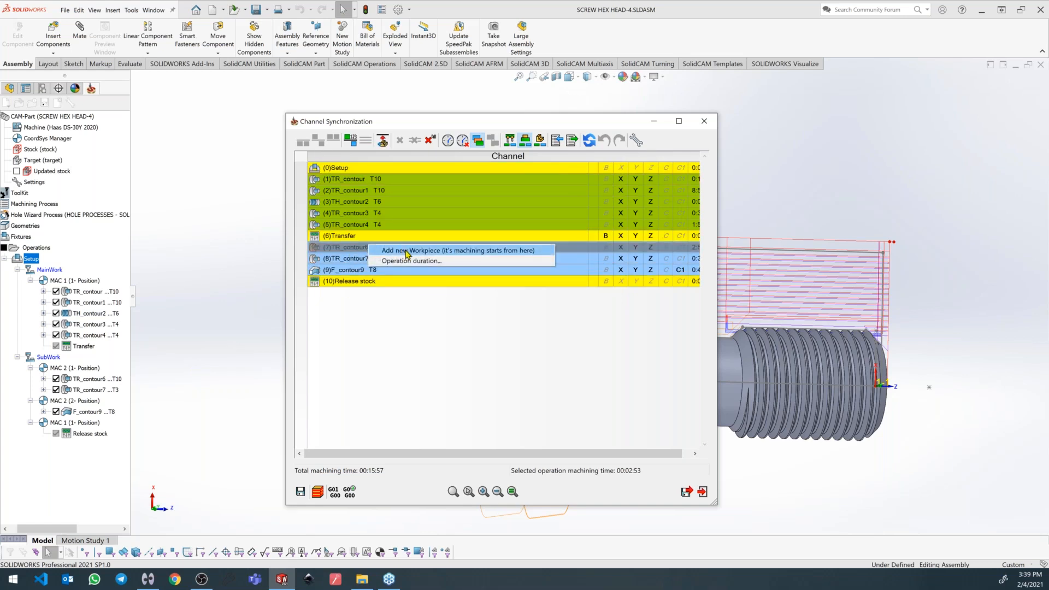
left_click(406, 251)
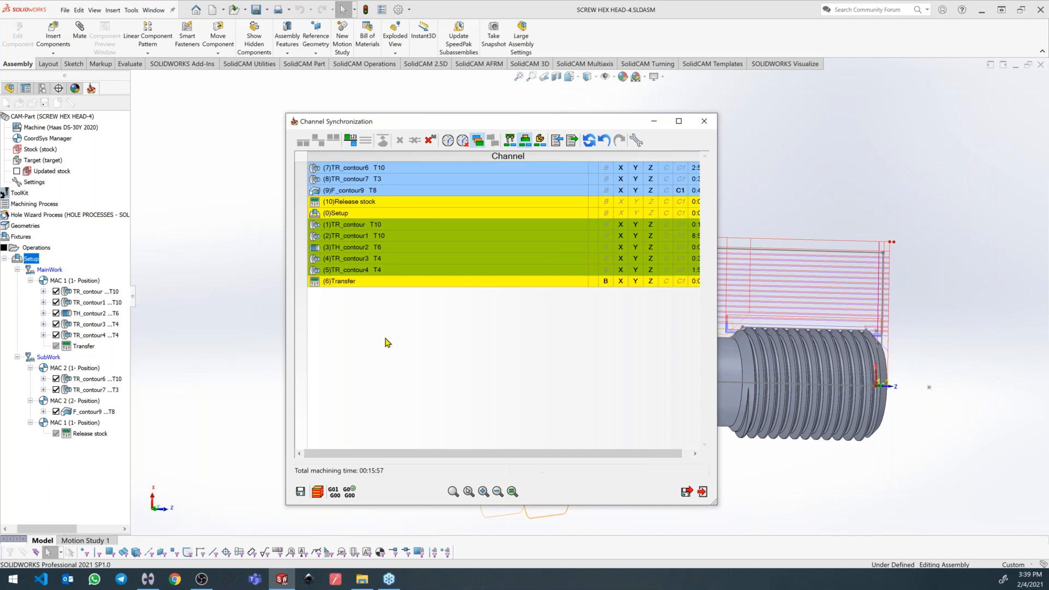
Reorder the channel so Setup comes first and Release stock sits directly before Transfer.
left_click(342, 214)
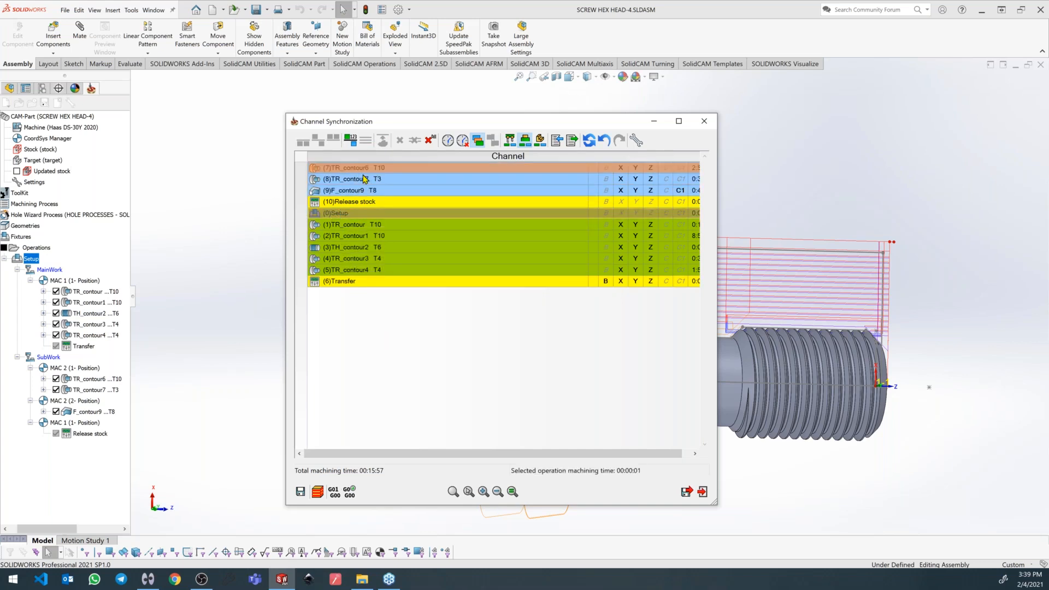
left_click(353, 204)
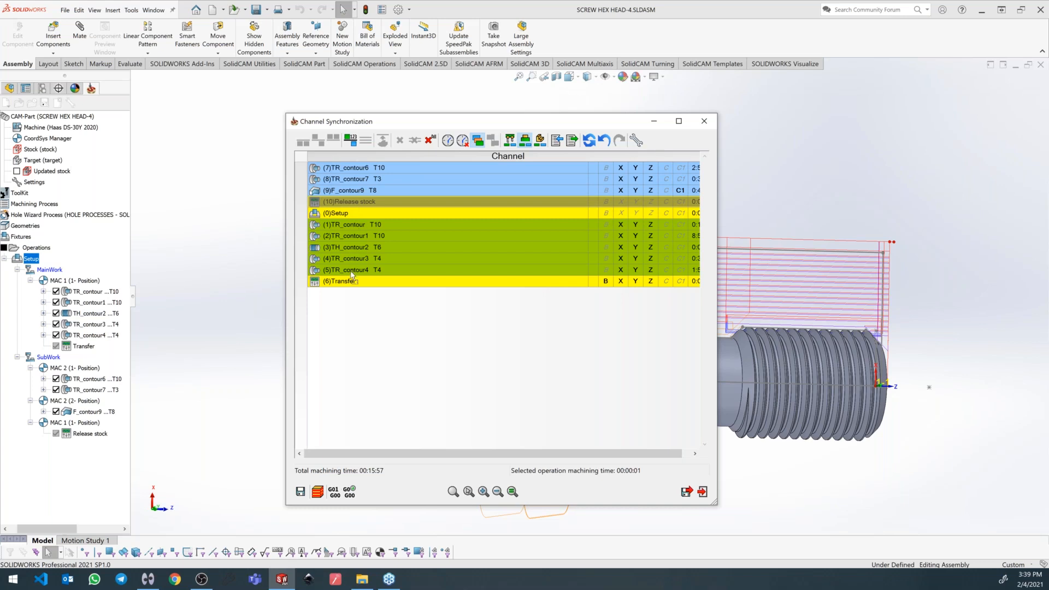
left_click_drag(352, 272, 352, 275)
left_click_drag(347, 203, 371, 167)
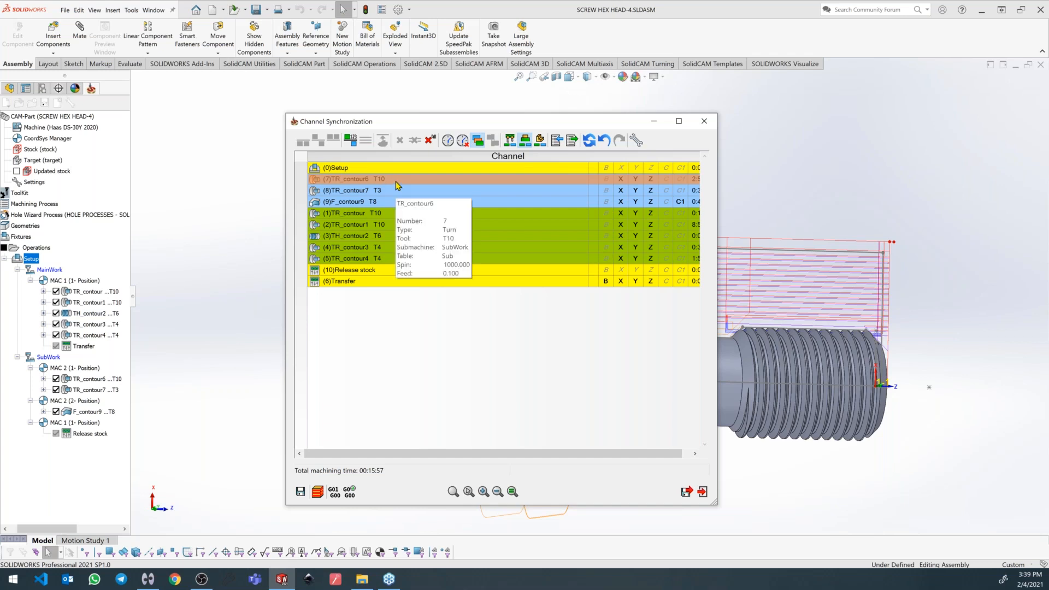
Move TR_contour and TR_contour1 directly after TR_contour6 to group the operations that use tool T10.
left_click(378, 214)
left_click(382, 227, "ctrl")
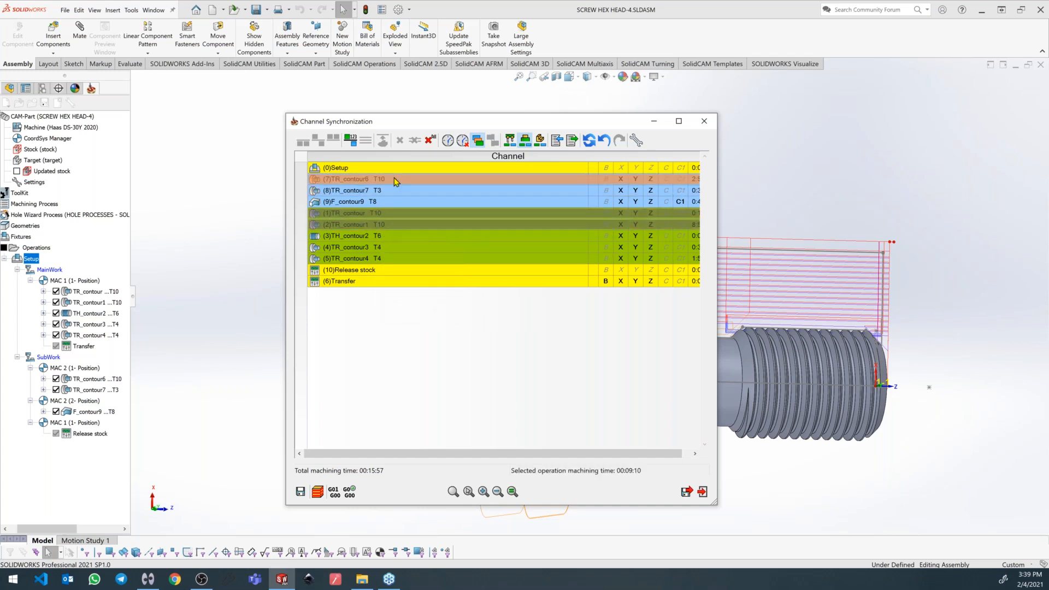
left_click_drag(403, 175, 403, 180)
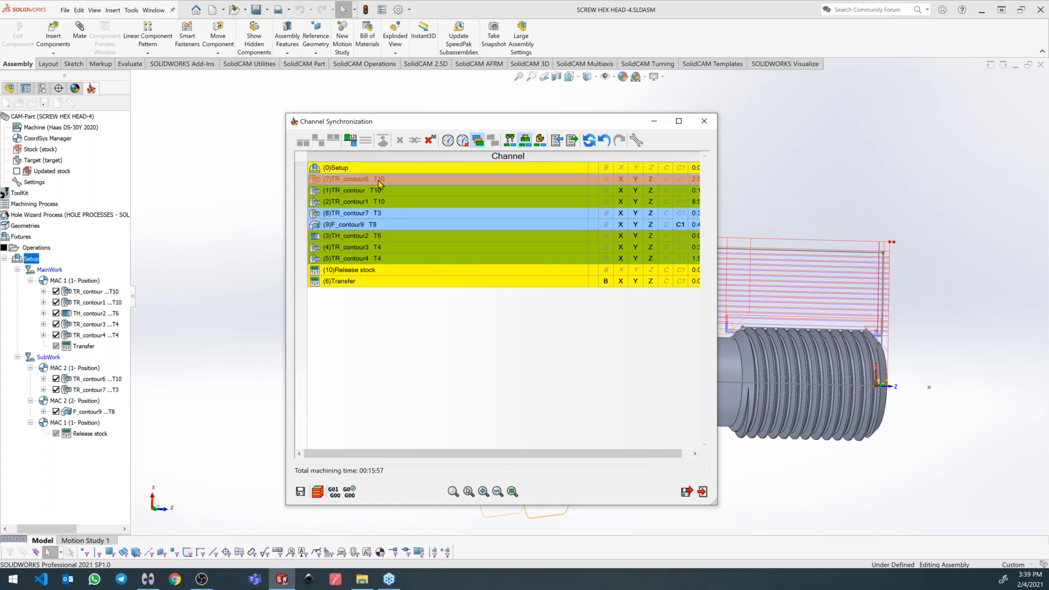
mouse_move(386, 185)
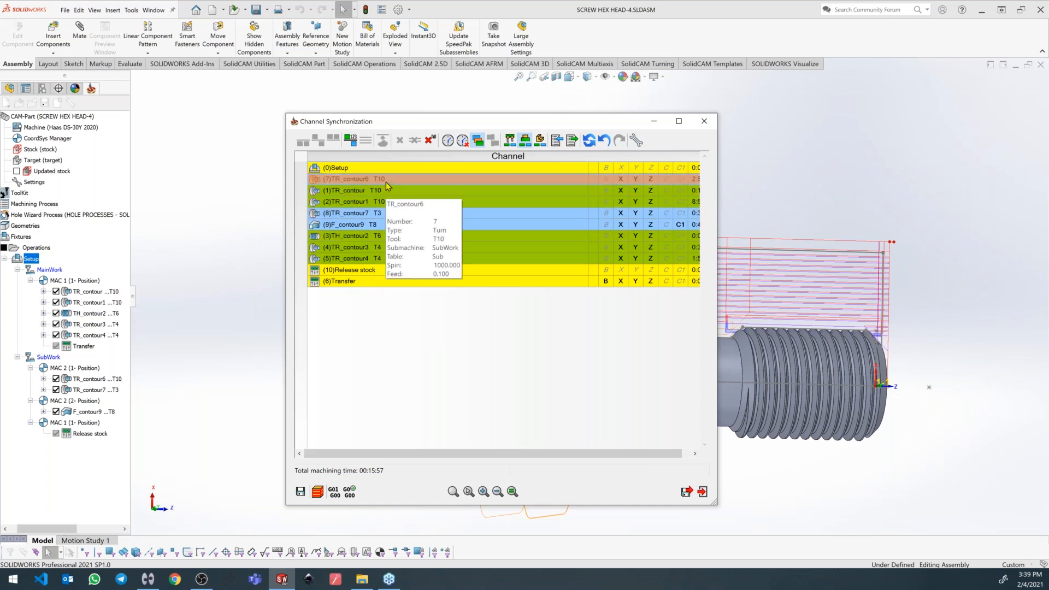
Move F_contour9 after TR_contour4 and TH_contour2 before TR_contour7, then save and close the channel synchronization.
mouse_move(395, 220)
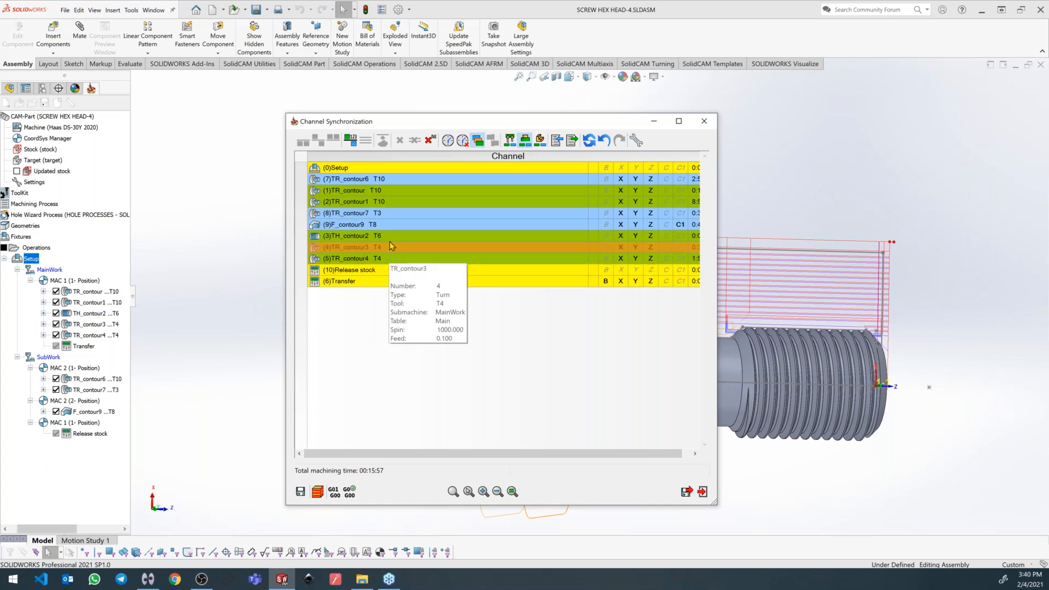
left_click(404, 223)
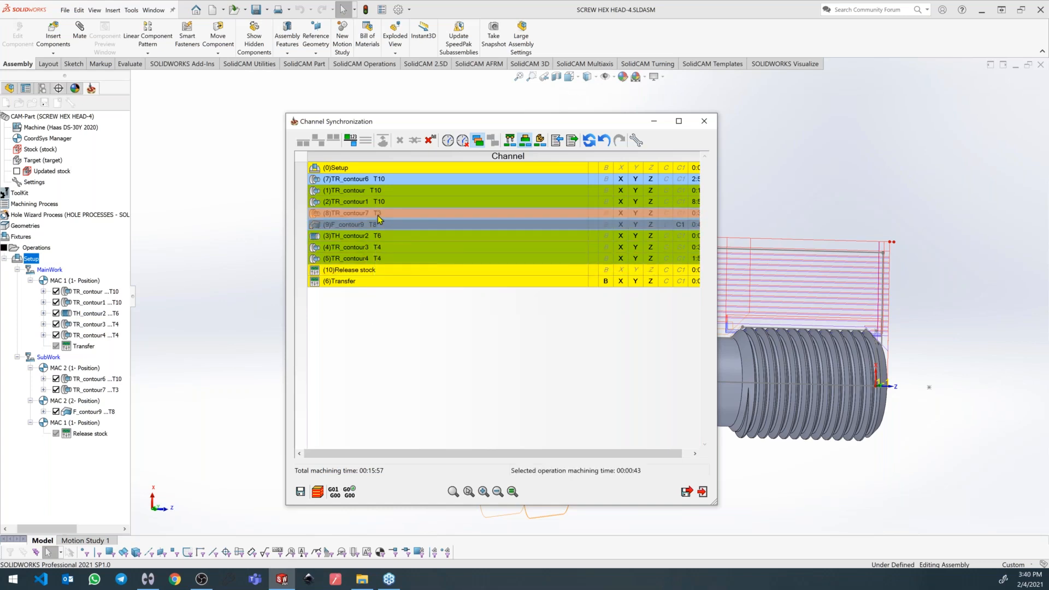
left_click(381, 219, "ctrl")
left_click_drag(382, 251, 391, 262)
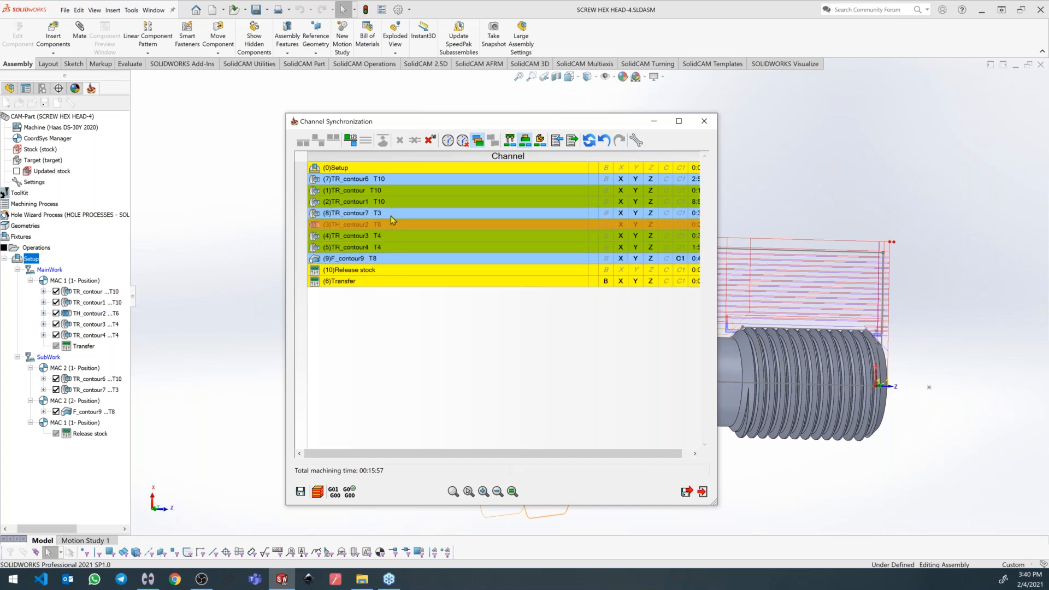
left_click_drag(389, 226, 393, 208)
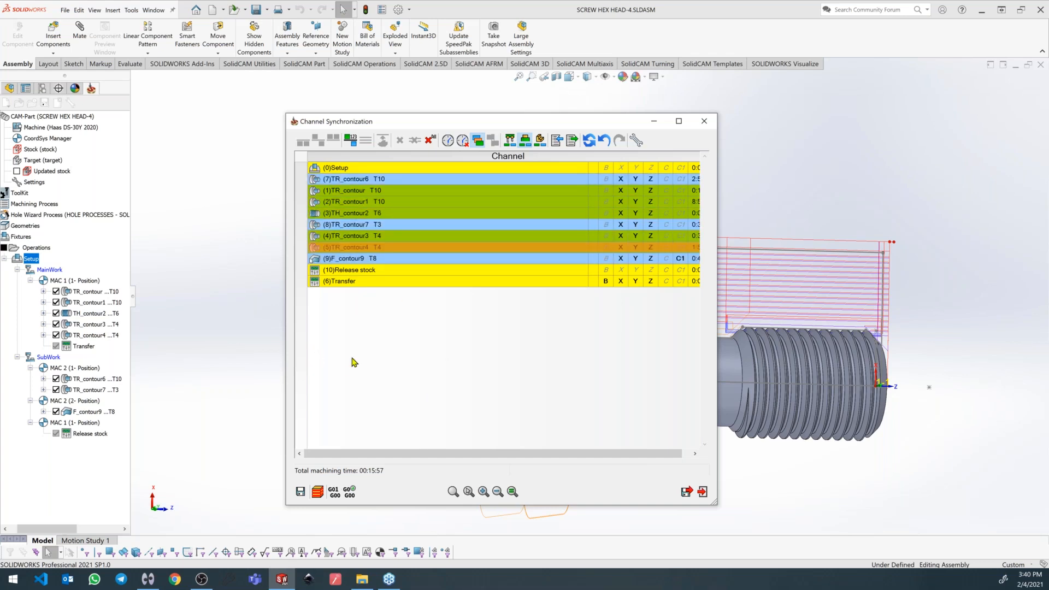
left_click(687, 492)
Start the machine simulation for all operations and go to the Setup operation in the move list.
right_click(37, 249)
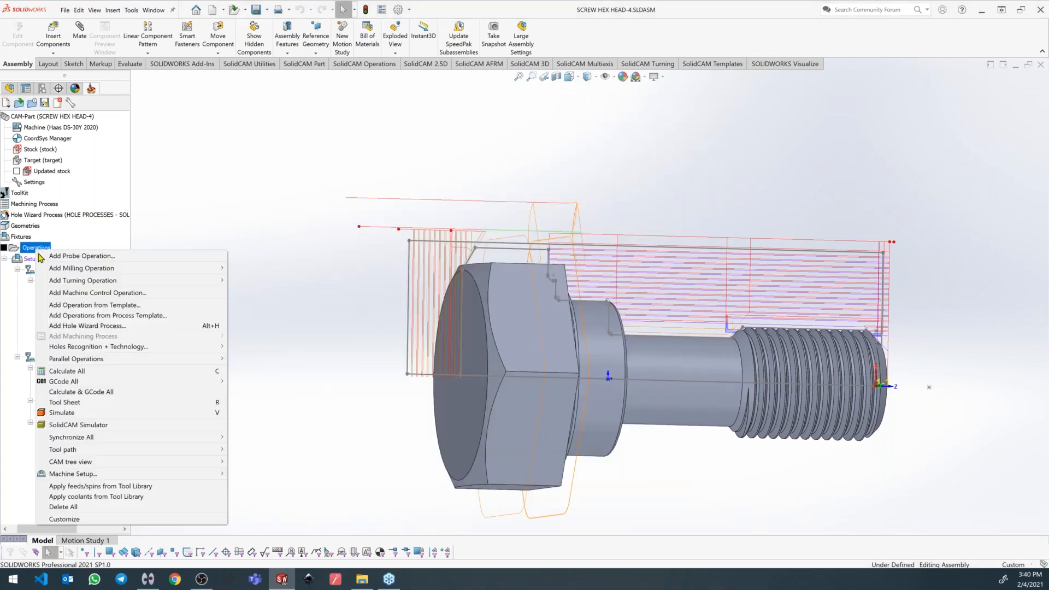
left_click(67, 413)
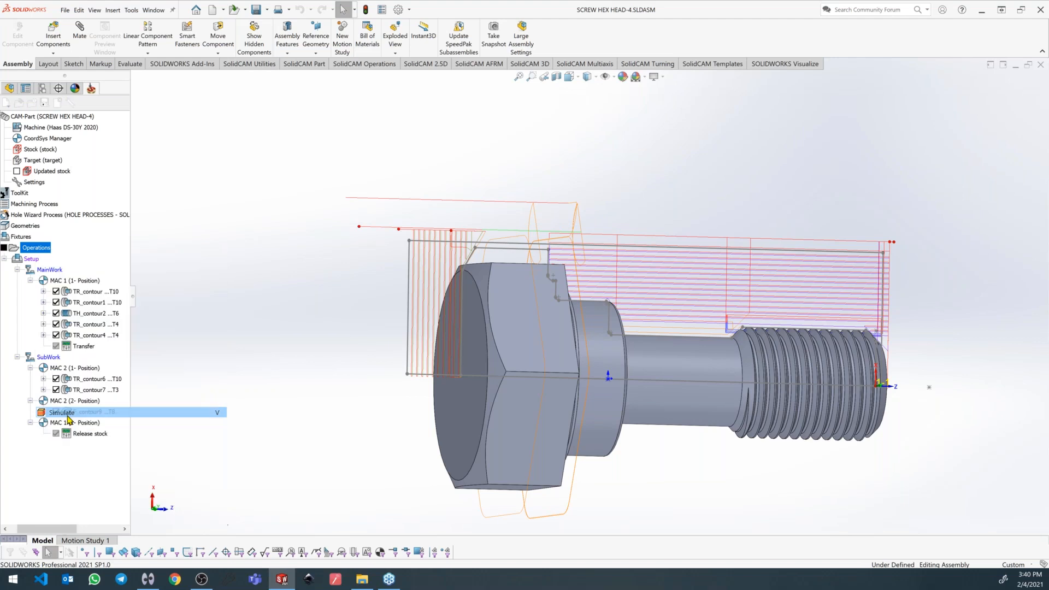
left_click(106, 177)
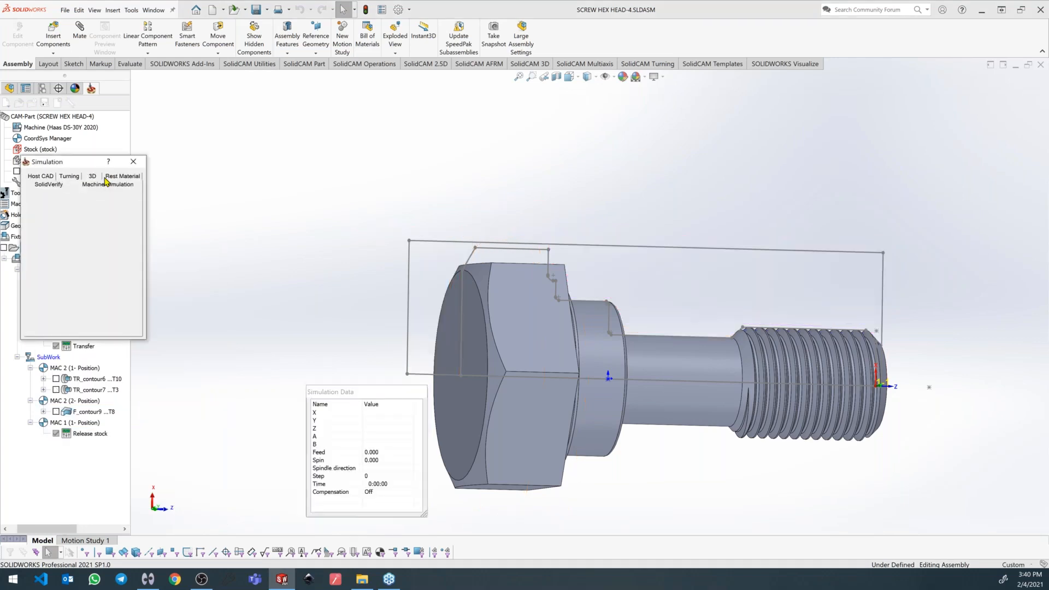
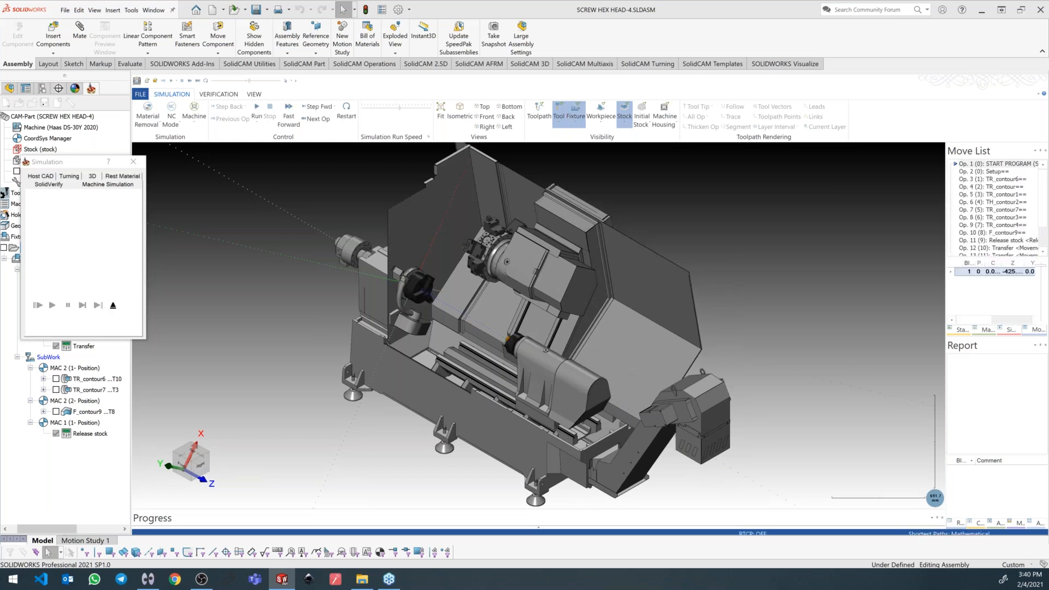
left_click(992, 173)
Examine the stock held in the main spindle and the partly machined workpiece in the sub-spindle at the Setup stage.
scroll(496, 353, "up", 6)
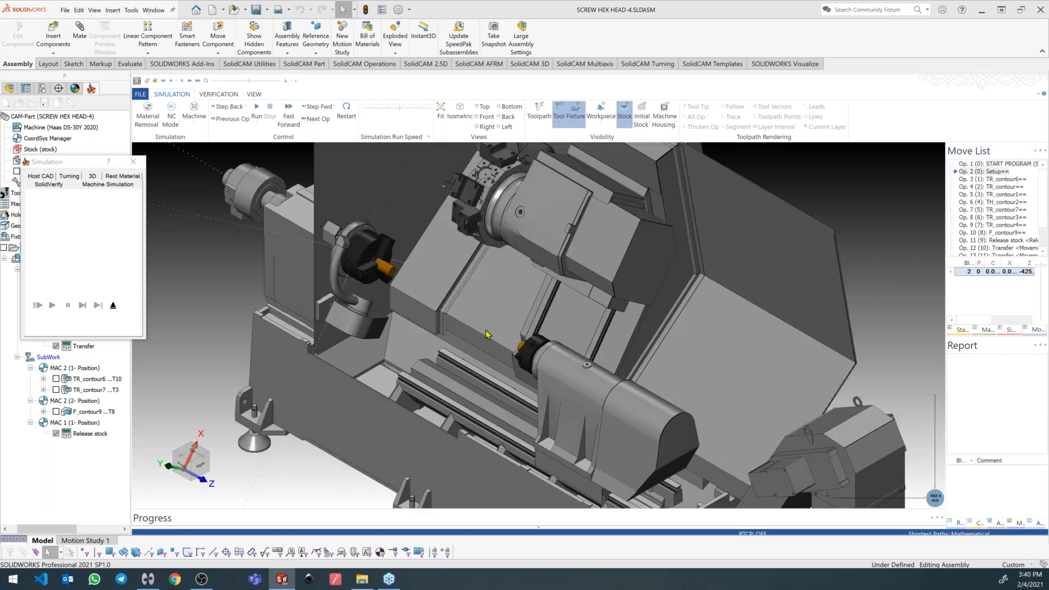
scroll(477, 255, "up", 8)
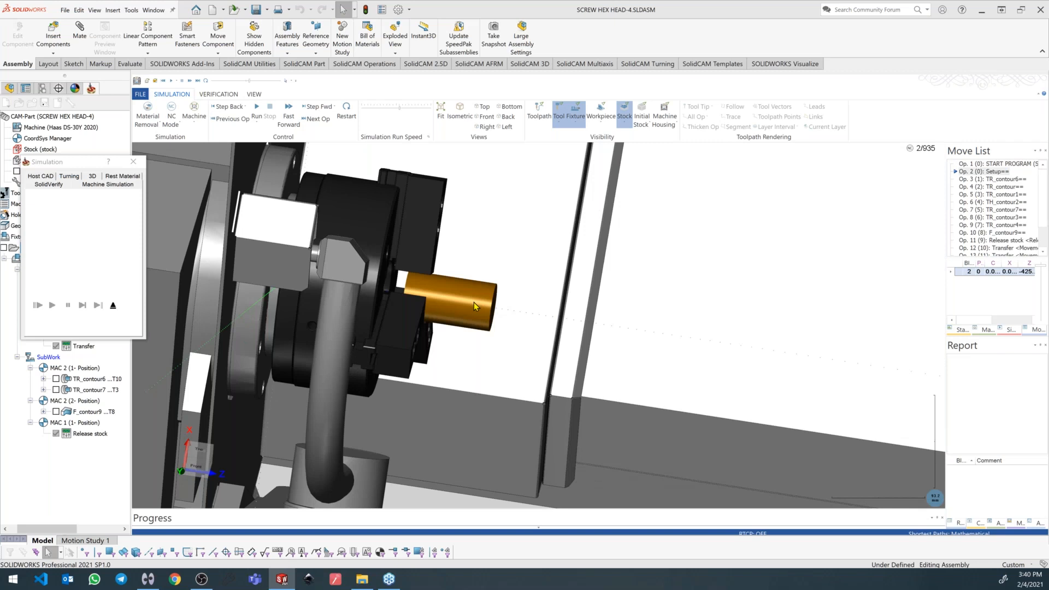
scroll(438, 328, "down", 4)
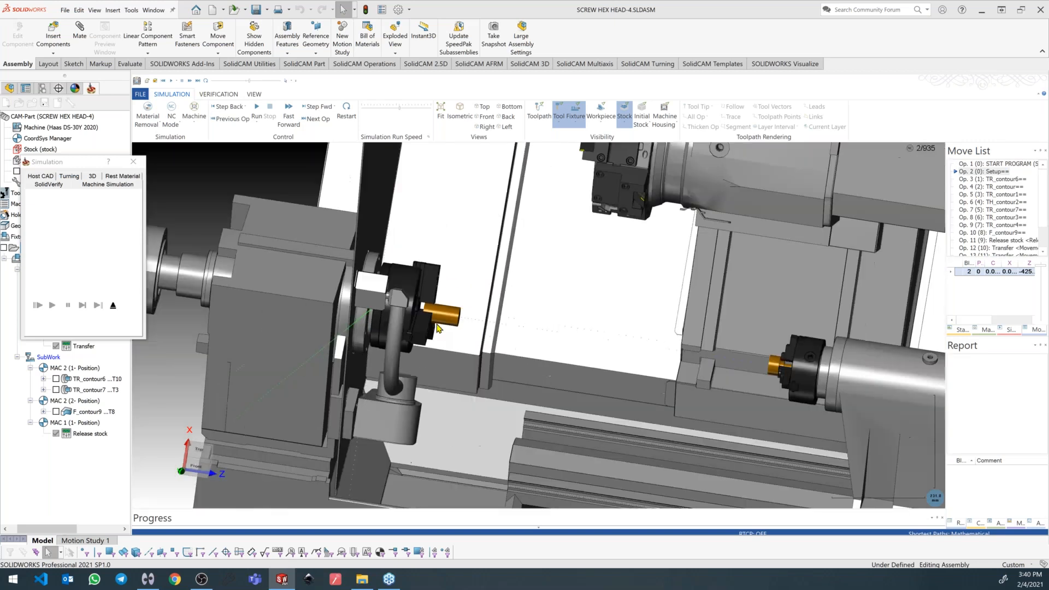
scroll(632, 404, "up", 5)
scroll(632, 404, "up", 6)
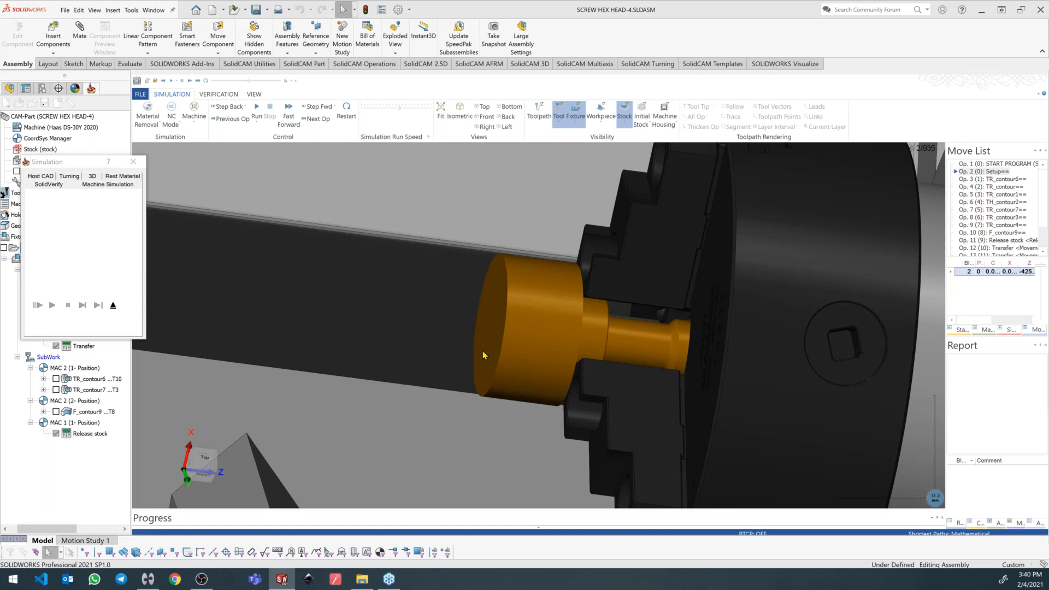
scroll(481, 350, "down", 8)
middle_click_drag(346, 318, 323, 314)
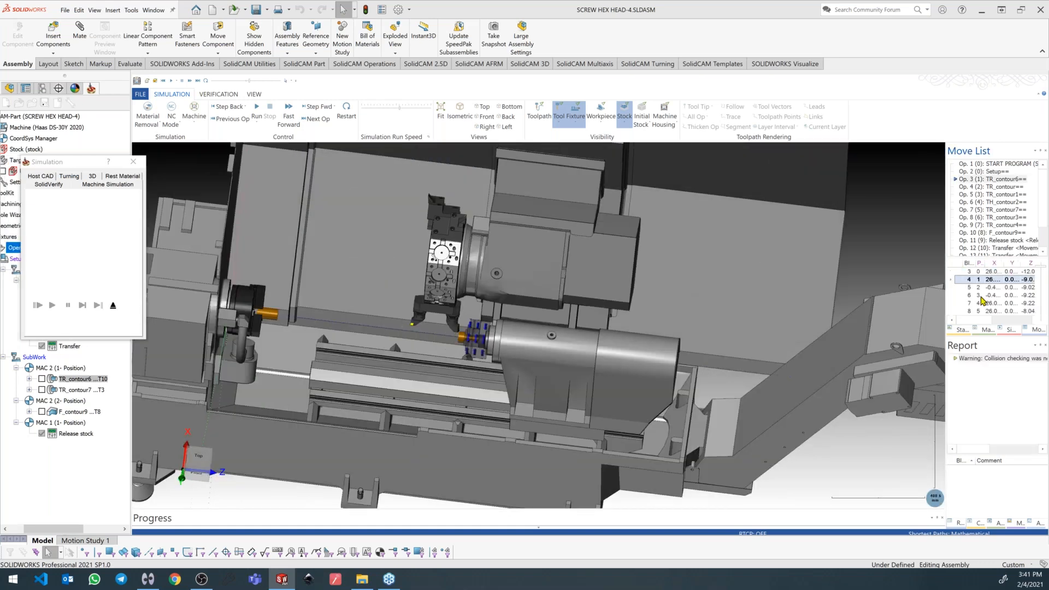
Step through TR_contour6 and TR_contour up to TR_contour1, and run the simulation from there to the end of the program.
scroll(448, 324, "up", 5)
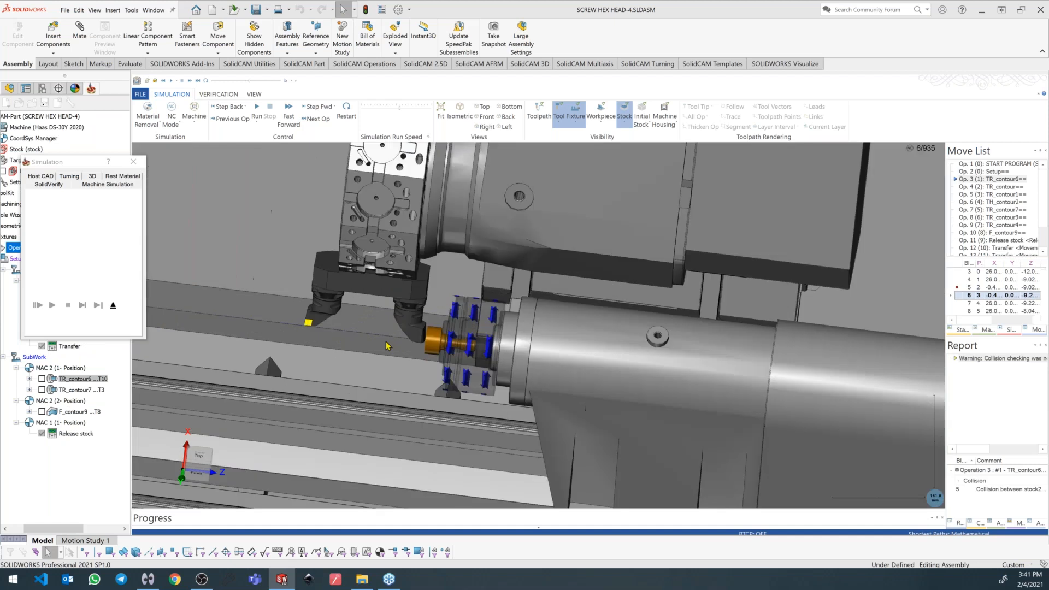
scroll(402, 349, "down", 5)
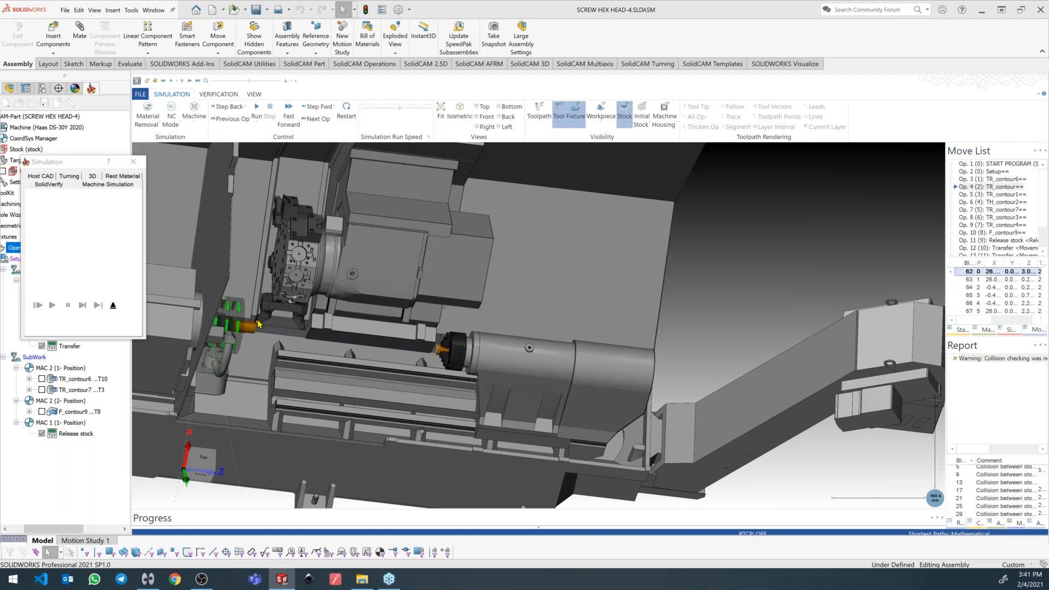
scroll(245, 320, "up", 5)
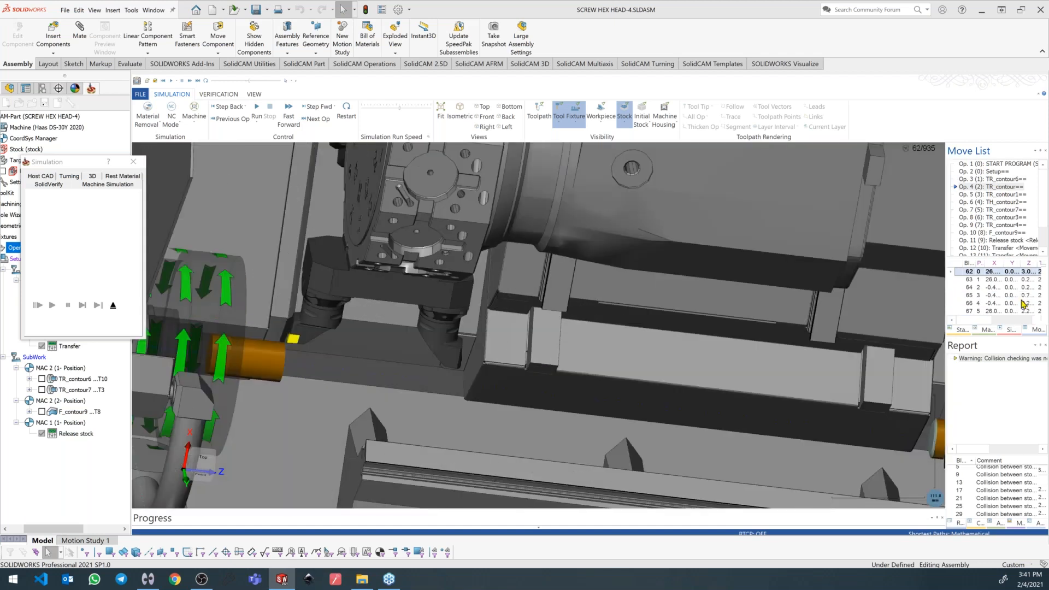
left_click(1017, 297)
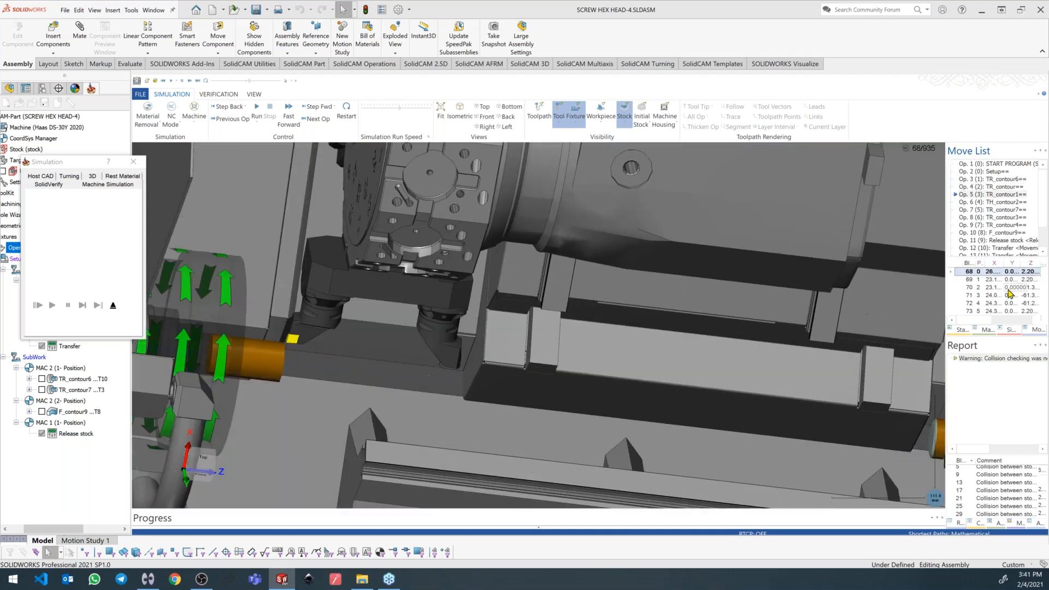
left_click(257, 109)
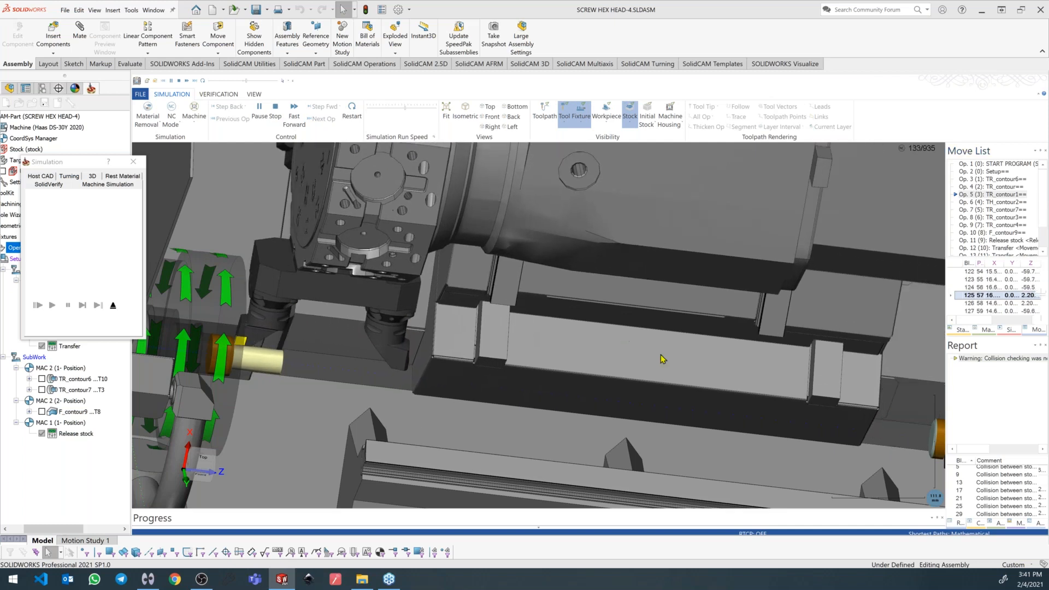
scroll(650, 351, "down", 1)
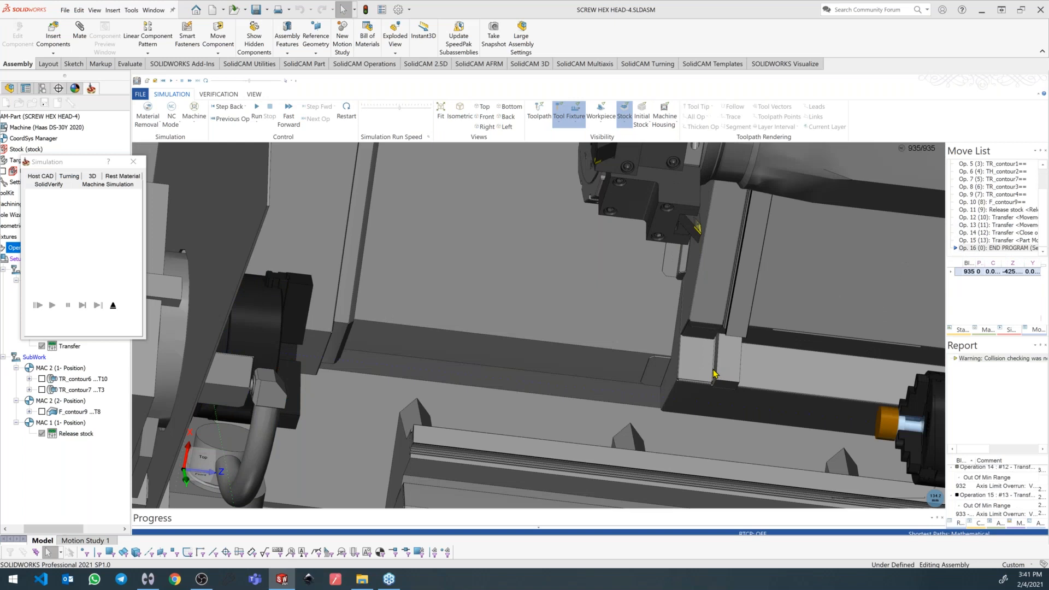
Step back and forth through the Transfer moves up to END PROGRAM to review the part transfer.
left_click(998, 240)
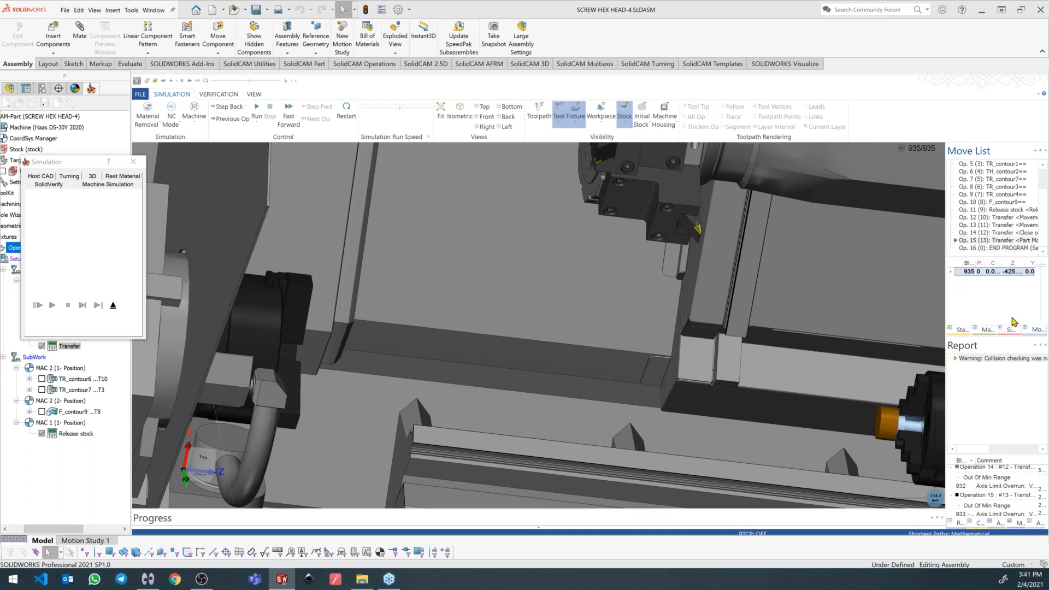
key("Up")
key("Up")
key("Down")
key("Down")
key("Down")
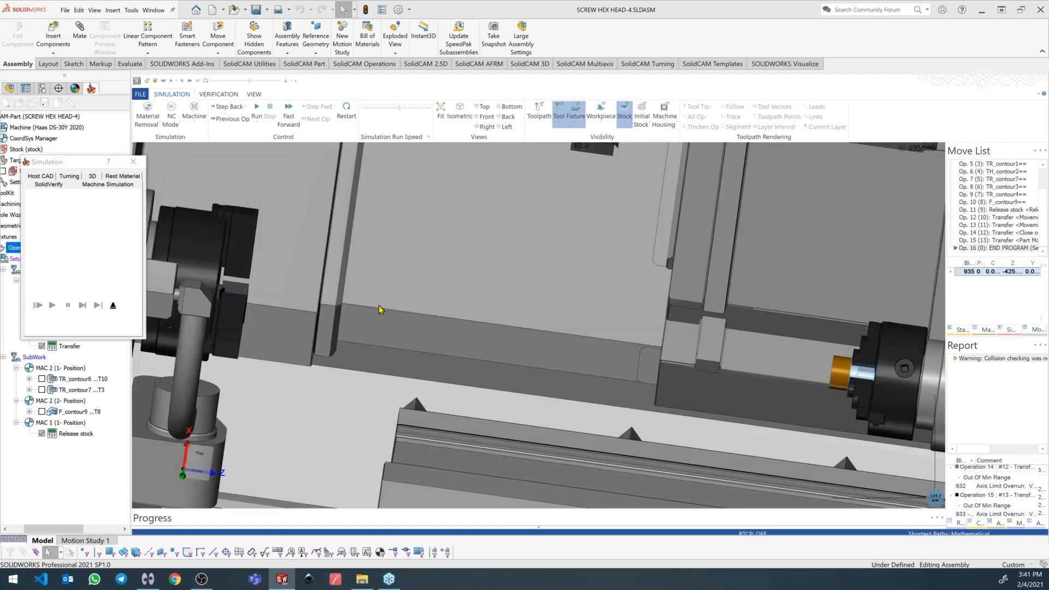
Examine the turret's tool arrangement relative to both spindles and exit the machine simulation.
scroll(381, 310, "up", 5)
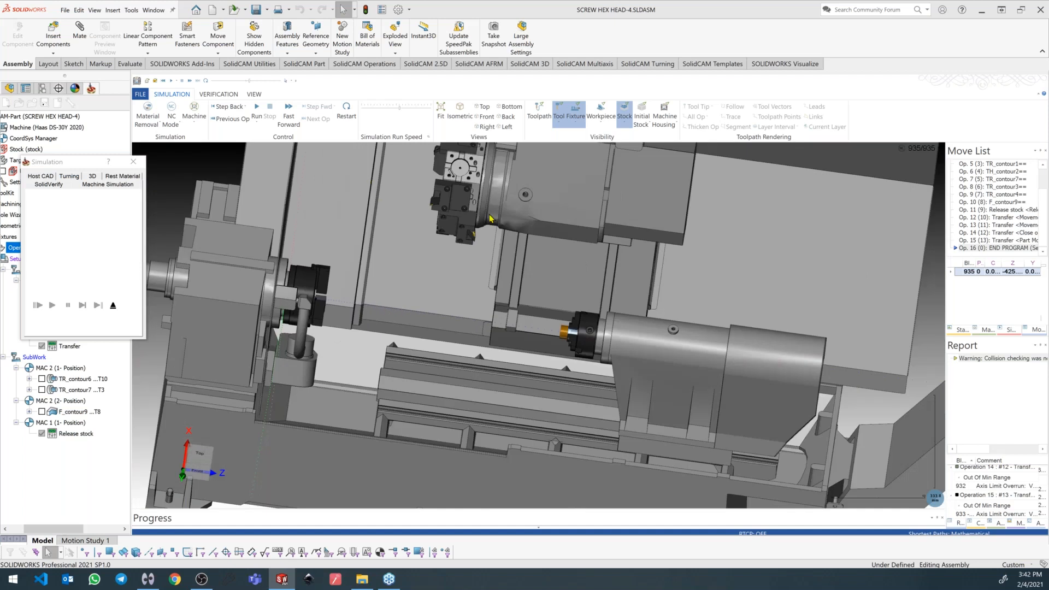
scroll(535, 235, "up", 1)
scroll(535, 239, "down", 5)
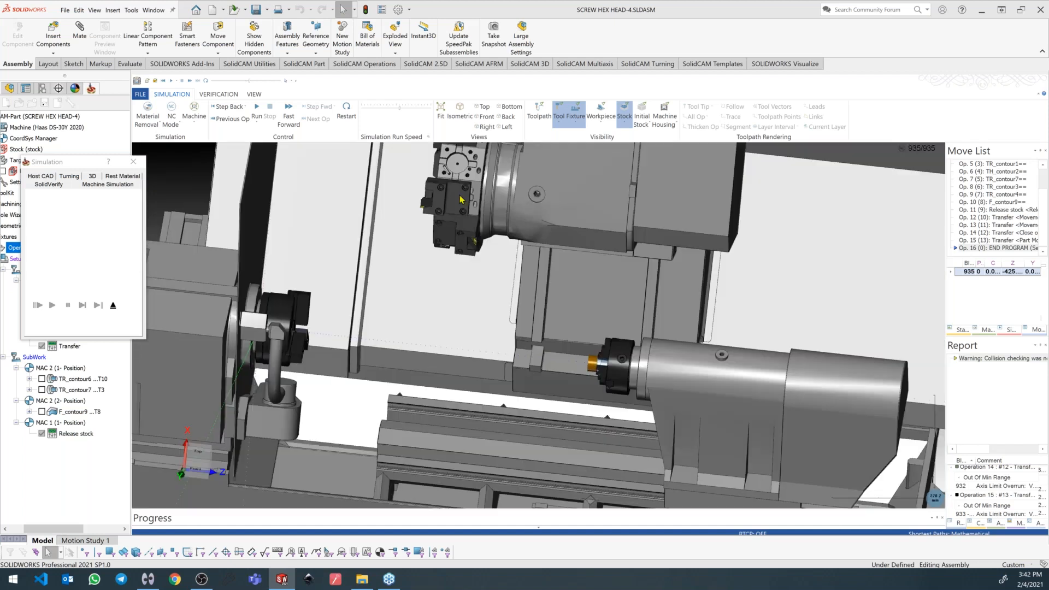
scroll(494, 218, "up", 6)
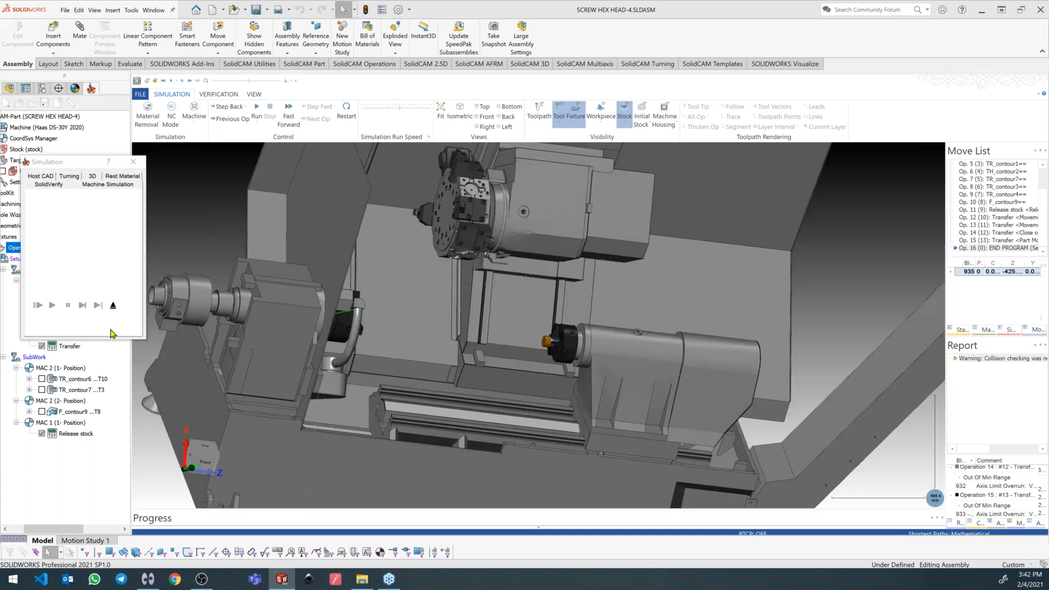
left_click(114, 306)
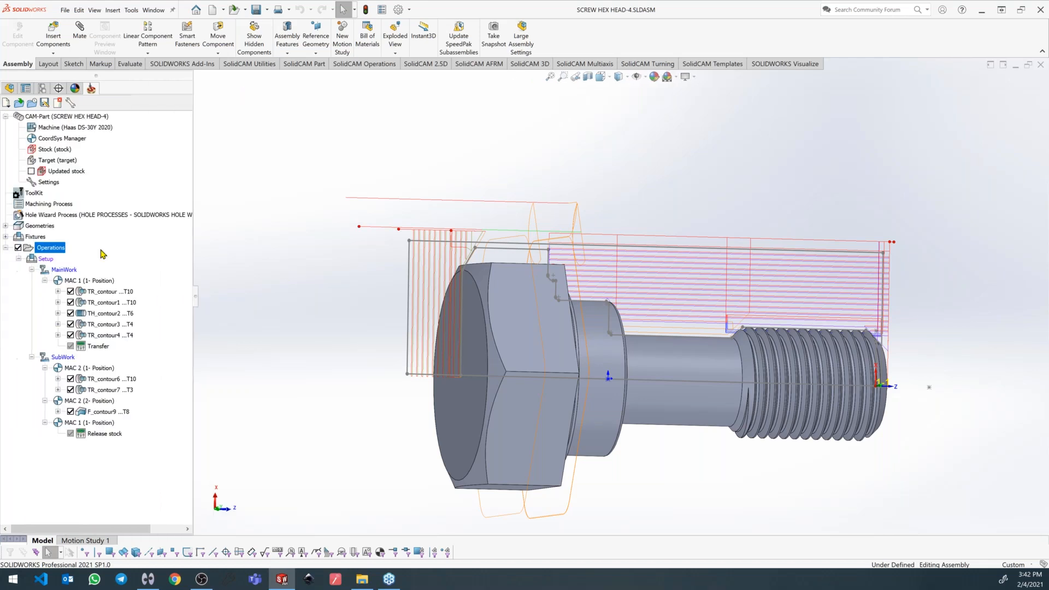
Open the CAM part's toolkit and move Tool 3 (Profile 35° R0.4) from Station_3 to Station_1 on the turret.
left_click(36, 195)
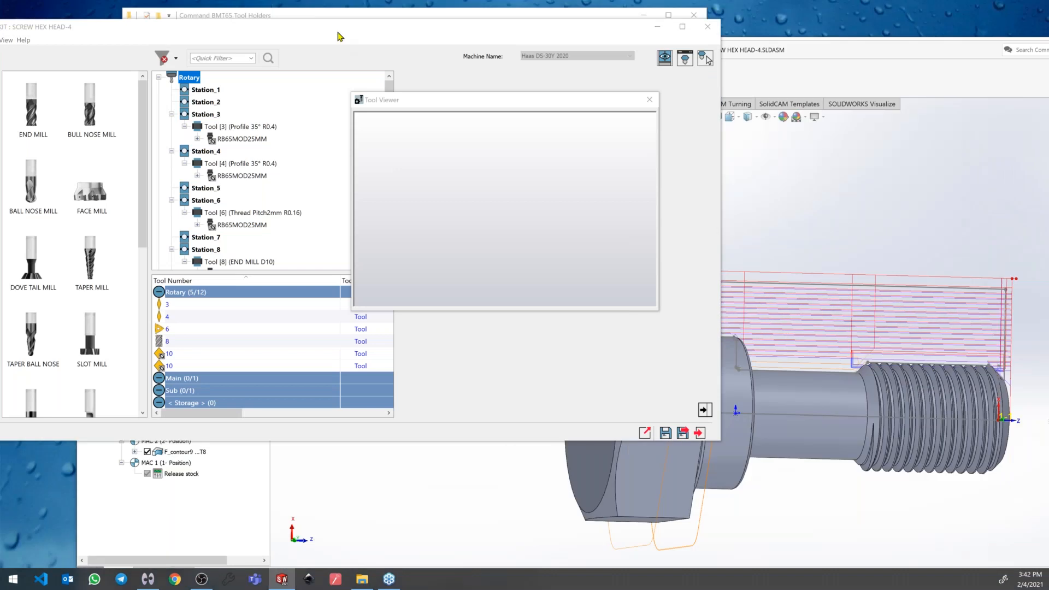
left_click_drag(339, 36, 430, 70)
left_click(306, 161)
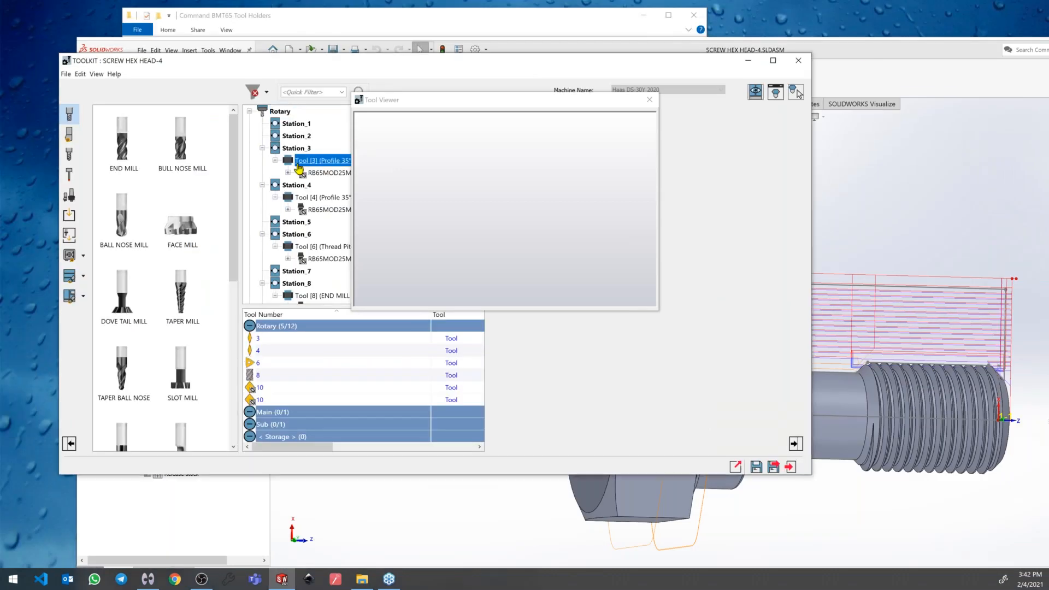
left_click_drag(299, 165, 297, 136)
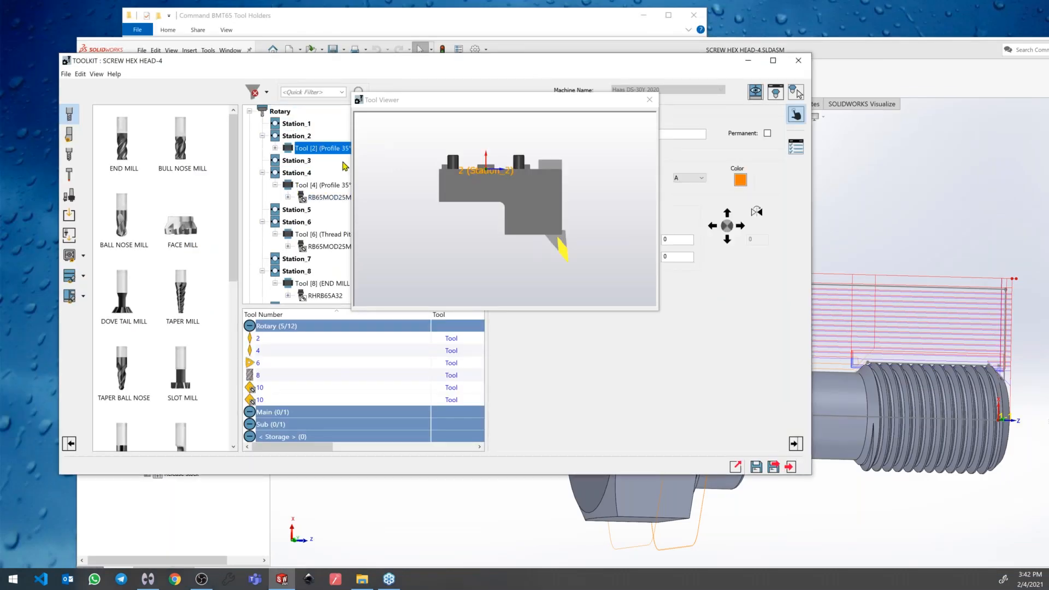
left_click_drag(322, 149, 297, 124)
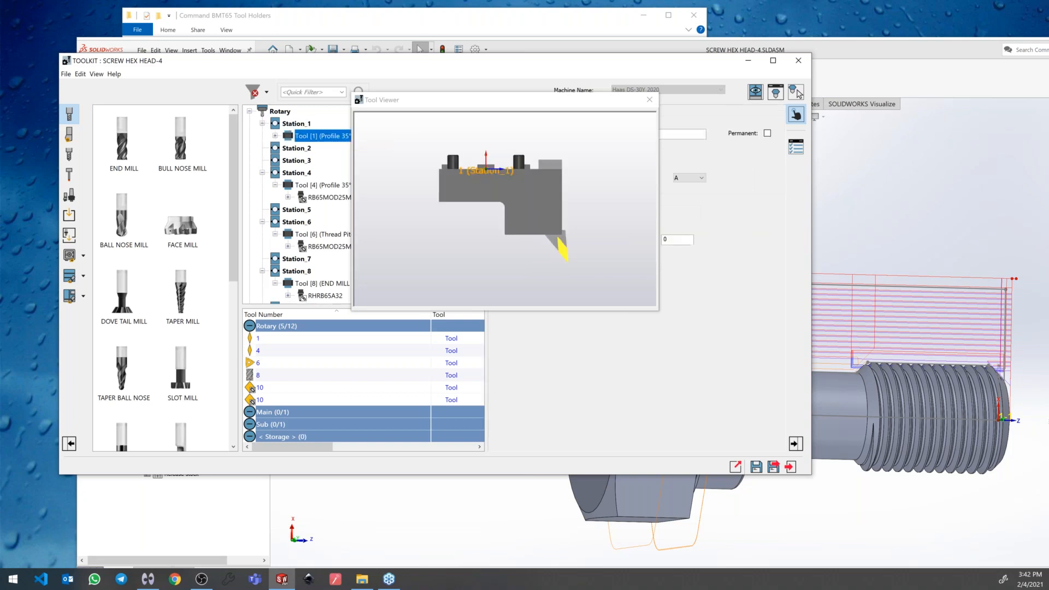
With the machine preview shown, move Tool 4 (Profile 35° R0.4) to Station_5, and save and close the toolkit.
left_click(779, 94)
left_click(757, 95)
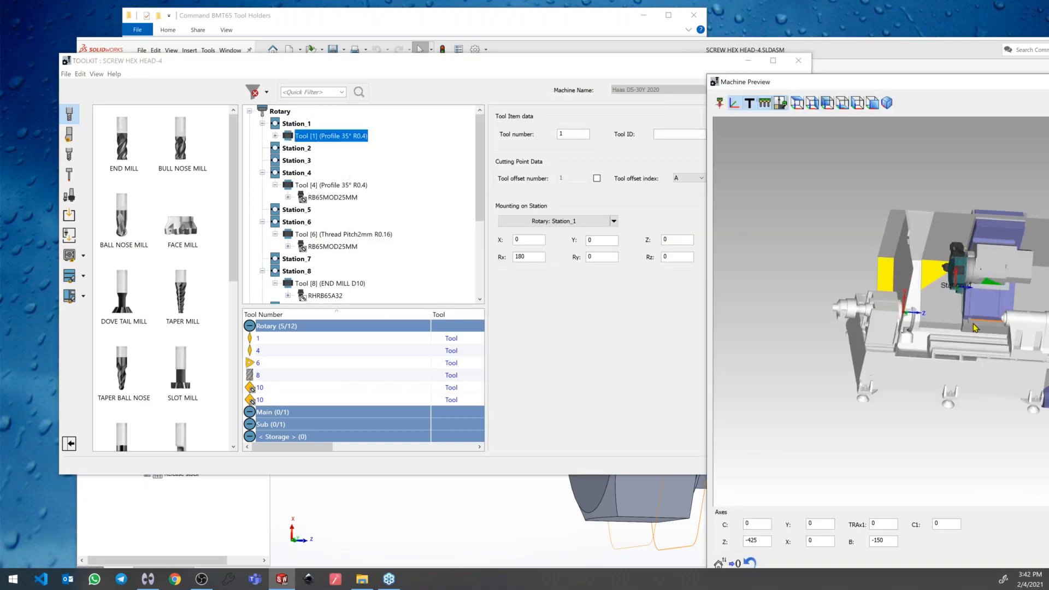
scroll(886, 281, "up", 4)
middle_click_drag(886, 281, 792, 271)
left_click(322, 185)
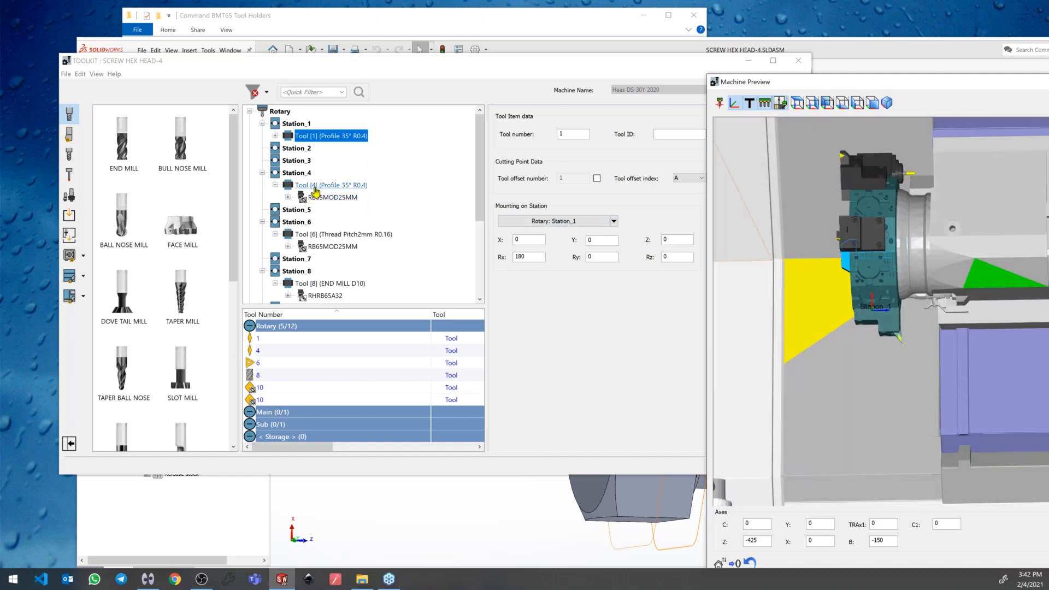
middle_click_drag(874, 257, 850, 256)
scroll(850, 255, "up", 3)
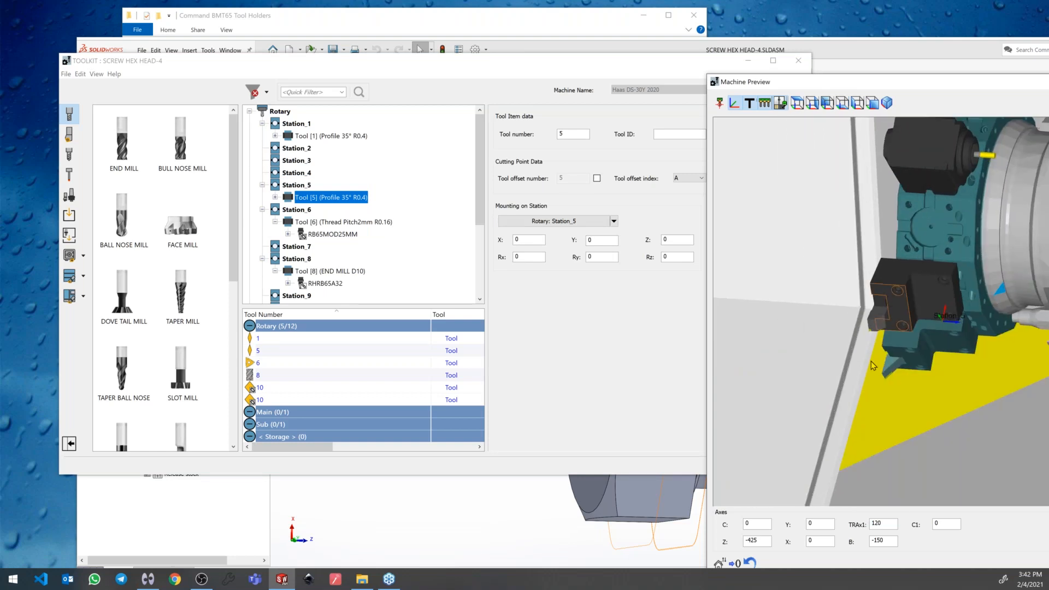
left_click_drag(470, 65, 363, 57)
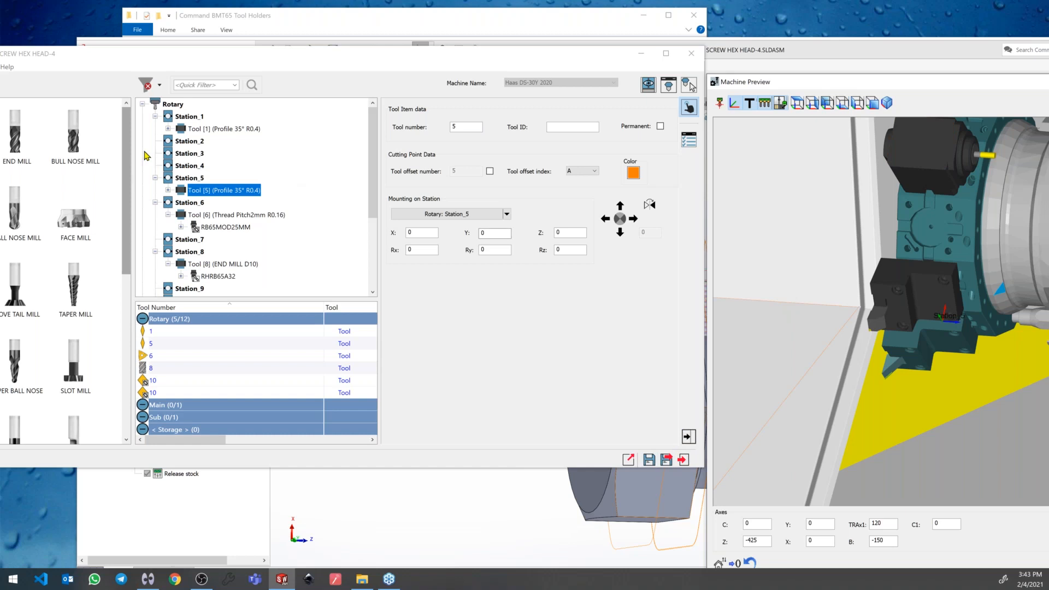
left_click(668, 460)
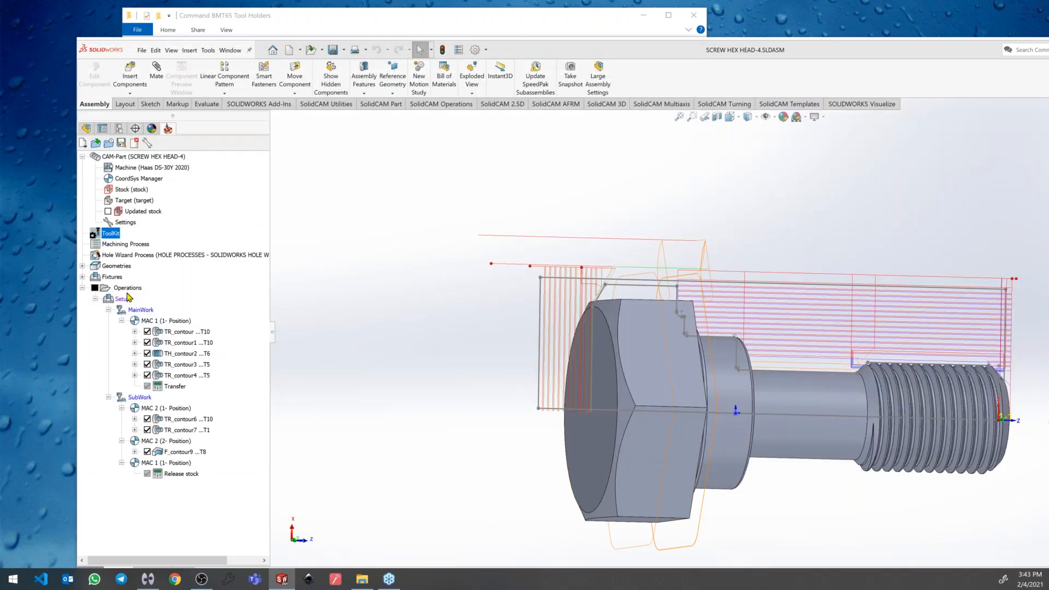
Open all operations in the SolidCAM Simulator, inspect the turret's new tool layout, and play the machining at 64x.
right_click(125, 289)
left_click(197, 467)
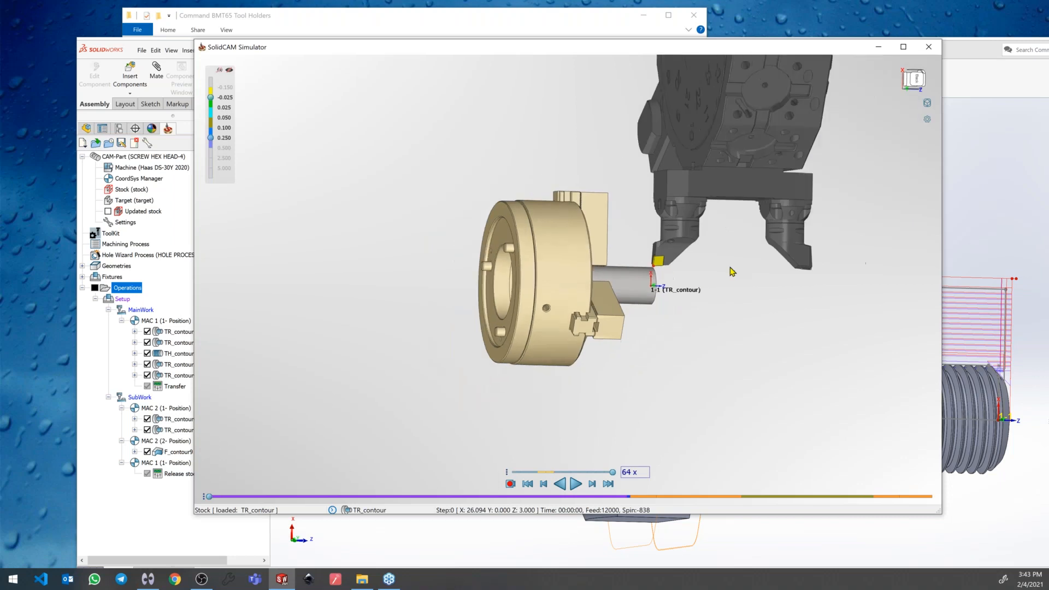
middle_click_drag(703, 215, 744, 215)
scroll(544, 87, "up", 4)
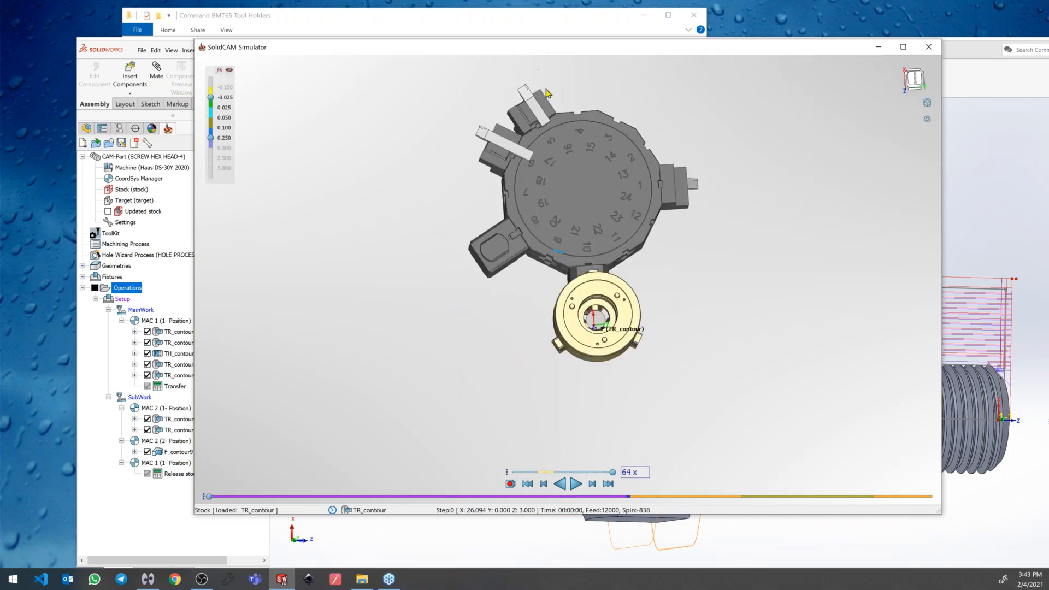
scroll(716, 217, "down", 3)
middle_click_drag(709, 228, 651, 350)
left_click(575, 484)
scroll(648, 405, "up", 3)
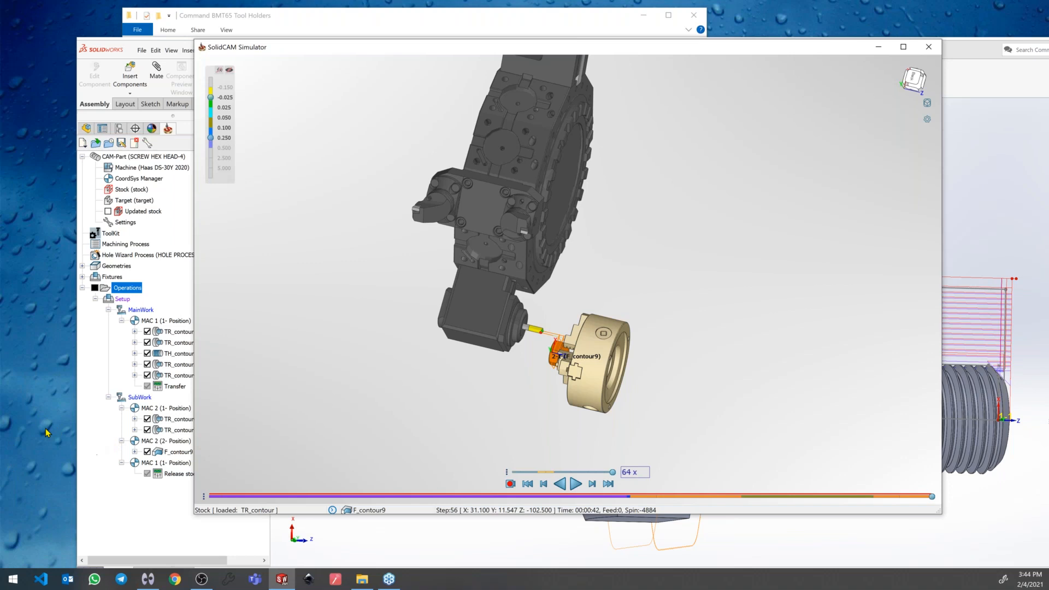
Switch to SOLIDWORKS Task Scheduler 2021 from the installed SOLIDWORKS Tools 2021 programs.
left_click(12, 586)
scroll(122, 496, "down", 10)
scroll(122, 496, "down", 15)
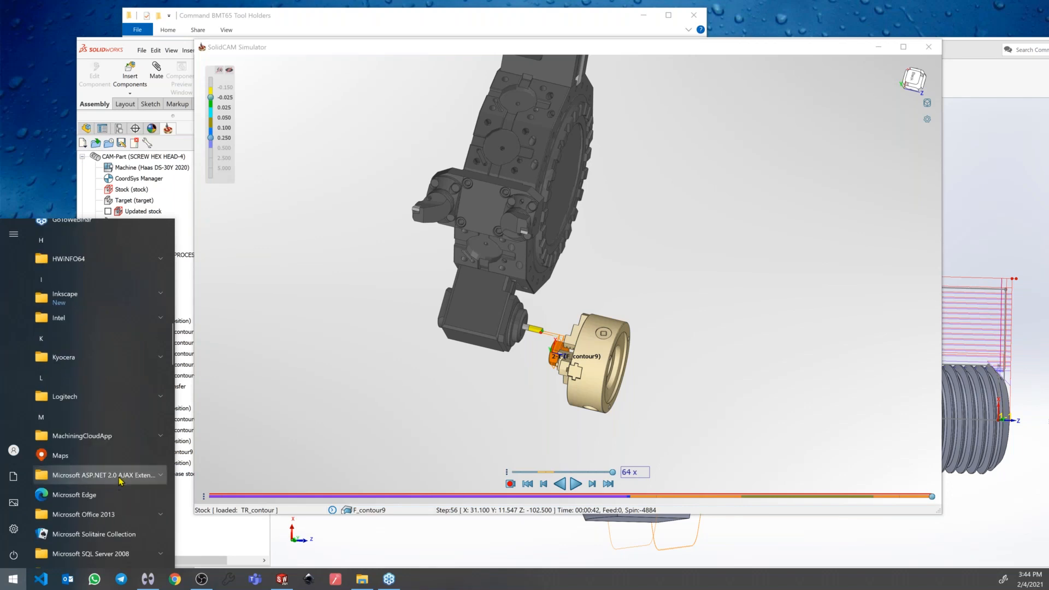
scroll(121, 478, "down", 12)
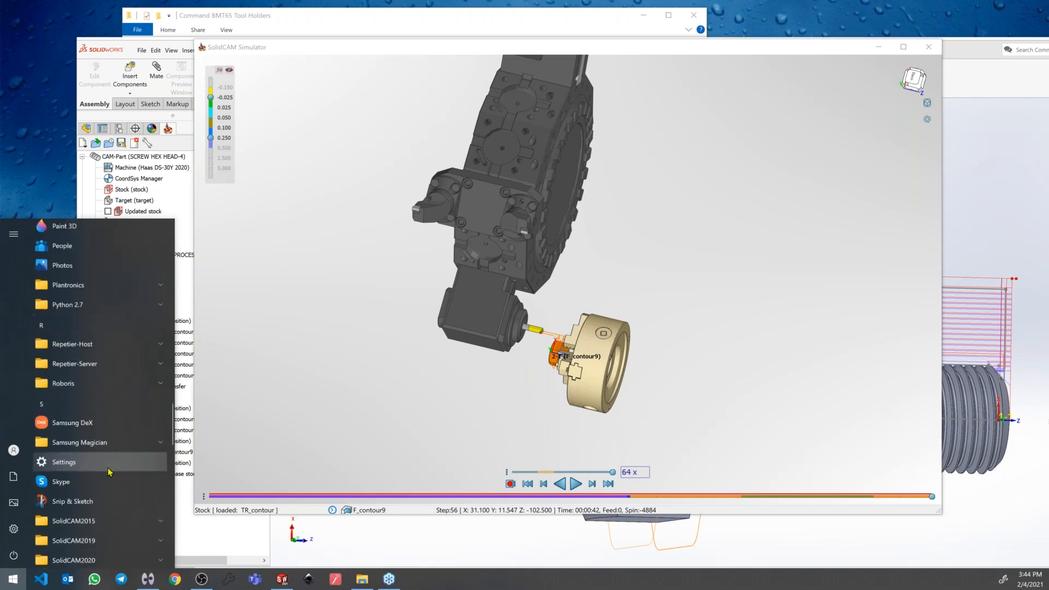
scroll(121, 507, "down", 2)
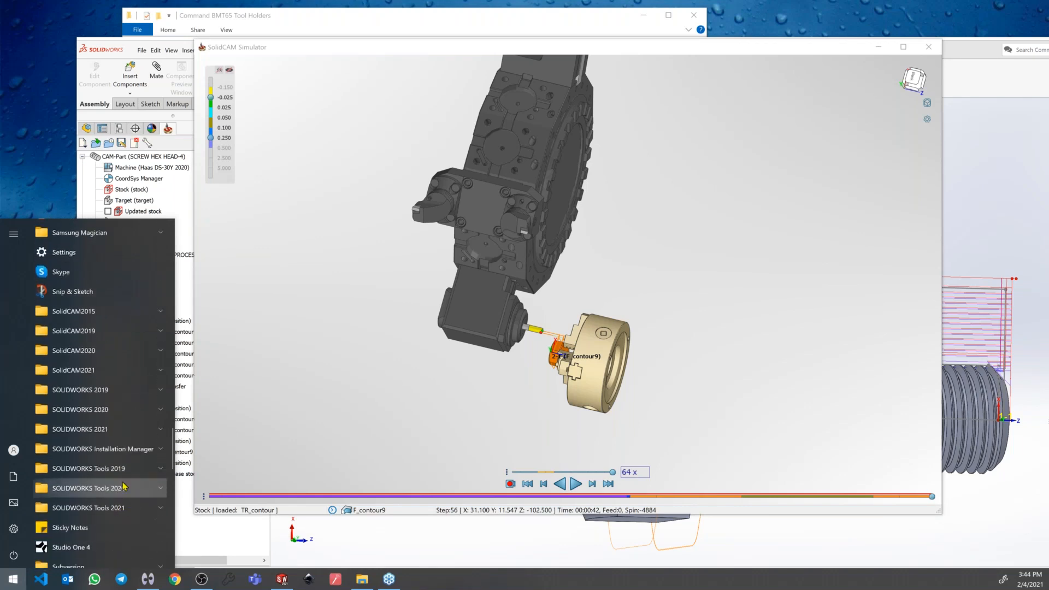
left_click(161, 511)
scroll(120, 516, "down", 9)
scroll(121, 514, "down", 1)
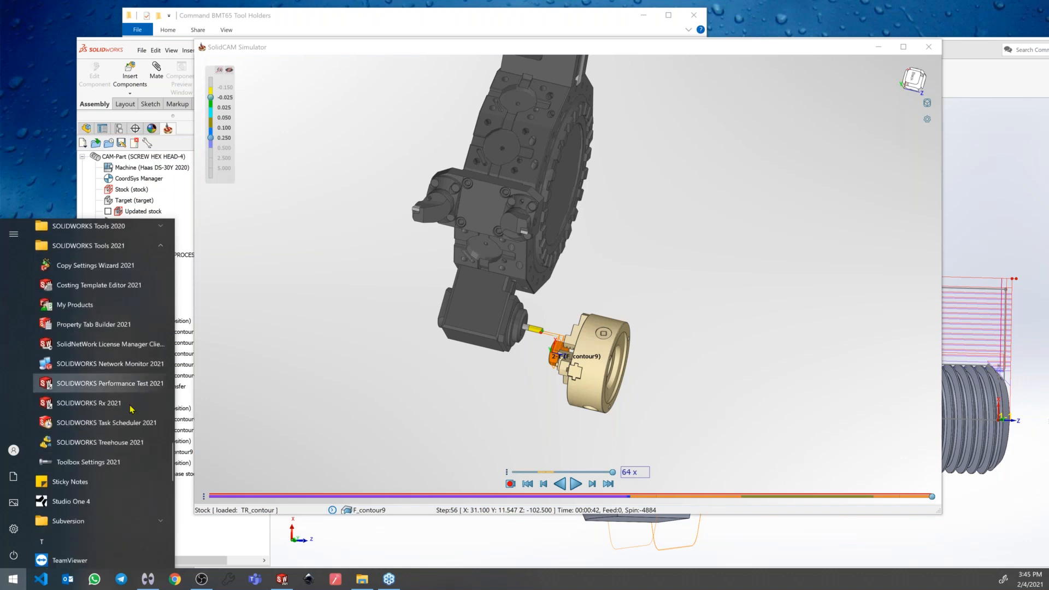
left_click(126, 427)
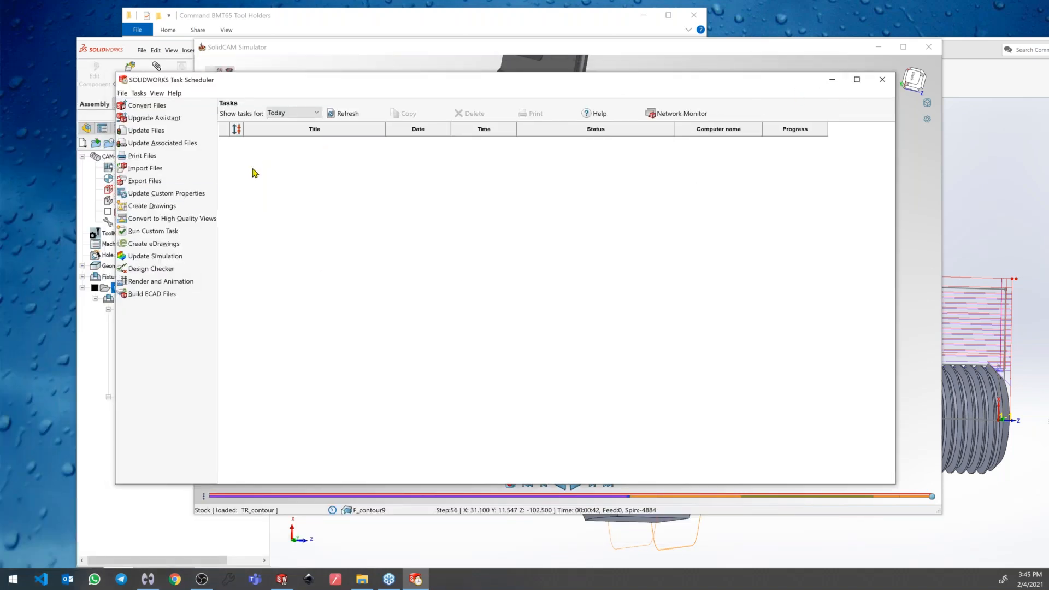
Examine the Import Files and Export Files tasks, including the DXF/DWG export options, cancel both and close the Task Scheduler.
left_click(143, 169)
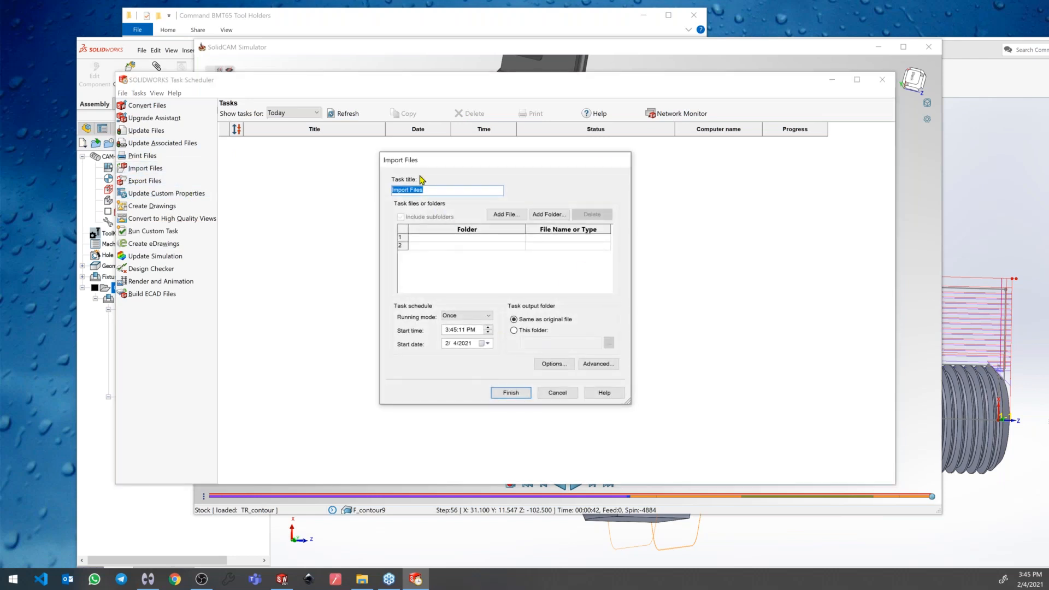
left_click(562, 397)
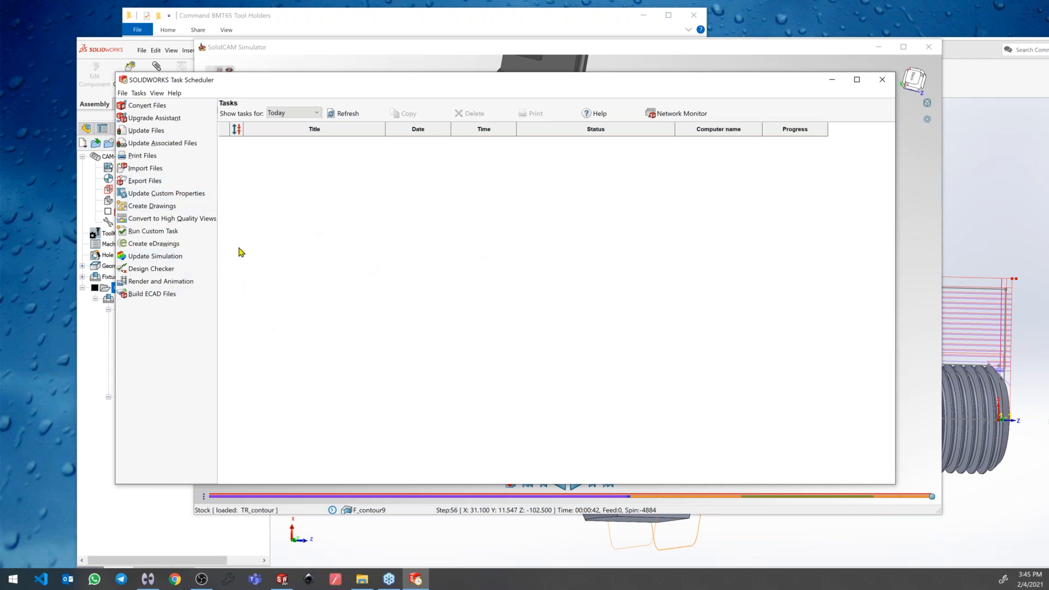
left_click(146, 186)
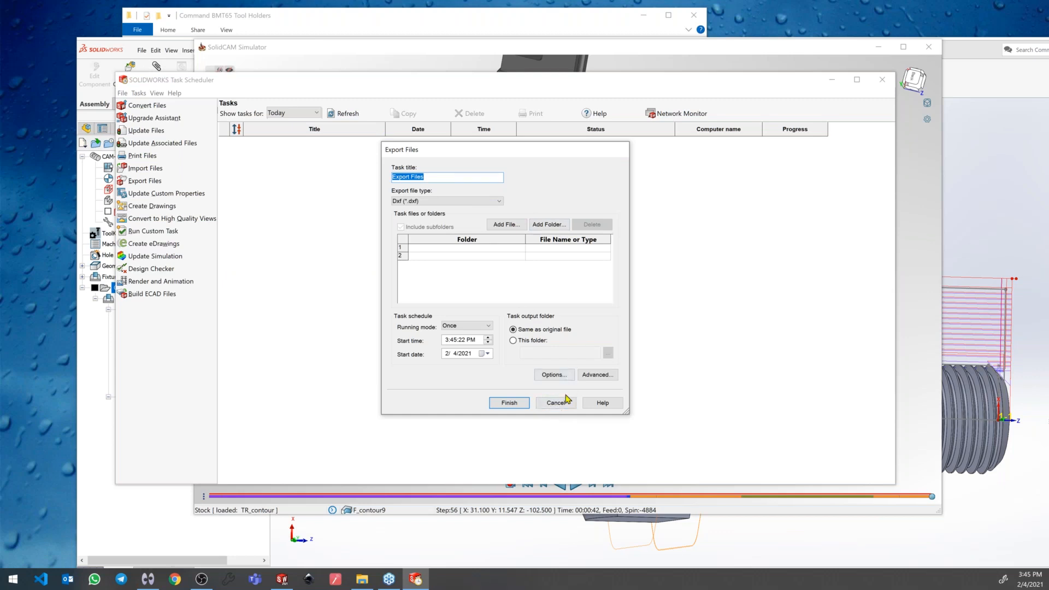
left_click(553, 376)
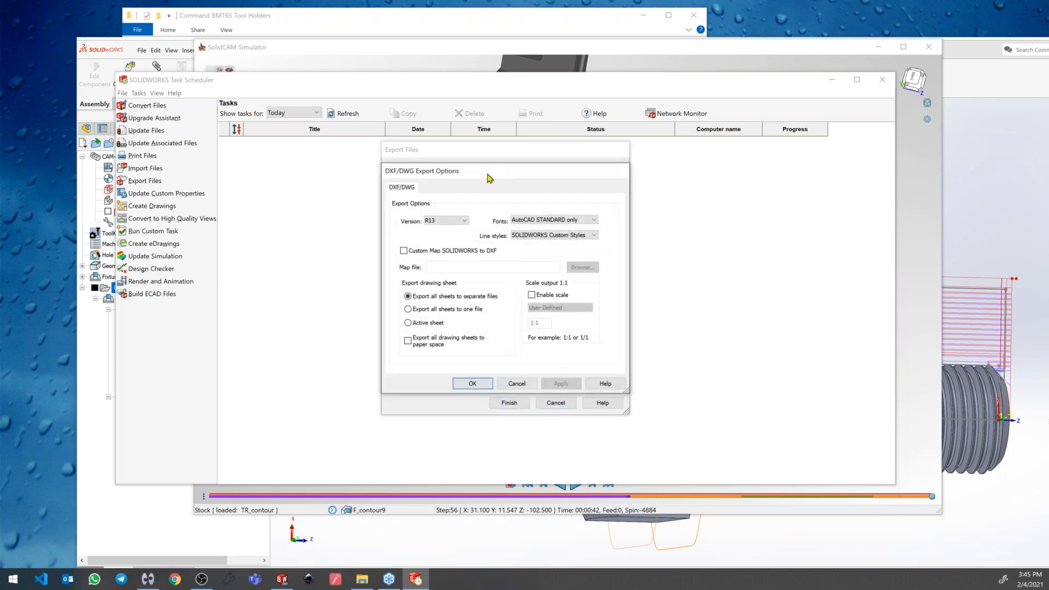
left_click(517, 383)
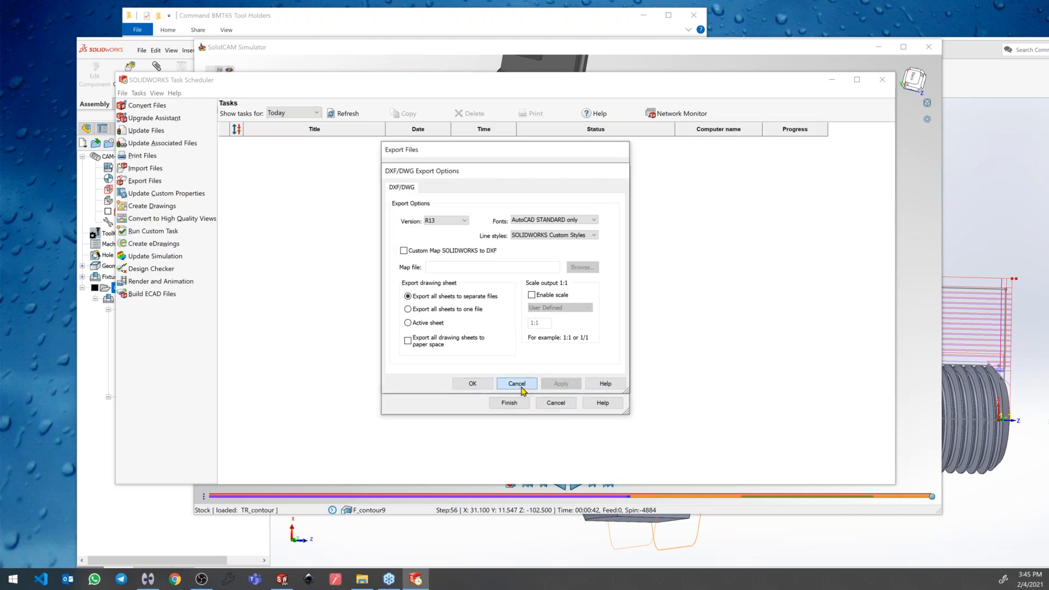
left_click(556, 403)
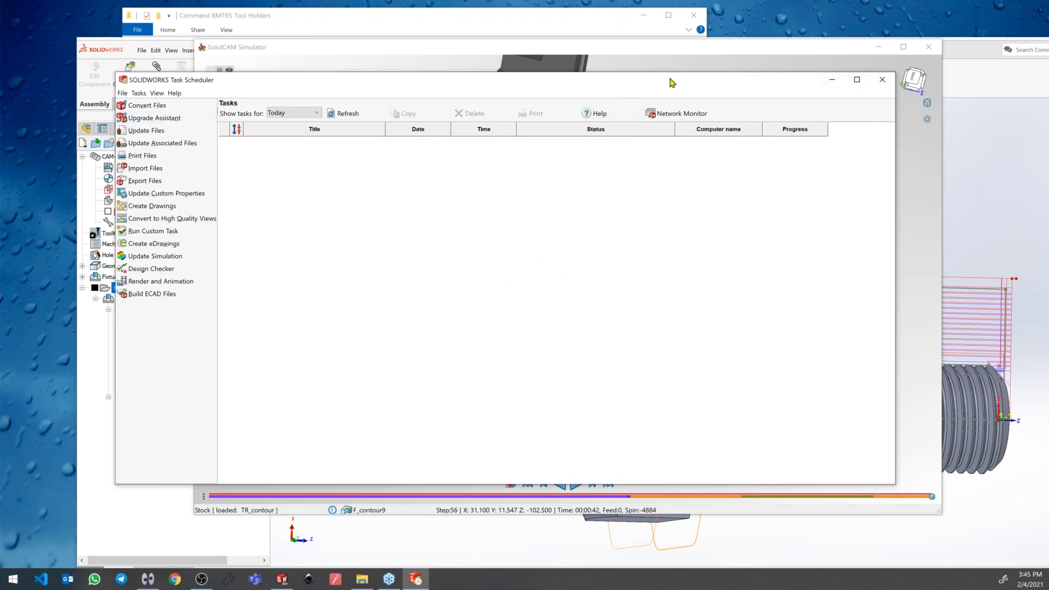
left_click(882, 80)
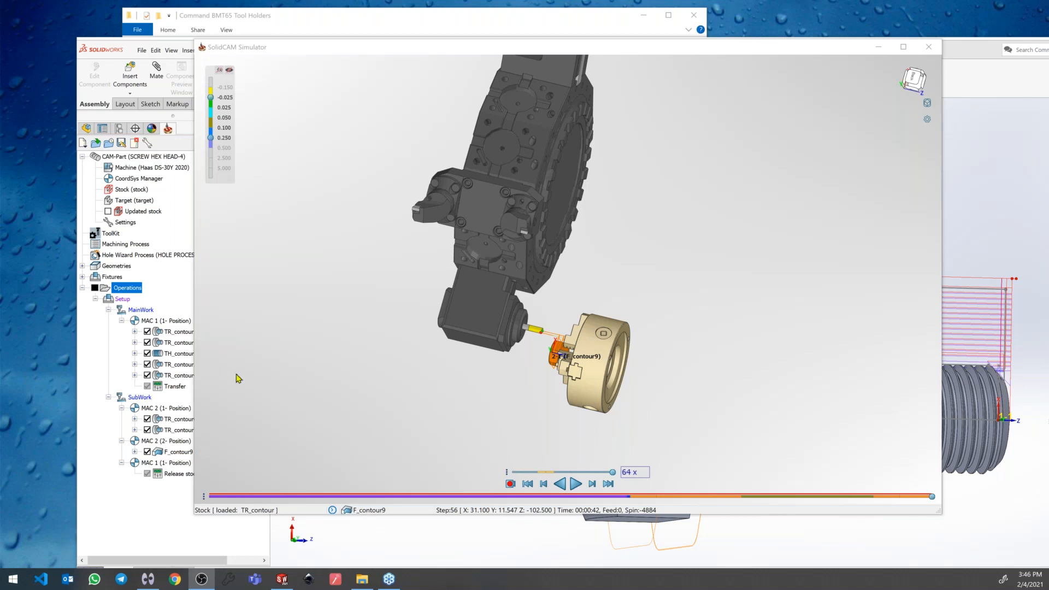
Close the simulator and set the machine's Machine Tool Setup Library Name to Haas DS-30Y in its Working Style.
left_click(932, 52)
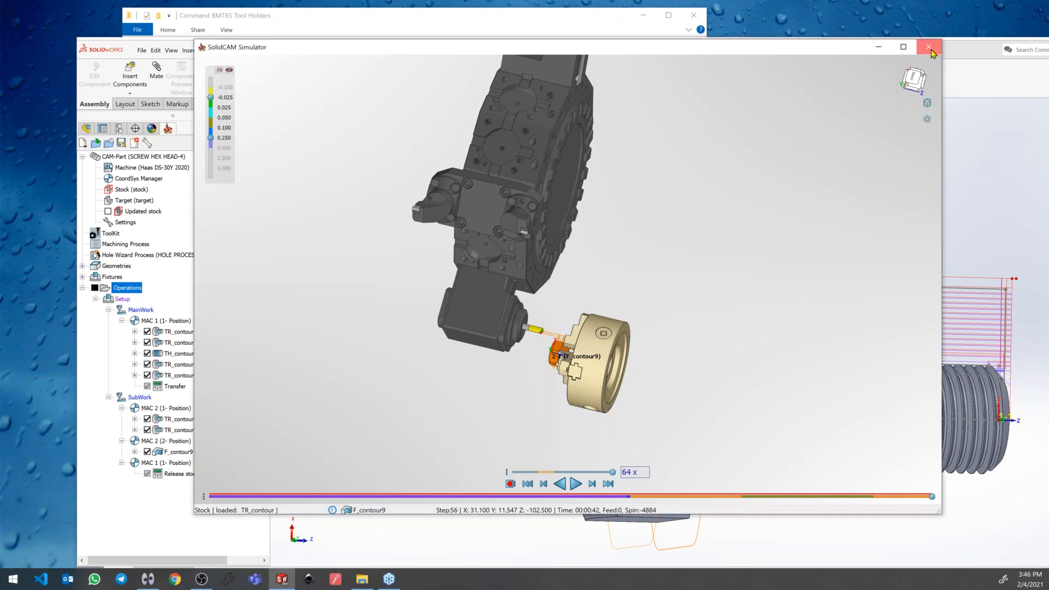
double_click(131, 170)
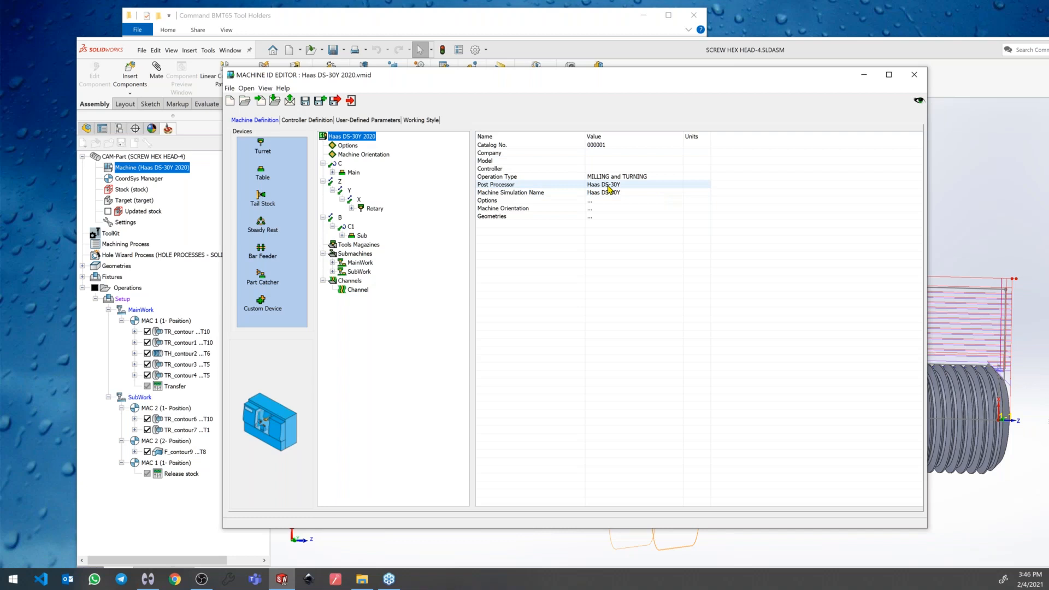
left_click(421, 120)
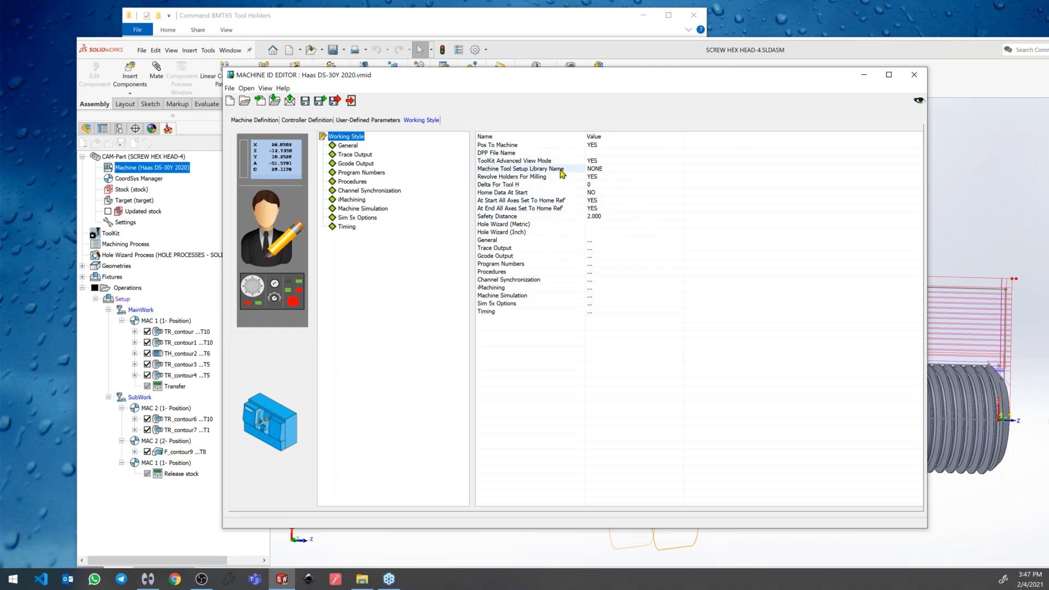
left_click(603, 171)
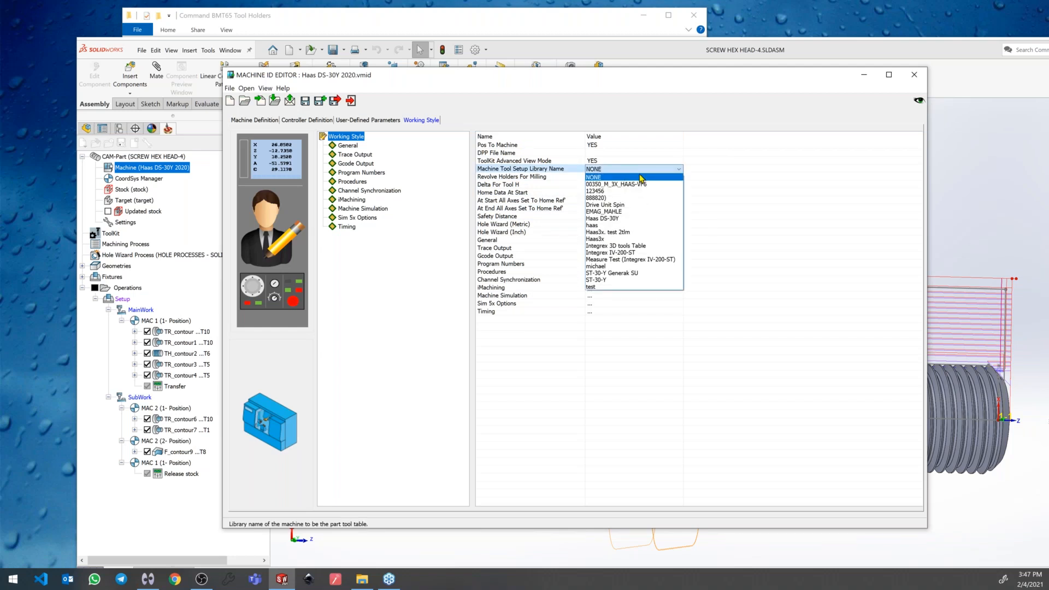
left_click(633, 219)
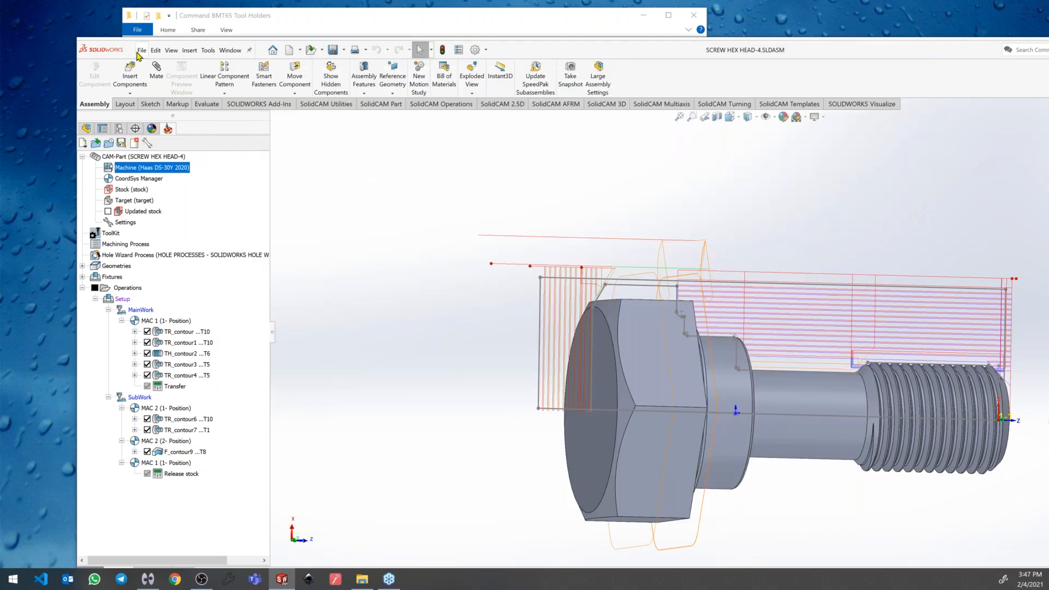
Open the recent part Screw Hex Head.SLDPRT and create an external metric Mill-Turn CAM-Part named Screw Hex Head-5.
left_click(142, 51)
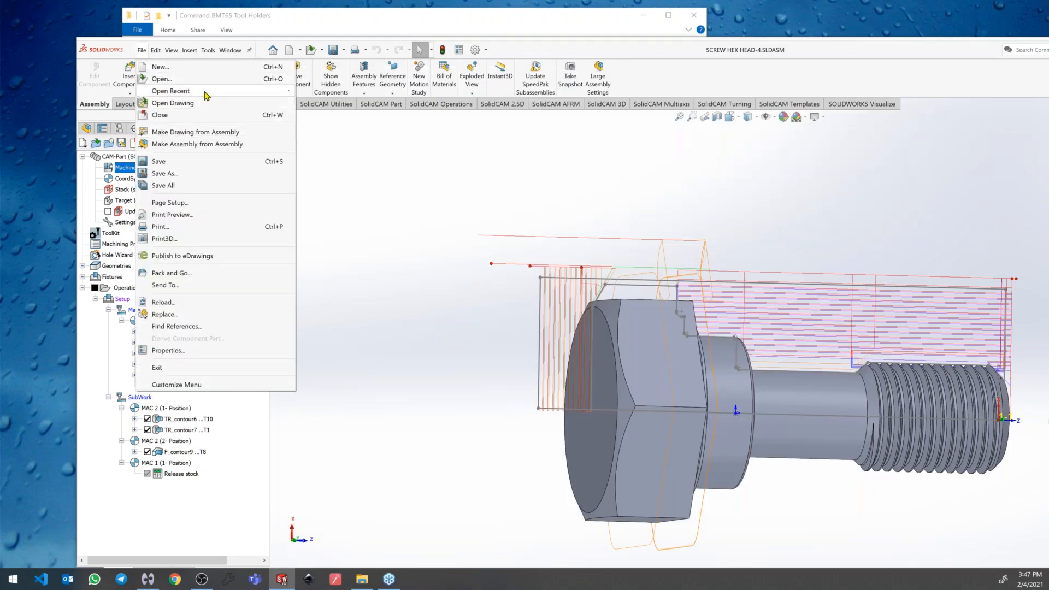
mouse_move(206, 94)
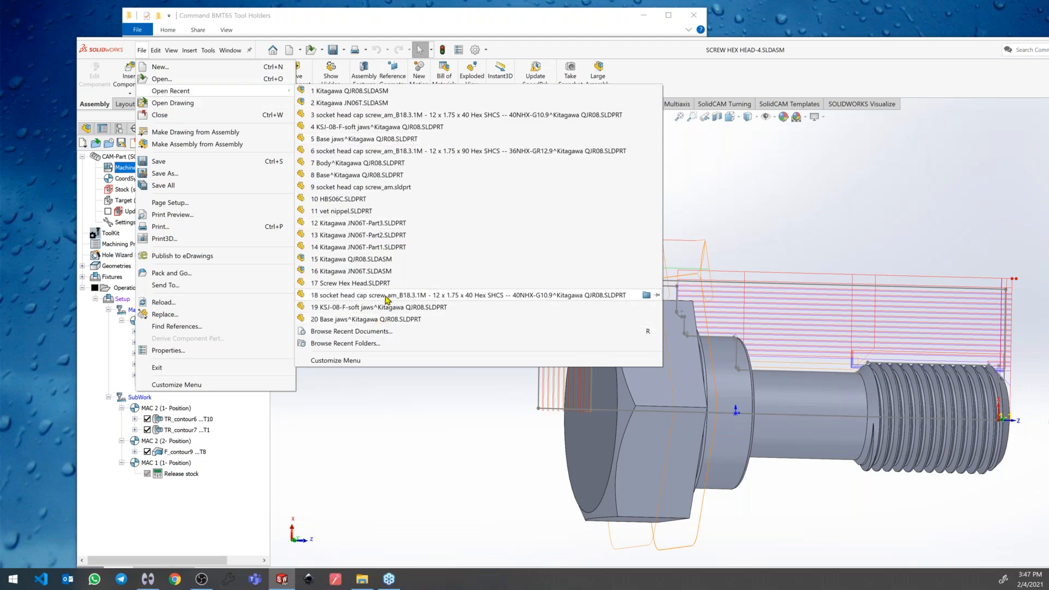
left_click(384, 283)
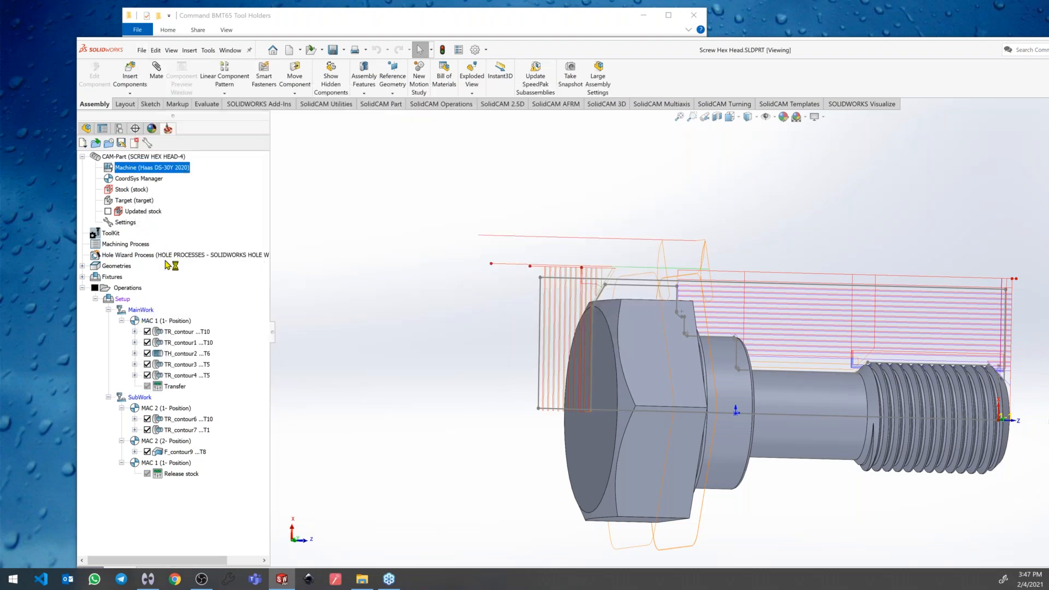
left_click(208, 50)
mouse_move(229, 55)
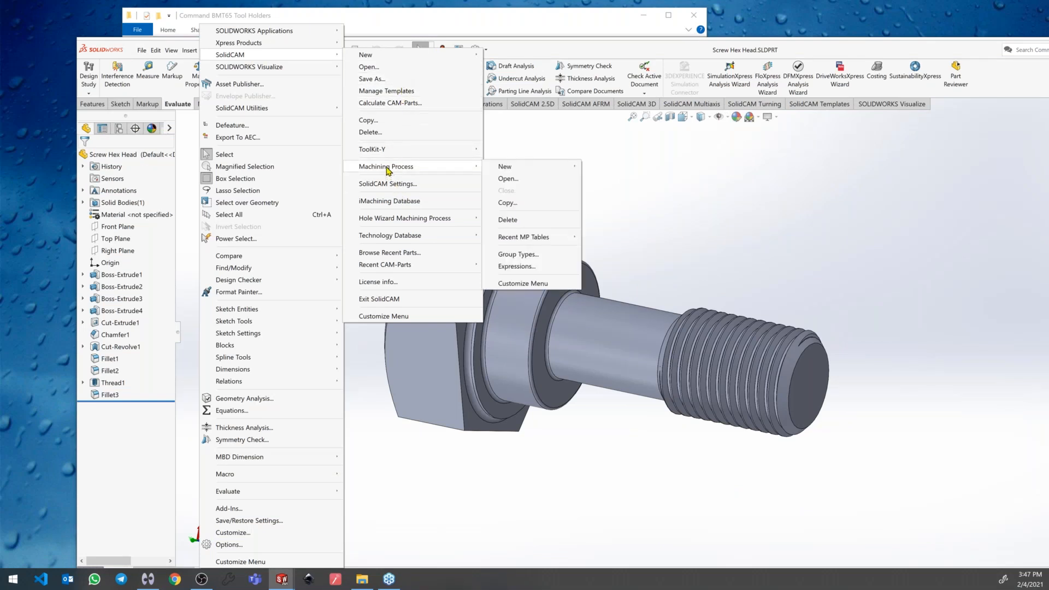
mouse_move(404, 54)
left_click(544, 79)
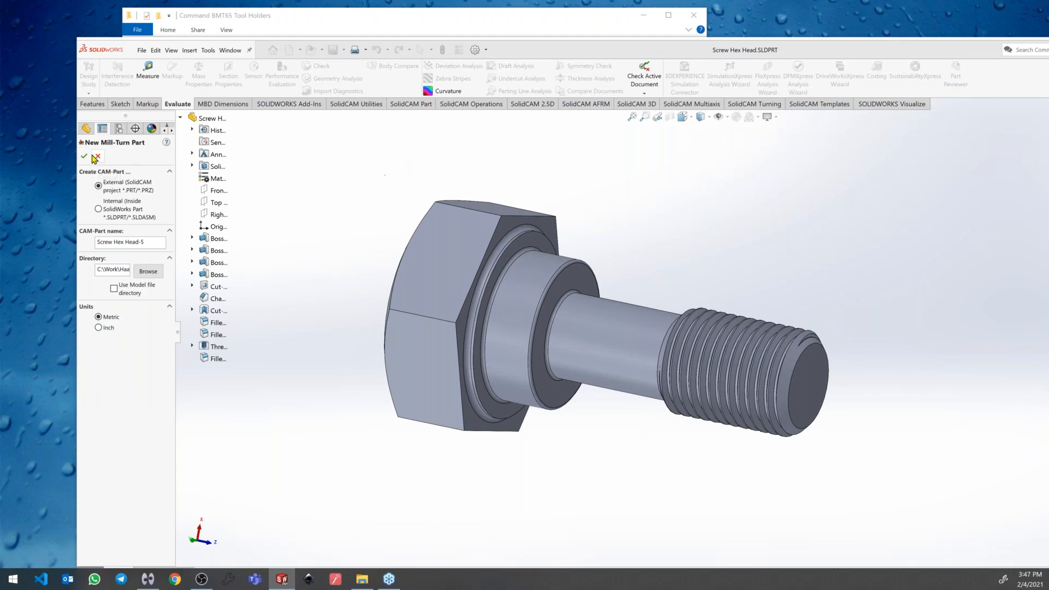
left_click(85, 156)
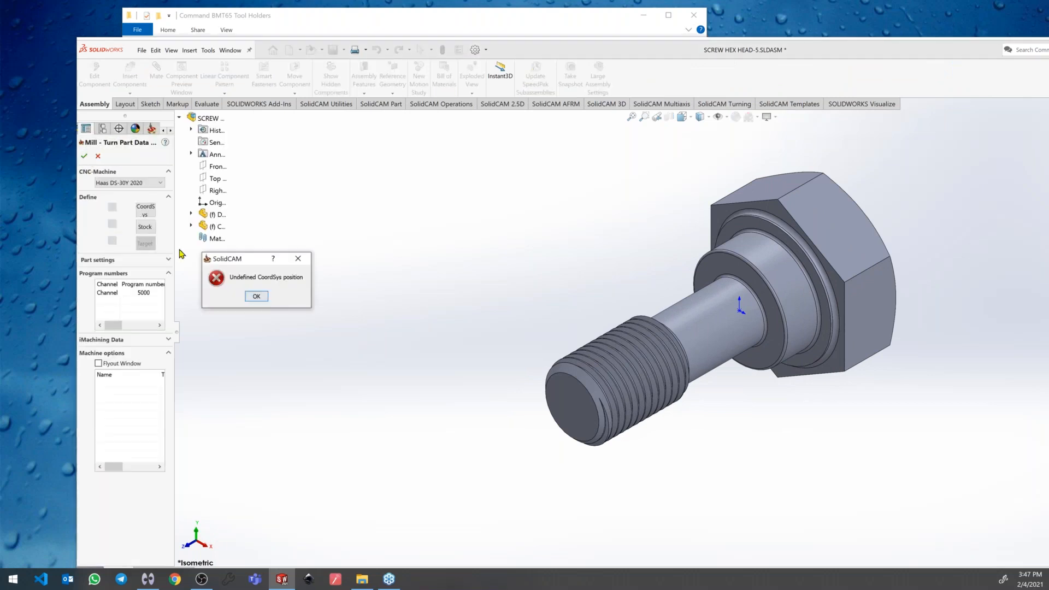
Define Mac CoordSys 1 from the screw's cylindrical shank face, with the origin at the center of the revolution face, and accept the part data.
left_click(256, 296)
left_click(146, 210)
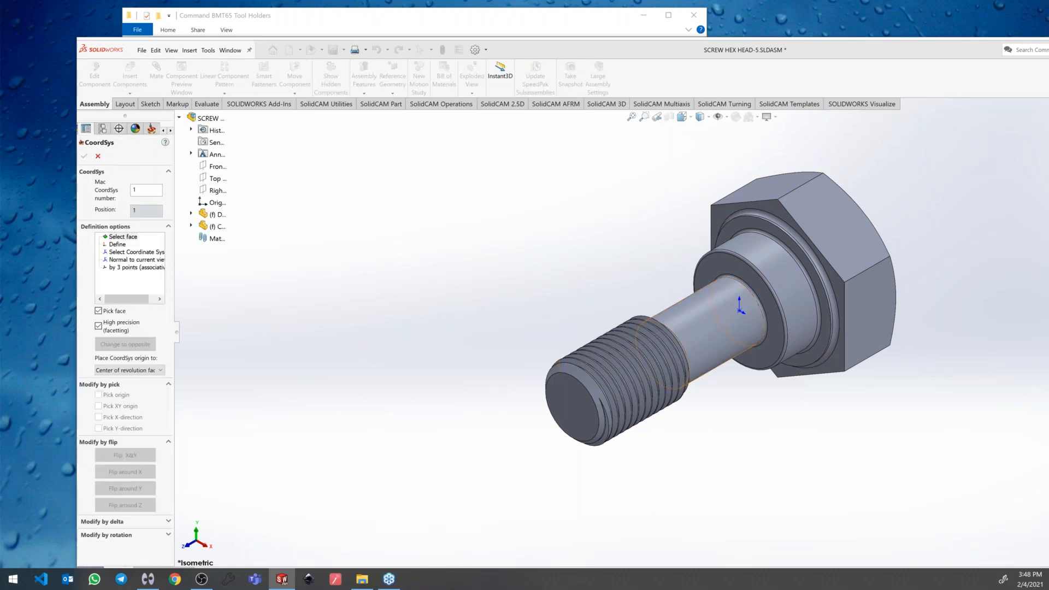
left_click(739, 304)
key("Return")
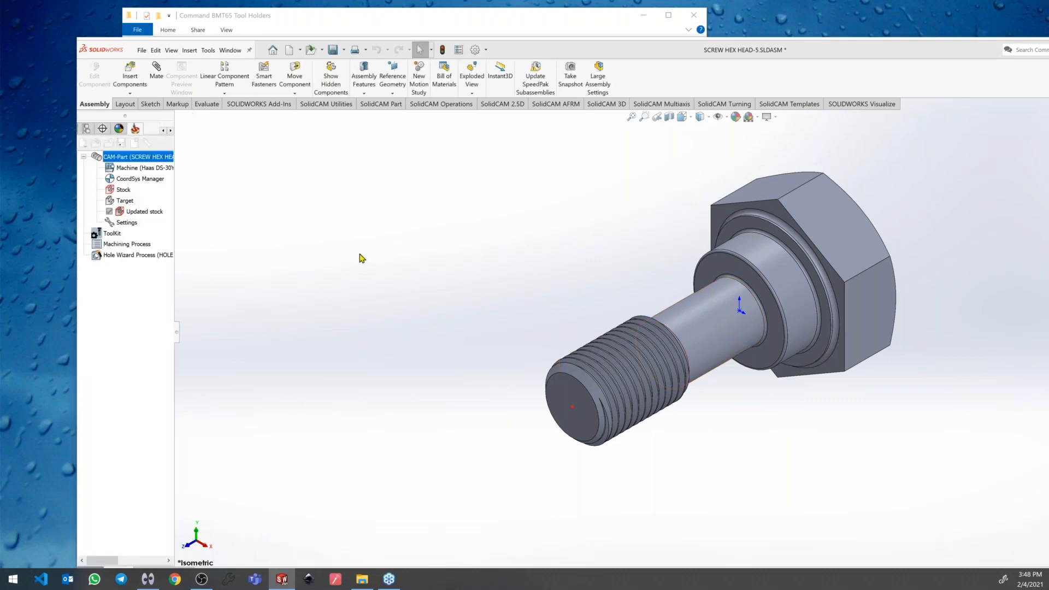
Open the new CAM-Part's toolkit and examine its turret stations, tools and holders in the list and machine preview.
left_click(83, 159)
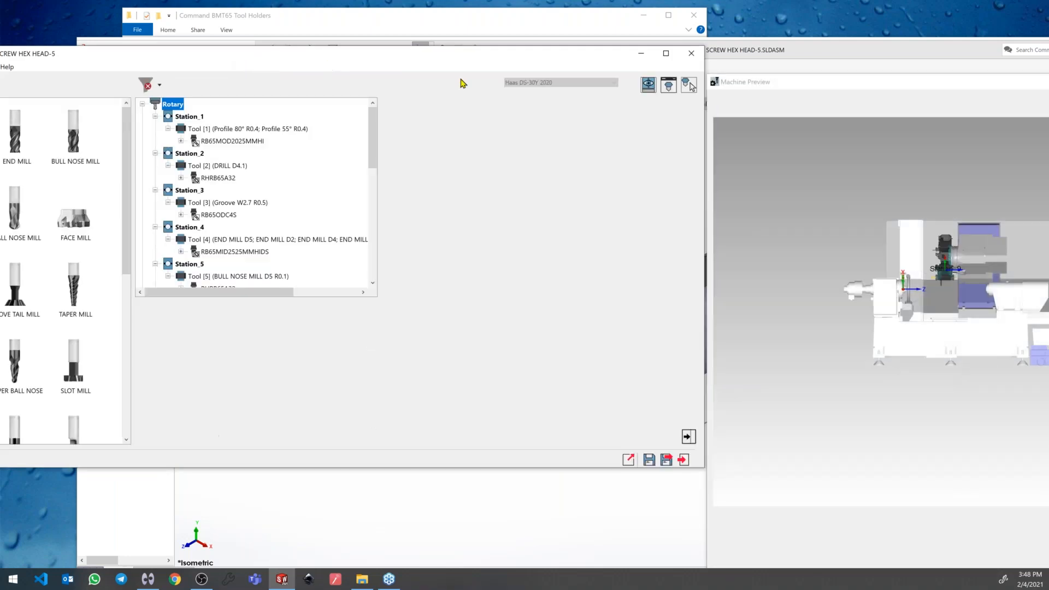
scroll(429, 294, "down", 5)
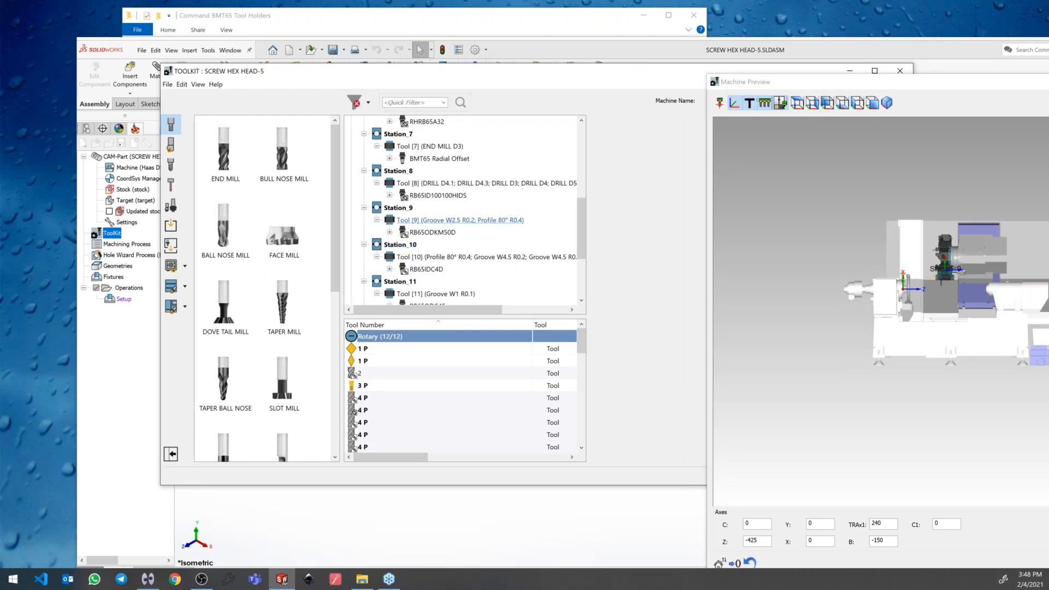
scroll(375, 223, "up", 6)
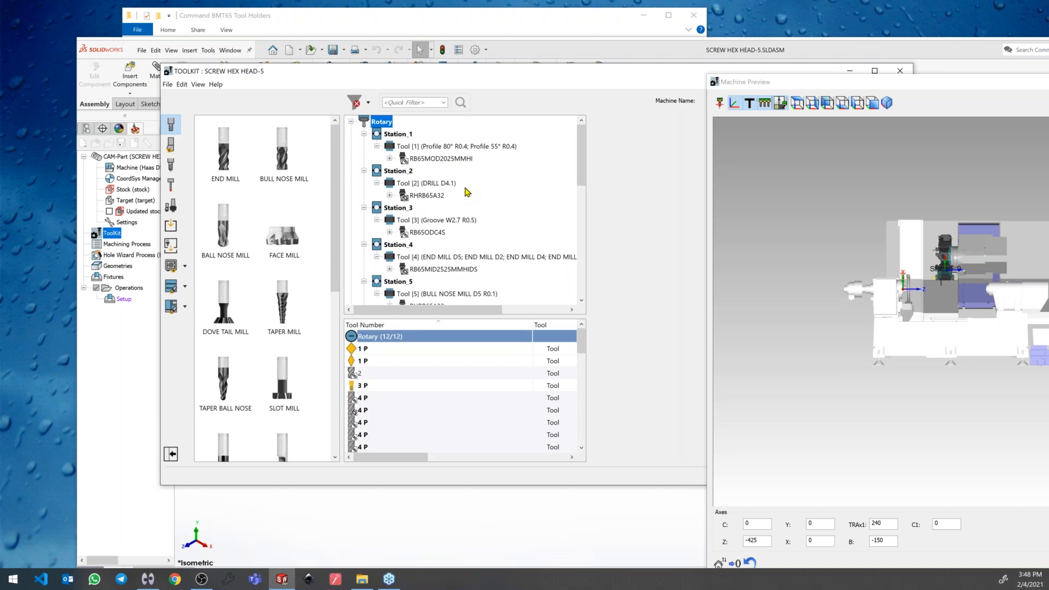
left_click(996, 200)
scroll(996, 200, "up", 2)
scroll(935, 362, "up", 5)
middle_click_drag(935, 363, 964, 362)
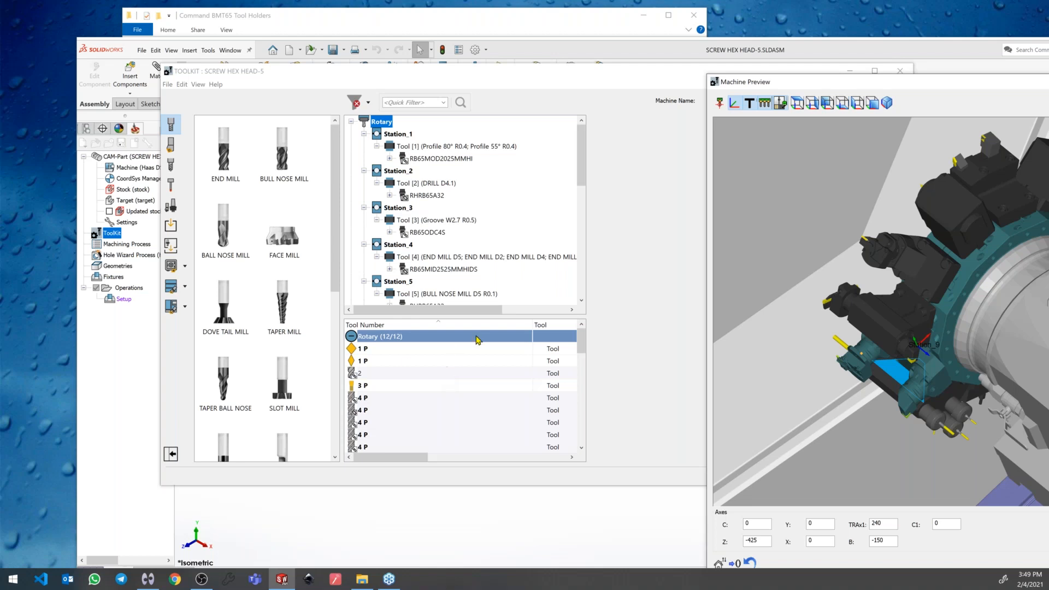
Close the machine preview and the Screw Hex Head-5 toolkit, bringing the SOLIDWORKS window fully into view.
left_click(233, 583)
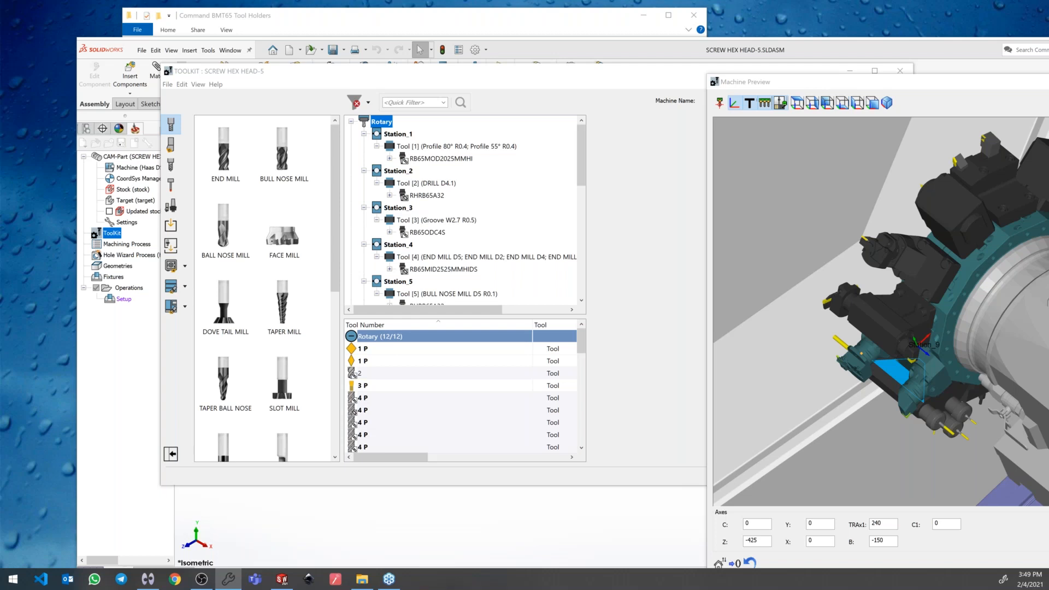
left_click_drag(806, 84, 445, 75)
left_click(902, 73)
left_click_drag(814, 49, 606, 27)
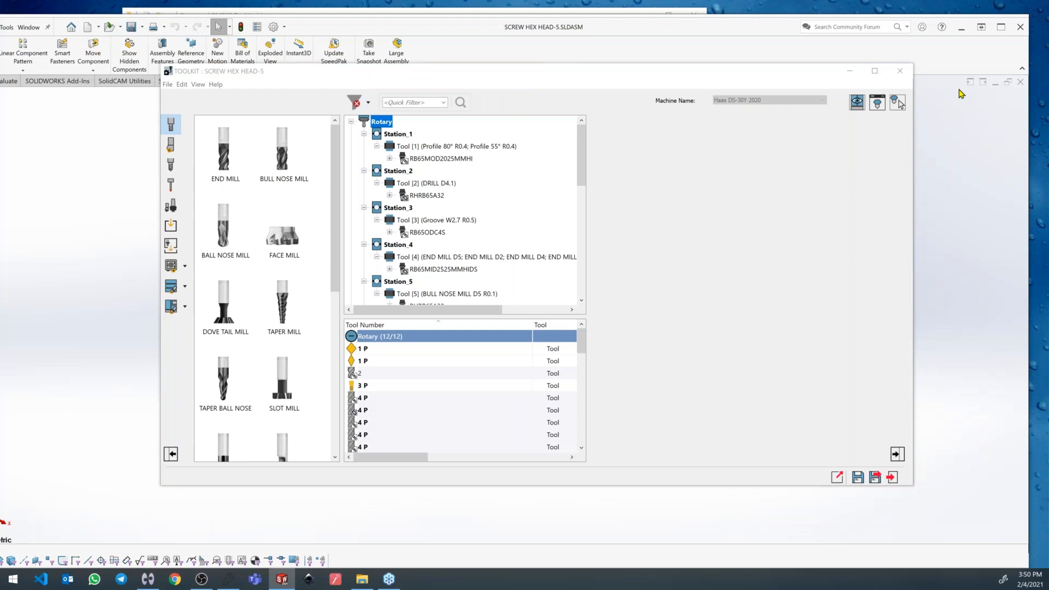
left_click(900, 70)
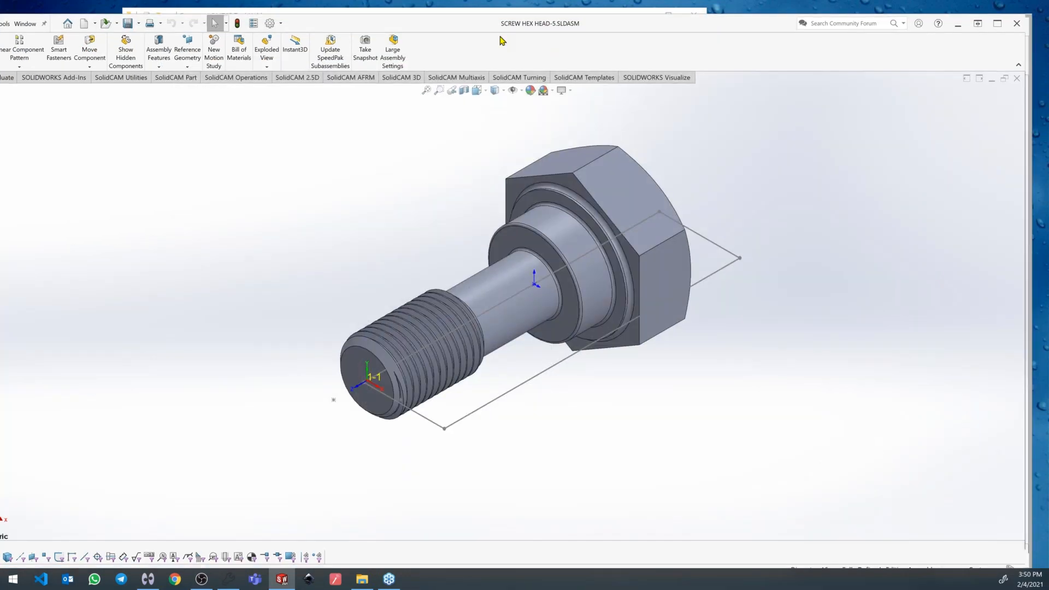
Open the recent CAM-Part SCREWDRIVERS SCHLAGRING ASS.PRT and display its toolkit for the Integrex IV-200-ST.
left_click(131, 10)
mouse_move(158, 59)
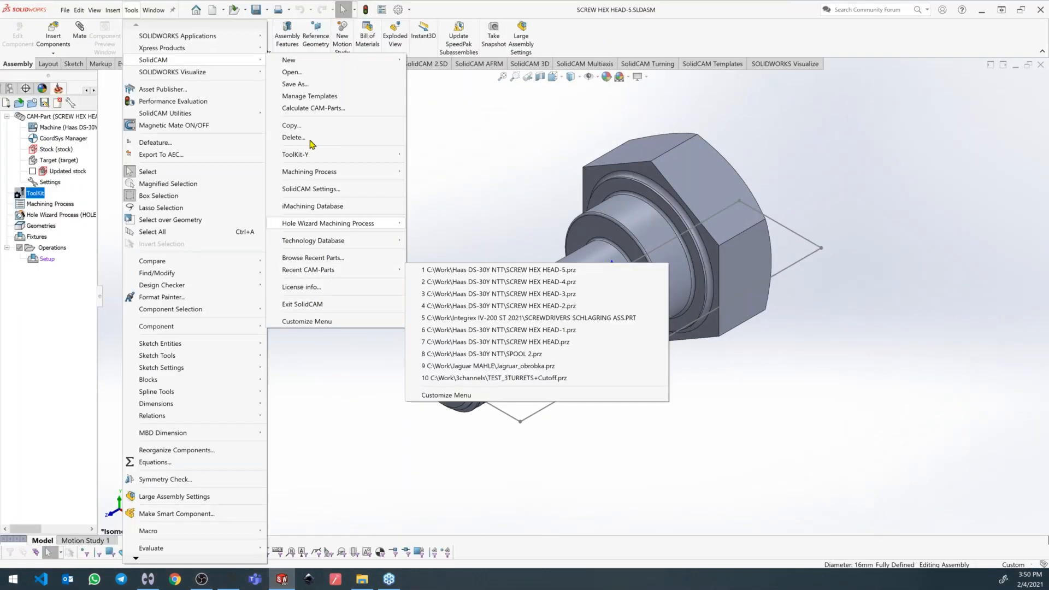
left_click(588, 319)
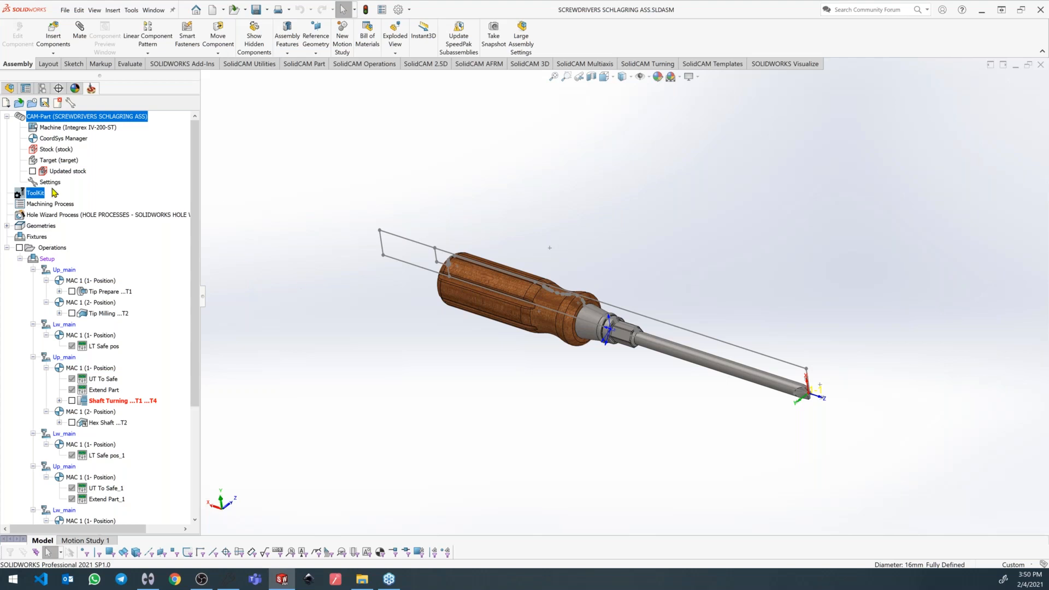
left_click(35, 194)
double_click(35, 194)
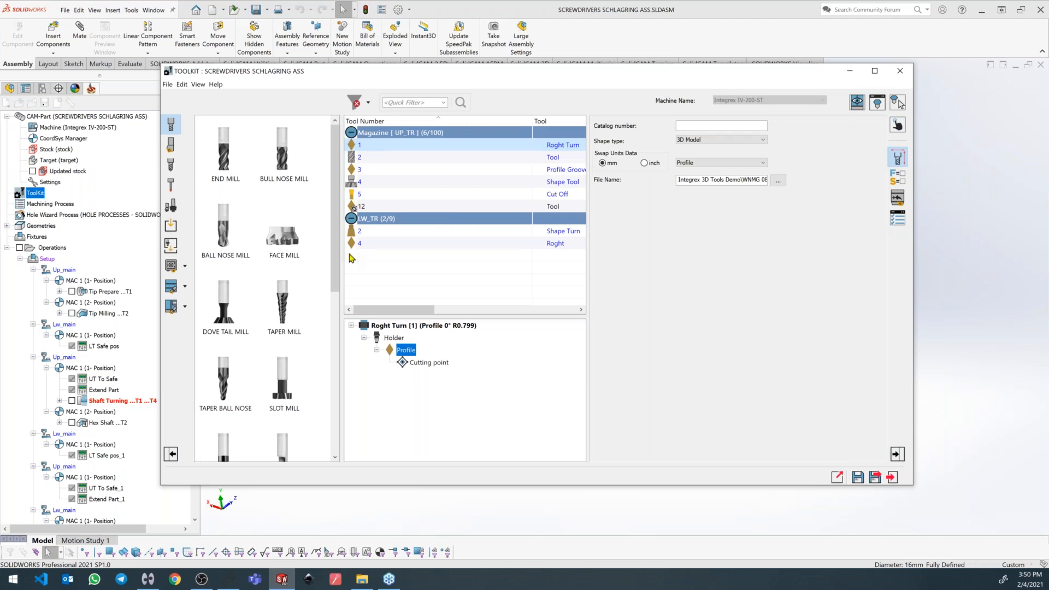
Open the 3D tool viewer, inspect magazine tool 1 (Roght Turn) up close, and place the viewer clear of the tool list.
left_click(877, 107)
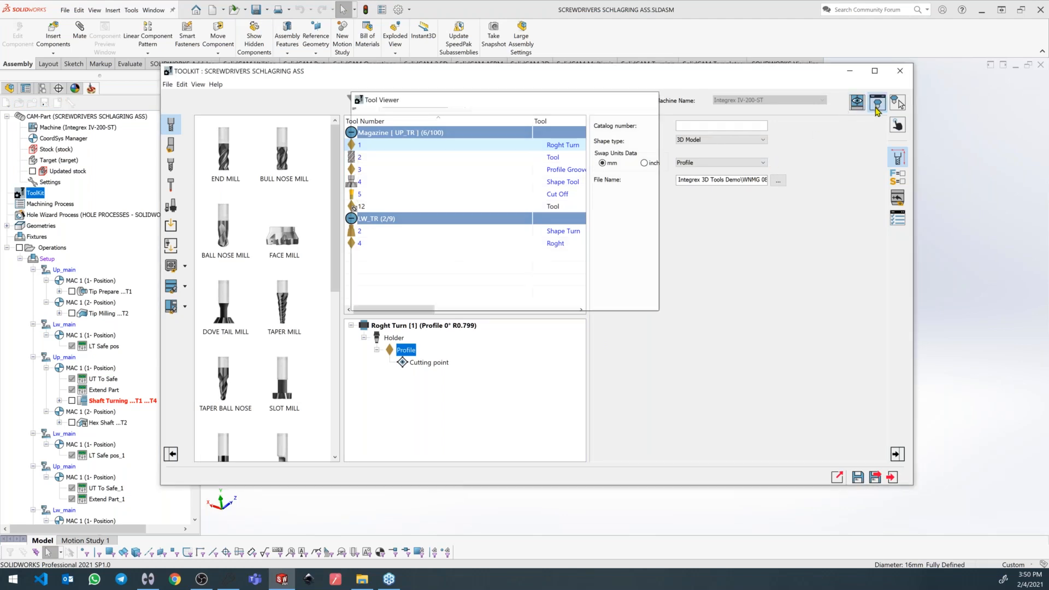
scroll(488, 201, "up", 5)
middle_click_drag(488, 201, 536, 176)
scroll(438, 212, "up", 5)
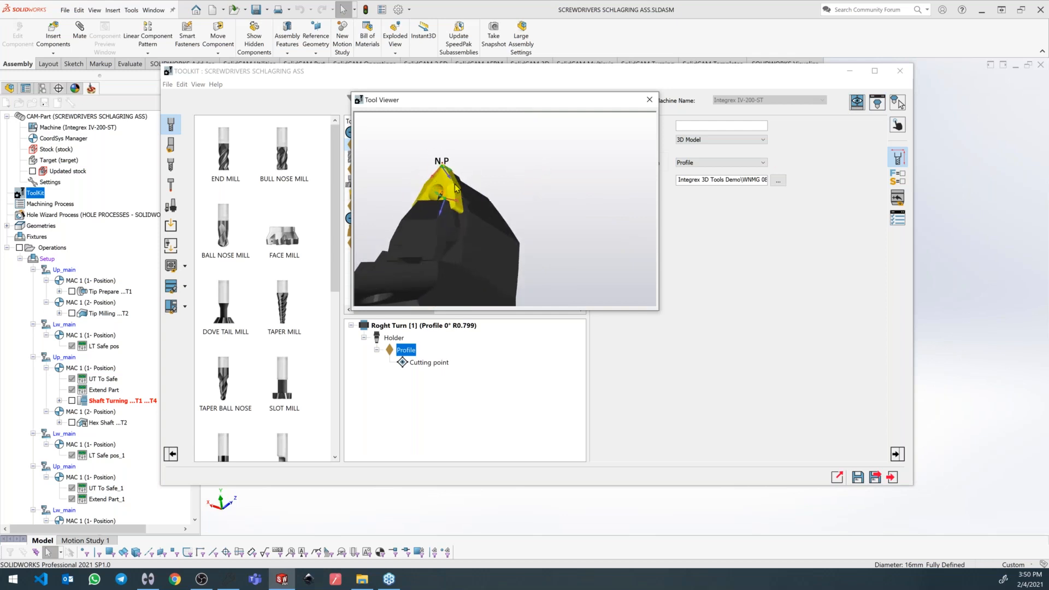
mouse_move(485, 196)
middle_mouse_down()
mouse_move(493, 202)
mouse_move(476, 206)
middle_mouse_up()
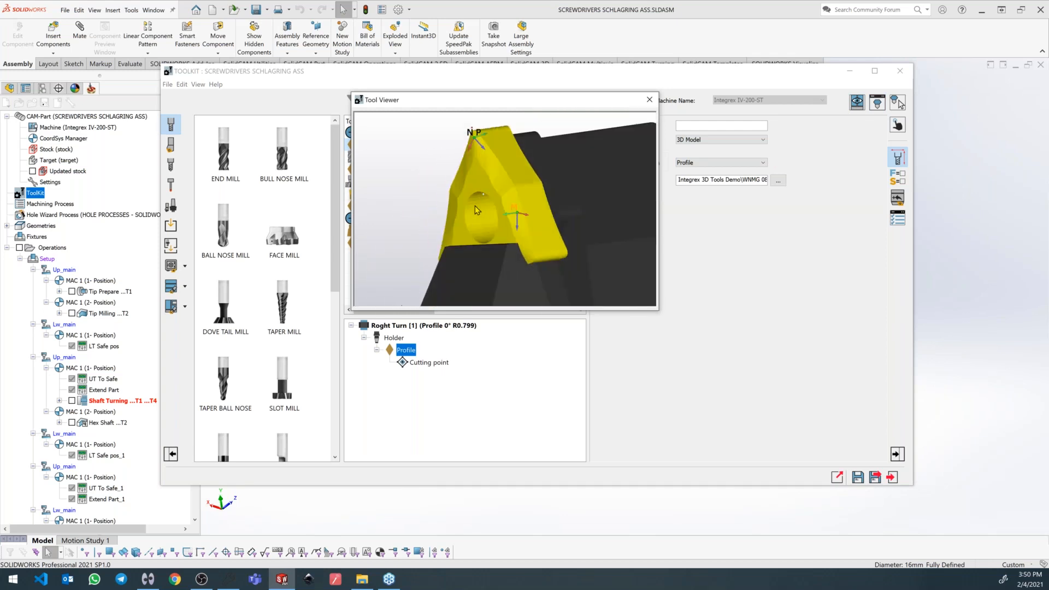
left_click_drag(526, 99, 713, 117)
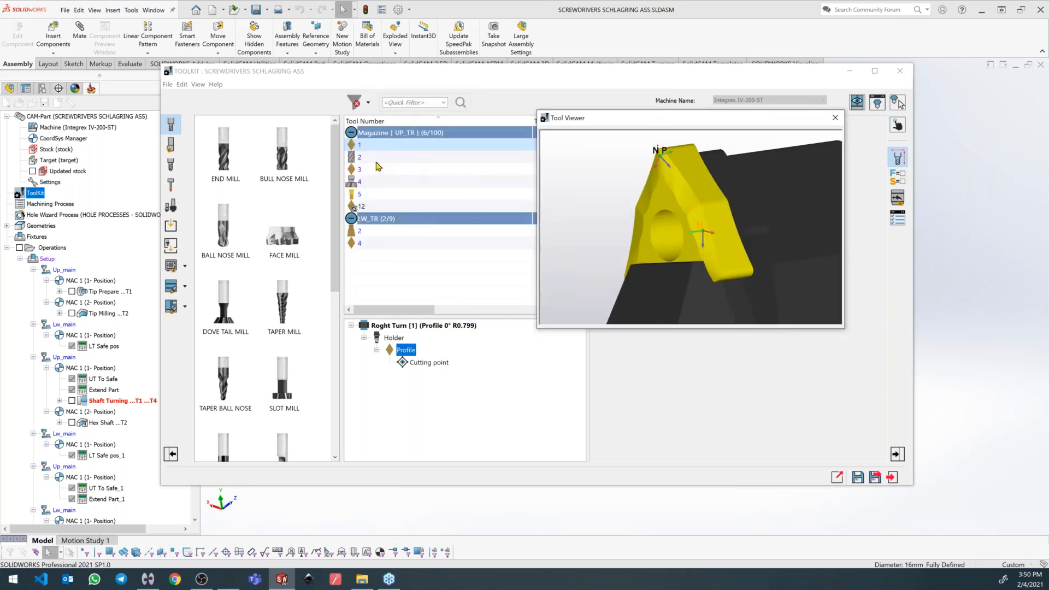
Preview magazine tools 2, 3, 4 and 12 with their holders in the 3D tool viewer.
left_click(377, 158)
middle_click_drag(642, 212, 648, 217)
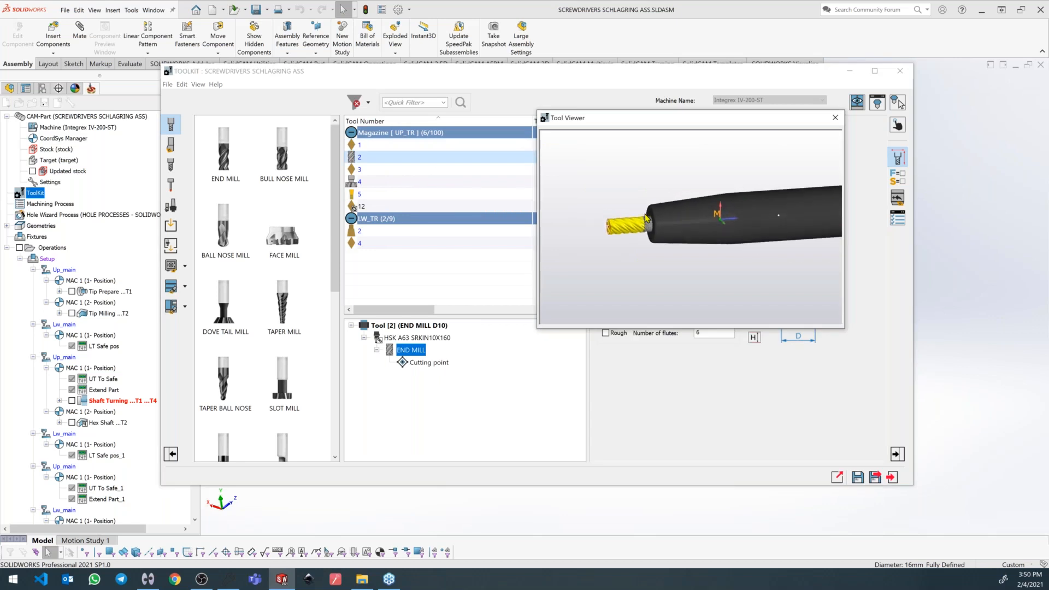
left_click(370, 169)
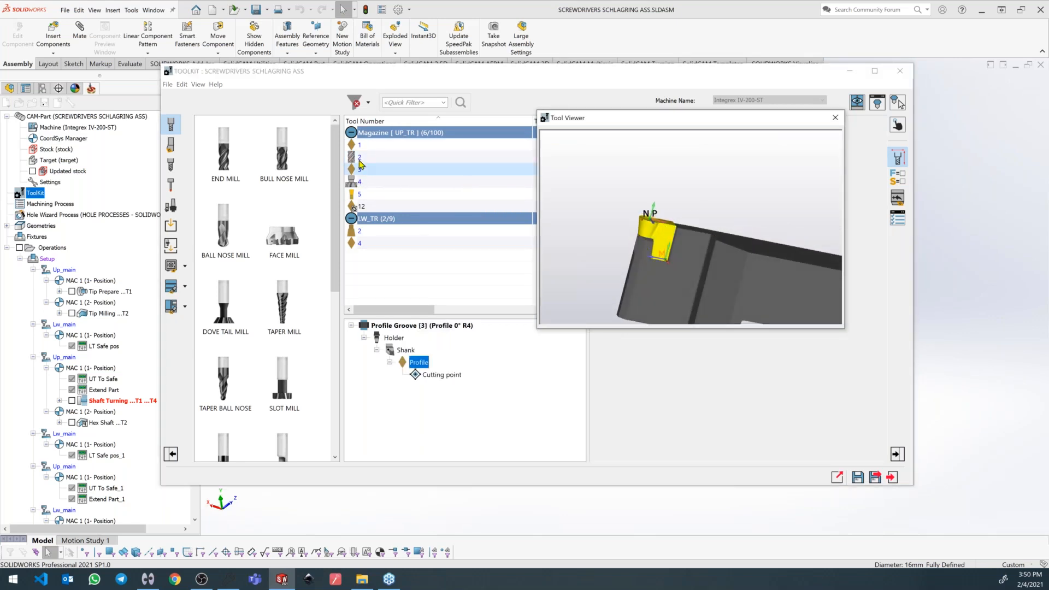
left_click(361, 185)
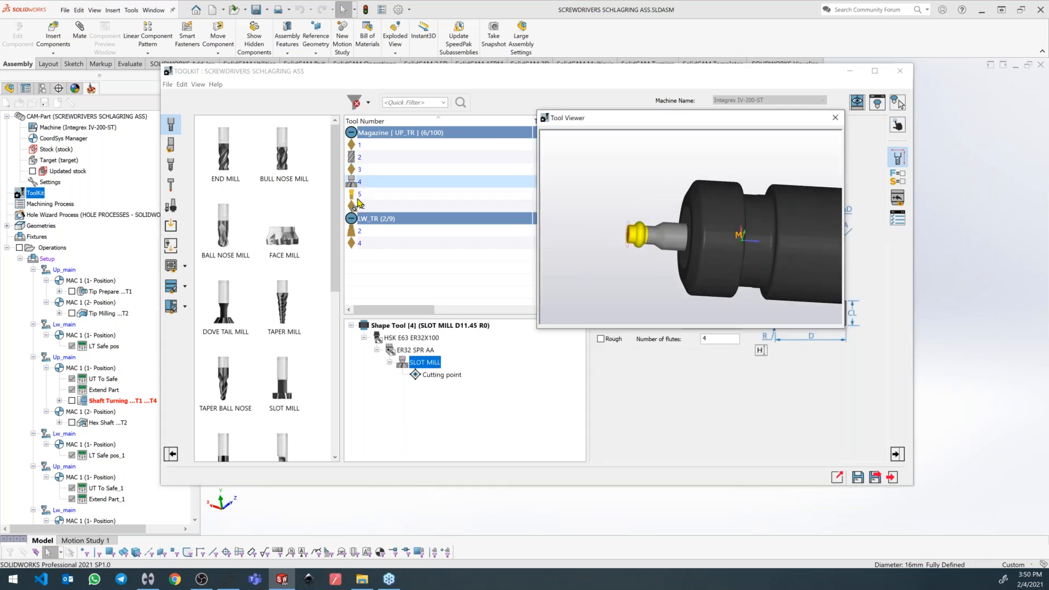
left_click(362, 207)
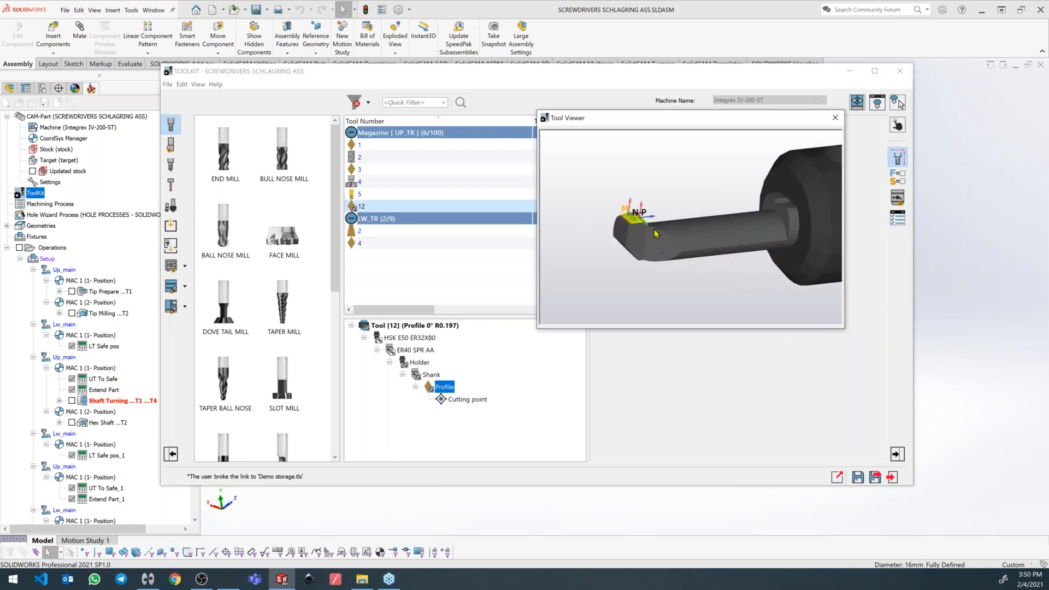
Preview the lower turret's Shape Turn tool in 3D and close the toolkit.
left_click(360, 231)
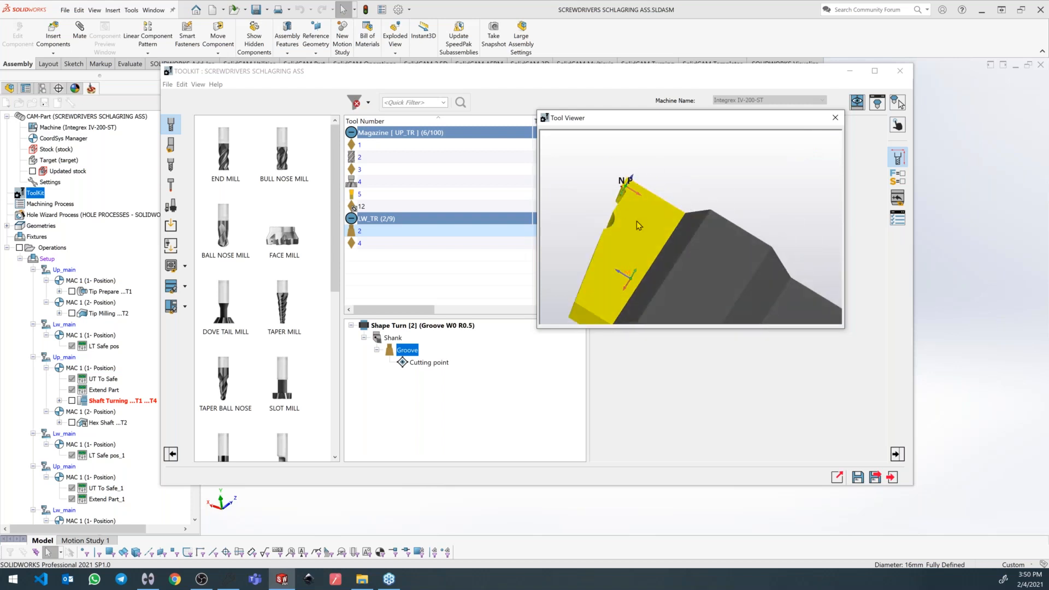
left_click(892, 477)
left_click(856, 473)
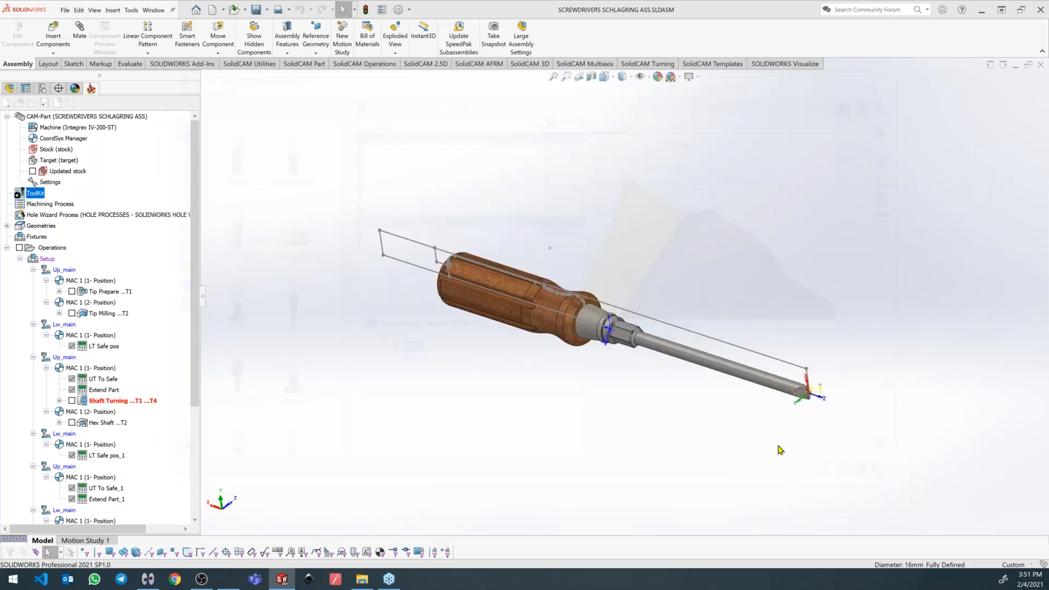
Simulate the Shape Tool Turn operation in the SolidCAM Simulator, starting at 0.75x speed and raising it to 1x.
scroll(93, 383, "down", 5)
right_click(95, 379)
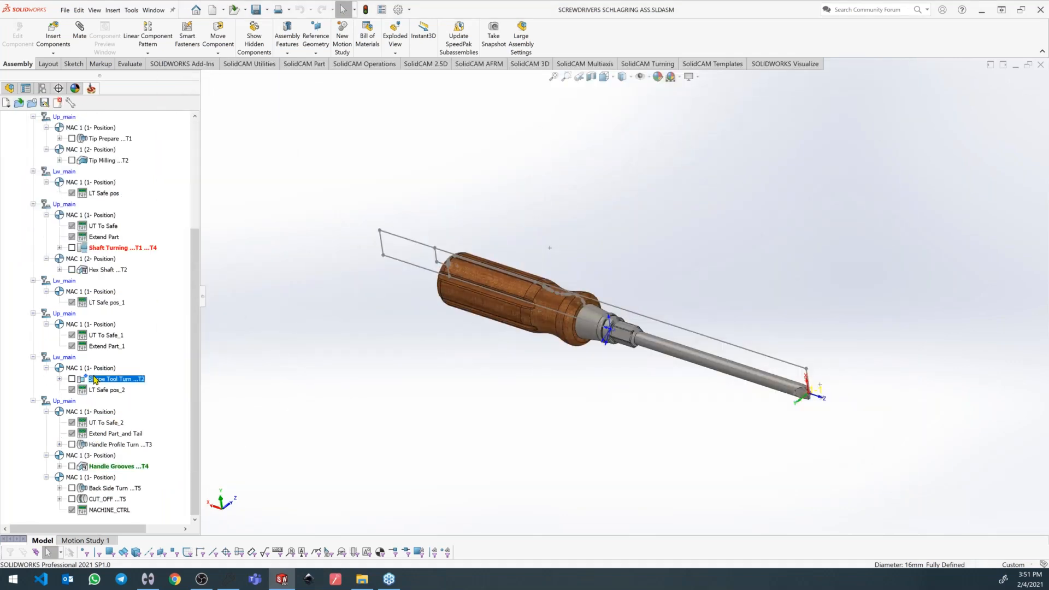
left_click(140, 251)
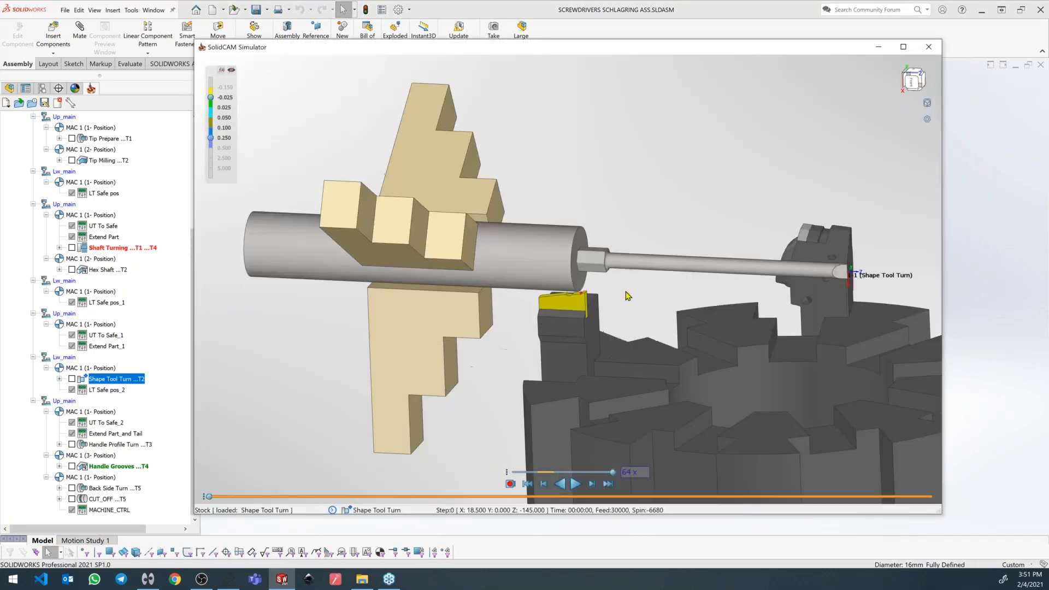
left_click(538, 472)
left_click(575, 484)
scroll(583, 285, "up", 5)
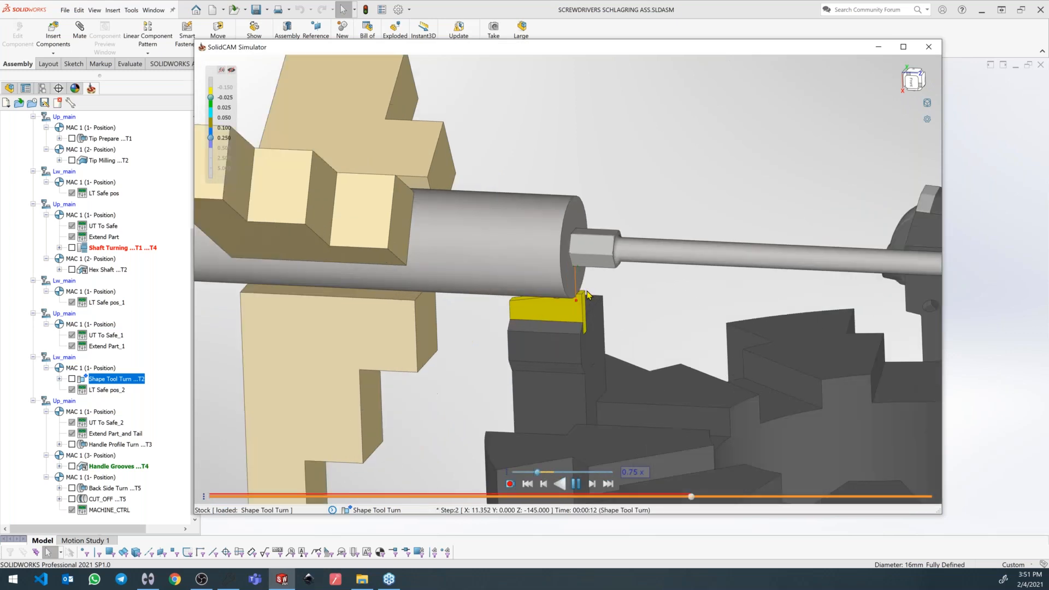
left_click(547, 471)
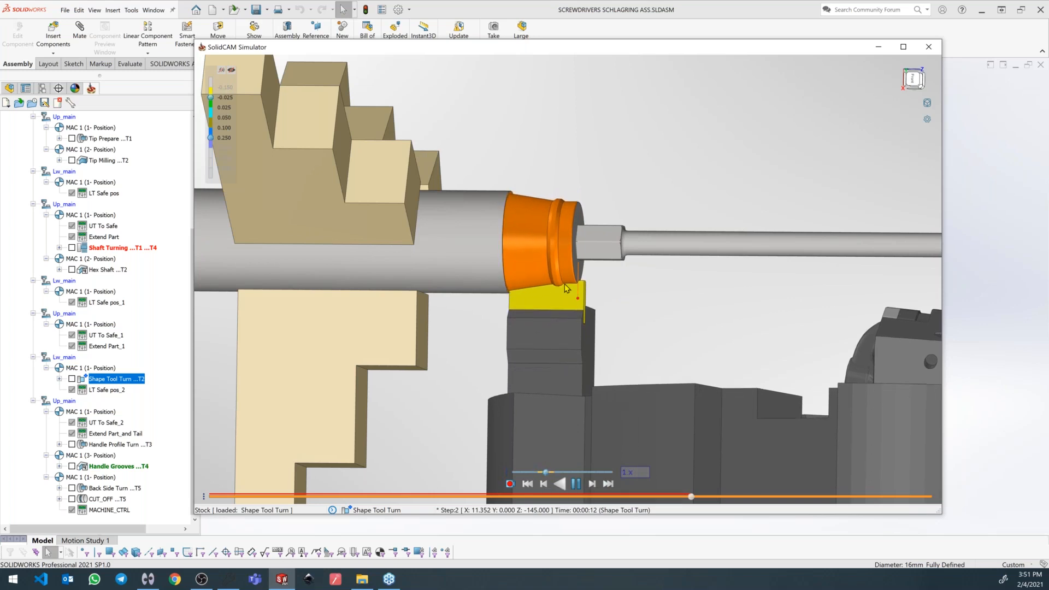
Examine the shape-turned profile and form tool from several angles, and close the simulator.
scroll(571, 283, "up", 3)
middle_click_drag(593, 277, 570, 266)
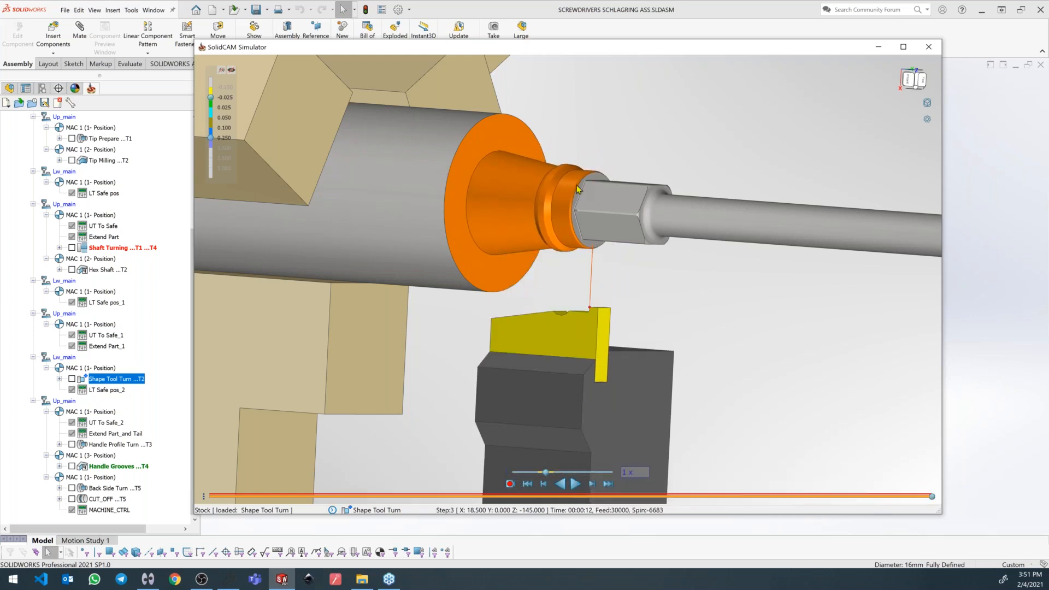
middle_click_drag(533, 218, 581, 192)
scroll(613, 187, "up", 2)
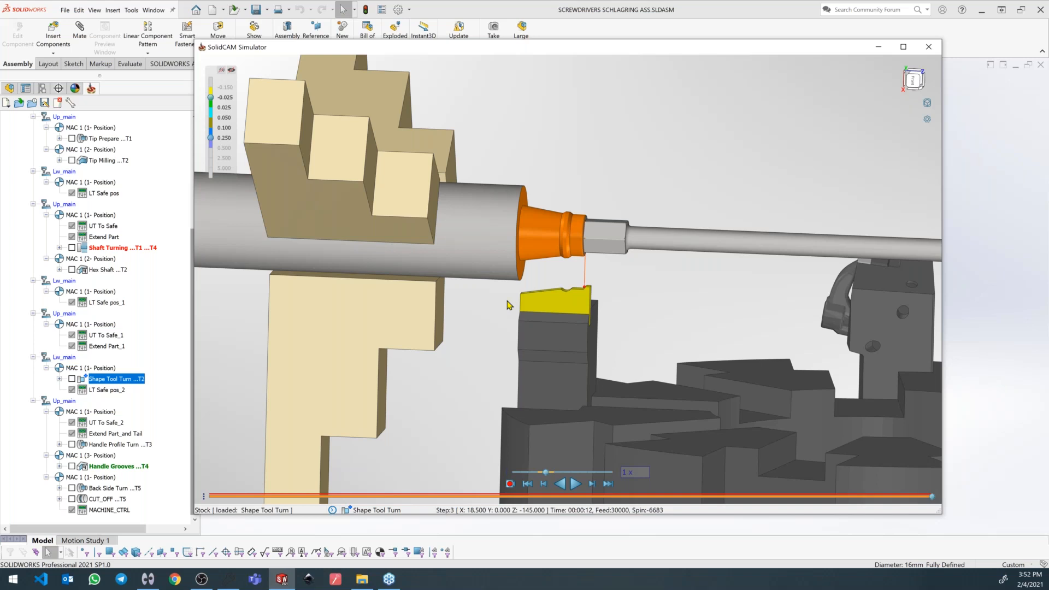
left_click(928, 46)
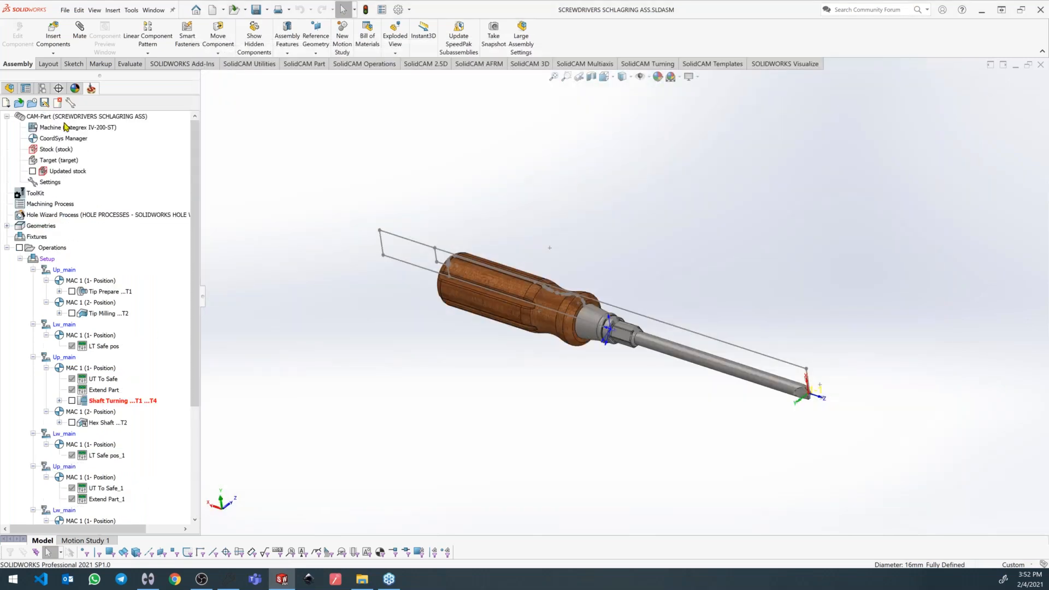
Open the tool components library AAA - Iscar - Generic Tools (Metric).tlv for editing.
right_click(36, 195)
mouse_move(93, 209)
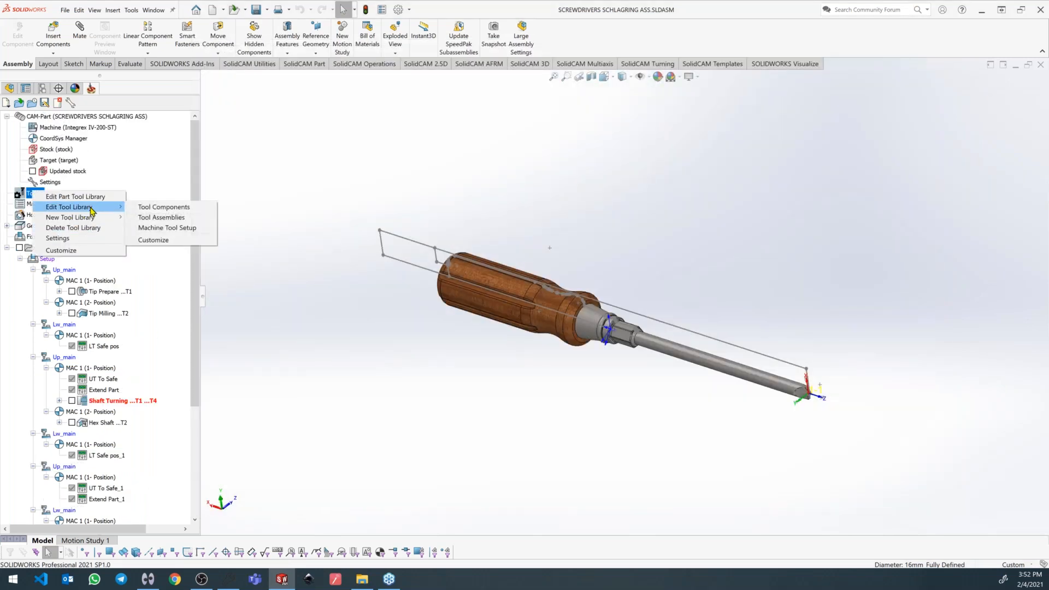
left_click(200, 211)
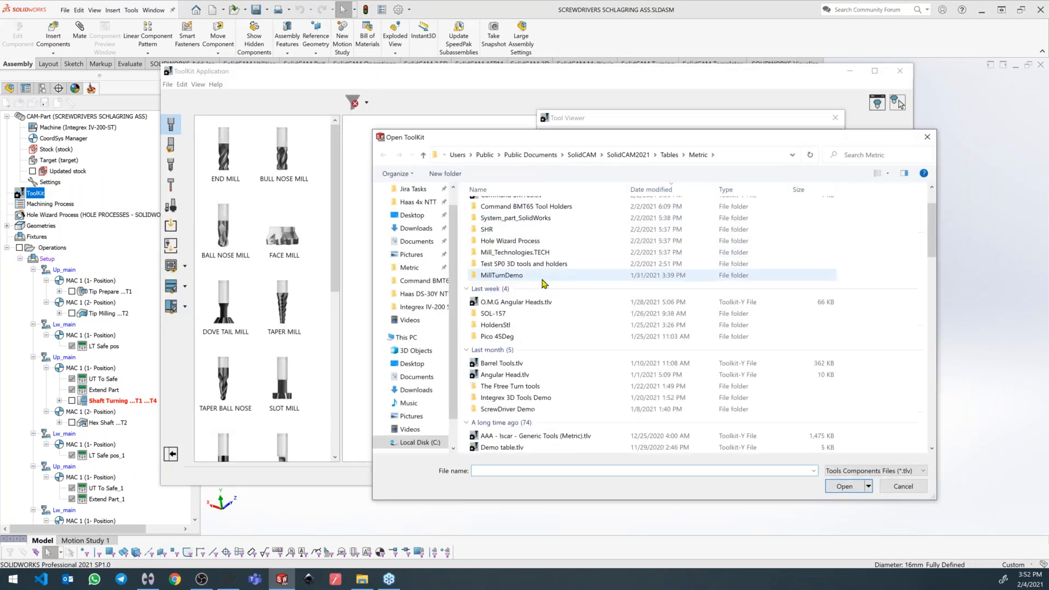
scroll(544, 283, "down", 2)
left_click(557, 366)
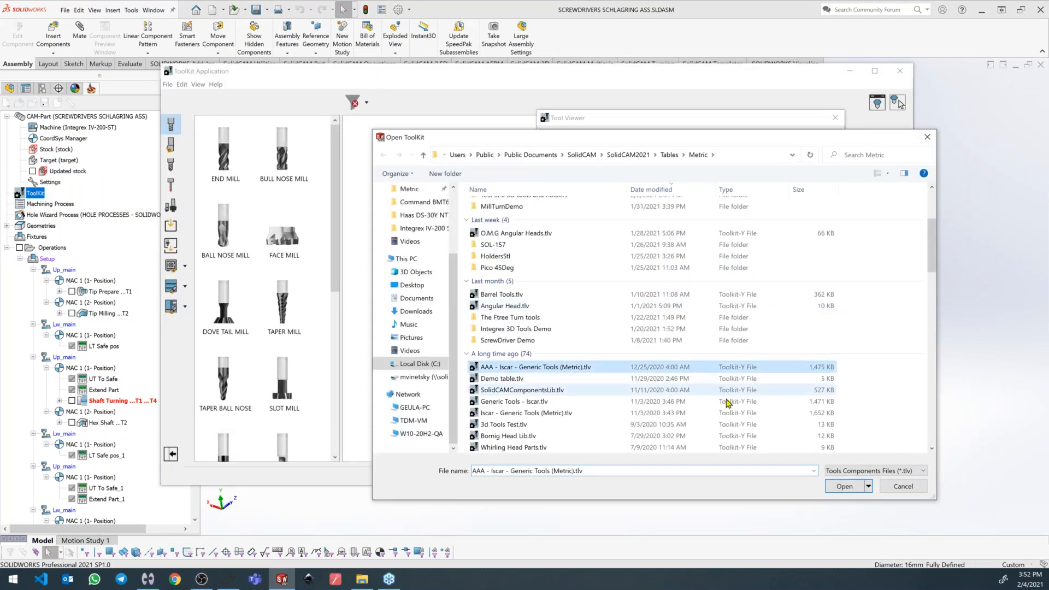
left_click(846, 484)
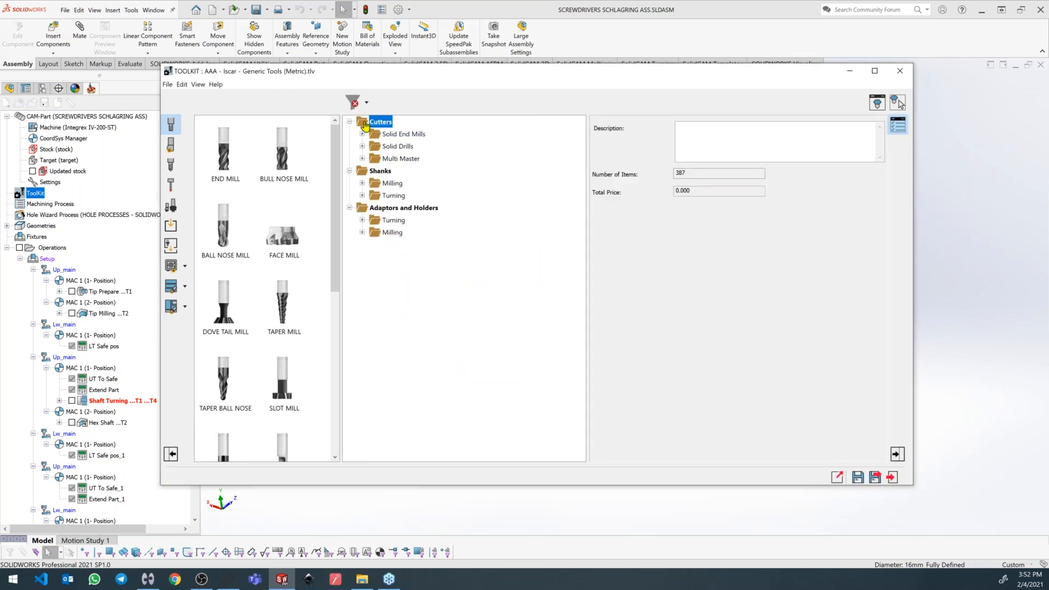
Check the number of items in the library's Cutters, Shanks, and Adaptors and Holders folders.
left_click_drag(690, 173, 653, 173)
left_click(380, 171)
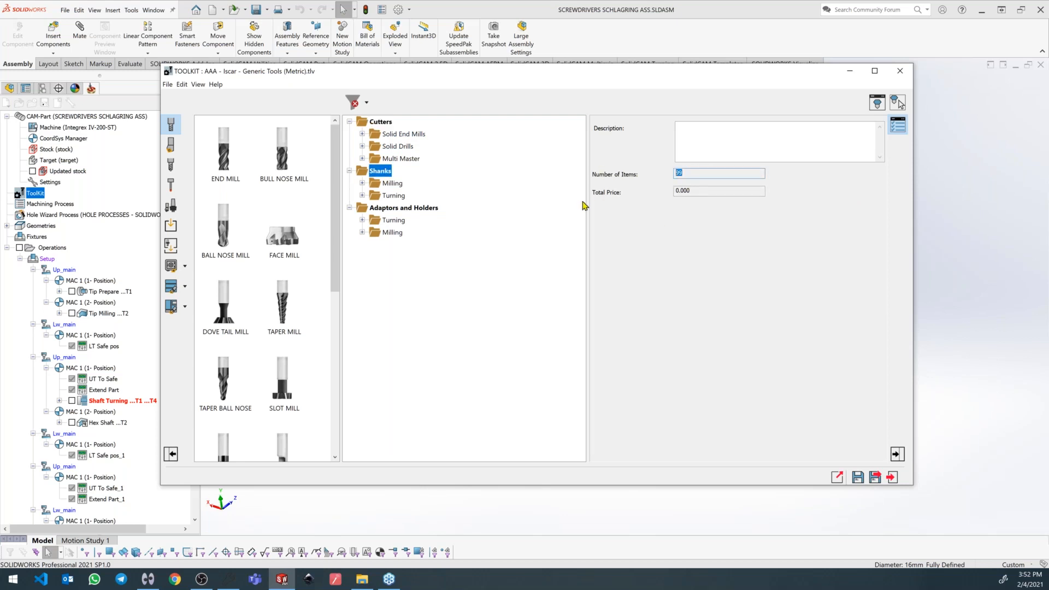
left_click(404, 209)
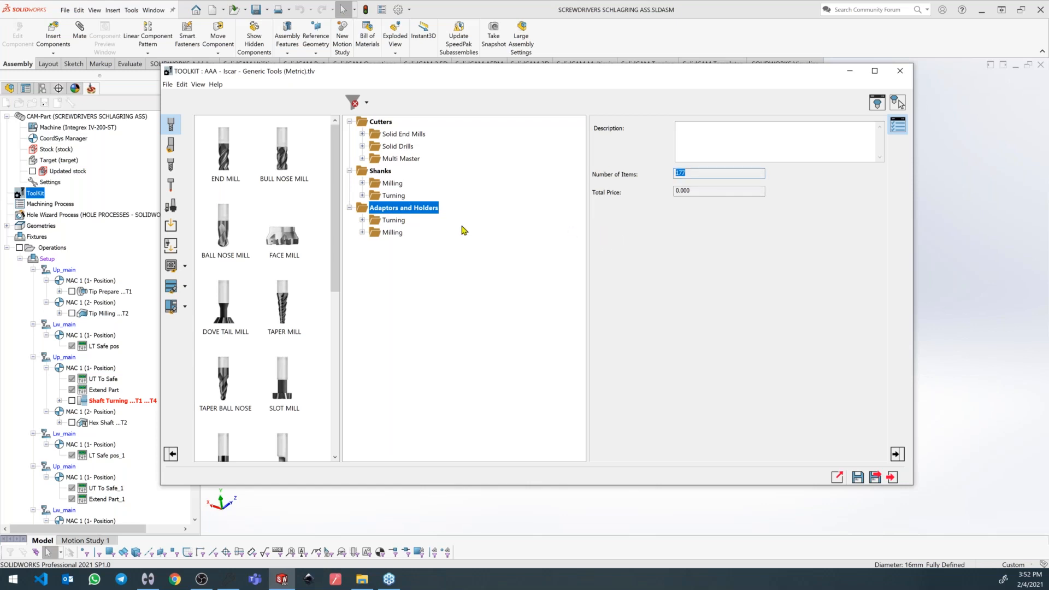
Browse the library's milling shanks in the ER-SPR-AA group and preview the ER11 SPR AA collet in 3D.
left_click(362, 183)
left_click(411, 208)
left_click(375, 208)
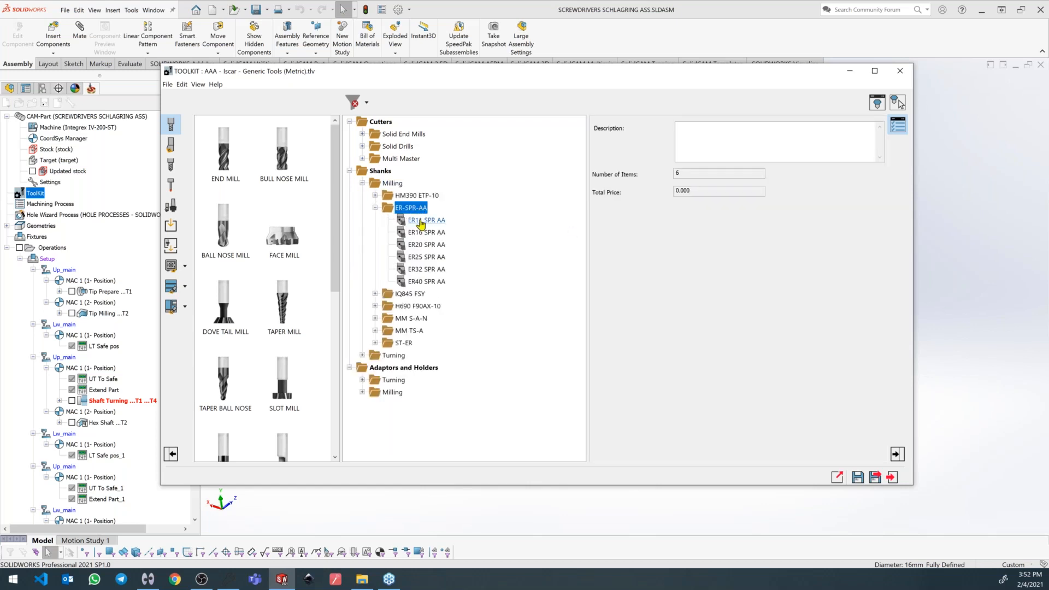
left_click(426, 219)
middle_click_drag(729, 234, 696, 214)
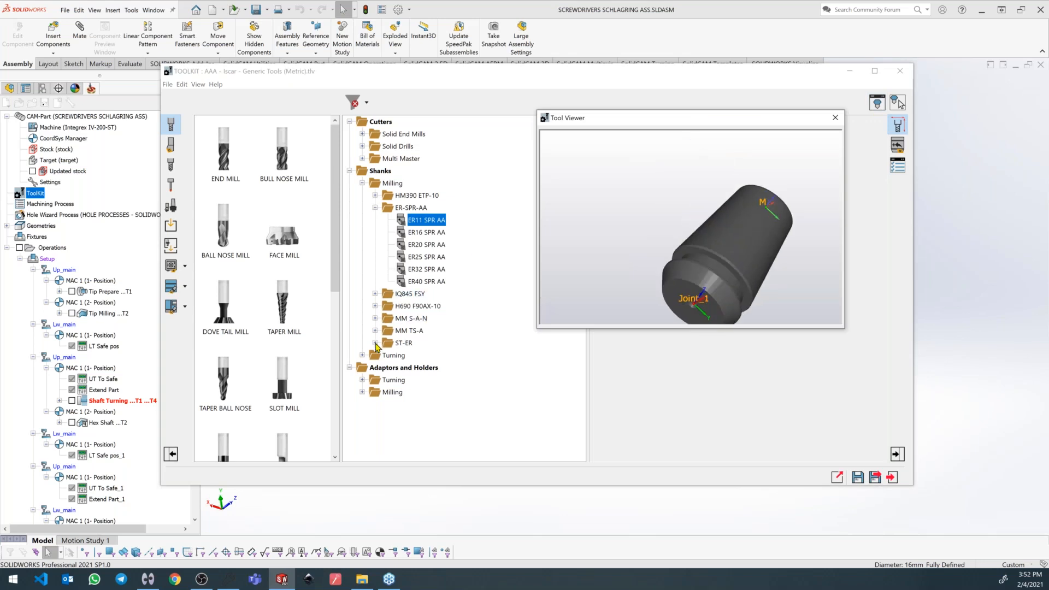
left_click(417, 295)
left_click(416, 245)
left_click(414, 269)
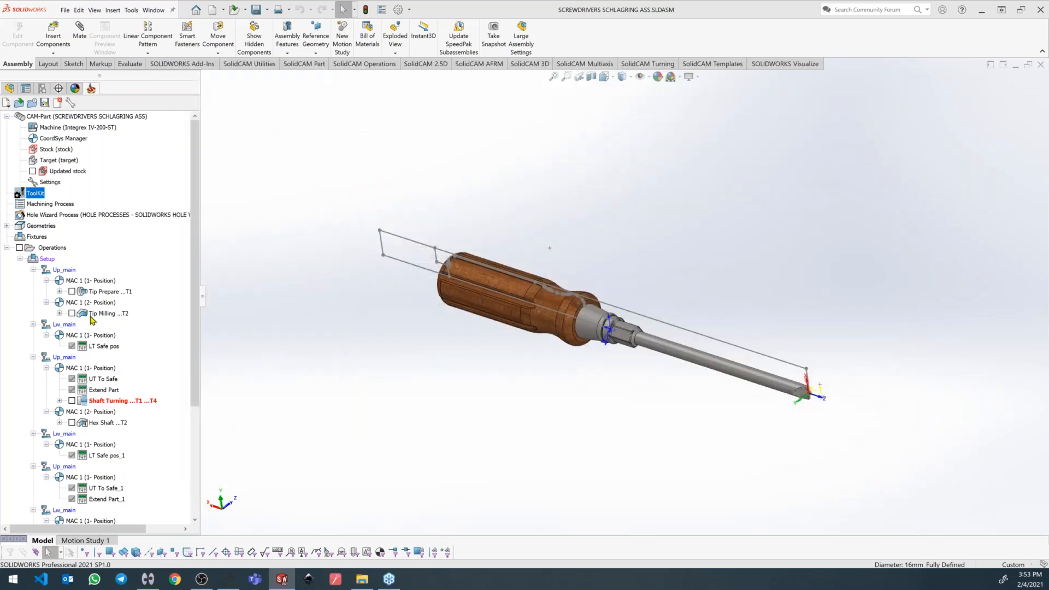
Simulate the Tip Milling operation in the SolidCAM Simulator, raising the speed from 1x to 64x, and close the simulator.
right_click(91, 316)
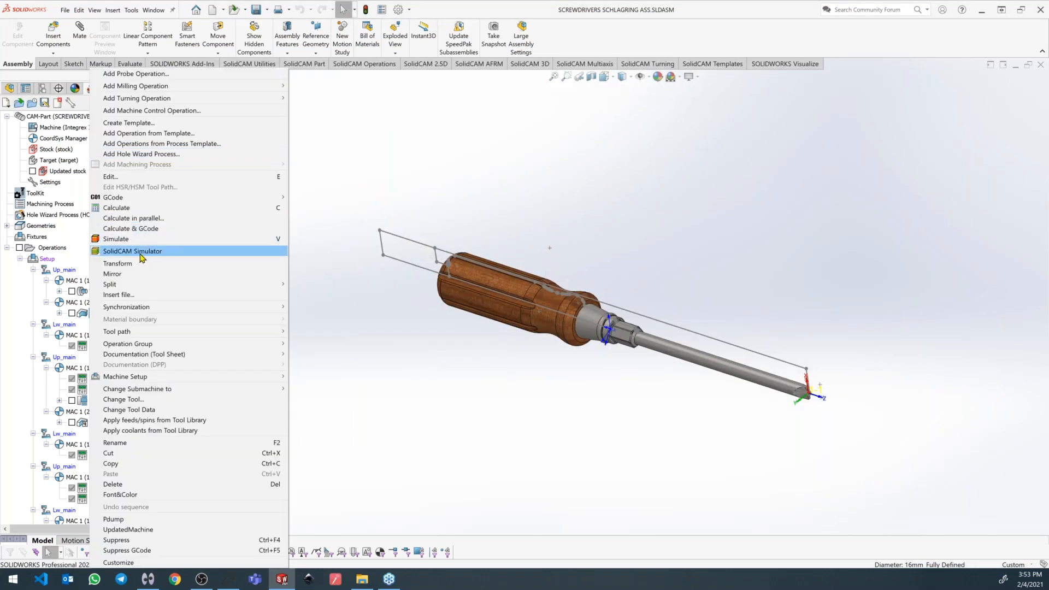
left_click(135, 255)
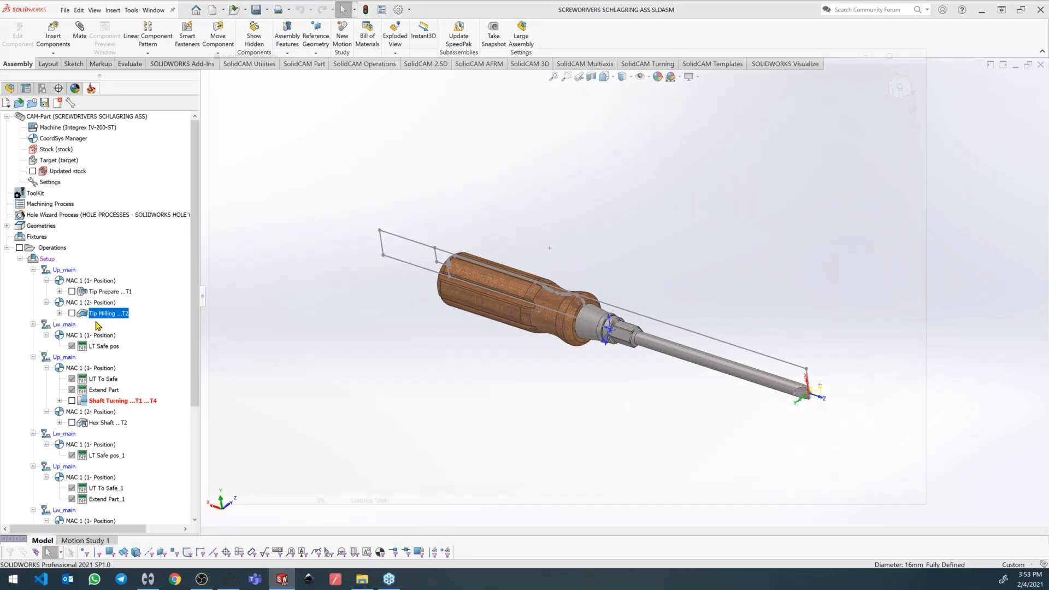
scroll(601, 287, "up", 2)
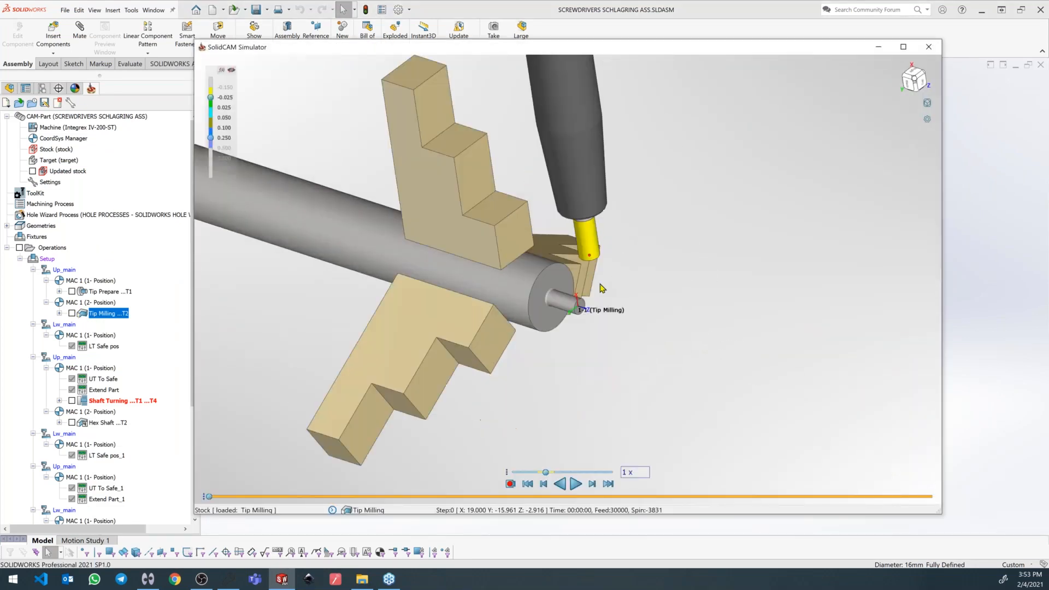
scroll(596, 246, "up", 2)
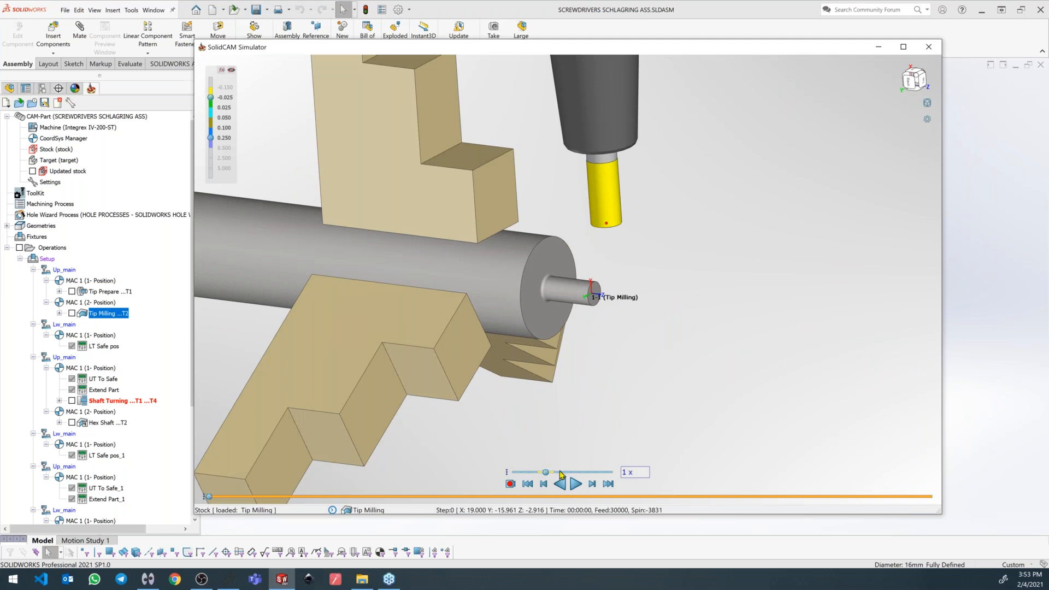
left_click(576, 484)
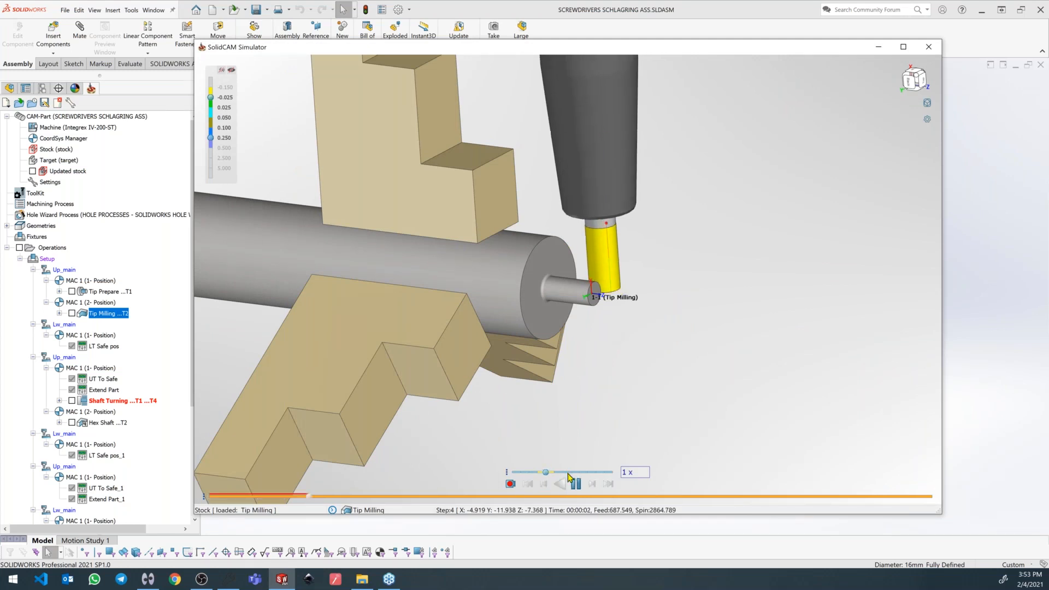
left_click(612, 472)
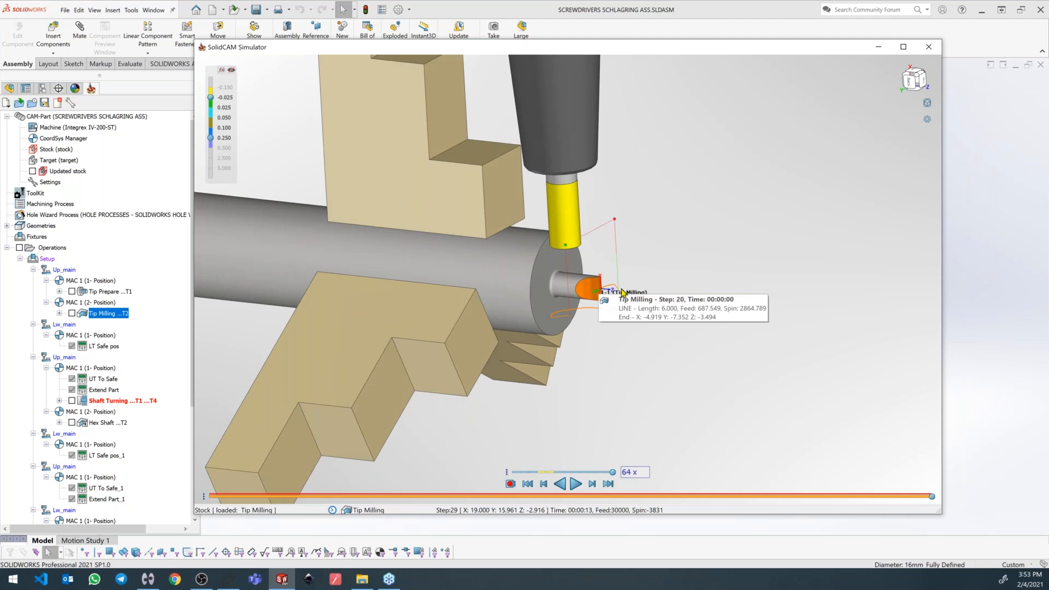
left_click(929, 46)
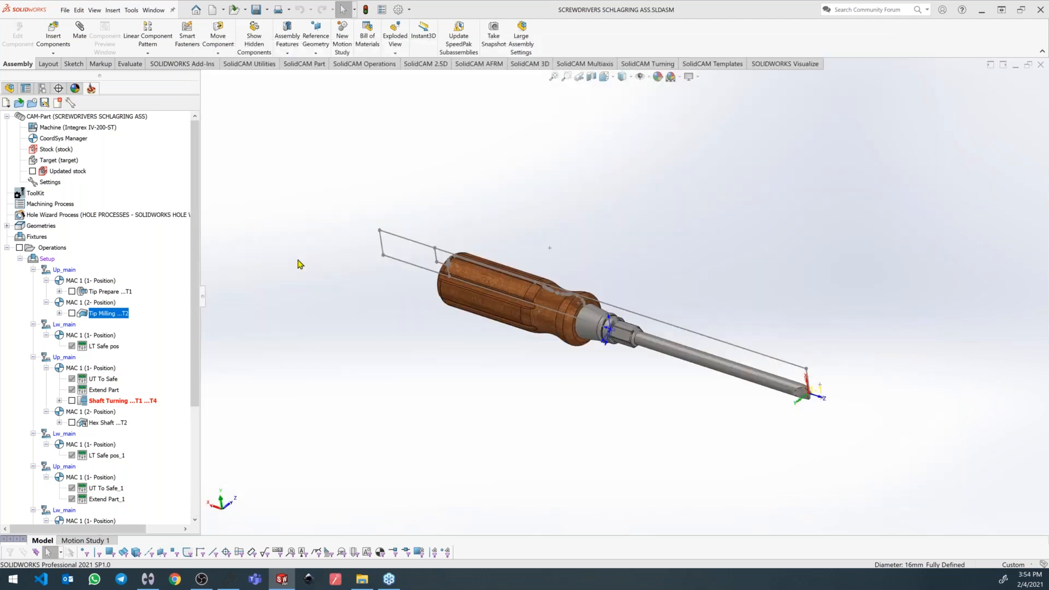
right_click(95, 313)
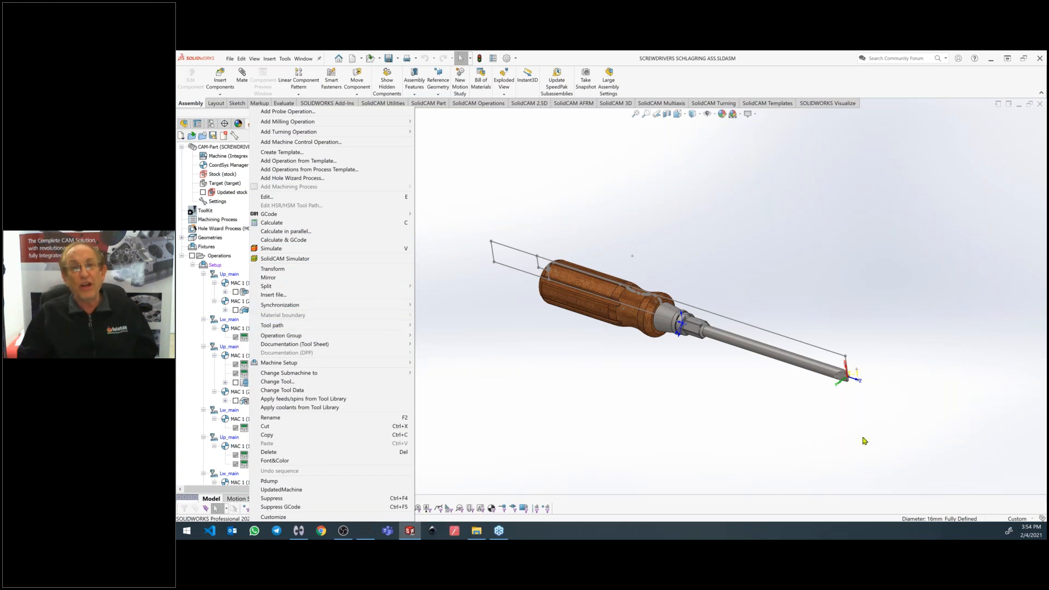
left_click(810, 408)
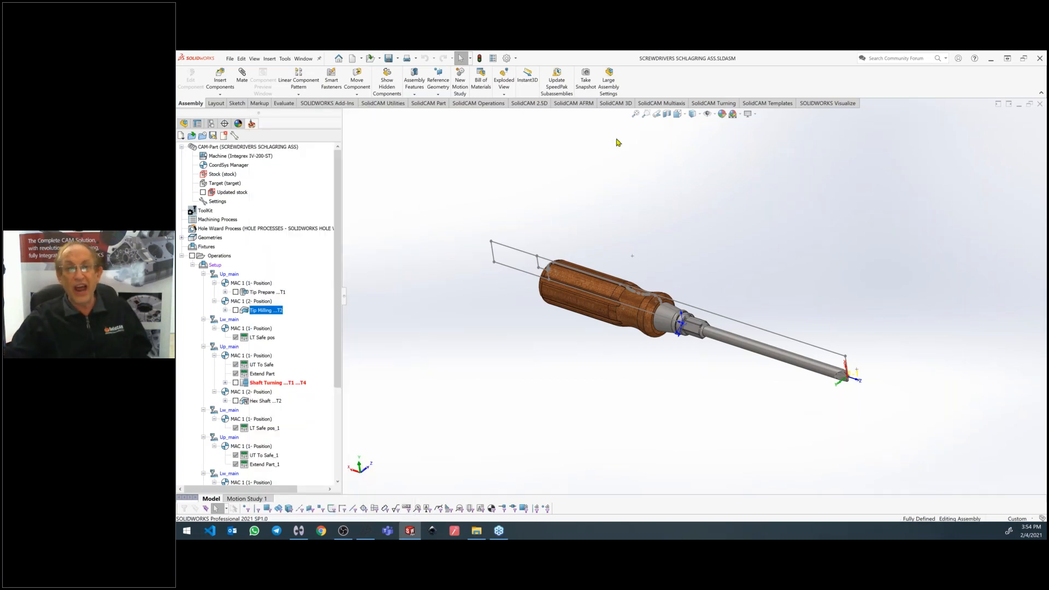